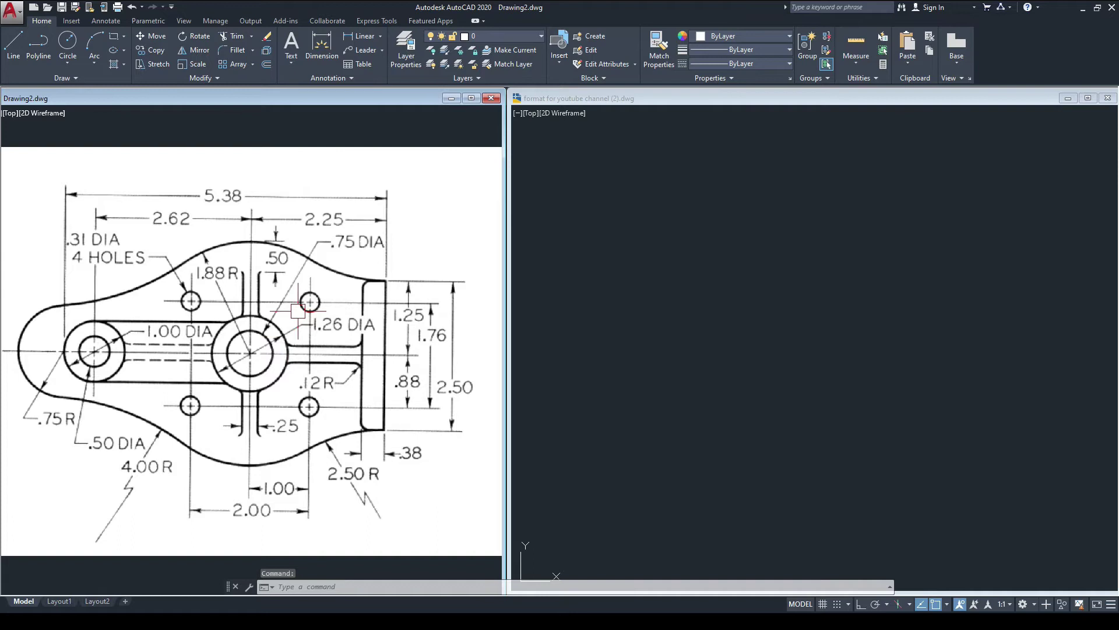
- Make the object layer current in the format for youtube channel (2).dwg drawing
{"action": "left_click", "coordinate": [664, 327]}
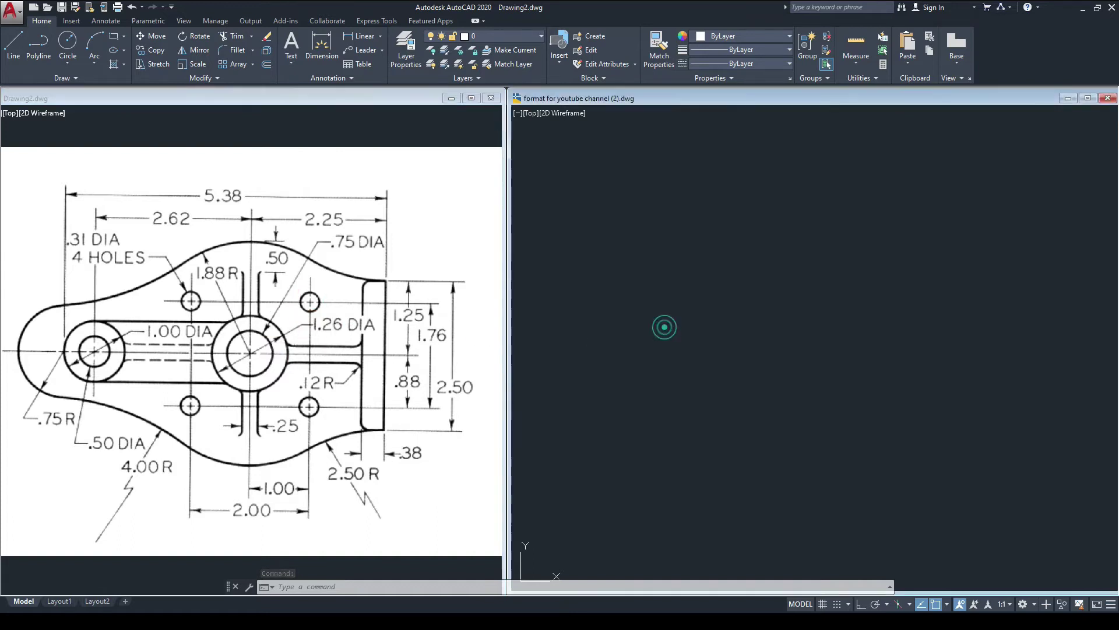
{"action": "left_click", "coordinate": [448, 360]}
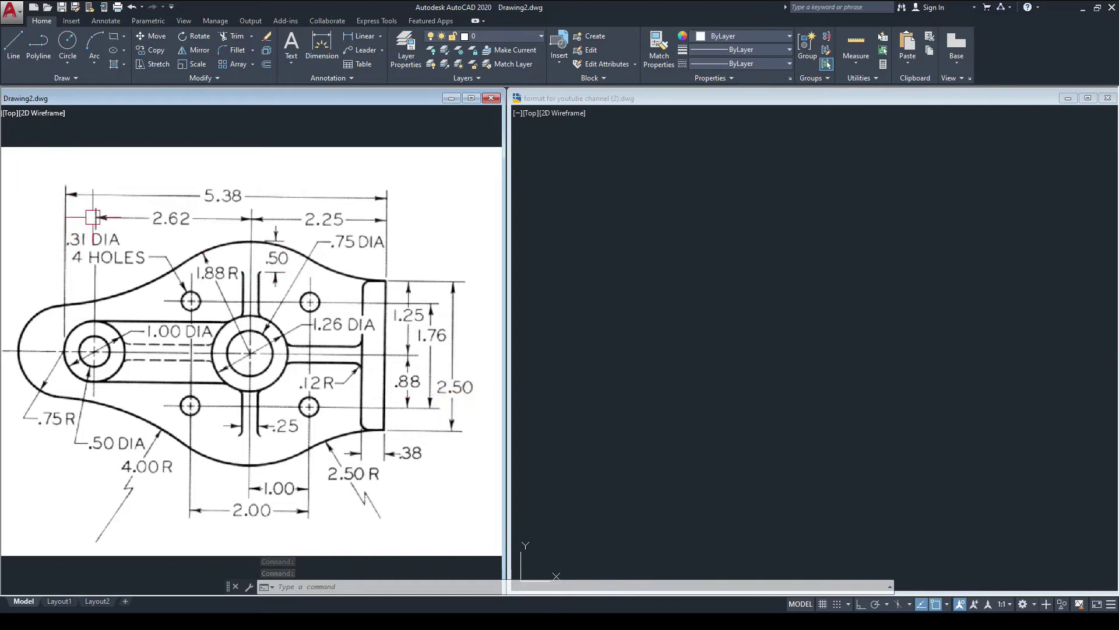
{"action": "left_click", "coordinate": [684, 309]}
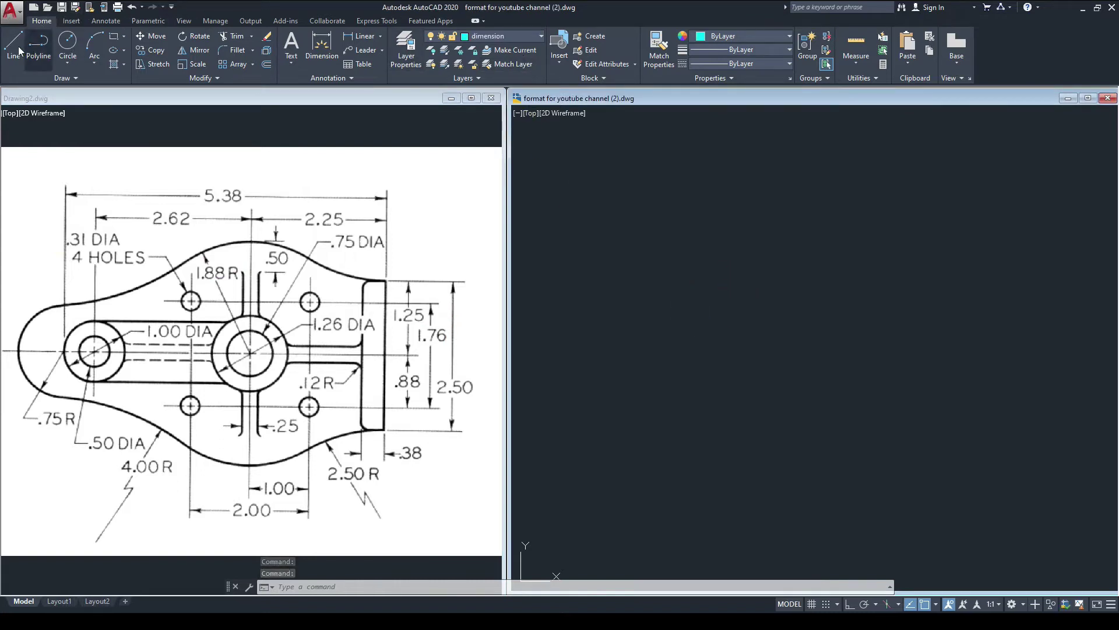
{"action": "left_click", "coordinate": [520, 36]}
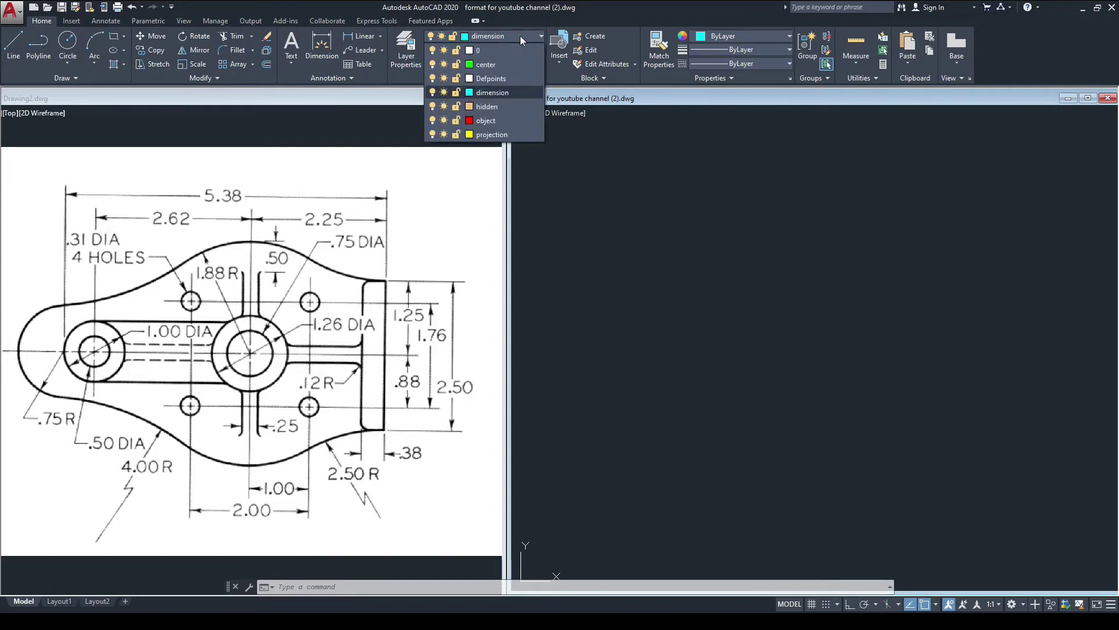
{"action": "left_click", "coordinate": [485, 120]}
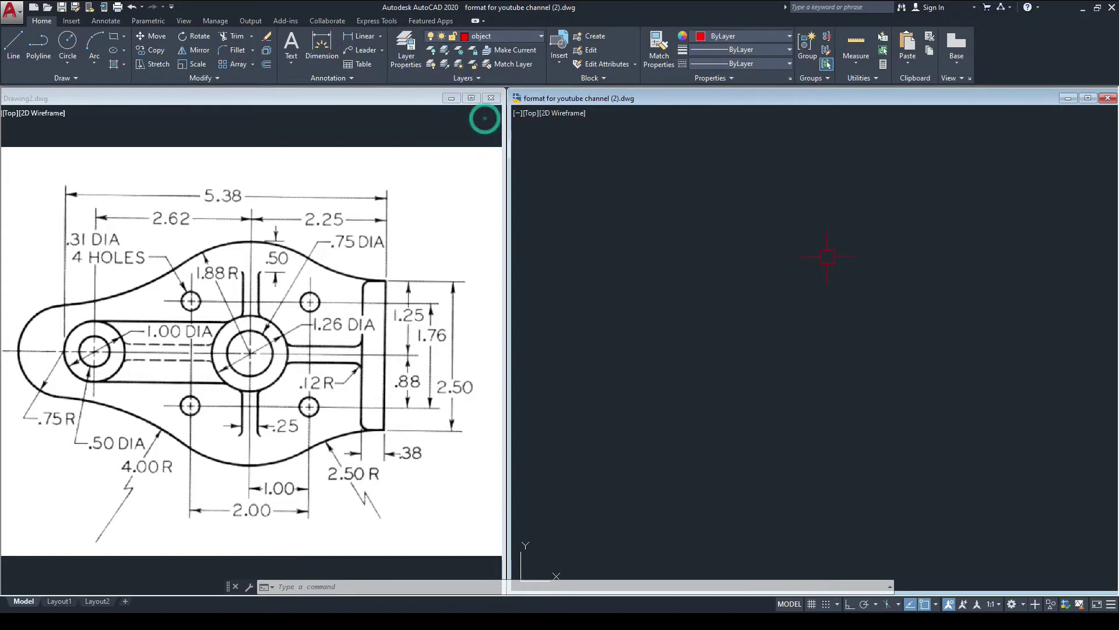
- With Ortho on, draw a vertical line 2.50 long downward for the plate's right edge
{"action": "left_click", "coordinate": [443, 361]}
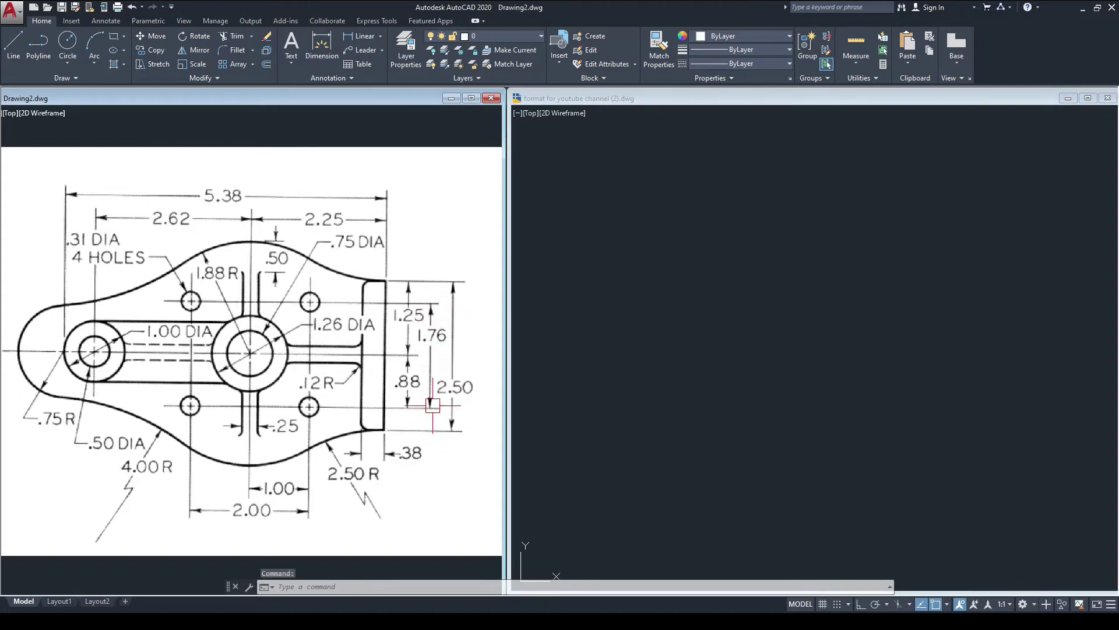
{"action": "left_click", "coordinate": [814, 342]}
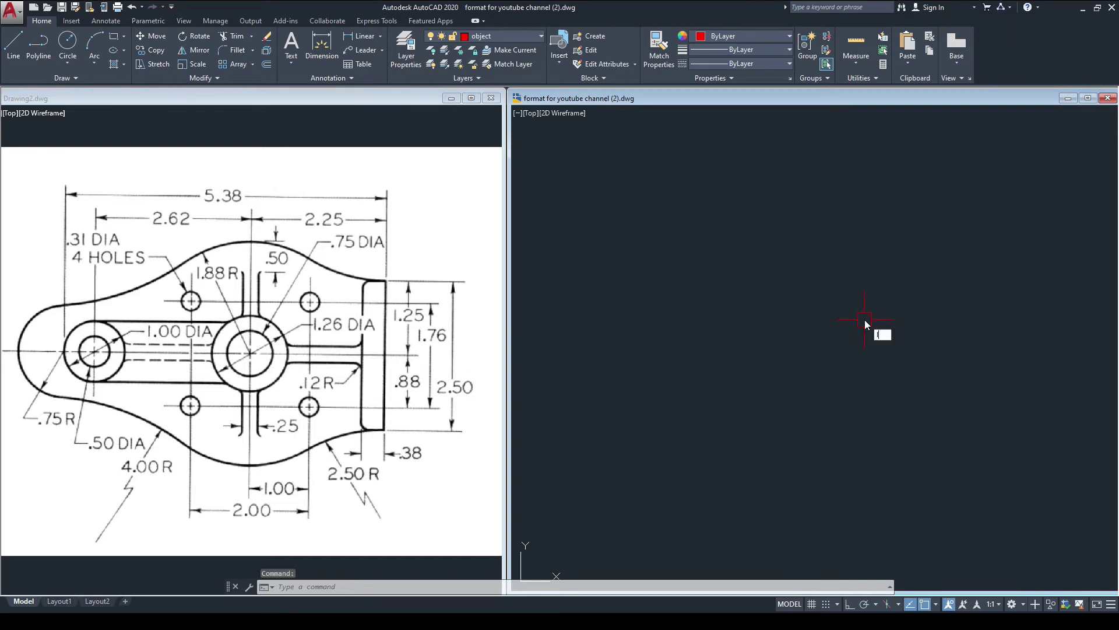
{"action": "type", "text": "l"}
{"action": "key", "text": "Return"}
{"action": "left_click", "coordinate": [950, 241]}
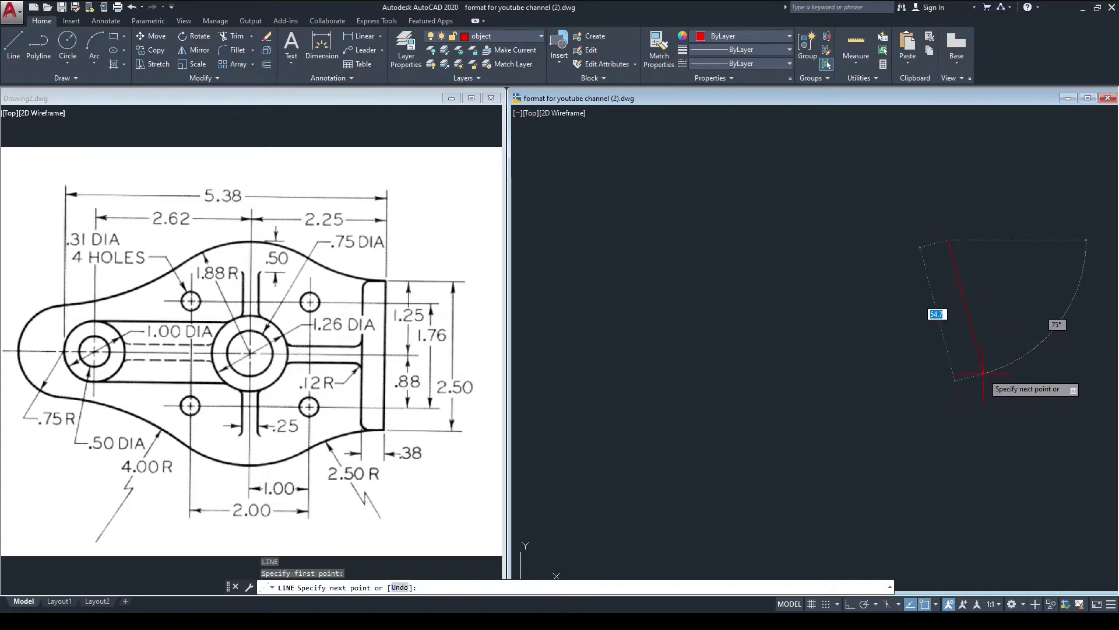
{"action": "key", "text": "F8"}
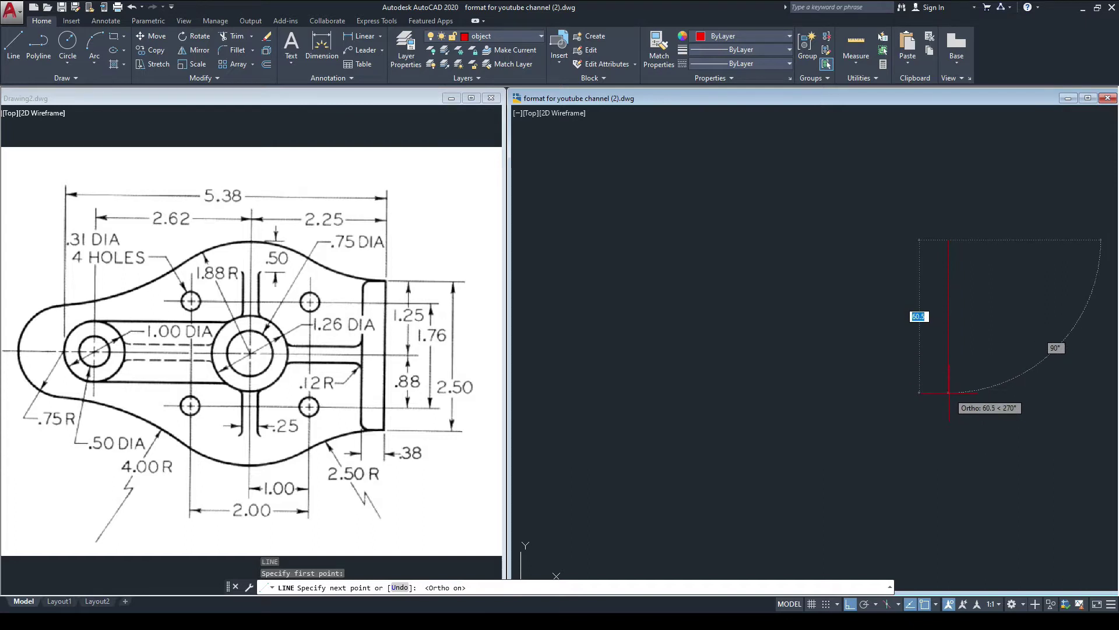
{"action": "type", "text": "2.50"}
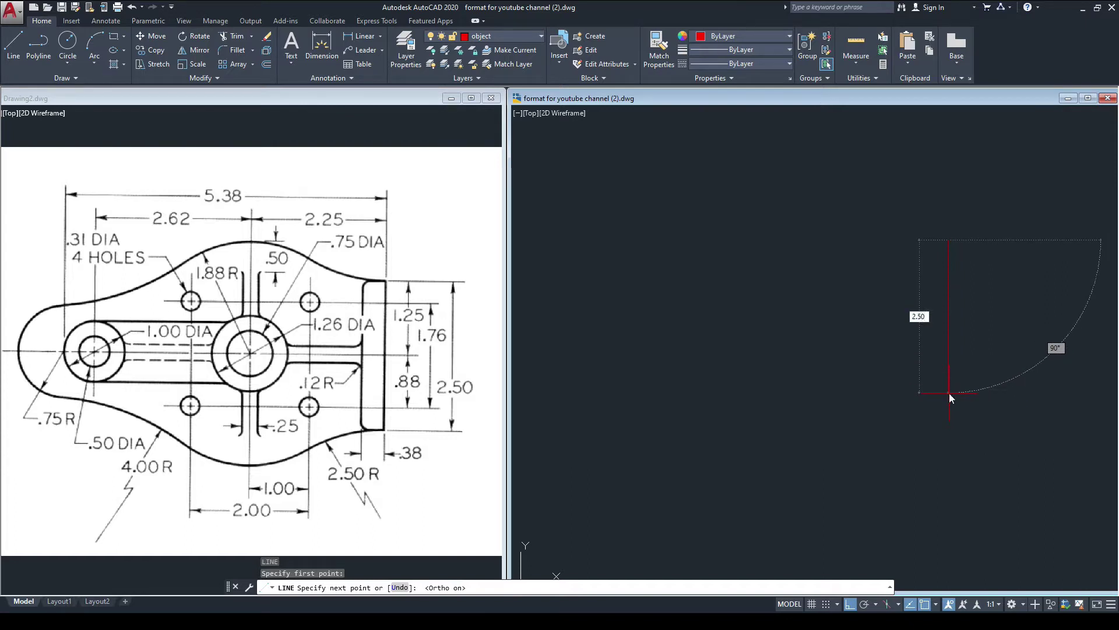
{"action": "key", "text": "Return"}
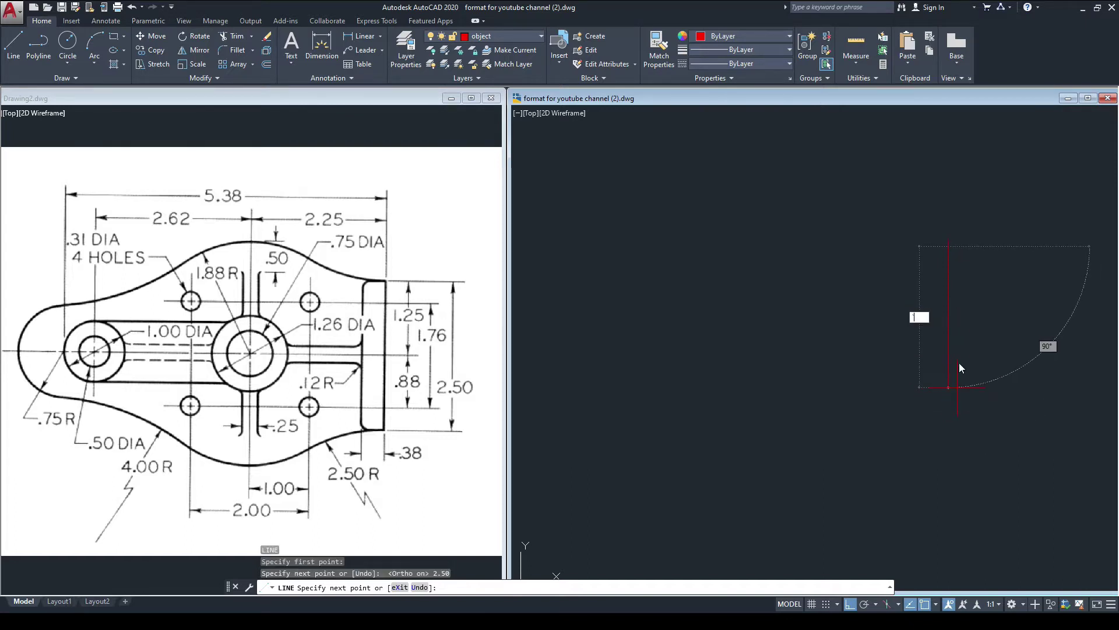
{"action": "key", "text": "Escape"}
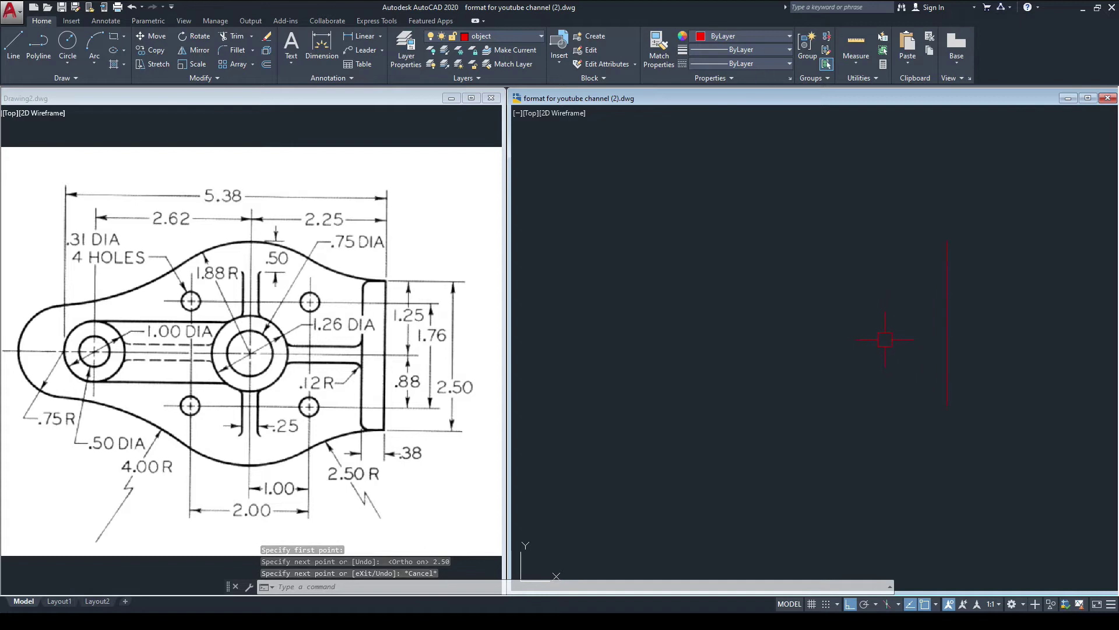
- Draw a horizontal line 5.38 long leftward from the midpoint of the vertical line
{"action": "scroll", "coordinate": [933, 350], "scroll_direction": "up", "scroll_amount": 4}
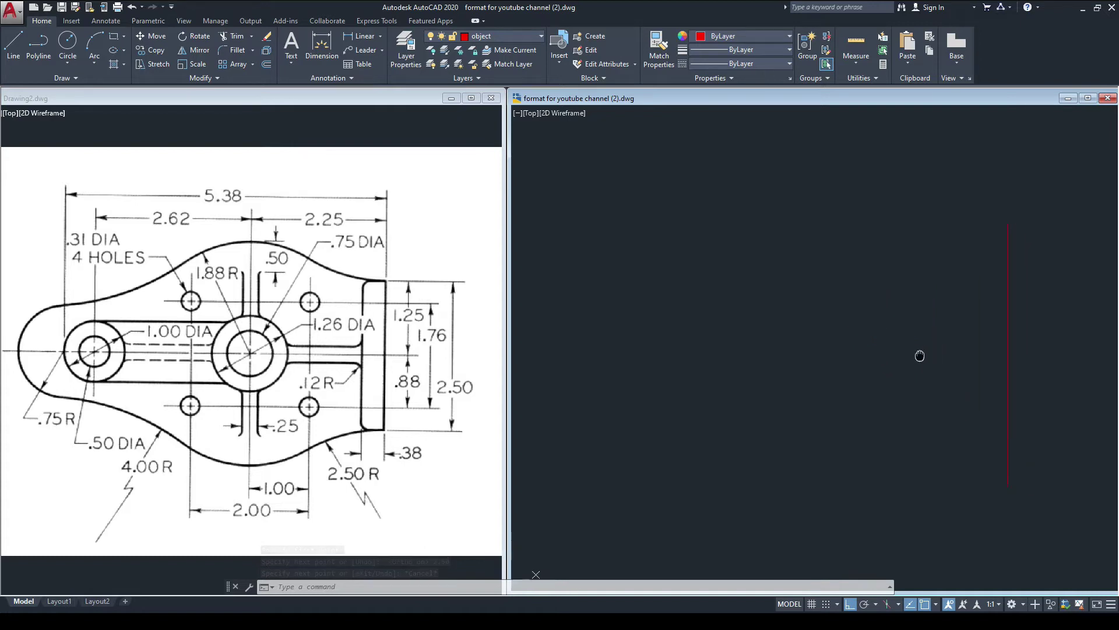
{"action": "left_click", "coordinate": [249, 295]}
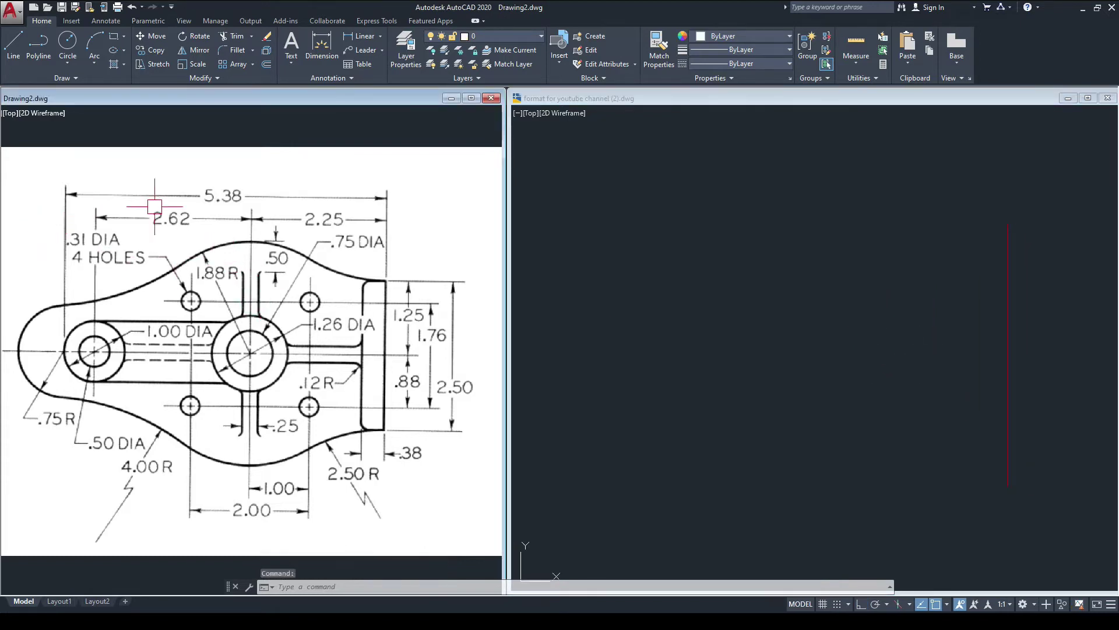
{"action": "left_click", "coordinate": [693, 343]}
{"action": "left_click", "coordinate": [711, 324]}
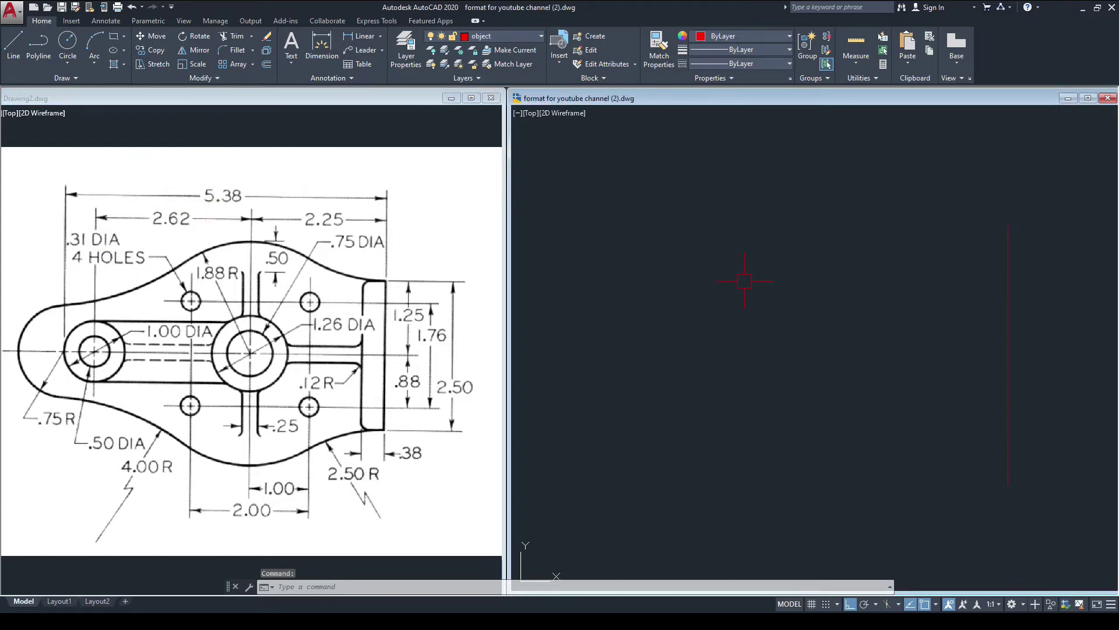
{"action": "type", "text": "ol"}
{"action": "key", "text": "Return"}
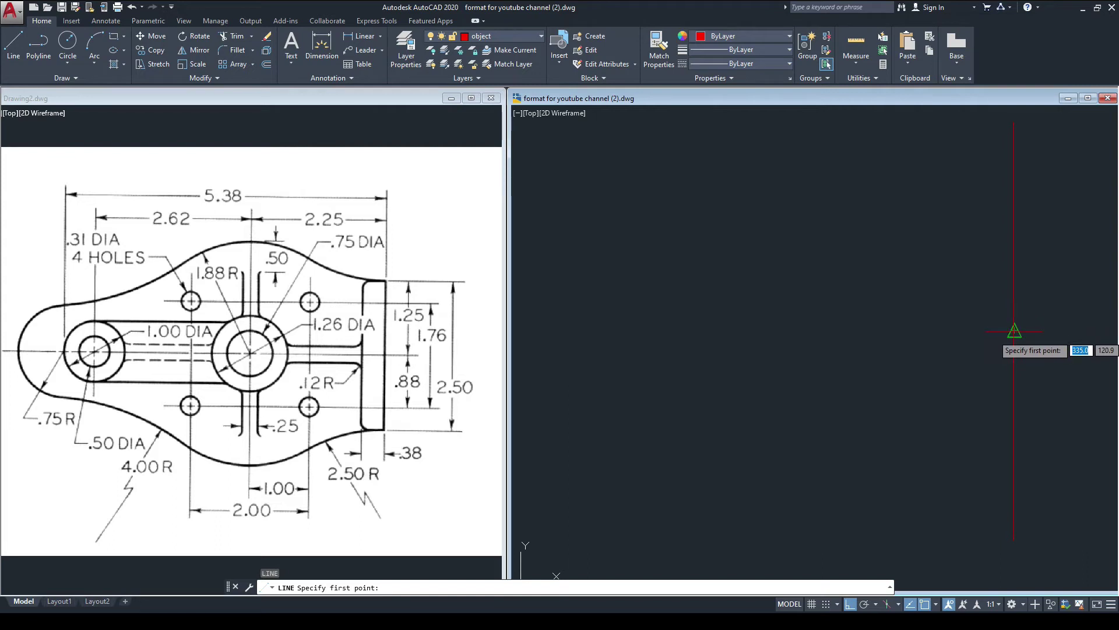
{"action": "scroll", "coordinate": [1014, 336], "scroll_direction": "down", "scroll_amount": 4}
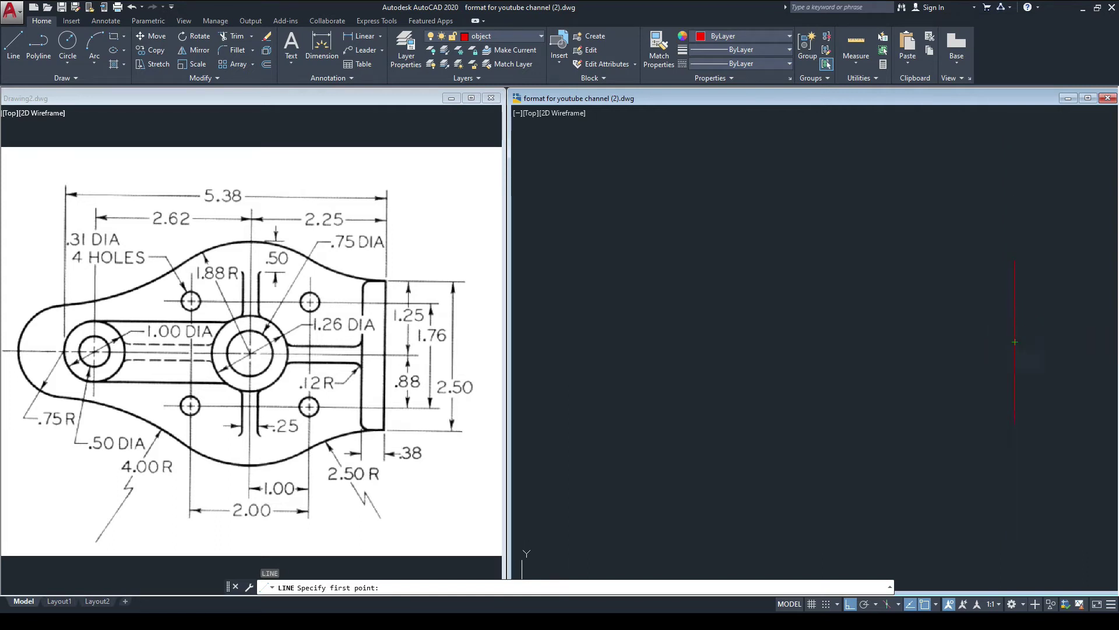
{"action": "left_click", "coordinate": [1015, 342]}
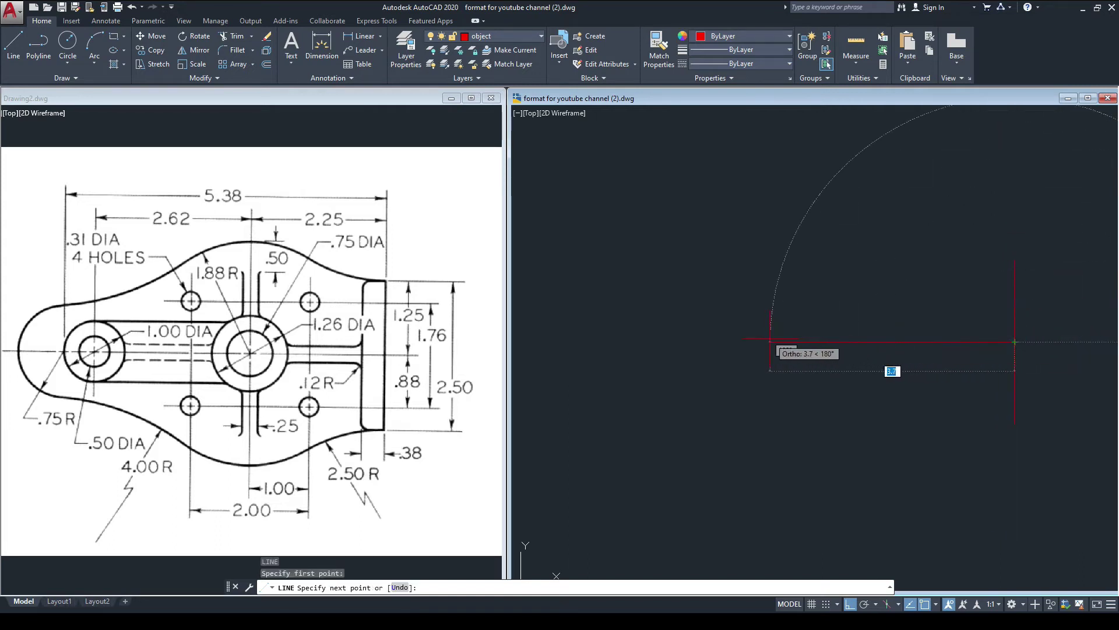
{"action": "type", "text": "5"}
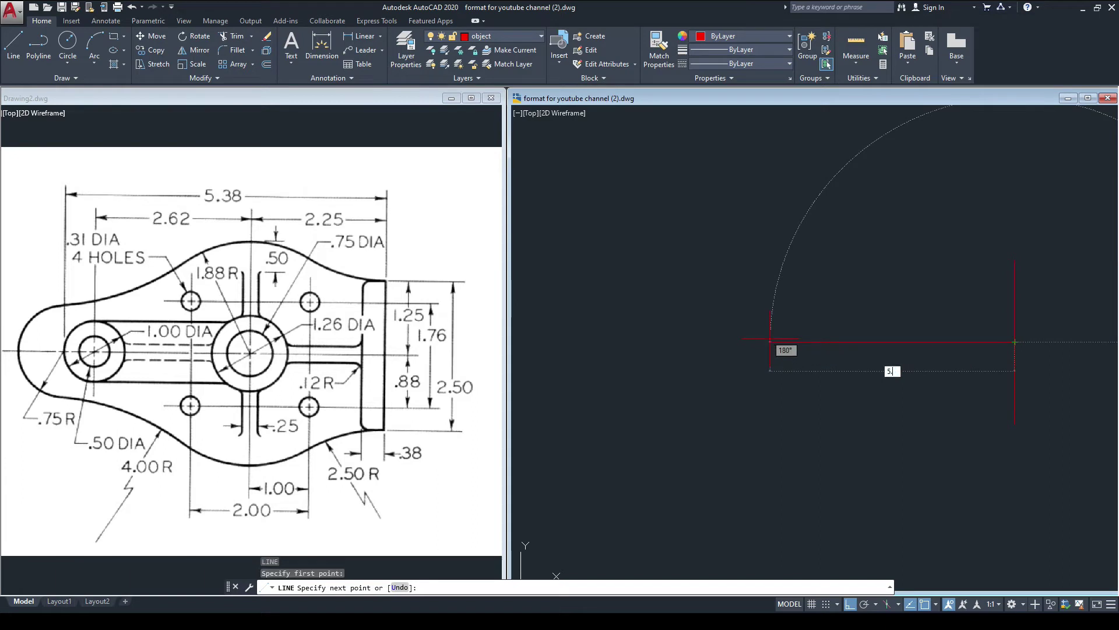
{"action": "type", "text": ".38"}
{"action": "key", "text": "Return"}
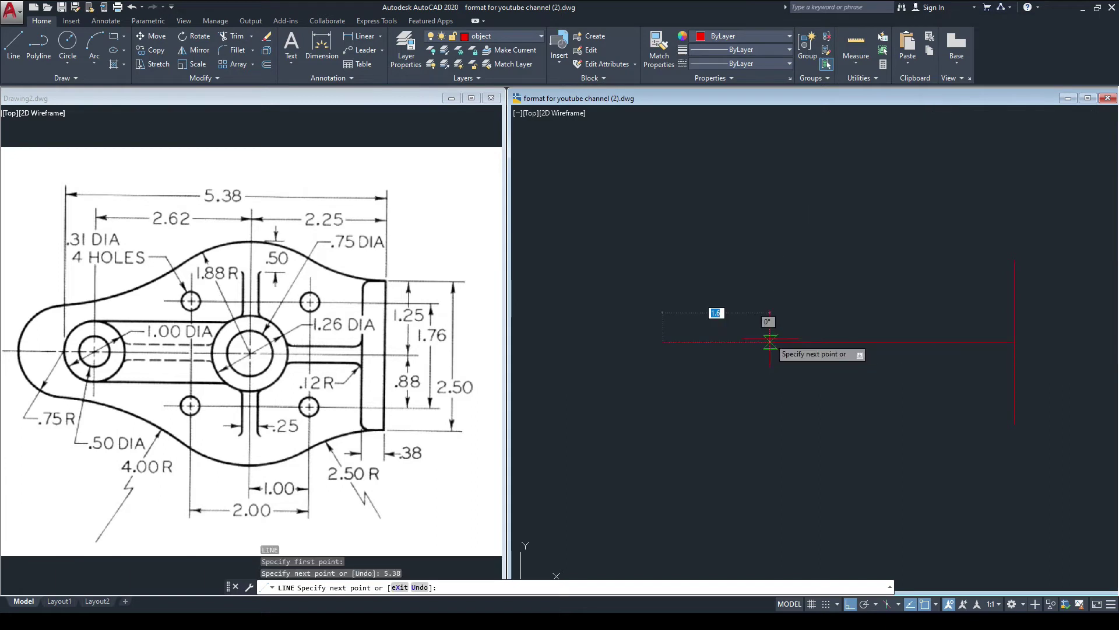
{"action": "right_click", "coordinate": [749, 326]}
{"action": "left_click", "coordinate": [763, 333]}
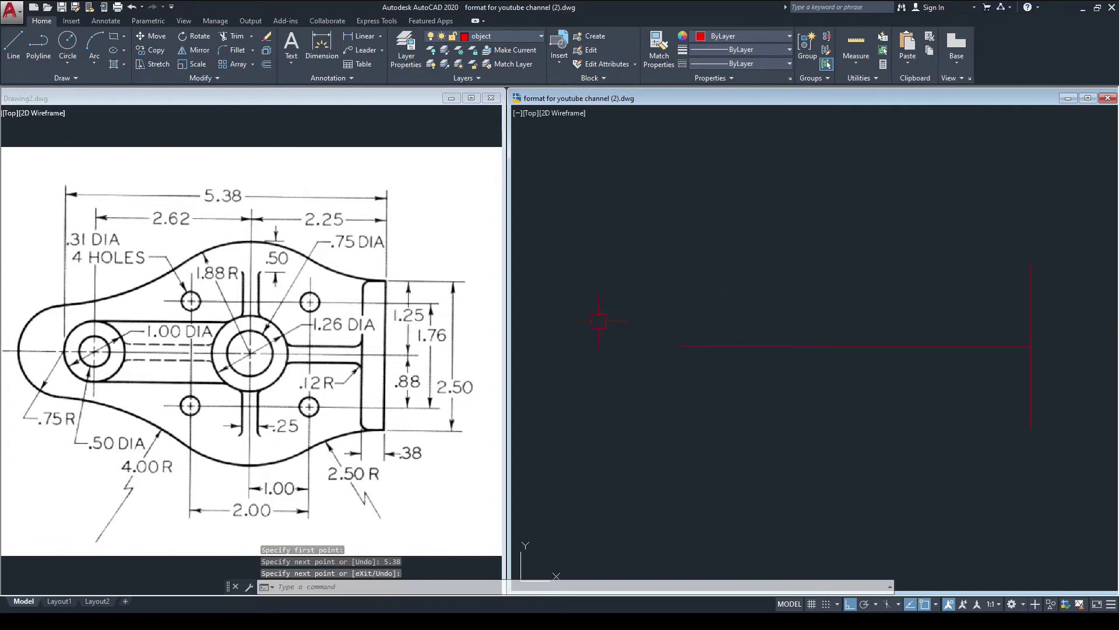
- Draw a circle of radius .75 centred on the left end of the horizontal line
{"action": "left_click", "coordinate": [362, 313]}
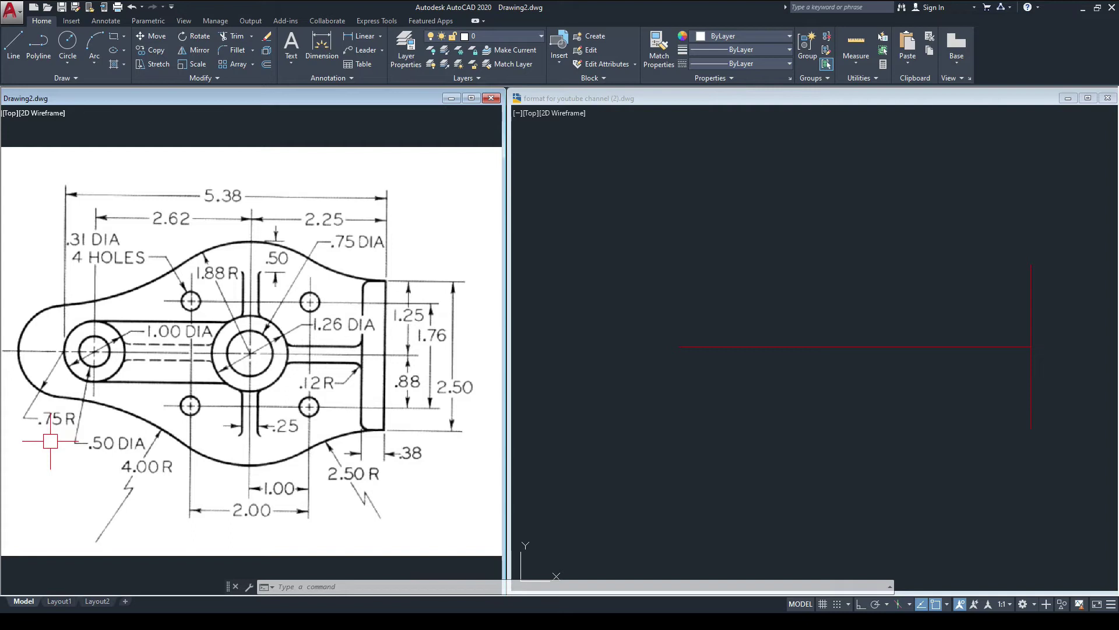
{"action": "left_click", "coordinate": [662, 349]}
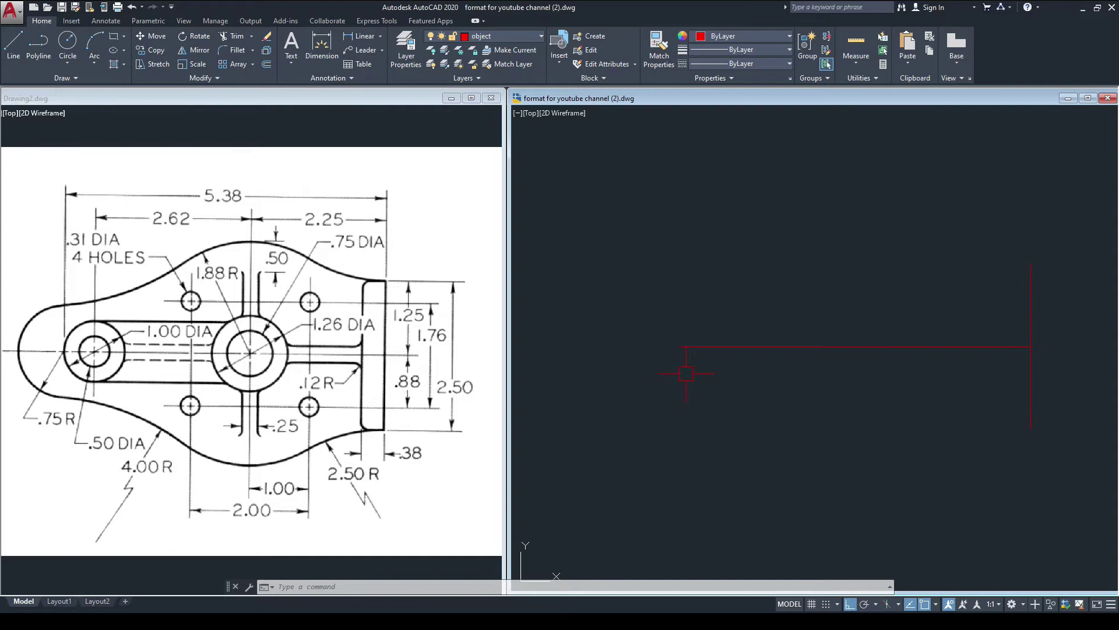
{"action": "type", "text": "c"}
{"action": "key", "text": "Return"}
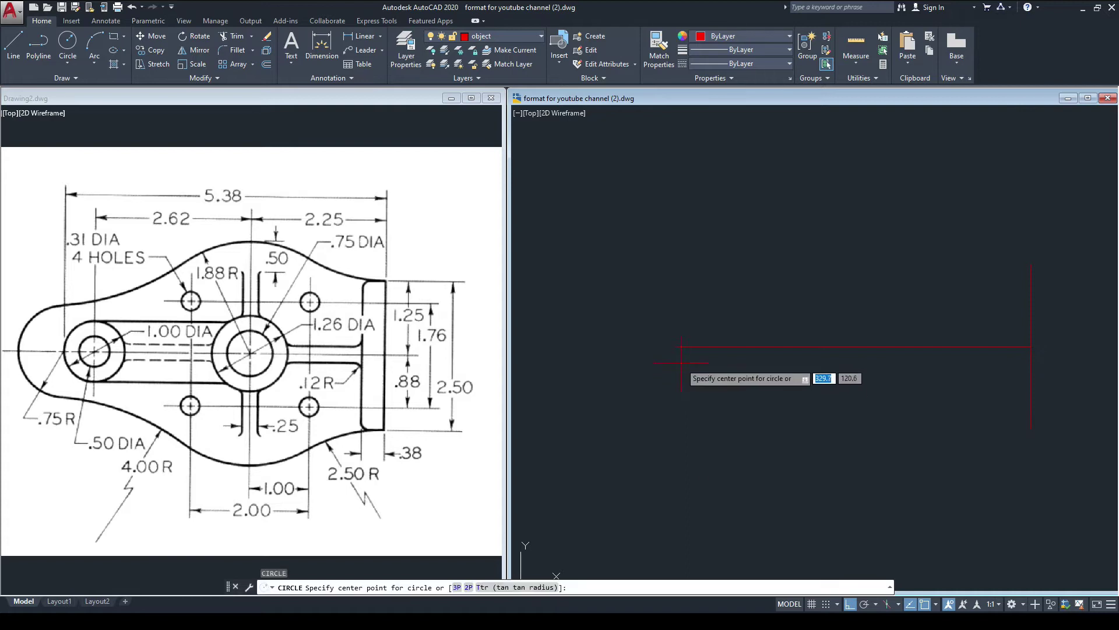
{"action": "left_click", "coordinate": [679, 347]}
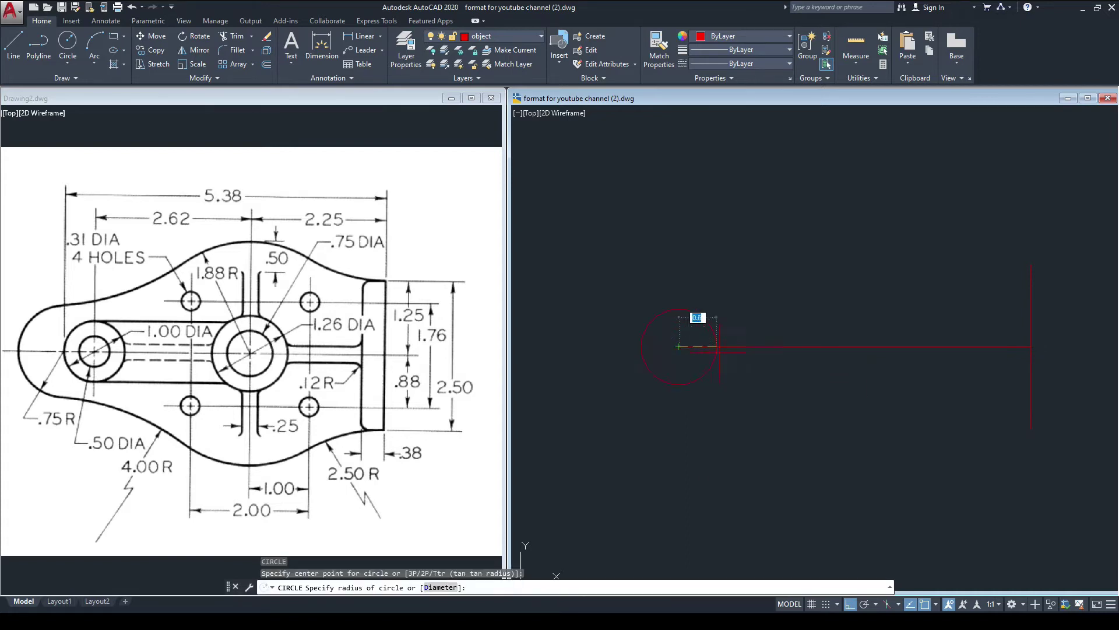
{"action": "type", "text": "."}
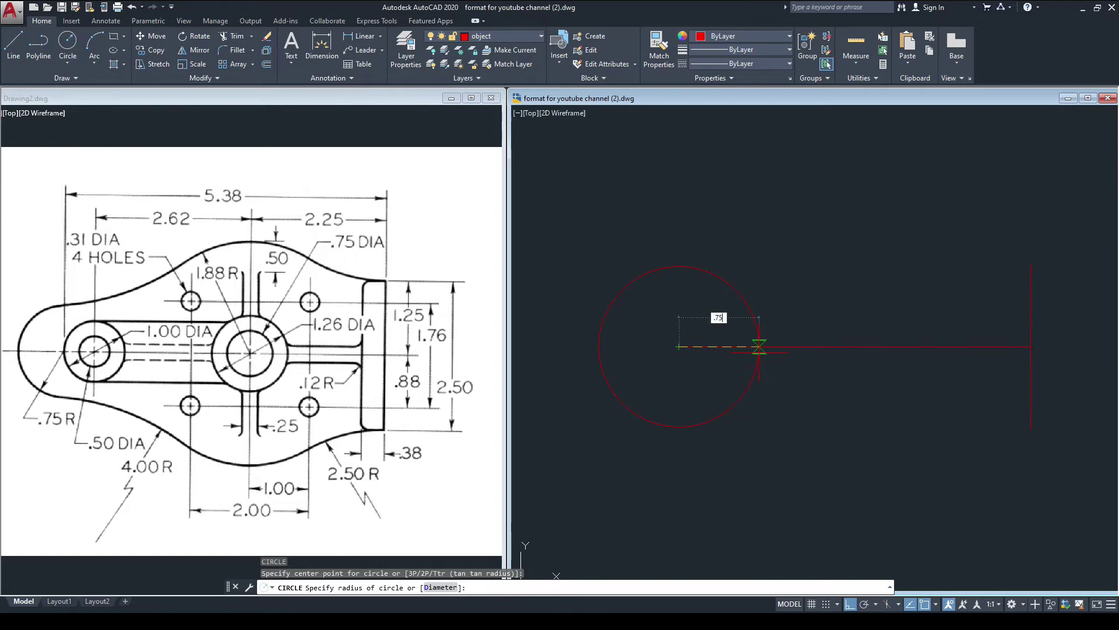
{"action": "type", "text": "75"}
{"action": "key", "text": "Return"}
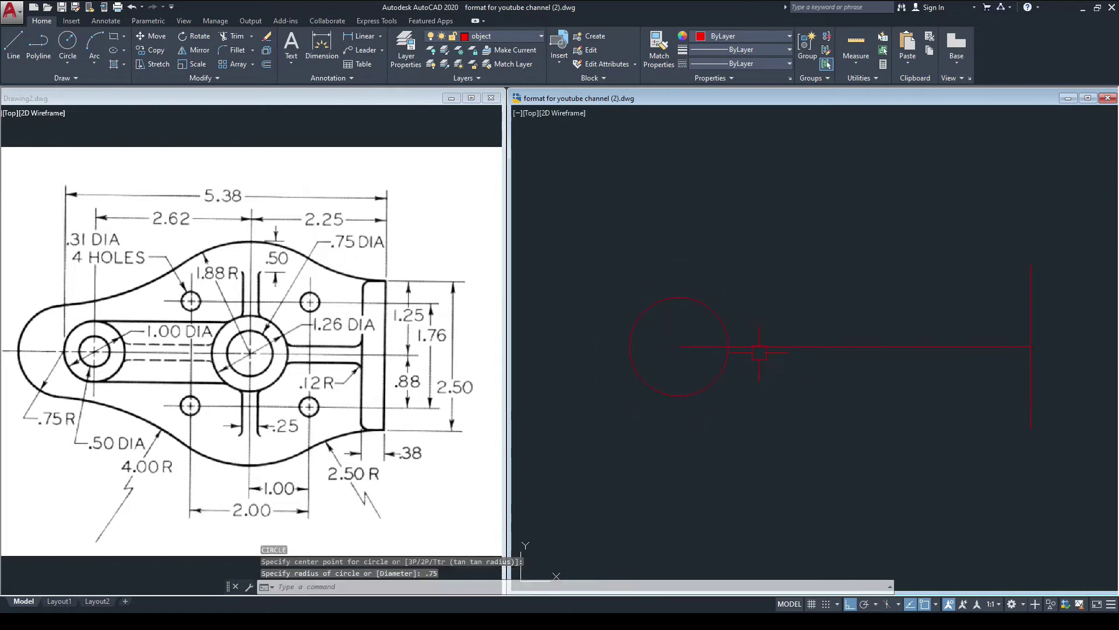
- Offset the vertical right-edge line 2.25 to the left to locate the centre of the main hub
{"action": "left_click", "coordinate": [200, 404]}
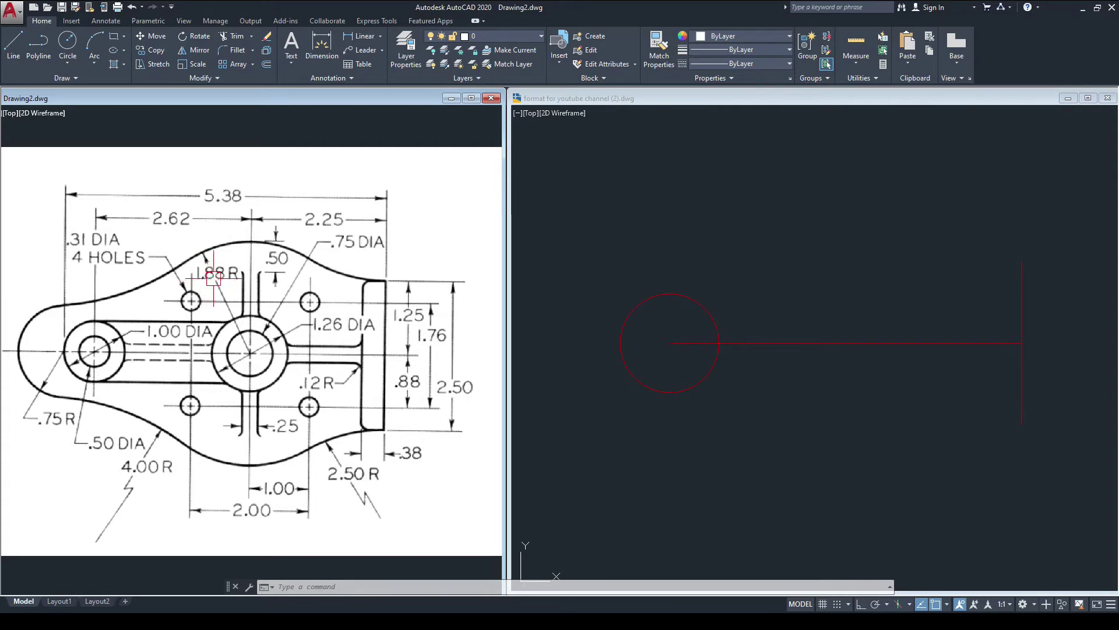
{"action": "left_click", "coordinate": [745, 408]}
{"action": "key", "text": "space"}
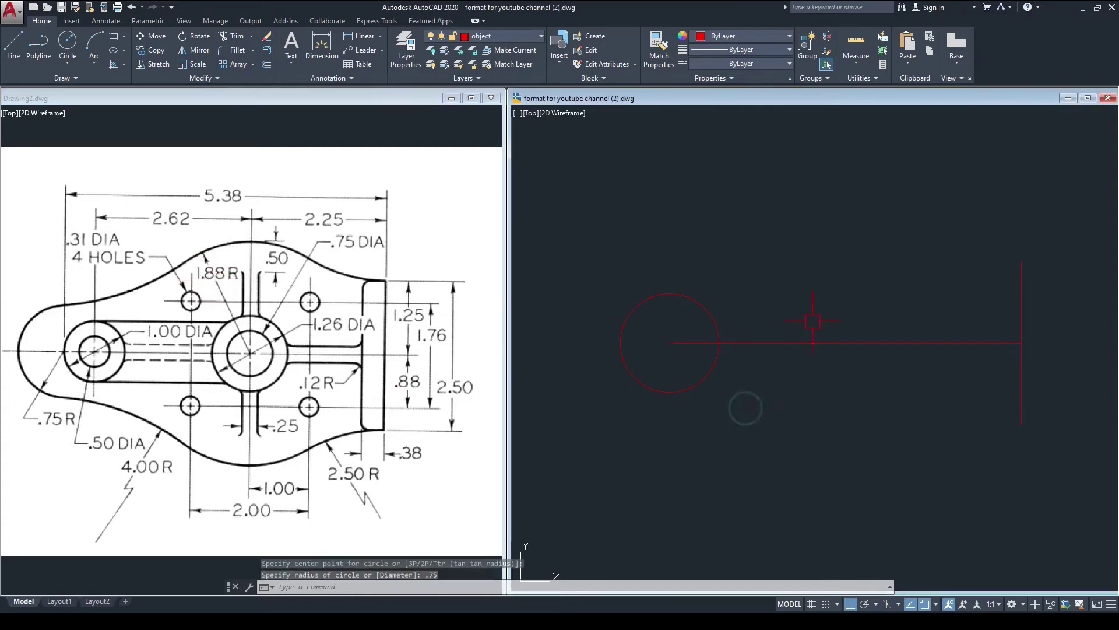
{"action": "left_click", "coordinate": [298, 315]}
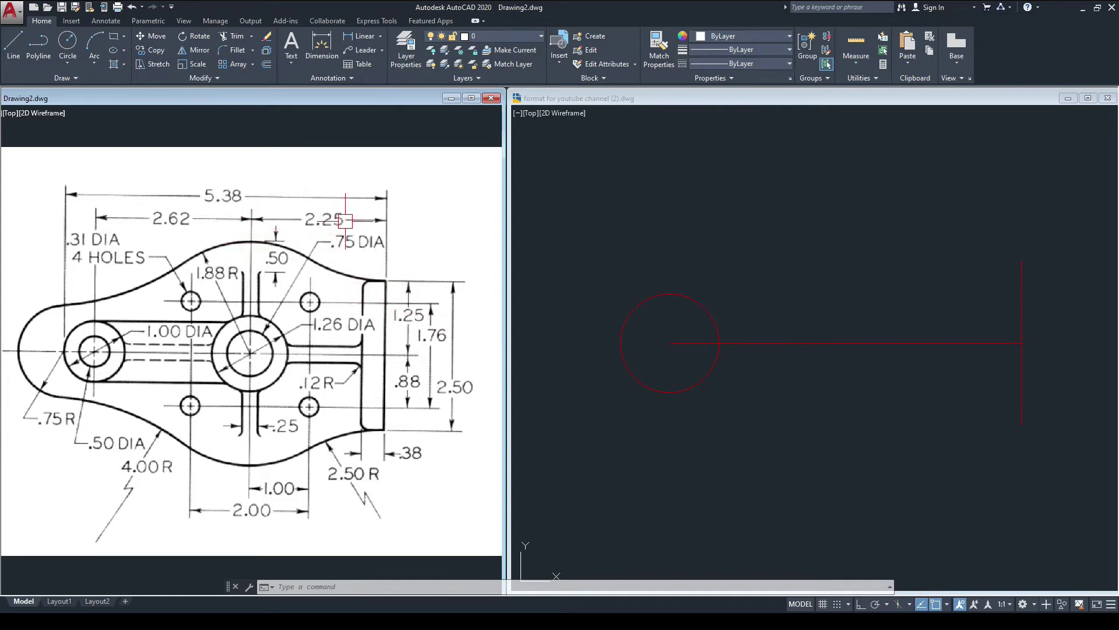
{"action": "left_click", "coordinate": [805, 225]}
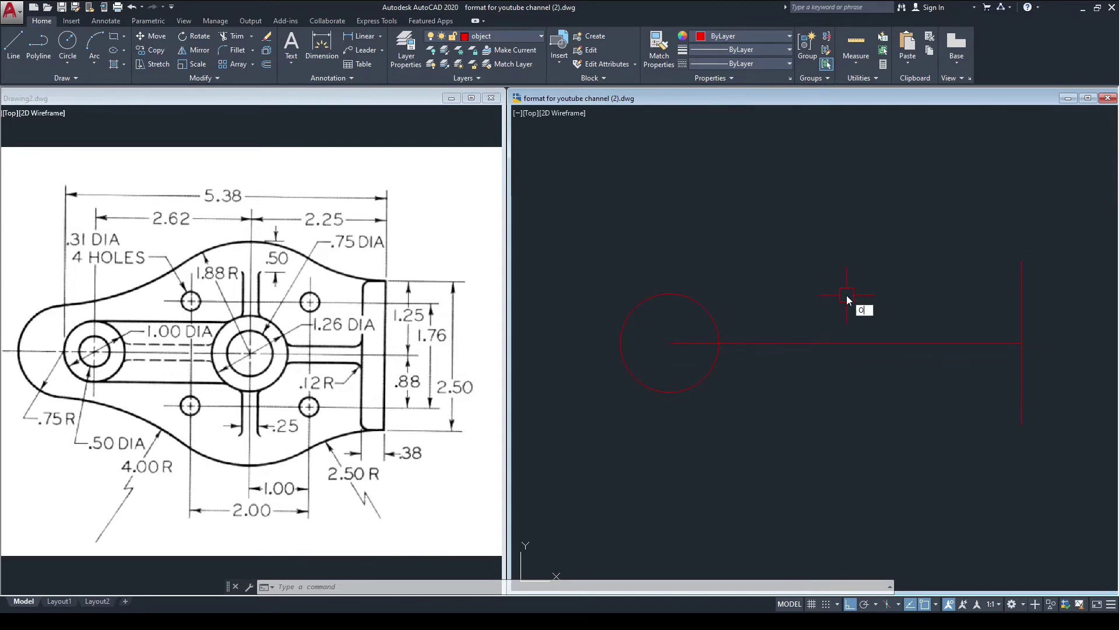
{"action": "key", "text": "Return"}
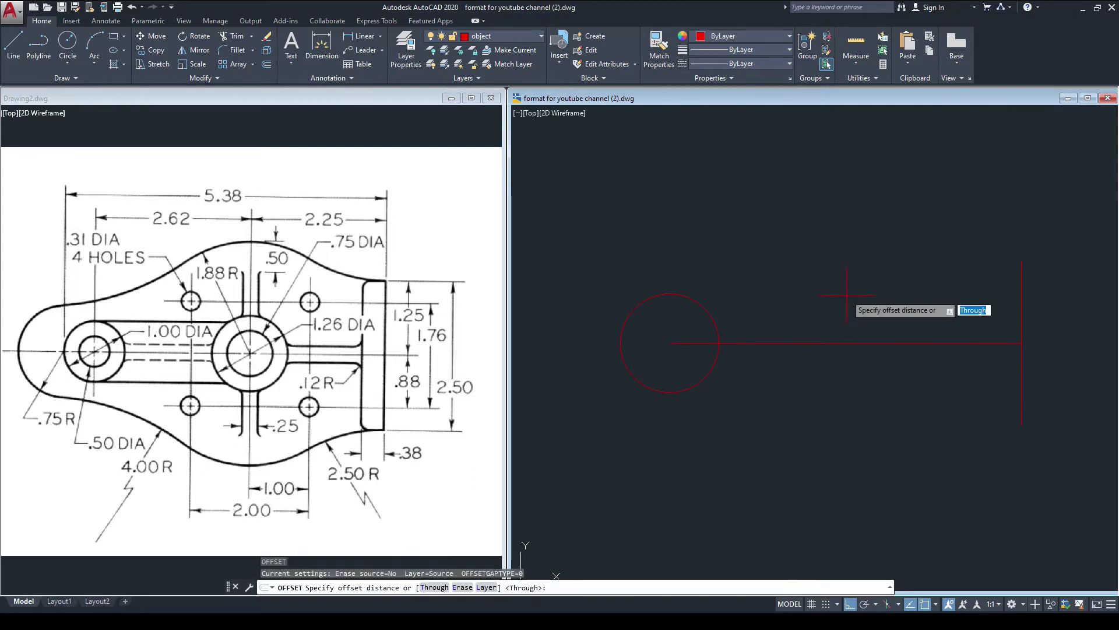
{"action": "type", "text": "2.25"}
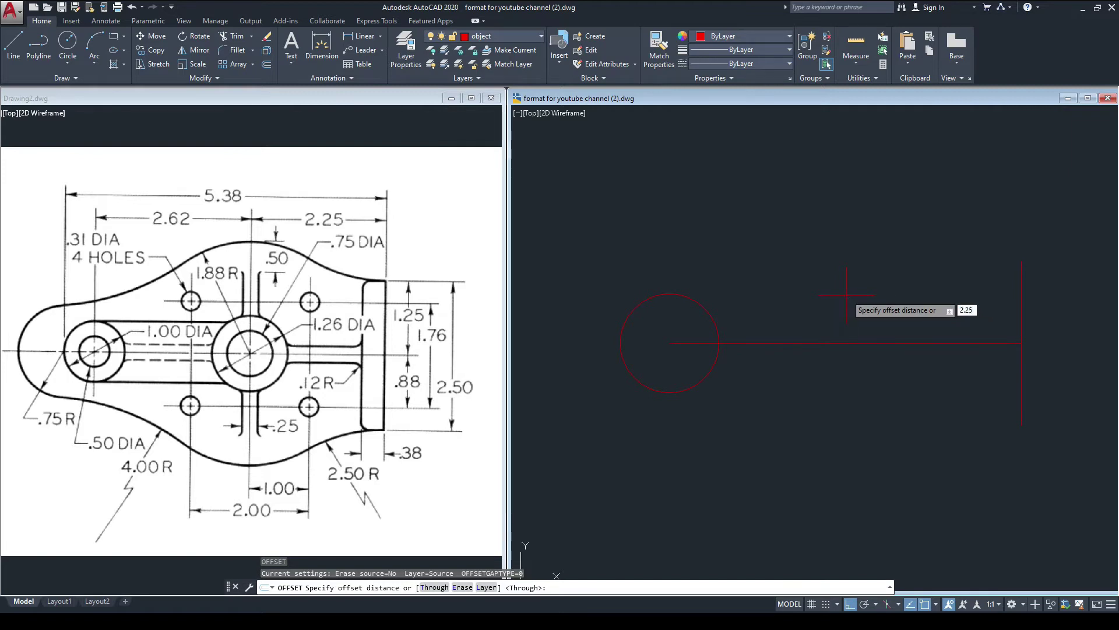
{"action": "key", "text": "Return"}
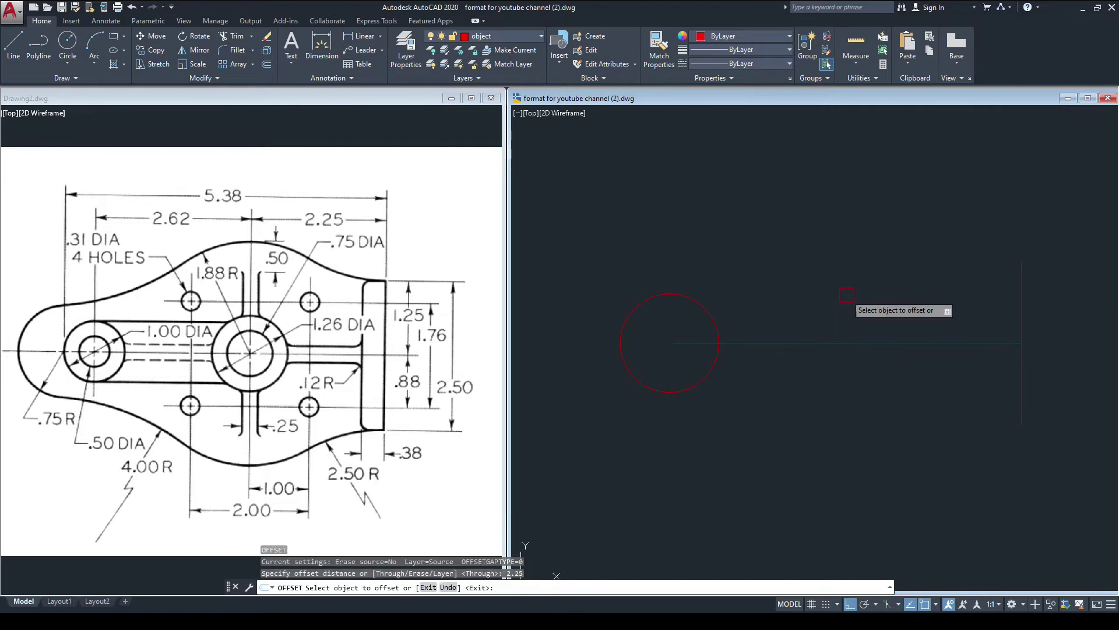
{"action": "left_click", "coordinate": [1019, 304]}
{"action": "left_click", "coordinate": [887, 305]}
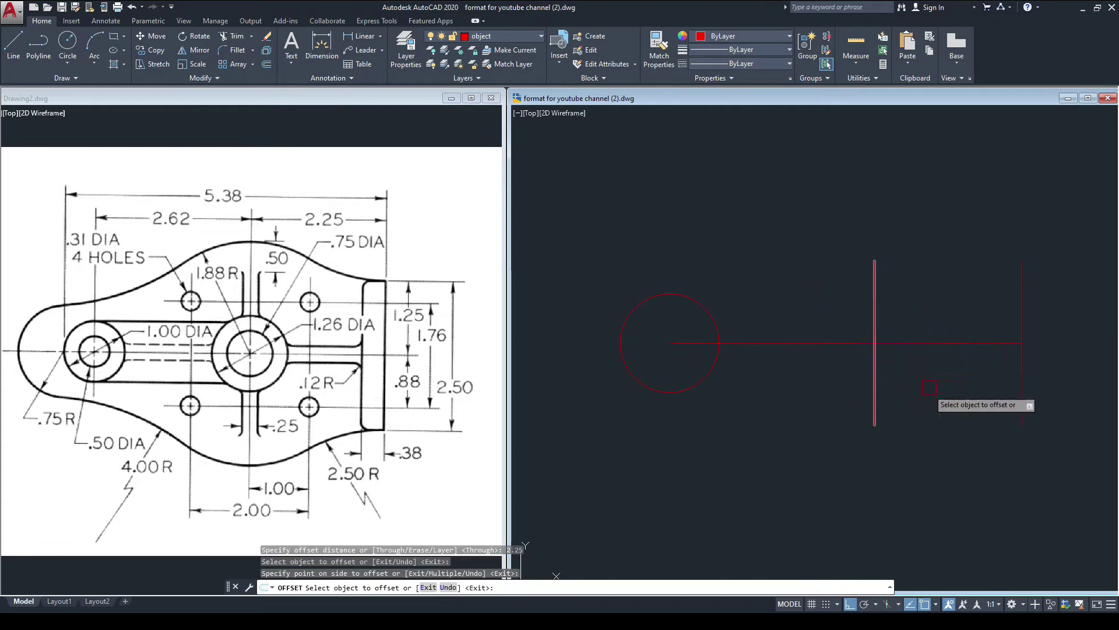
- Draw a circle of radius 1.88 centred where the offset vertical line crosses the horizontal centre line
{"action": "key", "text": "Escape"}
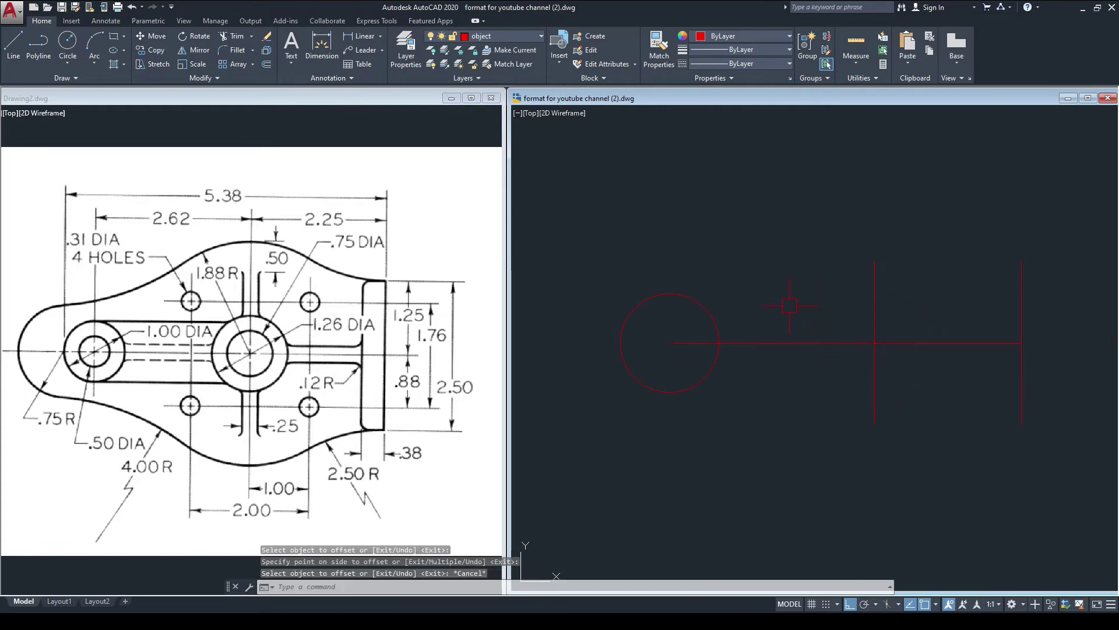
{"action": "left_click", "coordinate": [315, 304]}
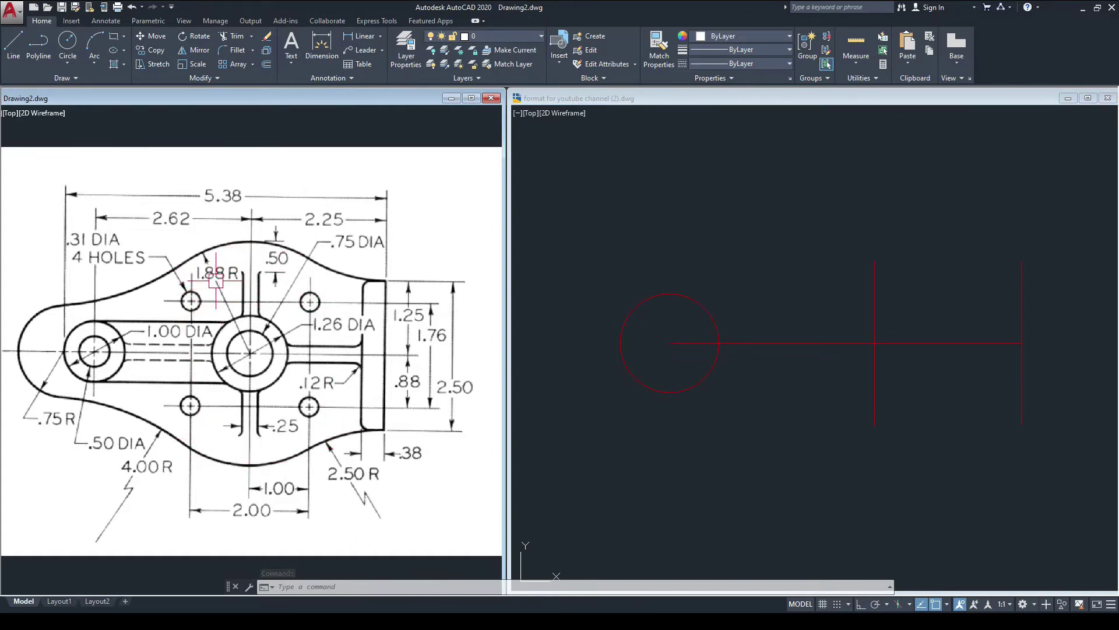
{"action": "left_click", "coordinate": [806, 440]}
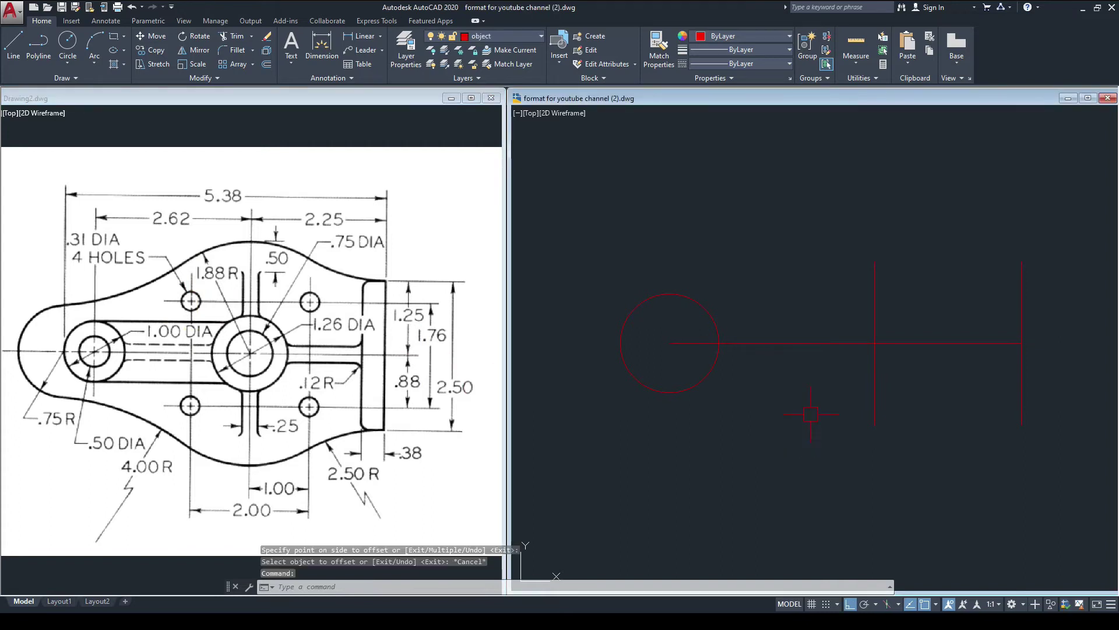
{"action": "type", "text": "c"}
{"action": "key", "text": "Return"}
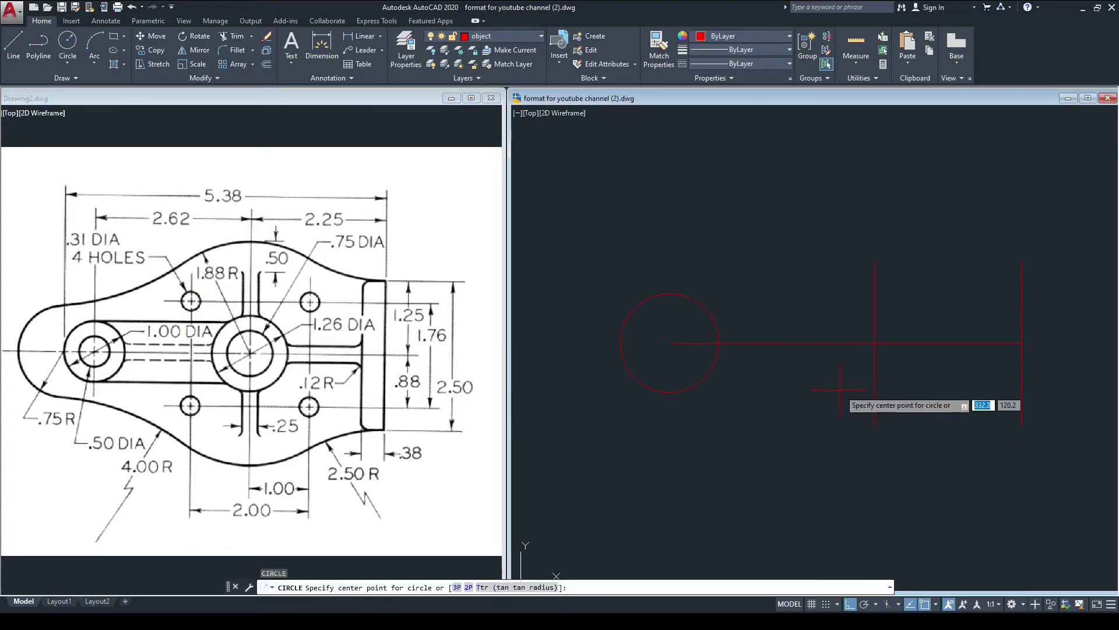
{"action": "left_click", "coordinate": [875, 343]}
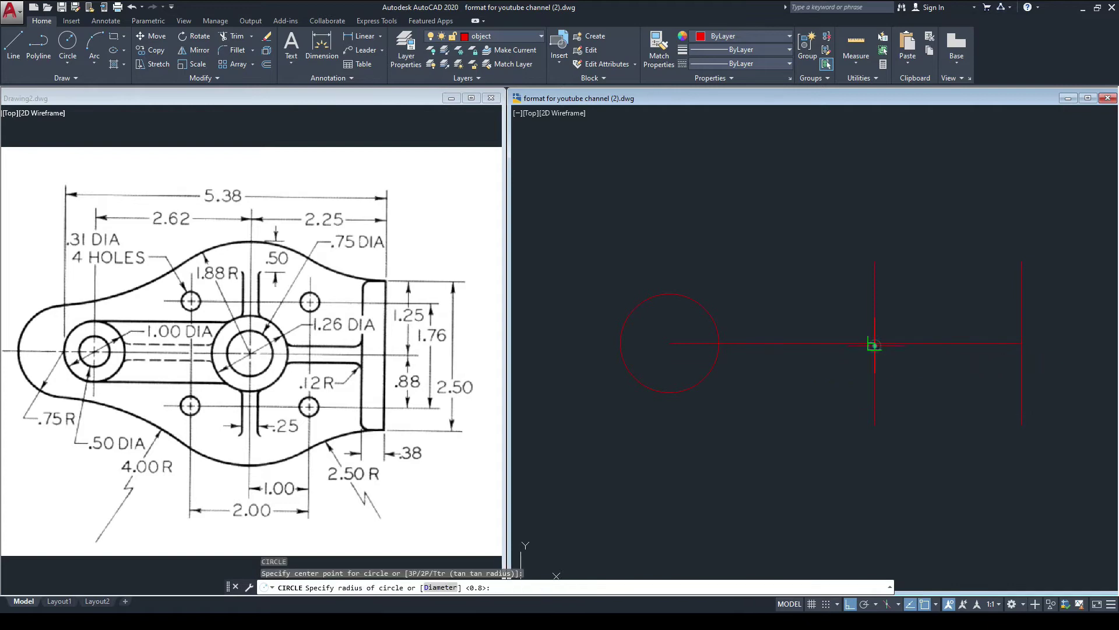
{"action": "type", "text": "1.88"}
{"action": "key", "text": "Return"}
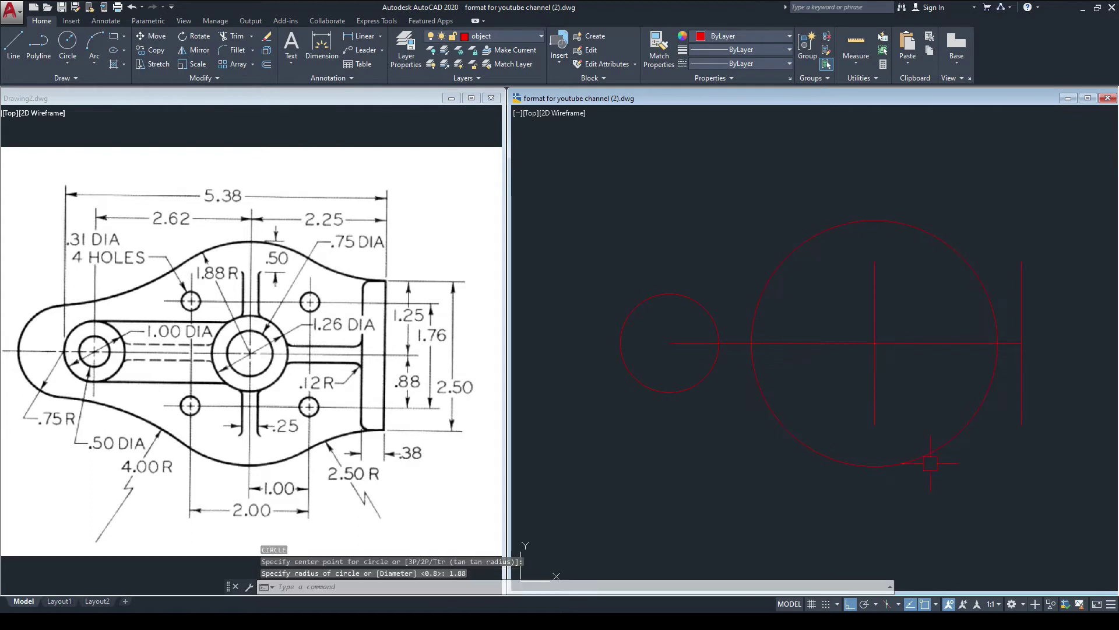
- Draw a tangent-tangent-radius circle of radius 4 touching the undersides of the small end circle and the 1.88-radius circle
{"action": "left_click", "coordinate": [90, 351]}
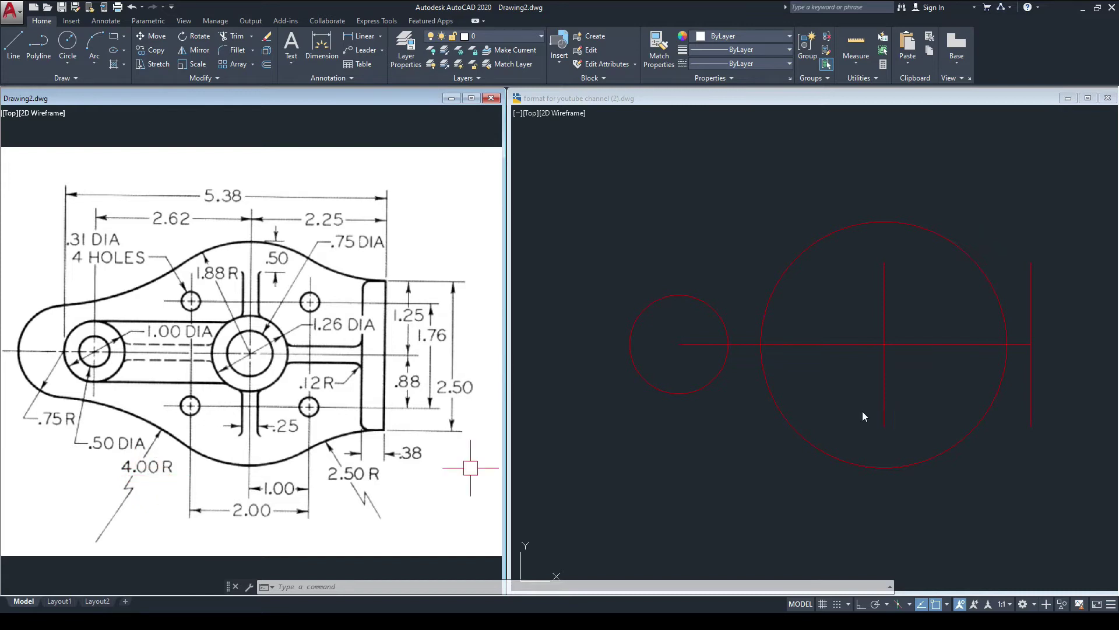
{"action": "left_click", "coordinate": [703, 447]}
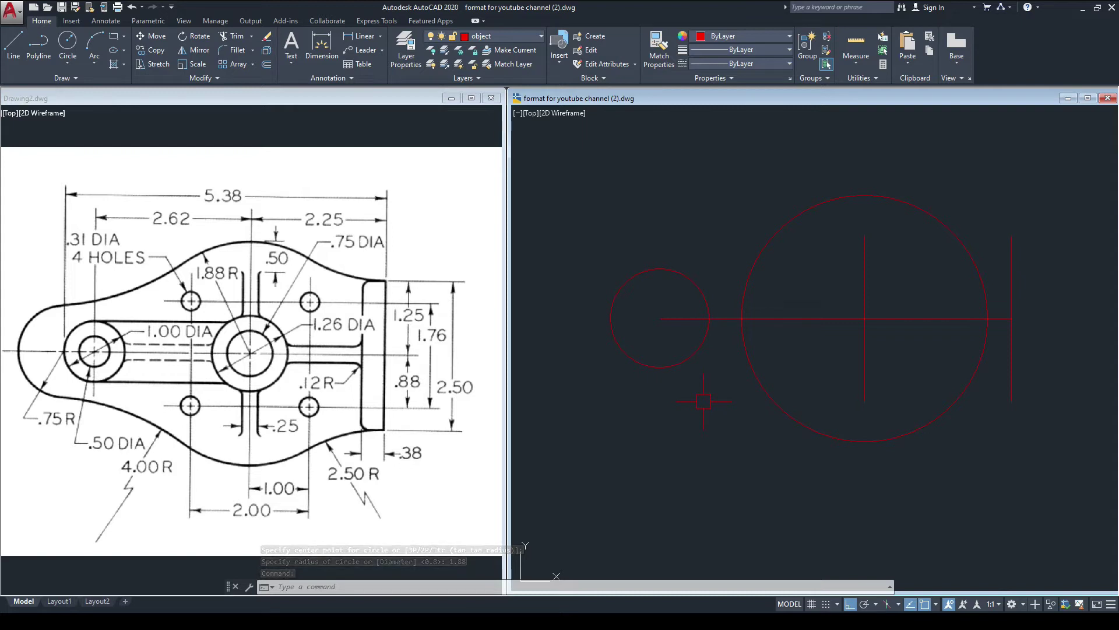
{"action": "type", "text": "c"}
{"action": "key", "text": "Return"}
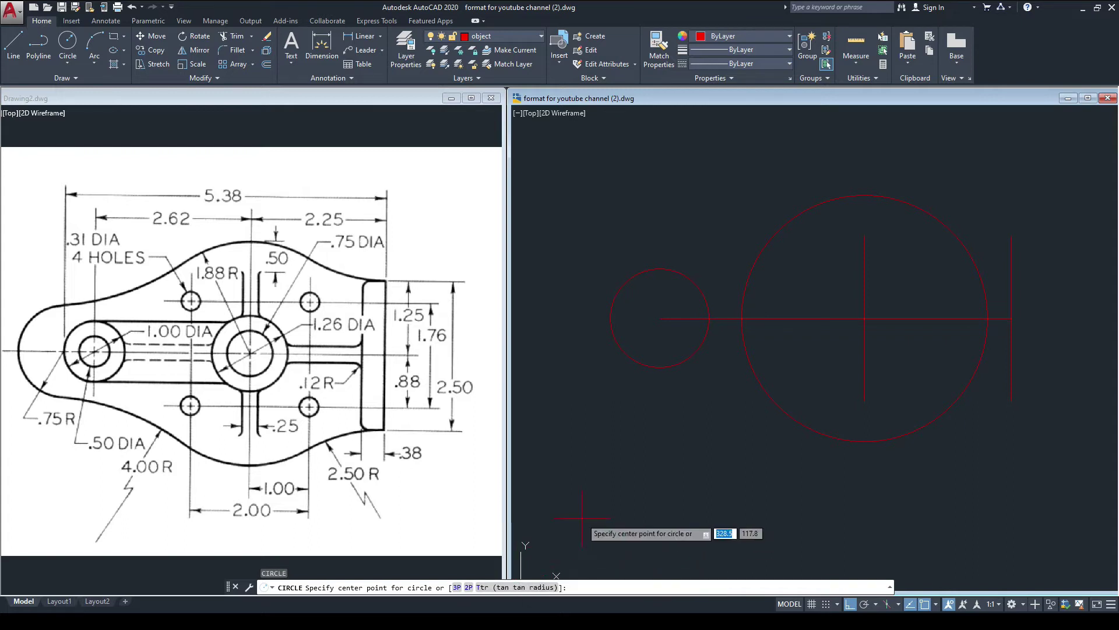
{"action": "type", "text": "TTR"}
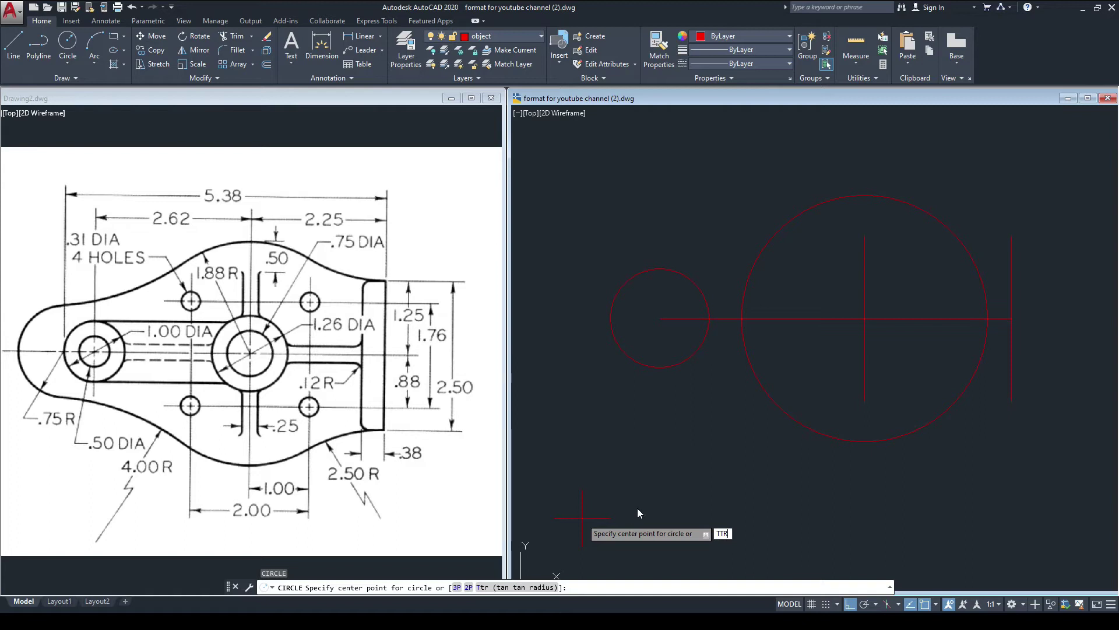
{"action": "key", "text": "Return"}
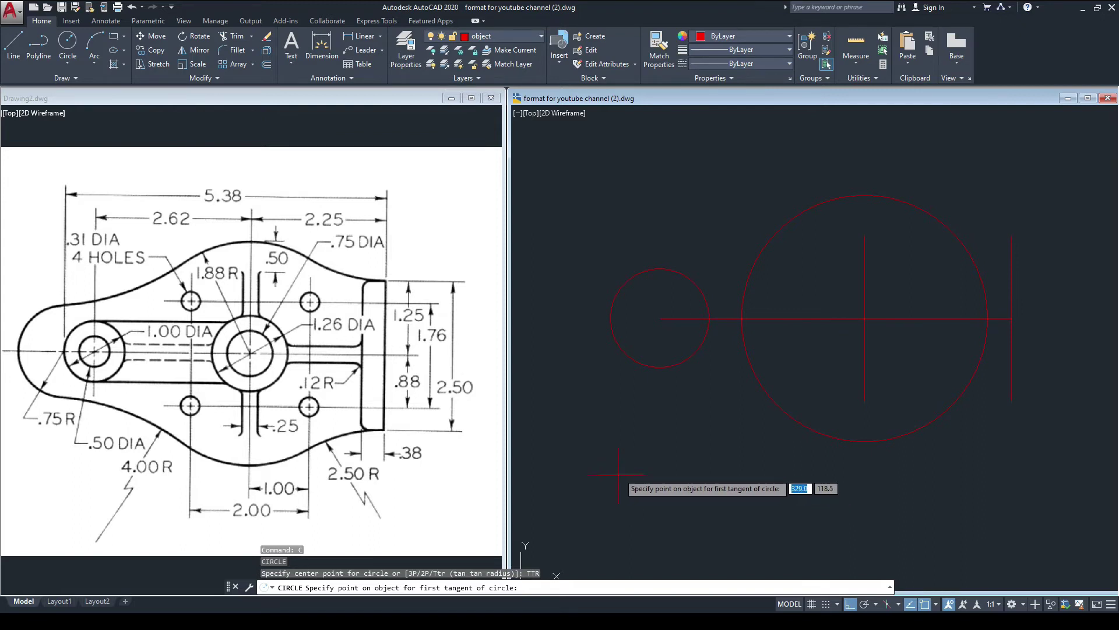
{"action": "left_click", "coordinate": [673, 365]}
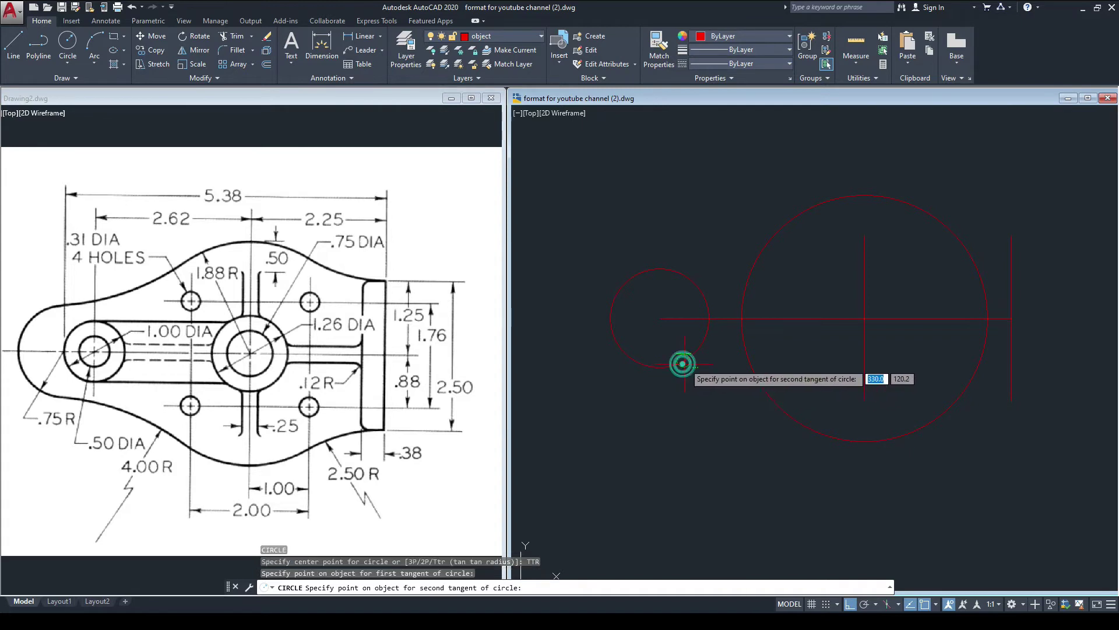
{"action": "left_click", "coordinate": [781, 411]}
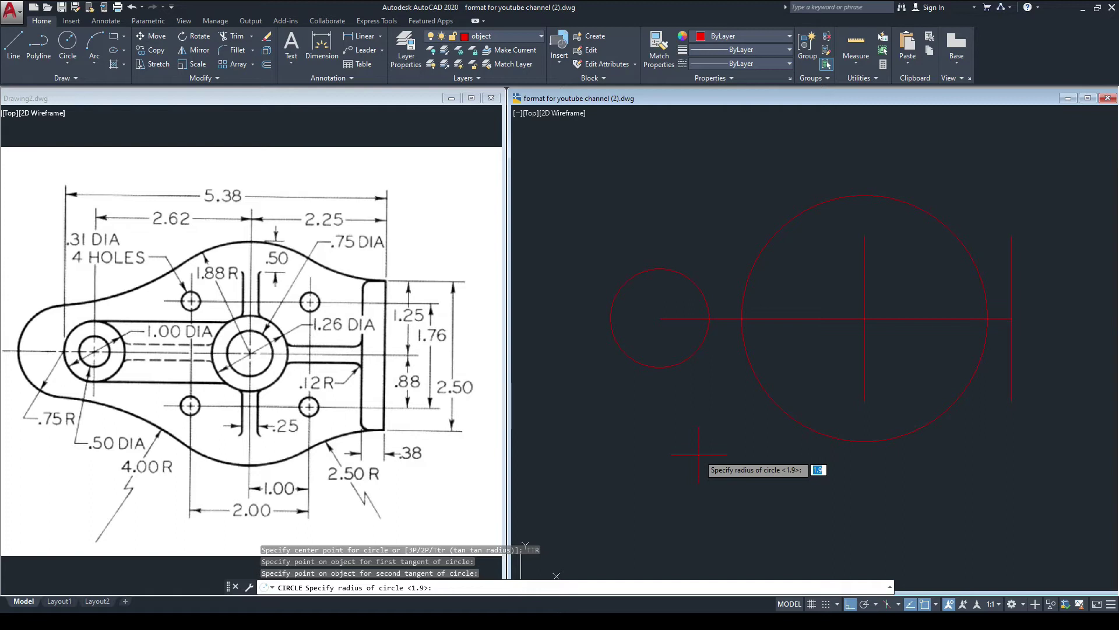
{"action": "key", "text": "Return"}
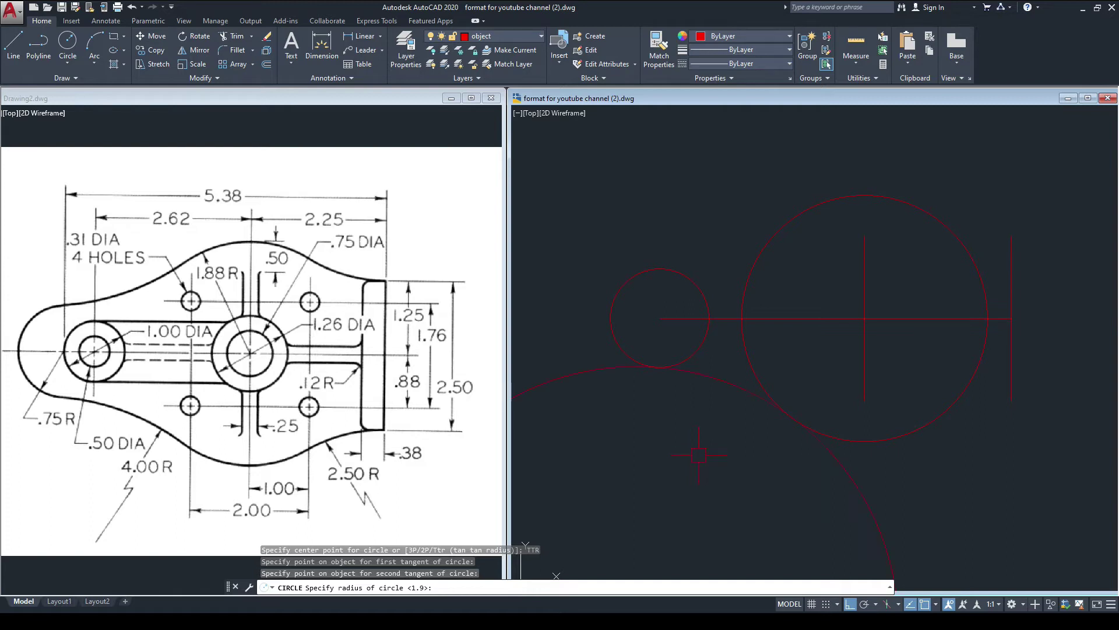
- Offset the plate's right-edge vertical line .38 to the left to form the inner side of the end flange
{"action": "scroll", "coordinate": [690, 424], "scroll_direction": "up", "scroll_amount": 2}
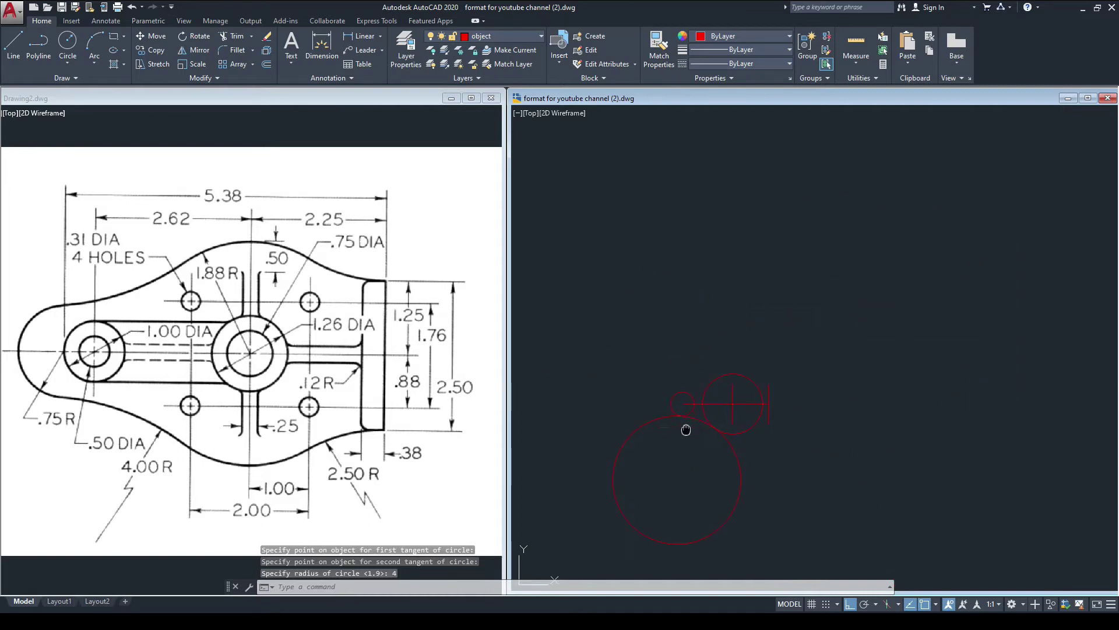
{"action": "mouse_move", "coordinate": [675, 460]}
{"action": "middle_mouse_down"}
{"action": "mouse_move", "coordinate": [702, 415]}
{"action": "mouse_move", "coordinate": [690, 385]}
{"action": "mouse_move", "coordinate": [695, 347]}
{"action": "middle_mouse_up"}
{"action": "scroll", "coordinate": [689, 386], "scroll_direction": "down", "scroll_amount": 2}
{"action": "middle_click_drag", "start_coordinate": [842, 349], "coordinate": [793, 348]}
{"action": "left_click", "coordinate": [379, 471]}
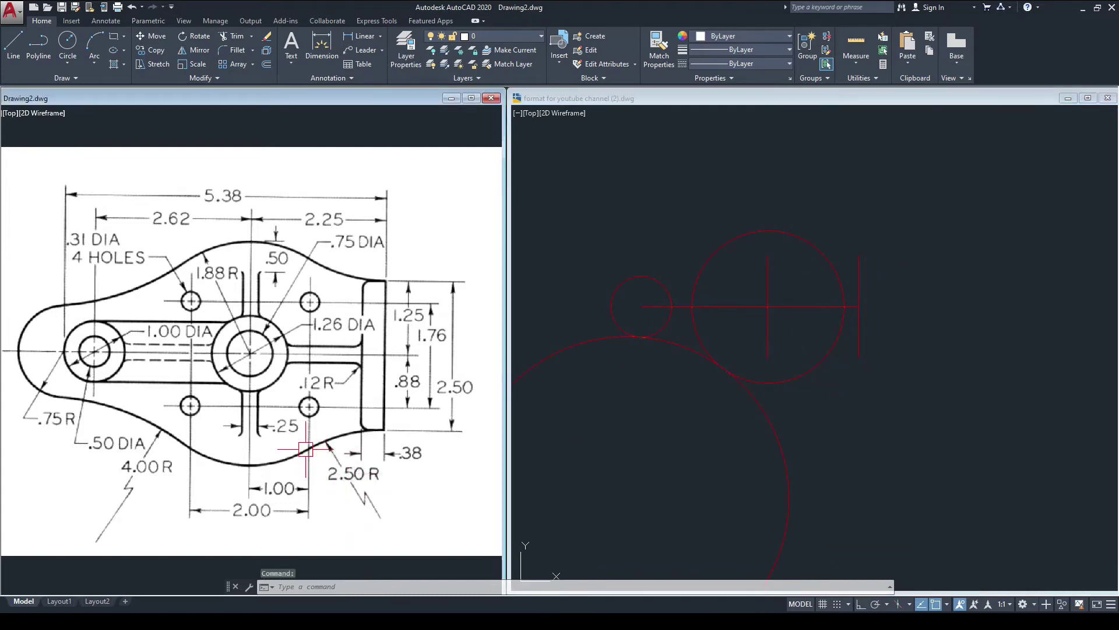
{"action": "left_click", "coordinate": [565, 459]}
{"action": "left_click", "coordinate": [338, 446]}
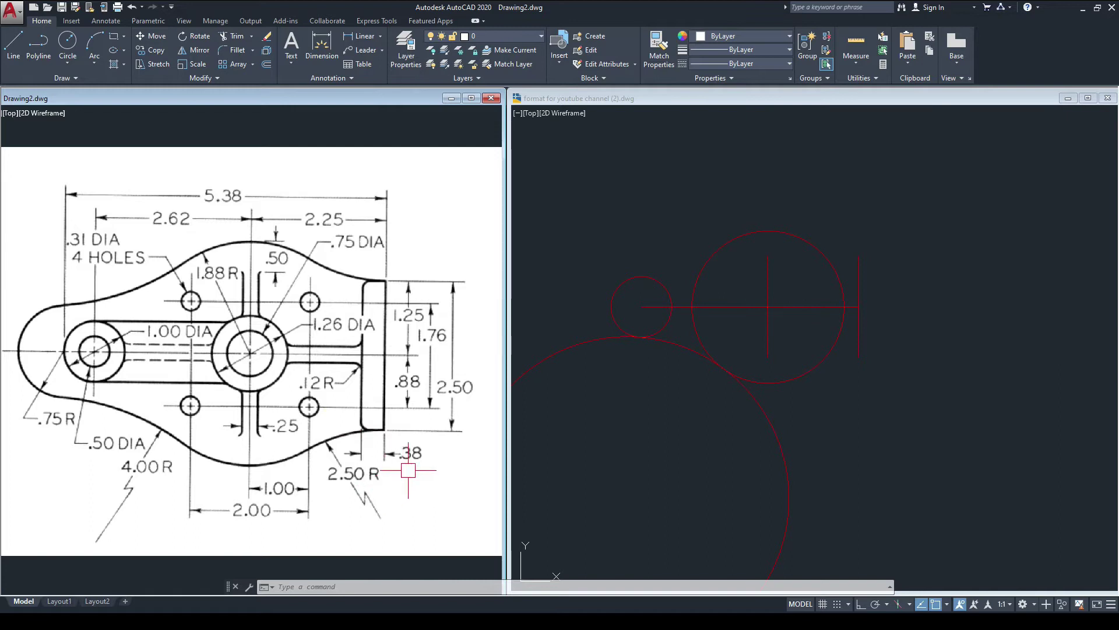
{"action": "left_click", "coordinate": [883, 448]}
{"action": "scroll", "coordinate": [862, 314], "scroll_direction": "up", "scroll_amount": 2}
{"action": "middle_click_drag", "start_coordinate": [919, 301], "coordinate": [928, 306]}
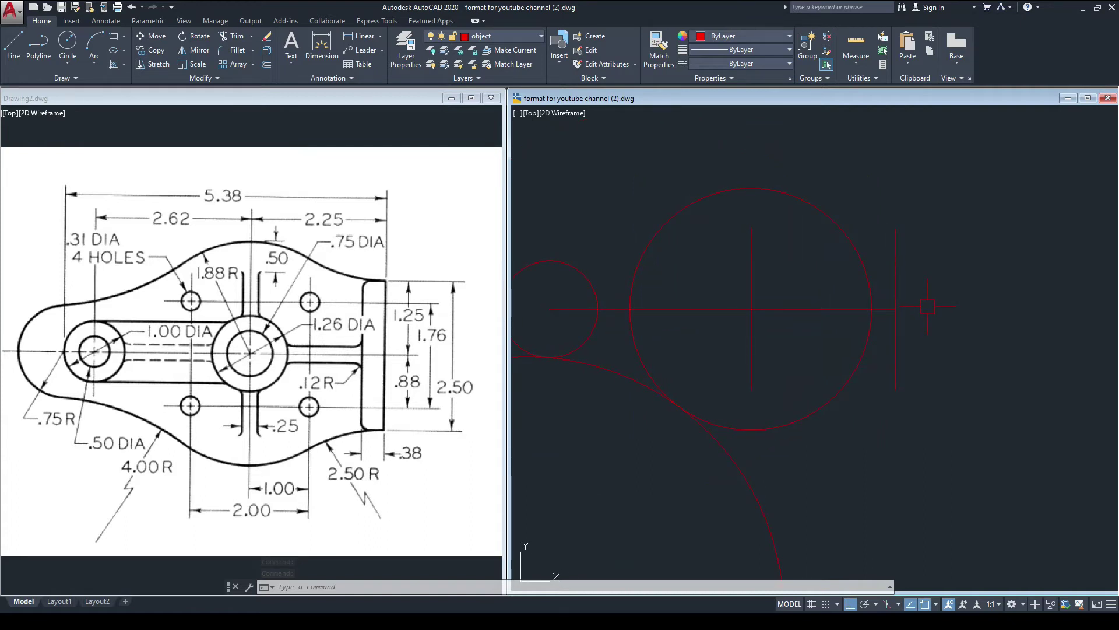
{"action": "type", "text": "o"}
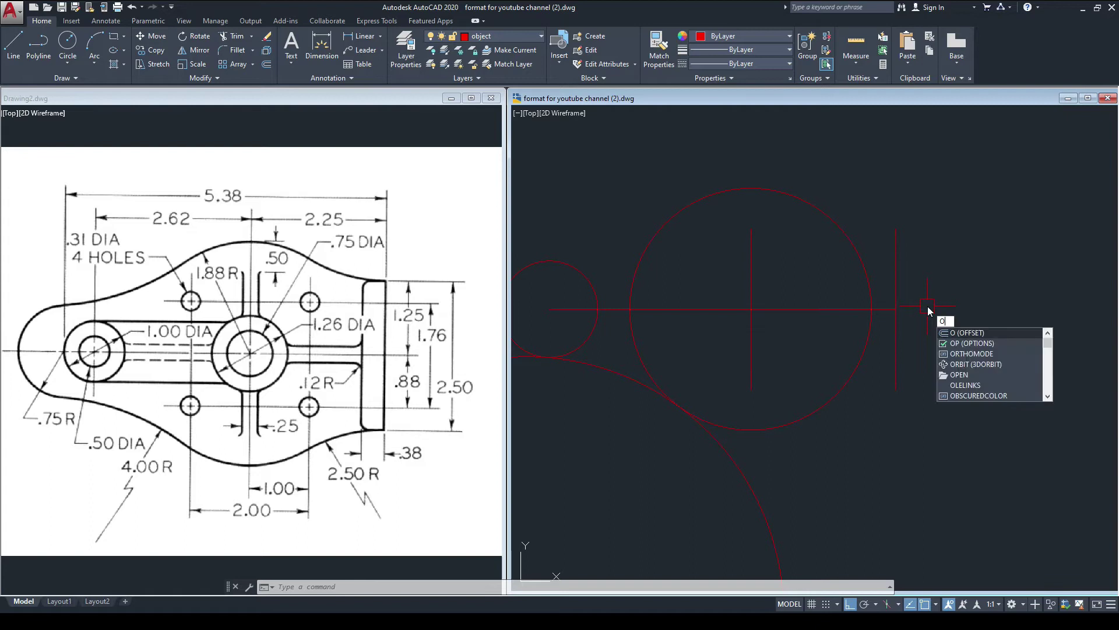
{"action": "key", "text": "Return"}
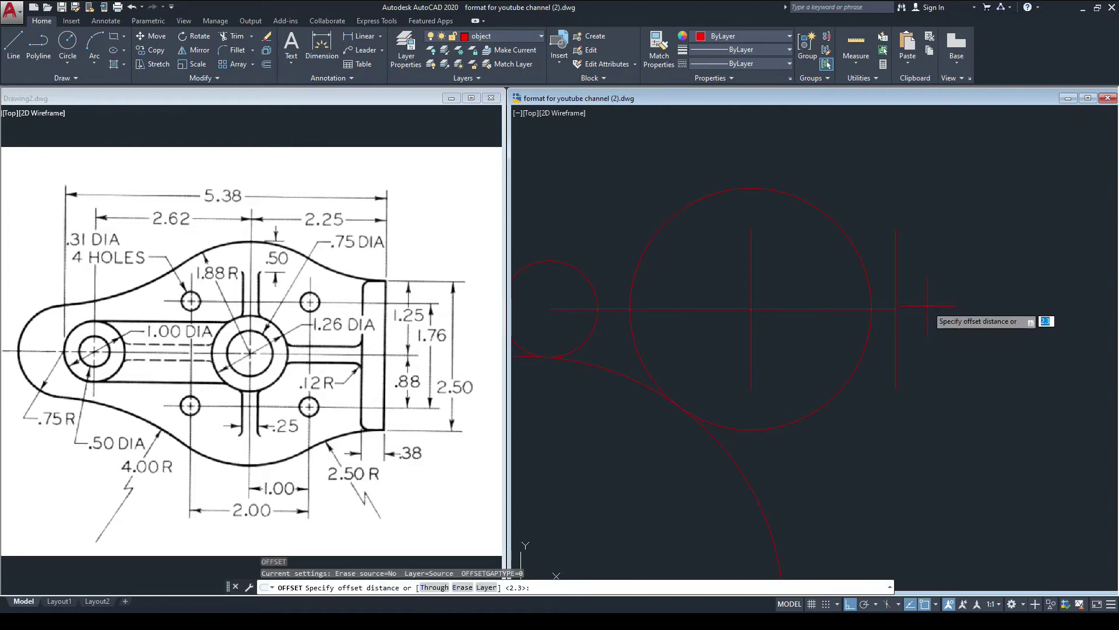
{"action": "type", "text": ".38"}
{"action": "key", "text": "Return"}
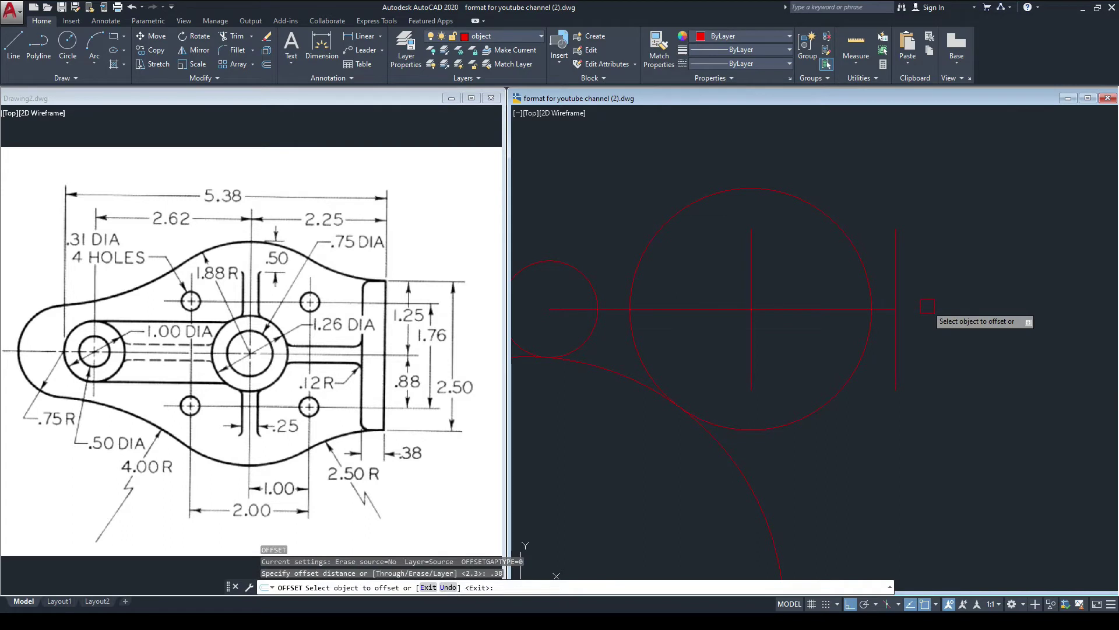
{"action": "left_click", "coordinate": [895, 302]}
{"action": "left_click", "coordinate": [849, 297]}
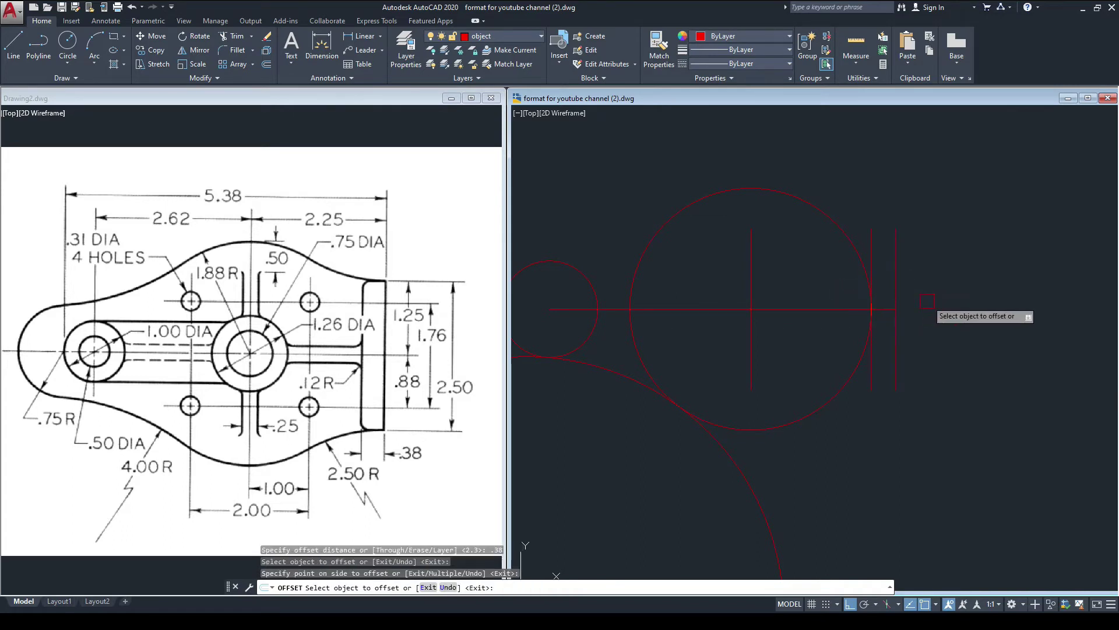
{"action": "key", "text": "Escape"}
- Draw a line joining the upper ends of the flange's two vertical lines
{"action": "scroll", "coordinate": [888, 246], "scroll_direction": "up", "scroll_amount": 4}
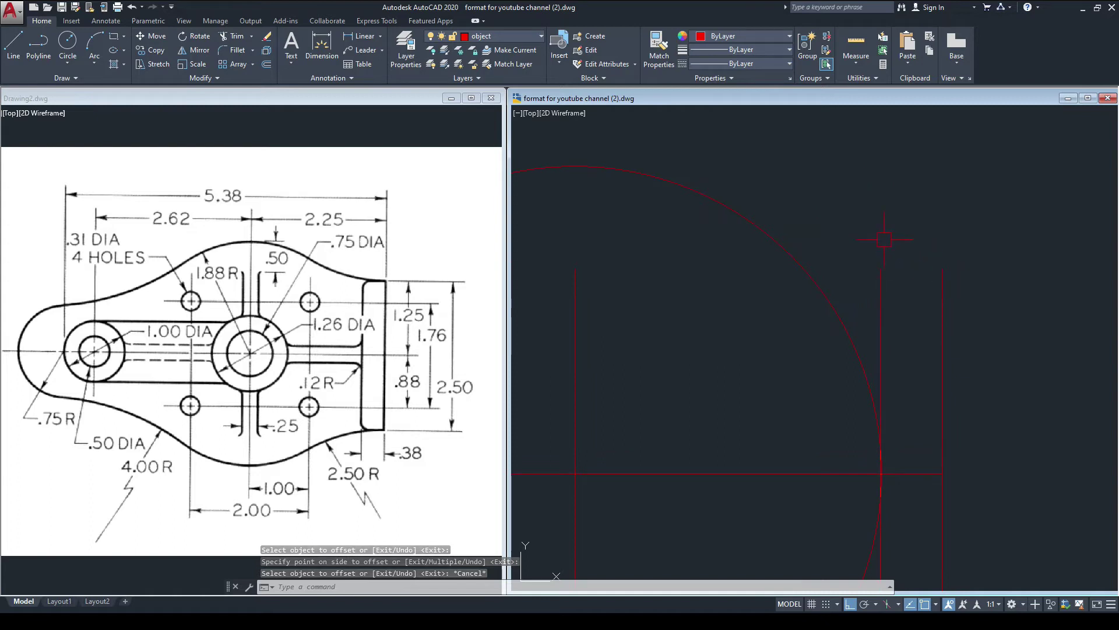
{"action": "type", "text": "l"}
{"action": "key", "text": "Return"}
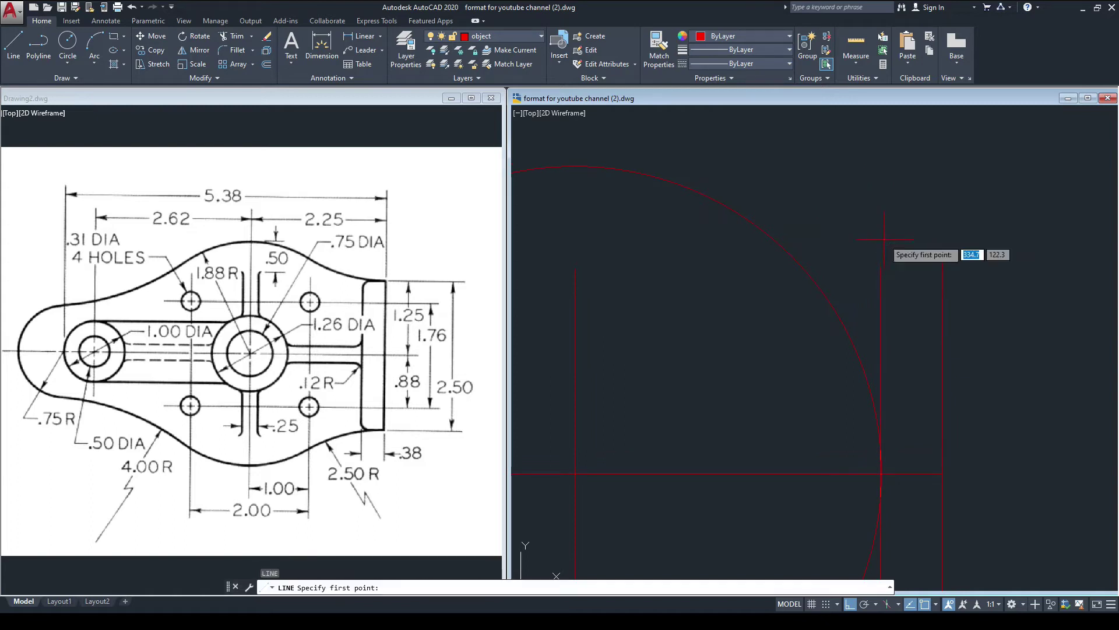
{"action": "left_click", "coordinate": [880, 268]}
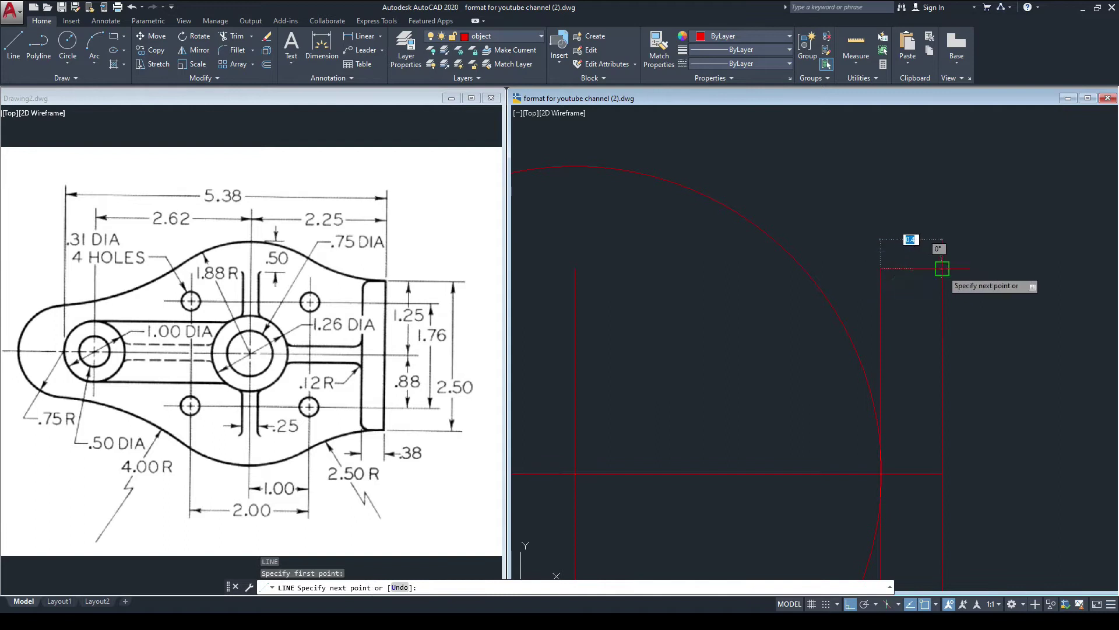
{"action": "left_click", "coordinate": [933, 269]}
{"action": "key", "text": "Return"}
- Close the flange rectangle with a line joining the lower ends of its two vertical lines
{"action": "scroll", "coordinate": [833, 215], "scroll_direction": "down", "scroll_amount": 2}
{"action": "scroll", "coordinate": [878, 361], "scroll_direction": "up", "scroll_amount": 4}
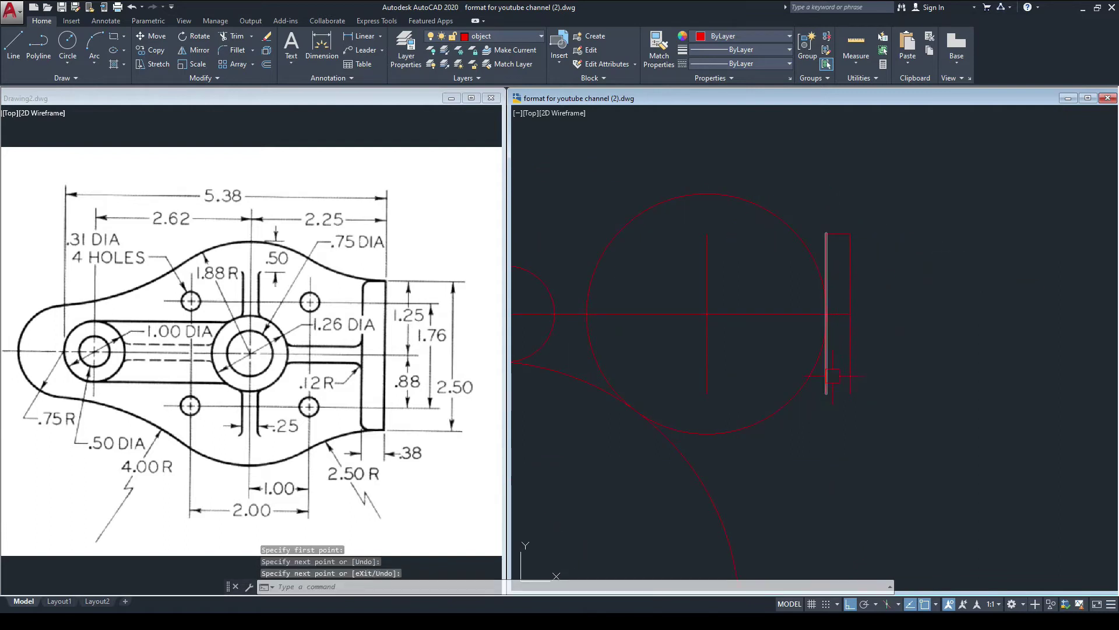
{"action": "key", "text": "space"}
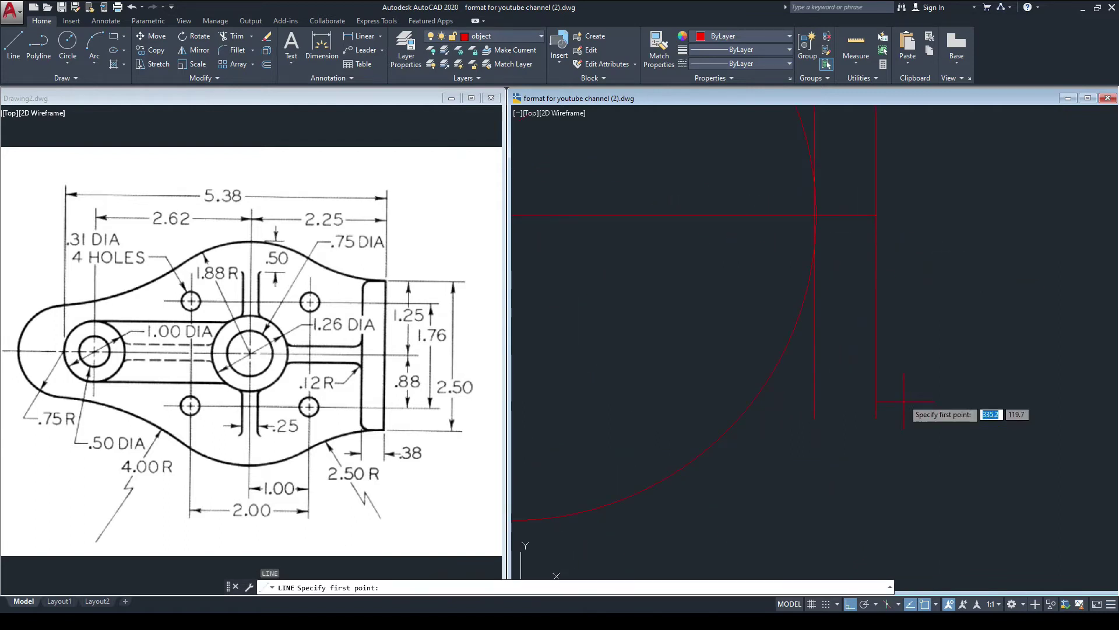
{"action": "left_click", "coordinate": [815, 418]}
{"action": "left_click", "coordinate": [877, 419]}
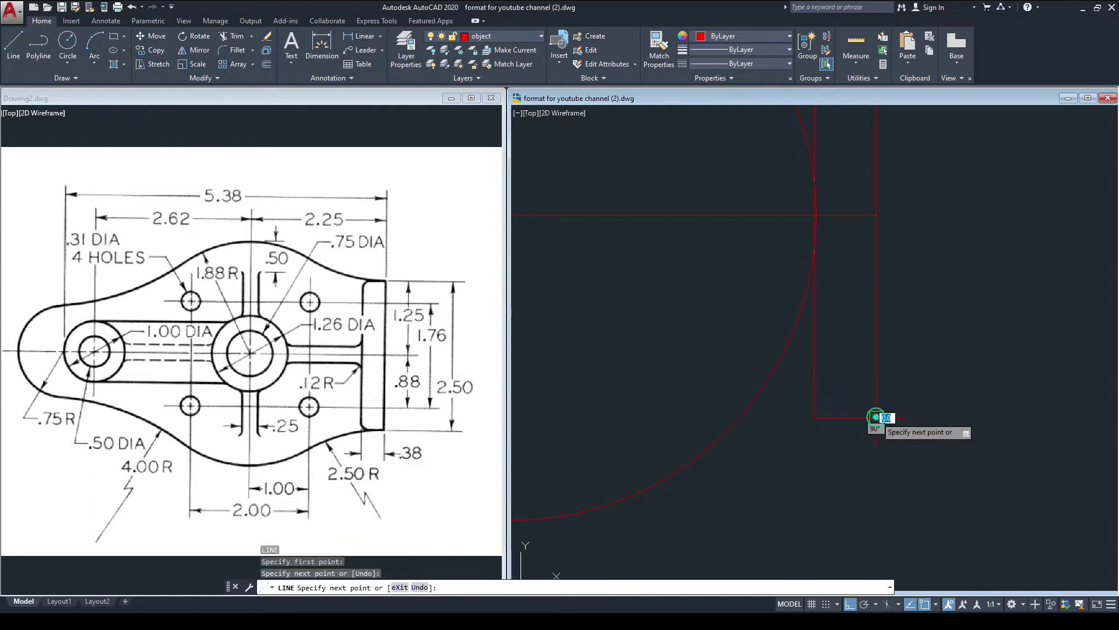
{"action": "key", "text": "Return"}
- Try to draw a tangent-tangent-radius circle of radius 2.50 against the 1.88-radius circle and the flange's lower edge
{"action": "scroll", "coordinate": [935, 380], "scroll_direction": "down", "scroll_amount": 2}
{"action": "mouse_move", "coordinate": [928, 366]}
{"action": "middle_mouse_down"}
{"action": "mouse_move", "coordinate": [926, 395]}
{"action": "mouse_move", "coordinate": [931, 367]}
{"action": "middle_mouse_up"}
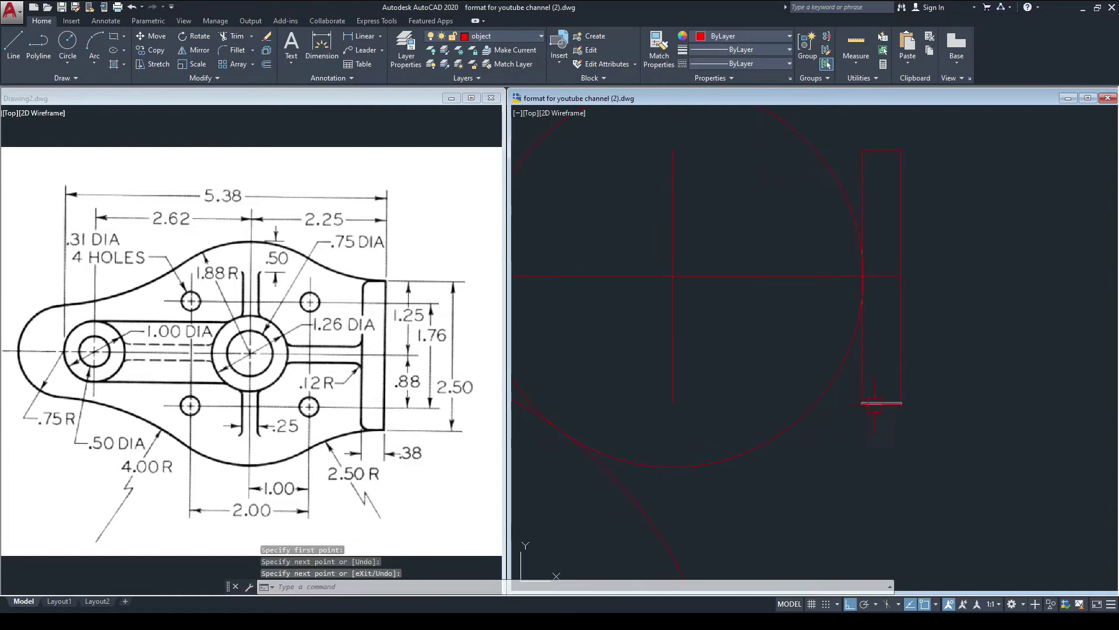
{"action": "left_click", "coordinate": [290, 500]}
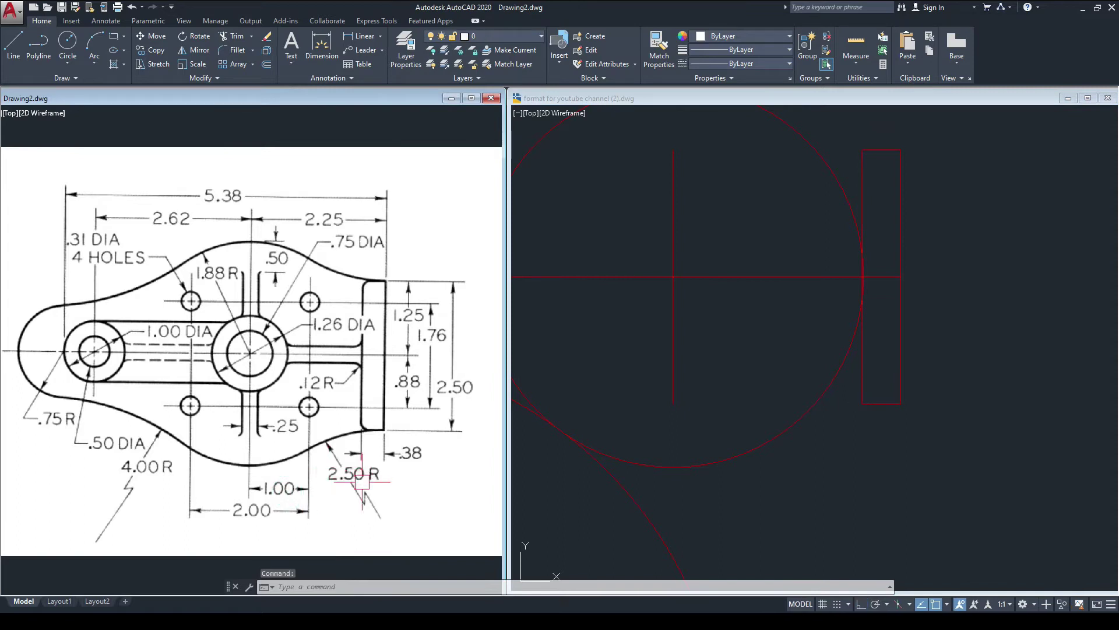
{"action": "left_click", "coordinate": [835, 470]}
{"action": "scroll", "coordinate": [835, 469], "scroll_direction": "down", "scroll_amount": 2}
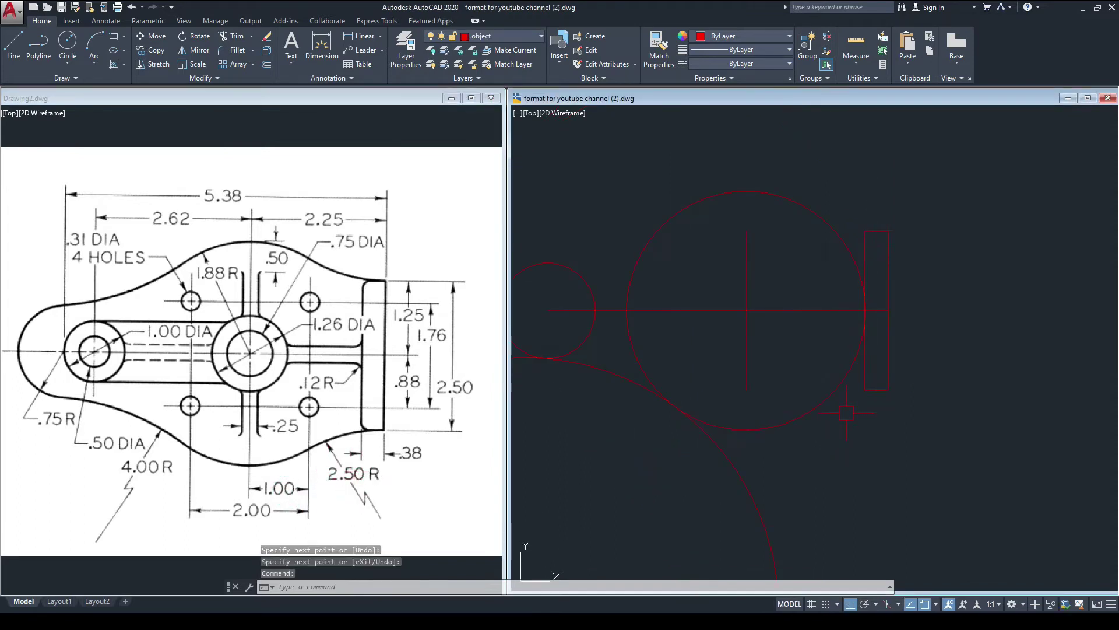
{"action": "type", "text": "c"}
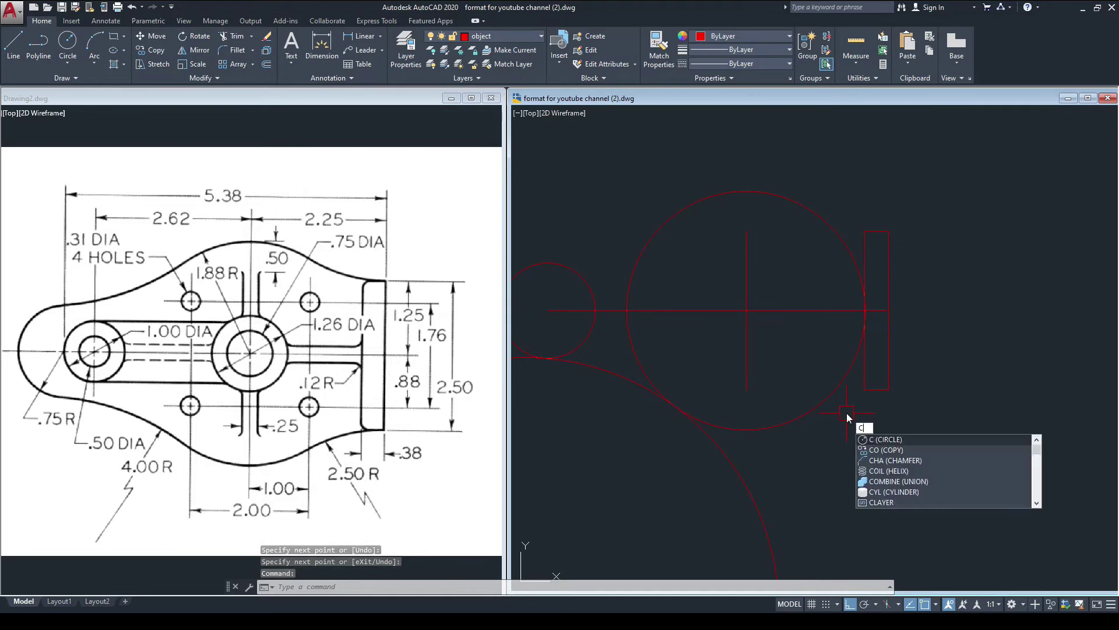
{"action": "key", "text": "Return"}
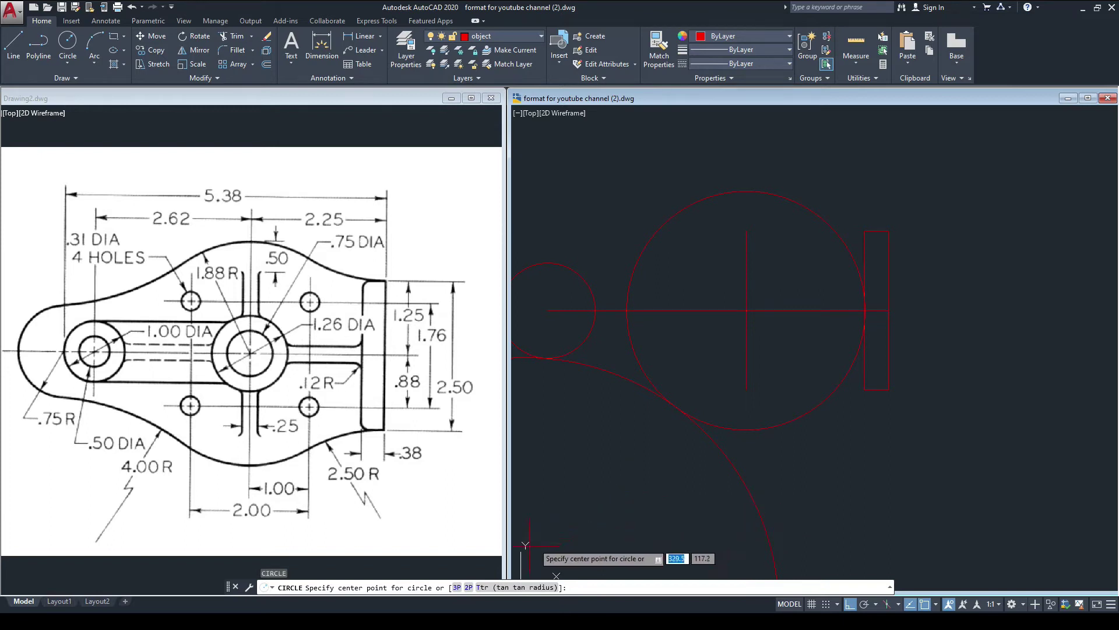
{"action": "left_click", "coordinate": [530, 587]}
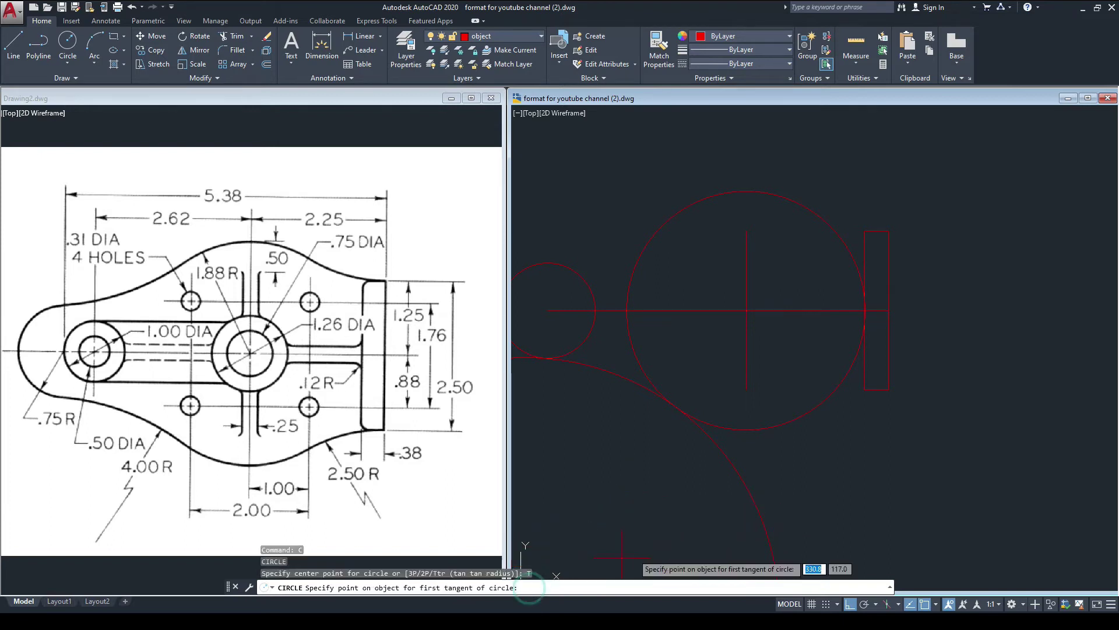
{"action": "left_click", "coordinate": [832, 403]}
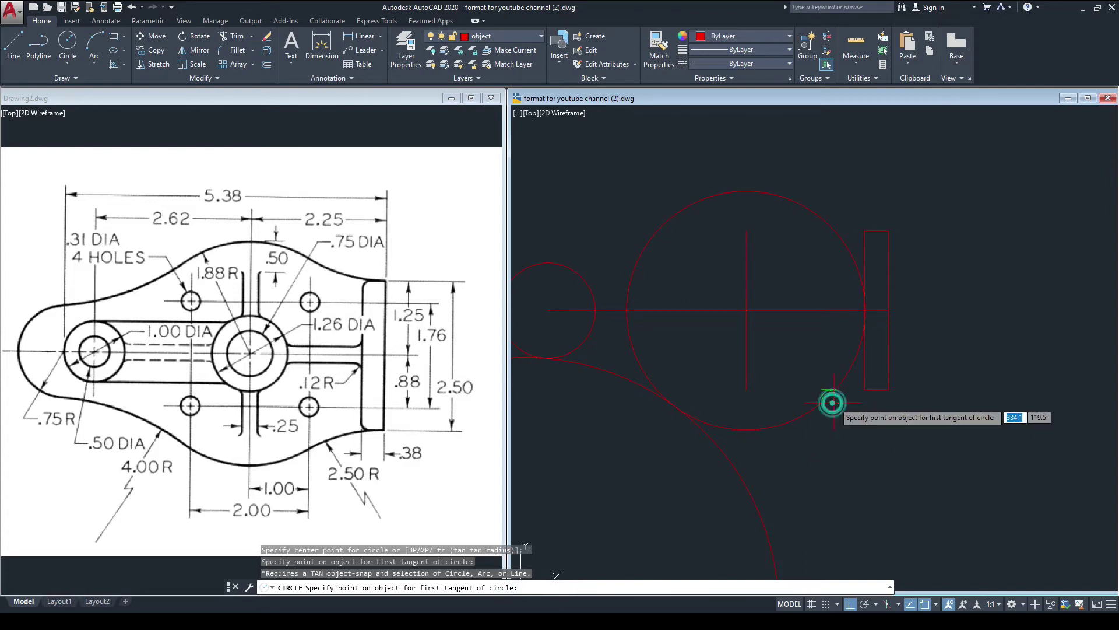
{"action": "left_click", "coordinate": [876, 387]}
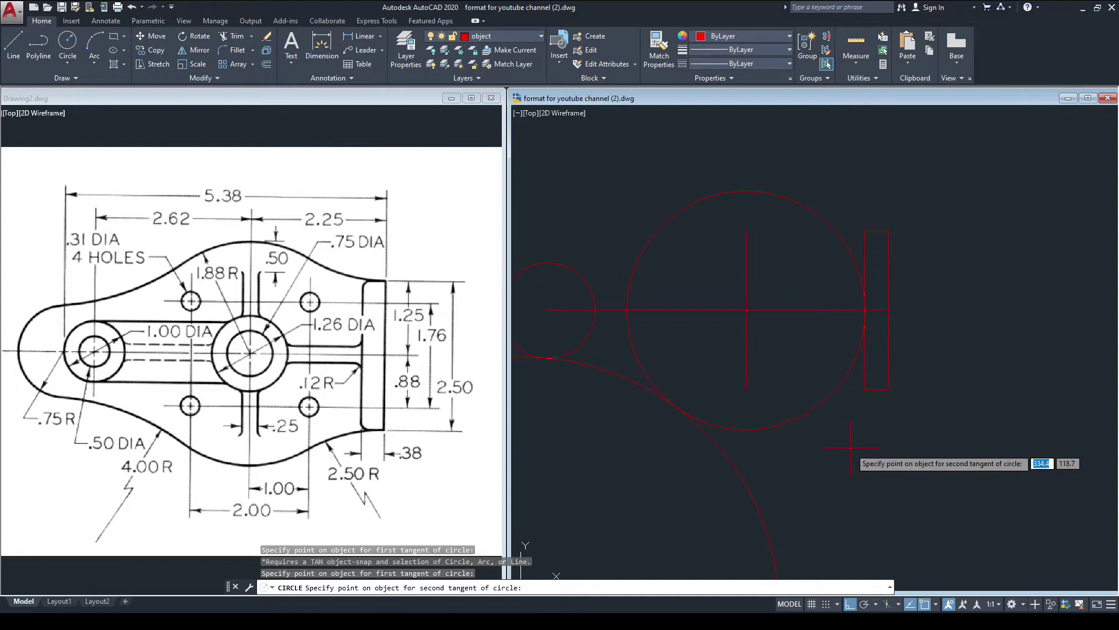
{"action": "left_click", "coordinate": [878, 393]}
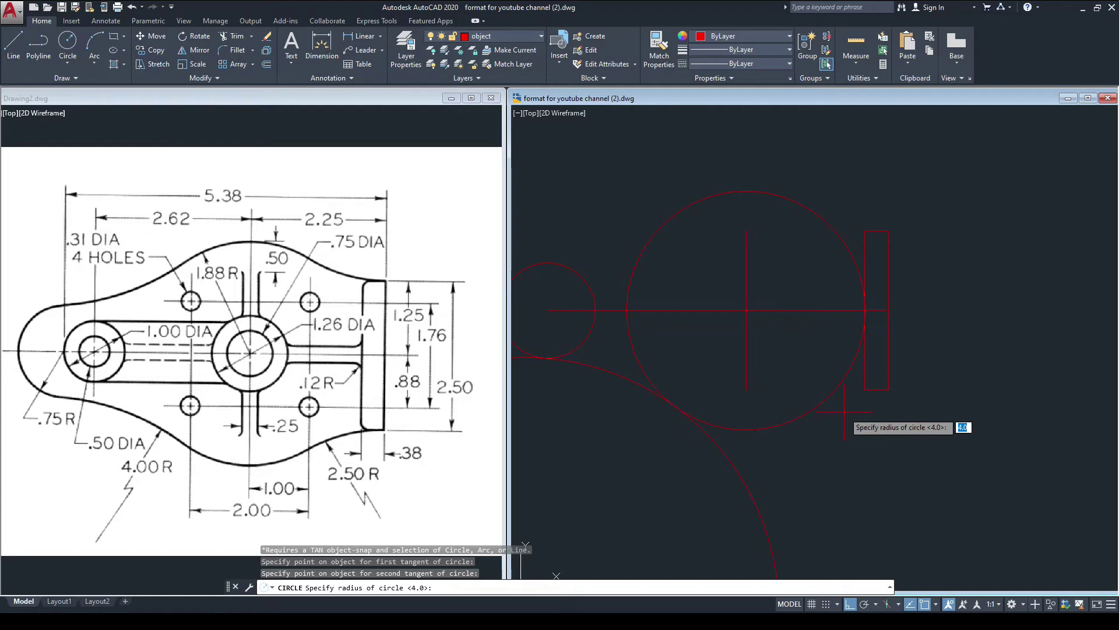
{"action": "type", "text": "2.50"}
{"action": "key", "text": "Return"}
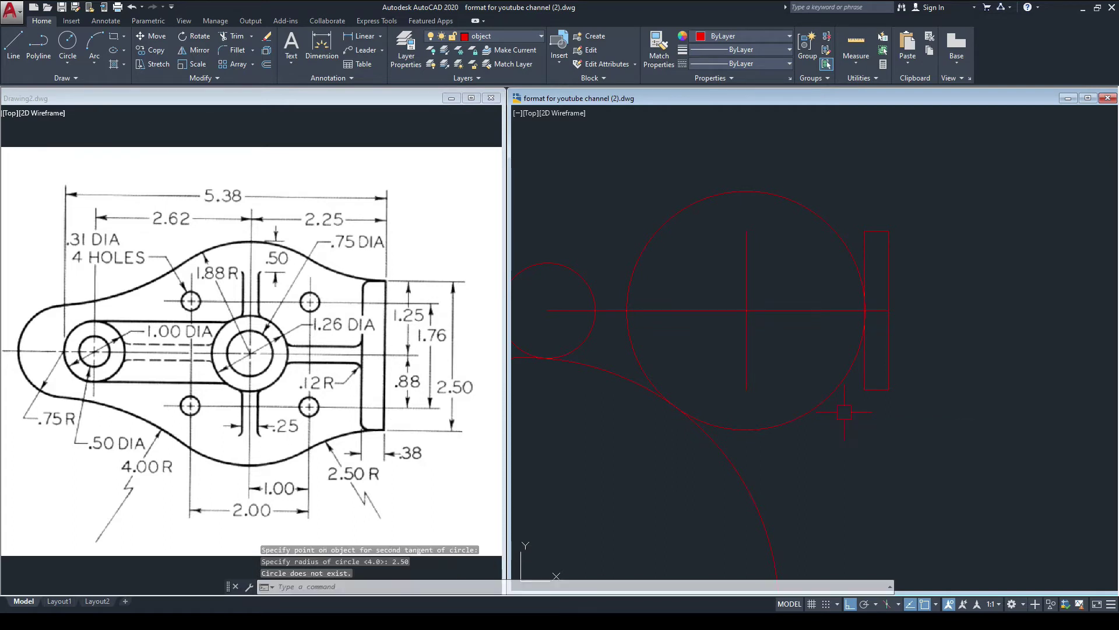
- Draw a tangent-tangent-radius circle of radius 2.50 touching the flange's lower edge and the underside of the 1.88-radius circle
{"action": "middle_click_drag", "start_coordinate": [832, 416], "coordinate": [824, 396]}
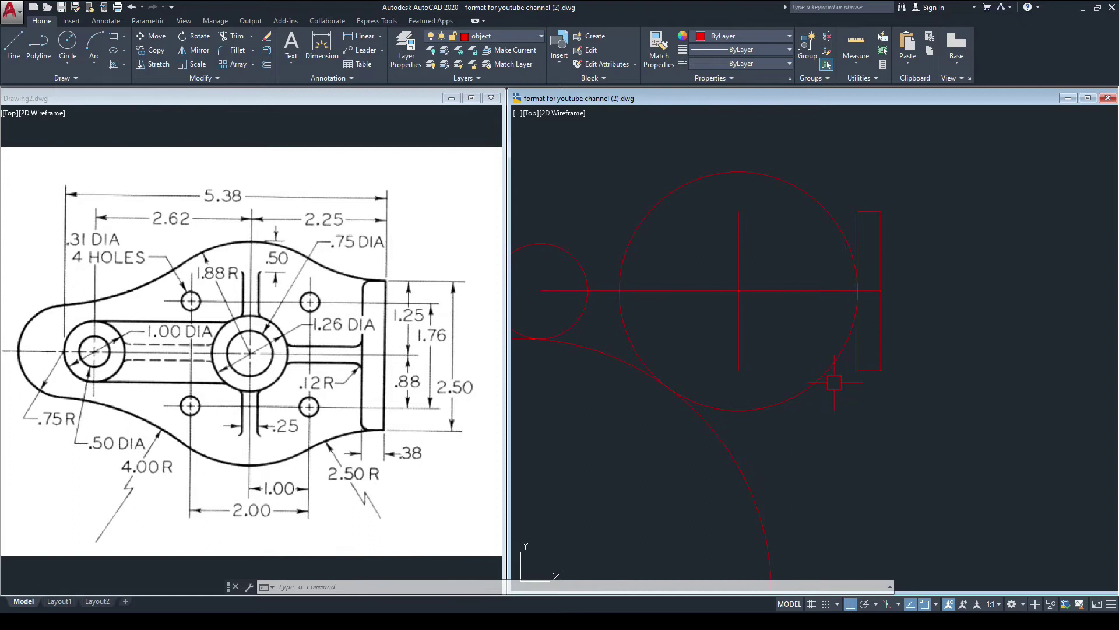
{"action": "key", "text": "Return"}
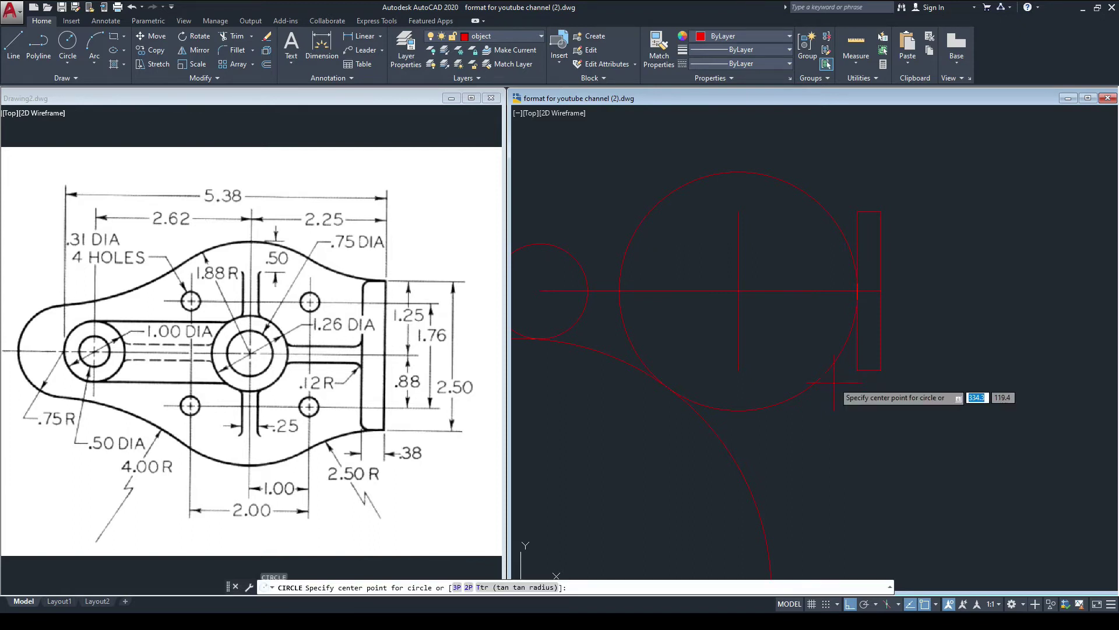
{"action": "left_click", "coordinate": [519, 586]}
{"action": "scroll", "coordinate": [878, 388], "scroll_direction": "up", "scroll_amount": 4}
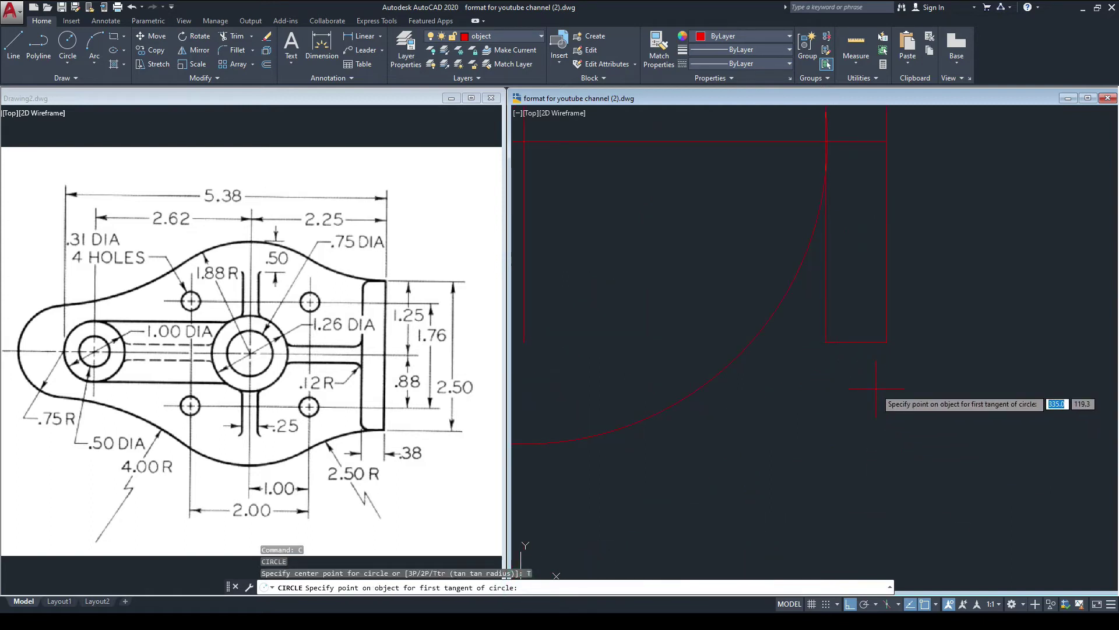
{"action": "left_click", "coordinate": [867, 343]}
{"action": "left_click", "coordinate": [738, 351]}
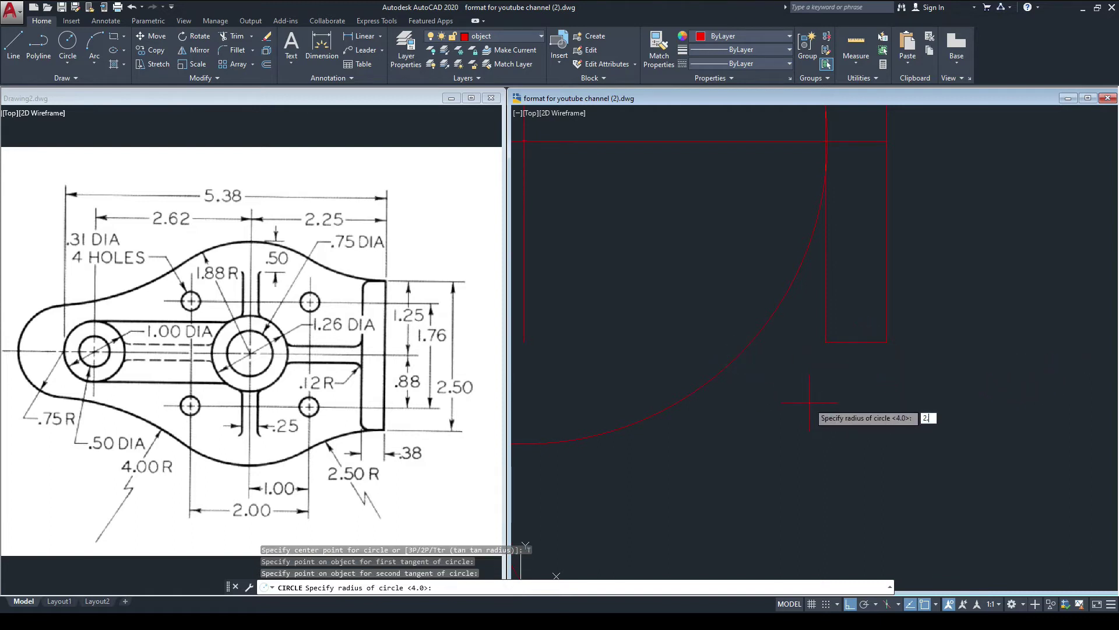
{"action": "key", "text": "Return"}
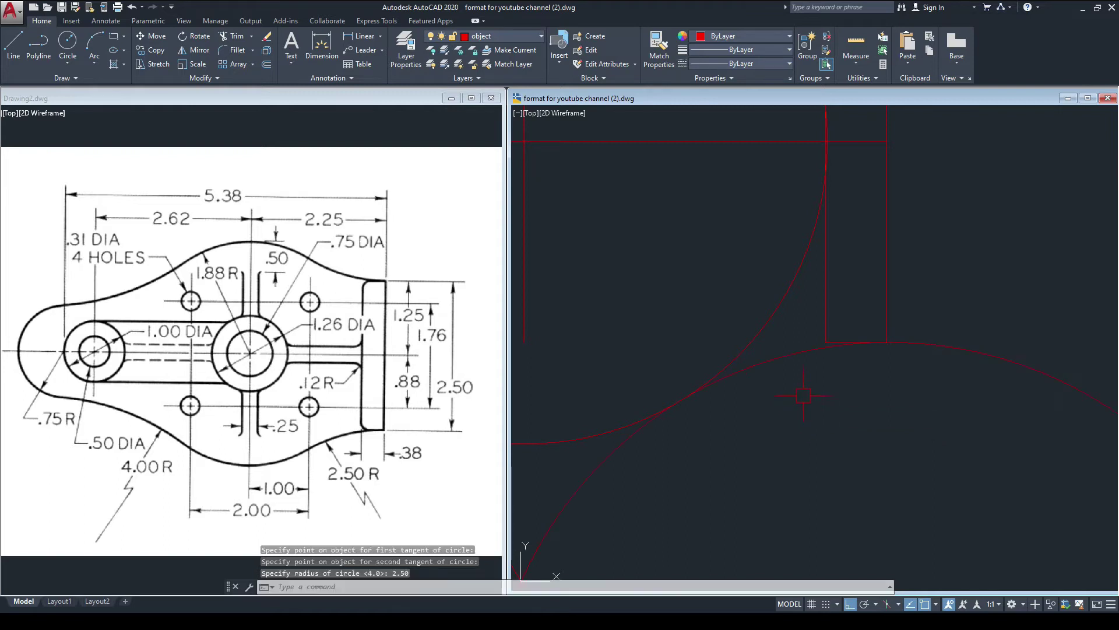
- Trim the 2.50-radius circle back to the arc between the 1.88-radius circle and the flange's lower outer corner
{"action": "mouse_move", "coordinate": [805, 433]}
{"action": "middle_mouse_down"}
{"action": "mouse_move", "coordinate": [854, 443]}
{"action": "mouse_move", "coordinate": [890, 409]}
{"action": "middle_mouse_up"}
{"action": "scroll", "coordinate": [853, 449], "scroll_direction": "down", "scroll_amount": 2}
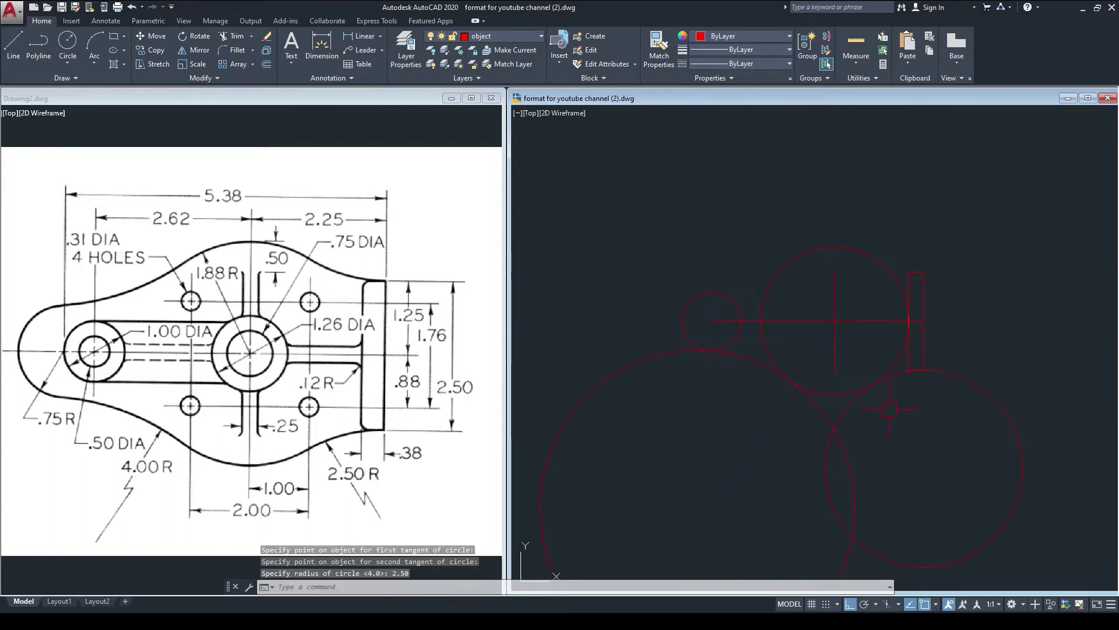
{"action": "middle_click_drag", "start_coordinate": [748, 439], "coordinate": [702, 433]}
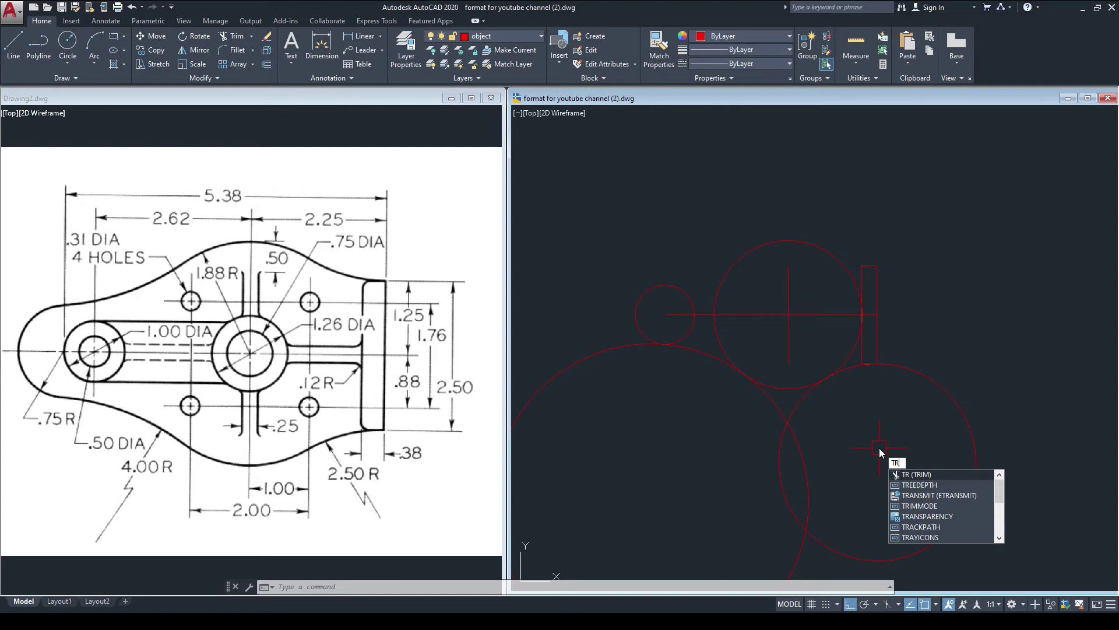
{"action": "key", "text": "Return"}
{"action": "key", "text": "Return"}
{"action": "scroll", "coordinate": [896, 376], "scroll_direction": "up", "scroll_amount": 2}
{"action": "scroll", "coordinate": [892, 379], "scroll_direction": "up", "scroll_amount": 4}
{"action": "left_click", "coordinate": [802, 331]}
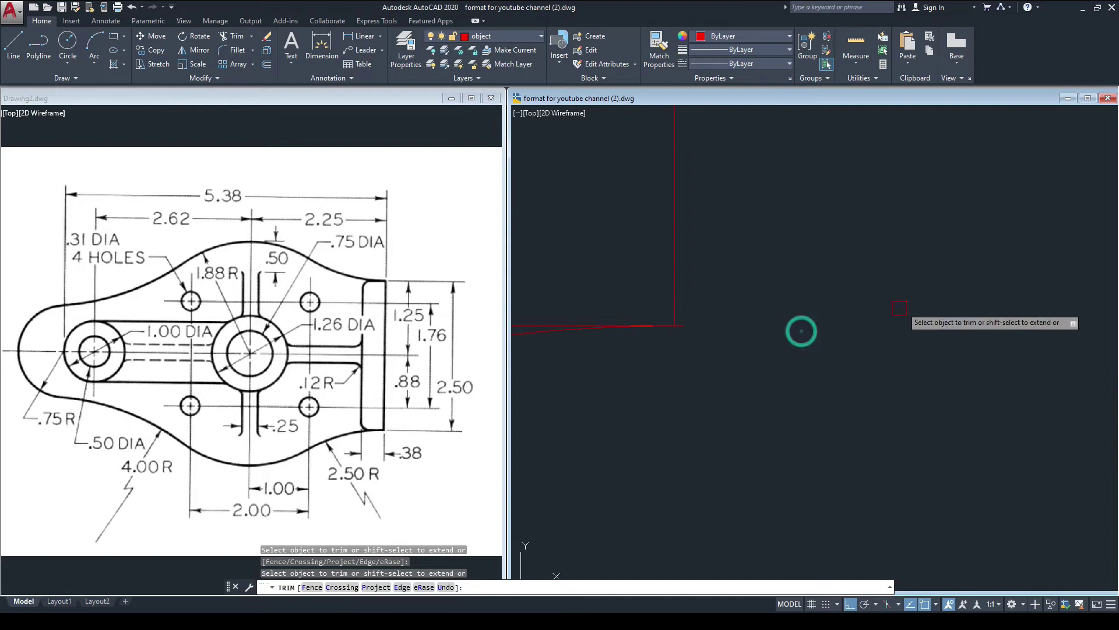
{"action": "scroll", "coordinate": [692, 319], "scroll_direction": "up", "scroll_amount": 5}
{"action": "left_click", "coordinate": [600, 361]}
{"action": "scroll", "coordinate": [917, 284], "scroll_direction": "down", "scroll_amount": 4}
{"action": "scroll", "coordinate": [754, 351], "scroll_direction": "down", "scroll_amount": 5}
- Trim the radius 4 circle at its tangencies, keeping the arc between the small end circle and the 1.88-radius circle
{"action": "scroll", "coordinate": [823, 391], "scroll_direction": "up", "scroll_amount": 6}
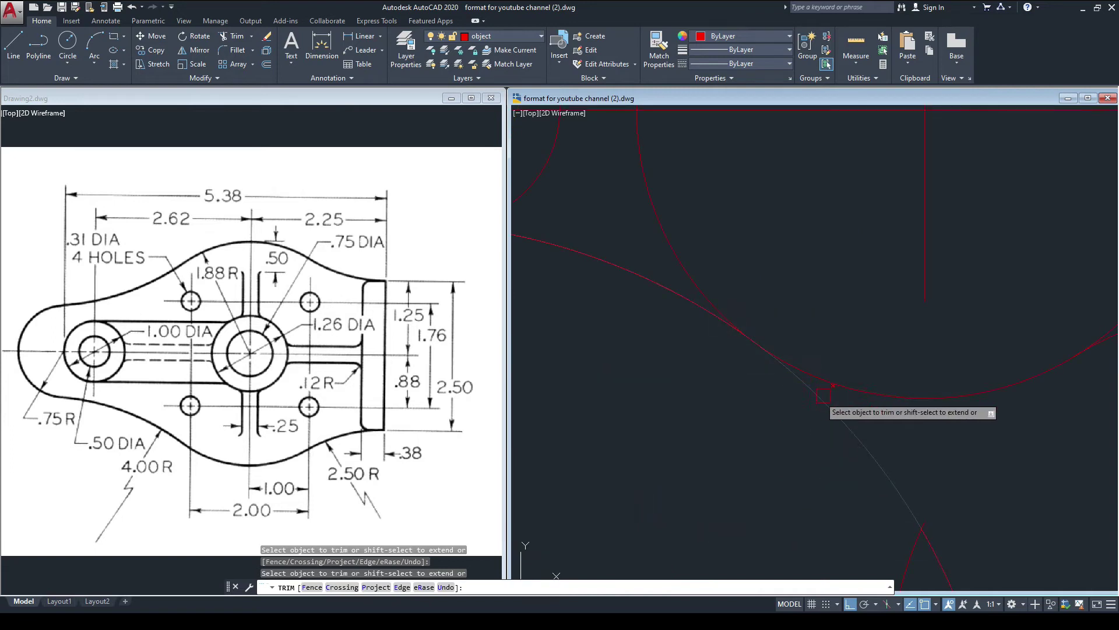
{"action": "scroll", "coordinate": [824, 399], "scroll_direction": "down", "scroll_amount": 4}
{"action": "scroll", "coordinate": [742, 356], "scroll_direction": "up", "scroll_amount": 2}
{"action": "left_click", "coordinate": [739, 360]}
{"action": "scroll", "coordinate": [695, 301], "scroll_direction": "down", "scroll_amount": 4}
{"action": "key", "text": "Escape"}
- Erase the two leftover arcs of the trimmed 4 and 2.50 radius circles below the plate
{"action": "middle_click_drag", "start_coordinate": [731, 385], "coordinate": [736, 386]}
{"action": "left_click", "coordinate": [862, 375]}
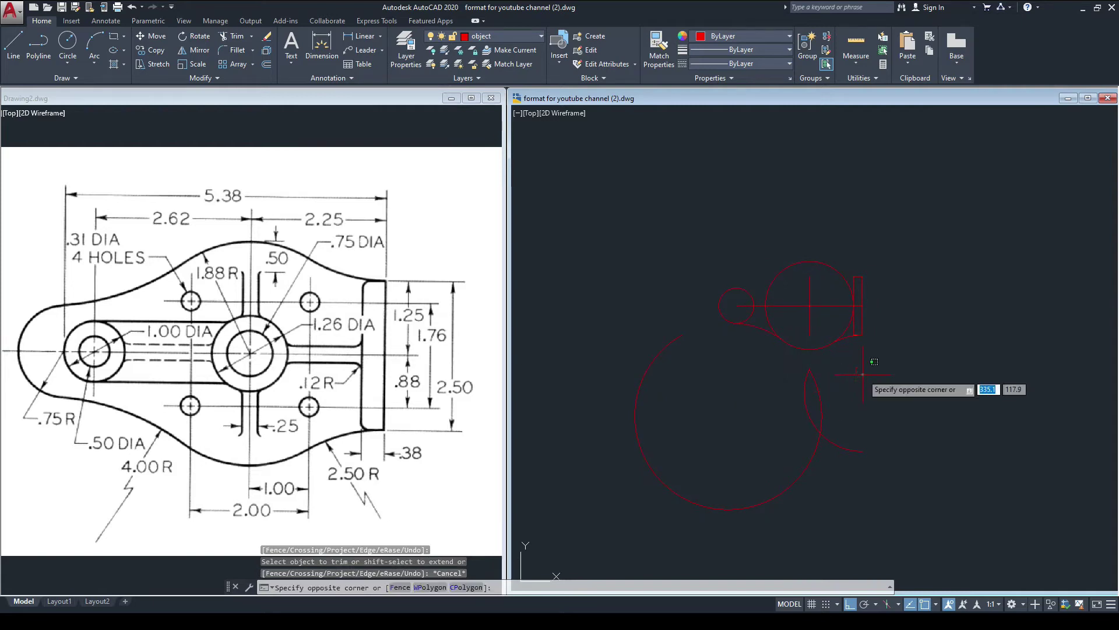
{"action": "left_click", "coordinate": [630, 508]}
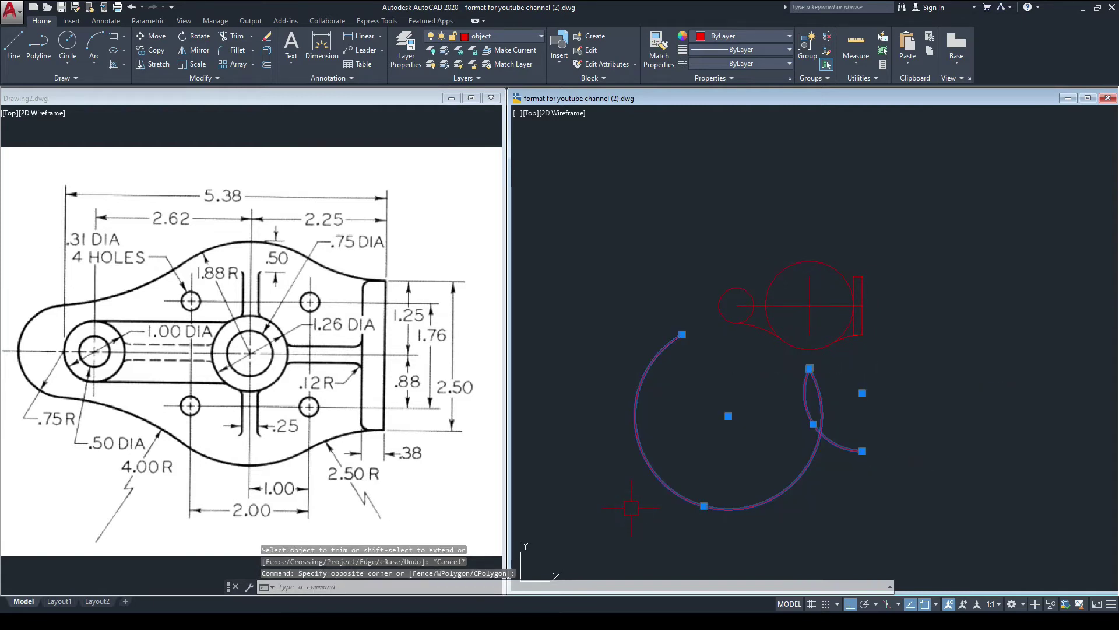
{"action": "key", "text": "Return"}
{"action": "middle_click_drag", "start_coordinate": [780, 365], "coordinate": [764, 399]}
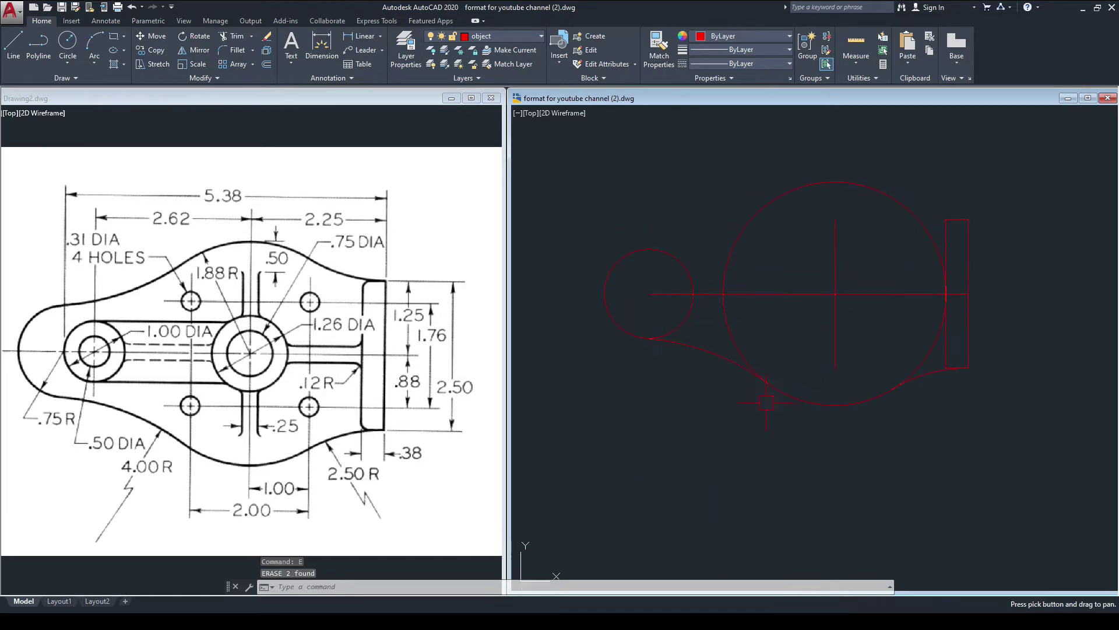
{"action": "left_click", "coordinate": [929, 375]}
{"action": "left_click", "coordinate": [751, 379]}
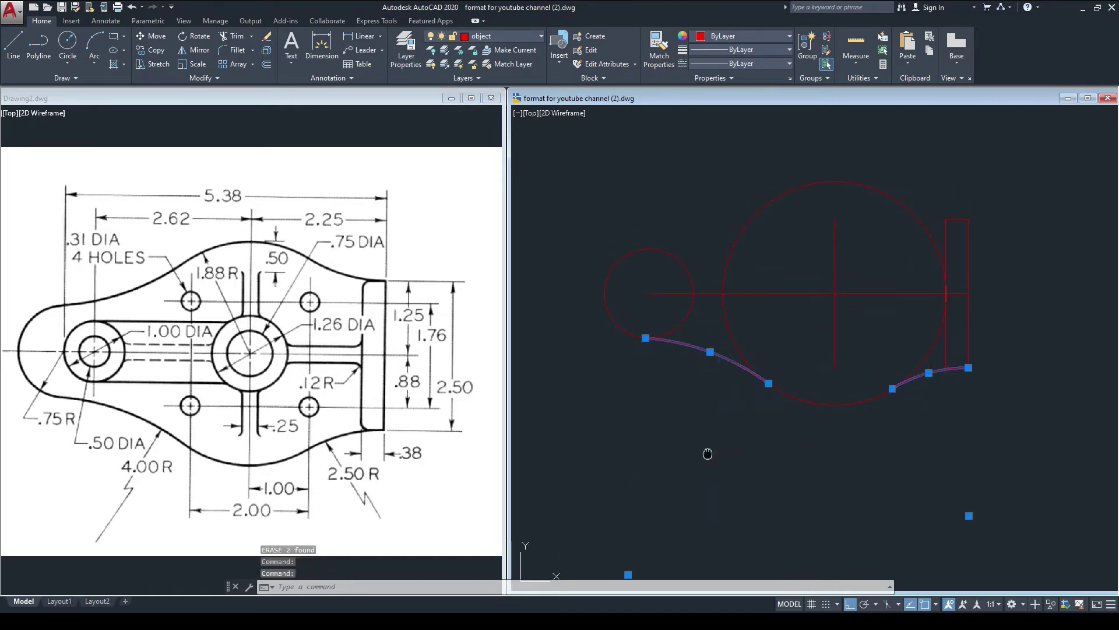
{"action": "middle_click_drag", "start_coordinate": [707, 452], "coordinate": [716, 466]}
{"action": "key", "text": "Escape"}
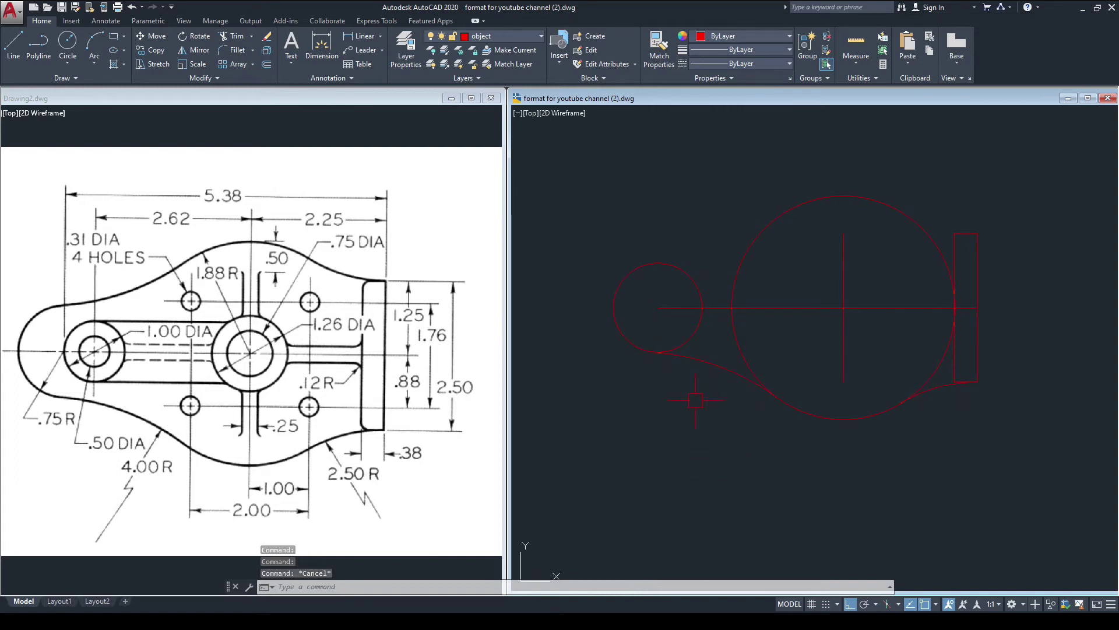
- Mirror the two lower tangent arcs about the horizontal centerline, keeping the source arcs
{"action": "type", "text": "MI"}
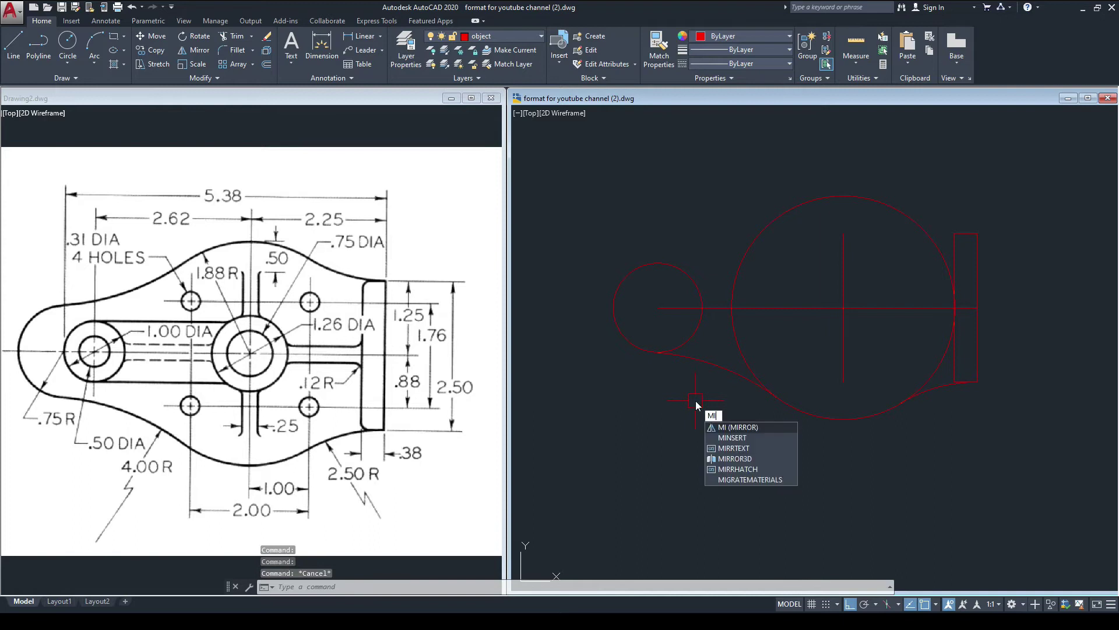
{"action": "key", "text": "Return"}
{"action": "left_click", "coordinate": [706, 363]}
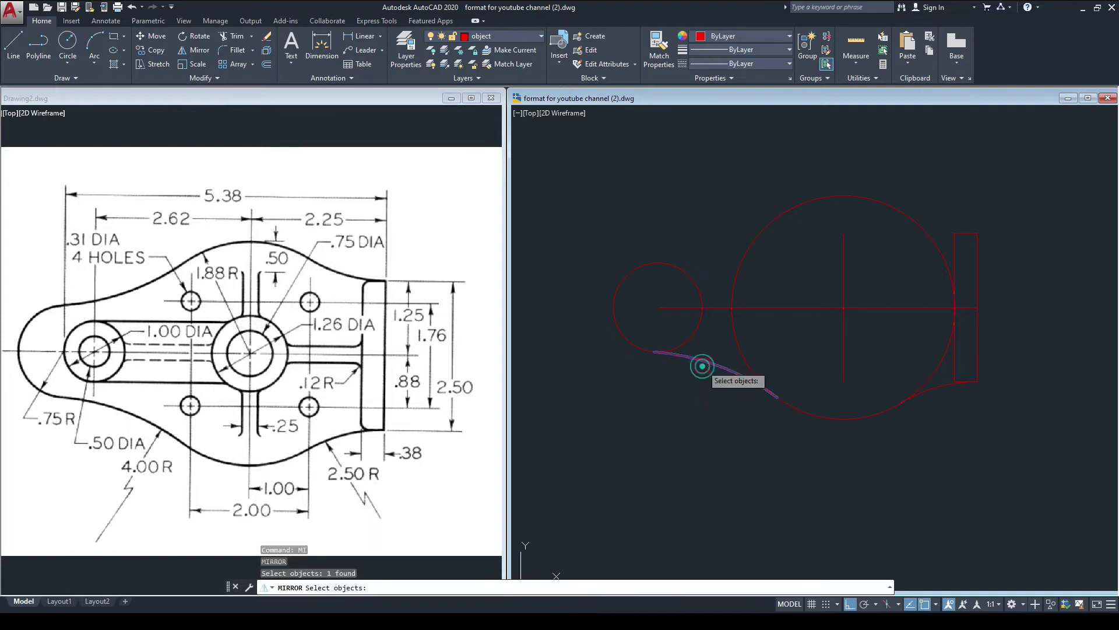
{"action": "left_click", "coordinate": [935, 389]}
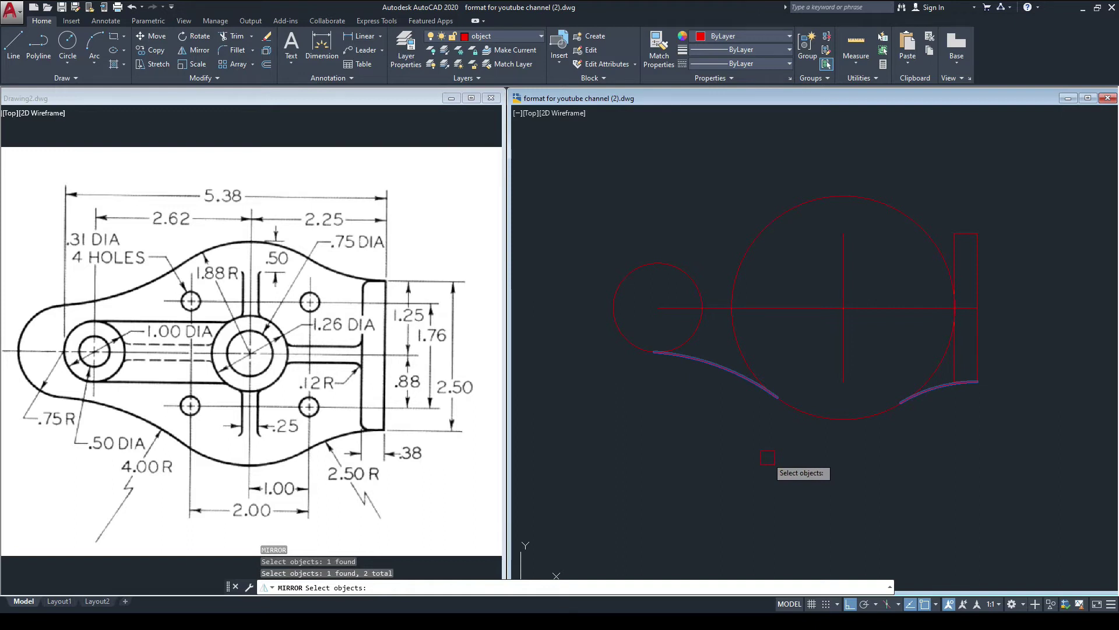
{"action": "key", "text": "Return"}
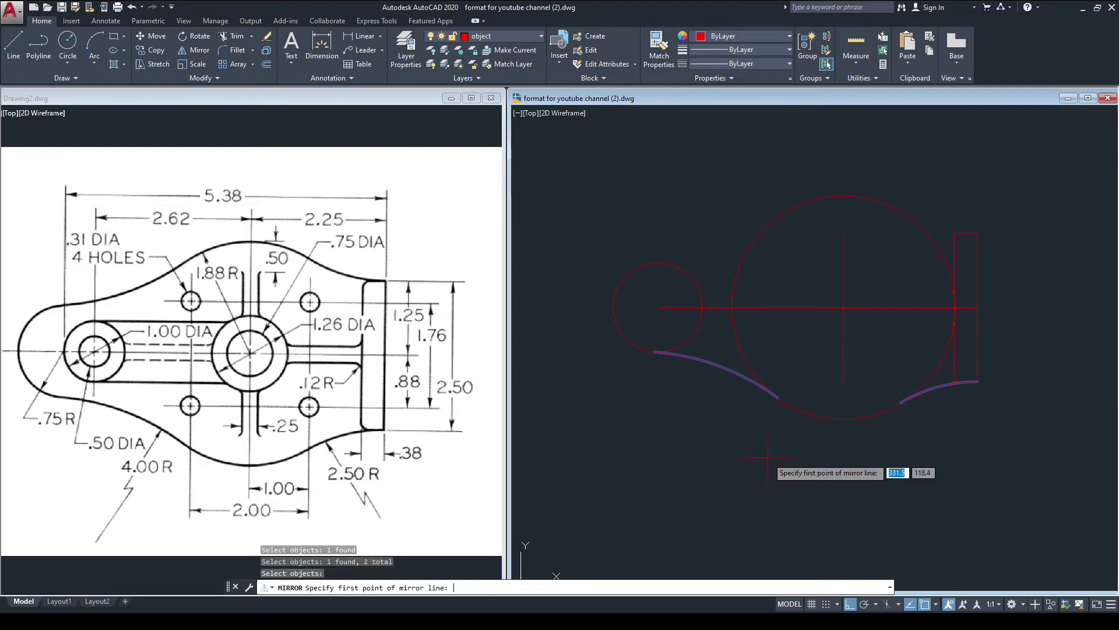
{"action": "left_click", "coordinate": [657, 307]}
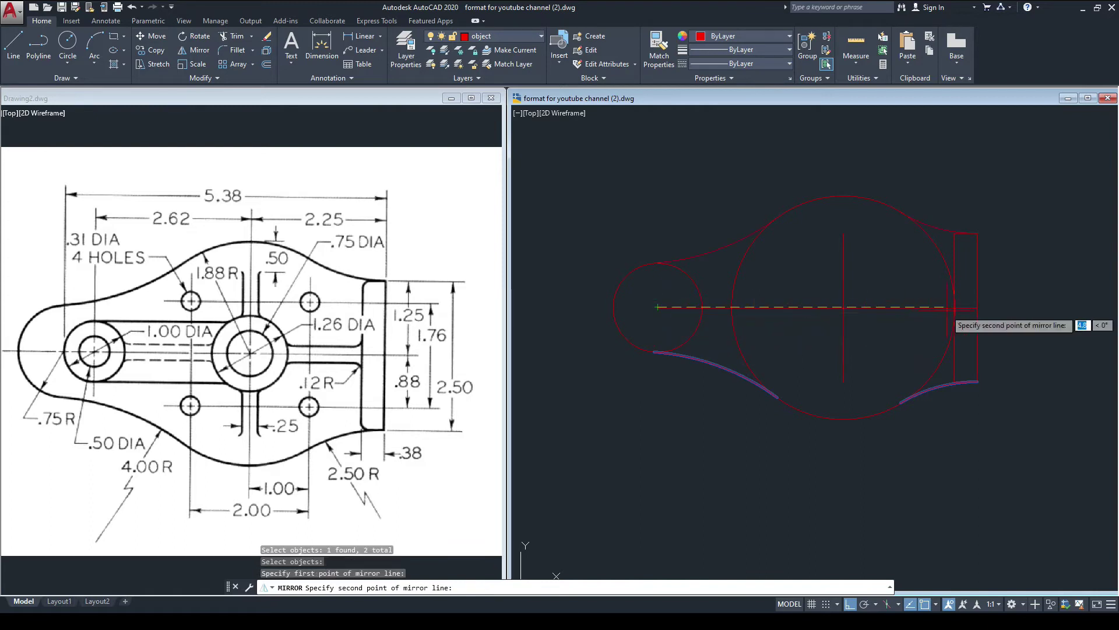
{"action": "scroll", "coordinate": [983, 307], "scroll_direction": "up", "scroll_amount": 4}
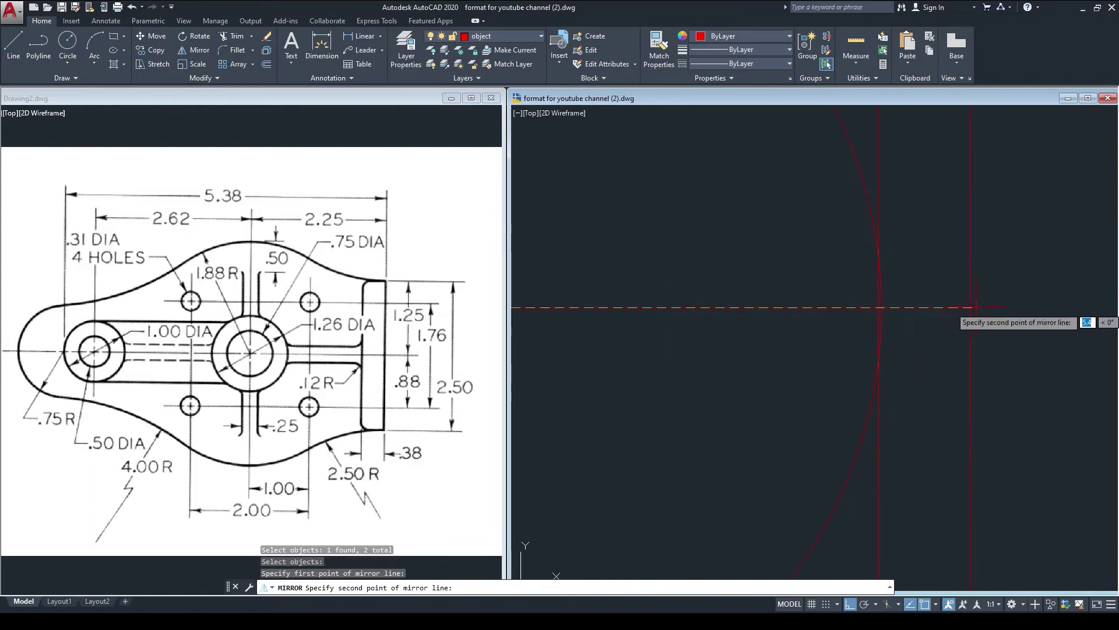
{"action": "left_click", "coordinate": [978, 307]}
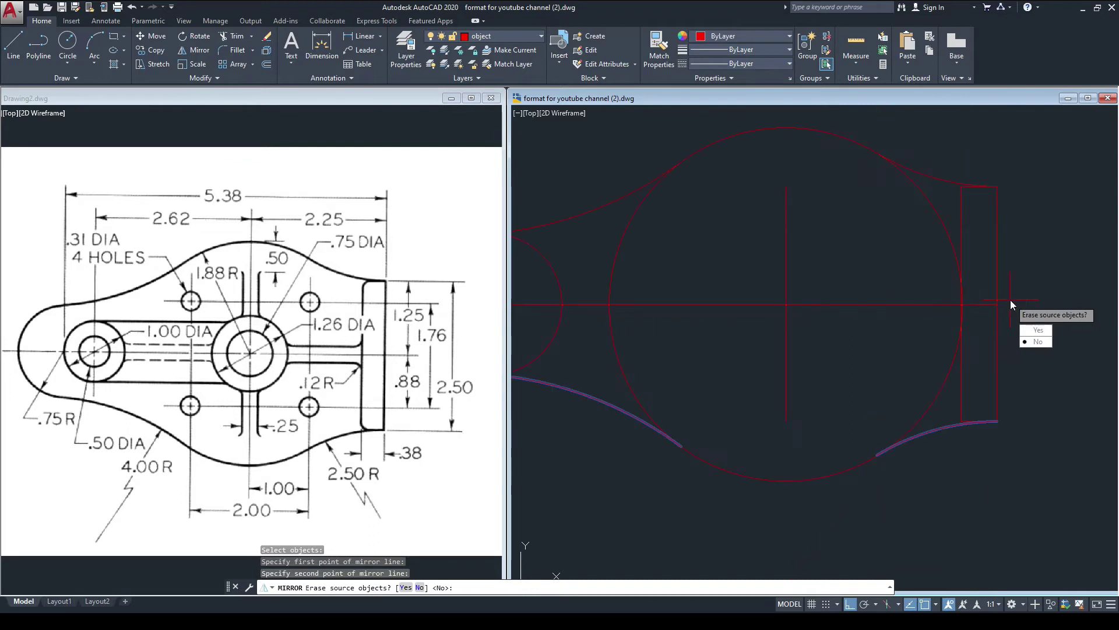
{"action": "key", "text": "Return"}
- Trim the inner portions of the 1.88-radius circle between the upper and lower tangent arcs on both sides, keeping the outer arcs
{"action": "scroll", "coordinate": [889, 321], "scroll_direction": "down", "scroll_amount": 2}
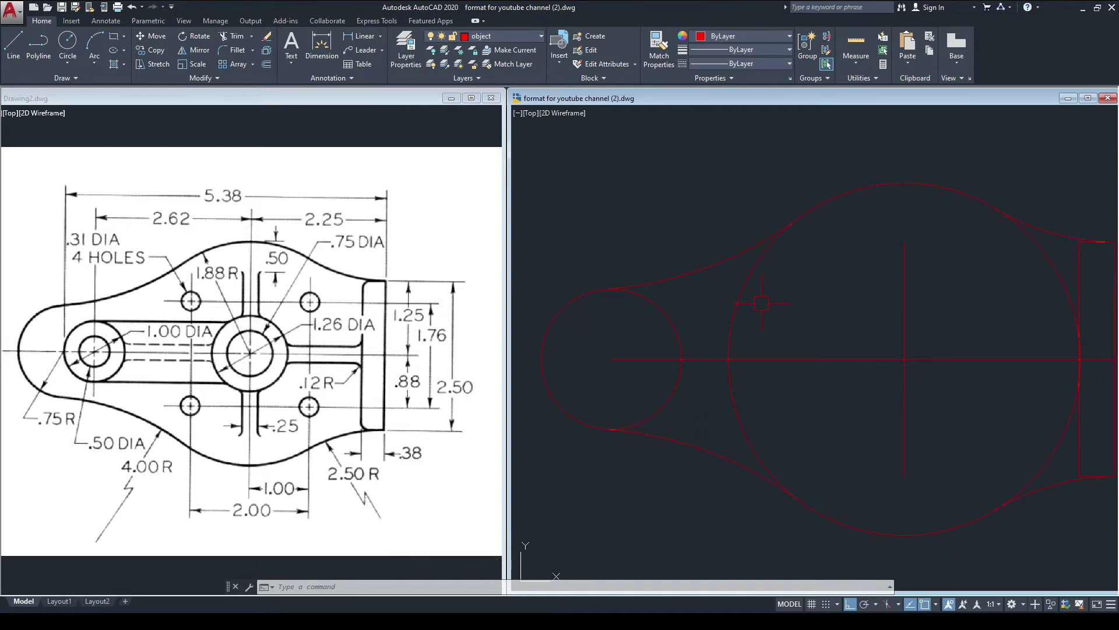
{"action": "type", "text": "TR"}
{"action": "key", "text": "Return"}
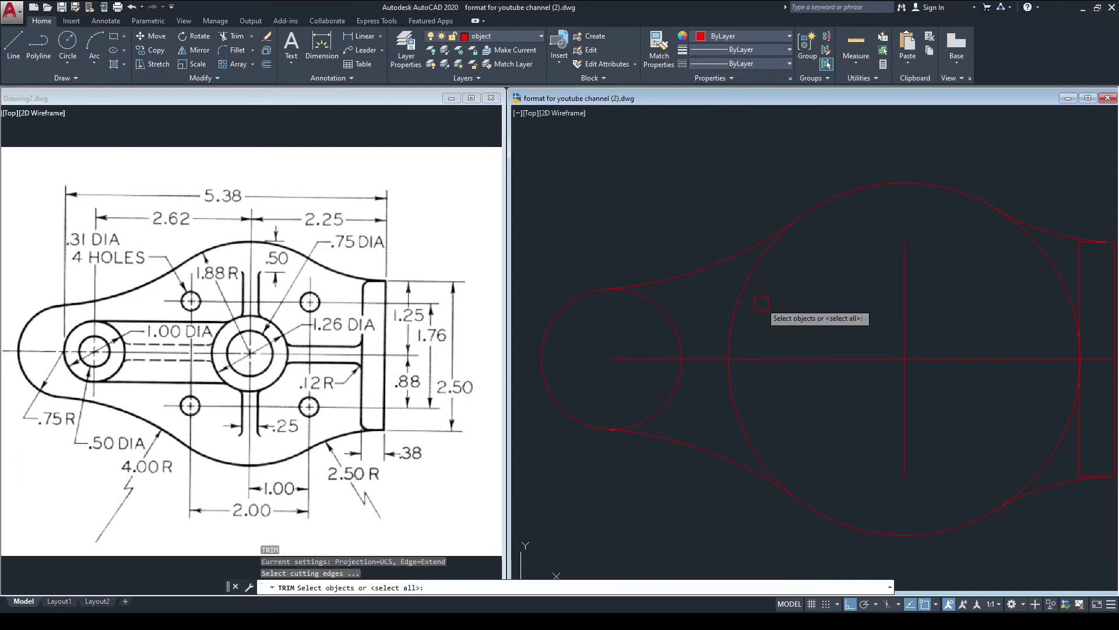
{"action": "key", "text": "Return"}
{"action": "scroll", "coordinate": [770, 262], "scroll_direction": "up", "scroll_amount": 5}
{"action": "scroll", "coordinate": [758, 169], "scroll_direction": "down", "scroll_amount": 5}
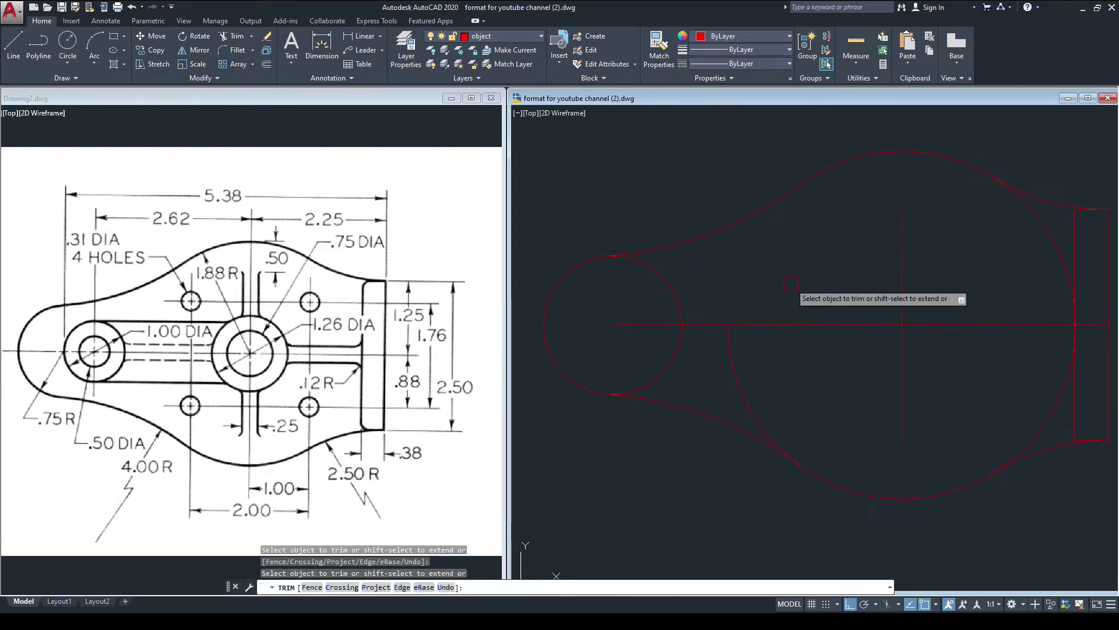
{"action": "scroll", "coordinate": [742, 387], "scroll_direction": "up", "scroll_amount": 6}
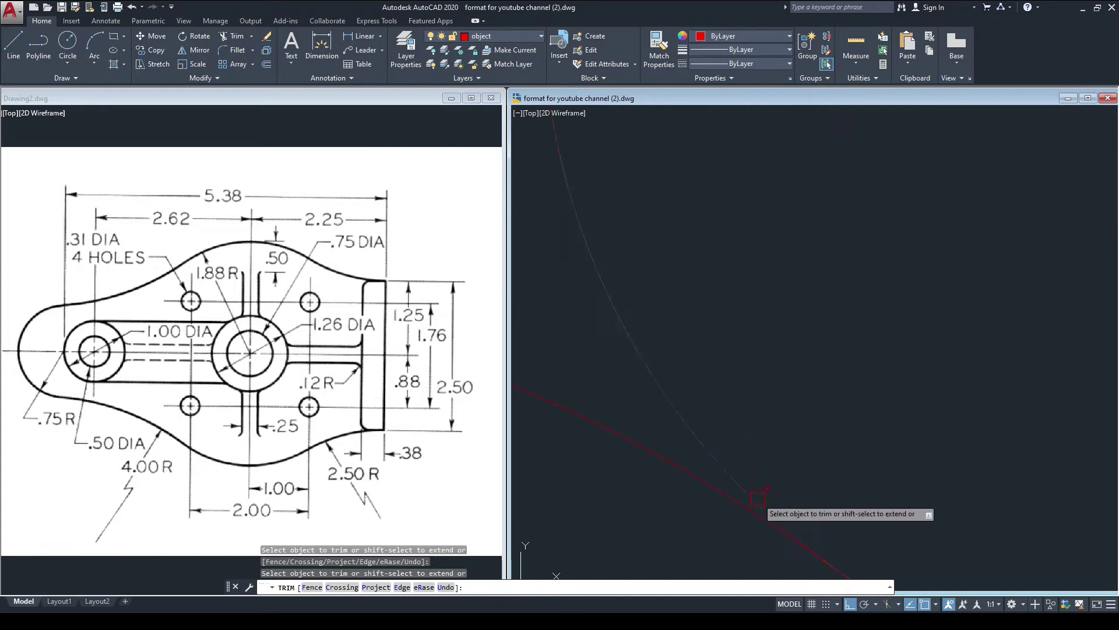
{"action": "scroll", "coordinate": [735, 402], "scroll_direction": "down", "scroll_amount": 5}
{"action": "scroll", "coordinate": [764, 367], "scroll_direction": "up", "scroll_amount": 6}
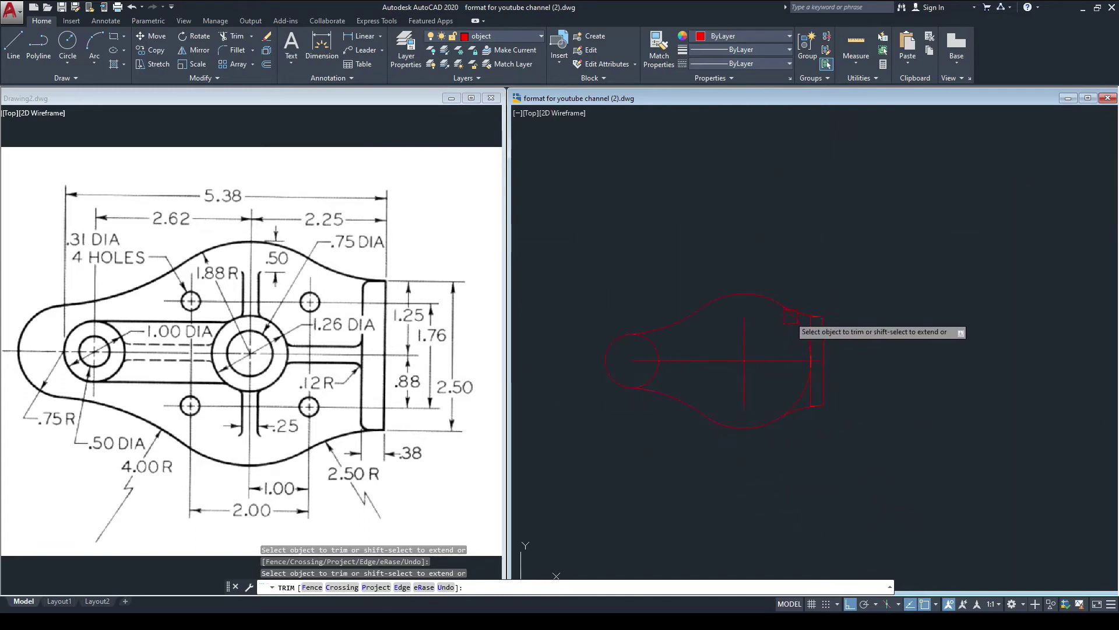
{"action": "scroll", "coordinate": [776, 315], "scroll_direction": "down", "scroll_amount": 5}
{"action": "scroll", "coordinate": [776, 404], "scroll_direction": "up", "scroll_amount": 5}
{"action": "scroll", "coordinate": [776, 404], "scroll_direction": "up", "scroll_amount": 2}
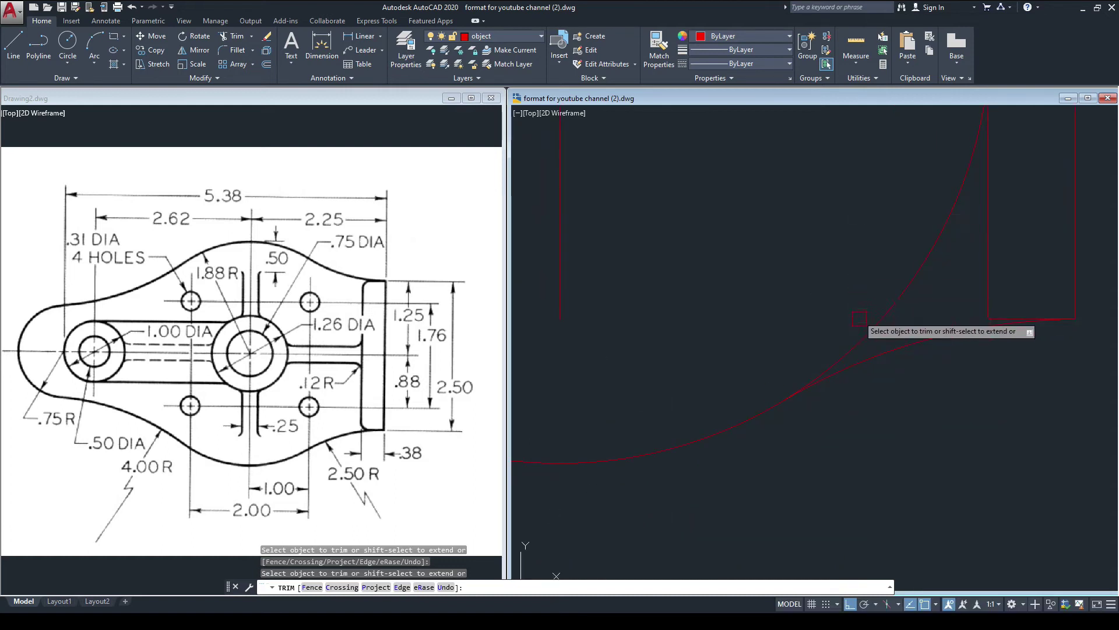
{"action": "scroll", "coordinate": [862, 330], "scroll_direction": "down", "scroll_amount": 3}
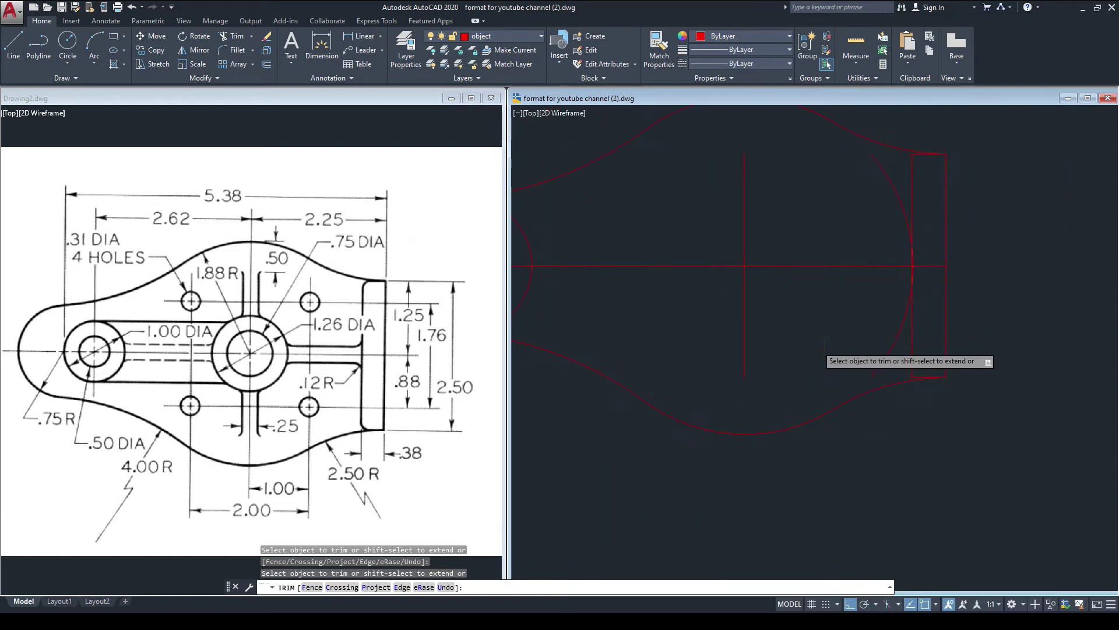
{"action": "key", "text": "Escape"}
- Erase the leftover arc of the 1.88-radius circle beside the flange
{"action": "left_click", "coordinate": [882, 364]}
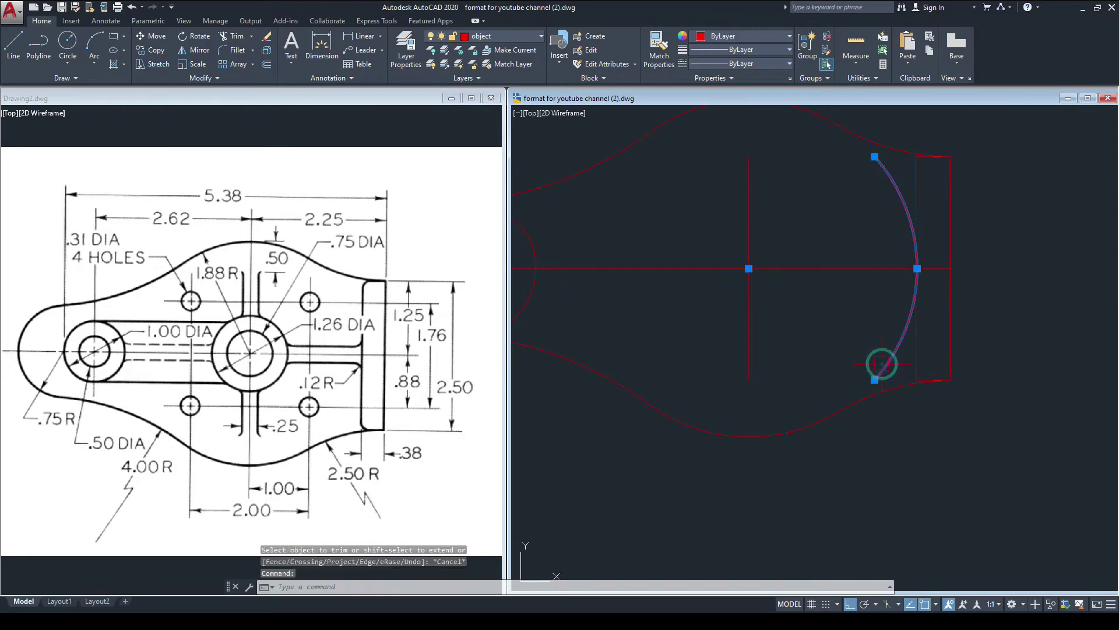
{"action": "type", "text": "e"}
{"action": "key", "text": "Return"}
{"action": "scroll", "coordinate": [818, 364], "scroll_direction": "down", "scroll_amount": 2}
{"action": "middle_click_drag", "start_coordinate": [798, 351], "coordinate": [829, 353]}
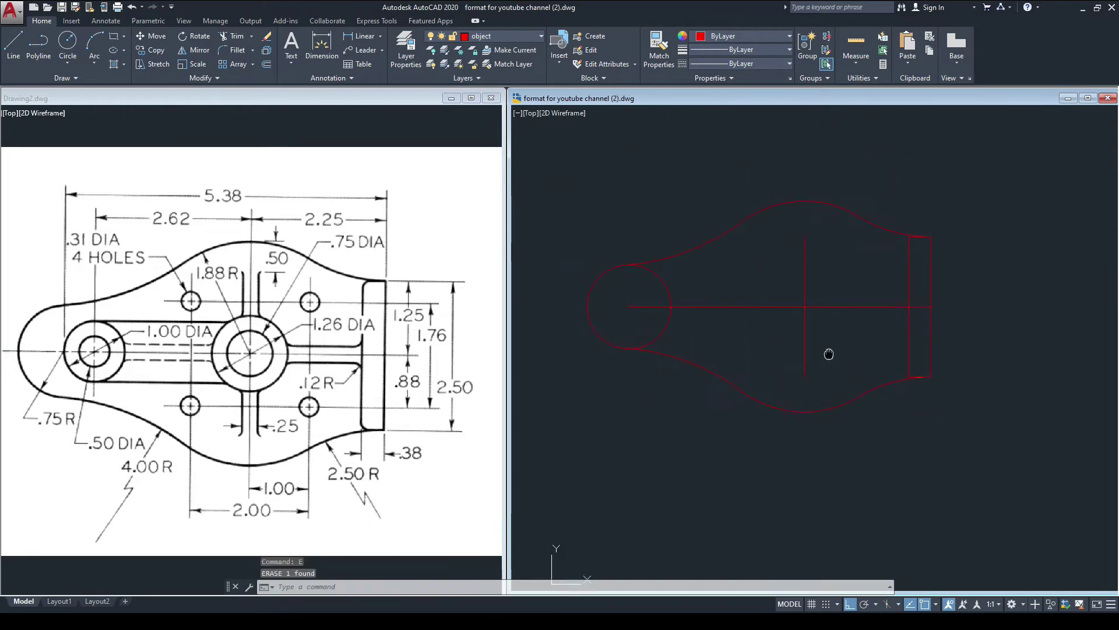
- Offset the vertical centerline 2.62 toward the rounded end of the plate
{"action": "left_click", "coordinate": [411, 350]}
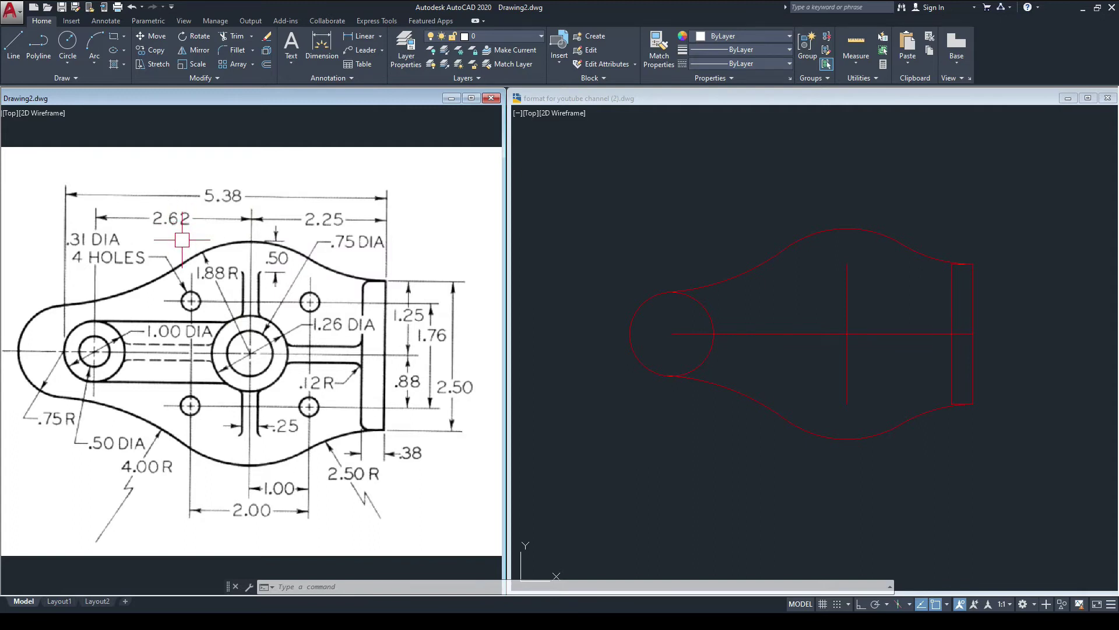
{"action": "left_click", "coordinate": [766, 295]}
{"action": "type", "text": "e"}
{"action": "key", "text": "Return"}
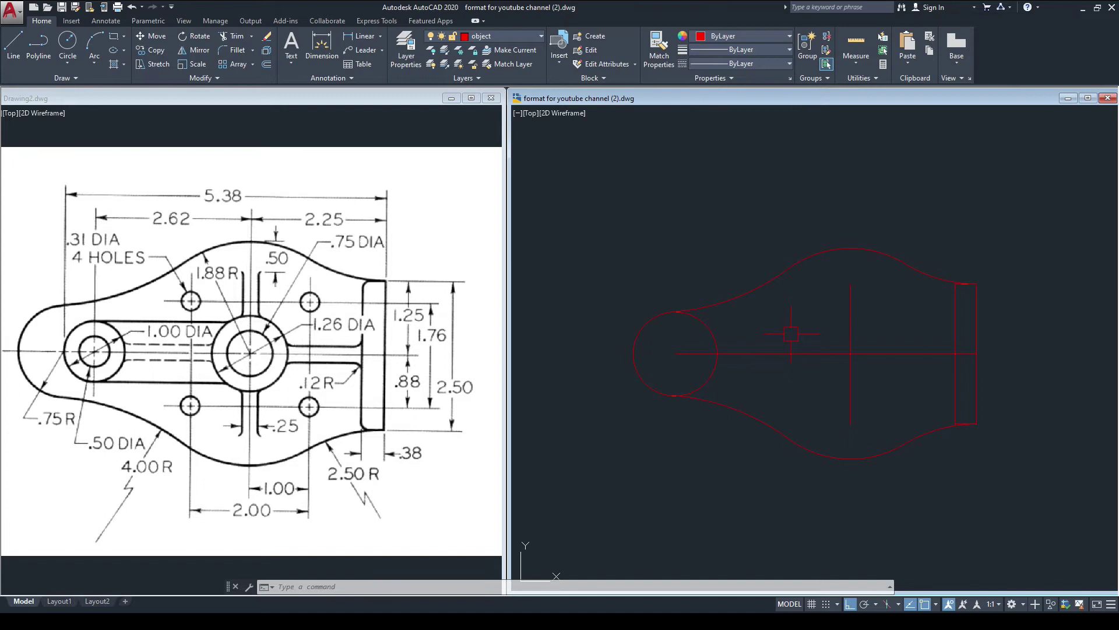
{"action": "key", "text": "Return"}
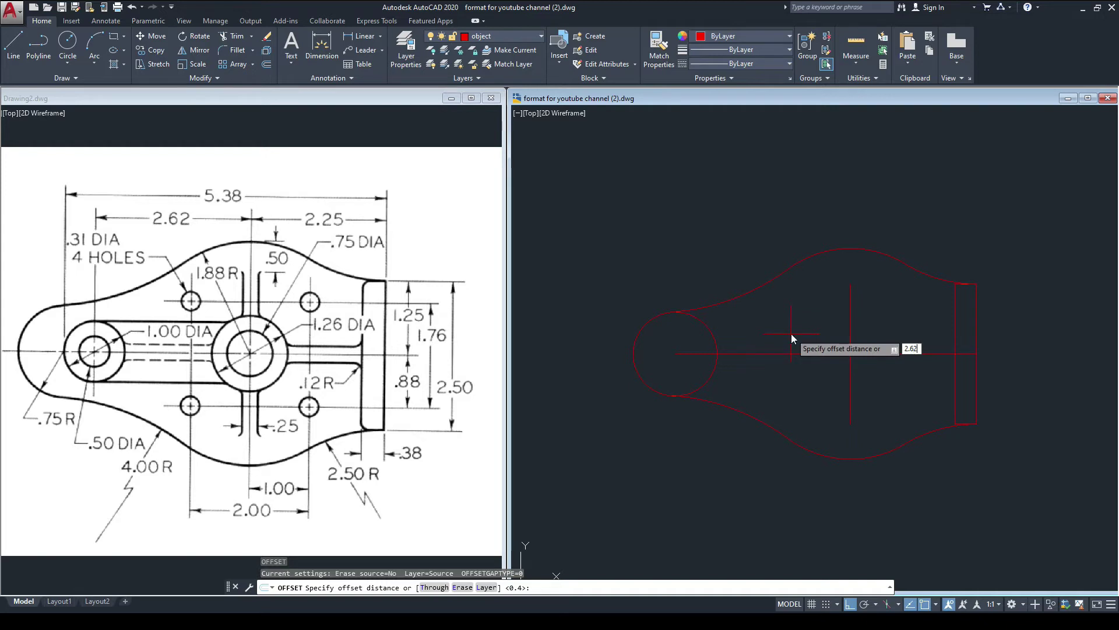
{"action": "key", "text": "Return"}
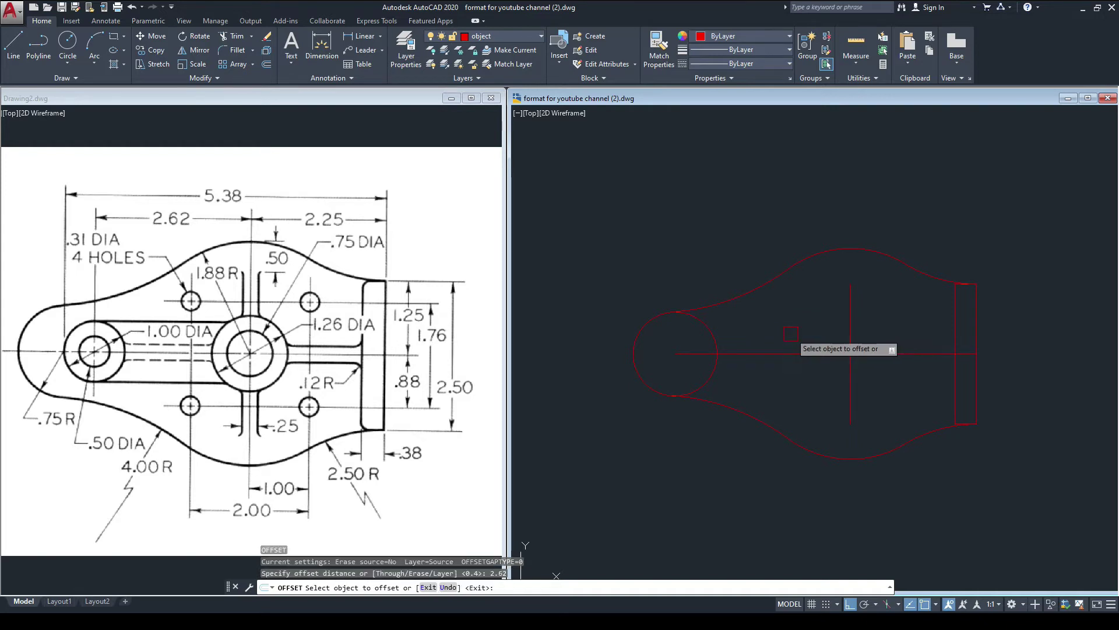
{"action": "left_click", "coordinate": [850, 323]}
{"action": "left_click", "coordinate": [772, 331]}
{"action": "scroll", "coordinate": [682, 373], "scroll_direction": "up", "scroll_amount": 4}
{"action": "scroll", "coordinate": [679, 314], "scroll_direction": "down", "scroll_amount": 2}
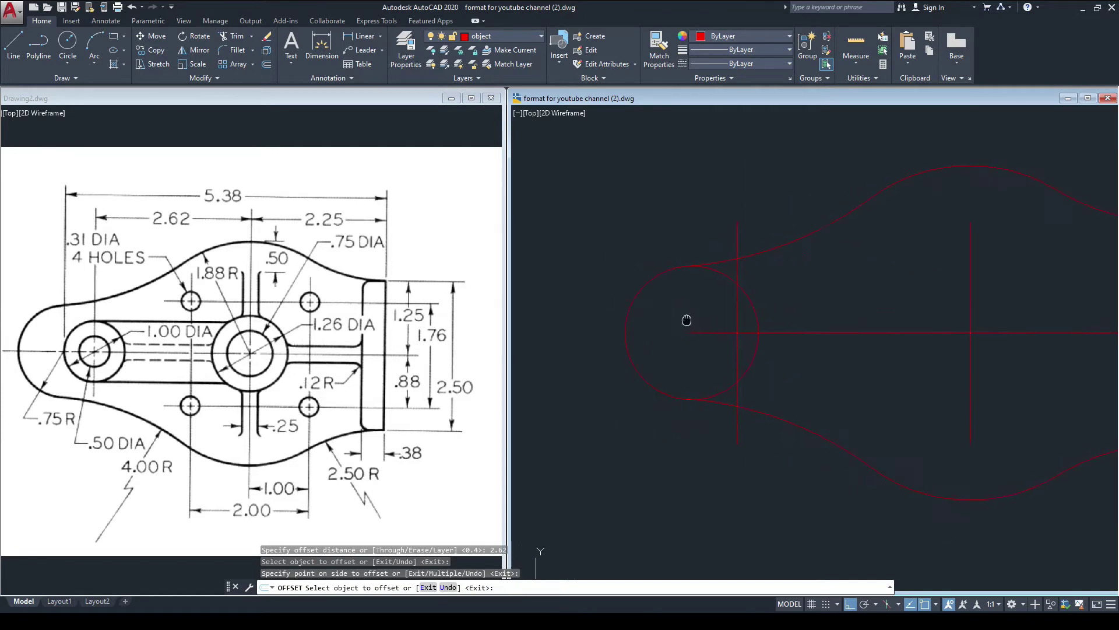
{"action": "key", "text": "Escape"}
- Draw a 0.5-diameter circle centered where the offset vertical line crosses the horizontal centerline
{"action": "left_click", "coordinate": [284, 341]}
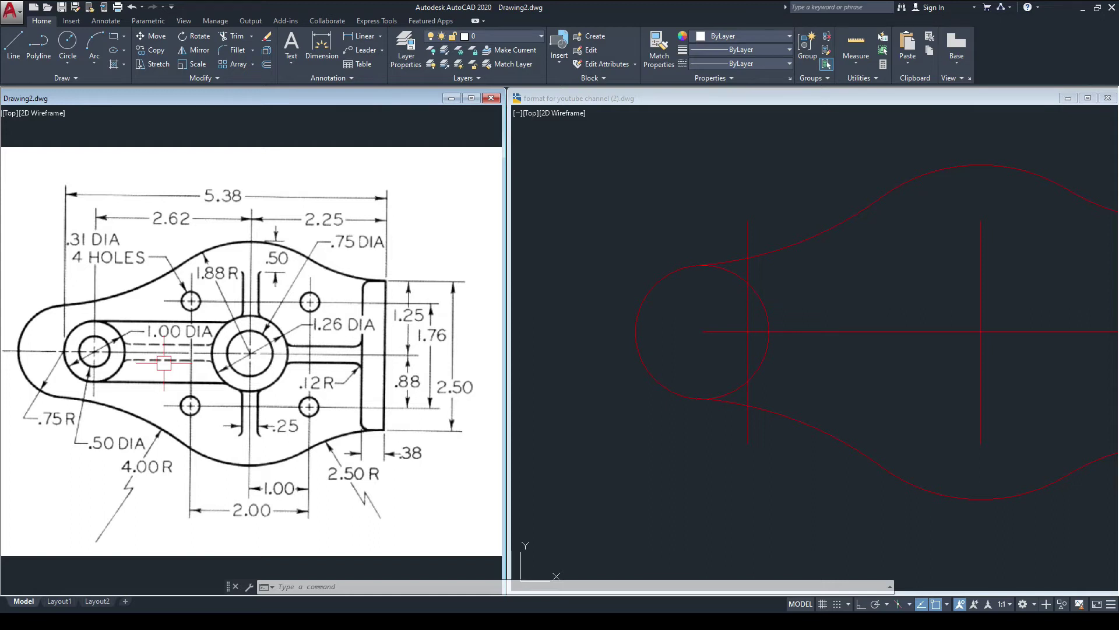
{"action": "left_click", "coordinate": [565, 350]}
{"action": "scroll", "coordinate": [756, 335], "scroll_direction": "up", "scroll_amount": 2}
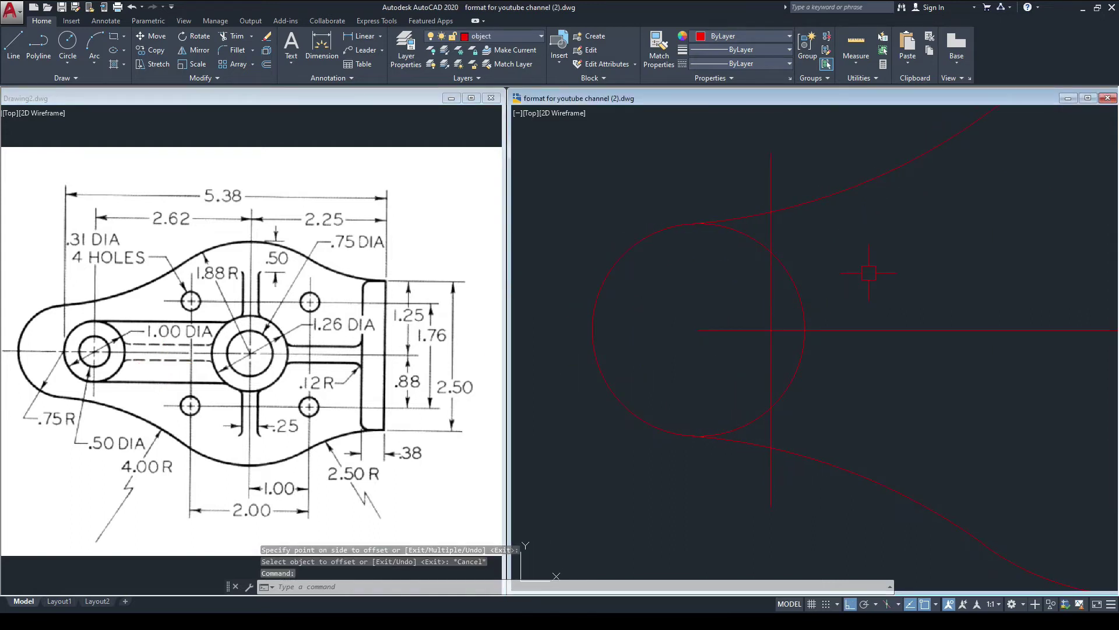
{"action": "type", "text": "c"}
{"action": "key", "text": "Return"}
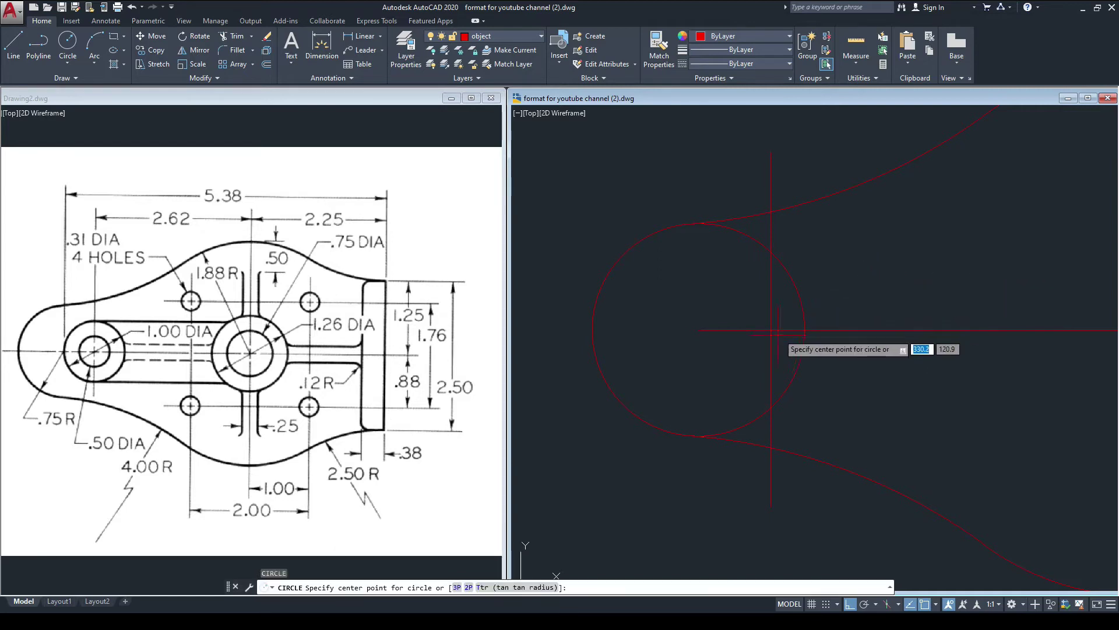
{"action": "scroll", "coordinate": [768, 313], "scroll_direction": "up", "scroll_amount": 5}
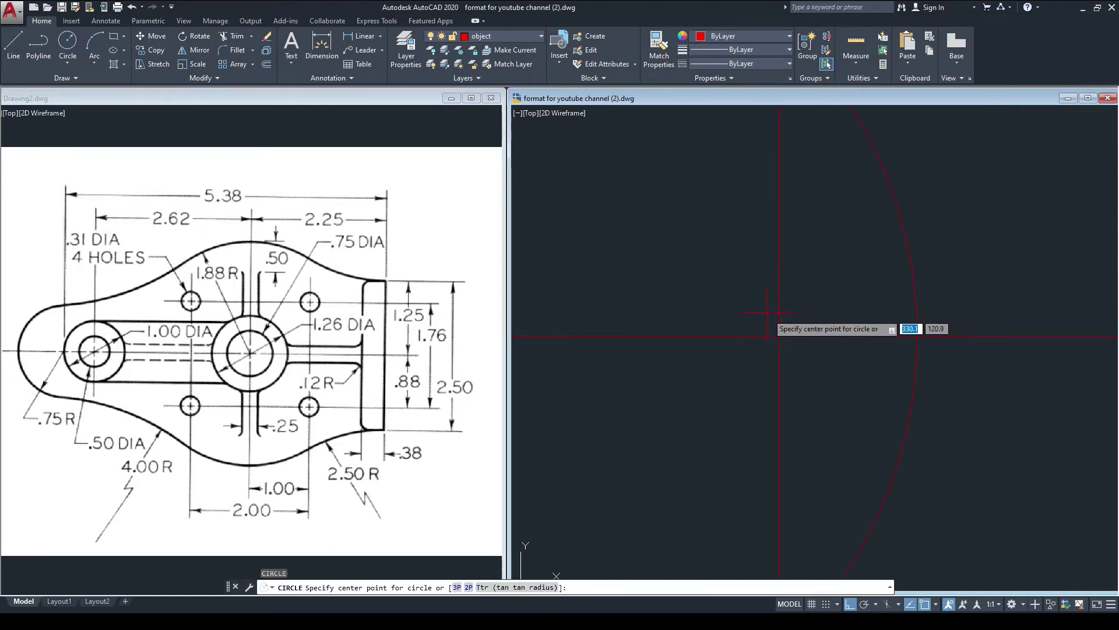
{"action": "left_click", "coordinate": [780, 336]}
{"action": "scroll", "coordinate": [764, 324], "scroll_direction": "down", "scroll_amount": 3}
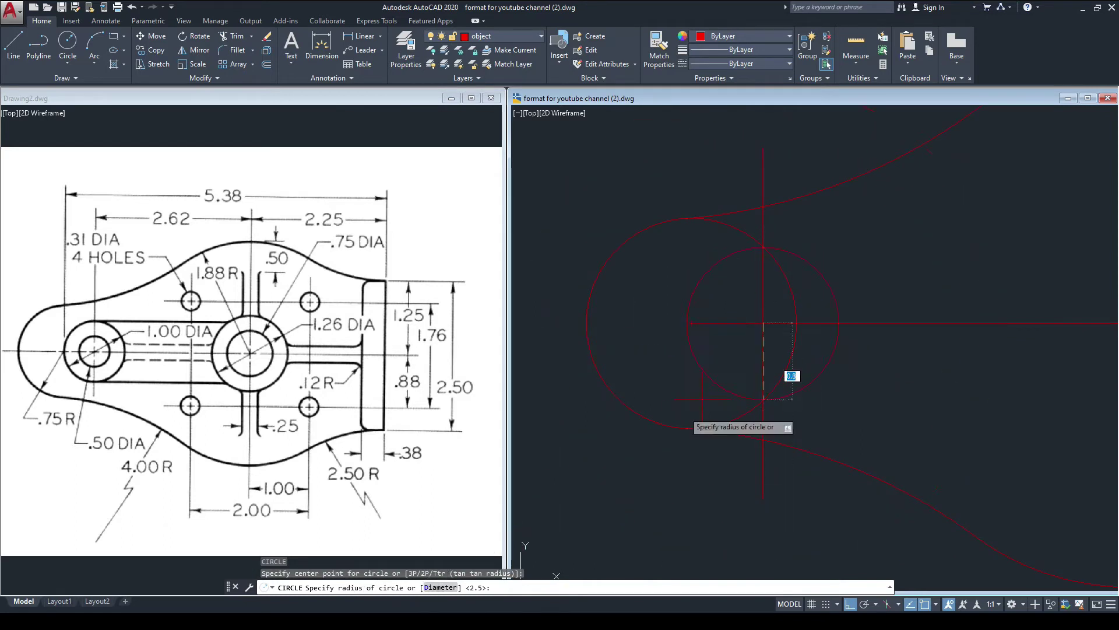
{"action": "type", "text": "D"}
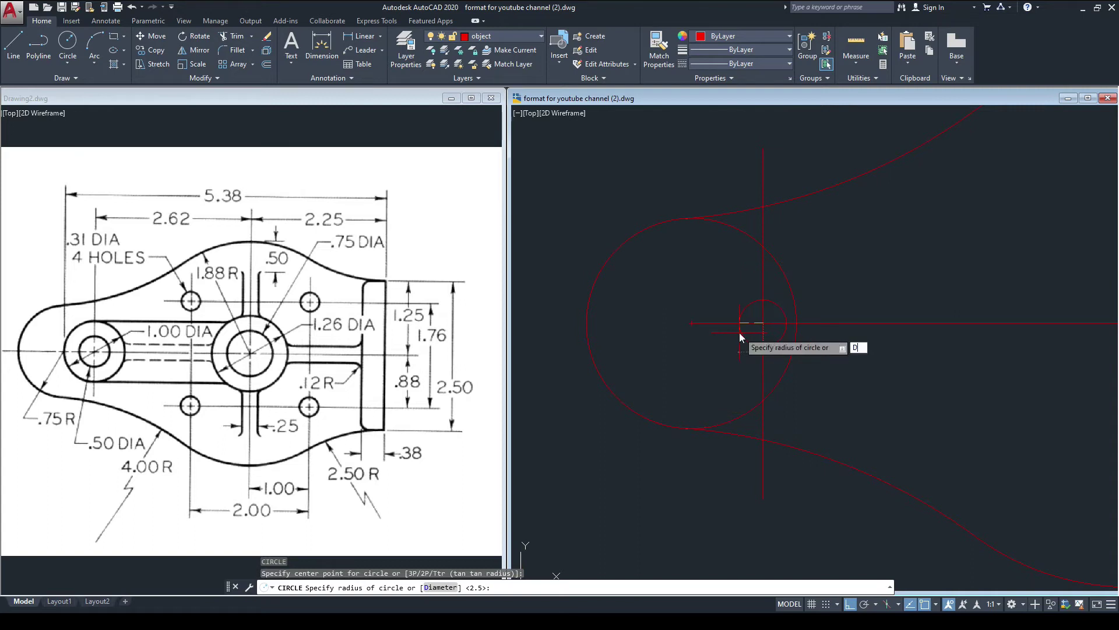
{"action": "key", "text": "Return"}
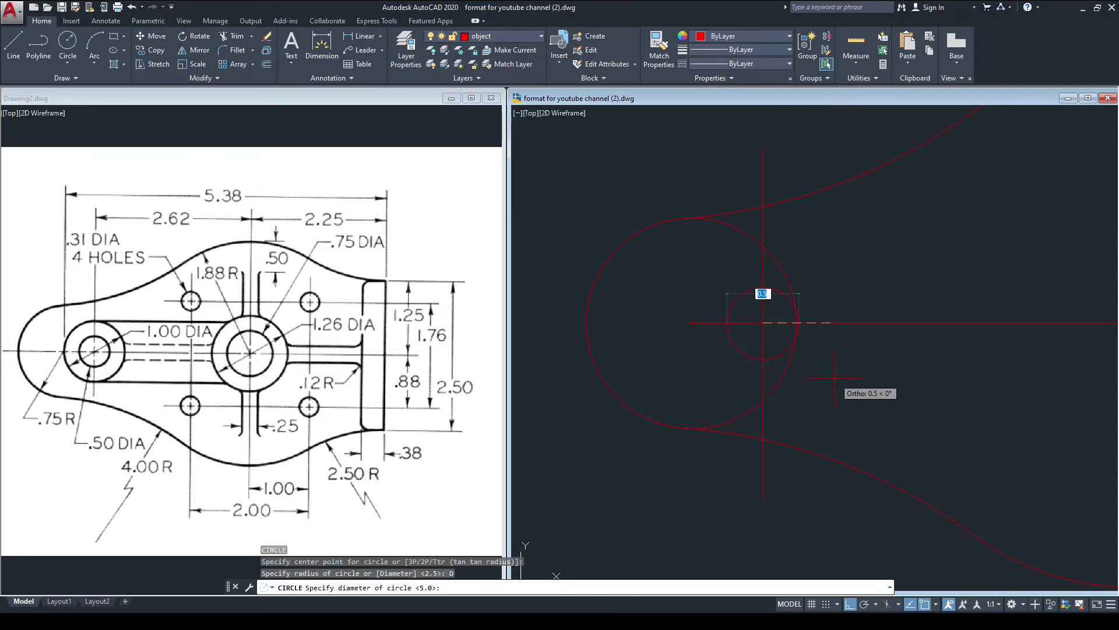
{"action": "type", "text": ".5"}
{"action": "key", "text": "Return"}
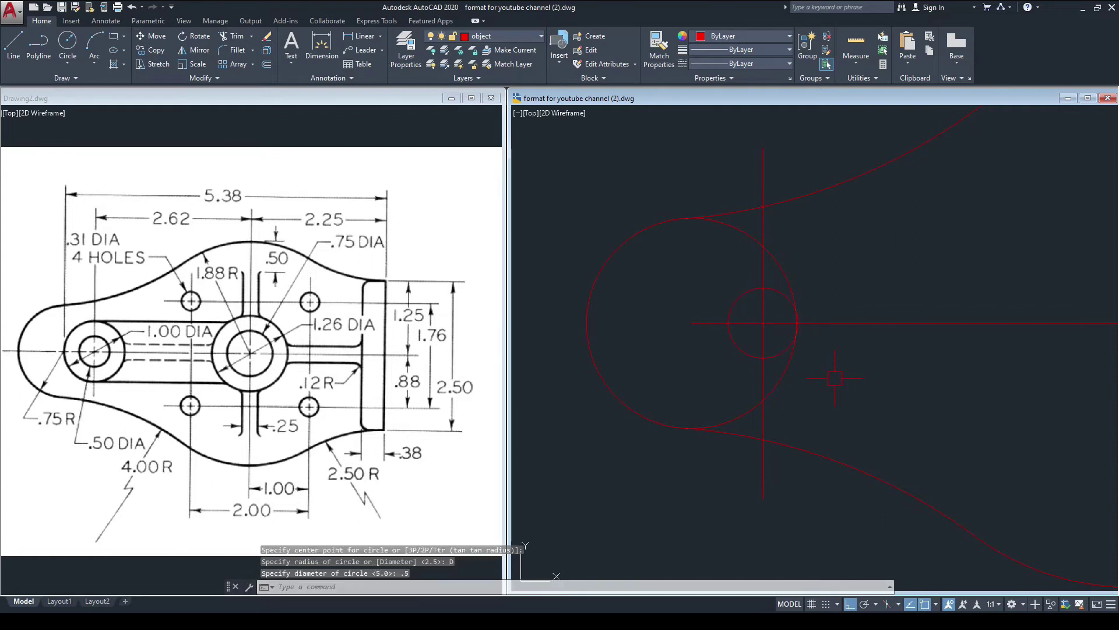
- Draw a 1-diameter circle concentric with the 0.5-diameter circle
{"action": "key", "text": "Return"}
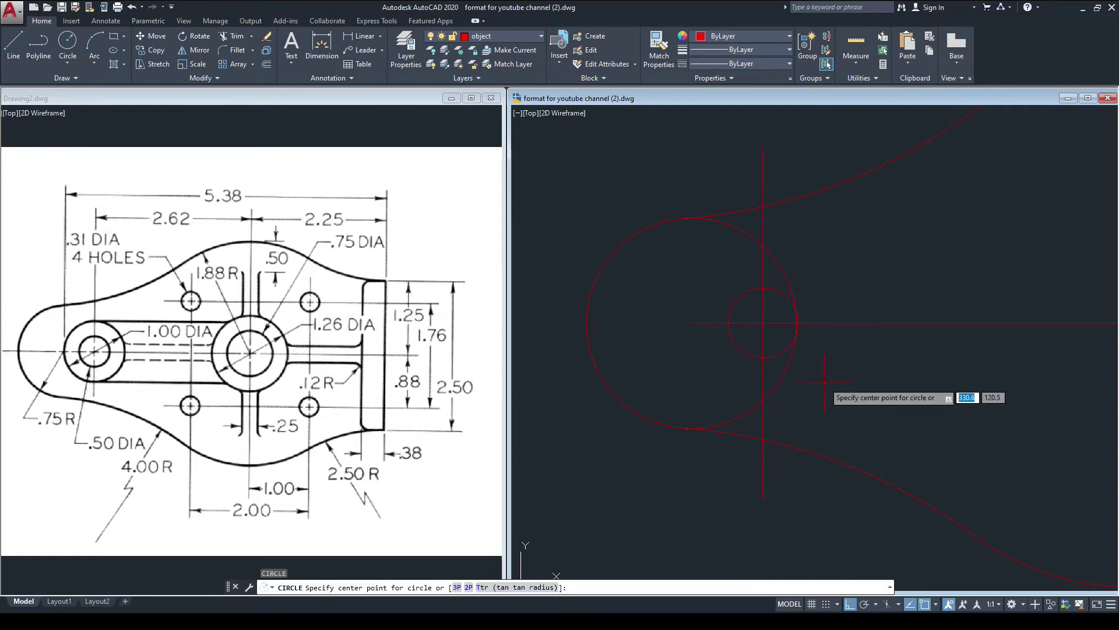
{"action": "left_click", "coordinate": [763, 323]}
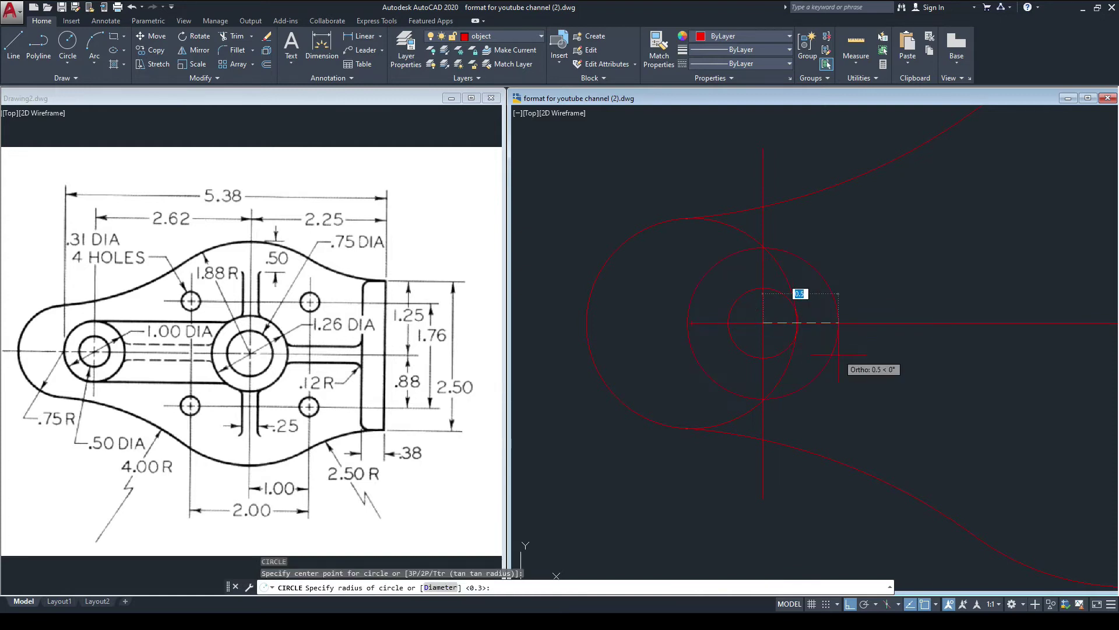
{"action": "type", "text": "D"}
{"action": "key", "text": "Return"}
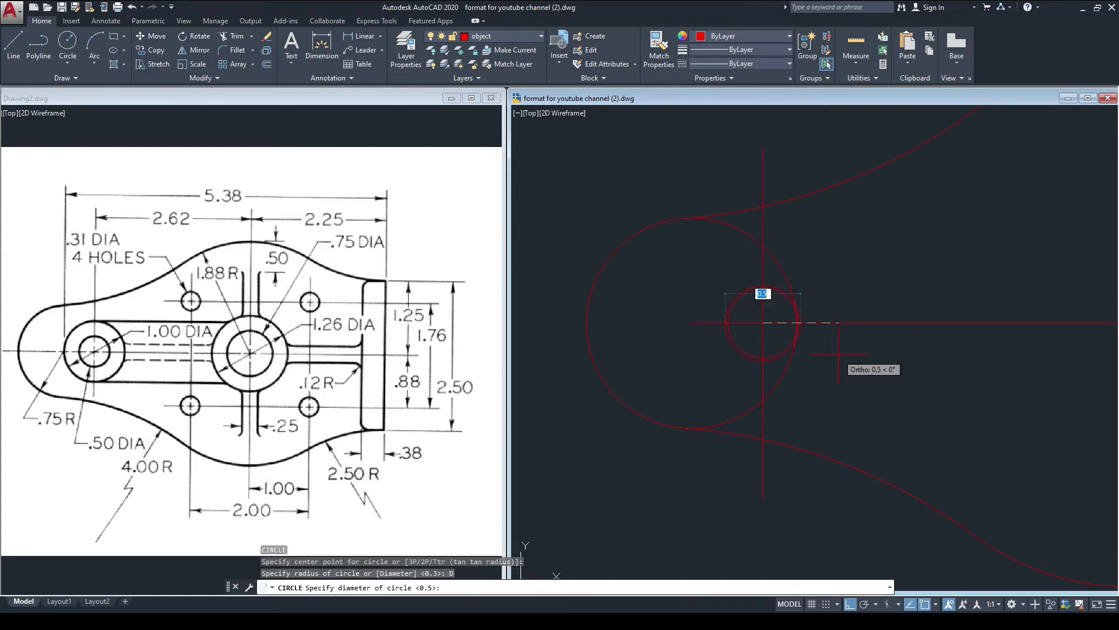
{"action": "type", "text": "1"}
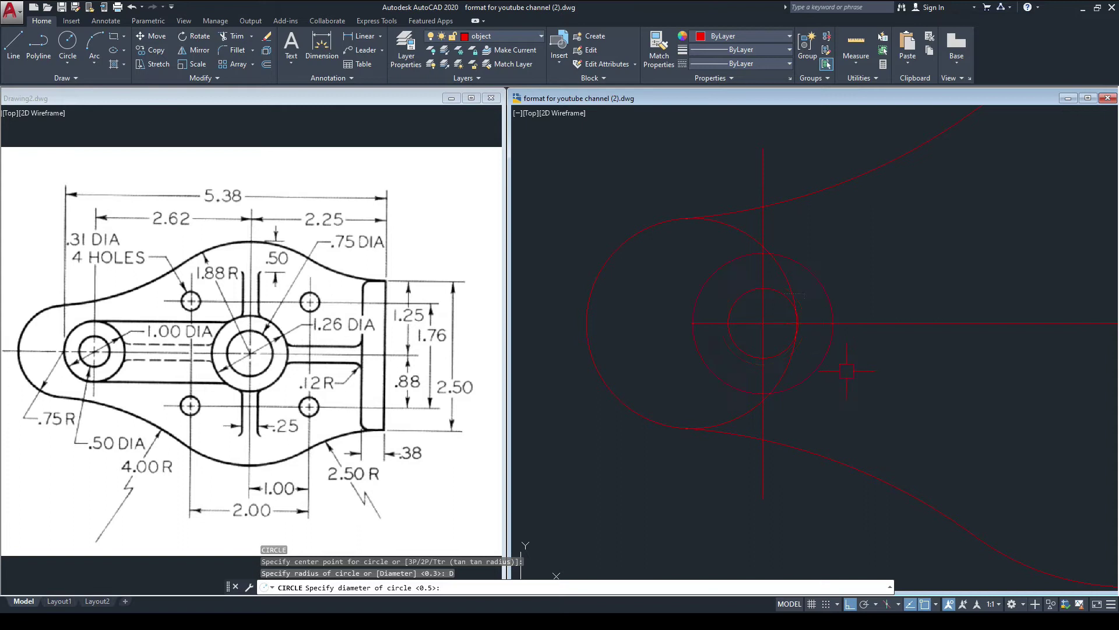
{"action": "key", "text": "Return"}
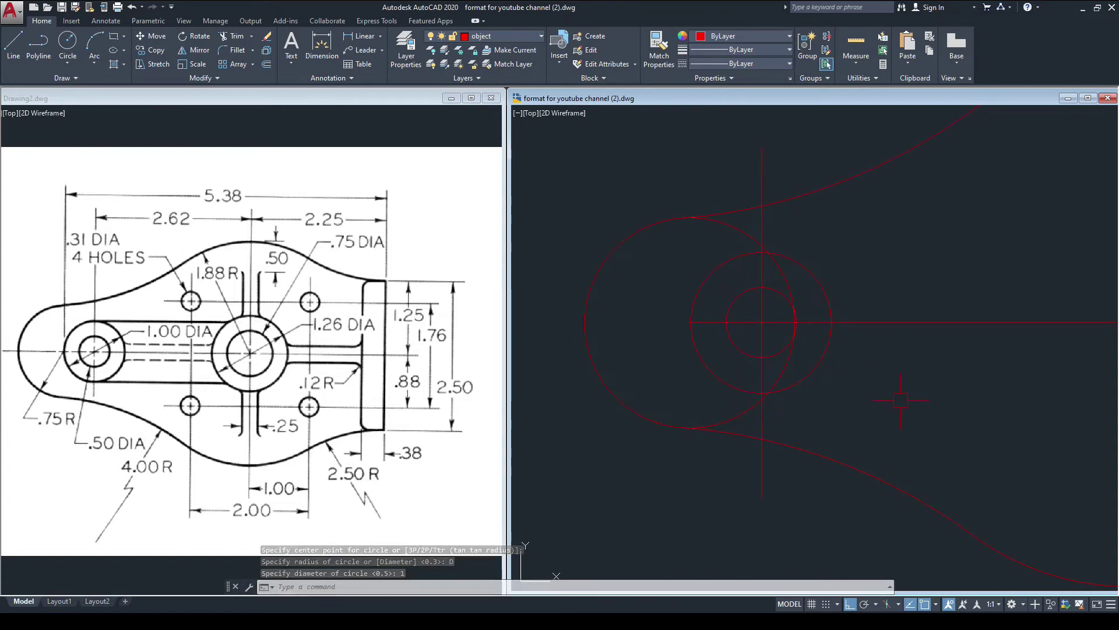
{"action": "type", "text": "TR"}
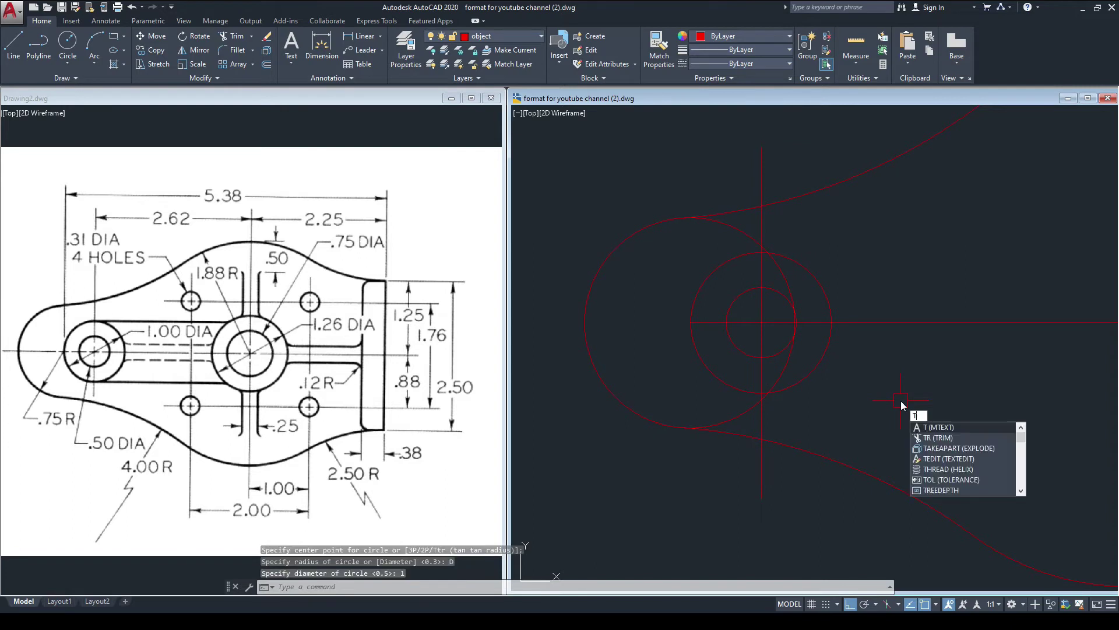
{"action": "key", "text": "Return"}
{"action": "scroll", "coordinate": [697, 204], "scroll_direction": "up", "scroll_amount": 4}
{"action": "left_click", "coordinate": [697, 204]}
{"action": "scroll", "coordinate": [752, 256], "scroll_direction": "down", "scroll_amount": 3}
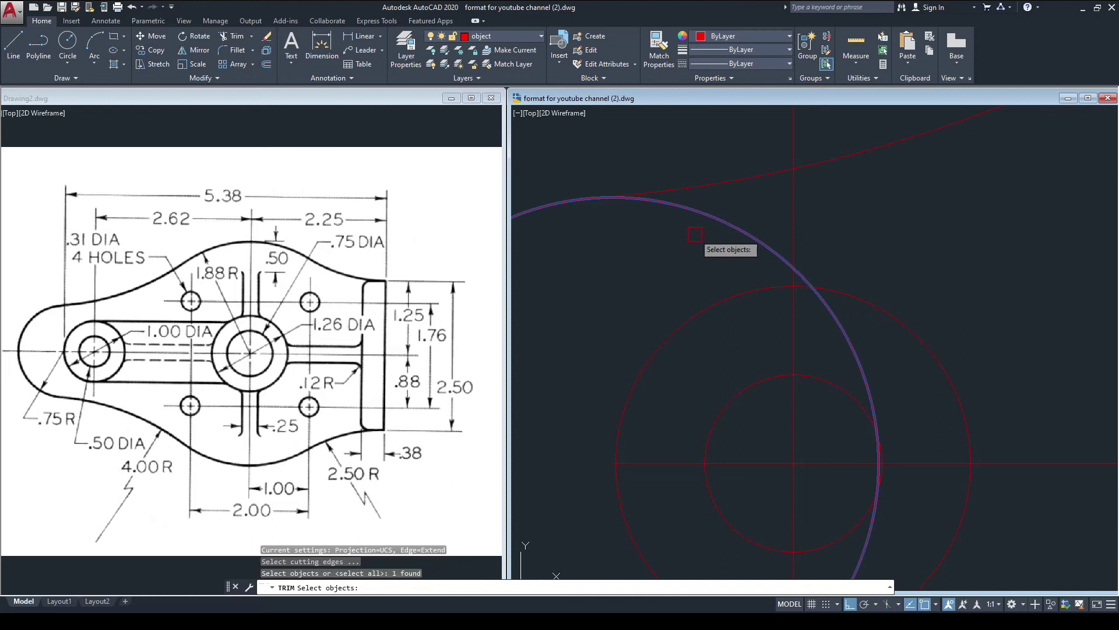
{"action": "key", "text": "Escape"}
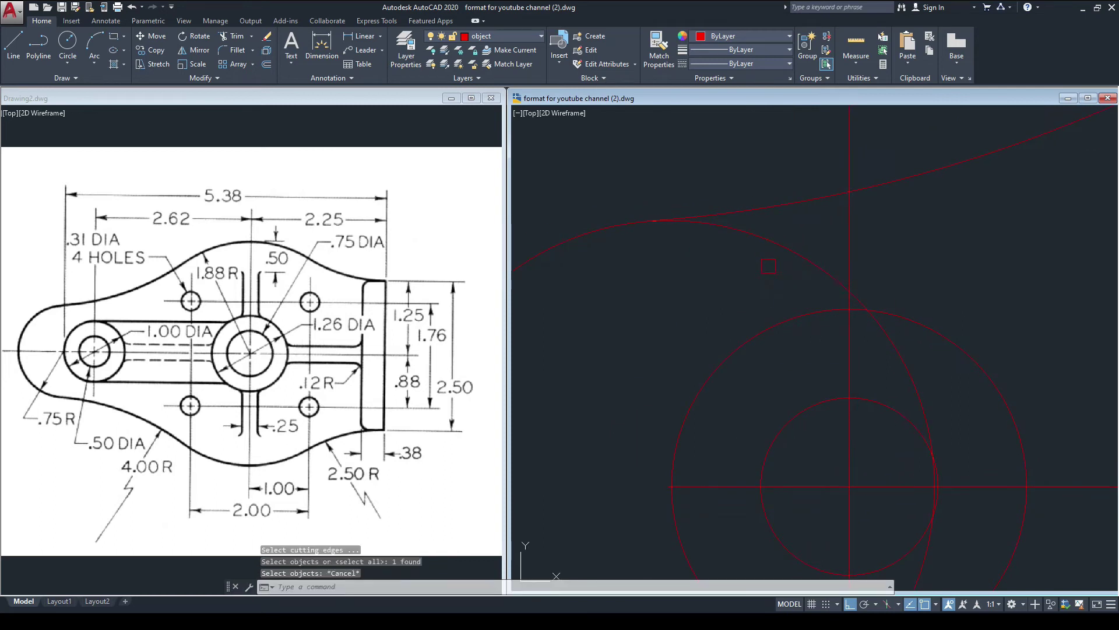
- Trim the .75-radius end circle inside the plate, from its tangencies with the upper and lower 4.00-radius arcs to the offset vertical line
{"action": "key", "text": "Return"}
{"action": "key", "text": "Return"}
{"action": "scroll", "coordinate": [712, 215], "scroll_direction": "up", "scroll_amount": 3}
{"action": "scroll", "coordinate": [710, 224], "scroll_direction": "down", "scroll_amount": 4}
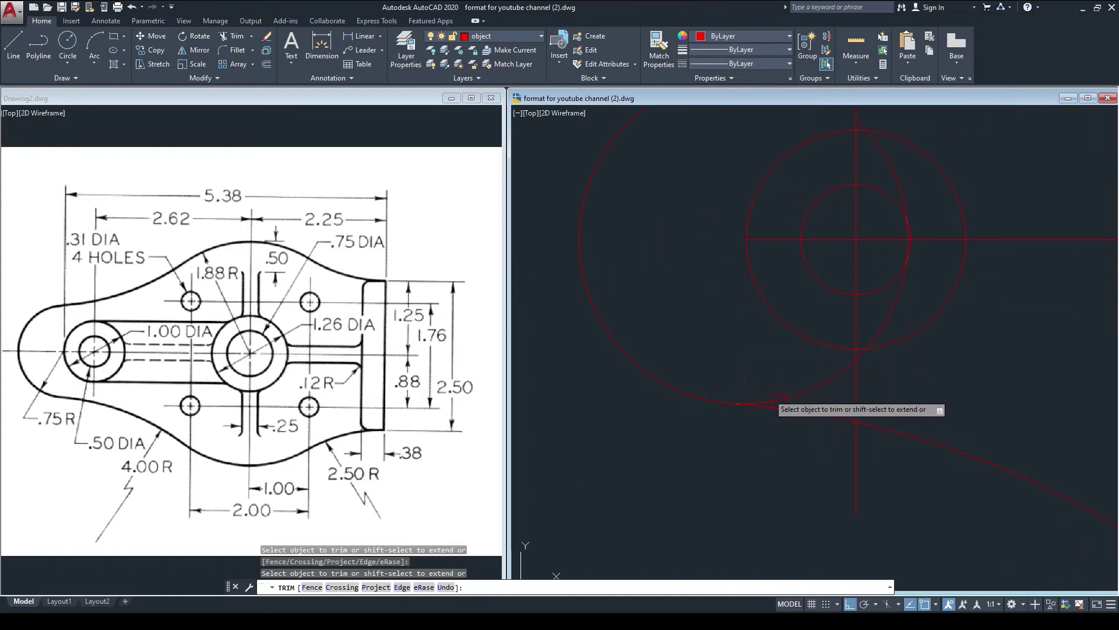
{"action": "left_click_drag", "start_coordinate": [793, 382], "coordinate": [810, 393]}
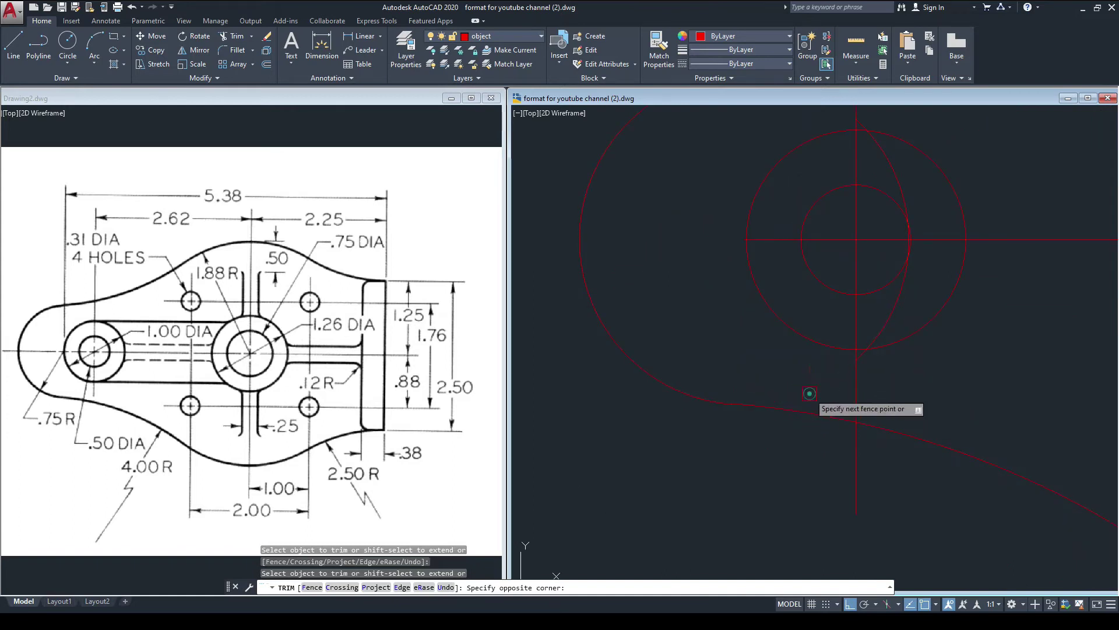
{"action": "key", "text": "Escape"}
- Erase the leftover arc of the .75-radius end circle that crosses the two concentric circles
{"action": "left_click", "coordinate": [896, 314]}
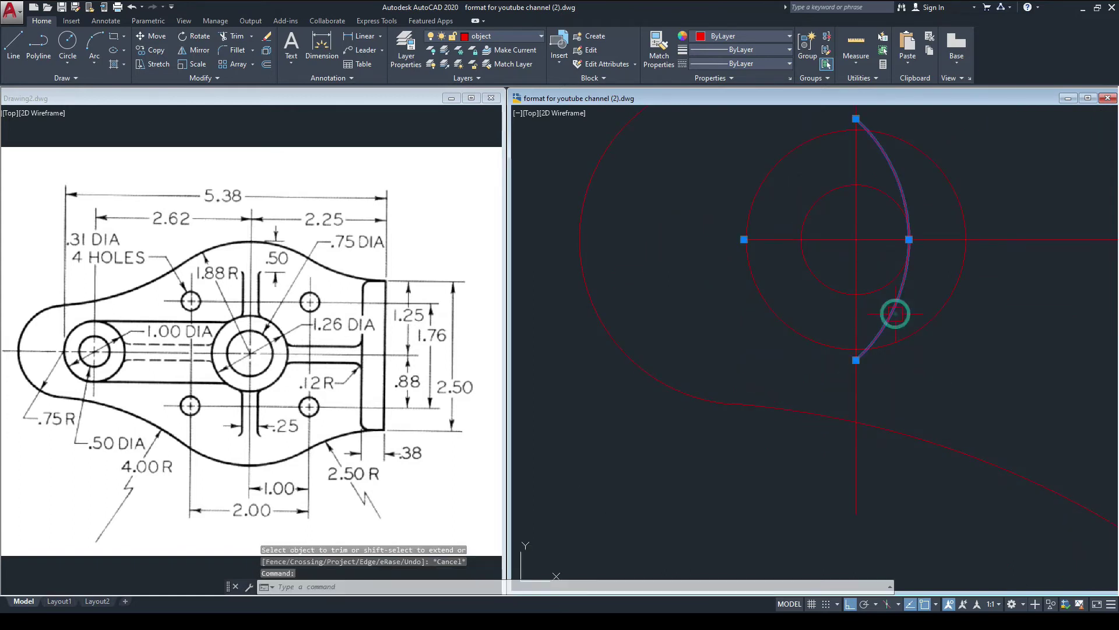
{"action": "type", "text": "e"}
{"action": "key", "text": "Return"}
{"action": "scroll", "coordinate": [802, 313], "scroll_direction": "down", "scroll_amount": 4}
{"action": "middle_click_drag", "start_coordinate": [802, 313], "coordinate": [671, 348]}
{"action": "middle_click_drag", "start_coordinate": [799, 343], "coordinate": [824, 331]}
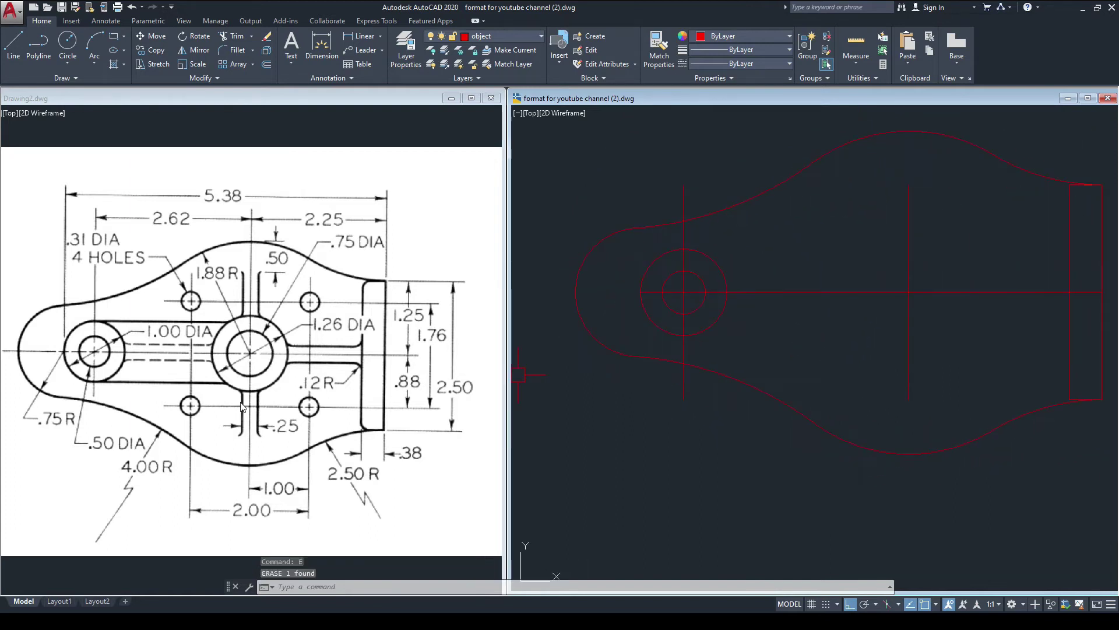
{"action": "left_click", "coordinate": [256, 338]}
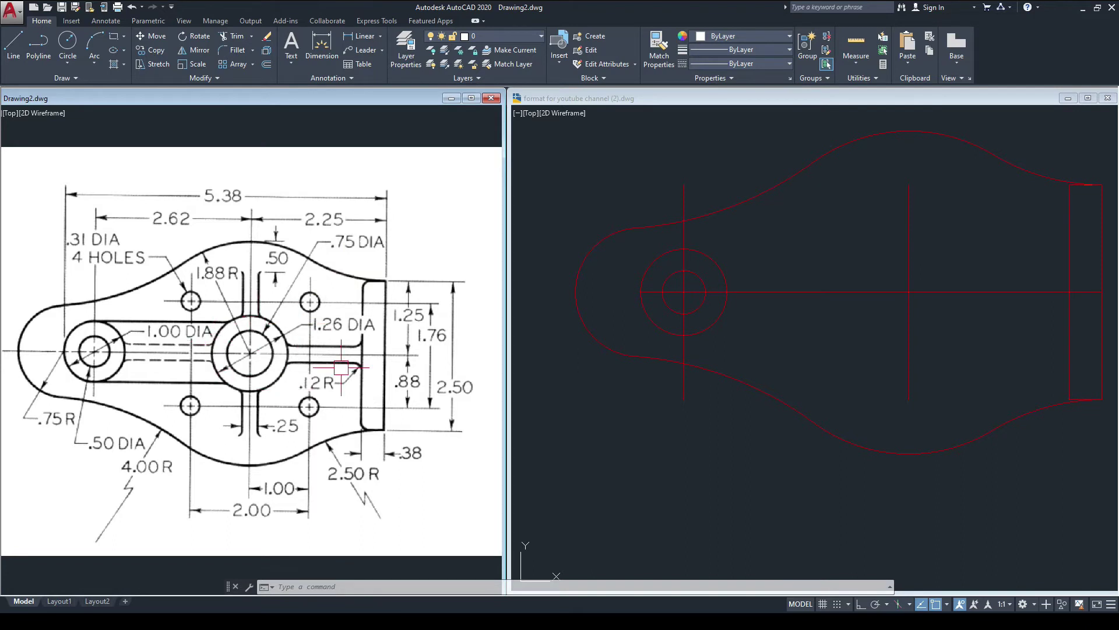
- Draw a 1.26-diameter circle centered where the middle vertical line crosses the horizontal centerline
{"action": "middle_click_drag", "start_coordinate": [817, 329], "coordinate": [807, 324]}
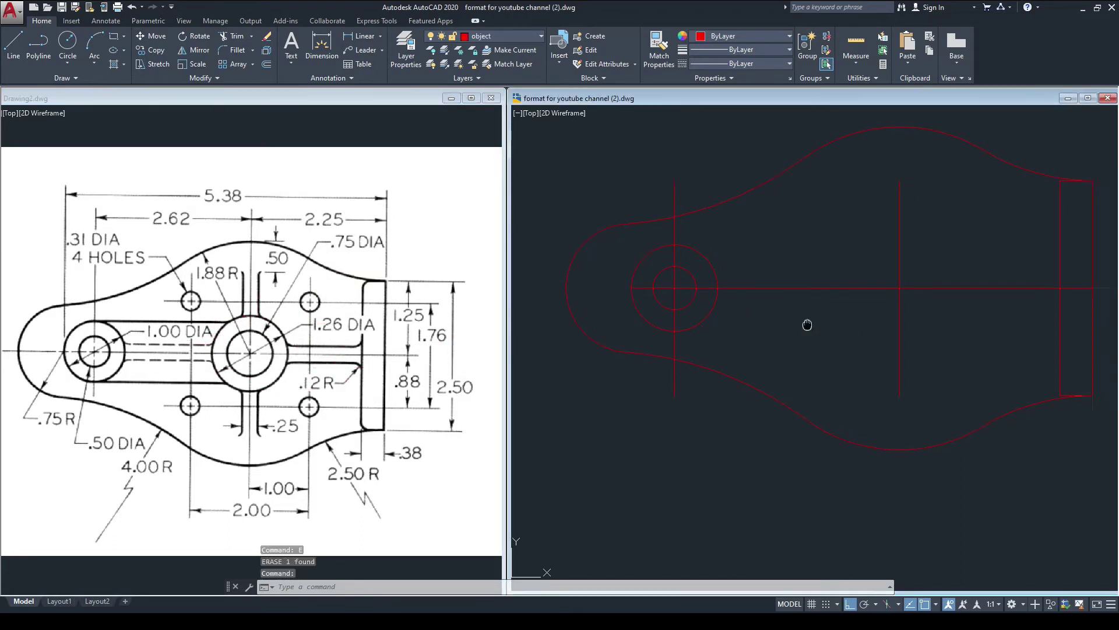
{"action": "type", "text": "c"}
{"action": "key", "text": "Return"}
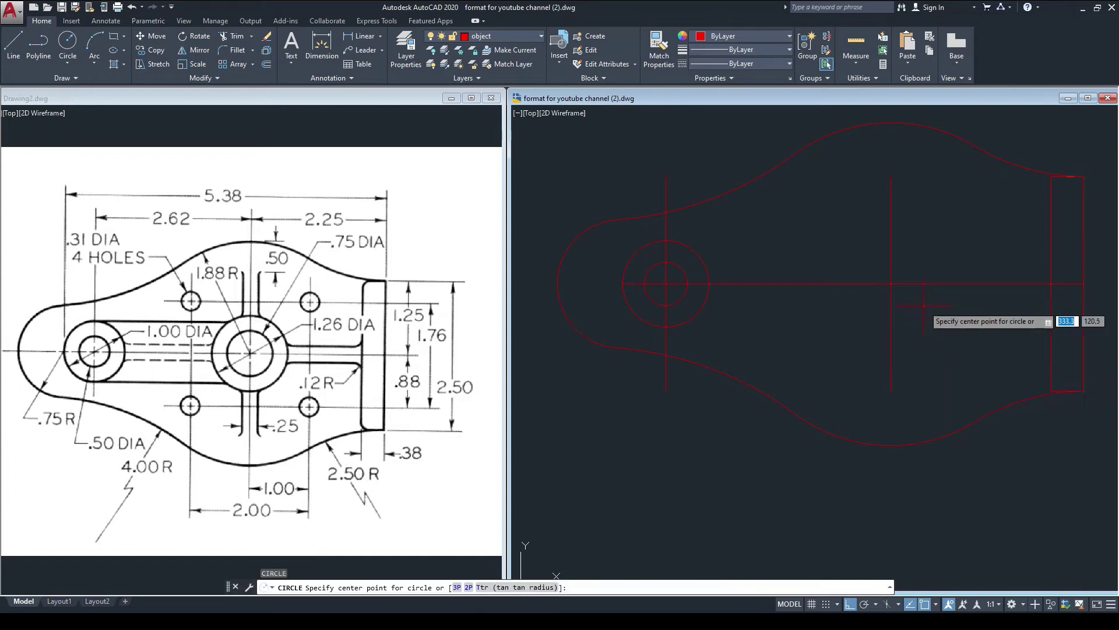
{"action": "left_click", "coordinate": [890, 284]}
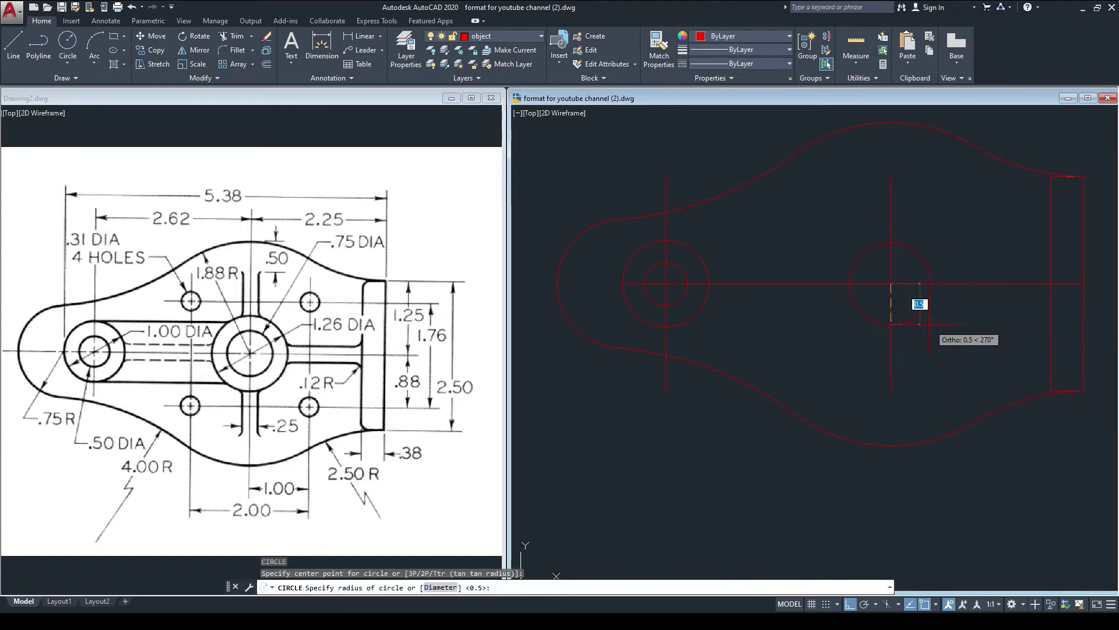
{"action": "type", "text": "D"}
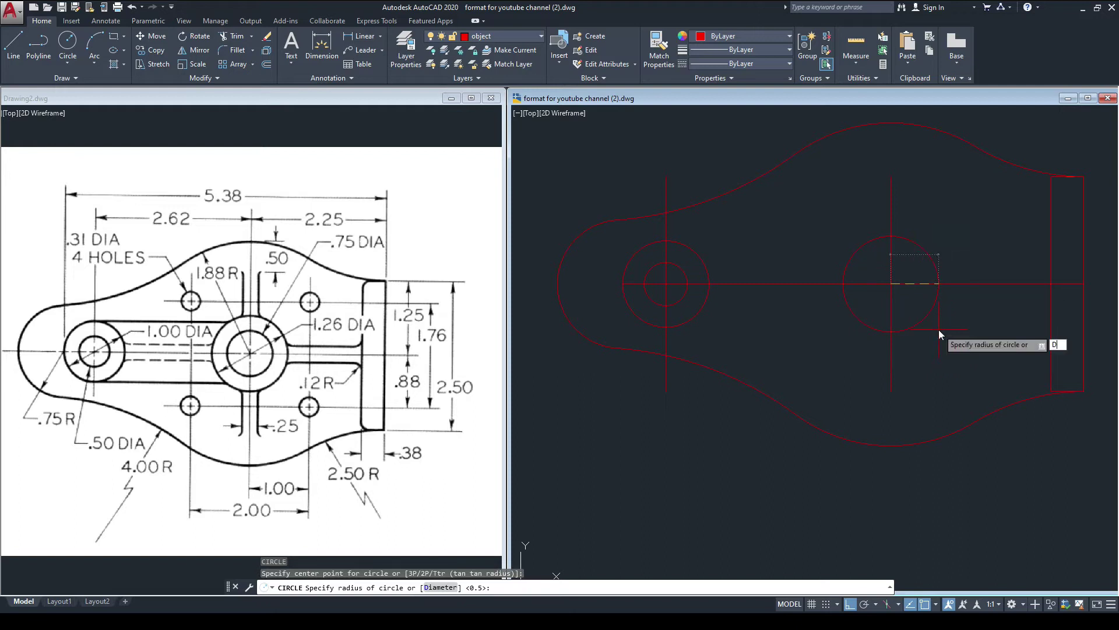
{"action": "key", "text": "Return"}
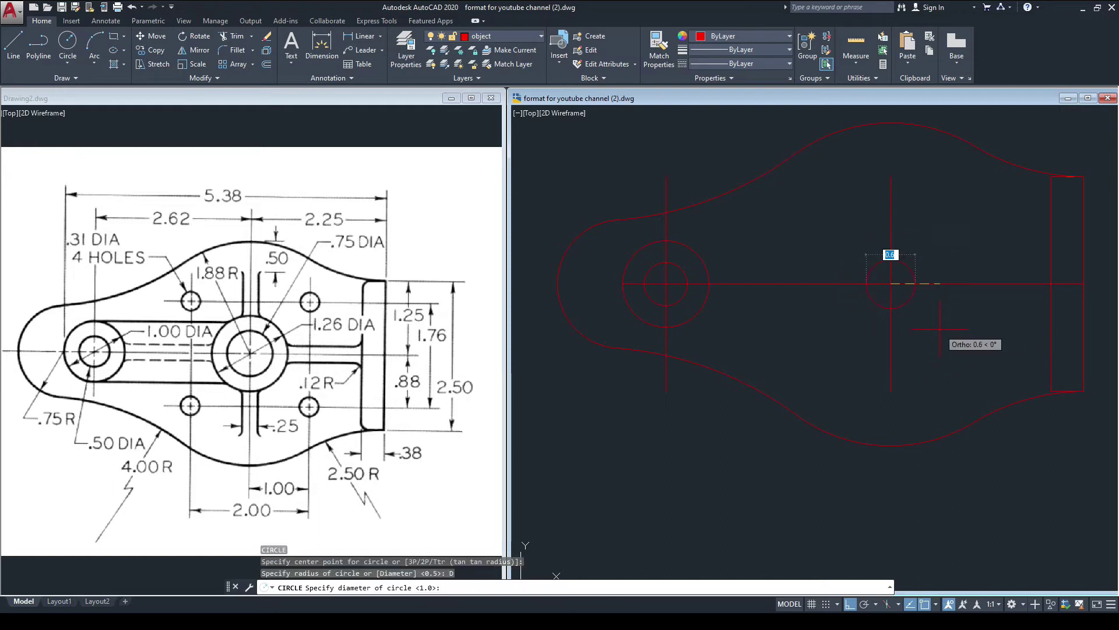
{"action": "type", "text": "1"}
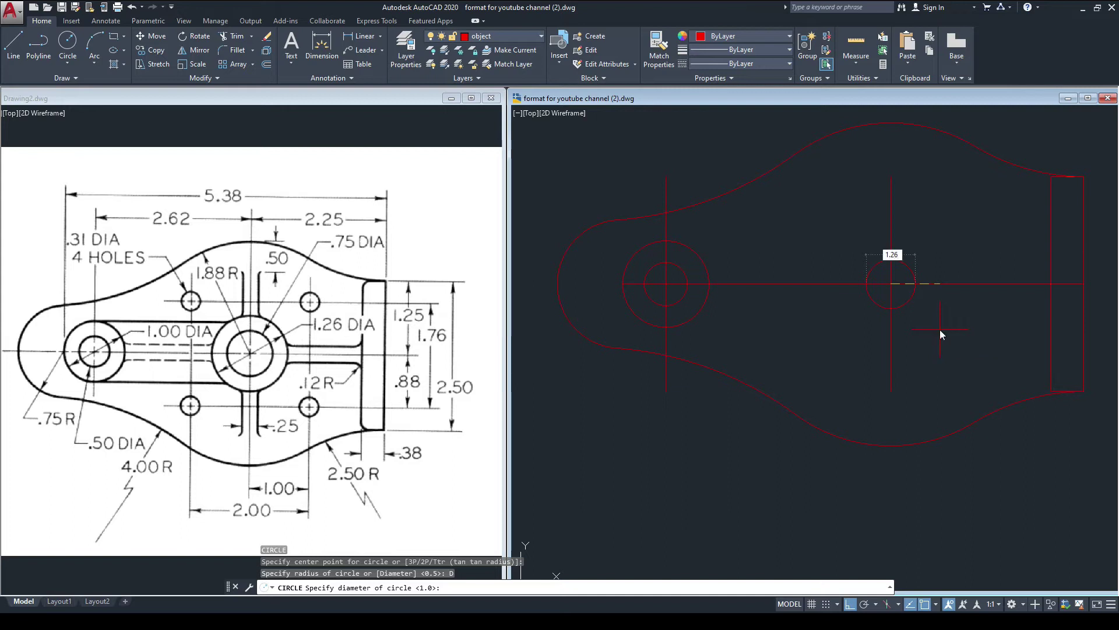
{"action": "key", "text": "Return"}
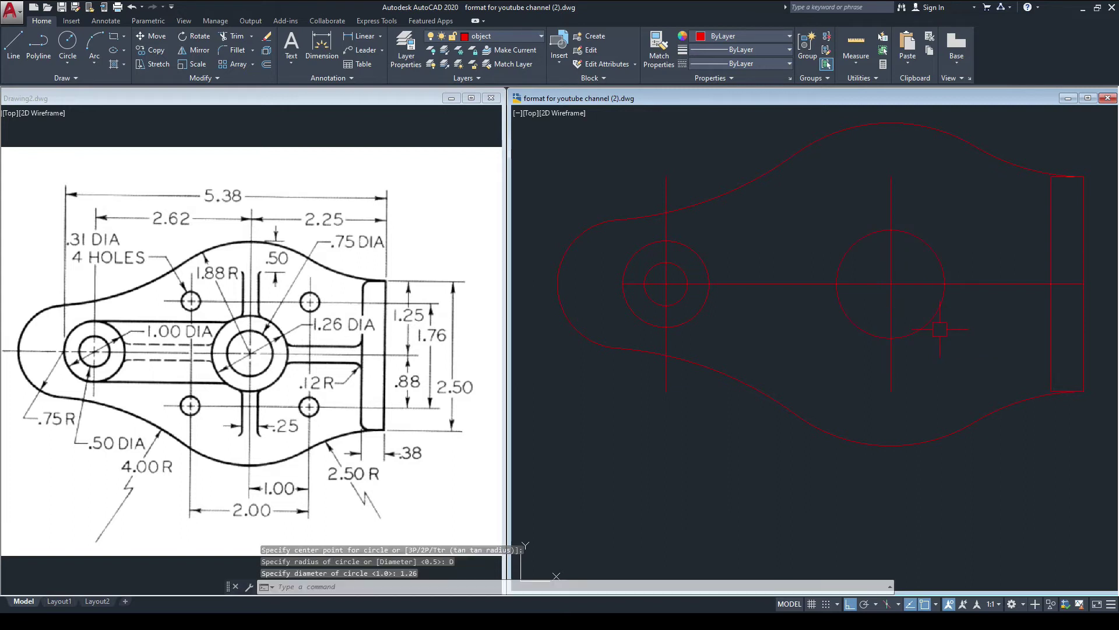
- Draw a .75-diameter circle concentric with the 1.26-diameter circle
{"action": "key", "text": "Return"}
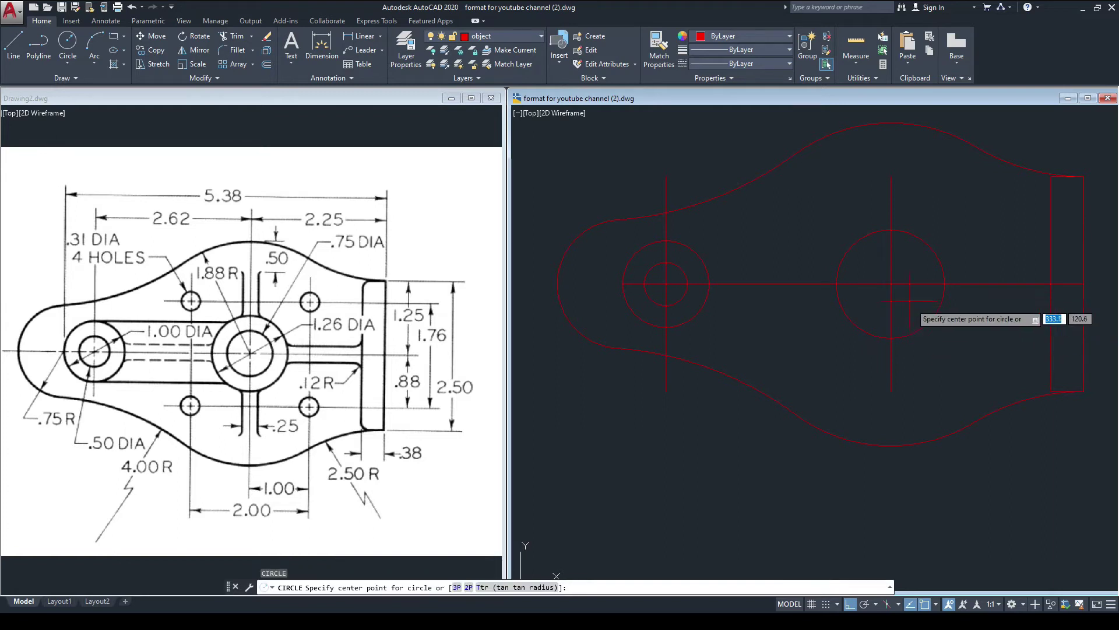
{"action": "left_click", "coordinate": [891, 284]}
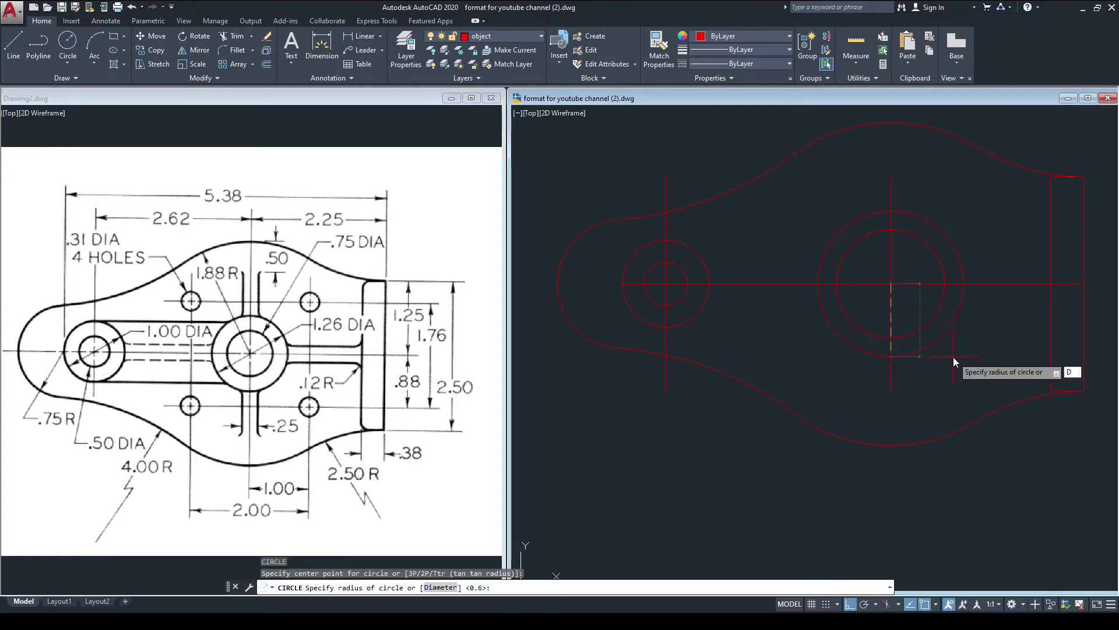
{"action": "type", "text": "D"}
{"action": "key", "text": "Return"}
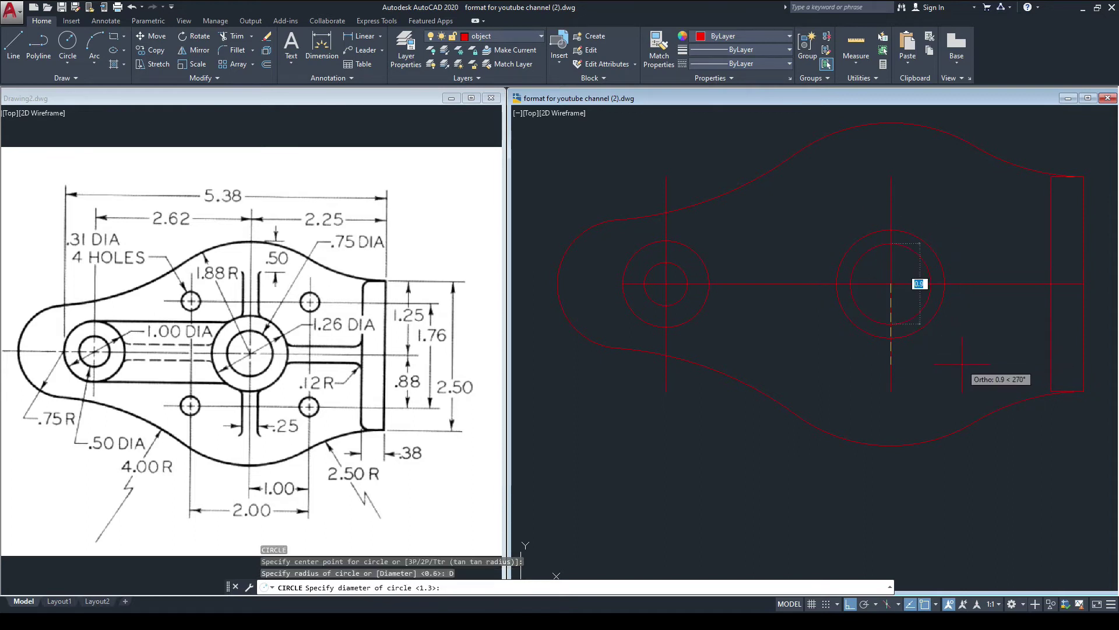
{"action": "key", "text": "BackSpace"}
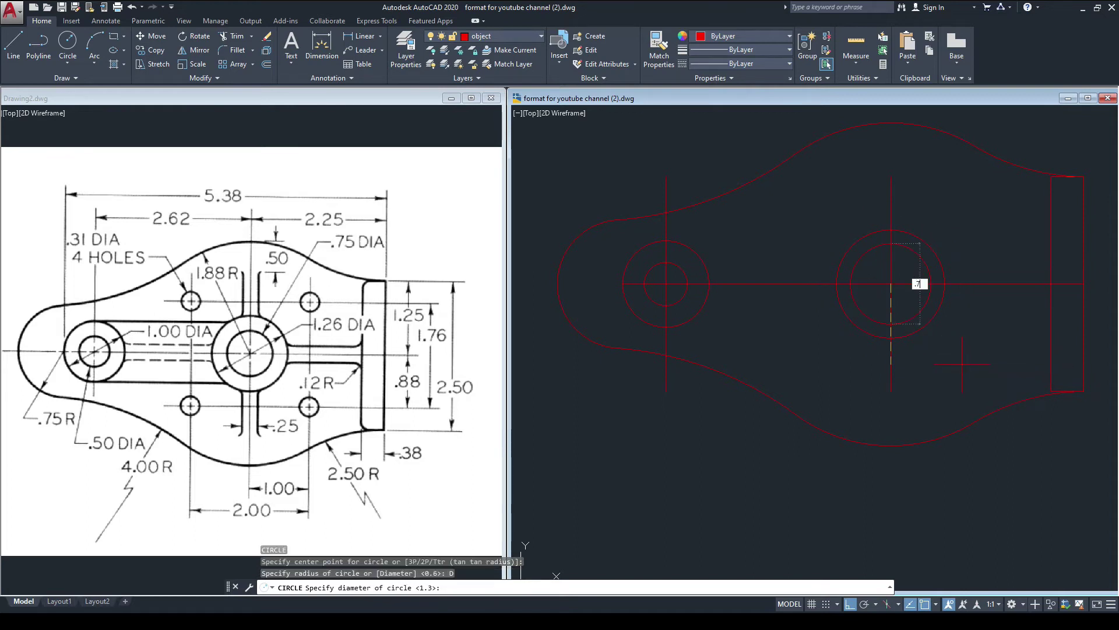
{"action": "key", "text": "Return"}
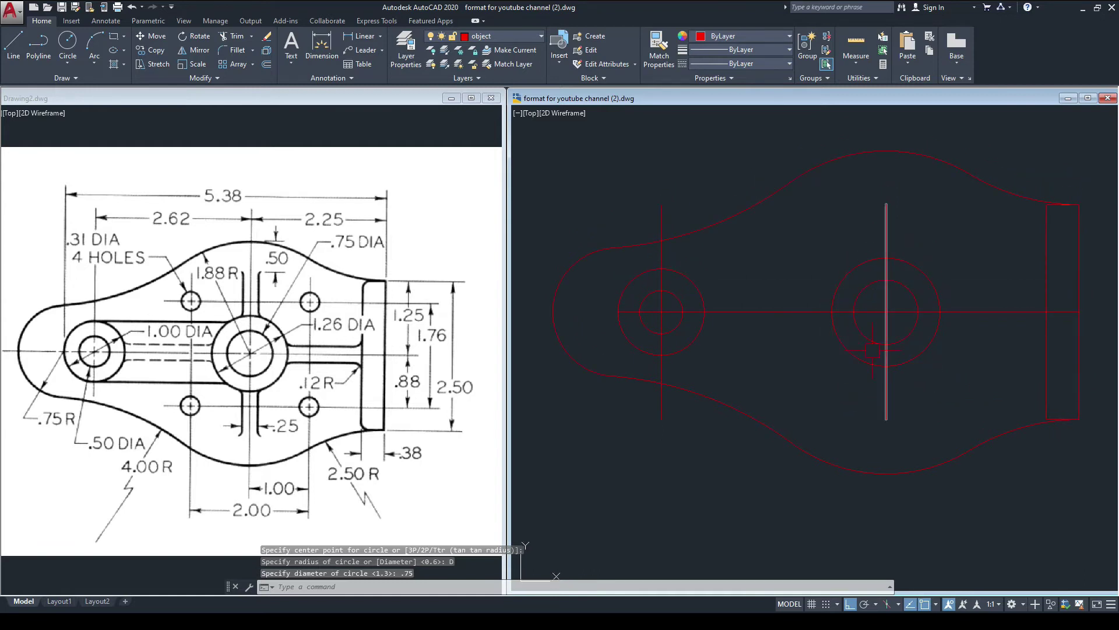
- Offset the horizontal centerline by .125 to both sides, above and below, to form the .25-wide horizontal rib
{"action": "middle_click_drag", "start_coordinate": [787, 350], "coordinate": [798, 361]}
{"action": "left_click", "coordinate": [228, 408]}
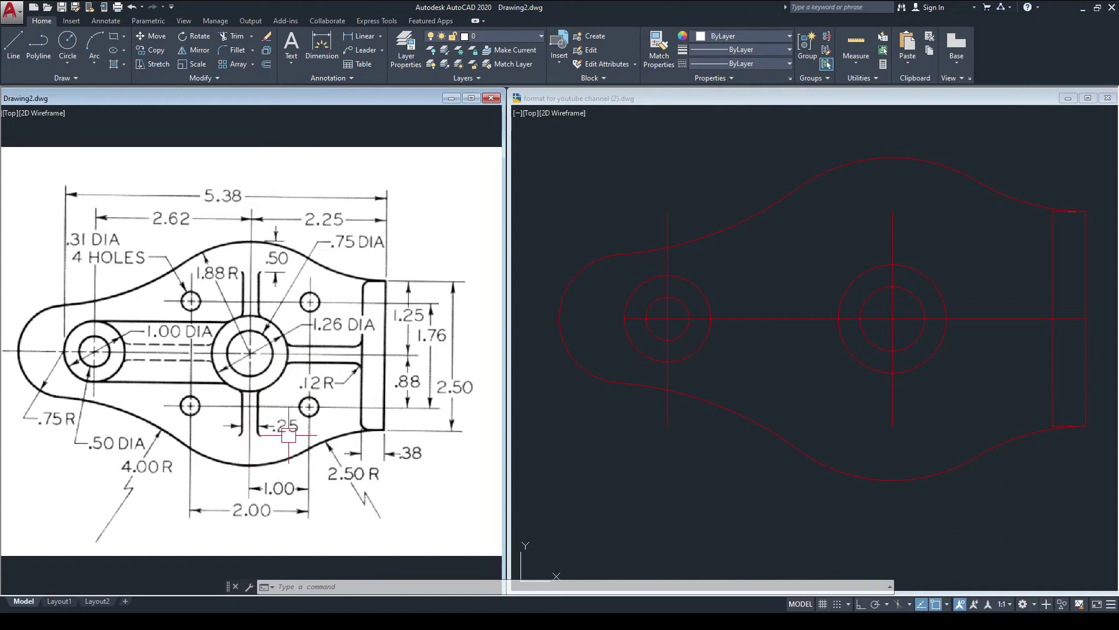
{"action": "left_click", "coordinate": [730, 361]}
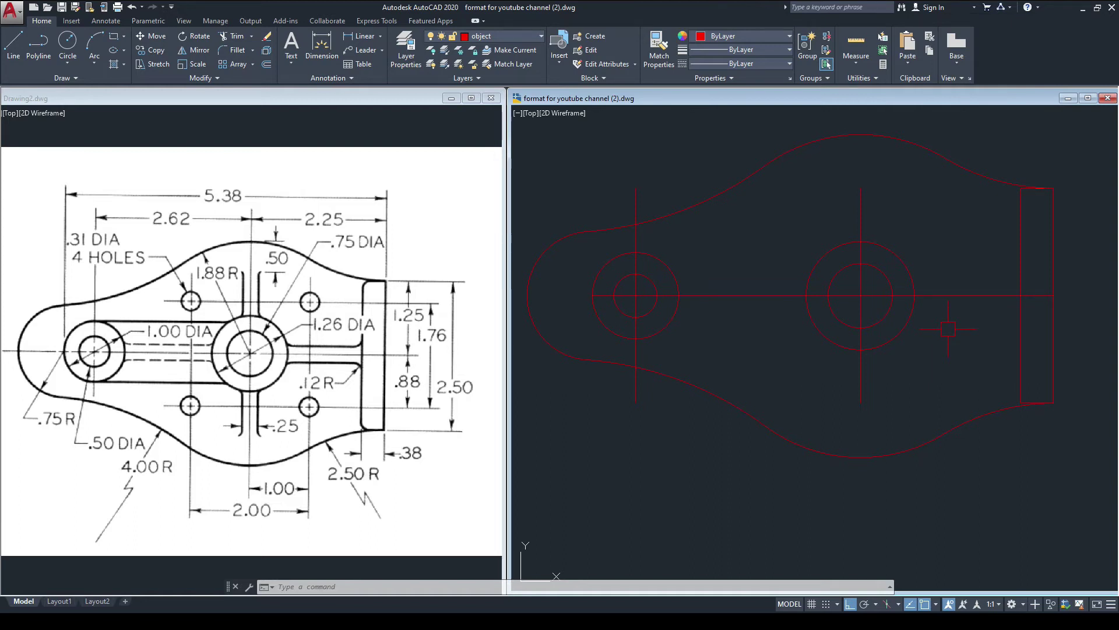
{"action": "key", "text": "Return"}
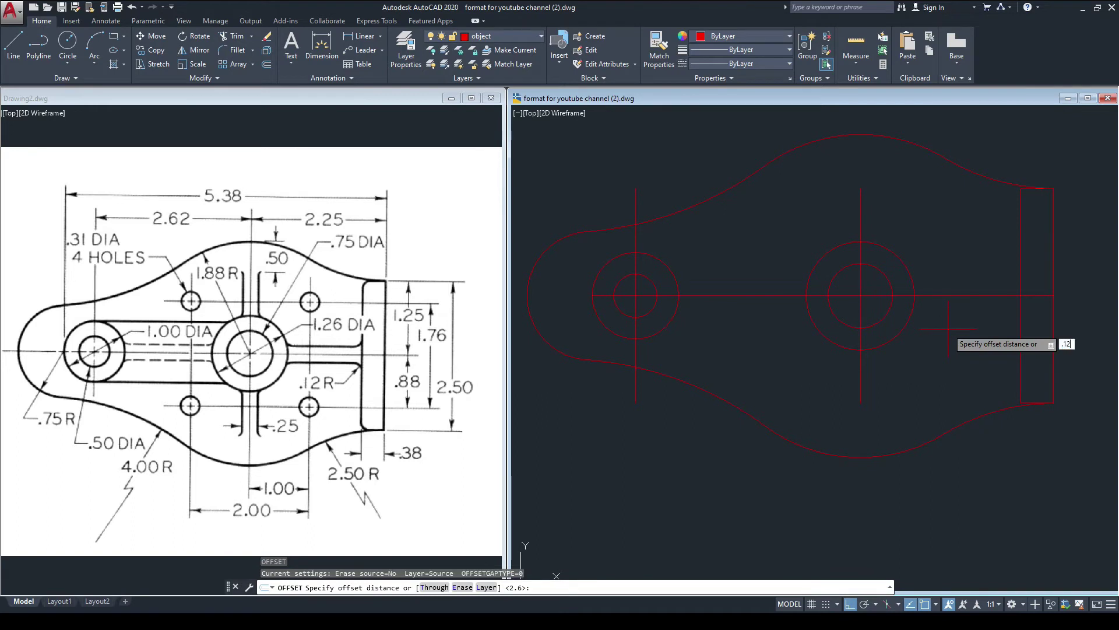
{"action": "key", "text": "Return"}
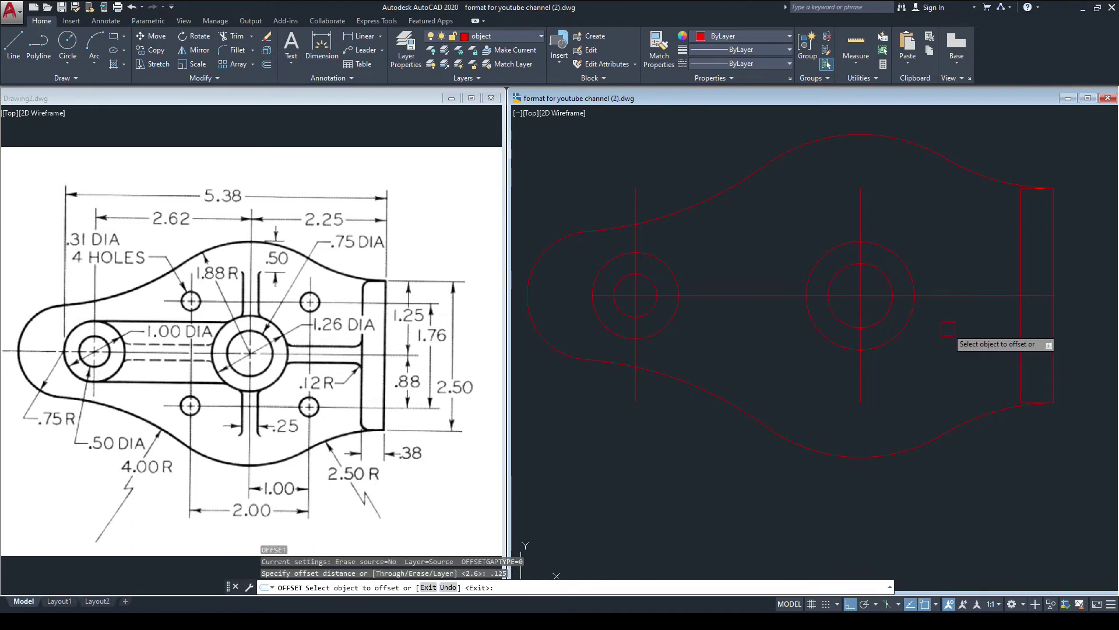
{"action": "left_click", "coordinate": [945, 295]}
{"action": "left_click", "coordinate": [946, 213]}
{"action": "left_click", "coordinate": [971, 295]}
{"action": "left_click", "coordinate": [968, 343]}
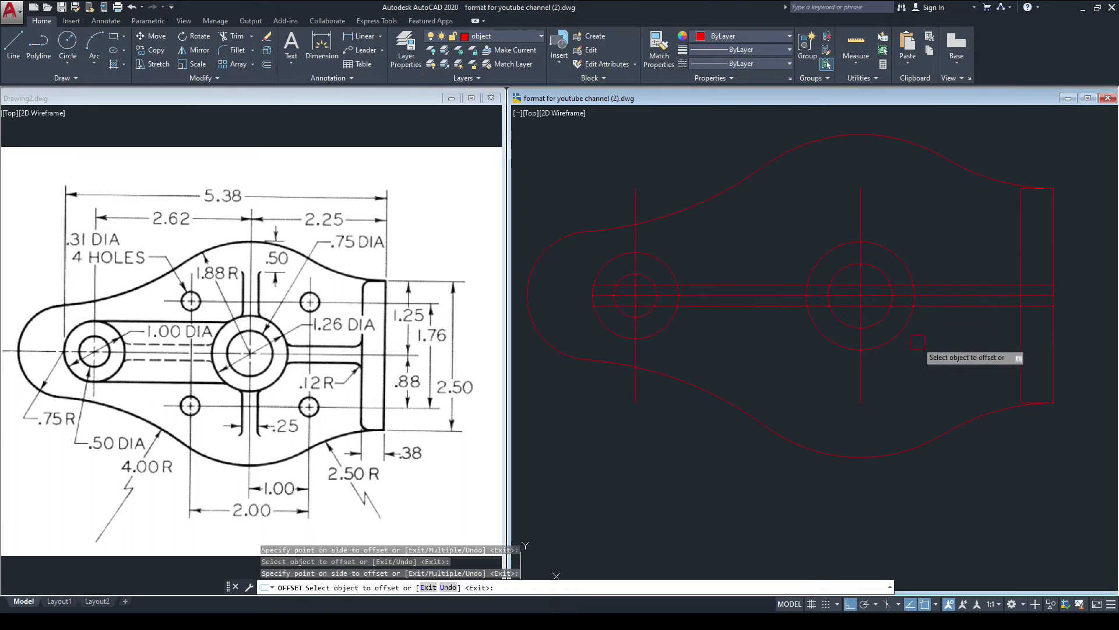
- Offset the middle vertical line by the same .125 distance to both sides for the vertical rib
{"action": "left_click", "coordinate": [862, 222]}
{"action": "left_click", "coordinate": [924, 213]}
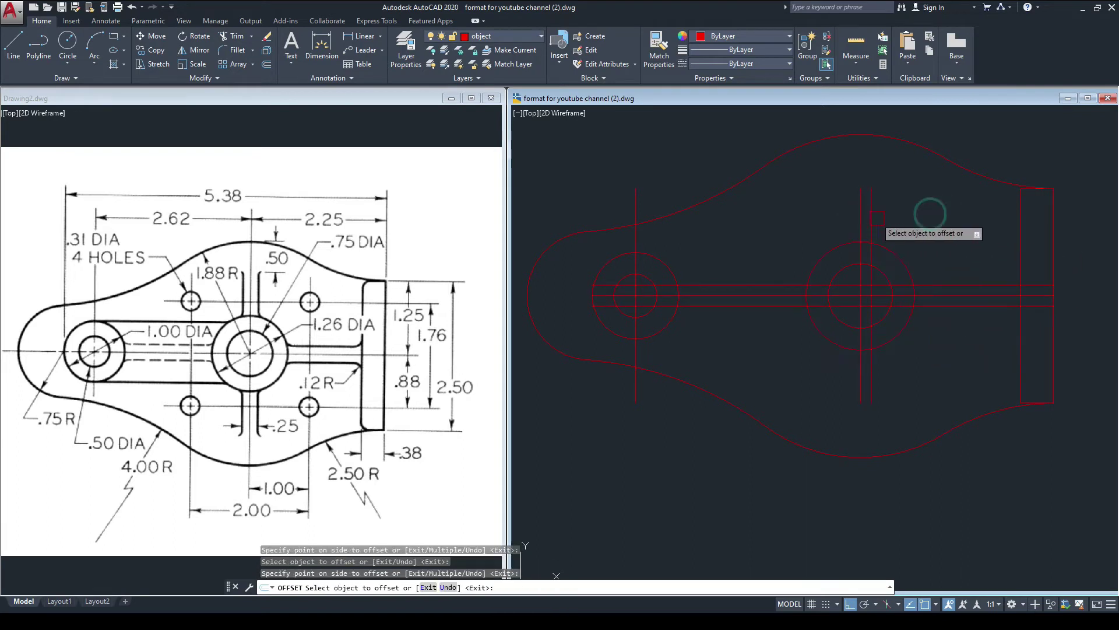
{"action": "left_click", "coordinate": [860, 216]}
{"action": "left_click", "coordinate": [750, 223]}
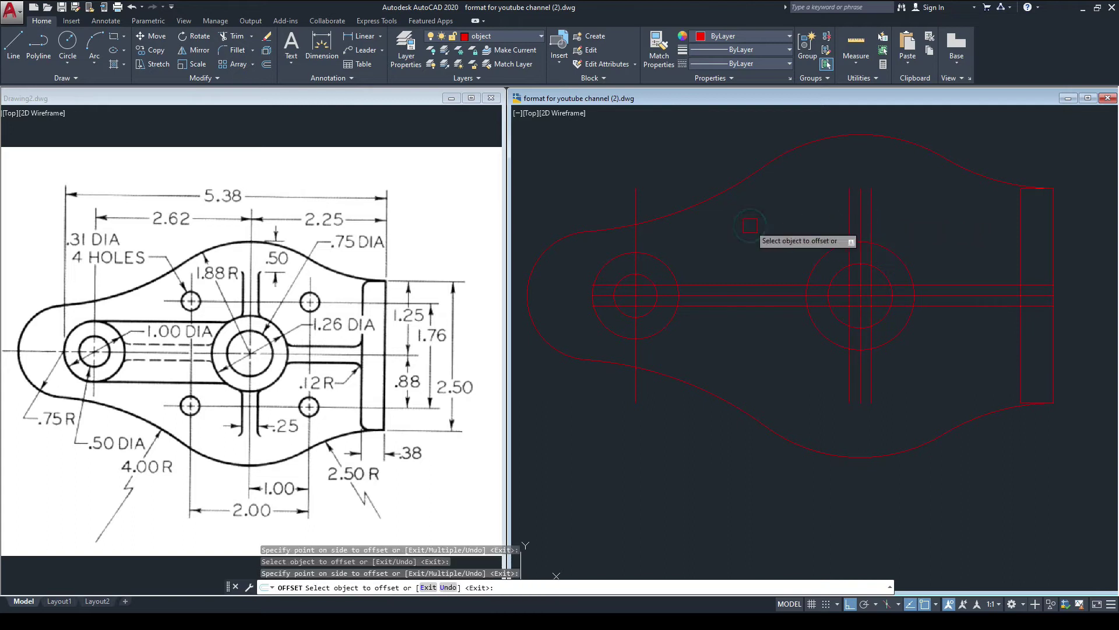
{"action": "key", "text": "Escape"}
{"action": "scroll", "coordinate": [882, 272], "scroll_direction": "up", "scroll_amount": 3}
{"action": "scroll", "coordinate": [824, 325], "scroll_direction": "down", "scroll_amount": 5}
{"action": "scroll", "coordinate": [814, 330], "scroll_direction": "up", "scroll_amount": 2}
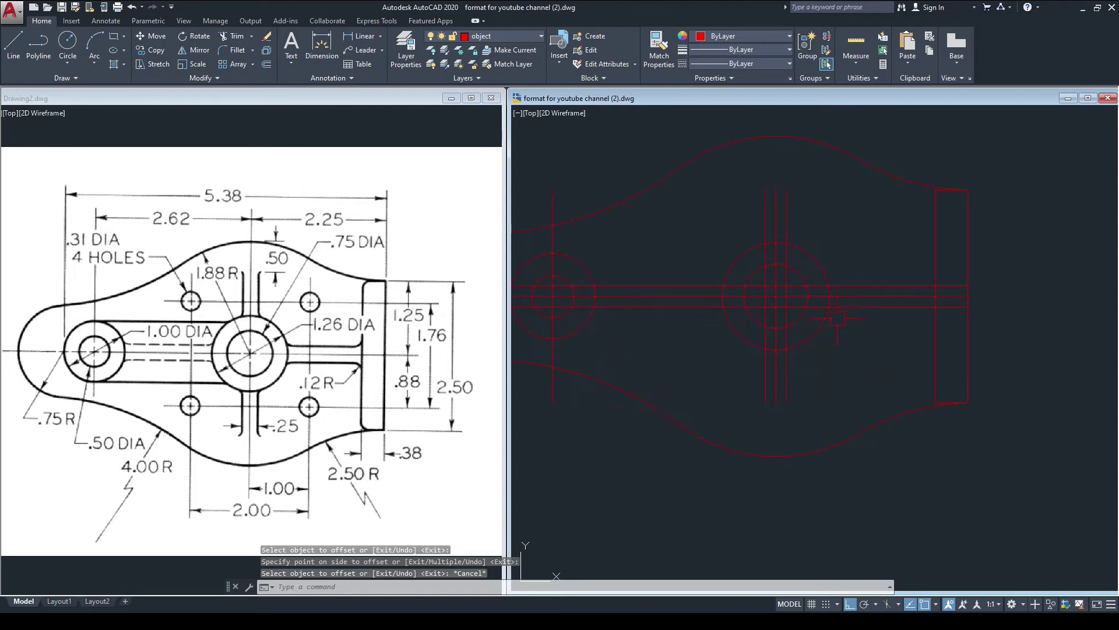
{"action": "middle_click_drag", "start_coordinate": [642, 364], "coordinate": [674, 362]}
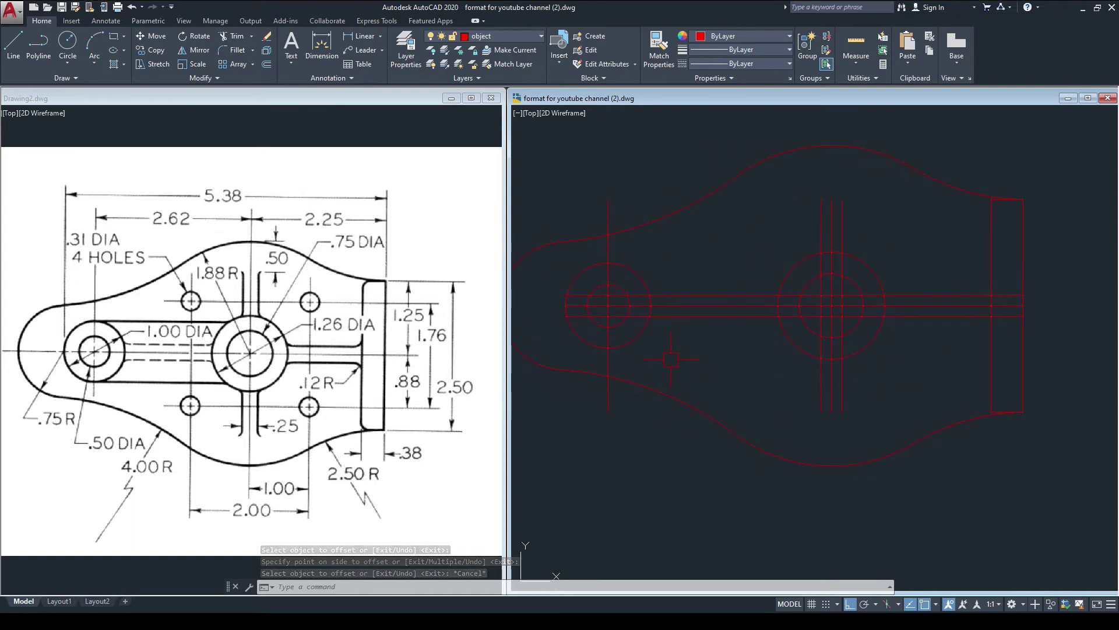
{"action": "scroll", "coordinate": [670, 359], "scroll_direction": "up", "scroll_amount": 2}
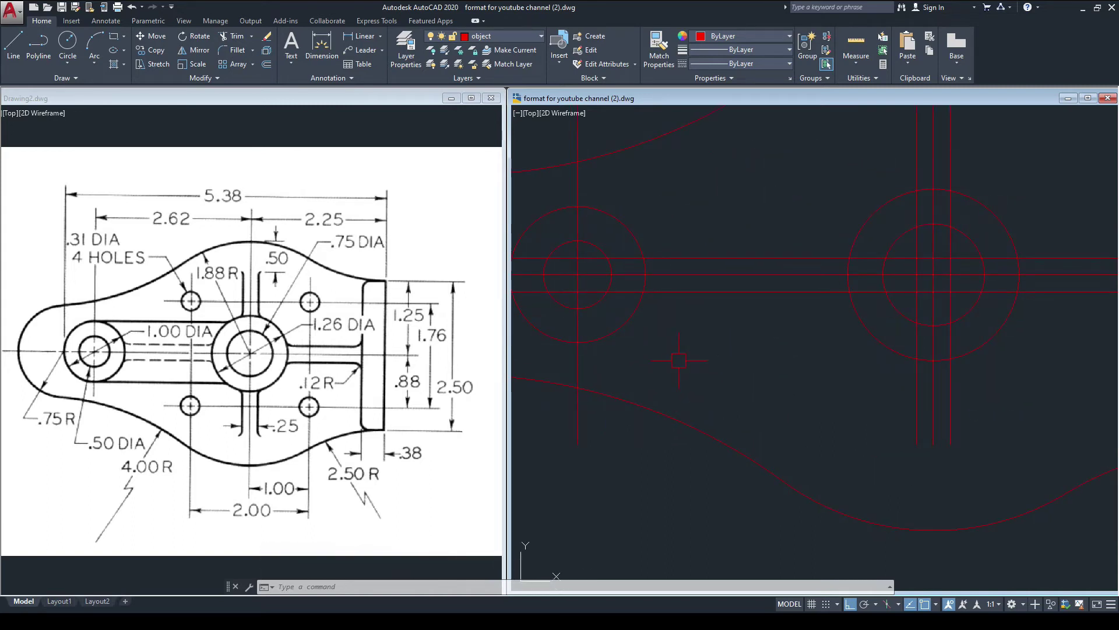
{"action": "right_click", "coordinate": [686, 379]}
{"action": "left_click", "coordinate": [714, 387]}
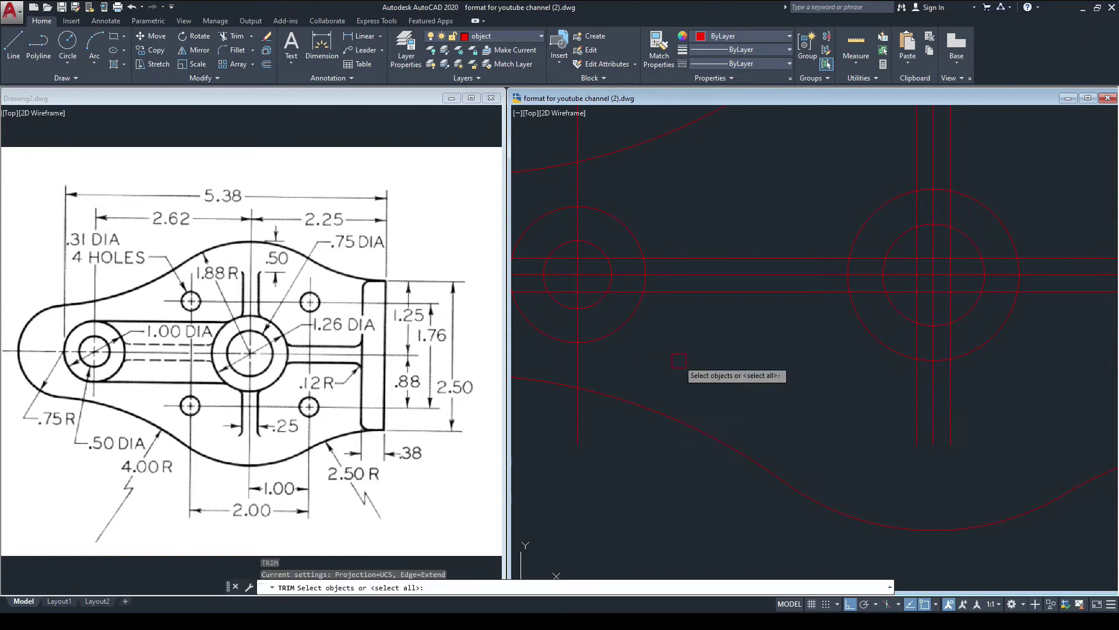
{"action": "scroll", "coordinate": [839, 283], "scroll_direction": "up", "scroll_amount": 4}
{"action": "left_click", "coordinate": [852, 283]}
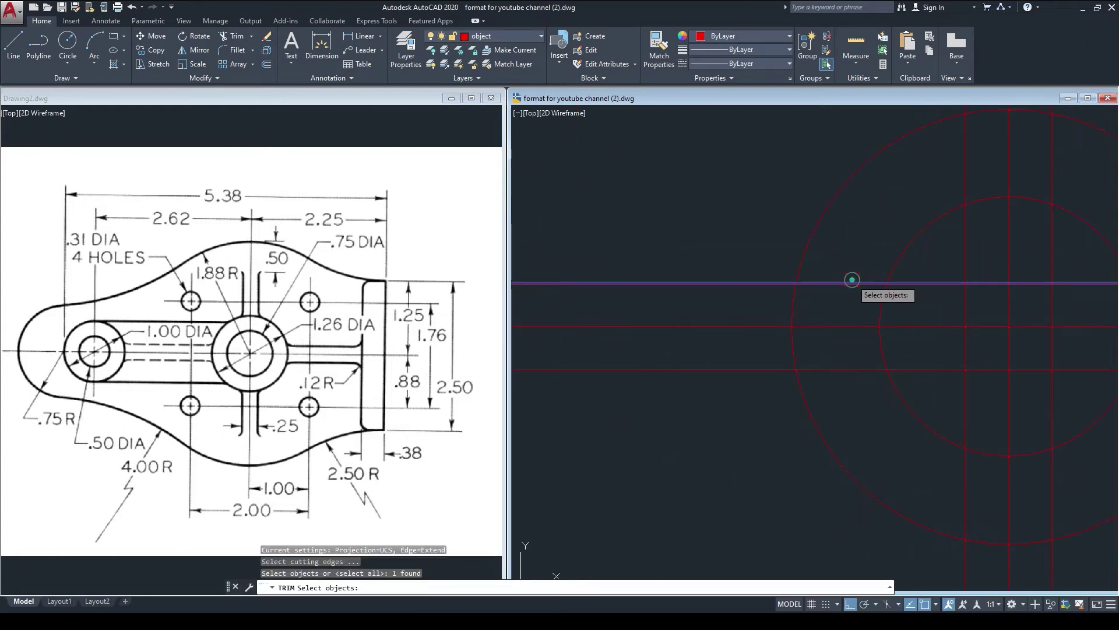
{"action": "key", "text": "Return"}
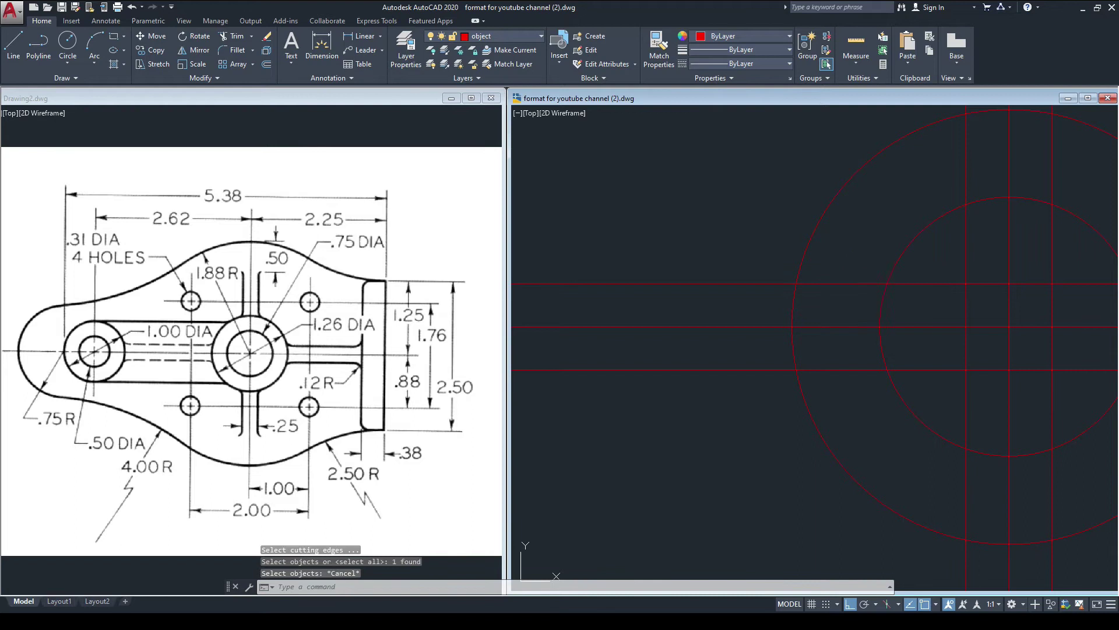
- Trim the two horizontal rib lines between the .75 and 1.26-diameter circles on both sides of the central boss
{"action": "left_click", "coordinate": [852, 280]}
{"action": "scroll", "coordinate": [695, 350], "scroll_direction": "down", "scroll_amount": 2}
{"action": "middle_click_drag", "start_coordinate": [923, 347], "coordinate": [833, 341]}
{"action": "left_click", "coordinate": [901, 305]}
{"action": "left_click", "coordinate": [907, 360]}
- Trim the ends of the two horizontal rib lines inside the narrow strip at the plate's right end
{"action": "scroll", "coordinate": [760, 345], "scroll_direction": "down", "scroll_amount": 4}
{"action": "middle_click_drag", "start_coordinate": [896, 377], "coordinate": [842, 387]}
{"action": "scroll", "coordinate": [901, 358], "scroll_direction": "up", "scroll_amount": 6}
{"action": "left_click", "coordinate": [901, 296]}
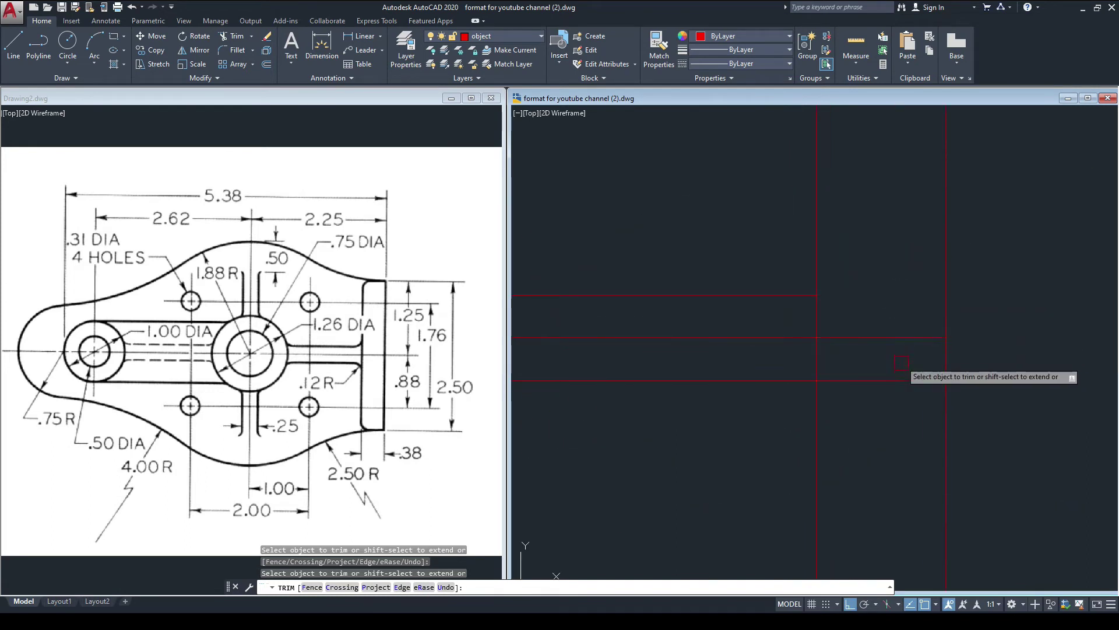
{"action": "left_click", "coordinate": [900, 381]}
- Trim the two vertical rib lines between the .75 and 1.26-diameter circles, above and below the central hole
{"action": "scroll", "coordinate": [914, 364], "scroll_direction": "down", "scroll_amount": 6}
{"action": "scroll", "coordinate": [720, 318], "scroll_direction": "up", "scroll_amount": 4}
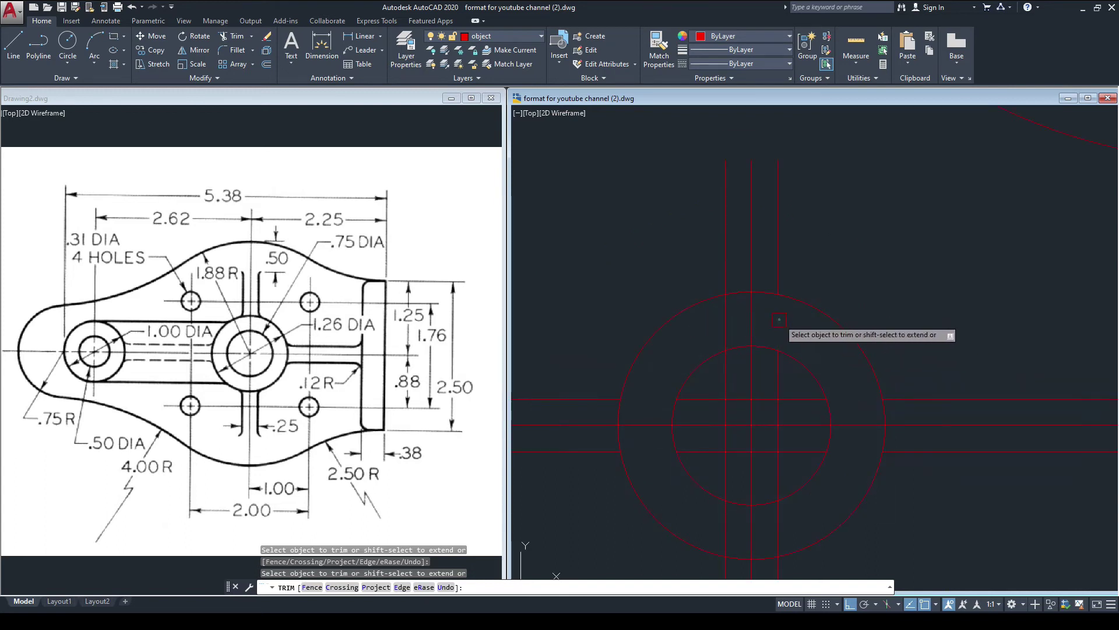
{"action": "left_click", "coordinate": [718, 325]}
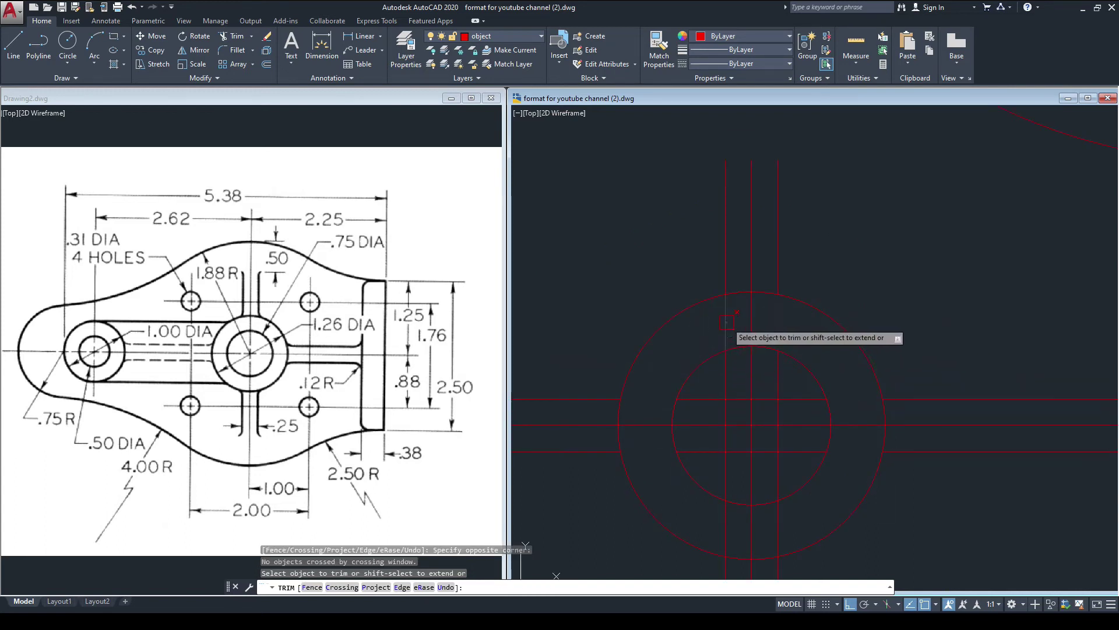
{"action": "scroll", "coordinate": [812, 282], "scroll_direction": "down", "scroll_amount": 2}
{"action": "scroll", "coordinate": [814, 377], "scroll_direction": "up", "scroll_amount": 2}
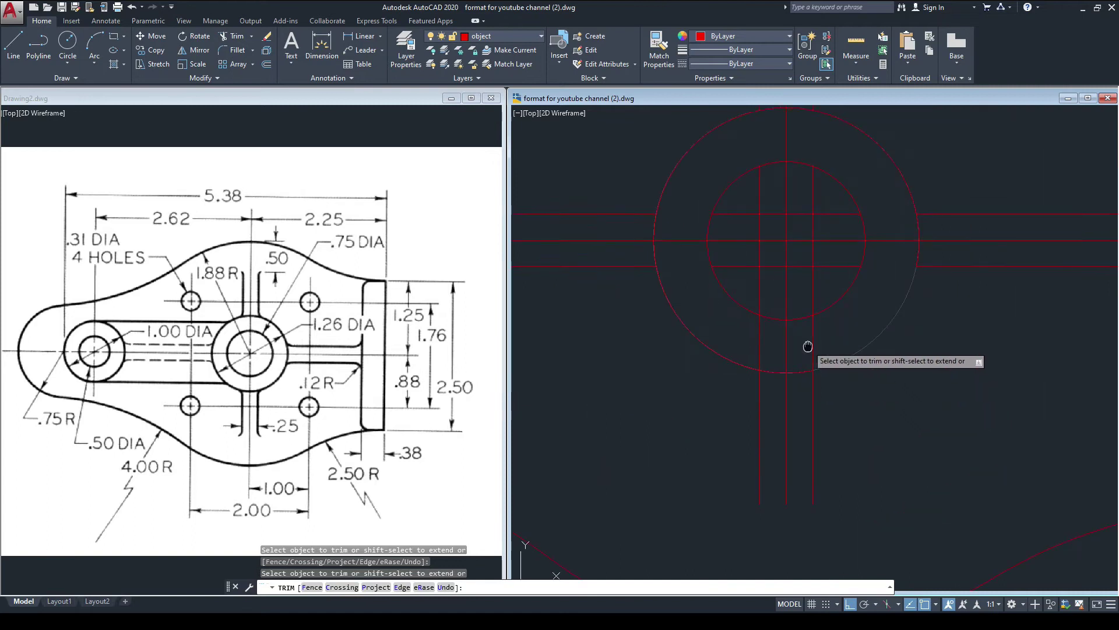
{"action": "left_click", "coordinate": [778, 383]}
{"action": "scroll", "coordinate": [835, 353], "scroll_direction": "down", "scroll_amount": 2}
{"action": "middle_click_drag", "start_coordinate": [833, 354], "coordinate": [942, 362]}
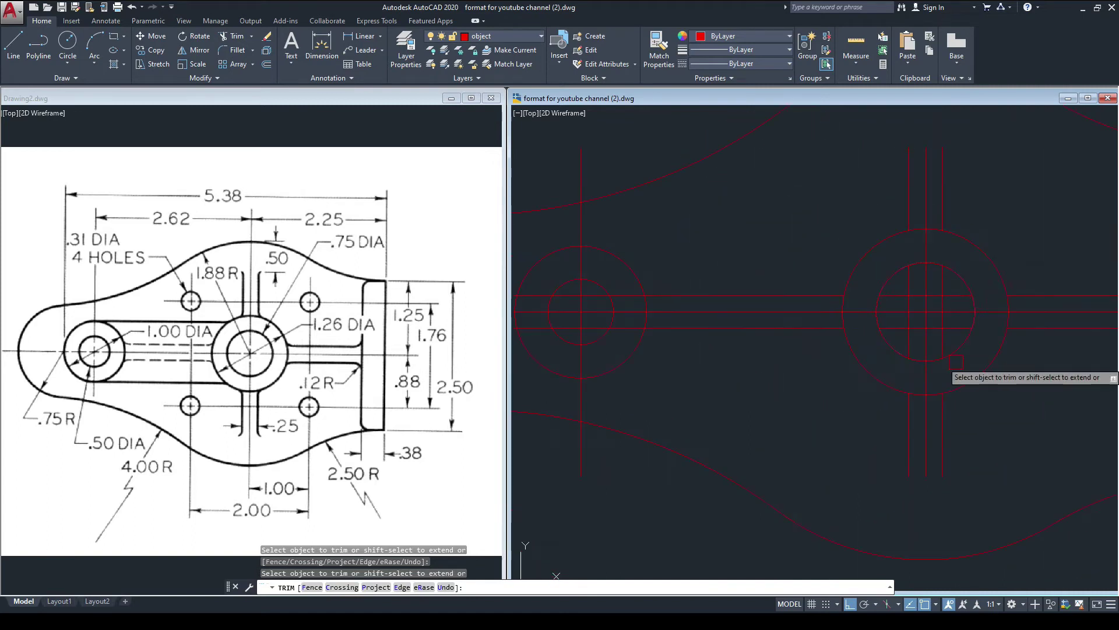
- Trim the two horizontal rib lines between the 0.5 and 1-diameter circles on the right side of the left boss
{"action": "middle_click_drag", "start_coordinate": [660, 380], "coordinate": [801, 404]}
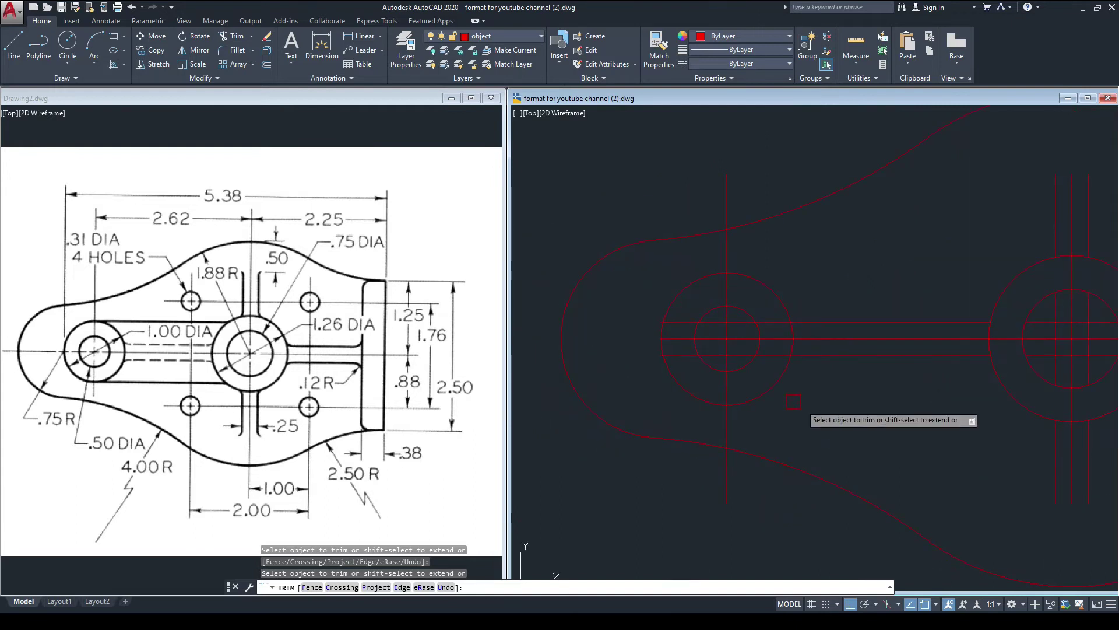
{"action": "left_click", "coordinate": [768, 322]}
{"action": "left_click", "coordinate": [765, 354]}
{"action": "key", "text": "Escape"}
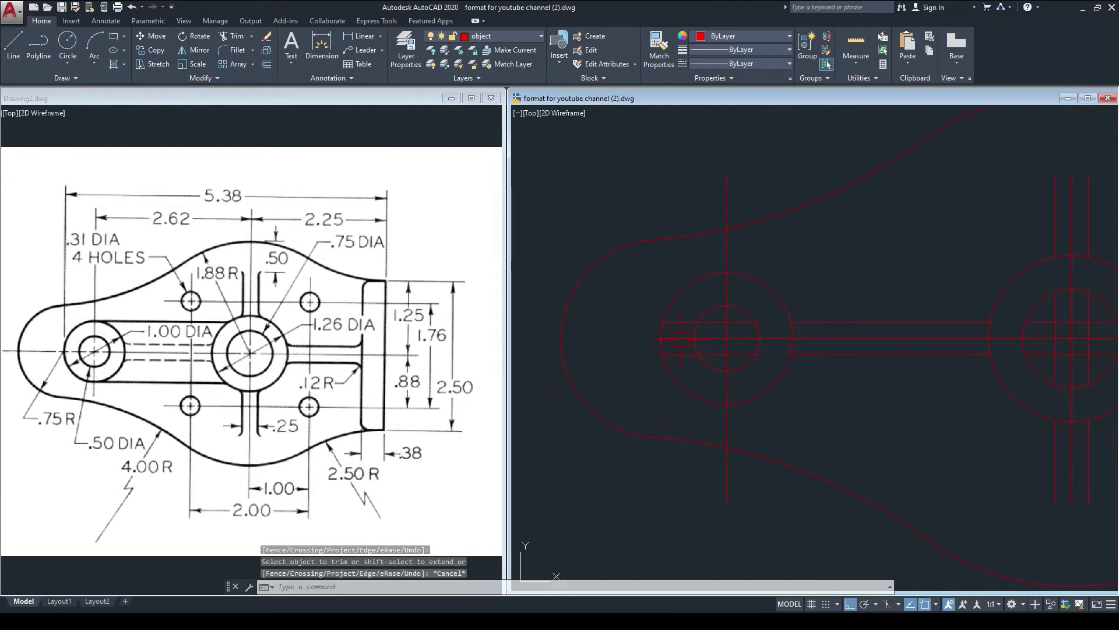
- Erase the six leftover rib line segments inside the left boss and inside the central .75-diameter circle
{"action": "left_click", "coordinate": [682, 320]}
{"action": "left_click", "coordinate": [682, 354]}
{"action": "scroll", "coordinate": [725, 367], "scroll_direction": "down", "scroll_amount": 4}
{"action": "middle_click_drag", "start_coordinate": [757, 365], "coordinate": [684, 363]}
{"action": "scroll", "coordinate": [792, 336], "scroll_direction": "up", "scroll_amount": 8}
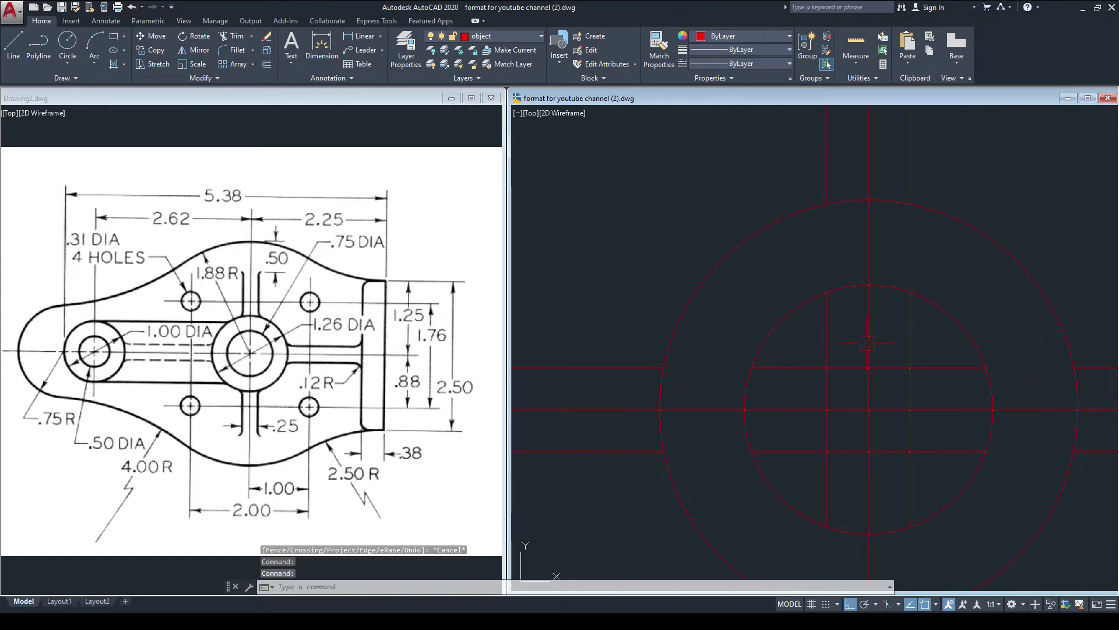
{"action": "left_click", "coordinate": [909, 341]}
{"action": "left_click", "coordinate": [827, 327]}
{"action": "scroll", "coordinate": [723, 306], "scroll_direction": "down", "scroll_amount": 4}
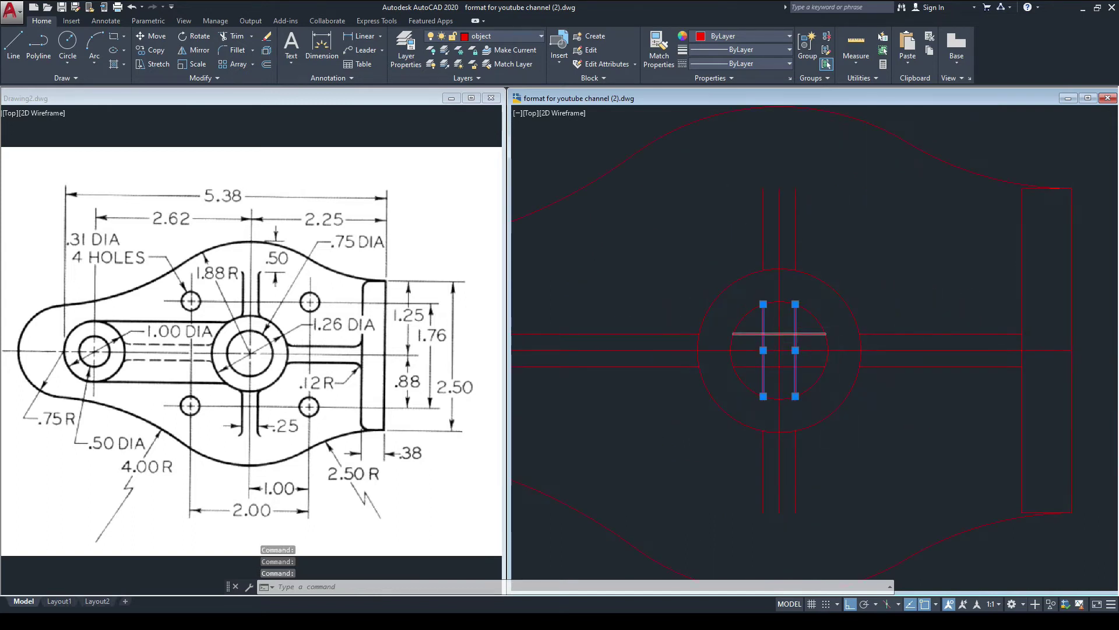
{"action": "scroll", "coordinate": [795, 336], "scroll_direction": "up", "scroll_amount": 4}
{"action": "left_click", "coordinate": [826, 327]}
{"action": "left_click", "coordinate": [846, 411]}
{"action": "scroll", "coordinate": [689, 318], "scroll_direction": "down", "scroll_amount": 4}
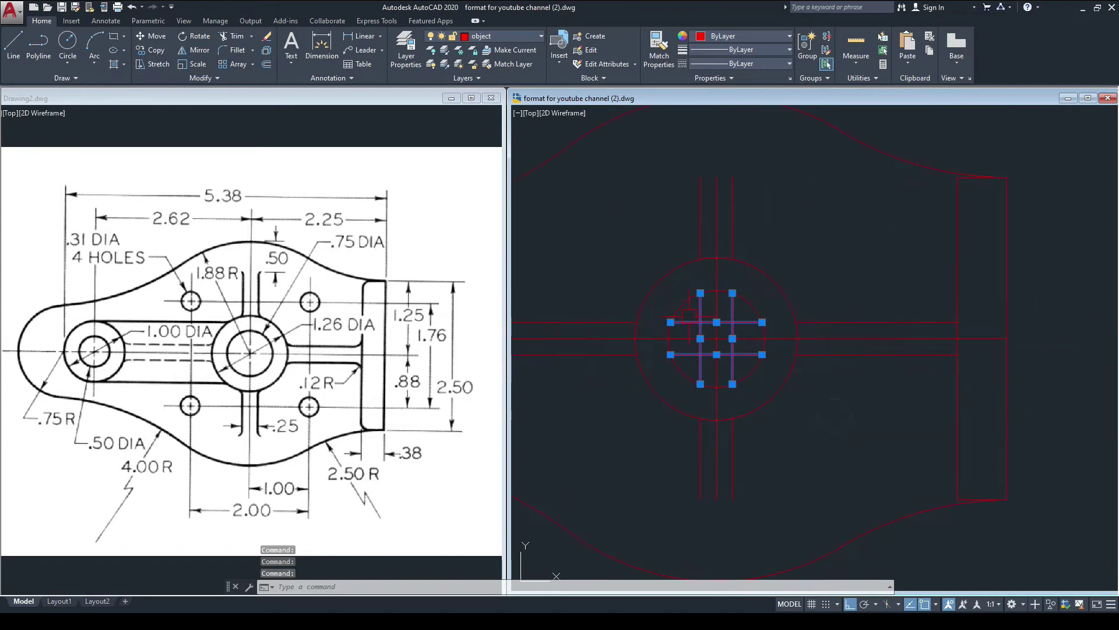
{"action": "scroll", "coordinate": [896, 378], "scroll_direction": "down", "scroll_amount": 2}
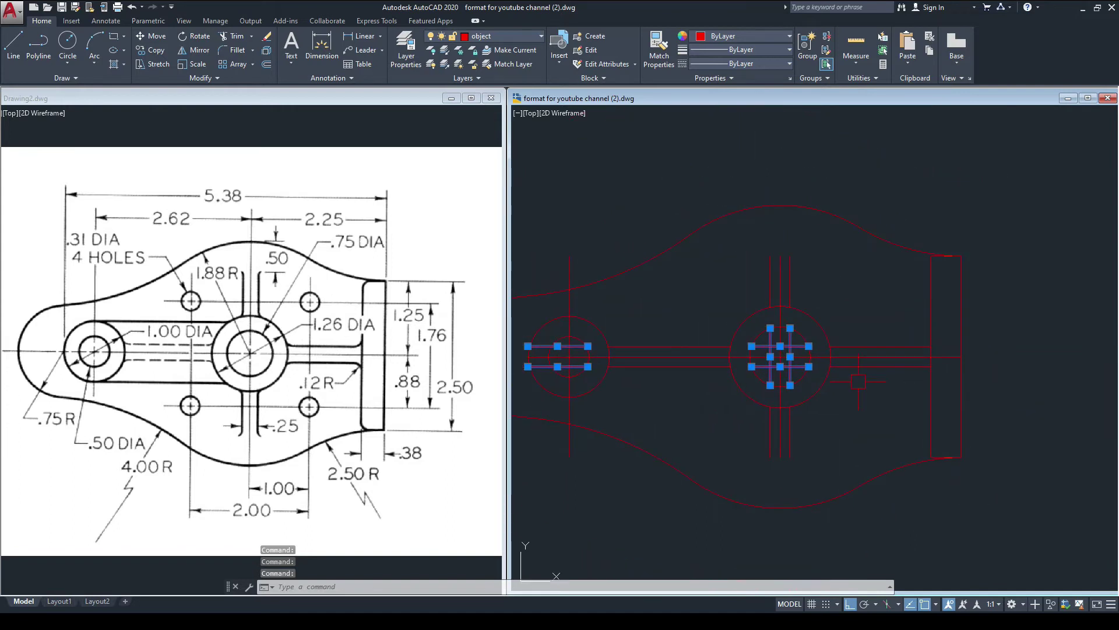
{"action": "key", "text": "Return"}
{"action": "middle_click_drag", "start_coordinate": [859, 381], "coordinate": [901, 397]}
{"action": "middle_click_drag", "start_coordinate": [749, 392], "coordinate": [792, 373]}
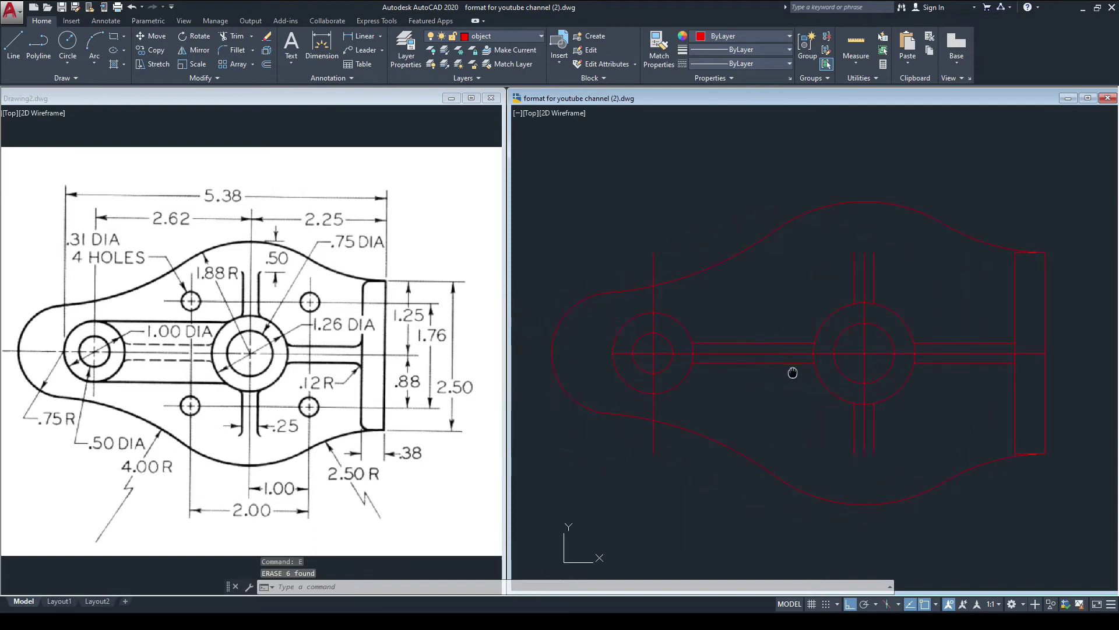
{"action": "middle_click_drag", "start_coordinate": [963, 370], "coordinate": [937, 371]}
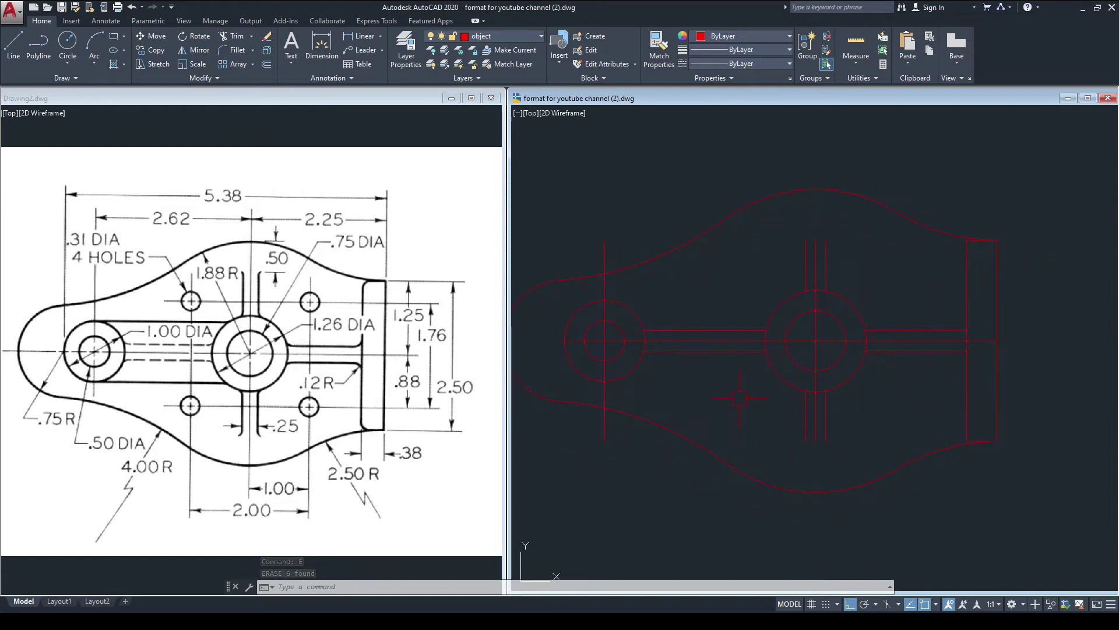
- Draw a horizontal line from the top quadrant of the left boss's outer circle to the right, past the central boss
{"action": "left_click", "coordinate": [69, 395]}
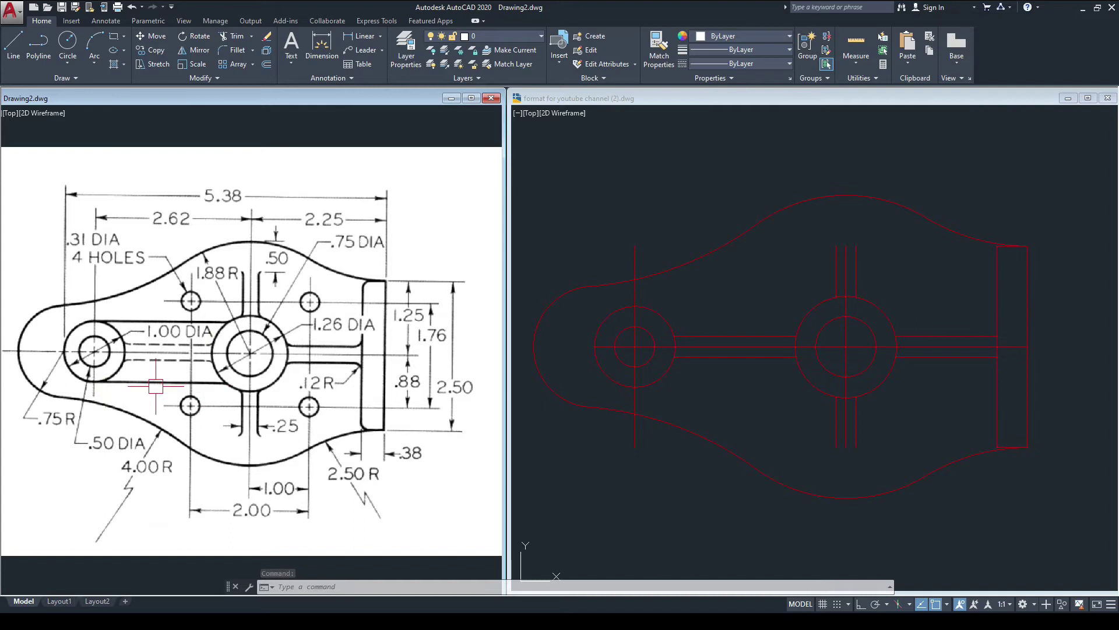
{"action": "left_click", "coordinate": [675, 301]}
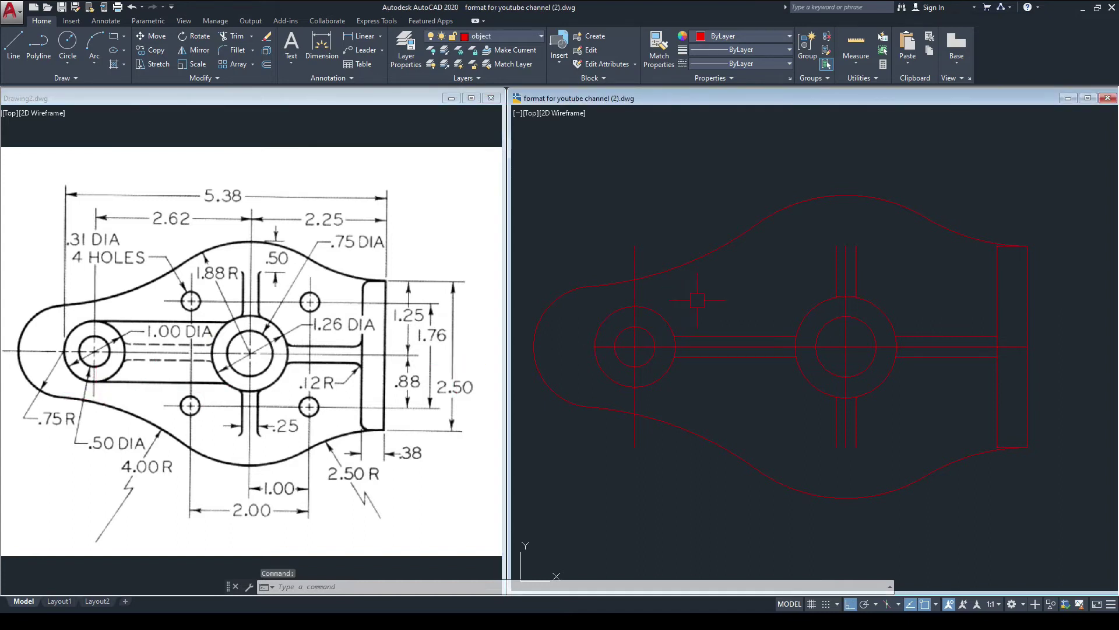
{"action": "type", "text": "l"}
{"action": "key", "text": "Return"}
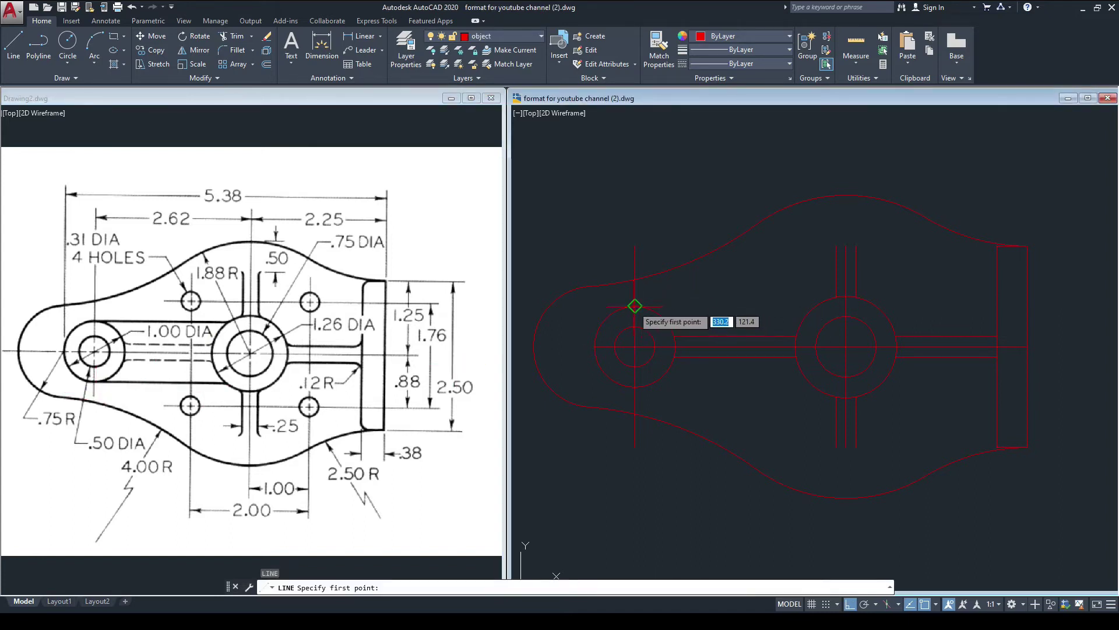
{"action": "left_click", "coordinate": [635, 306]}
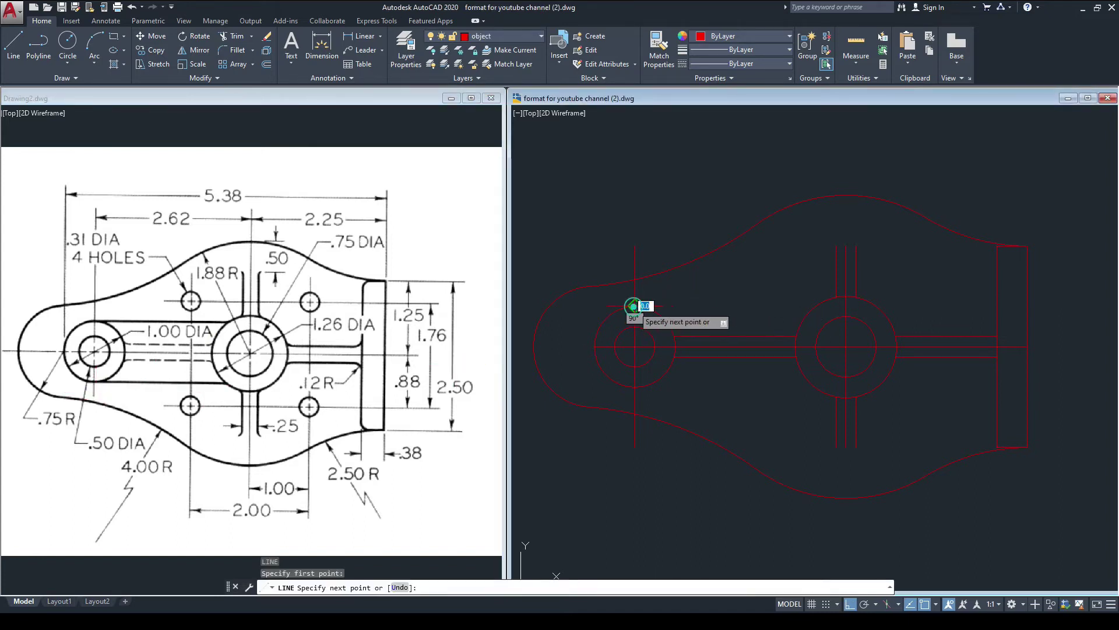
{"action": "left_click", "coordinate": [930, 286]}
{"action": "key", "text": "Escape"}
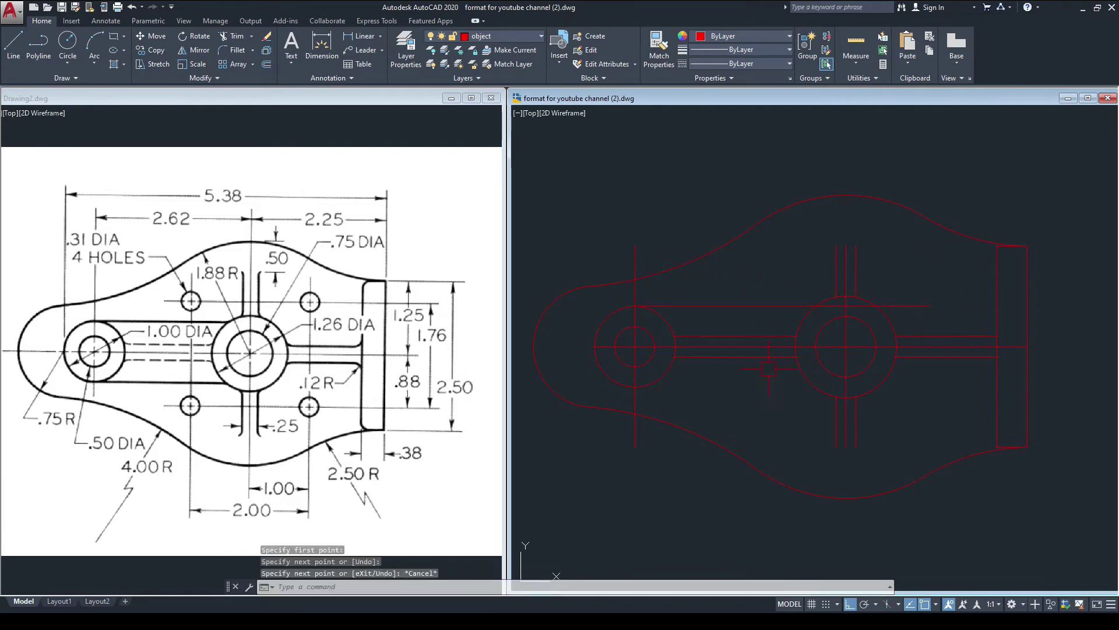
- Draw a horizontal line from the bottom quadrant of the left boss's outer circle to the right, past the central boss
{"action": "type", "text": "l"}
{"action": "key", "text": "Return"}
{"action": "left_click", "coordinate": [635, 386]}
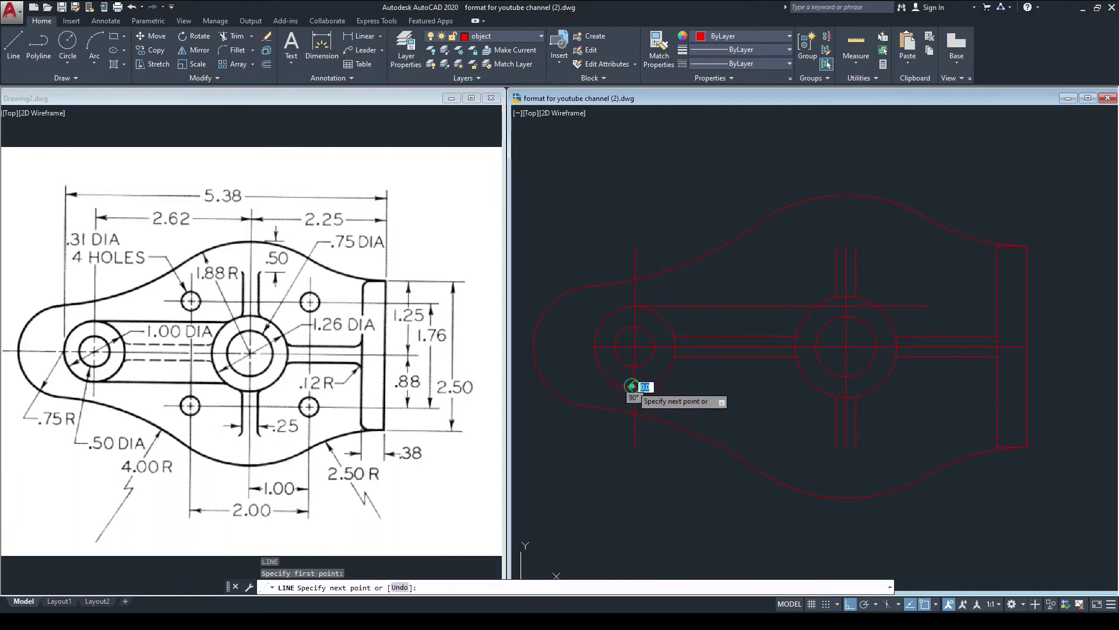
{"action": "left_click", "coordinate": [925, 378]}
{"action": "key", "text": "Escape"}
{"action": "middle_click_drag", "start_coordinate": [925, 406], "coordinate": [909, 405]}
- Trim the two new horizontal lines between the 1.26-diameter circle's left edge and the left vertical rib line
{"action": "scroll", "coordinate": [802, 334], "scroll_direction": "up", "scroll_amount": 4}
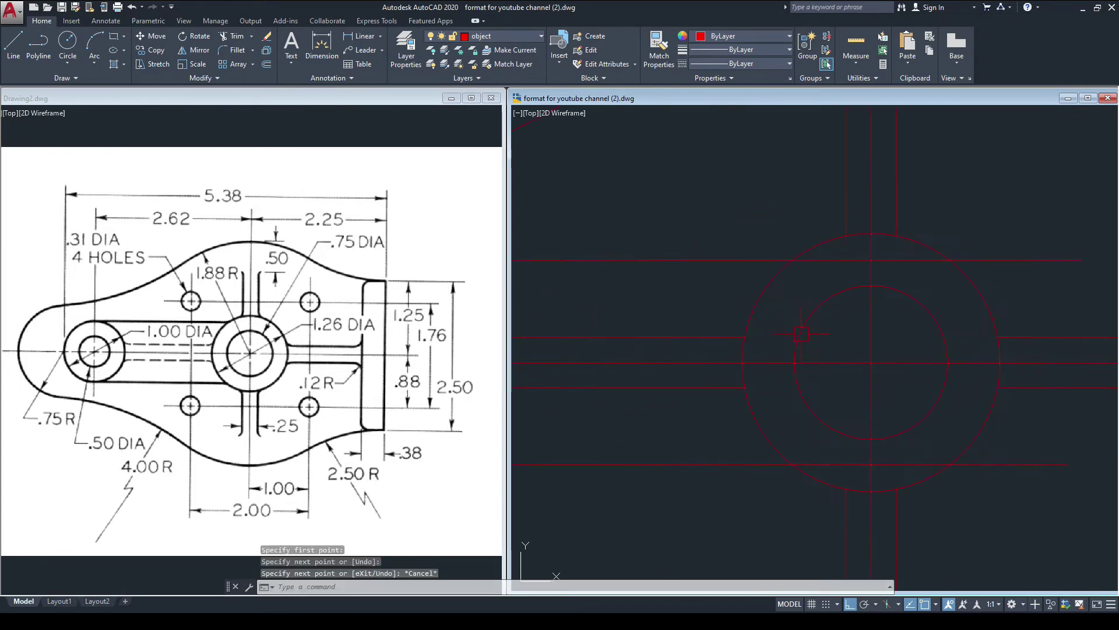
{"action": "type", "text": "tr"}
{"action": "key", "text": "Return"}
{"action": "key", "text": "Return"}
{"action": "left_click", "coordinate": [821, 260]}
{"action": "left_click", "coordinate": [822, 464]}
{"action": "key", "text": "Escape"}
- Erase the two leftover horizontal line pieces that cross the right half of the central boss
{"action": "left_click", "coordinate": [923, 464]}
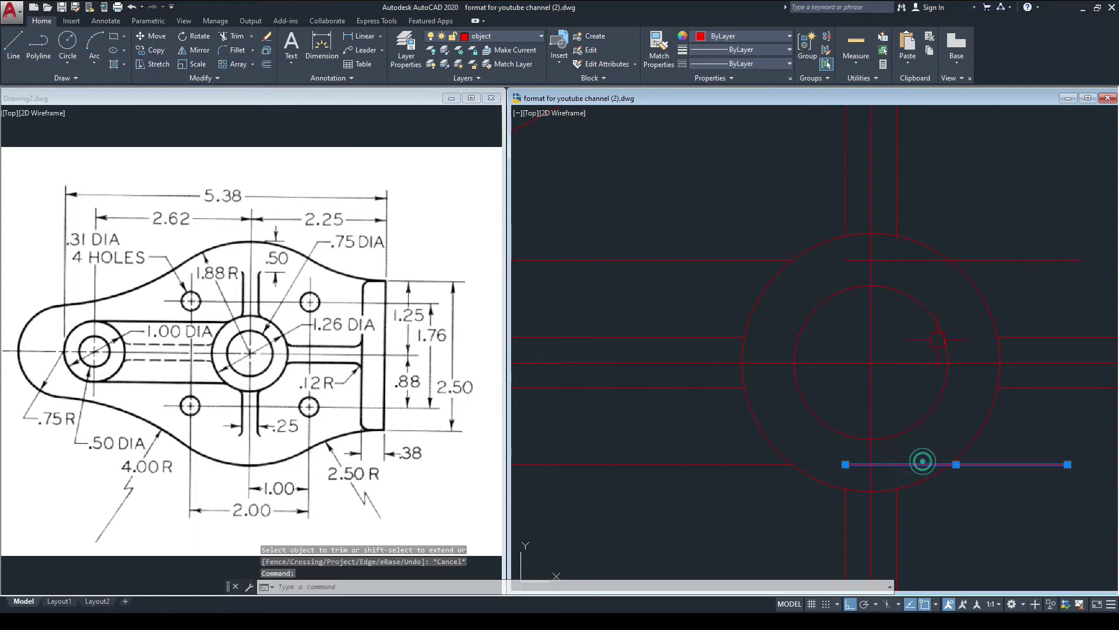
{"action": "left_click", "coordinate": [928, 260]}
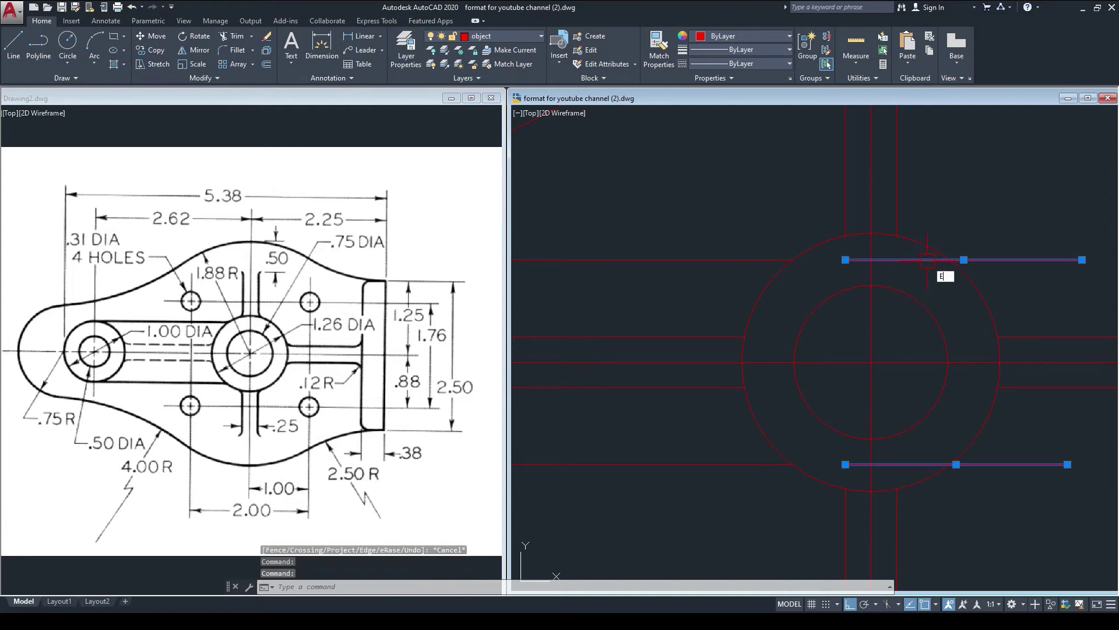
{"action": "key", "text": "Return"}
{"action": "scroll", "coordinate": [877, 279], "scroll_direction": "down", "scroll_amount": 2}
{"action": "middle_click_drag", "start_coordinate": [875, 280], "coordinate": [892, 295]}
{"action": "middle_click_drag", "start_coordinate": [823, 287], "coordinate": [802, 318]}
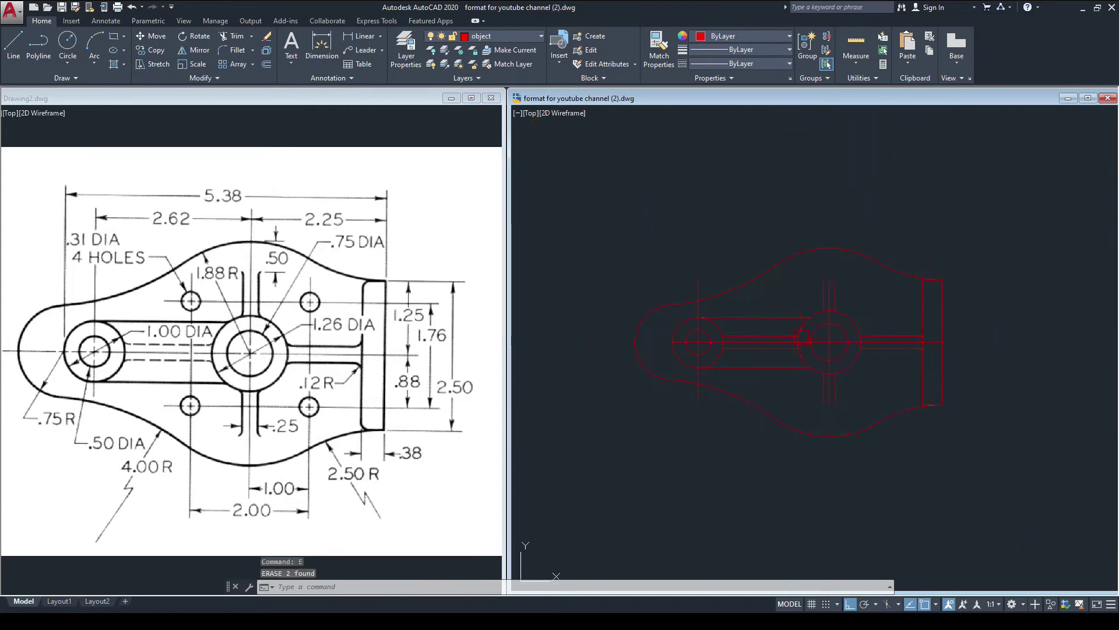
{"action": "scroll", "coordinate": [820, 344], "scroll_direction": "down", "scroll_amount": 3}
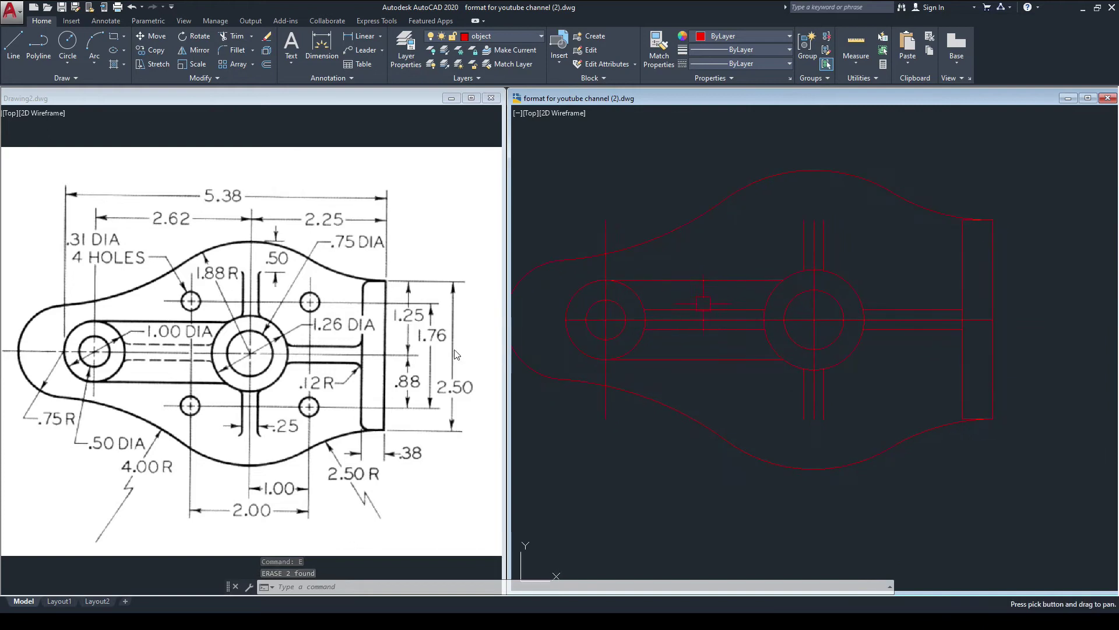
- Check the hole spacing in the reference drawing and offset the central boss's vertical centerline 1 to the right
{"action": "left_click", "coordinate": [379, 306]}
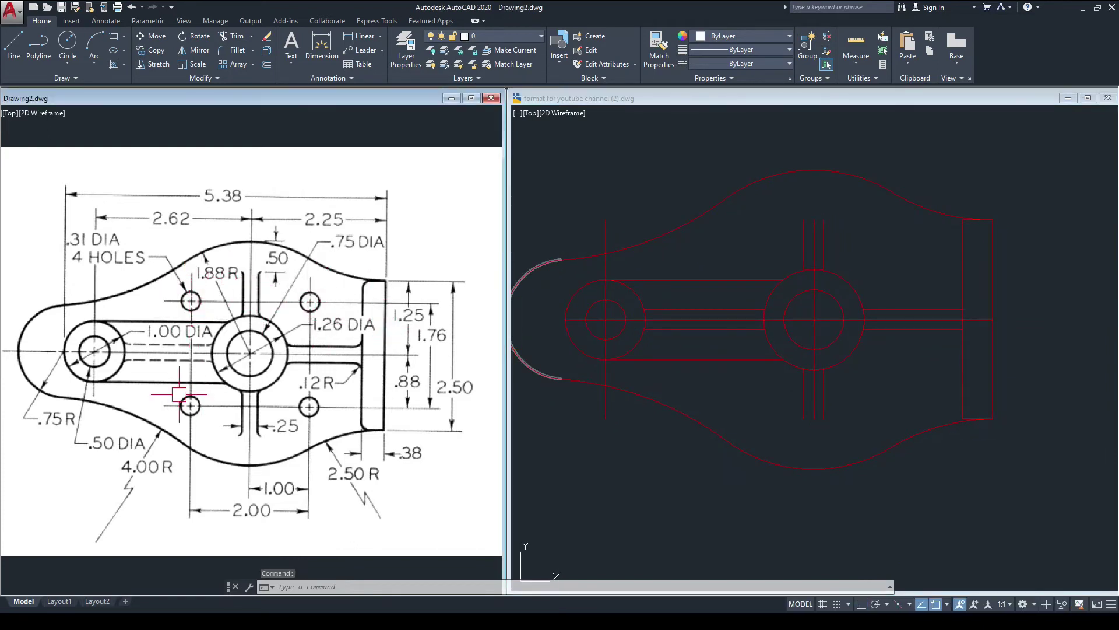
{"action": "left_click", "coordinate": [333, 372]}
{"action": "left_click", "coordinate": [333, 338]}
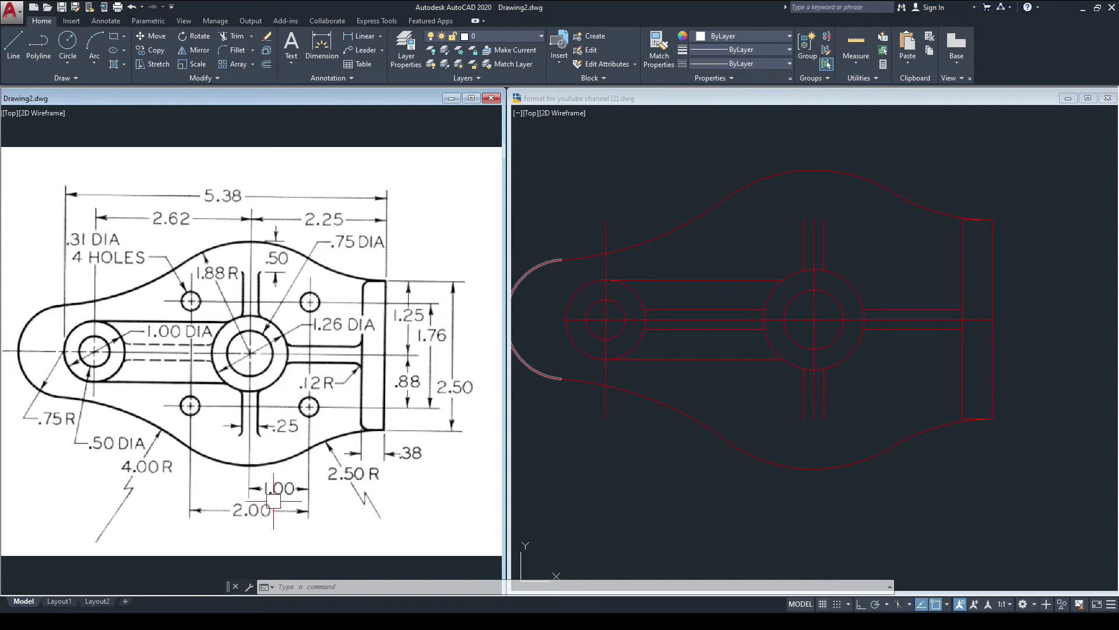
{"action": "left_click", "coordinate": [887, 397]}
{"action": "type", "text": "e"}
{"action": "key", "text": "Return"}
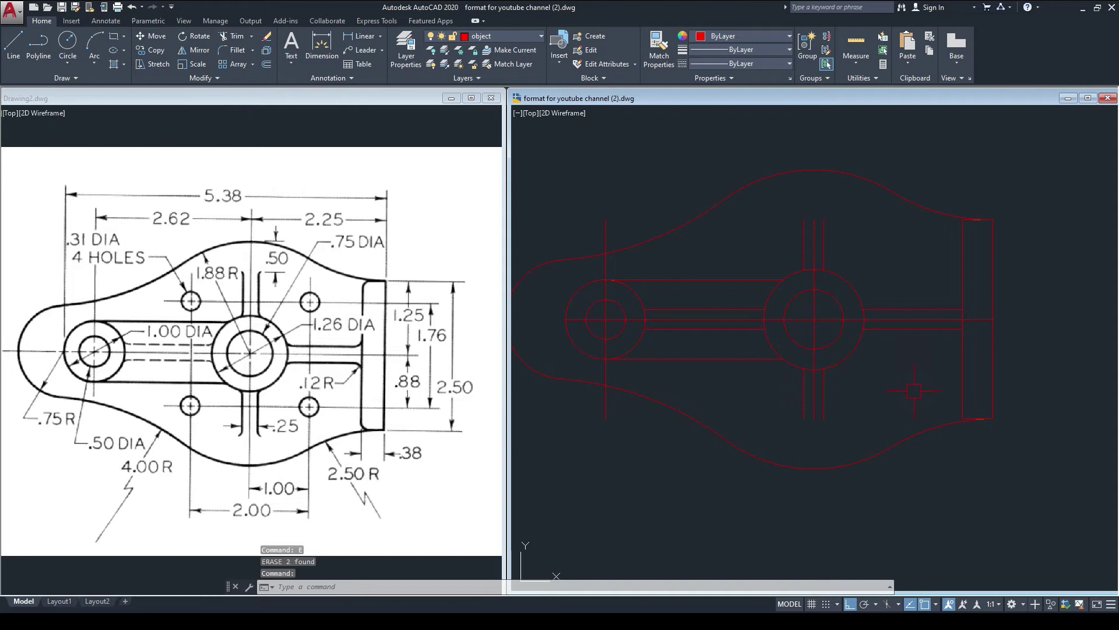
{"action": "type", "text": "o"}
{"action": "key", "text": "Return"}
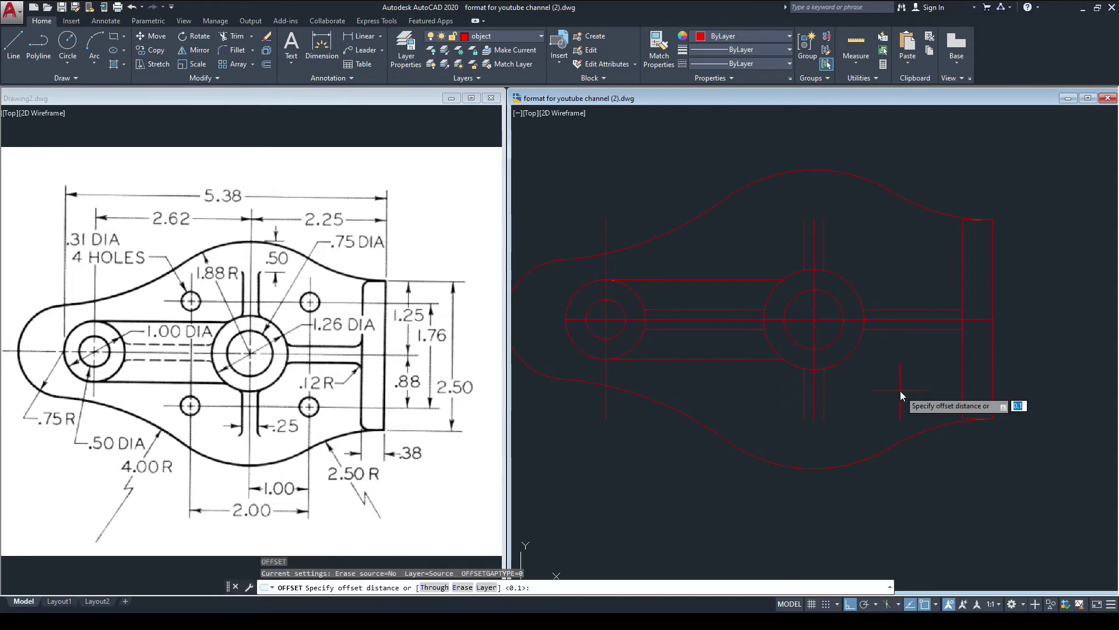
{"action": "key", "text": "Return"}
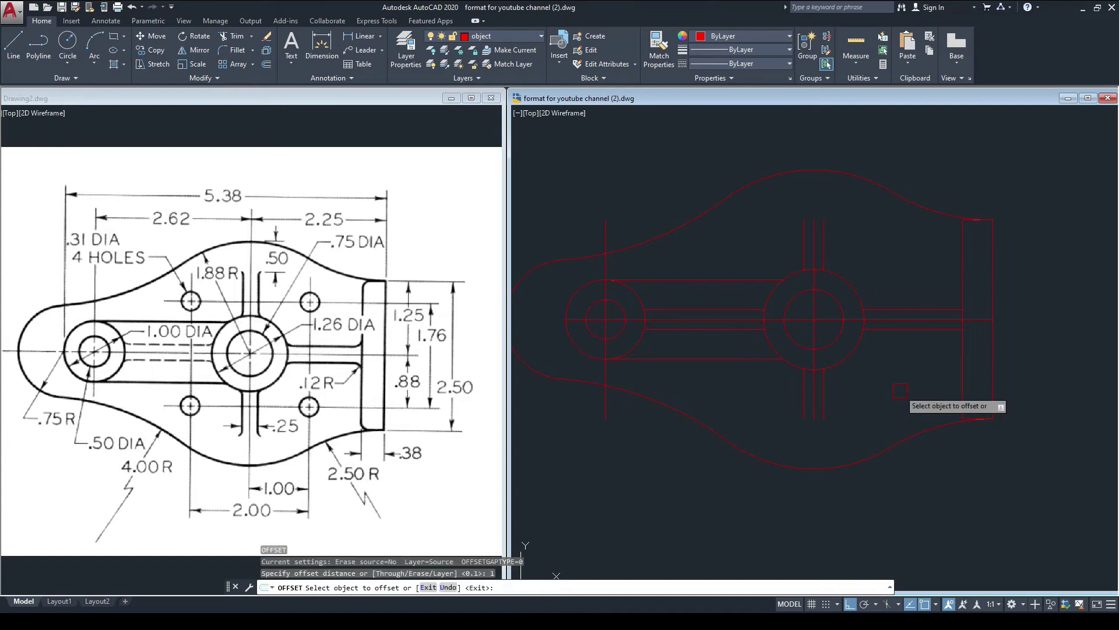
{"action": "left_click", "coordinate": [813, 313]}
{"action": "left_click", "coordinate": [912, 289]}
{"action": "middle_click_drag", "start_coordinate": [930, 369], "coordinate": [910, 369]}
{"action": "key", "text": "Escape"}
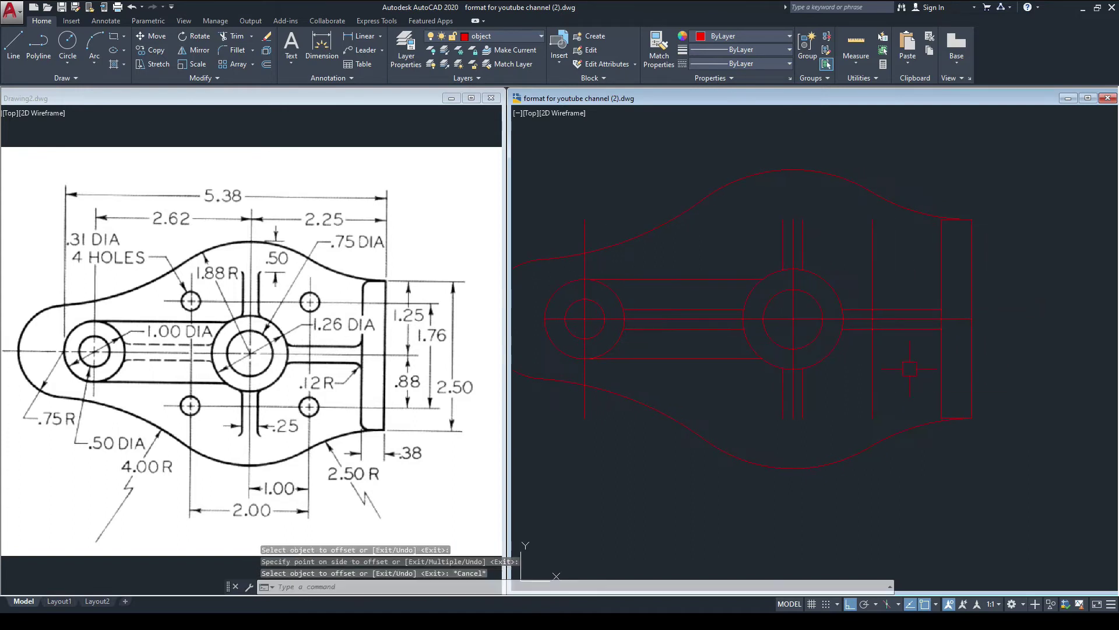
- Check the reference drawing and offset the plate's horizontal centerline .88 downward
{"action": "left_click", "coordinate": [330, 372]}
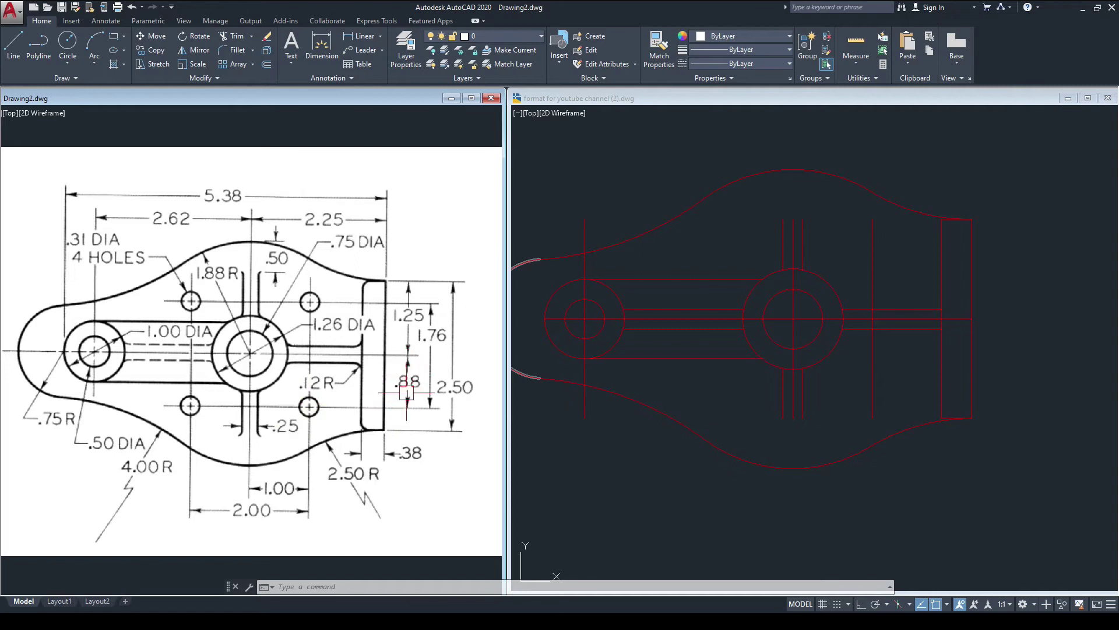
{"action": "left_click", "coordinate": [817, 350]}
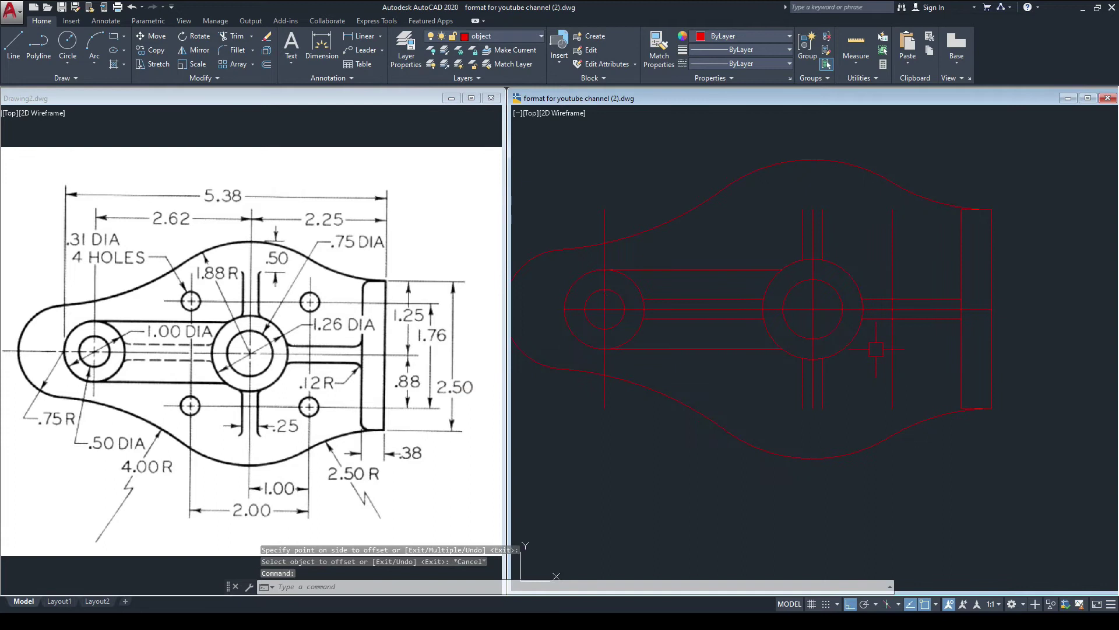
{"action": "type", "text": "o"}
{"action": "key", "text": "Return"}
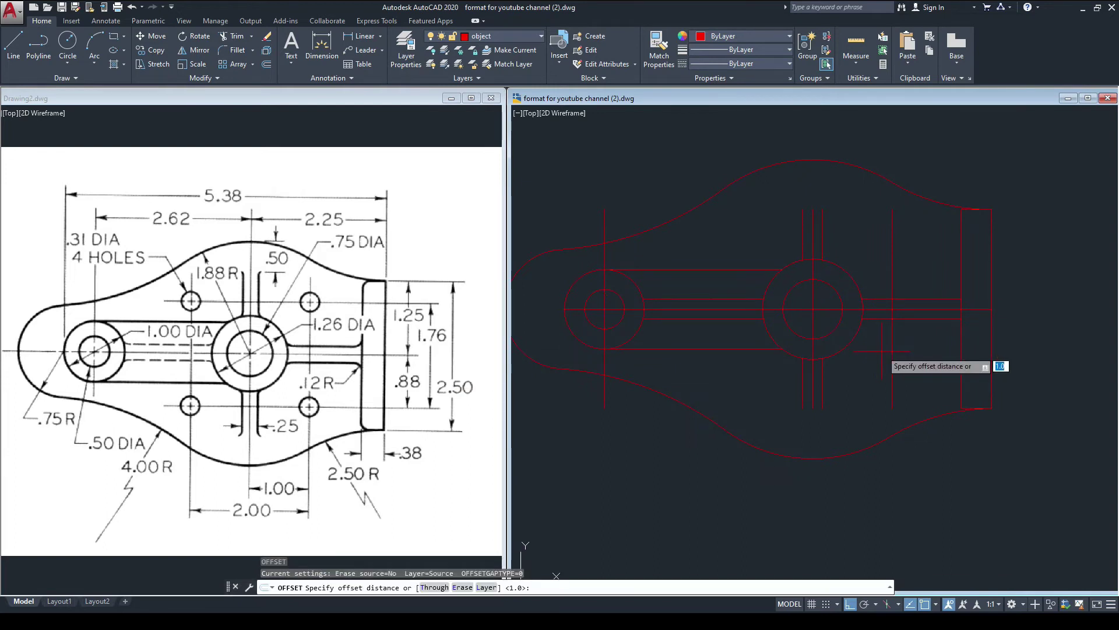
{"action": "type", "text": ".88"}
{"action": "key", "text": "Return"}
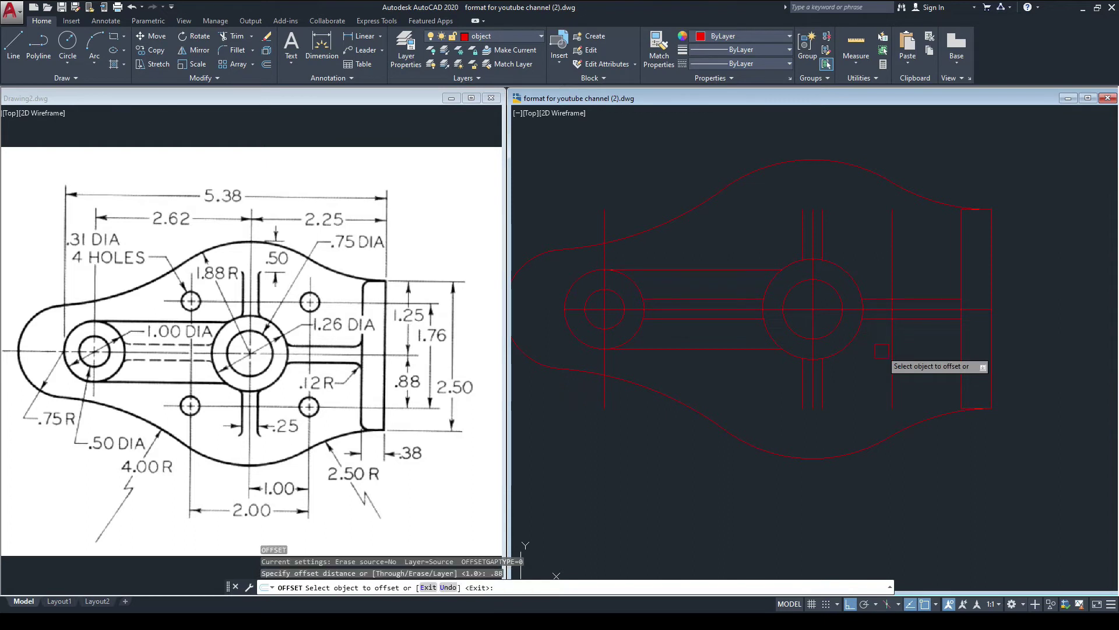
{"action": "scroll", "coordinate": [957, 318], "scroll_direction": "up", "scroll_amount": 4}
{"action": "left_click", "coordinate": [998, 296]}
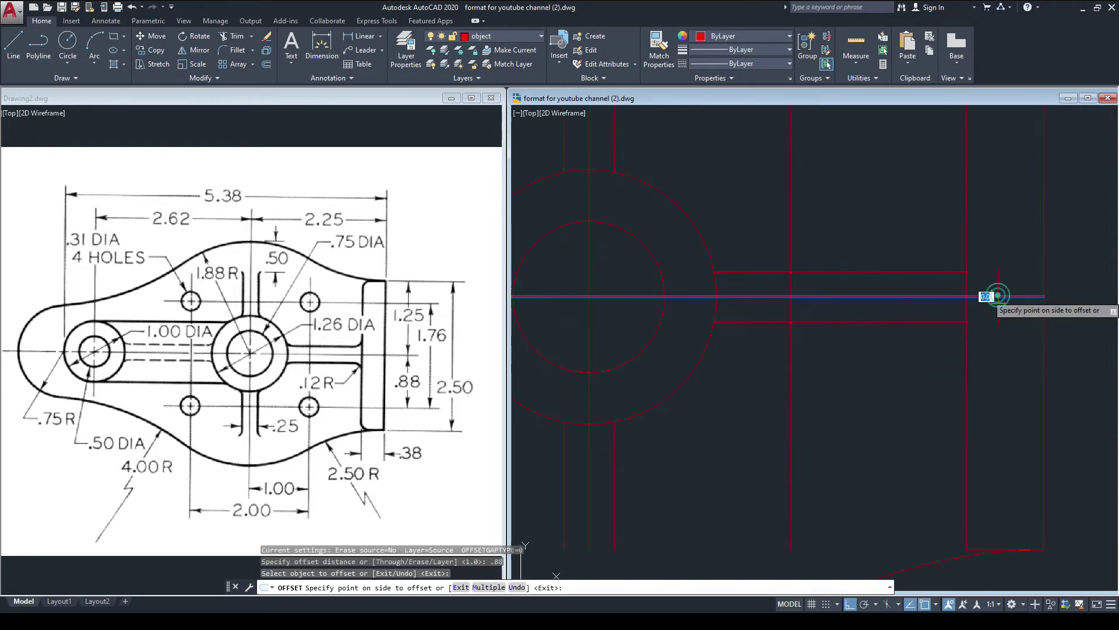
{"action": "left_click", "coordinate": [995, 373]}
{"action": "scroll", "coordinate": [892, 339], "scroll_direction": "down", "scroll_amount": 2}
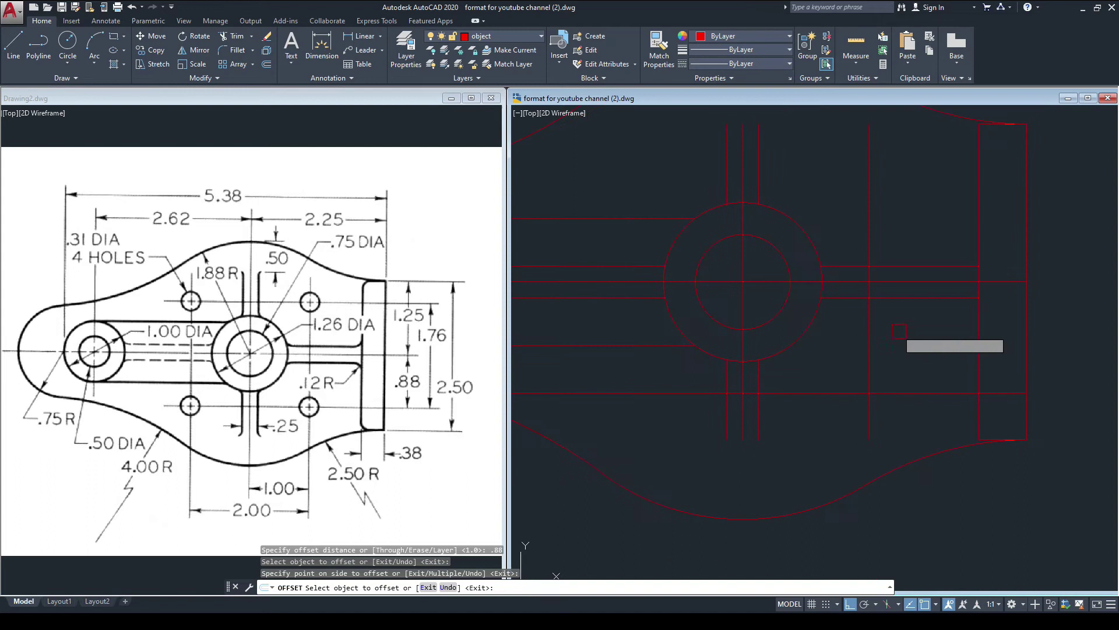
{"action": "key", "text": "Escape"}
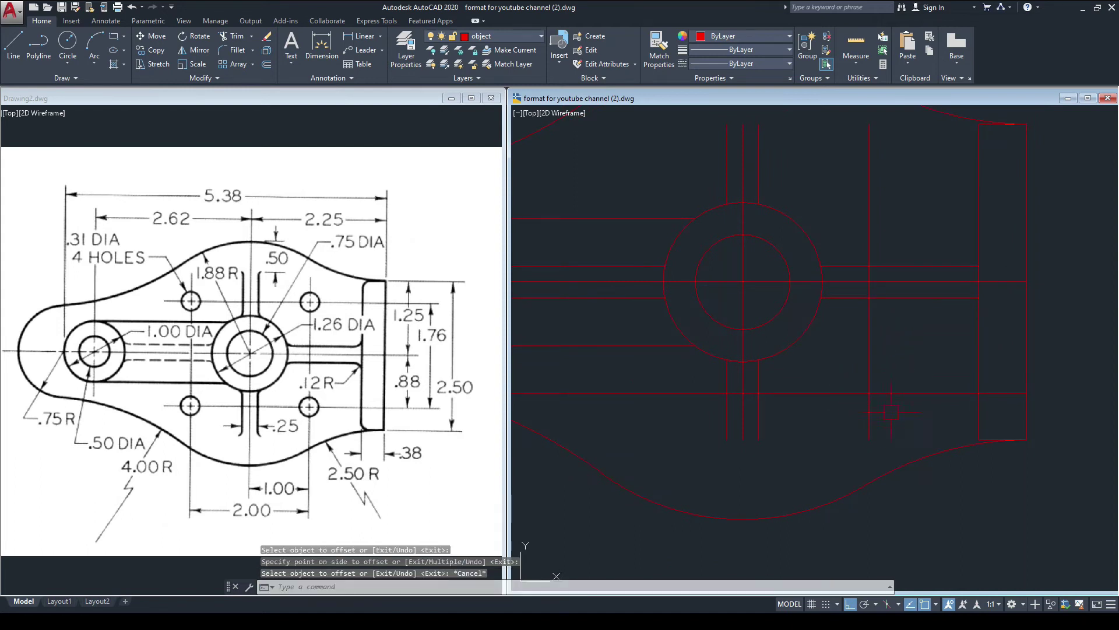
- Check the hole size in the reference drawing and draw a .31-diameter circle where the two offset construction lines cross below the right rib
{"action": "left_click", "coordinate": [118, 416]}
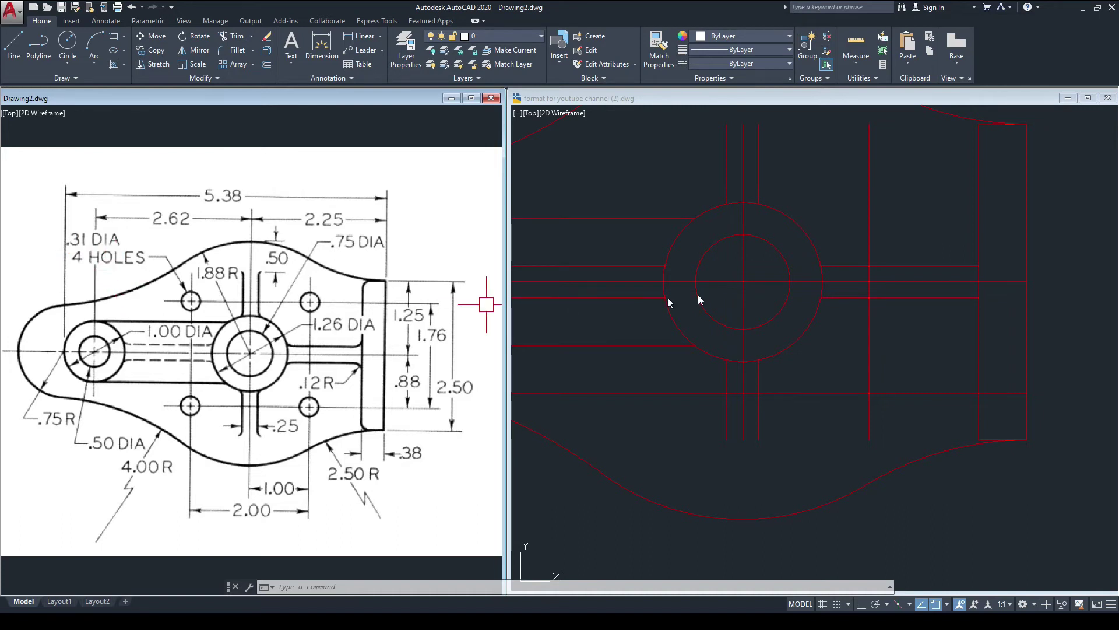
{"action": "left_click", "coordinate": [896, 328]}
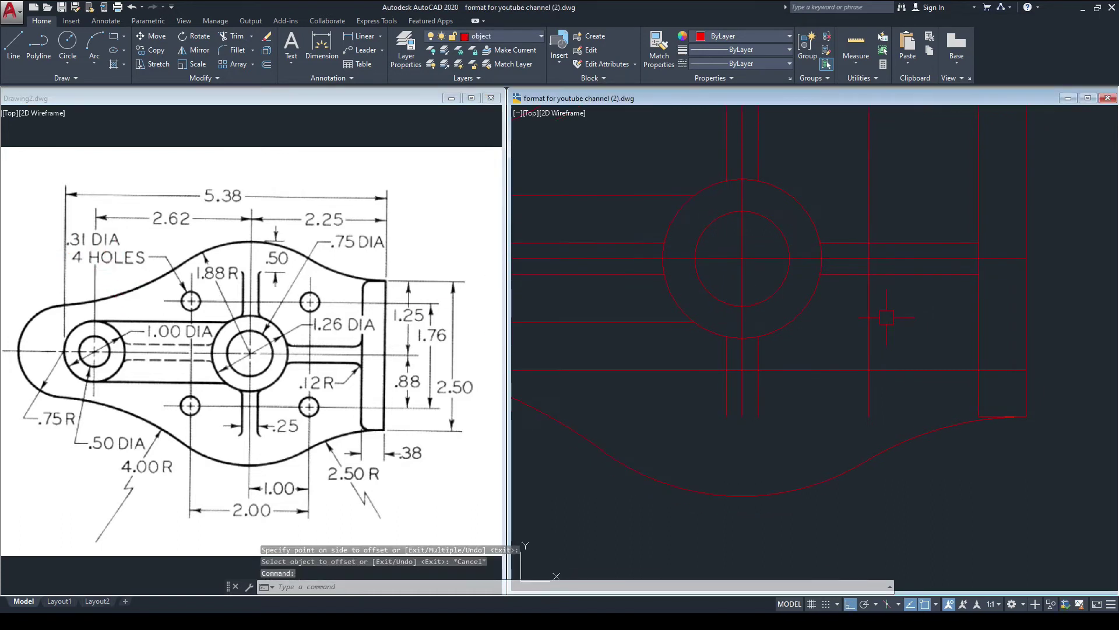
{"action": "type", "text": "c"}
{"action": "key", "text": "Return"}
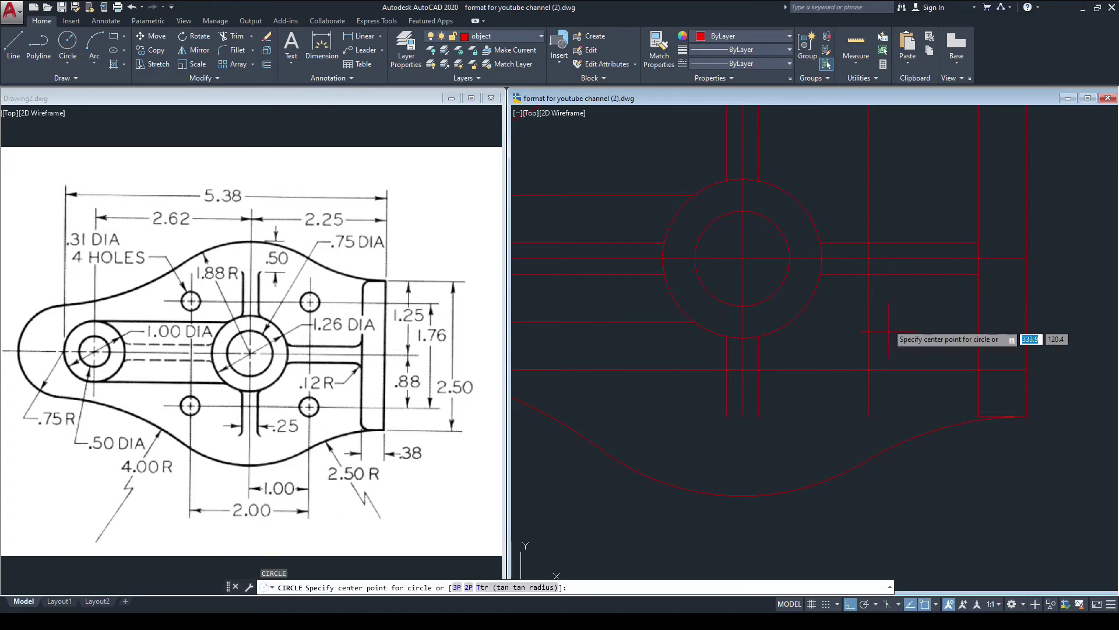
{"action": "left_click", "coordinate": [869, 369]}
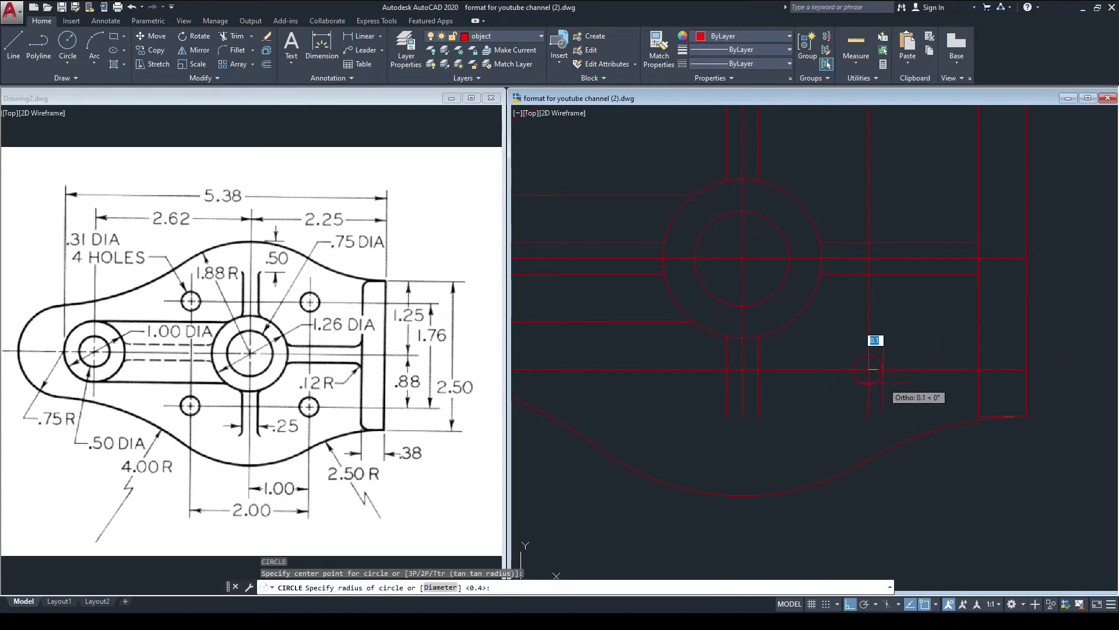
{"action": "type", "text": "d"}
{"action": "key", "text": "Return"}
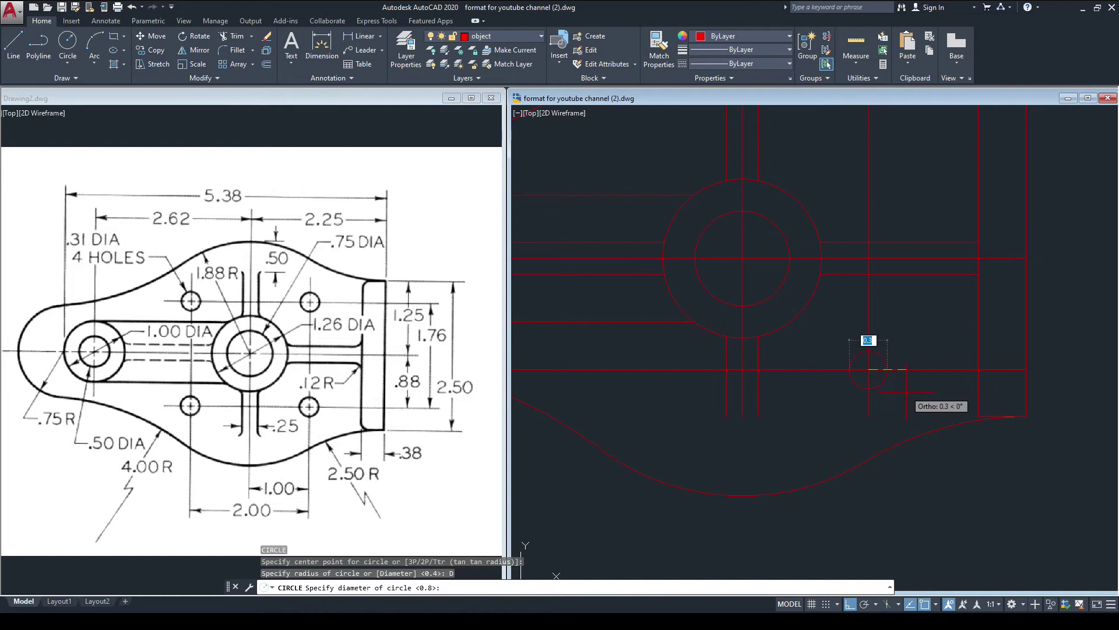
{"action": "type", "text": "."}
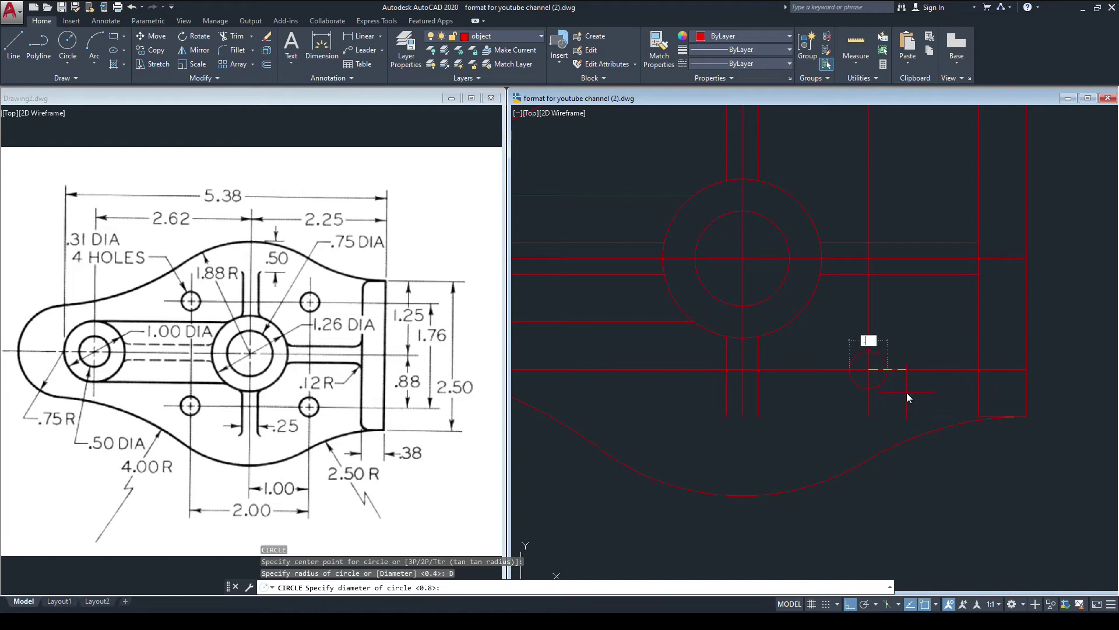
{"action": "key", "text": "Return"}
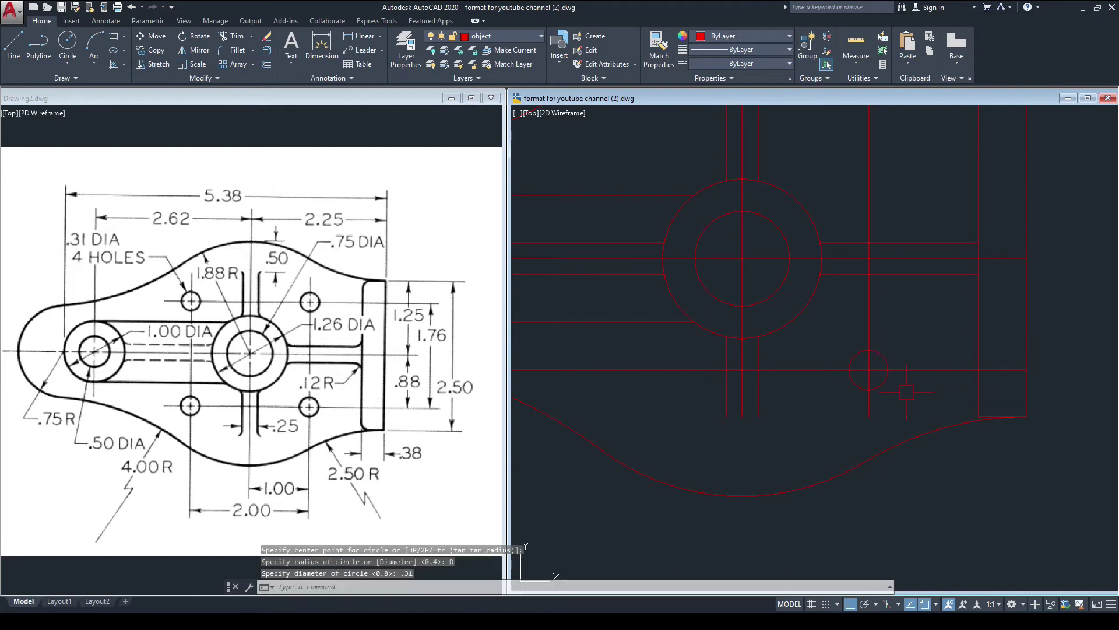
- Erase the vertical and horizontal offset construction lines that pass through the new .31-diameter hole
{"action": "scroll", "coordinate": [801, 482], "scroll_direction": "down", "scroll_amount": 2}
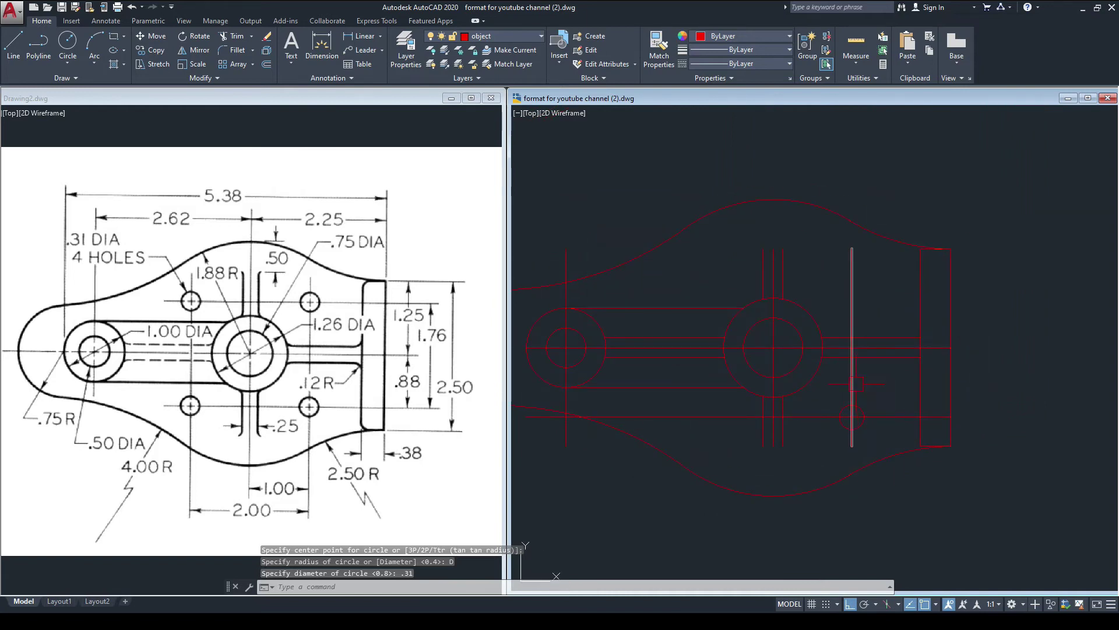
{"action": "left_click", "coordinate": [852, 379]}
{"action": "left_click", "coordinate": [885, 417]}
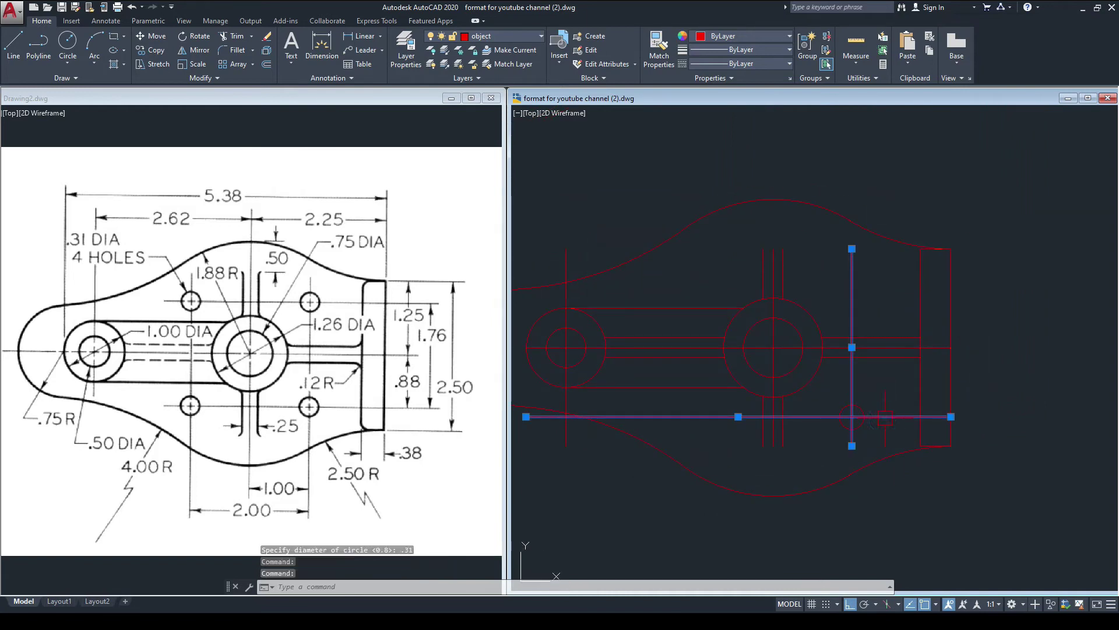
{"action": "key", "text": "Delete"}
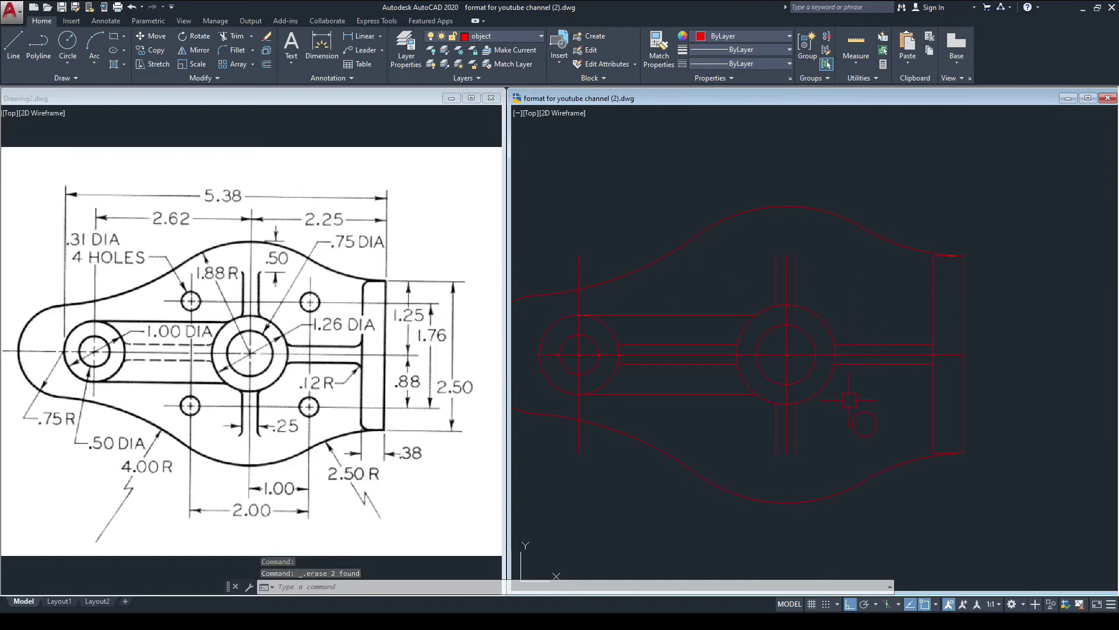
- Mirror the .31-diameter hole across the plate's horizontal centerline, keeping the original
{"action": "type", "text": "mi"}
{"action": "key", "text": "Return"}
{"action": "left_click", "coordinate": [863, 424]}
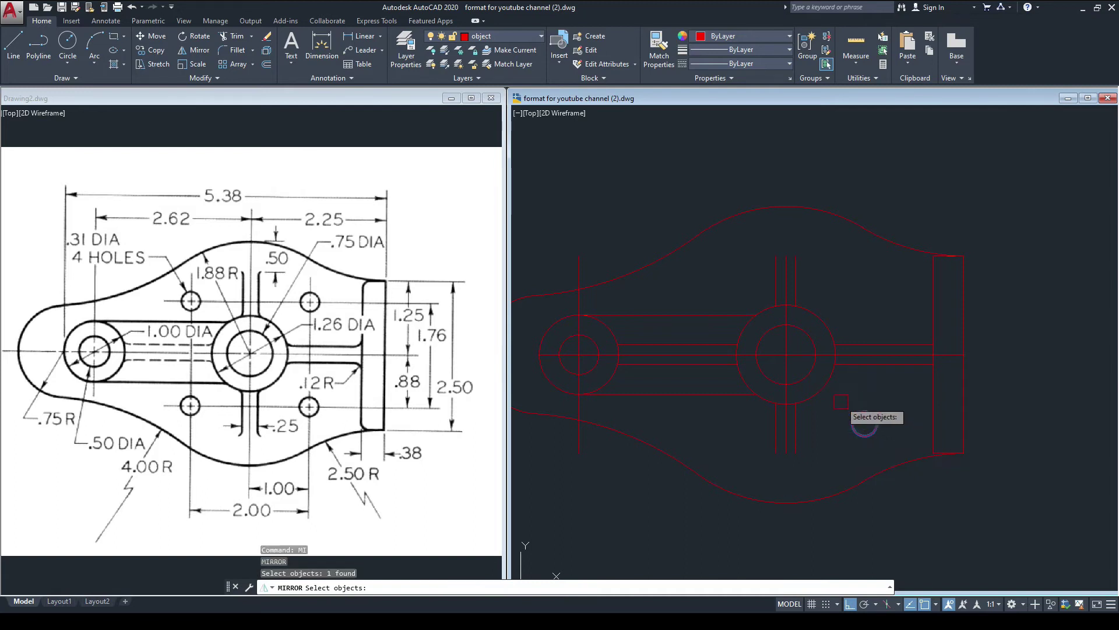
{"action": "key", "text": "Return"}
{"action": "left_click", "coordinate": [785, 355]}
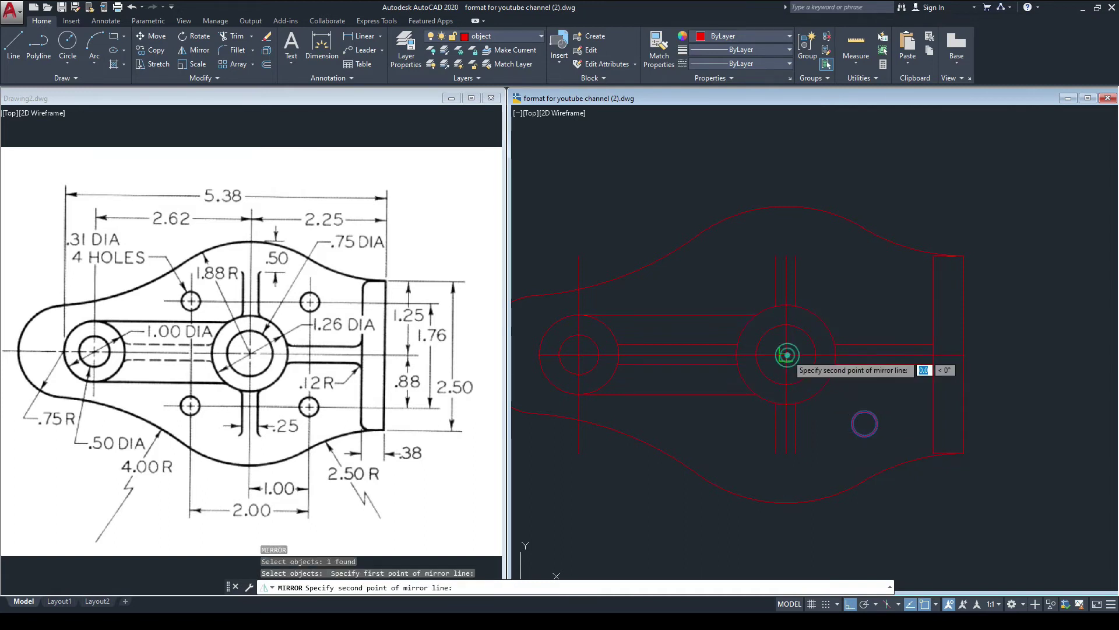
{"action": "left_click", "coordinate": [1000, 354]}
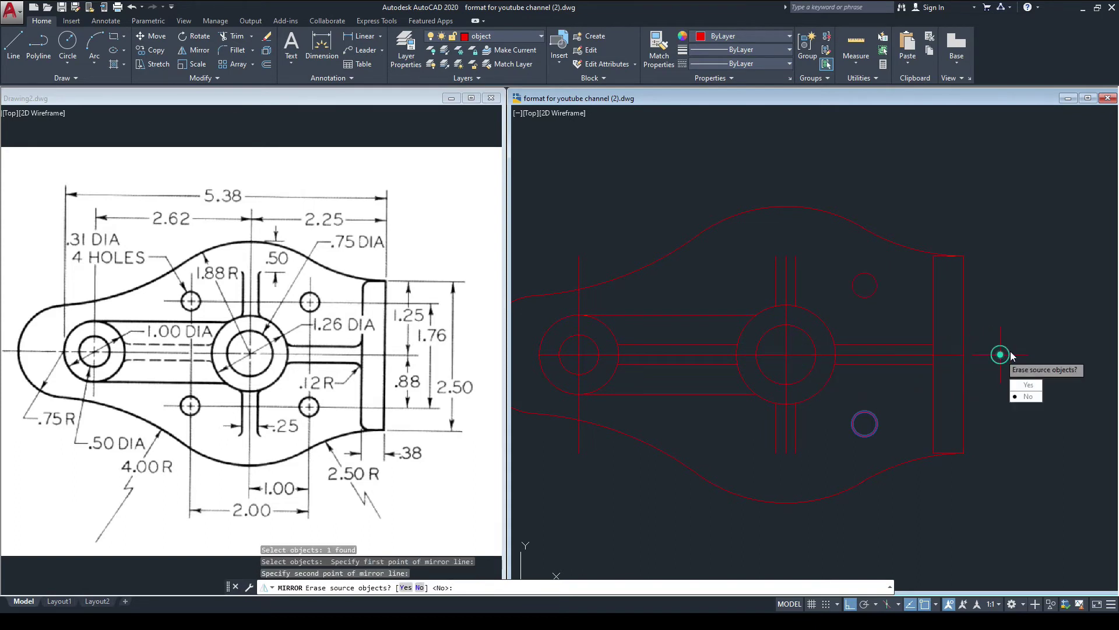
{"action": "type", "text": "n"}
{"action": "key", "text": "Return"}
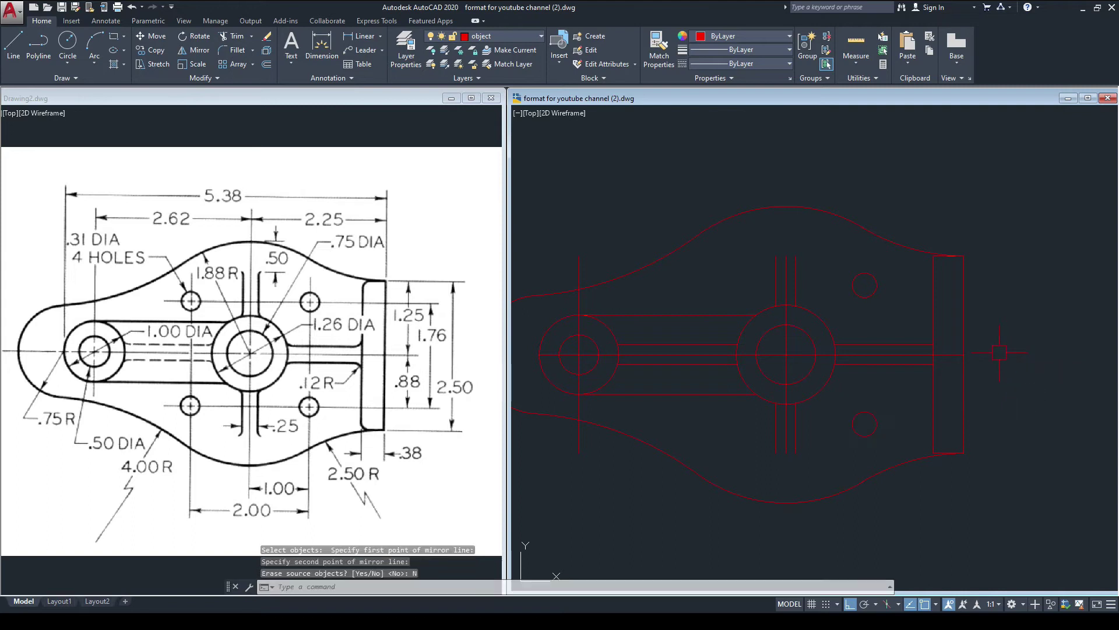
- Mirror both .31-diameter holes across the central boss's vertical centerline to its left side, keeping the originals
{"action": "middle_click_drag", "start_coordinate": [1007, 356], "coordinate": [1016, 357]}
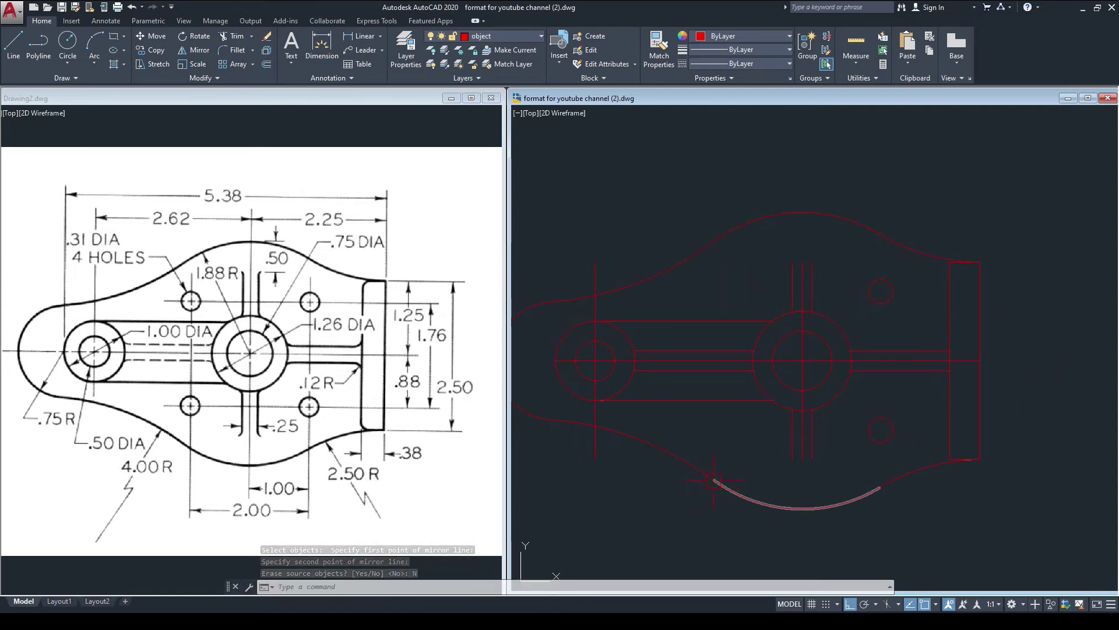
{"action": "middle_click_drag", "start_coordinate": [845, 423], "coordinate": [857, 426]}
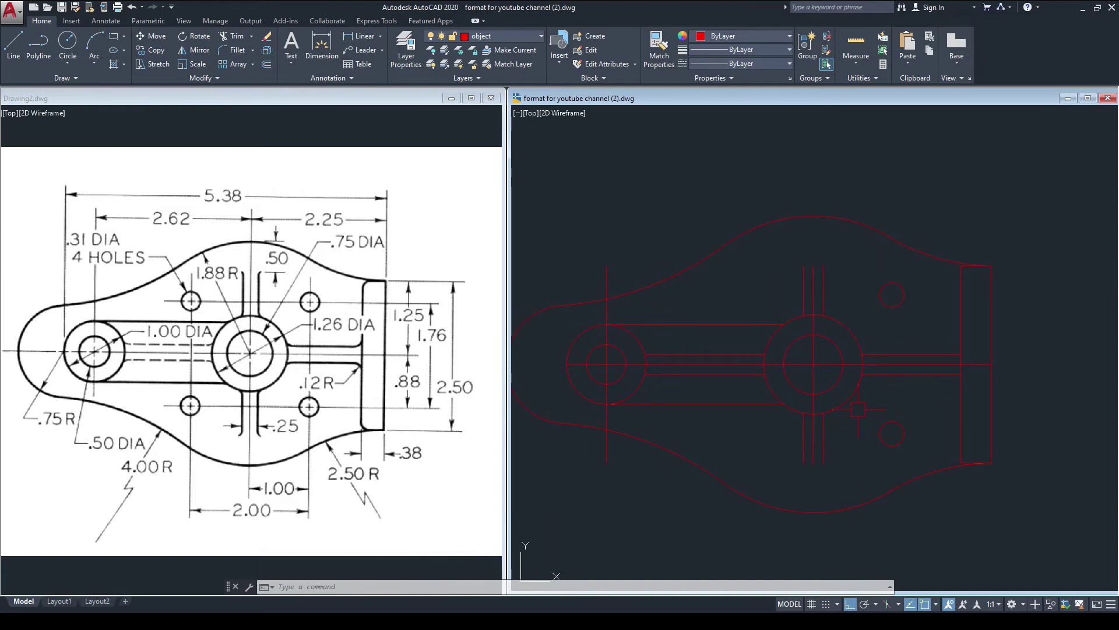
{"action": "key", "text": "Return"}
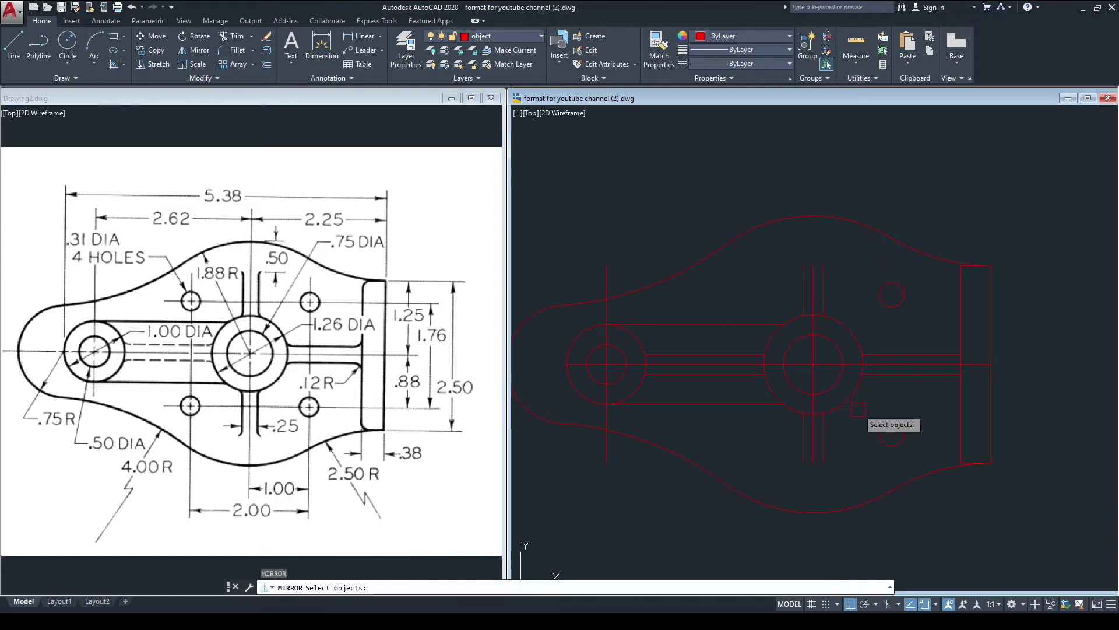
{"action": "left_click", "coordinate": [892, 420]}
{"action": "left_click", "coordinate": [892, 308]}
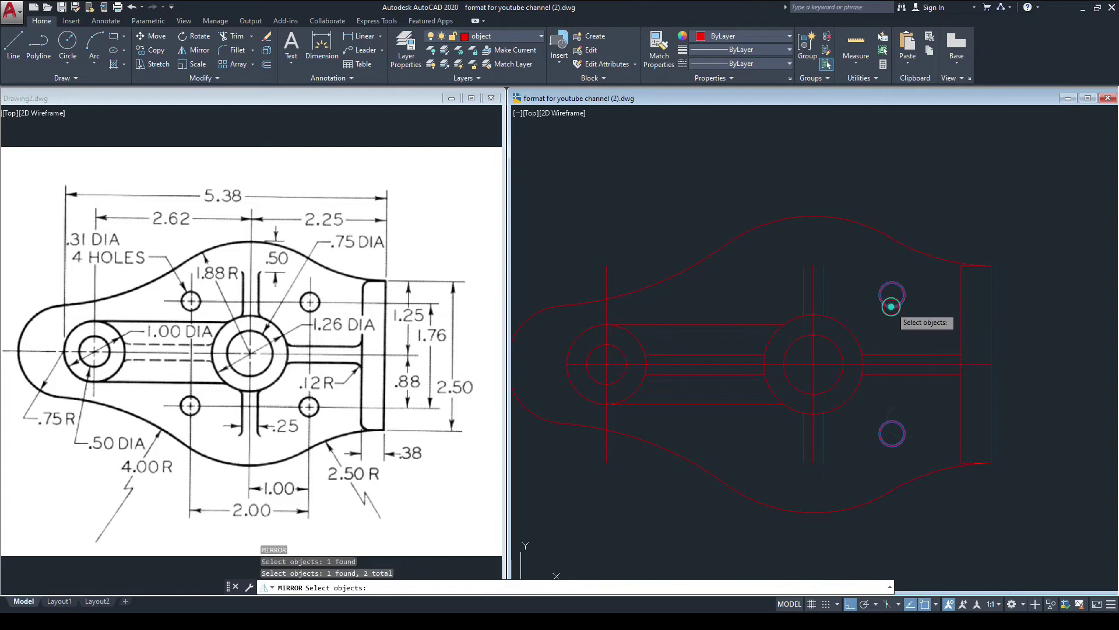
{"action": "key", "text": "Return"}
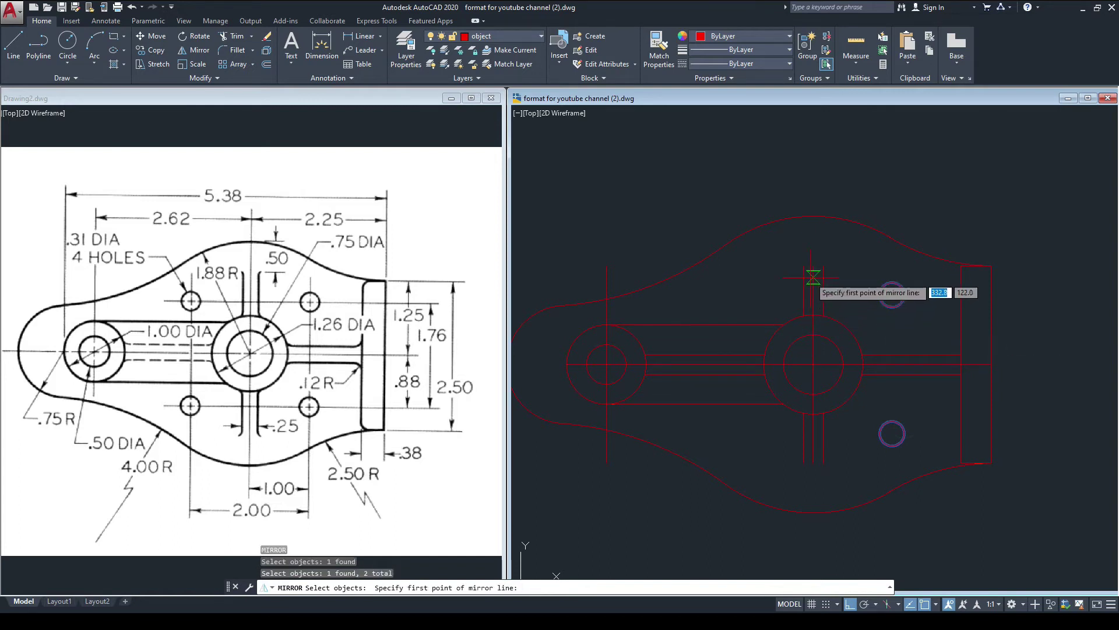
{"action": "left_click", "coordinate": [813, 266]}
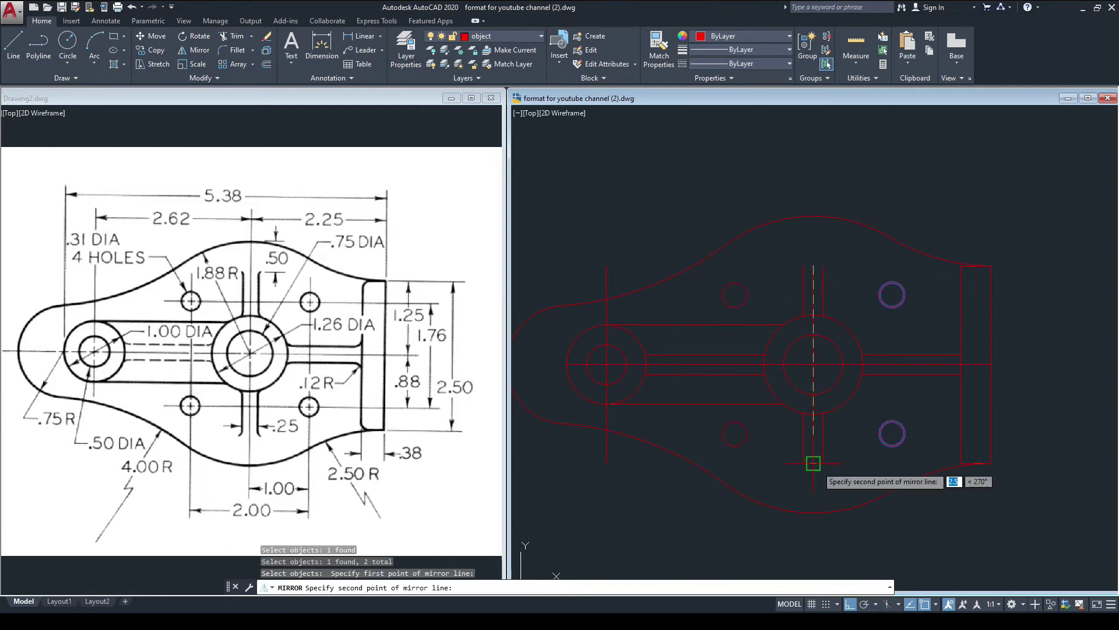
{"action": "left_click", "coordinate": [813, 463]}
{"action": "left_click", "coordinate": [839, 509]}
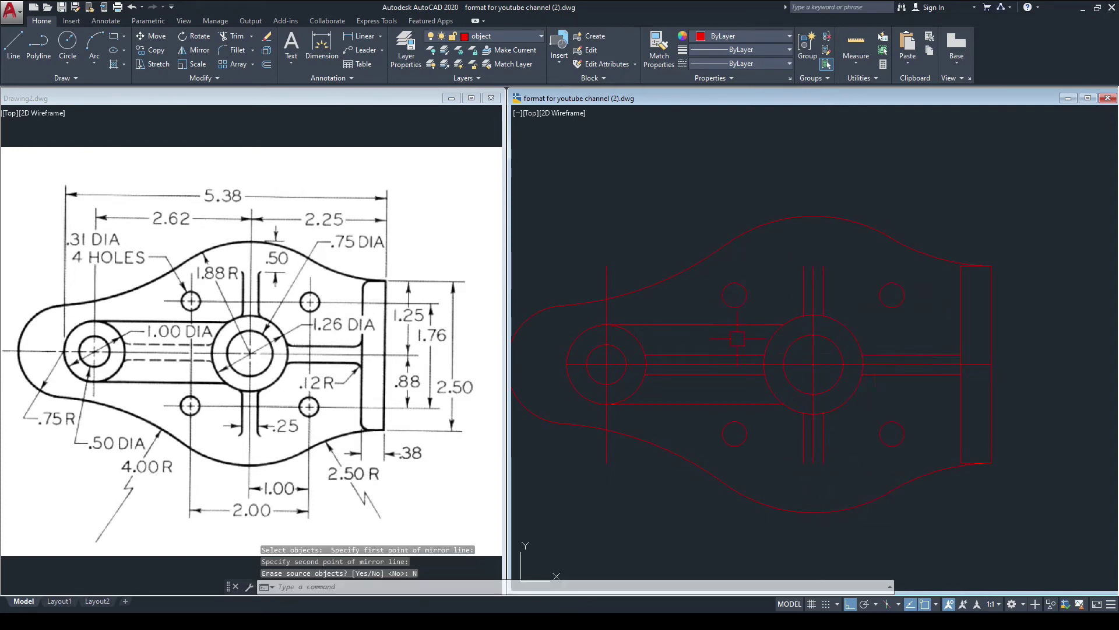
- Check the fillet radius in the reference and draw a .12-radius Ttr circle tangent to the right rib's lower line and the end flange's inner edge
{"action": "left_click", "coordinate": [352, 359]}
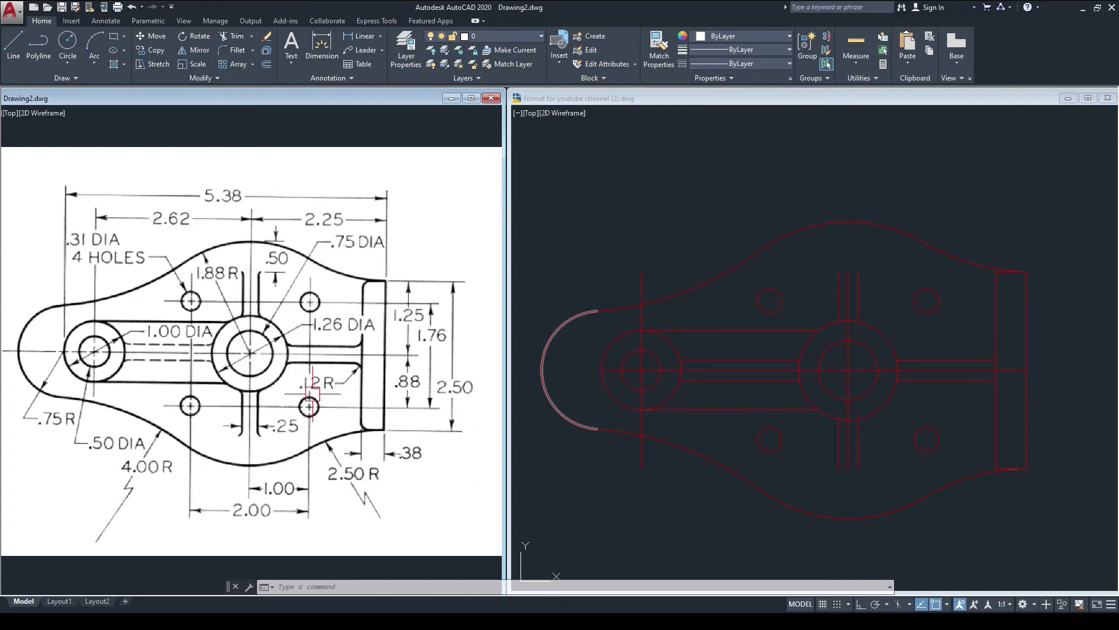
{"action": "left_click", "coordinate": [937, 383]}
{"action": "middle_click_drag", "start_coordinate": [937, 383], "coordinate": [905, 373]}
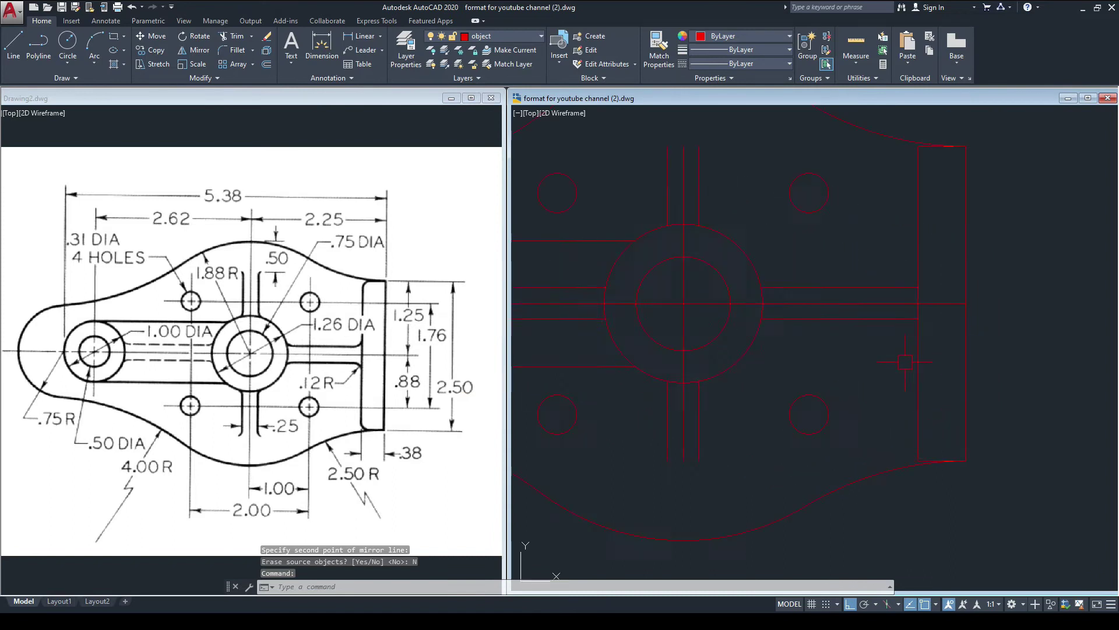
{"action": "key", "text": "Escape"}
{"action": "type", "text": "c"}
{"action": "key", "text": "Return"}
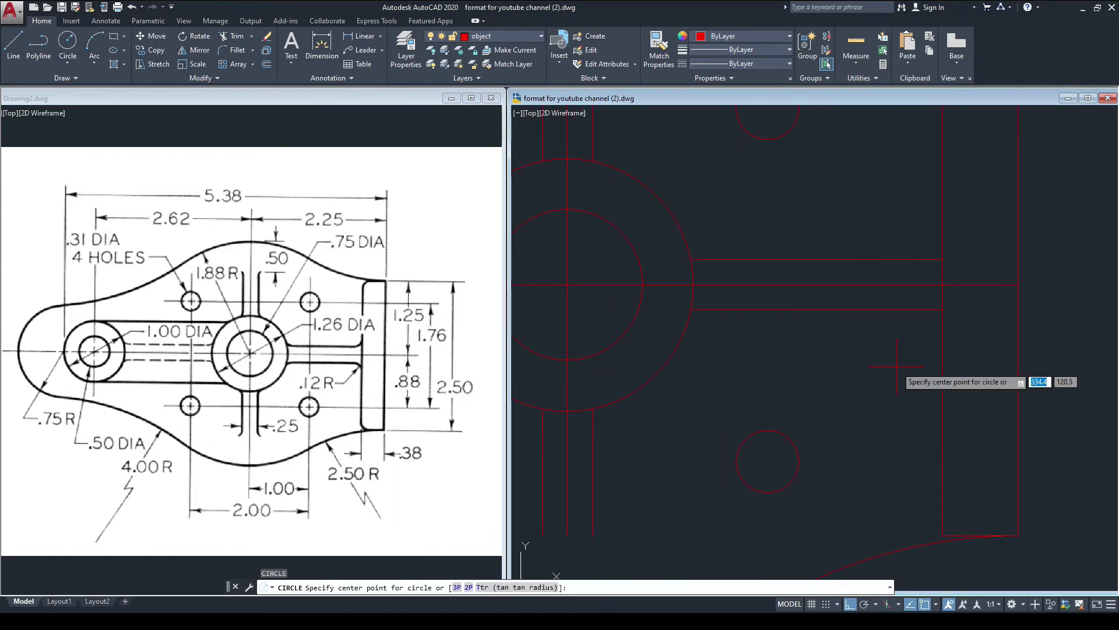
{"action": "type", "text": "TTR"}
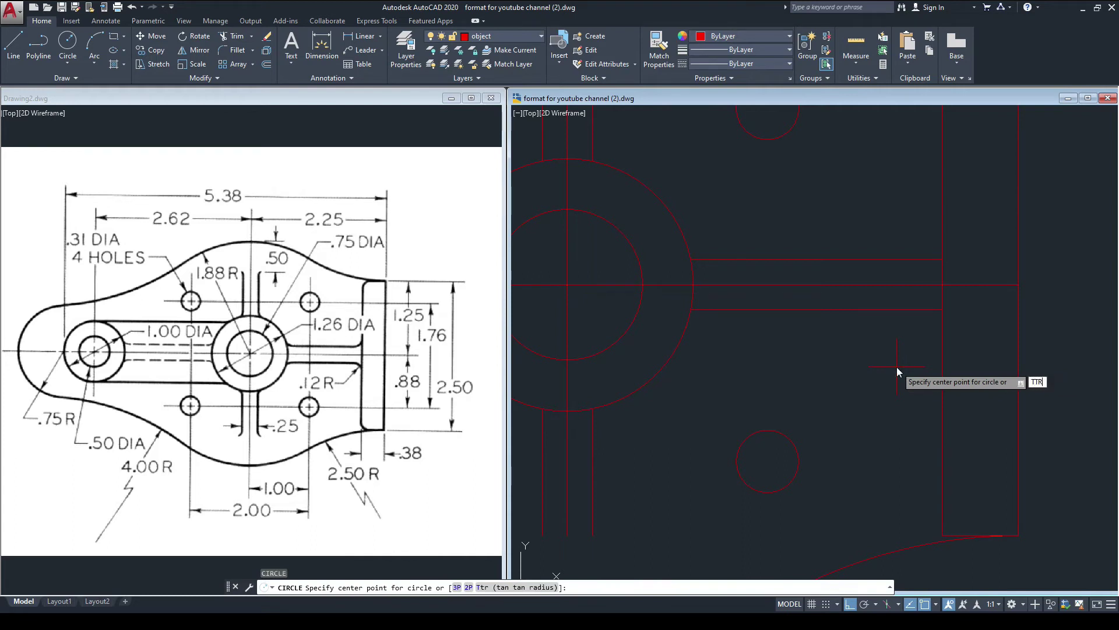
{"action": "key", "text": "Return"}
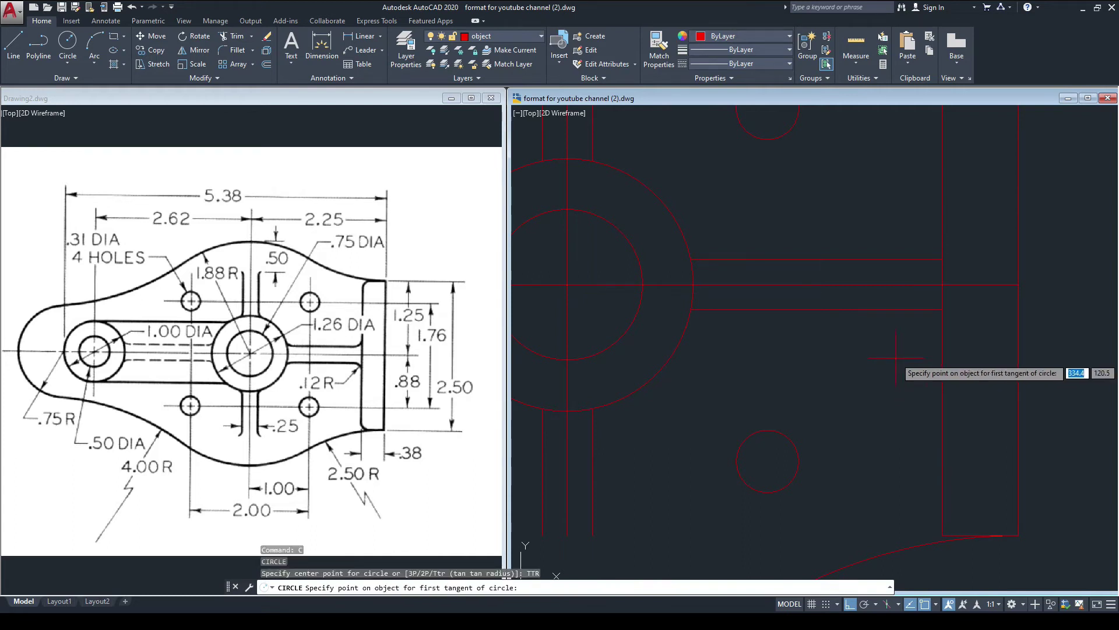
{"action": "scroll", "coordinate": [927, 324], "scroll_direction": "up", "scroll_amount": 4}
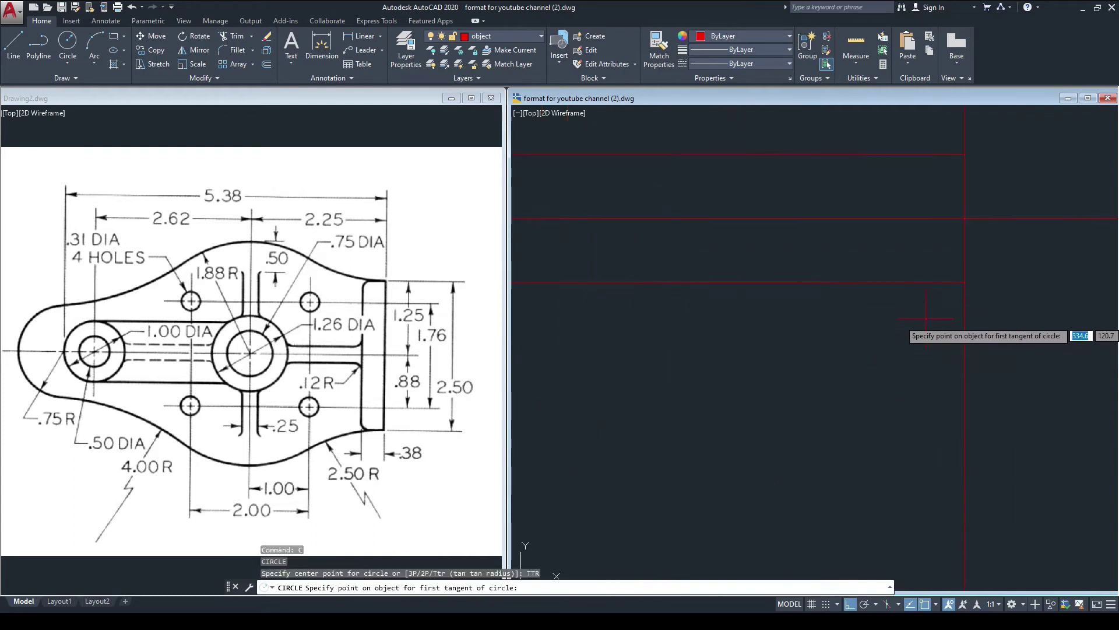
{"action": "left_click", "coordinate": [925, 285]}
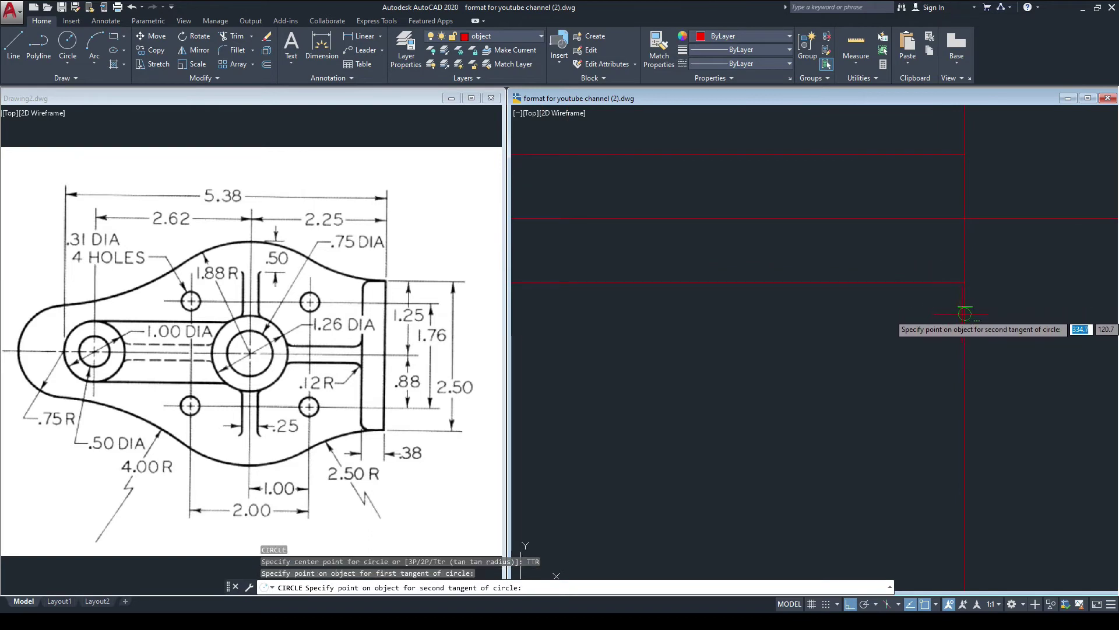
{"action": "left_click", "coordinate": [963, 315]}
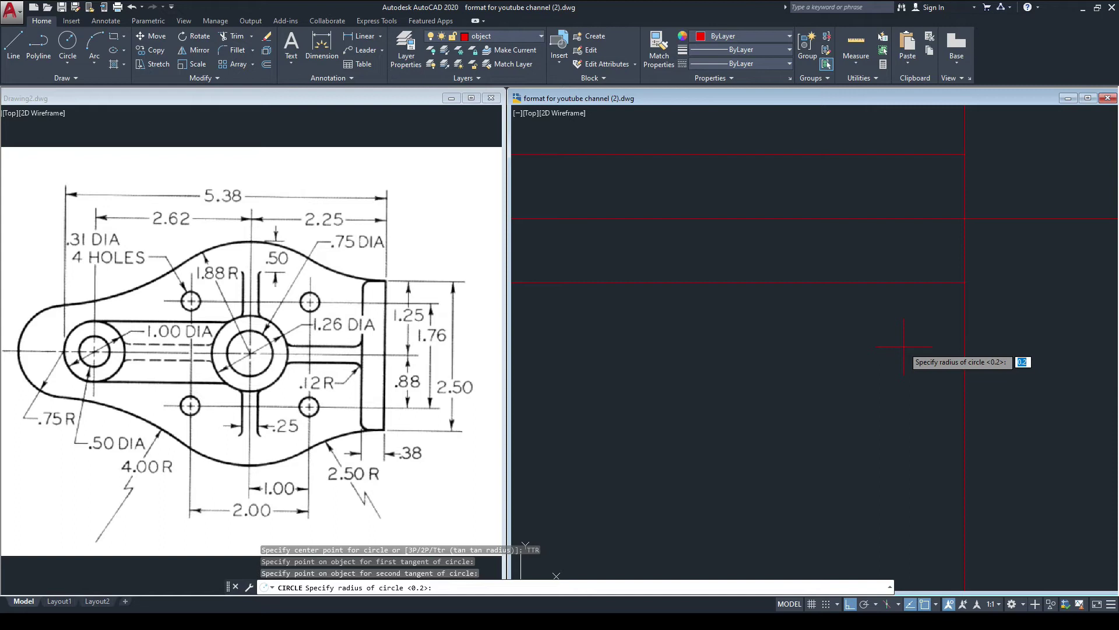
{"action": "key", "text": "Return"}
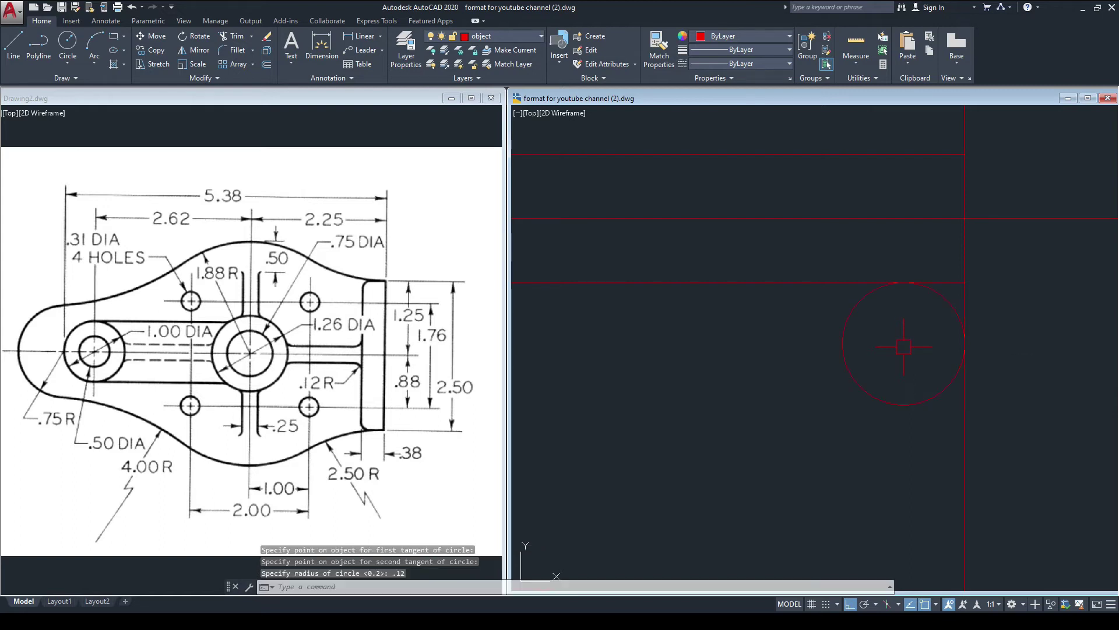
- Mirror the .12-radius tangent circle across the plate's horizontal centerline to the rib's upper side, keeping the original
{"action": "scroll", "coordinate": [892, 394], "scroll_direction": "down", "scroll_amount": 3}
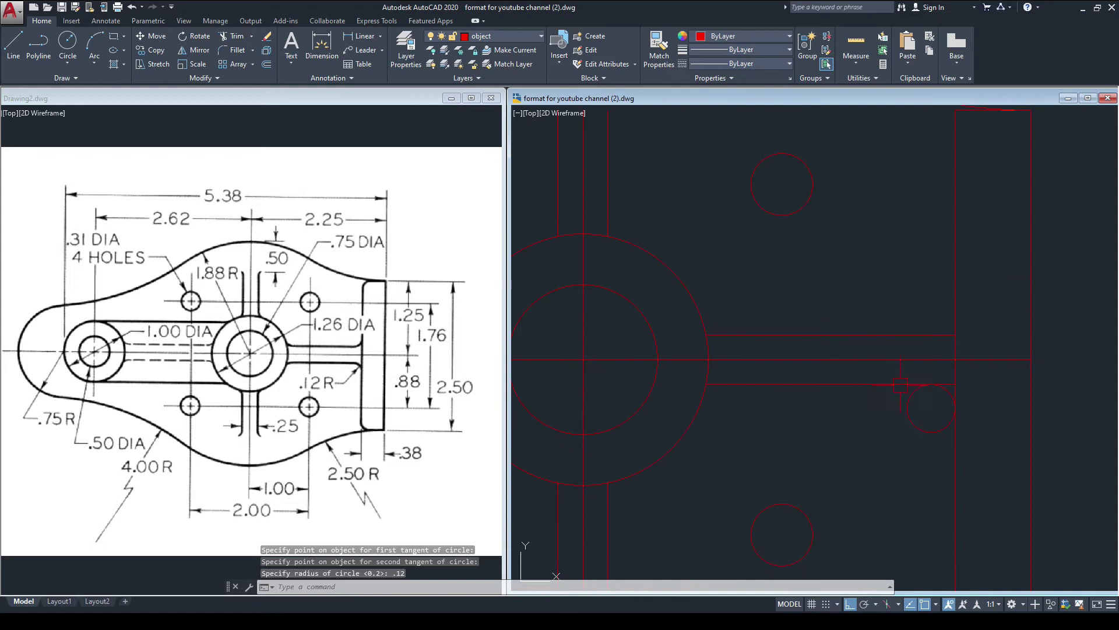
{"action": "type", "text": "MI"}
{"action": "key", "text": "Return"}
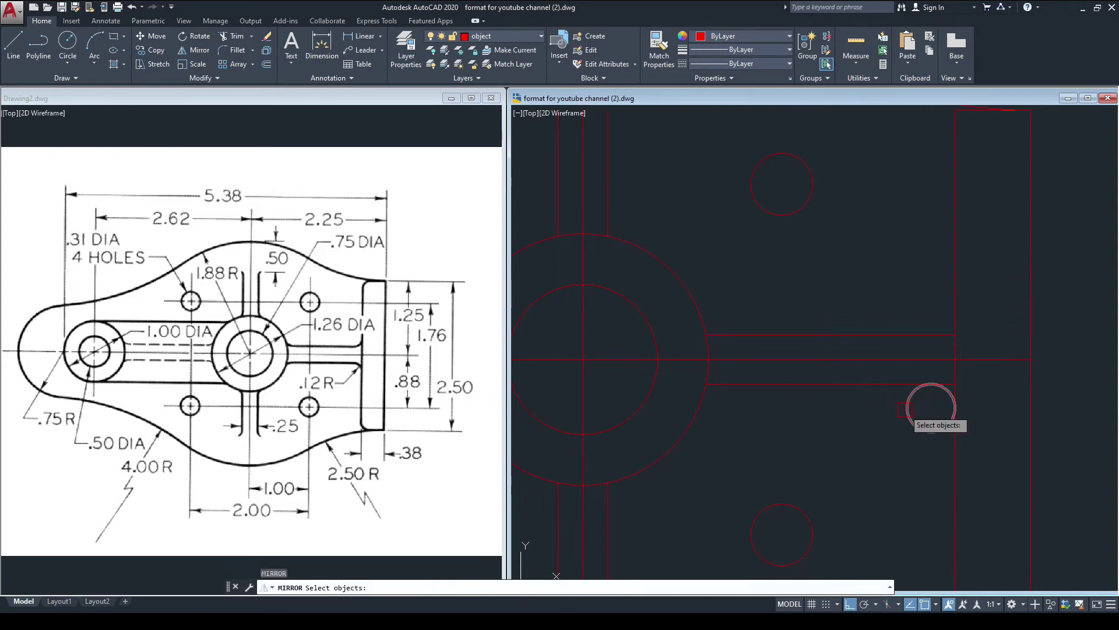
{"action": "left_click", "coordinate": [908, 411]}
{"action": "key", "text": "Return"}
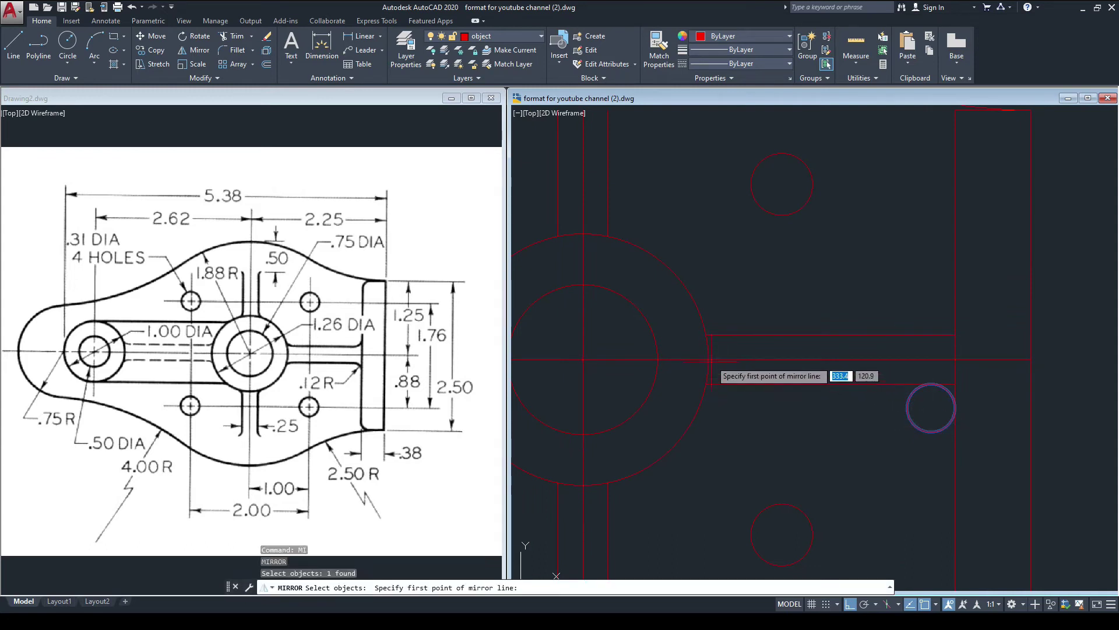
{"action": "left_click", "coordinate": [708, 360]}
{"action": "left_click", "coordinate": [1041, 360]}
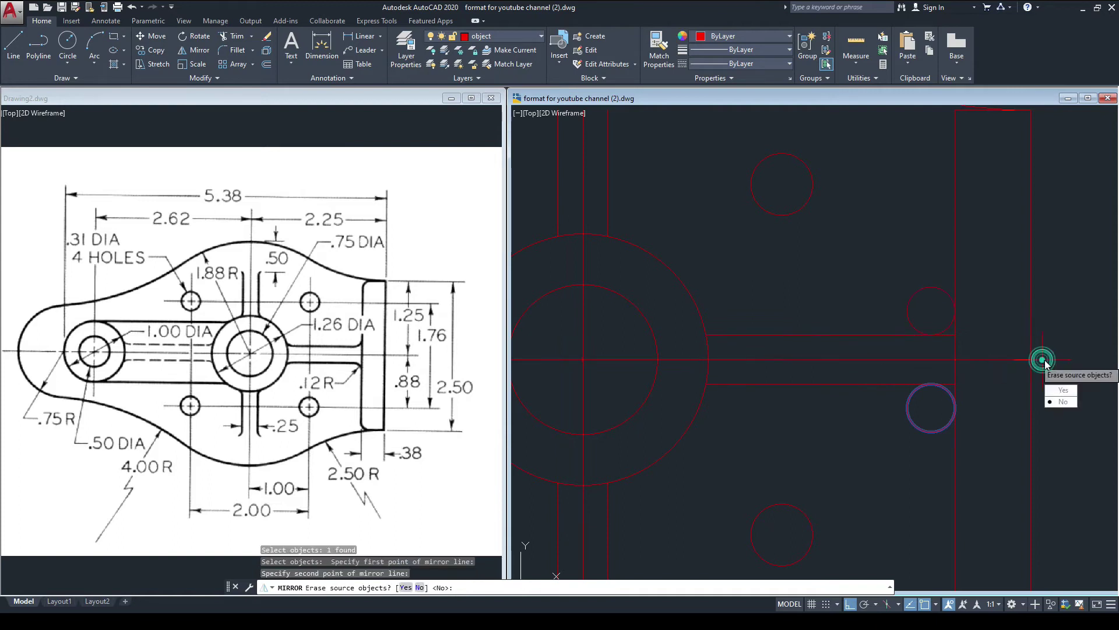
{"action": "key", "text": "Return"}
{"action": "scroll", "coordinate": [895, 329], "scroll_direction": "up", "scroll_amount": 2}
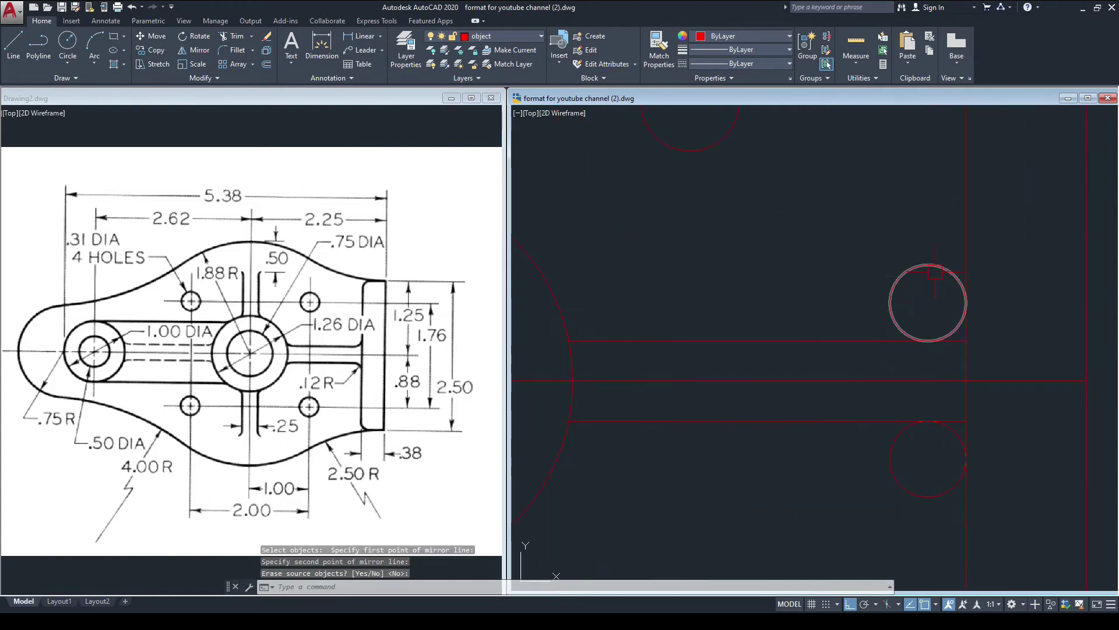
- Trim both .12-radius circles and the excess edges at the end flange into fillets above and below the right rib
{"action": "type", "text": "TR"}
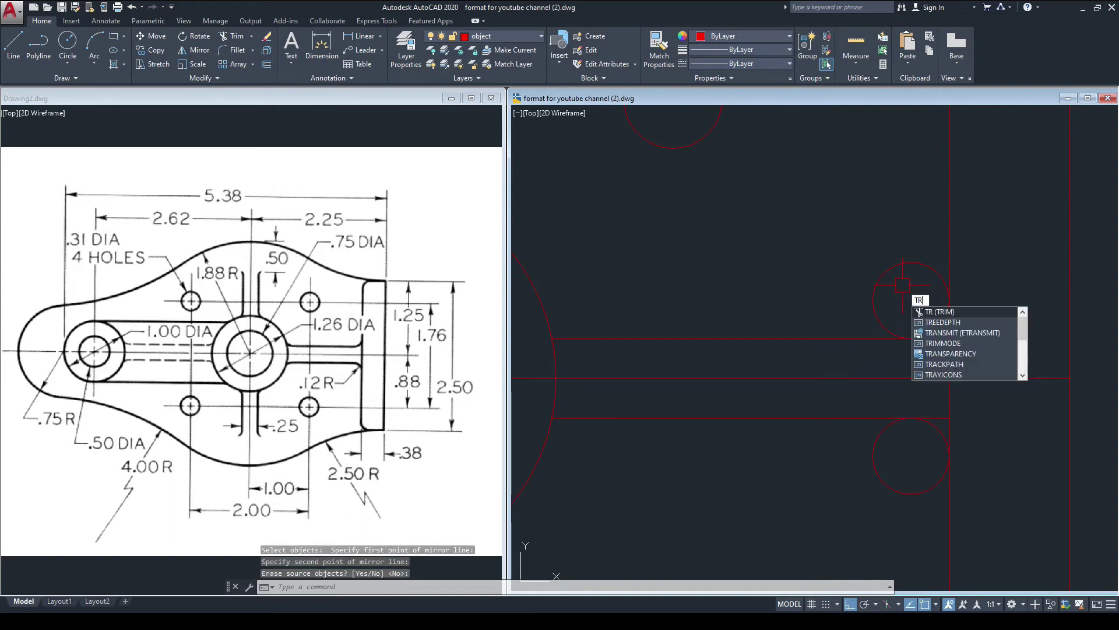
{"action": "key", "text": "Return"}
{"action": "left_click", "coordinate": [890, 272]}
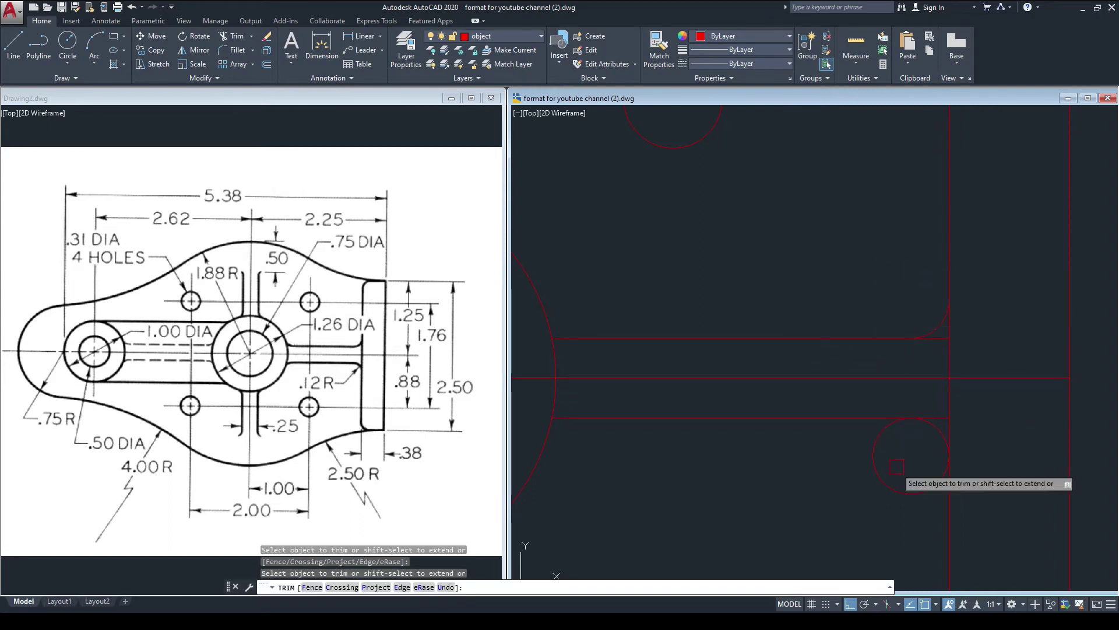
{"action": "scroll", "coordinate": [943, 335], "scroll_direction": "up", "scroll_amount": 5}
{"action": "scroll", "coordinate": [939, 362], "scroll_direction": "down", "scroll_amount": 4}
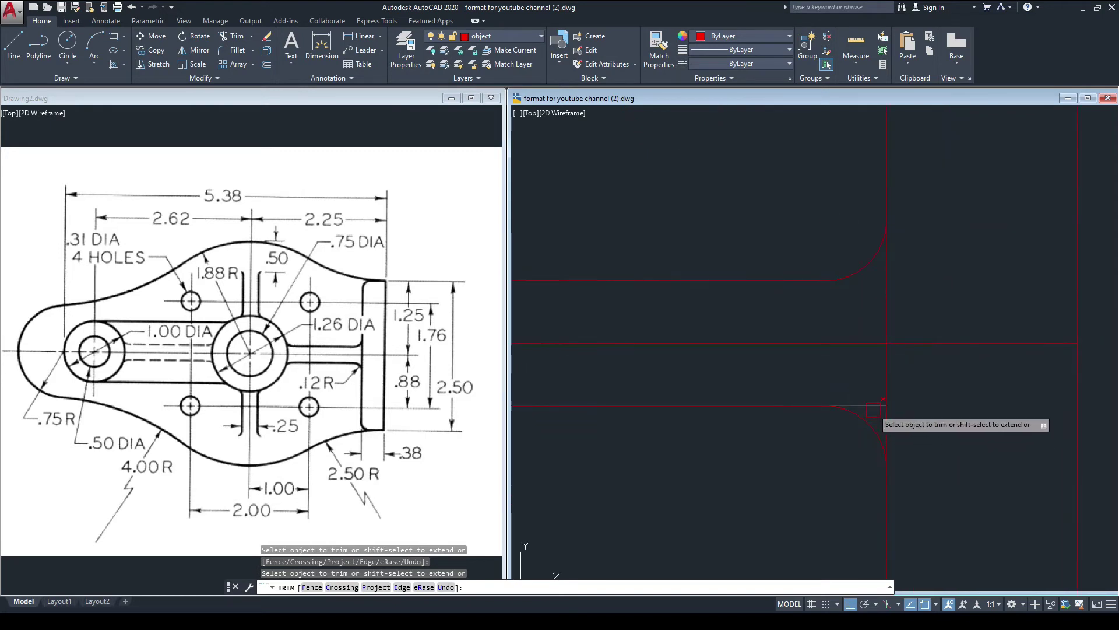
{"action": "scroll", "coordinate": [875, 407], "scroll_direction": "down", "scroll_amount": 5}
{"action": "key", "text": "Escape"}
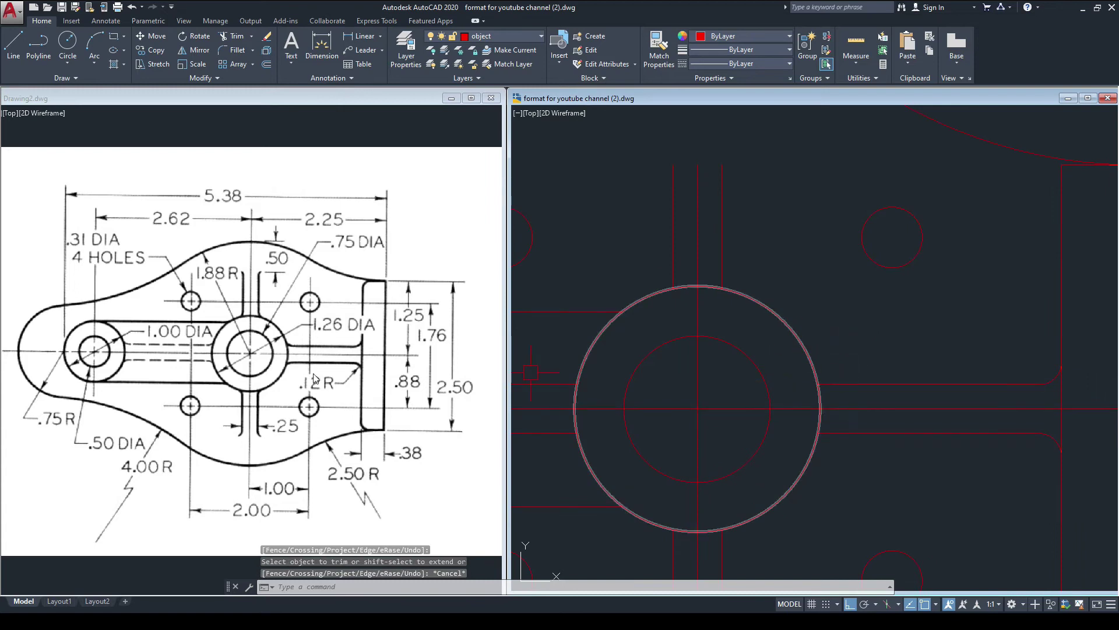
- Check the reference and draw a .12-radius Ttr circle tangent to the central boss's outer circle and the right rib's upper line
{"action": "left_click", "coordinate": [275, 347]}
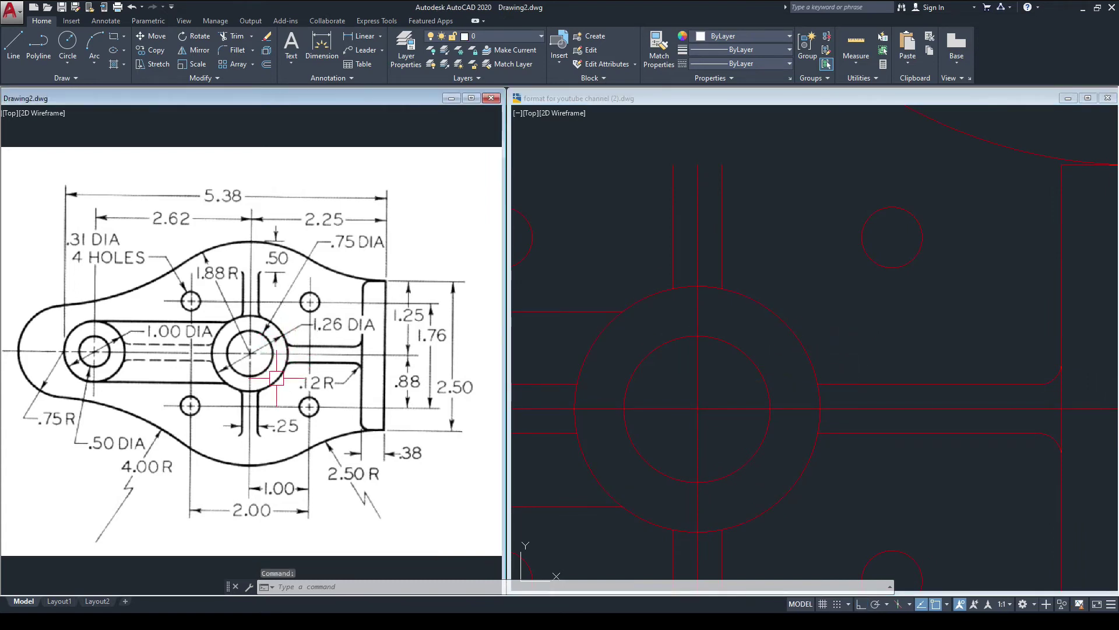
{"action": "left_click", "coordinate": [854, 324]}
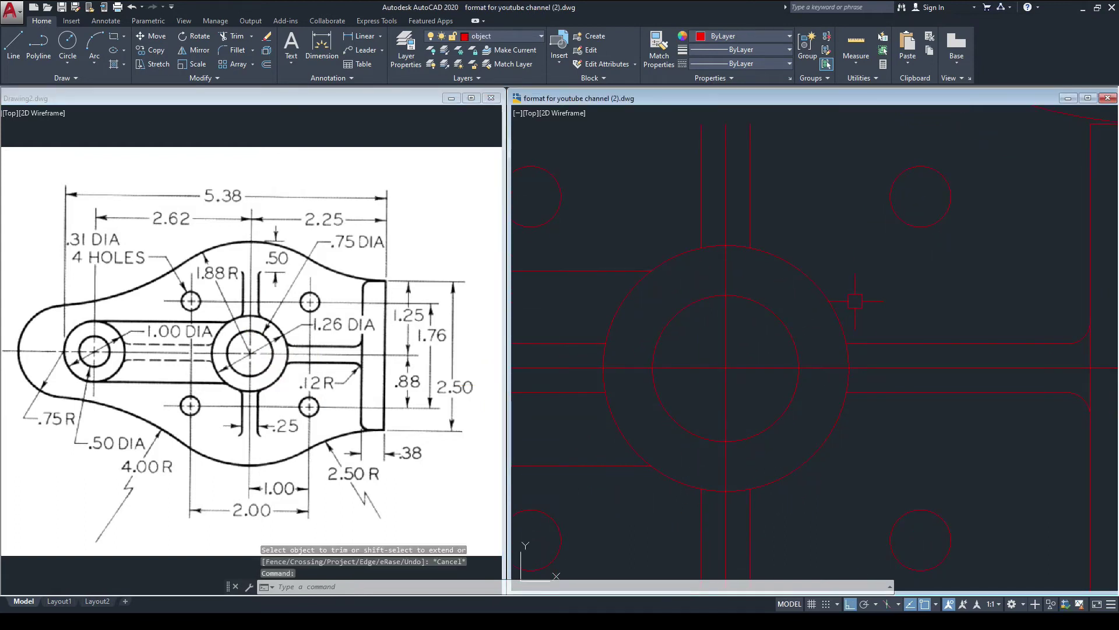
{"action": "type", "text": "c"}
{"action": "key", "text": "Return"}
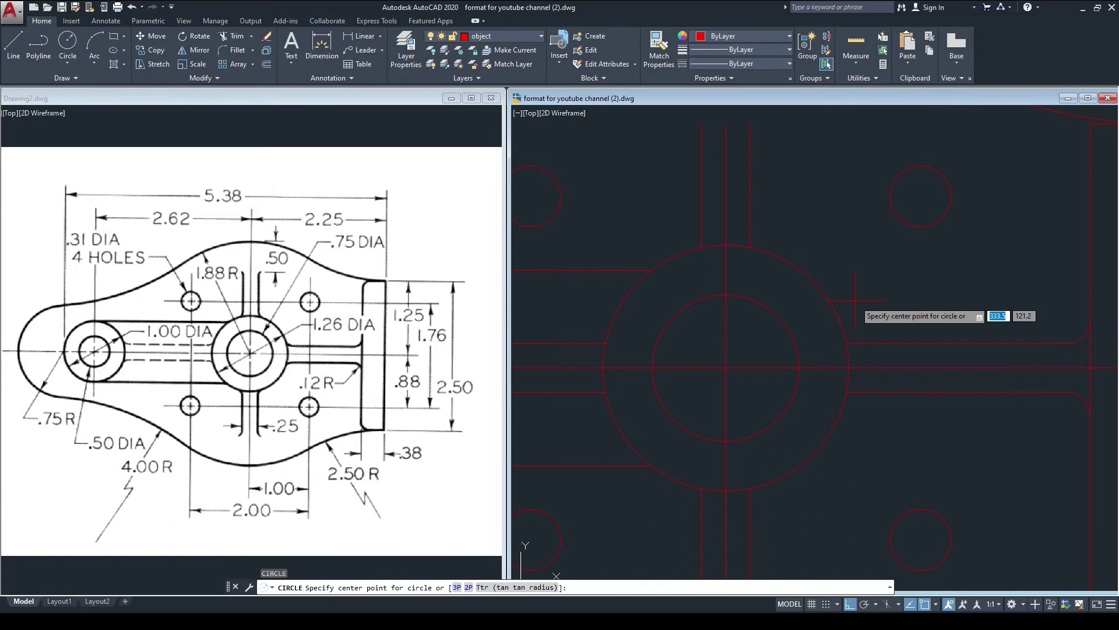
{"action": "left_click", "coordinate": [524, 588]}
{"action": "scroll", "coordinate": [793, 323], "scroll_direction": "up", "scroll_amount": 5}
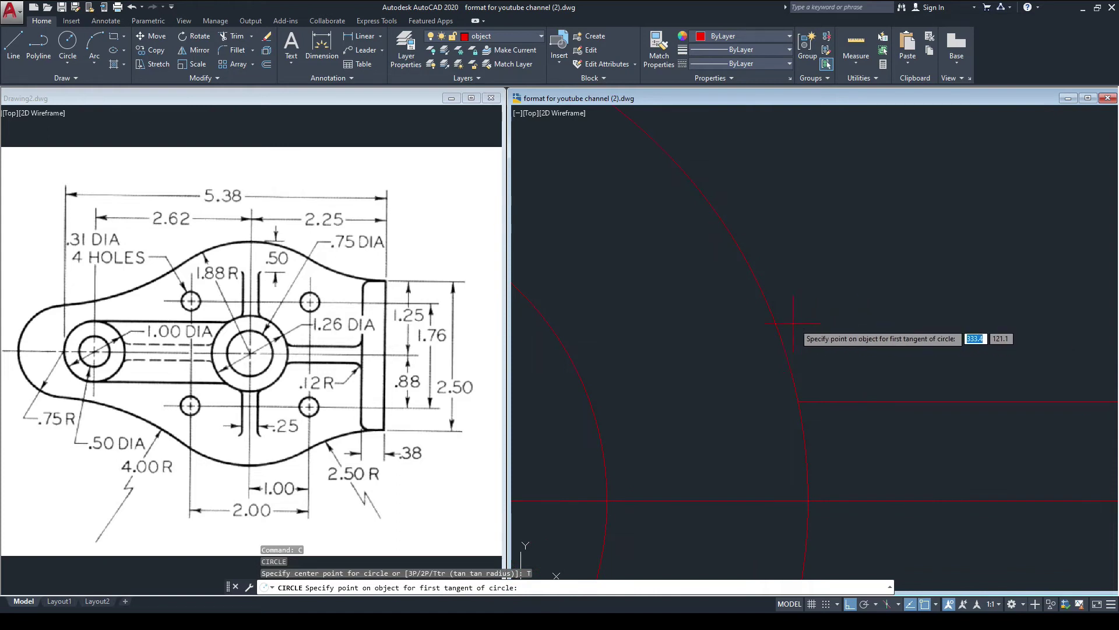
{"action": "left_click", "coordinate": [775, 321]}
{"action": "left_click", "coordinate": [848, 401]}
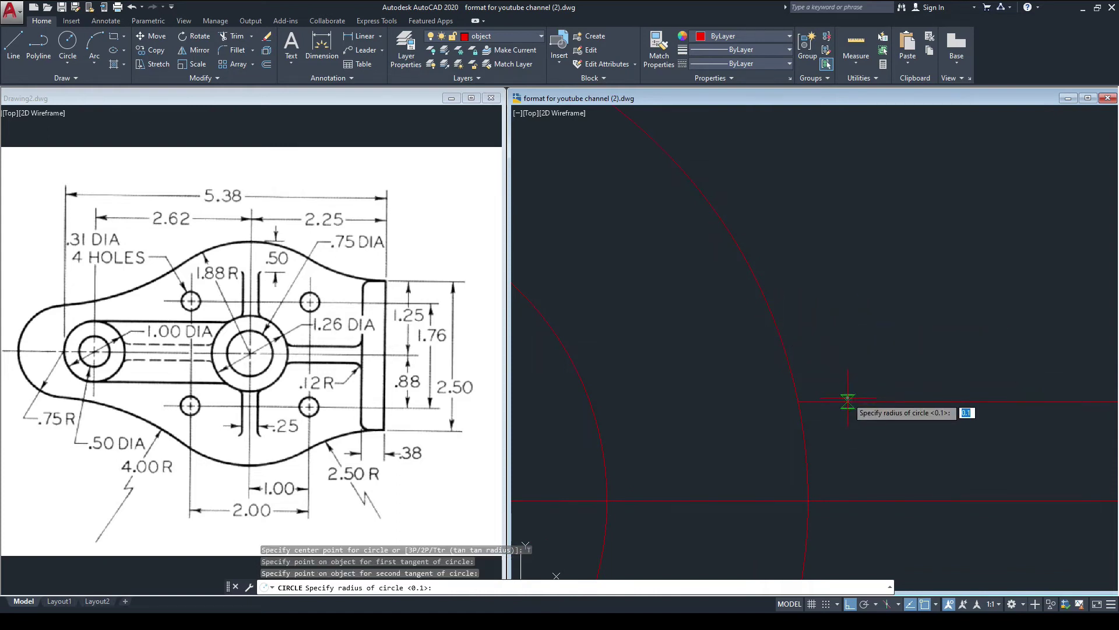
{"action": "type", "text": ".12"}
{"action": "key", "text": "Return"}
{"action": "scroll", "coordinate": [854, 324], "scroll_direction": "down", "scroll_amount": 4}
{"action": "scroll", "coordinate": [793, 344], "scroll_direction": "down", "scroll_amount": 2}
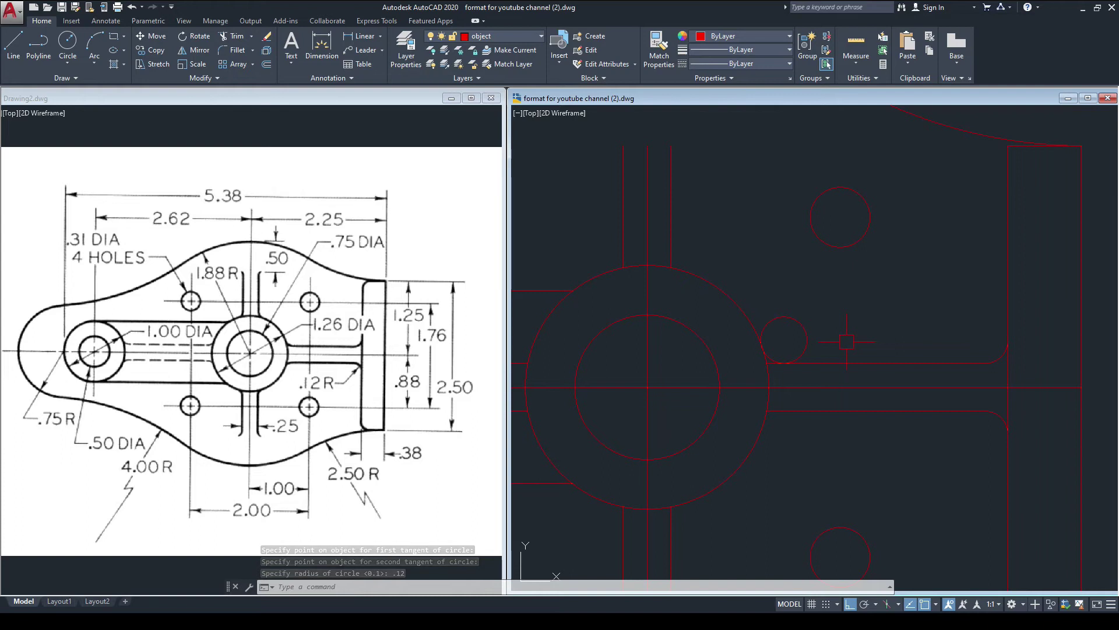
- Mirror the .12-radius circle beside the central boss across the plate's horizontal centerline to the rib's lower side, keeping the original
{"action": "type", "text": "mi"}
{"action": "key", "text": "Return"}
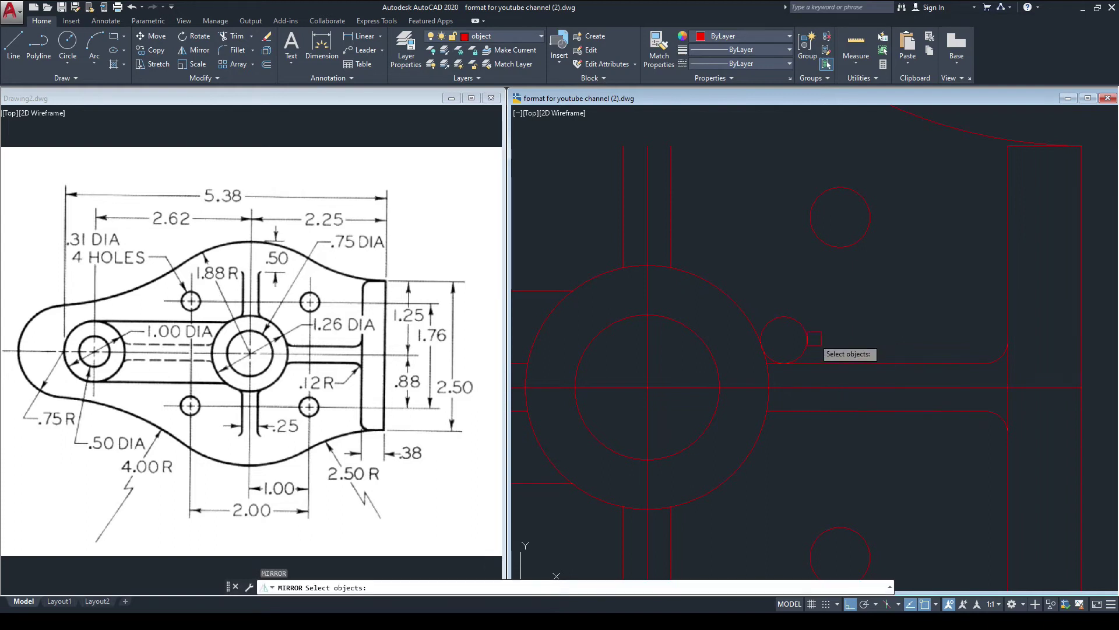
{"action": "left_click", "coordinate": [815, 339]}
{"action": "key", "text": "Return"}
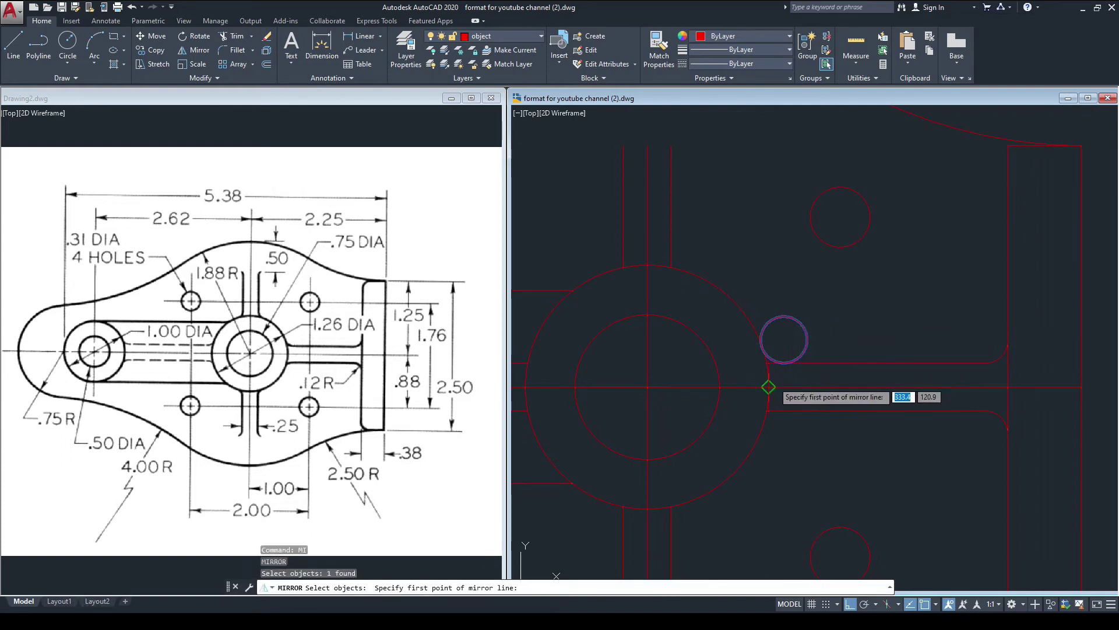
{"action": "left_click", "coordinate": [768, 386]}
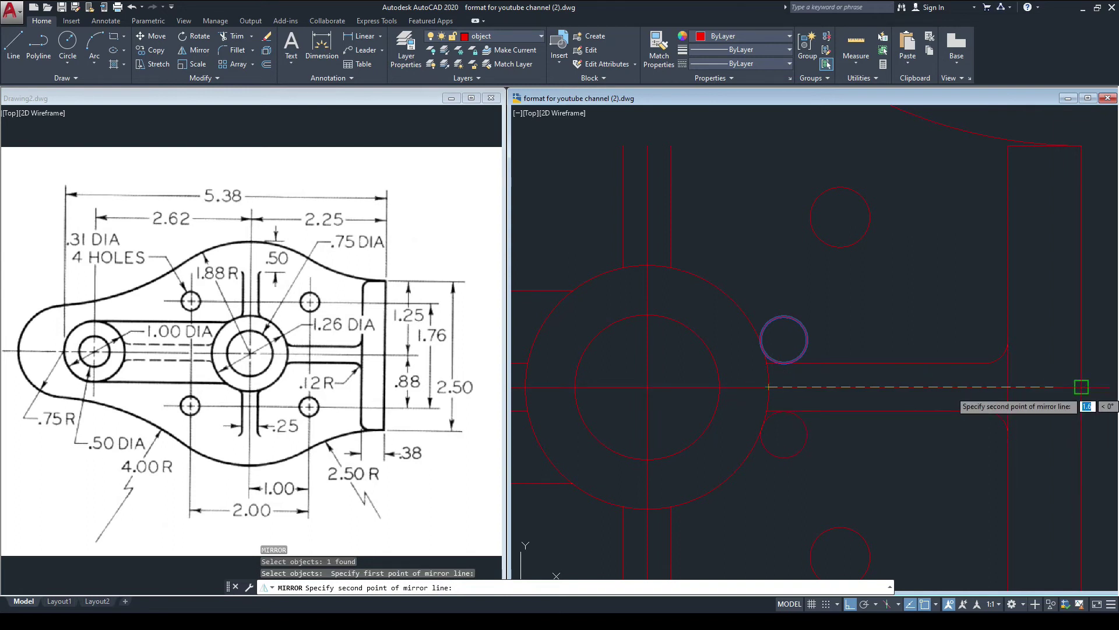
{"action": "left_click", "coordinate": [1081, 386]}
{"action": "left_click", "coordinate": [1069, 432]}
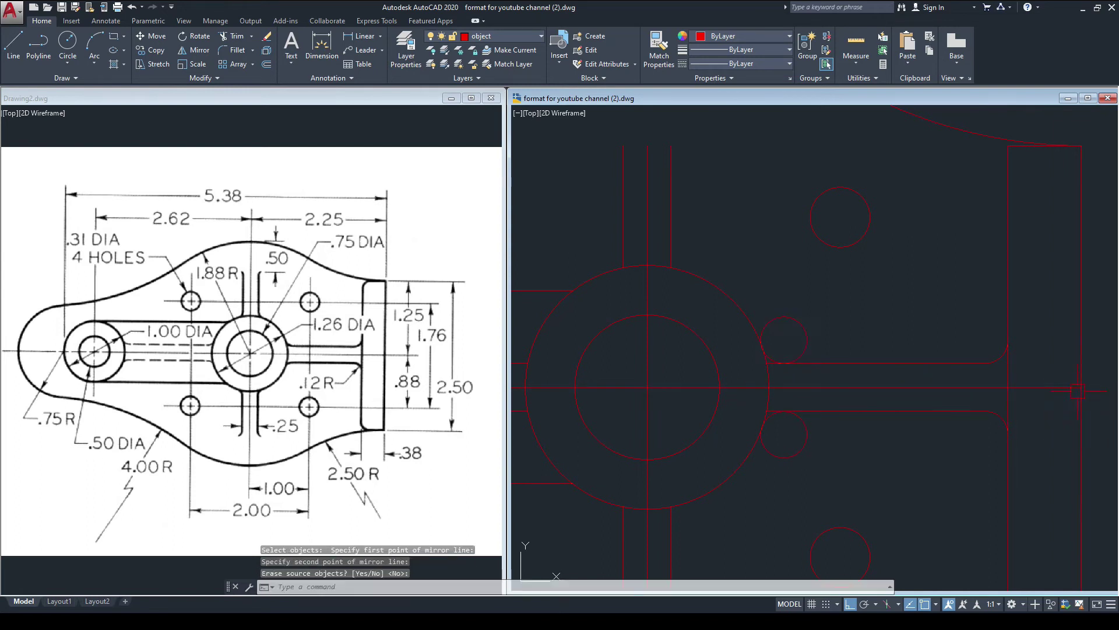
- Trim the upper circle beside the central boss and the rib's upper line end, leaving only the fillet arc
{"action": "middle_click_drag", "start_coordinate": [866, 374], "coordinate": [916, 363]}
{"action": "scroll", "coordinate": [855, 337], "scroll_direction": "up", "scroll_amount": 4}
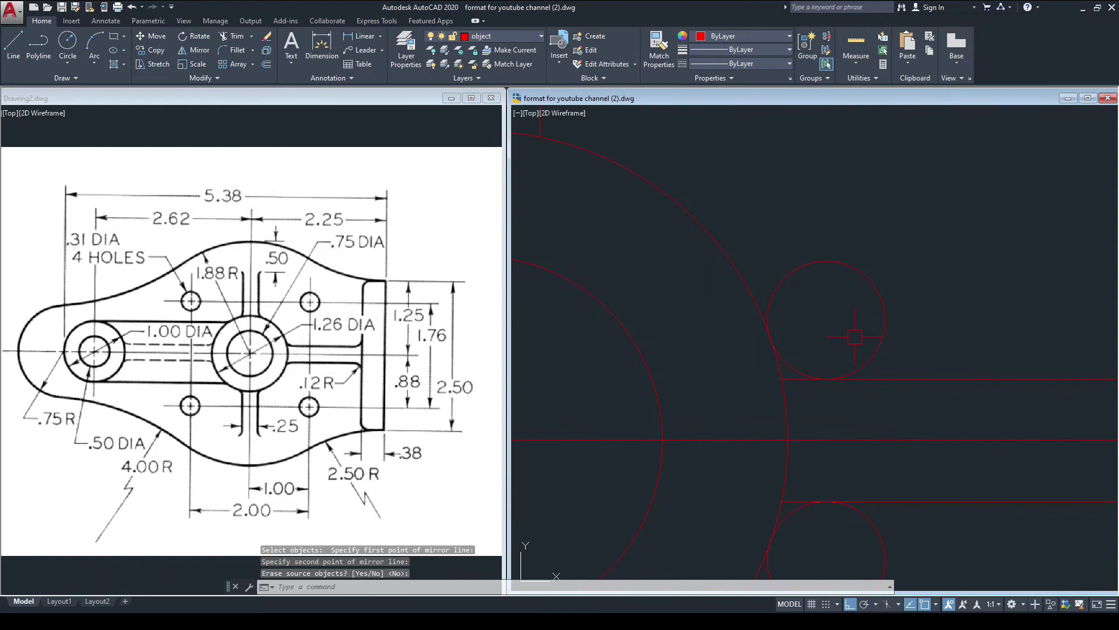
{"action": "key", "text": "Escape"}
{"action": "type", "text": "TR"}
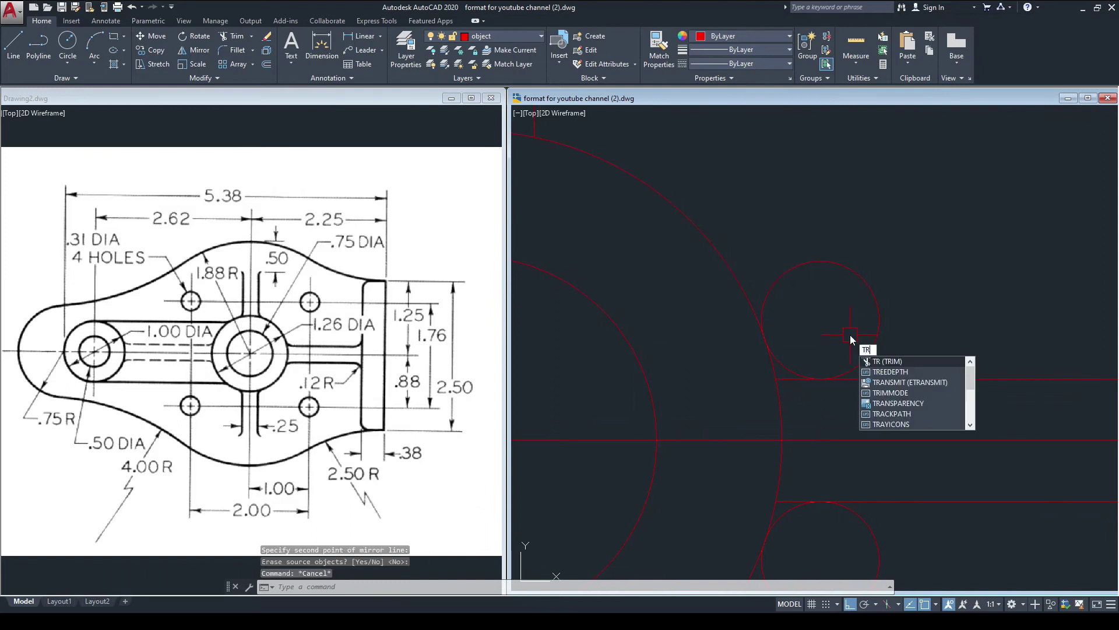
{"action": "key", "text": "Return"}
{"action": "left_click", "coordinate": [879, 301]}
{"action": "scroll", "coordinate": [811, 388], "scroll_direction": "up", "scroll_amount": 5}
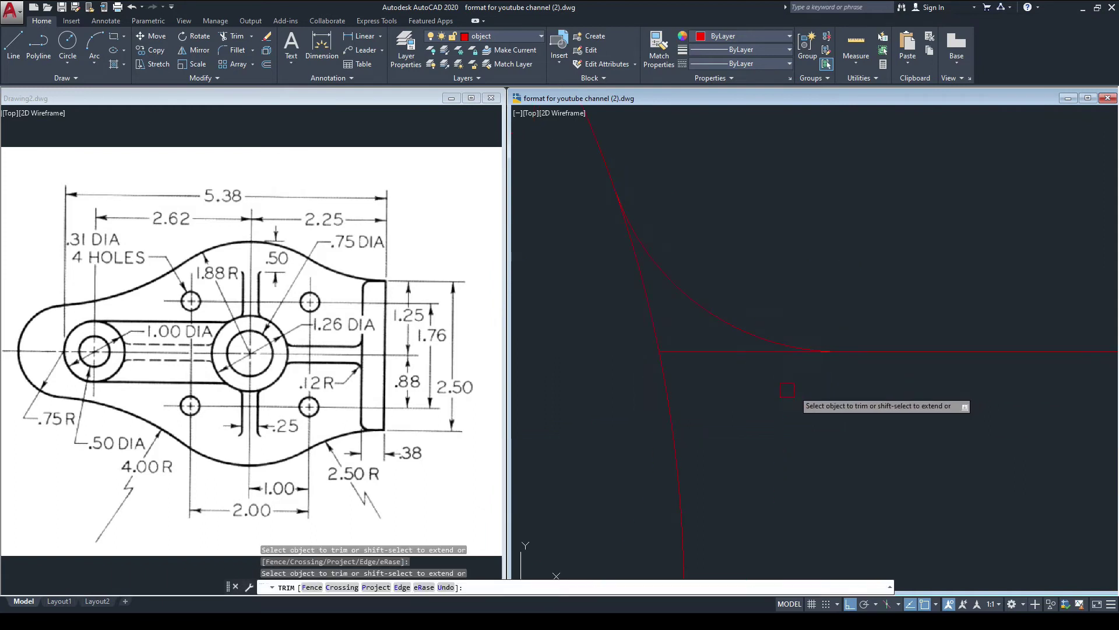
{"action": "left_click", "coordinate": [719, 355]}
{"action": "scroll", "coordinate": [907, 229], "scroll_direction": "down", "scroll_amount": 5}
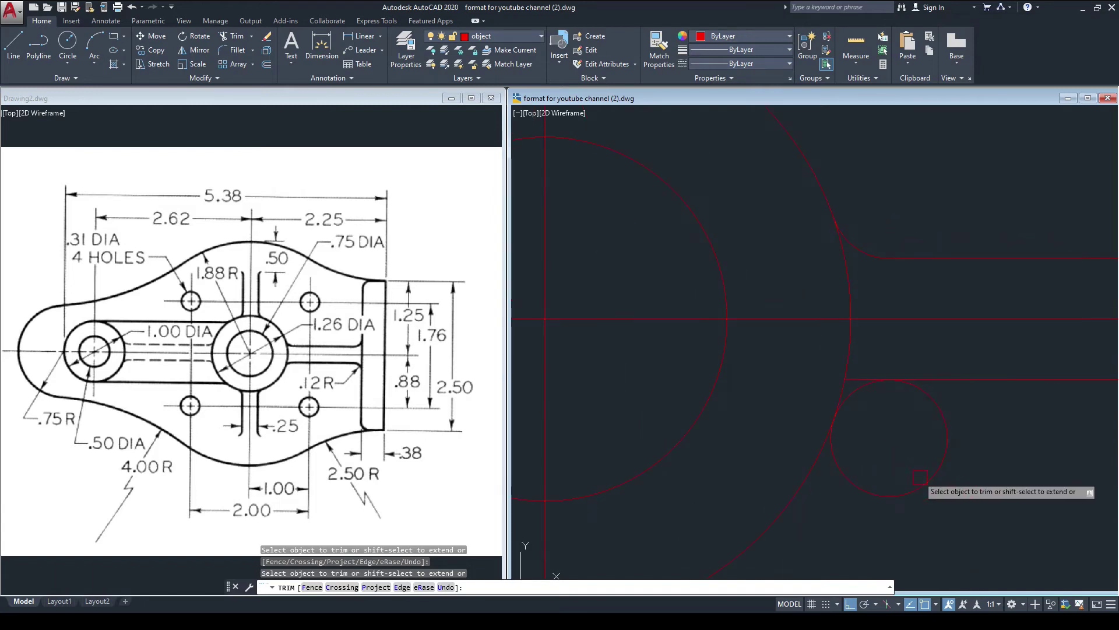
- Trim the lower circle beside the central boss and the rib's lower line end, leaving only the fillet arc
{"action": "scroll", "coordinate": [863, 364], "scroll_direction": "up", "scroll_amount": 6}
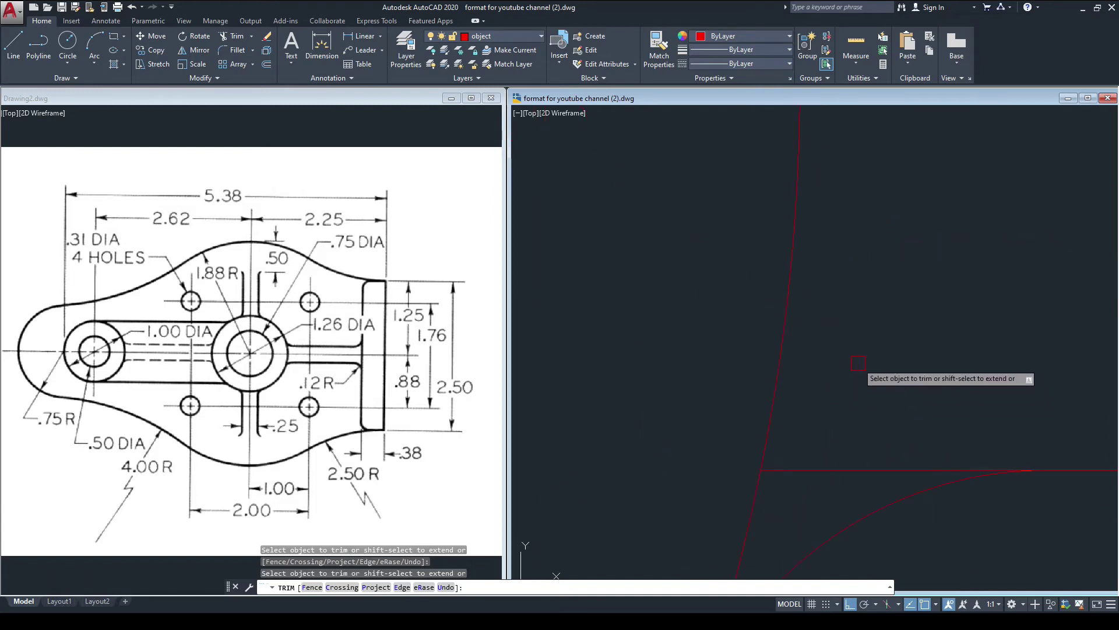
{"action": "left_click", "coordinate": [835, 466]}
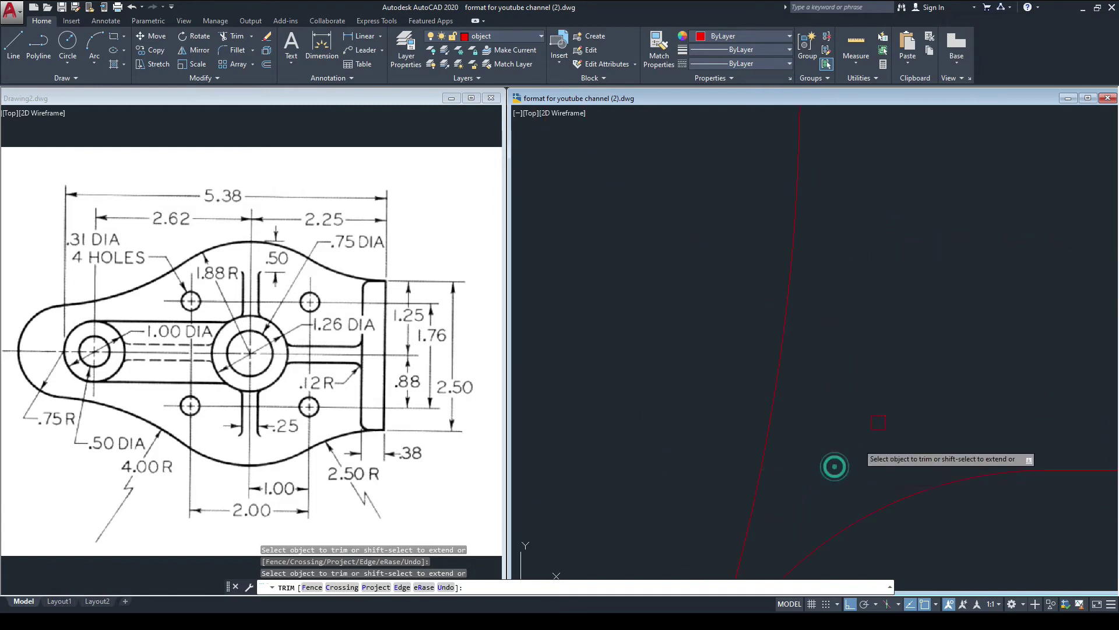
{"action": "scroll", "coordinate": [832, 463], "scroll_direction": "down", "scroll_amount": 5}
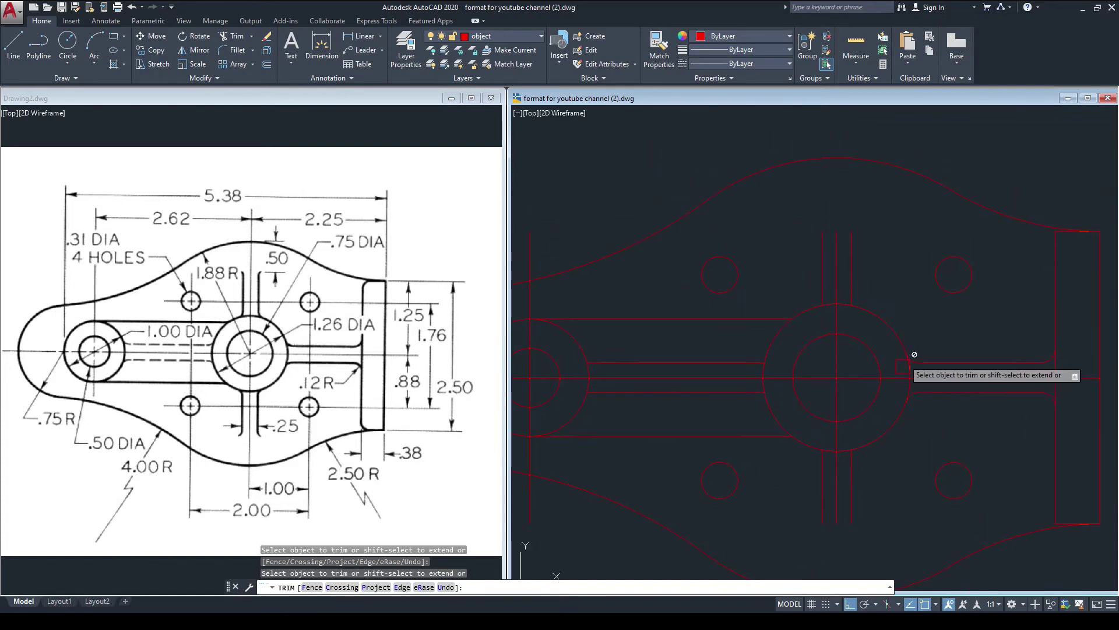
{"action": "key", "text": "Escape"}
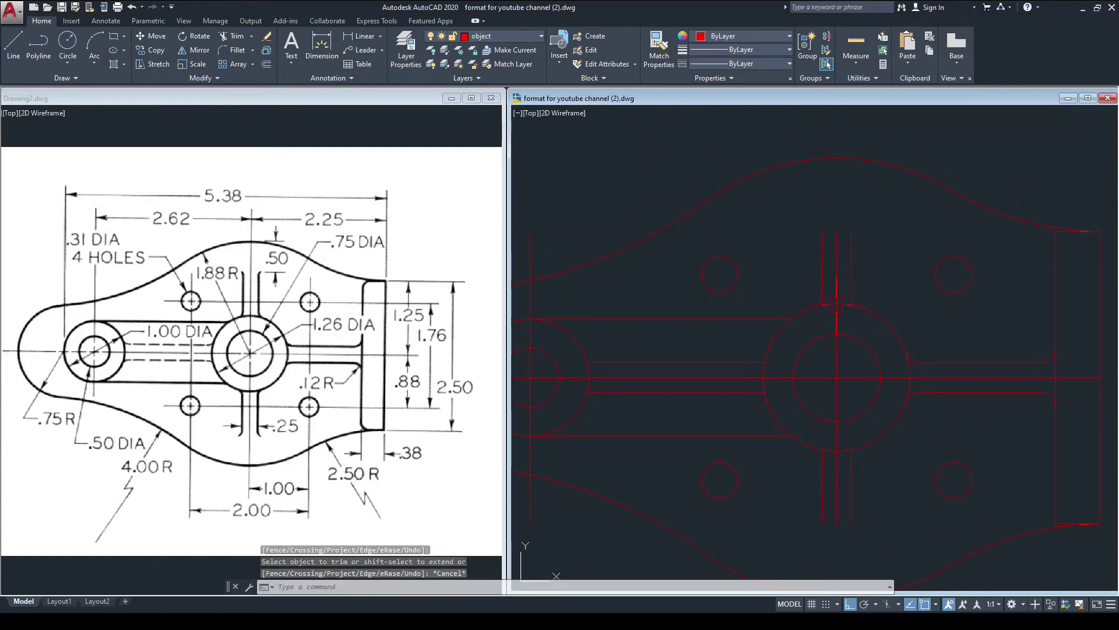
- Check the vertical rib's end in the reference and draw a horizontal line rightward from the top of the plate's upper arc
{"action": "left_click", "coordinate": [70, 378]}
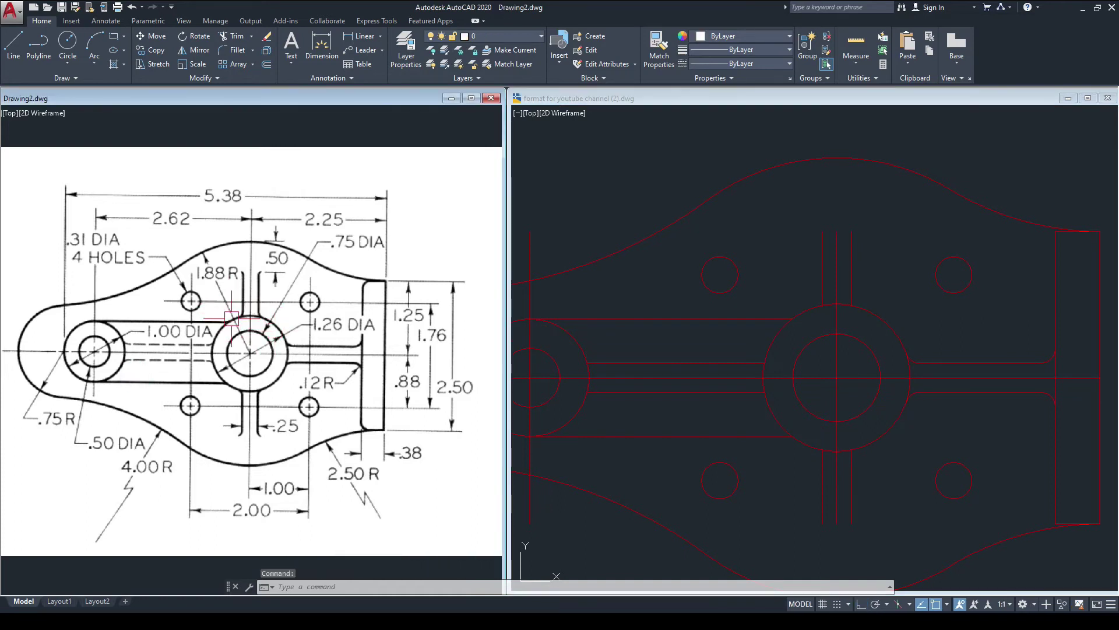
{"action": "left_click", "coordinate": [798, 287]}
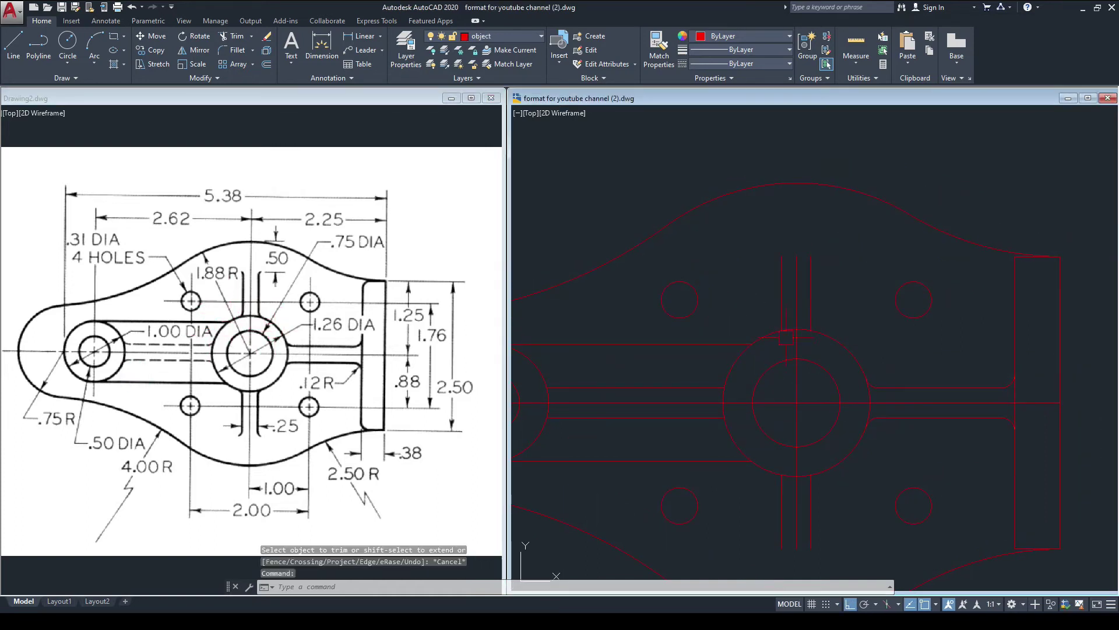
{"action": "scroll", "coordinate": [781, 305], "scroll_direction": "down", "scroll_amount": 4}
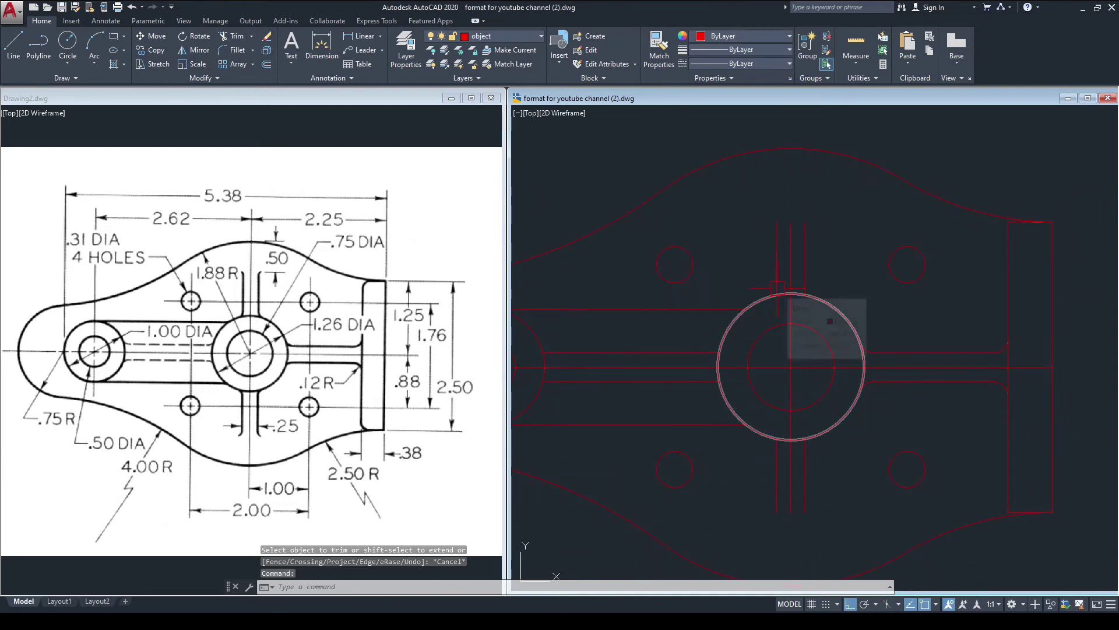
{"action": "left_click", "coordinate": [275, 320]}
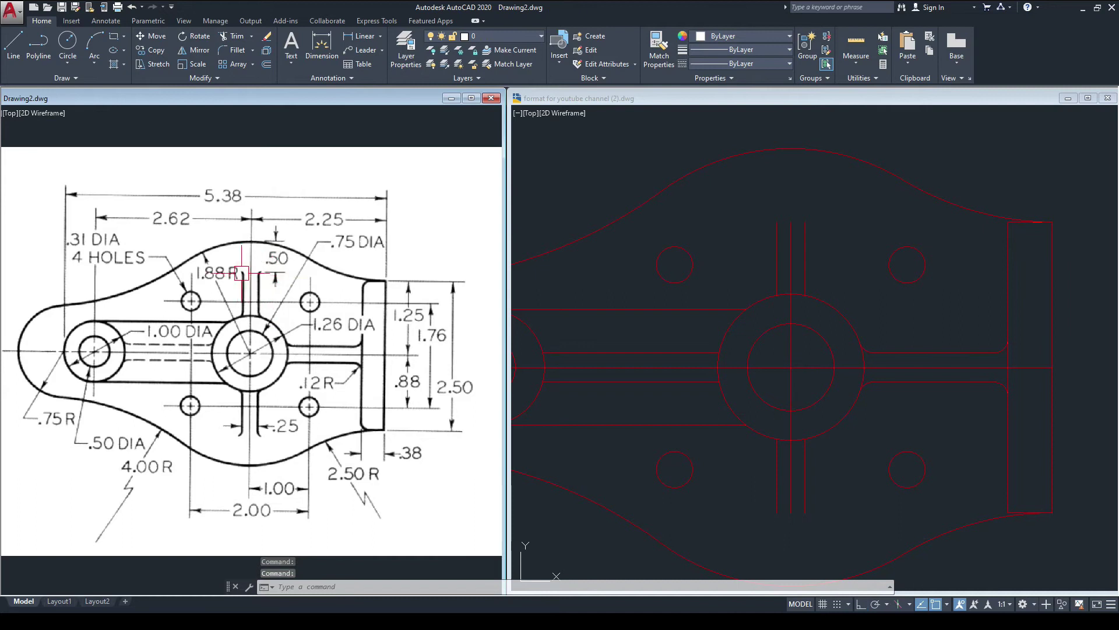
{"action": "left_click", "coordinate": [774, 236]}
{"action": "middle_click_drag", "start_coordinate": [769, 214], "coordinate": [765, 234]}
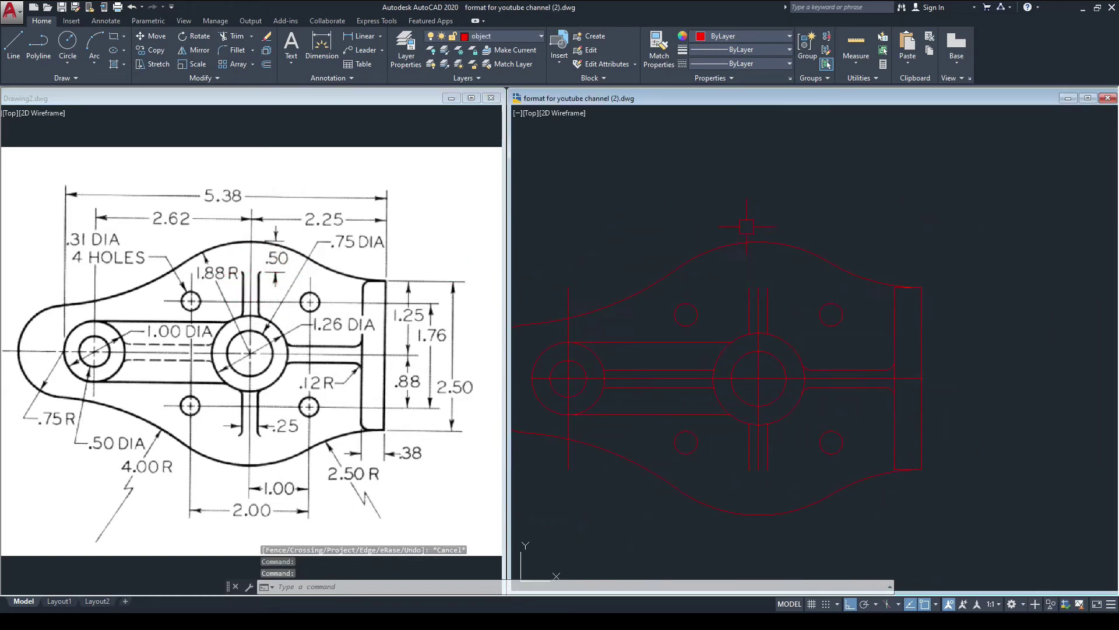
{"action": "type", "text": "l"}
{"action": "key", "text": "Return"}
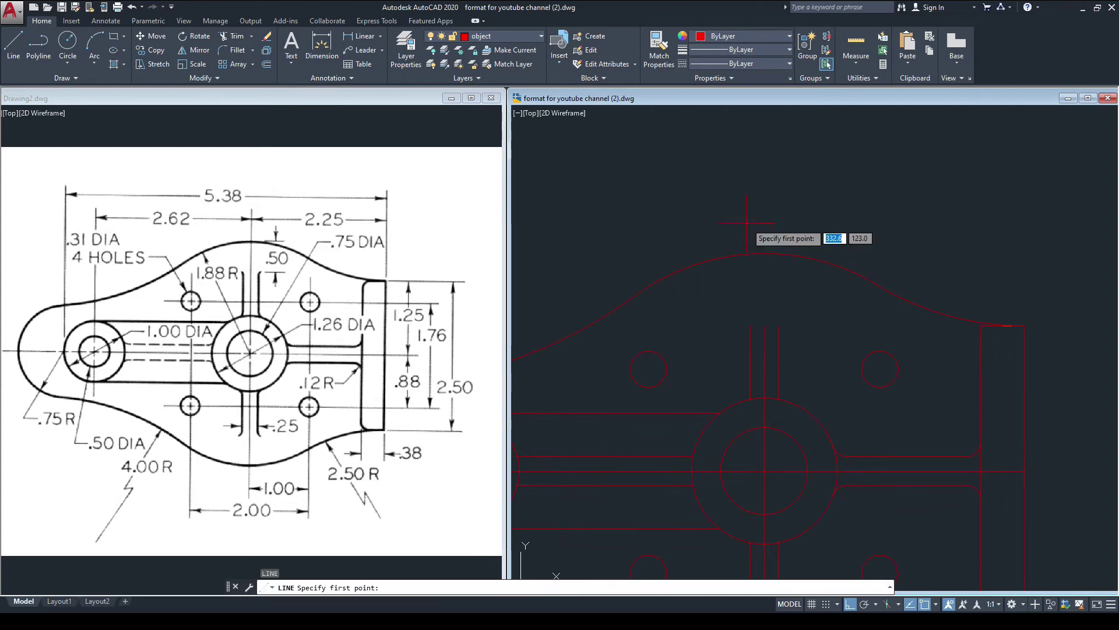
{"action": "left_click", "coordinate": [754, 252]}
{"action": "left_click", "coordinate": [1041, 243]}
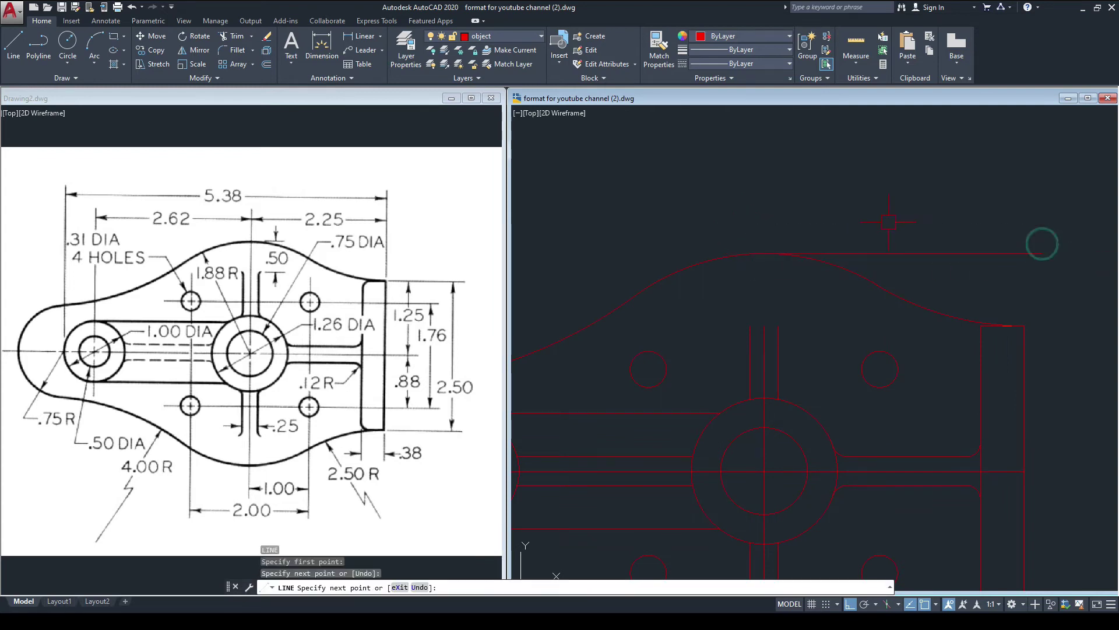
{"action": "key", "text": "Return"}
{"action": "middle_click_drag", "start_coordinate": [882, 222], "coordinate": [790, 216]}
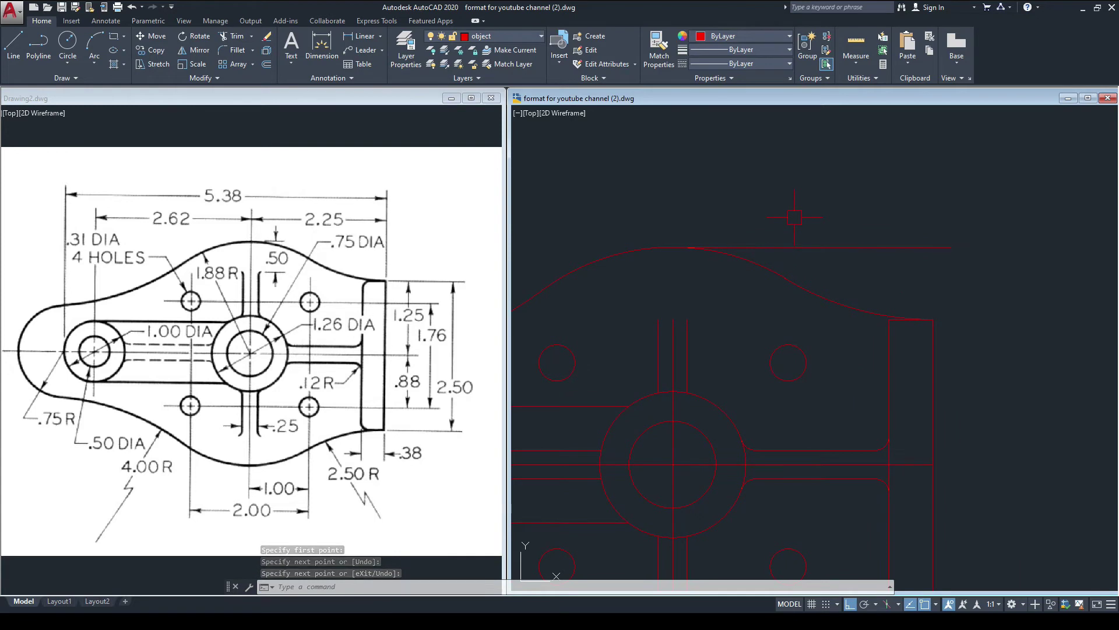
- Offset the horizontal line at the plate's top downward by .50
{"action": "key", "text": "Return"}
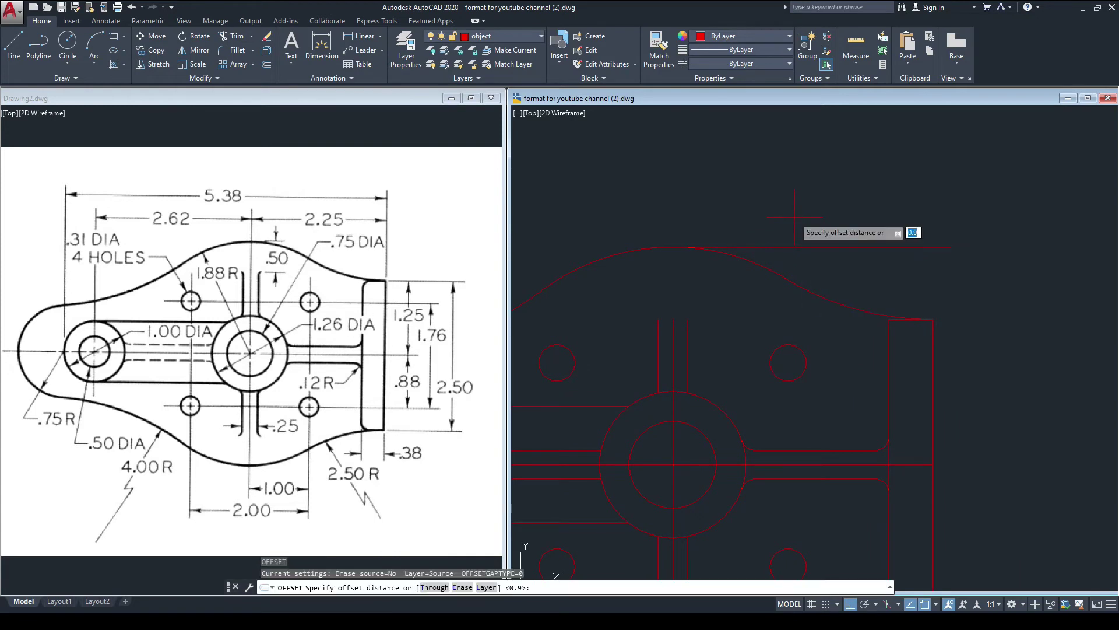
{"action": "key", "text": "Return"}
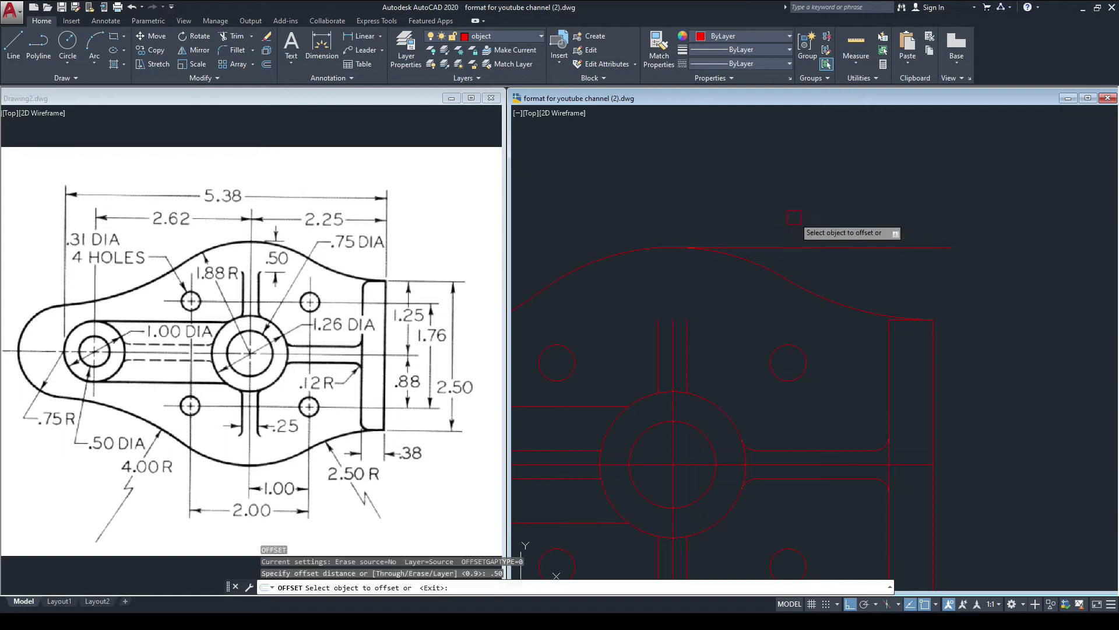
{"action": "left_click", "coordinate": [807, 242]}
{"action": "left_click", "coordinate": [807, 317]}
{"action": "key", "text": "Escape"}
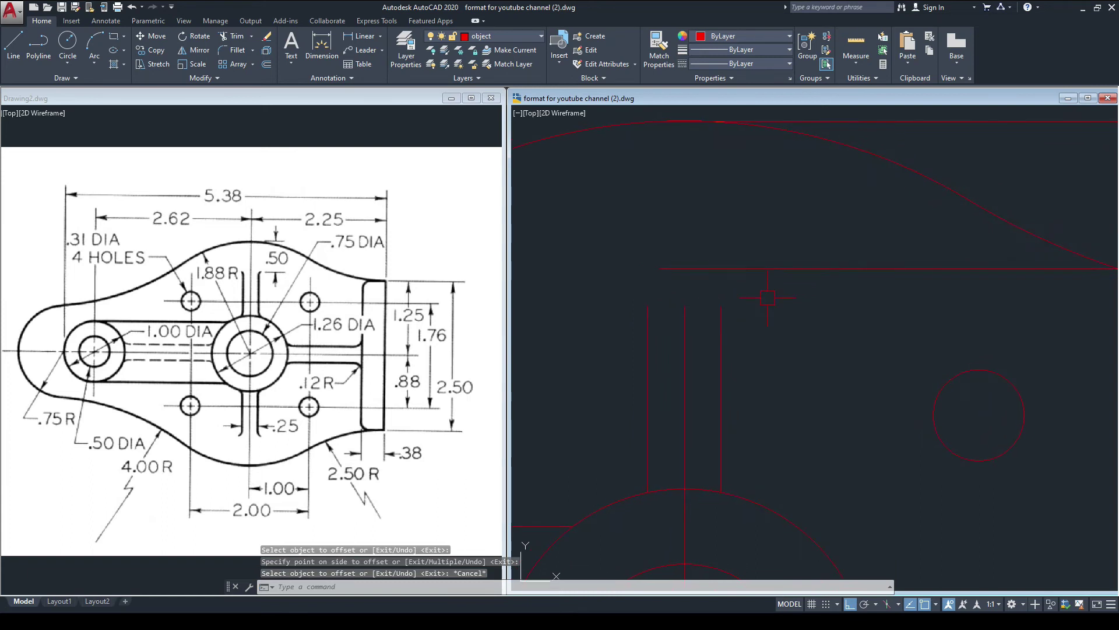
- Stretch the offset line's left end horizontally past the left line of the upper vertical rib
{"action": "left_click", "coordinate": [698, 270]}
{"action": "left_click", "coordinate": [660, 268]}
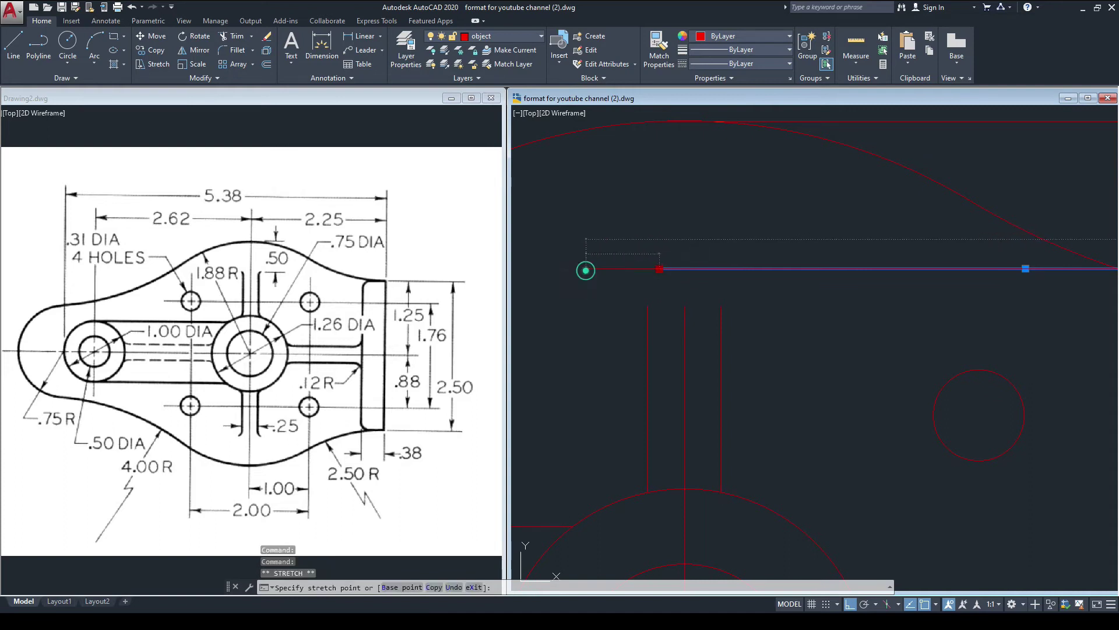
{"action": "left_click", "coordinate": [586, 268]}
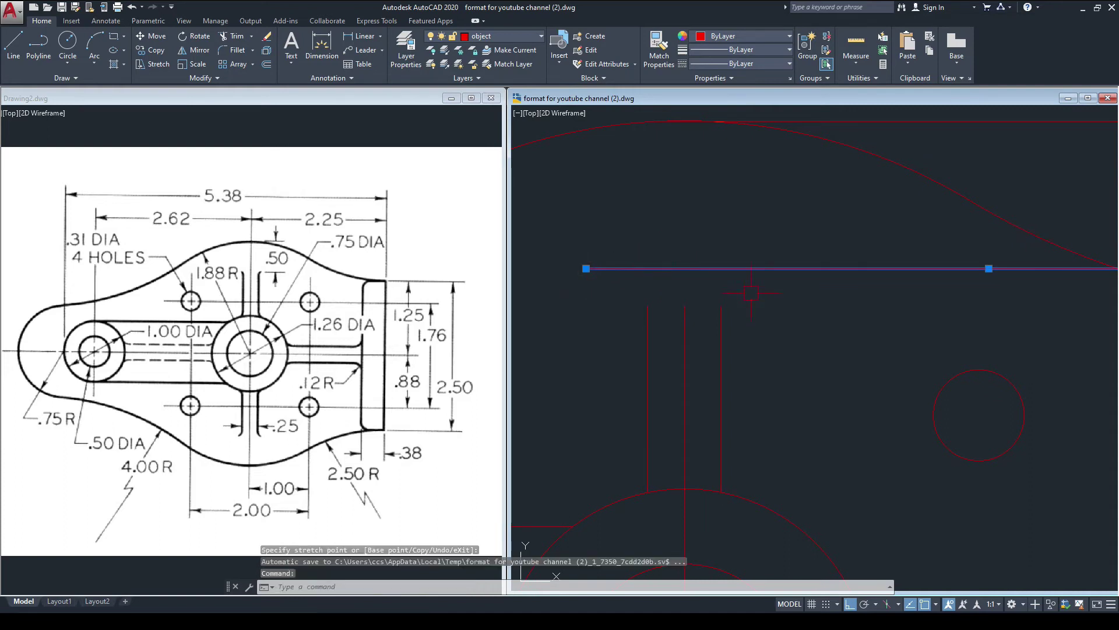
- Extend both outer lines of the upper vertical rib up to the .50 offset line
{"action": "key", "text": "Escape"}
{"action": "type", "text": "E"}
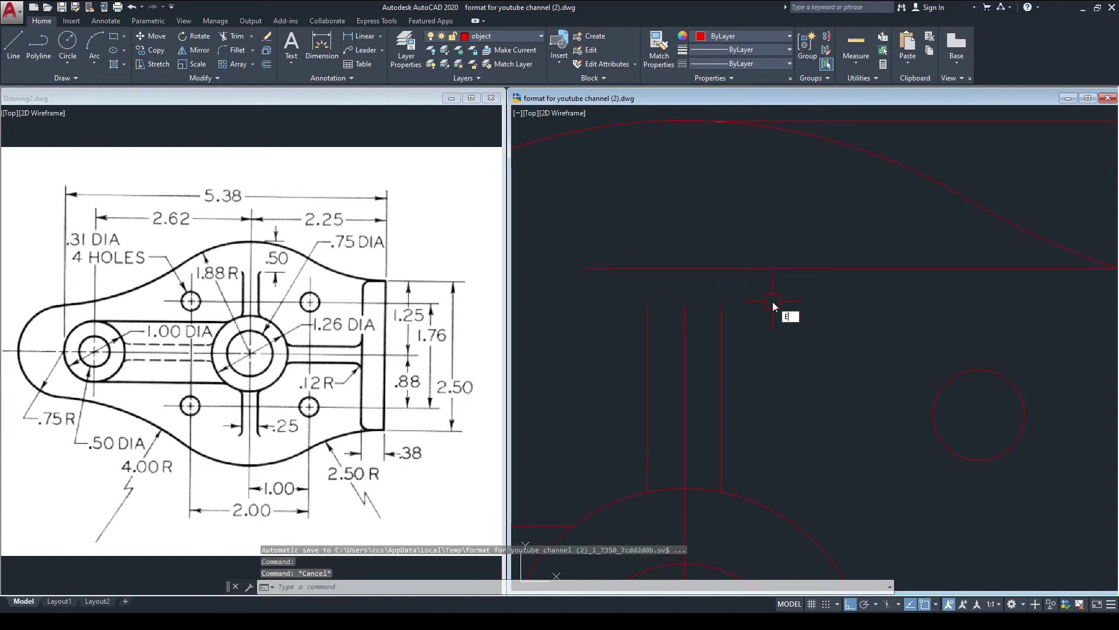
{"action": "type", "text": "X"}
{"action": "key", "text": "Return"}
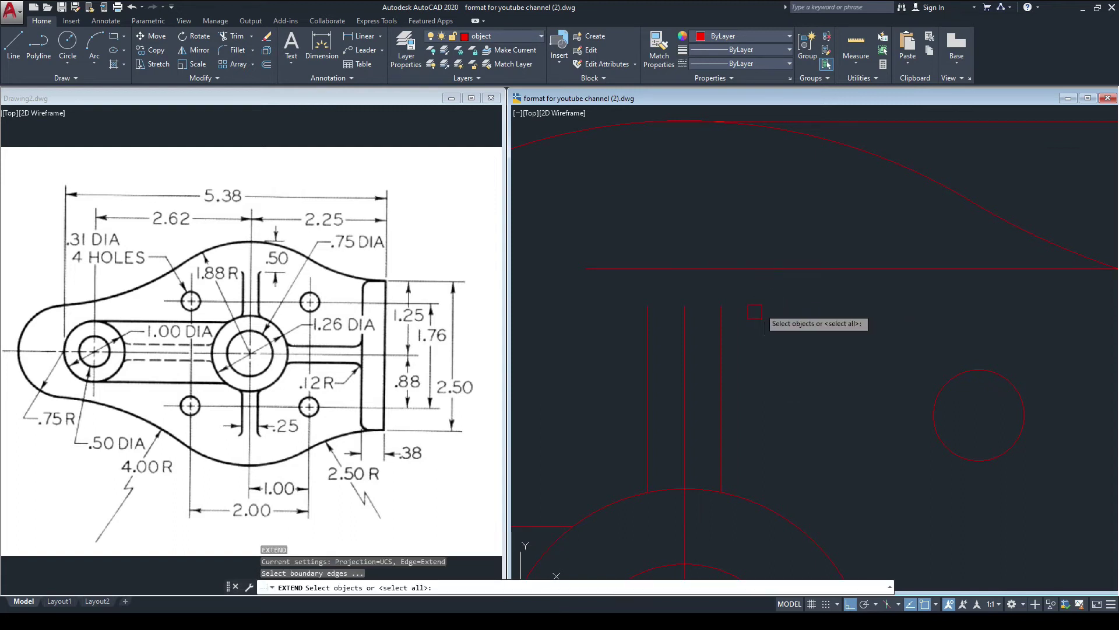
{"action": "key", "text": "Return"}
{"action": "left_click", "coordinate": [721, 320]}
{"action": "left_click", "coordinate": [648, 330]}
{"action": "key", "text": "Escape"}
- Delete the .50 offset line and the horizontal construction line at the top of the plate
{"action": "left_click", "coordinate": [777, 269]}
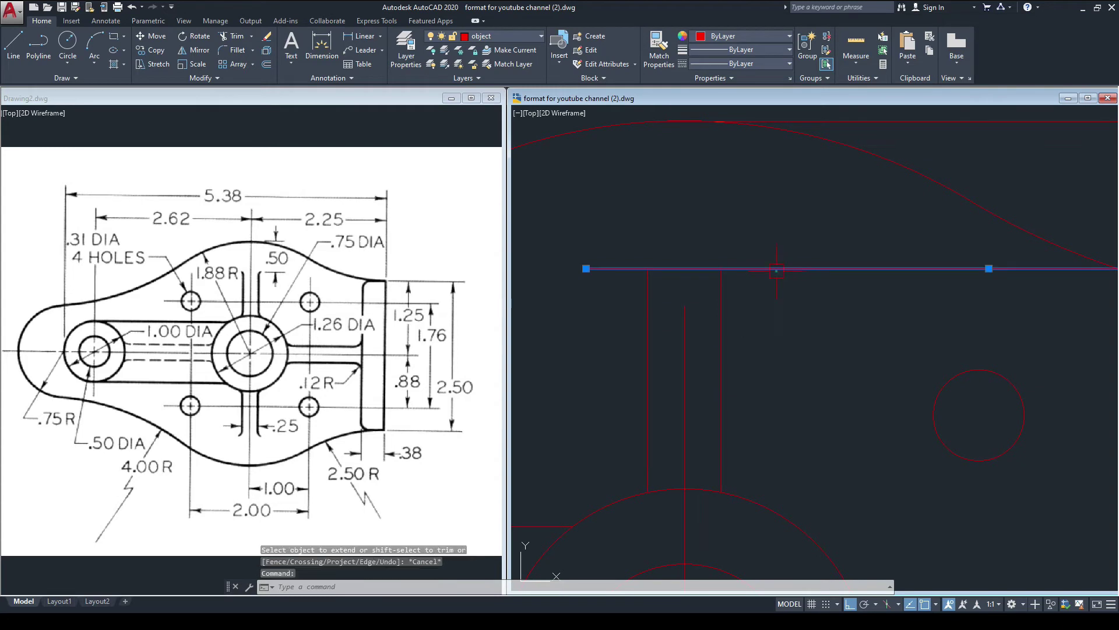
{"action": "key", "text": "Delete"}
{"action": "scroll", "coordinate": [777, 269], "scroll_direction": "down", "scroll_amount": 2}
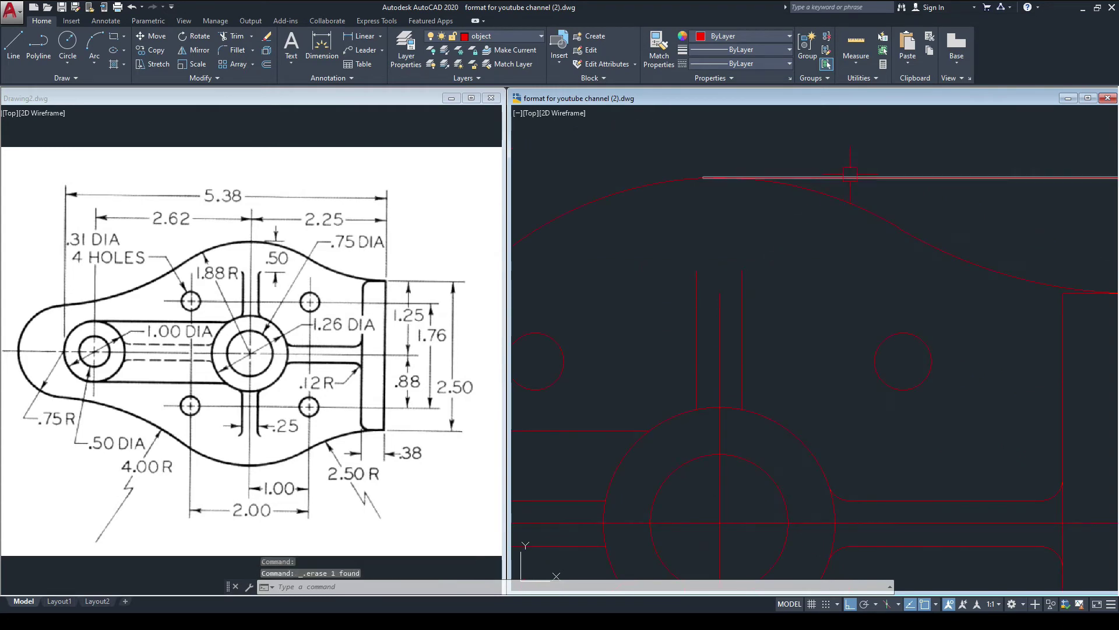
{"action": "middle_click_drag", "start_coordinate": [766, 244], "coordinate": [732, 242]}
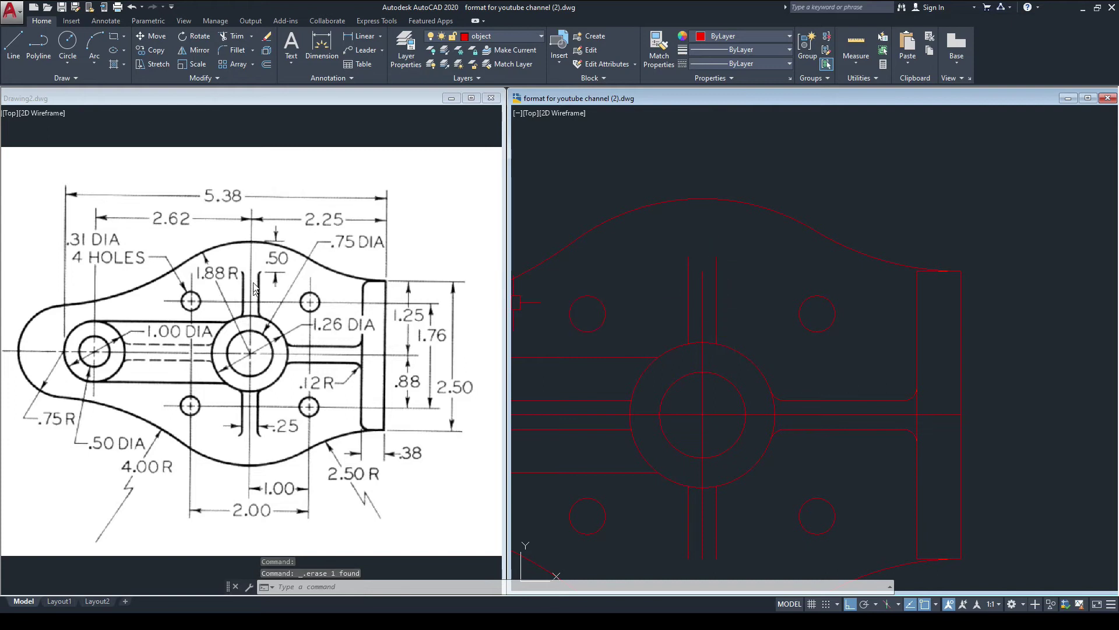
- Delete the two outer lines of the lower vertical rib beneath the central boss
{"action": "scroll", "coordinate": [763, 305], "scroll_direction": "down", "scroll_amount": 3}
{"action": "scroll", "coordinate": [733, 419], "scroll_direction": "up", "scroll_amount": 5}
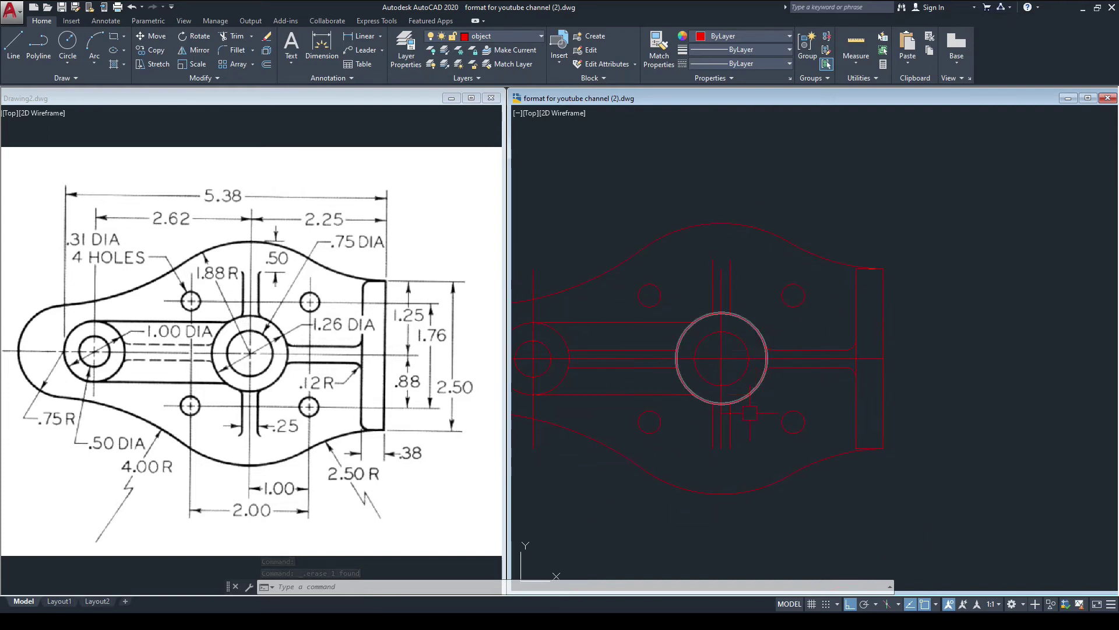
{"action": "left_click", "coordinate": [723, 420]}
{"action": "left_click", "coordinate": [678, 430]}
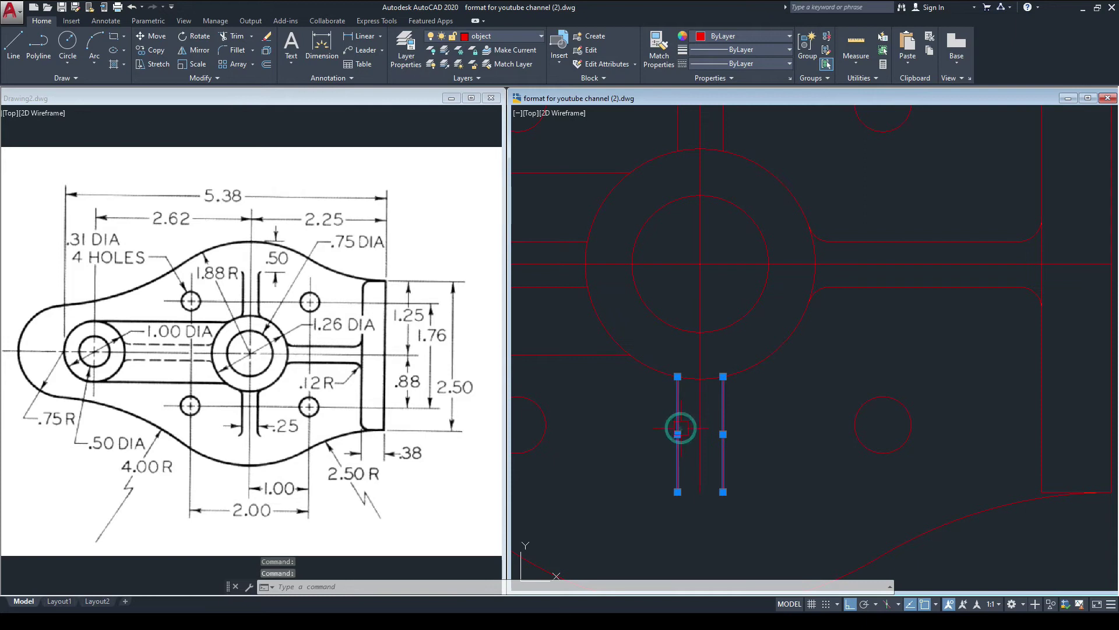
{"action": "key", "text": "Delete"}
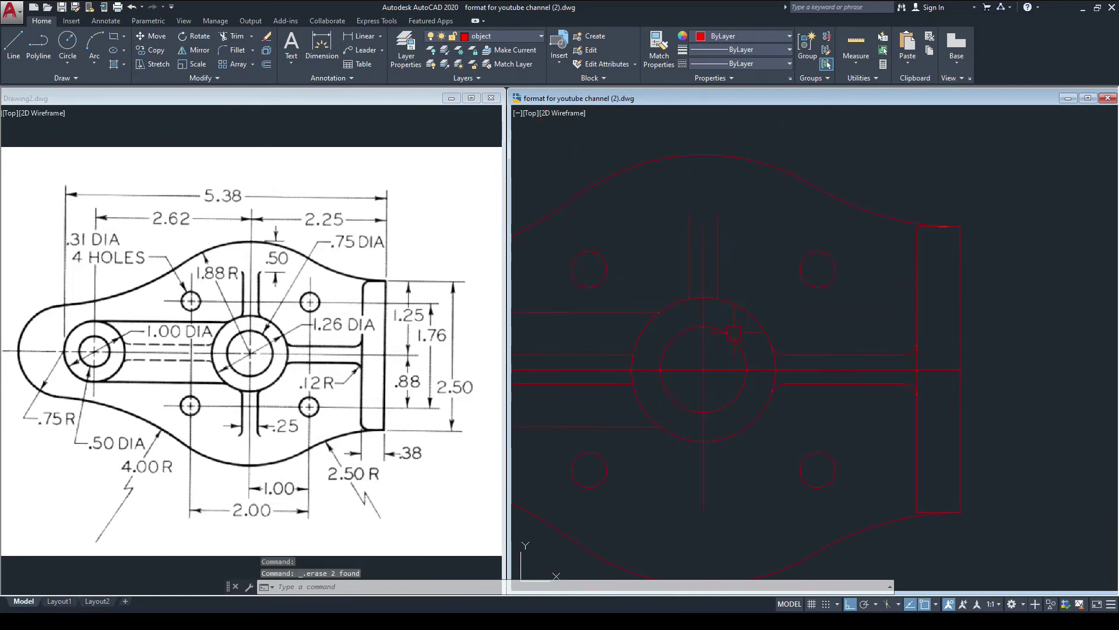
- Mirror the upper rib's two outer lines about the plate's horizontal centreline, keeping the source lines
{"action": "type", "text": "m"}
{"action": "key", "text": "Return"}
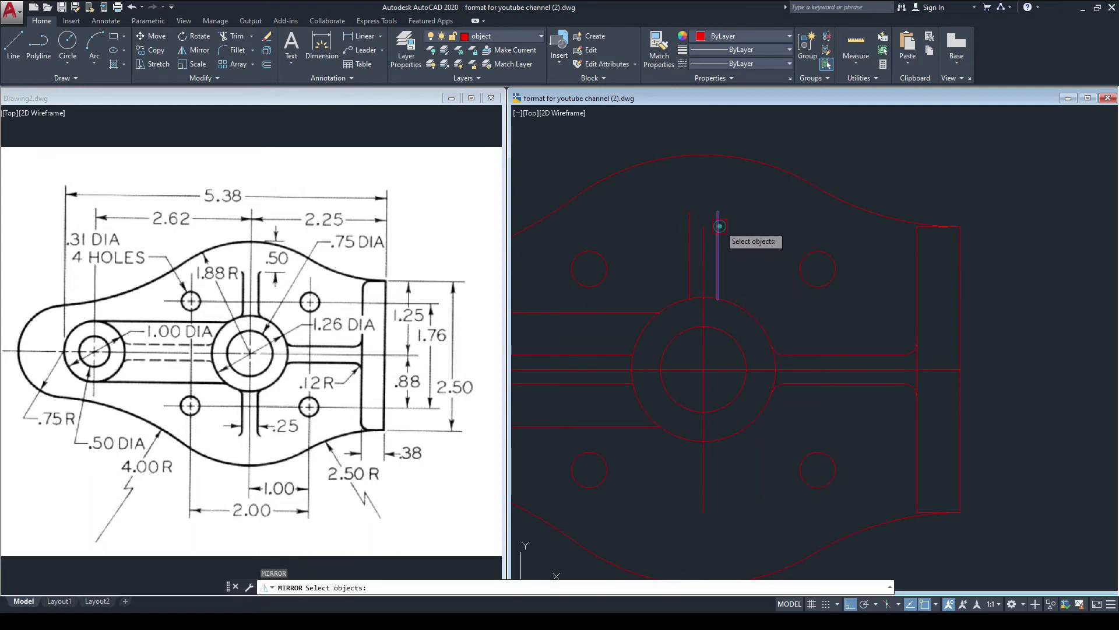
{"action": "left_click", "coordinate": [718, 238]}
{"action": "left_click", "coordinate": [689, 212]}
{"action": "key", "text": "Return"}
{"action": "left_click", "coordinate": [632, 369]}
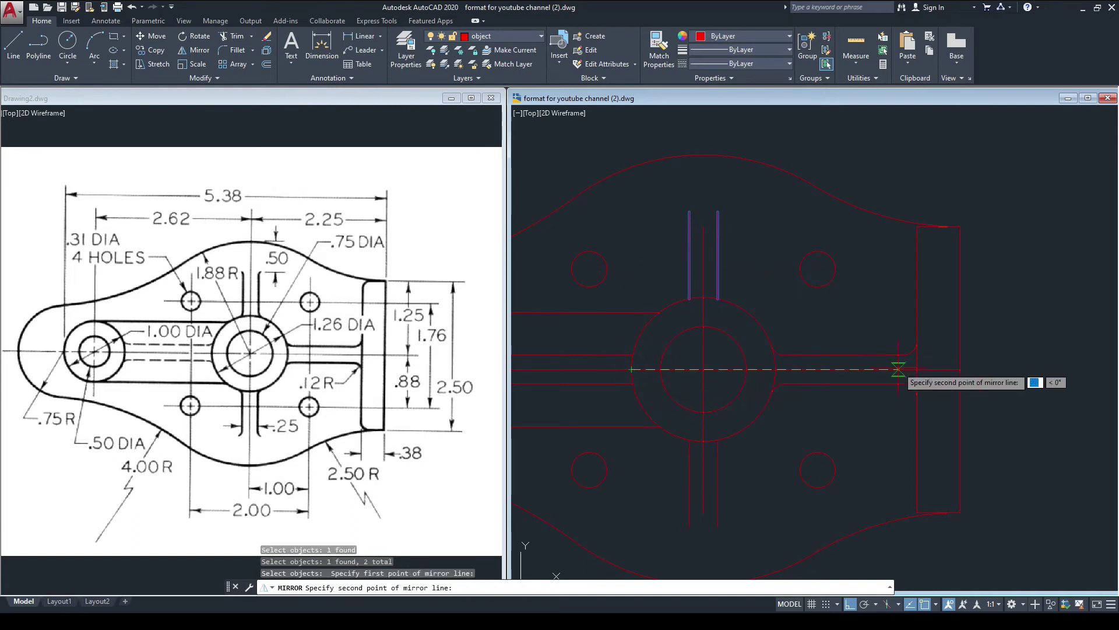
{"action": "left_click", "coordinate": [960, 369]}
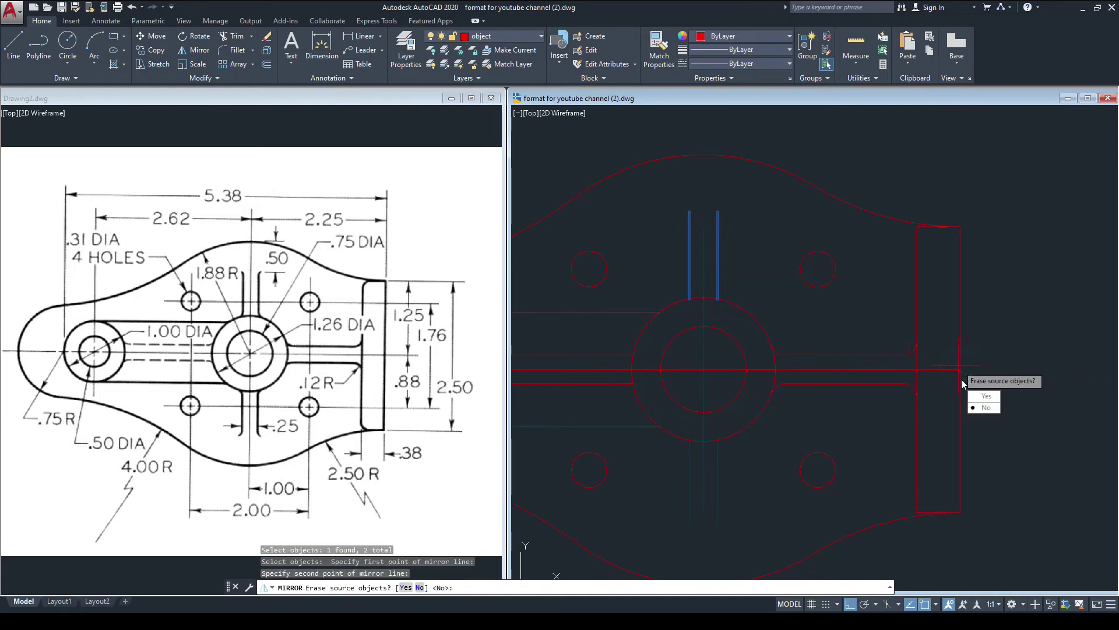
{"action": "key", "text": "Return"}
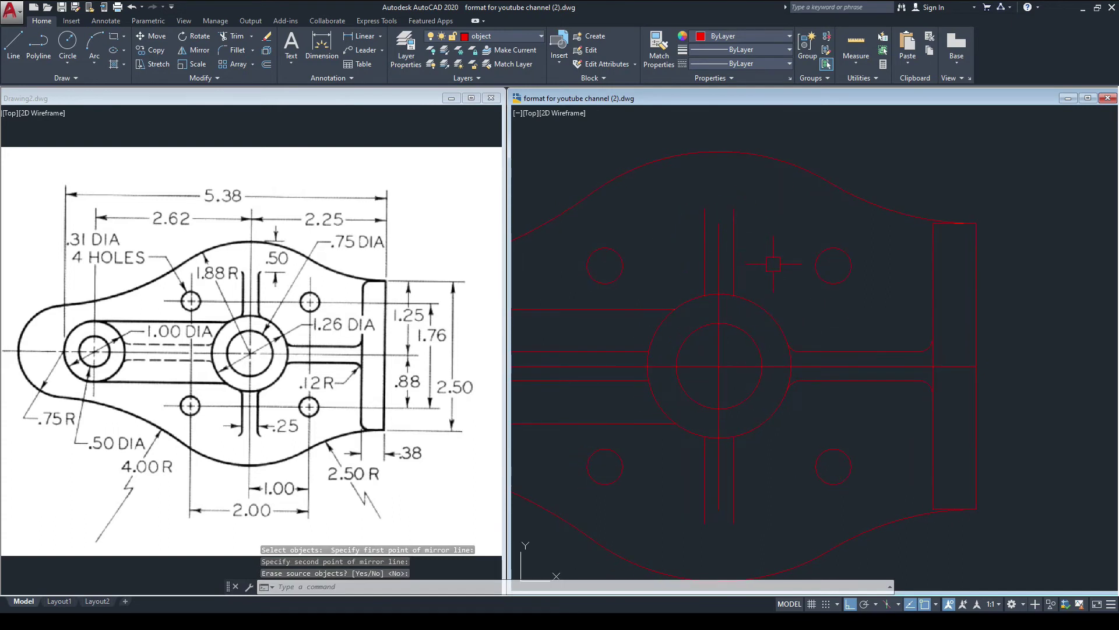
- Draw a .12-radius circle tangent to the upper rib's right line and the central boss's outer circle
{"action": "middle_click_drag", "start_coordinate": [770, 264], "coordinate": [799, 266]}
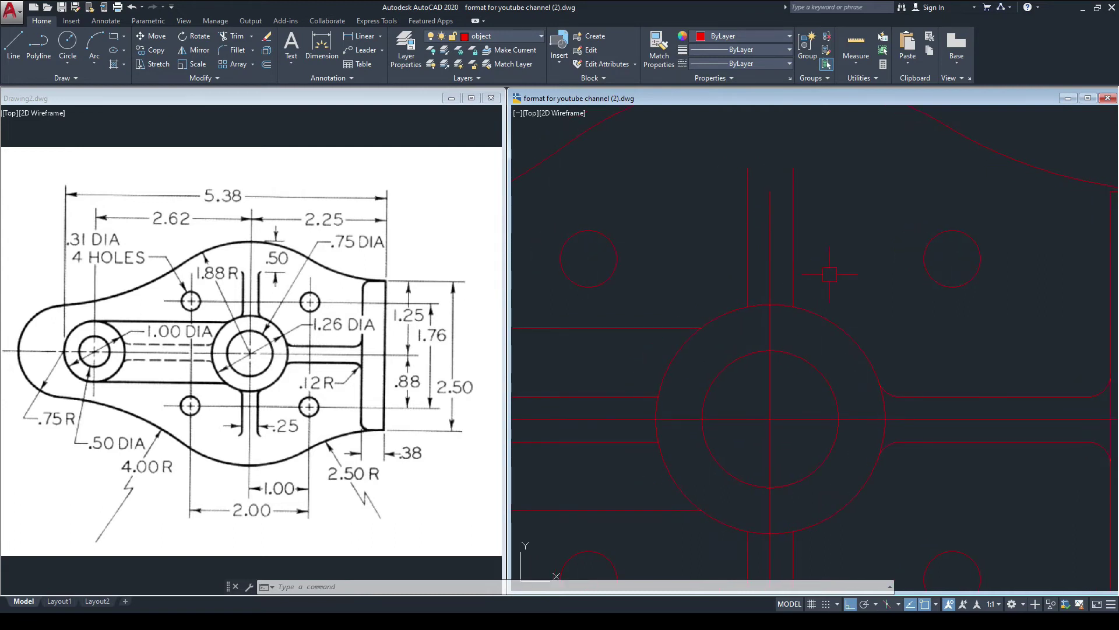
{"action": "type", "text": "c"}
{"action": "key", "text": "Return"}
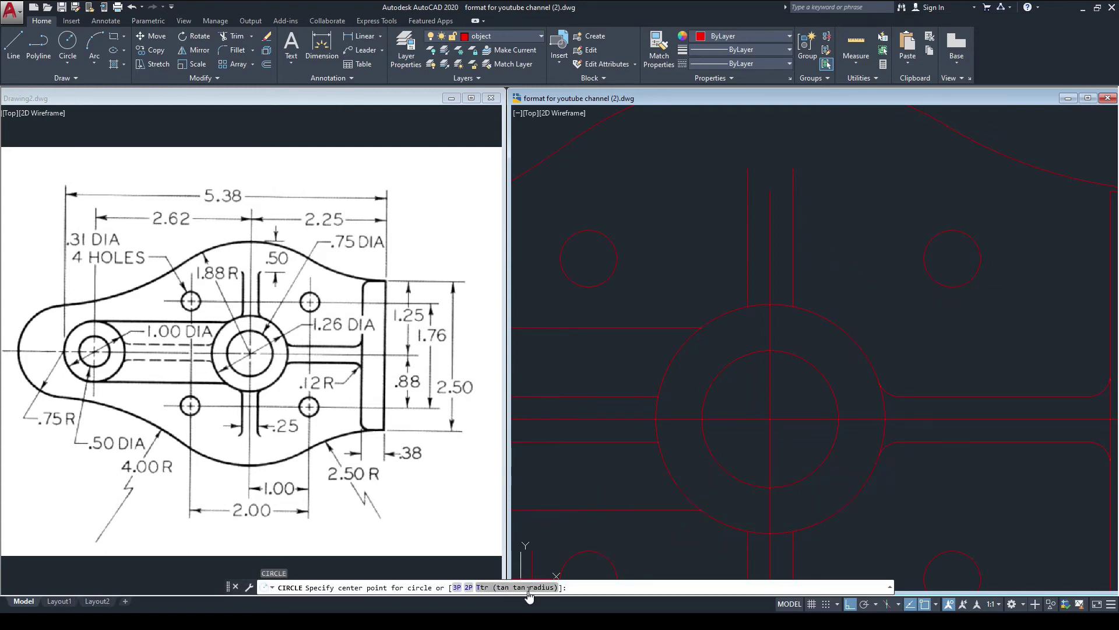
{"action": "left_click", "coordinate": [528, 588]}
{"action": "scroll", "coordinate": [808, 284], "scroll_direction": "up", "scroll_amount": 4}
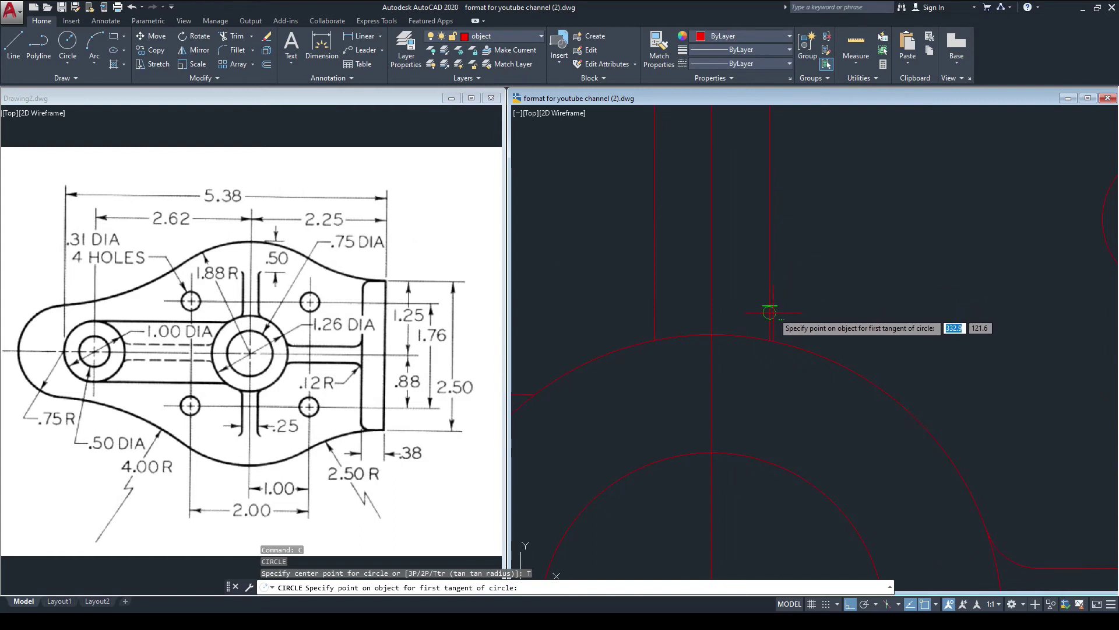
{"action": "left_click", "coordinate": [769, 313]}
{"action": "left_click", "coordinate": [800, 347]}
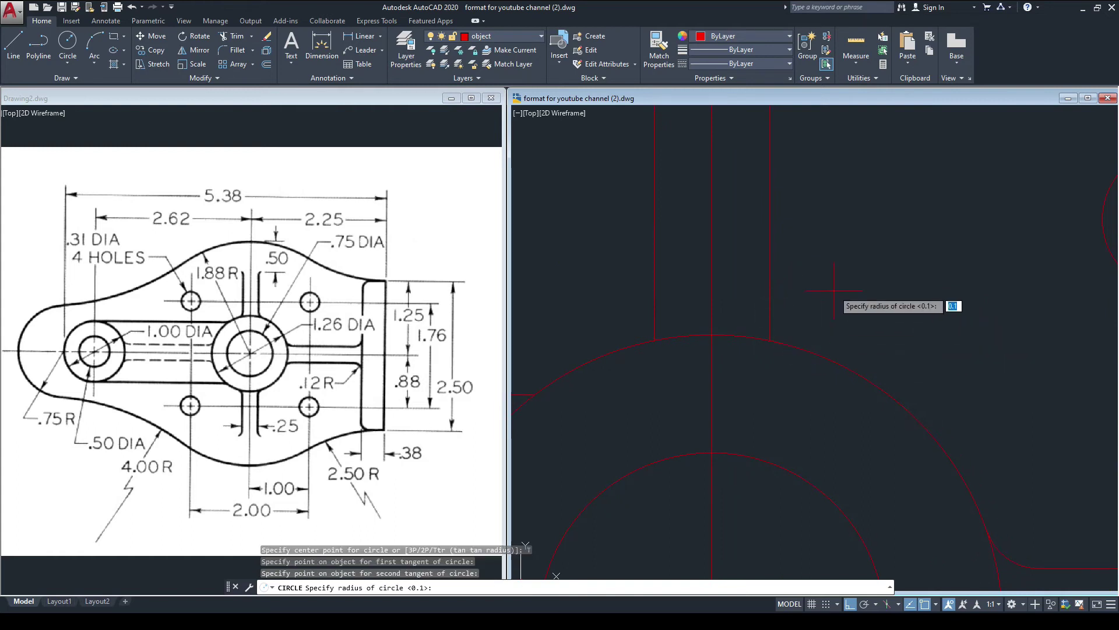
{"action": "type", "text": ".12"}
{"action": "key", "text": "Return"}
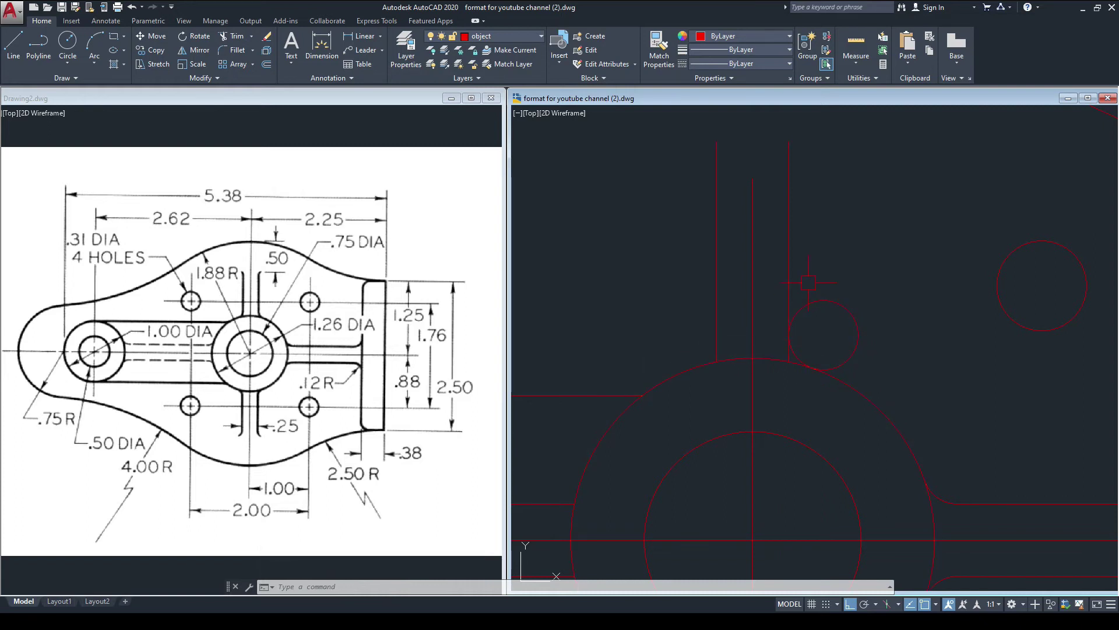
- Mirror the .12-radius tangent circle about the vertical centreline to the rib's left side, keeping the original
{"action": "key", "text": "Return"}
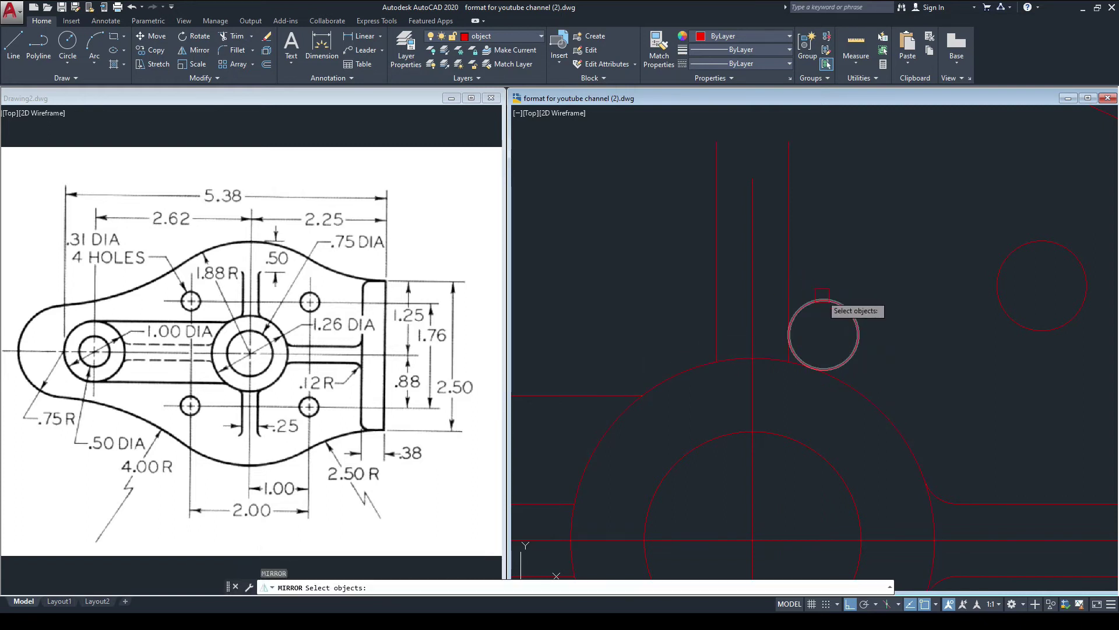
{"action": "left_click", "coordinate": [821, 300]}
{"action": "key", "text": "Return"}
{"action": "left_click", "coordinate": [753, 181]}
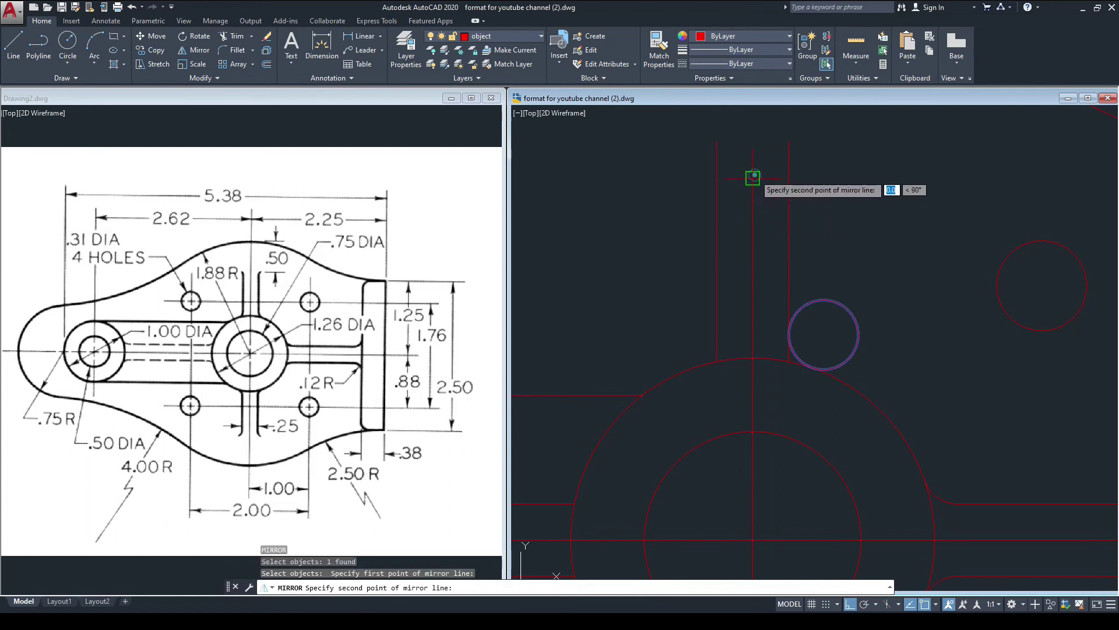
{"action": "left_click", "coordinate": [751, 353]}
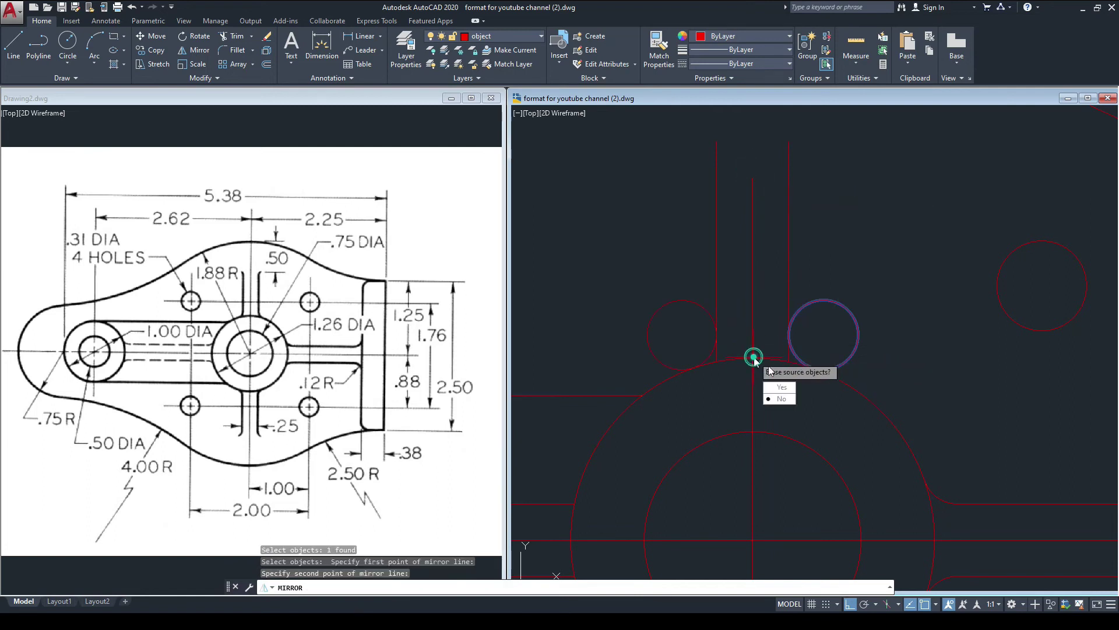
{"action": "left_click", "coordinate": [790, 403]}
{"action": "scroll", "coordinate": [787, 400], "scroll_direction": "down", "scroll_amount": 2}
{"action": "middle_click_drag", "start_coordinate": [787, 399], "coordinate": [763, 298]}
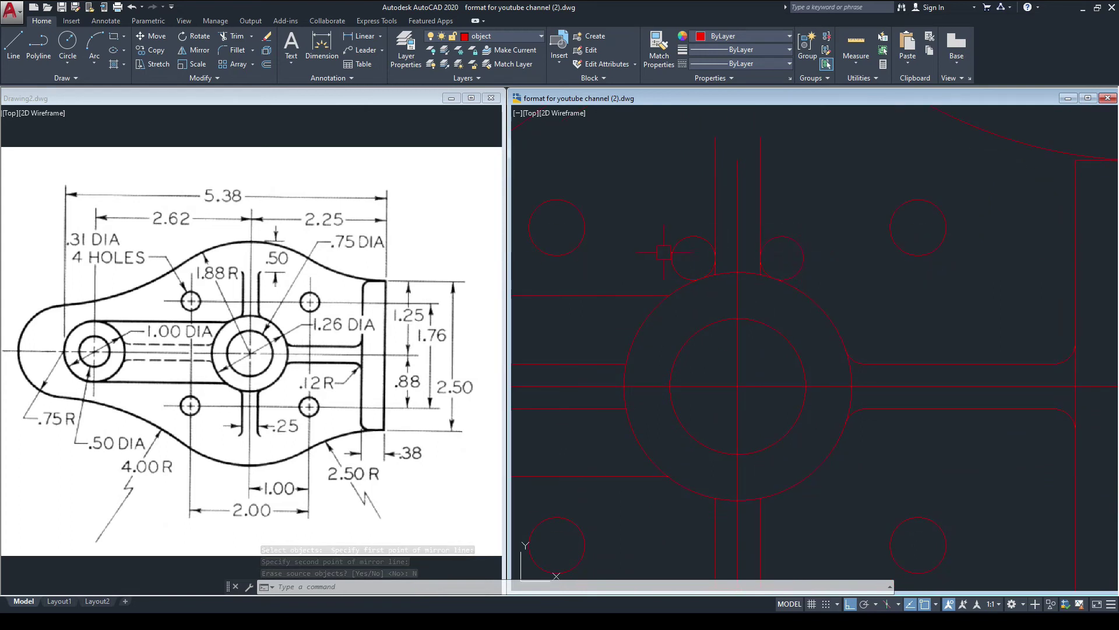
{"action": "middle_click_drag", "start_coordinate": [705, 273], "coordinate": [711, 298]}
{"action": "scroll", "coordinate": [712, 298], "scroll_direction": "up", "scroll_amount": 2}
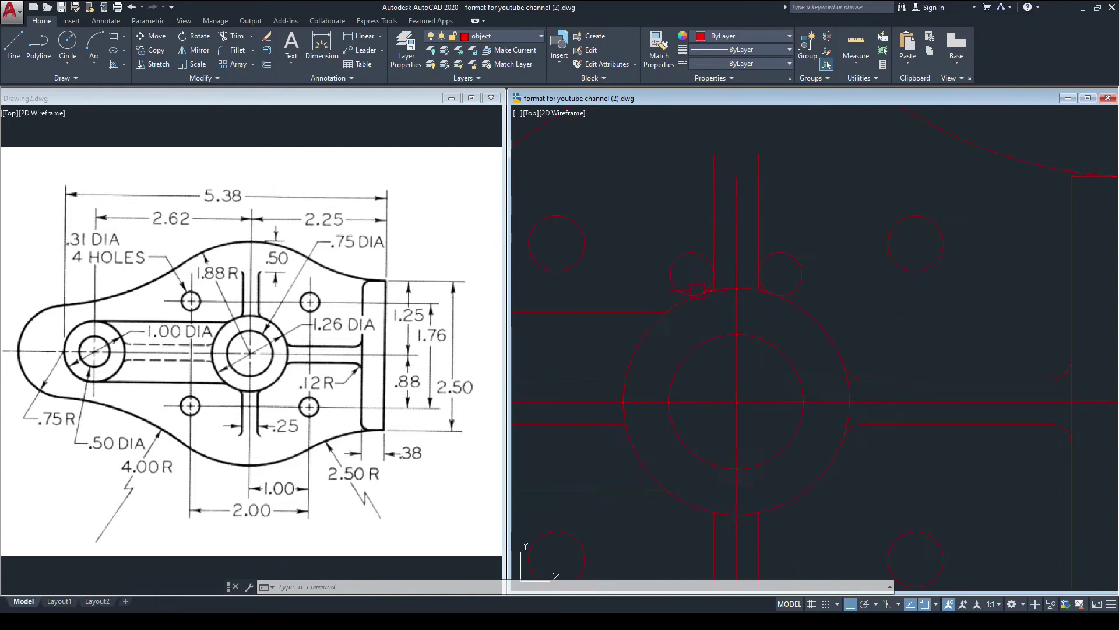
{"action": "middle_click_drag", "start_coordinate": [736, 335], "coordinate": [736, 275]}
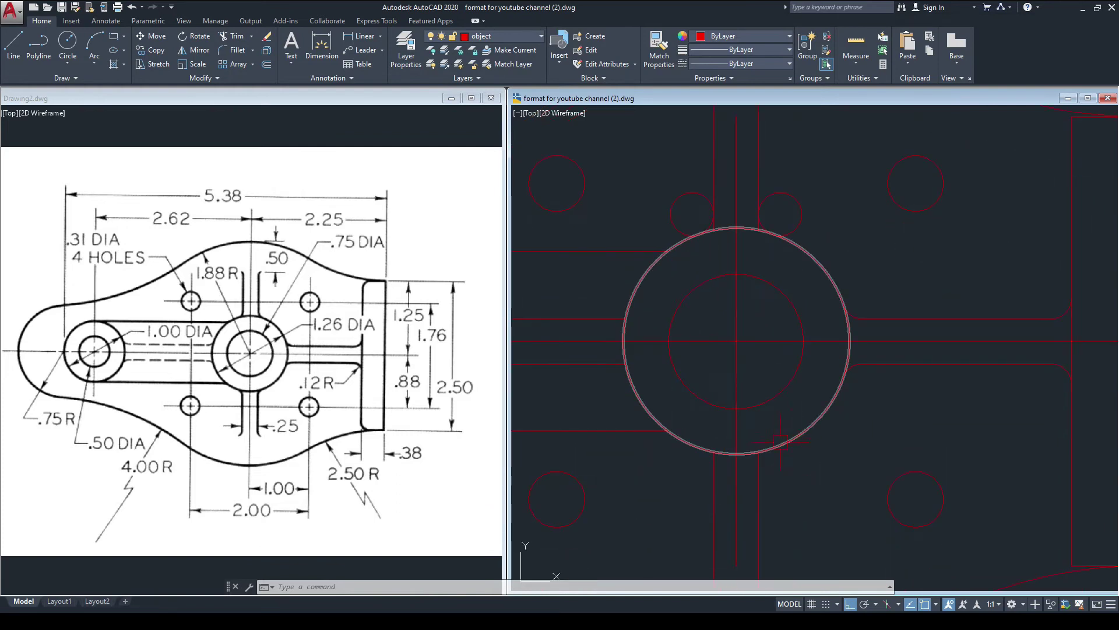
- Mirror the two small tangent circles above the central hub across the horizontal centreline, keeping the originals
{"action": "middle_click_drag", "start_coordinate": [746, 341], "coordinate": [748, 375]}
{"action": "key", "text": "Escape"}
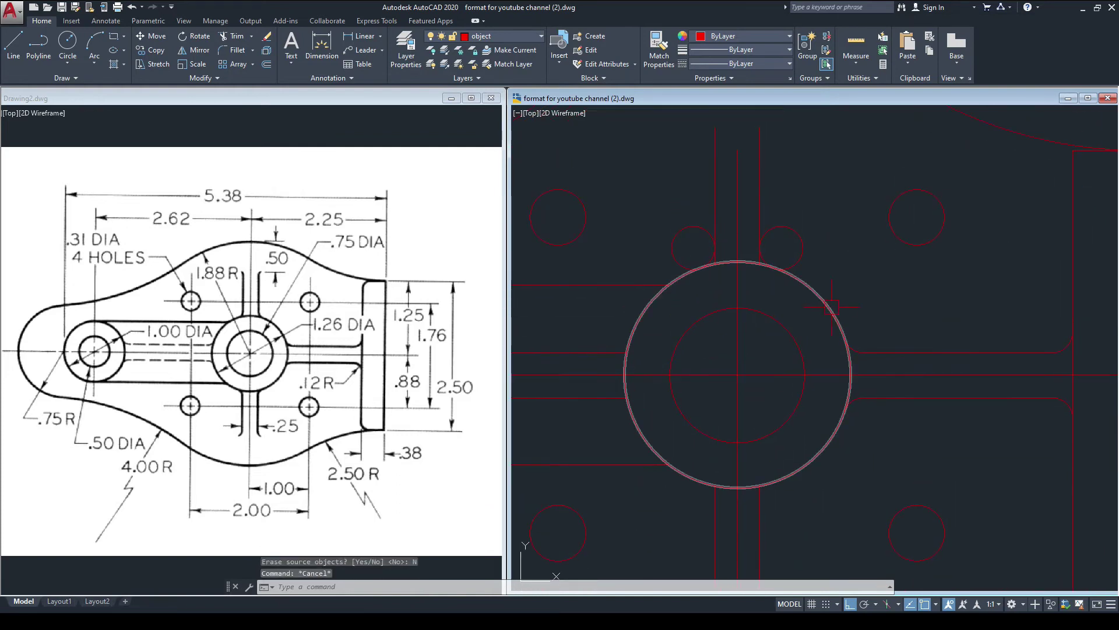
{"action": "type", "text": "MI"}
{"action": "key", "text": "Return"}
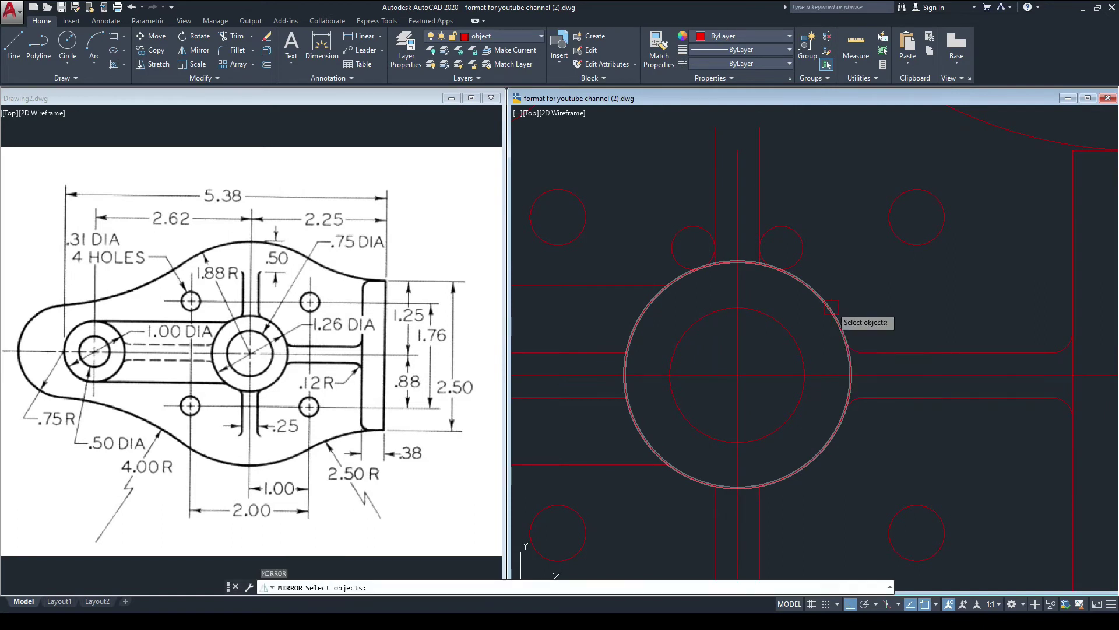
{"action": "left_click", "coordinate": [800, 237]}
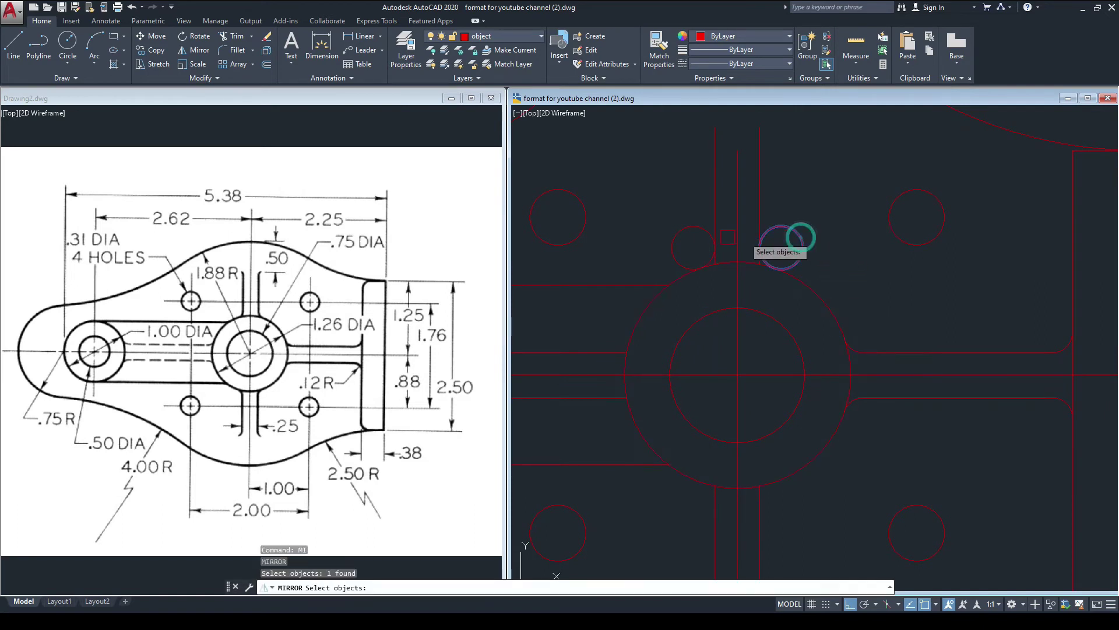
{"action": "left_click", "coordinate": [683, 228]}
{"action": "key", "text": "Return"}
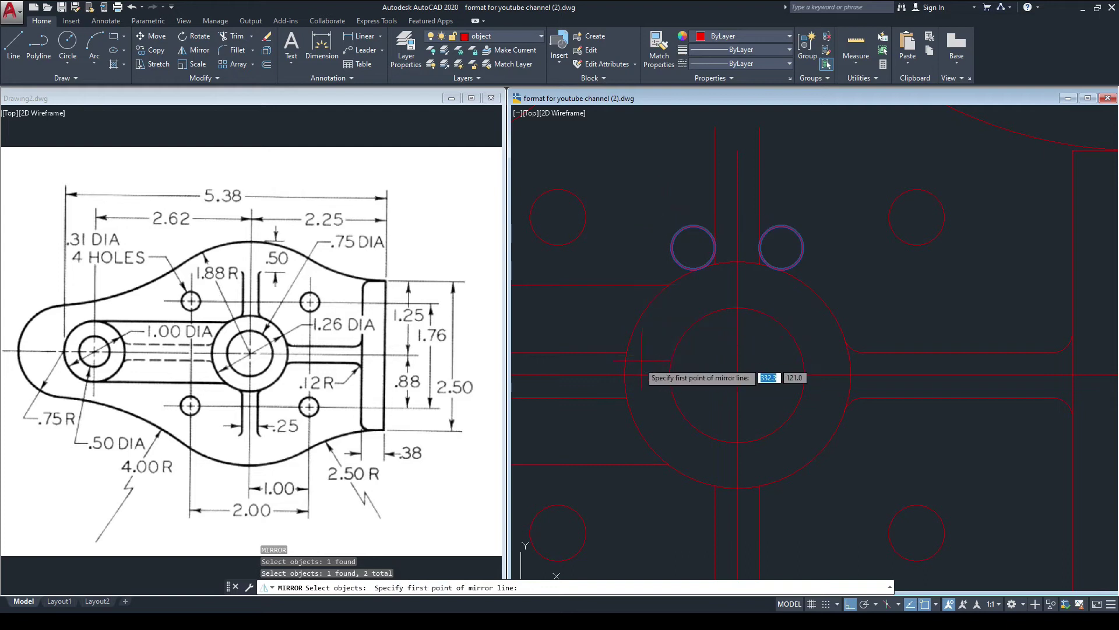
{"action": "left_click", "coordinate": [626, 375]}
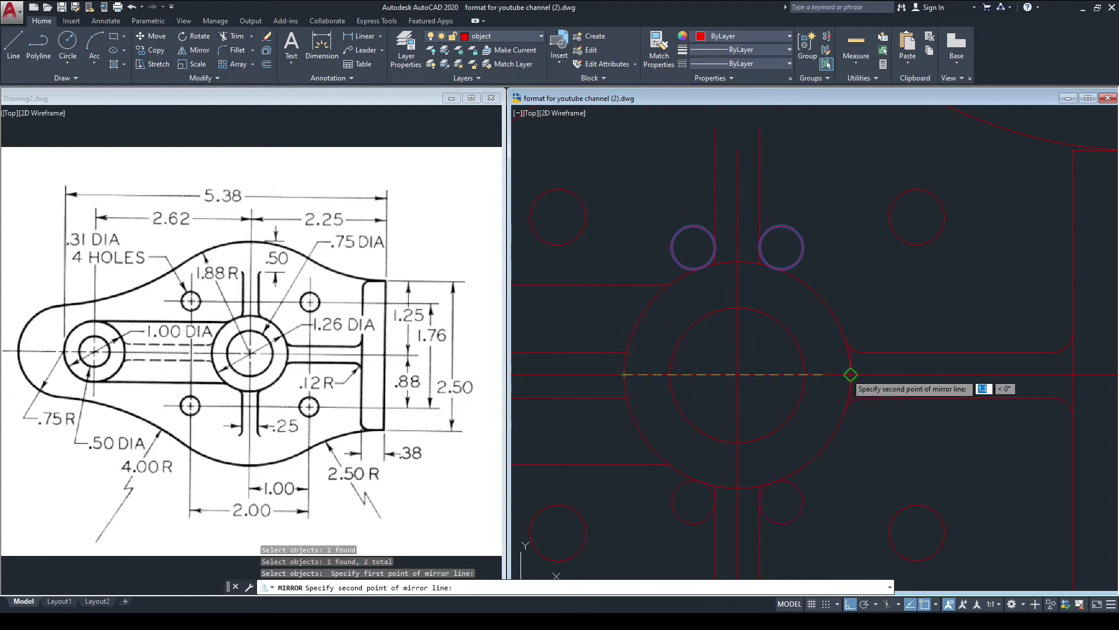
{"action": "left_click", "coordinate": [847, 374]}
{"action": "key", "text": "Return"}
- Trim the two circles above the hub and the adjoining rib line ends, leaving only the fillet arcs
{"action": "scroll", "coordinate": [720, 261], "scroll_direction": "up", "scroll_amount": 4}
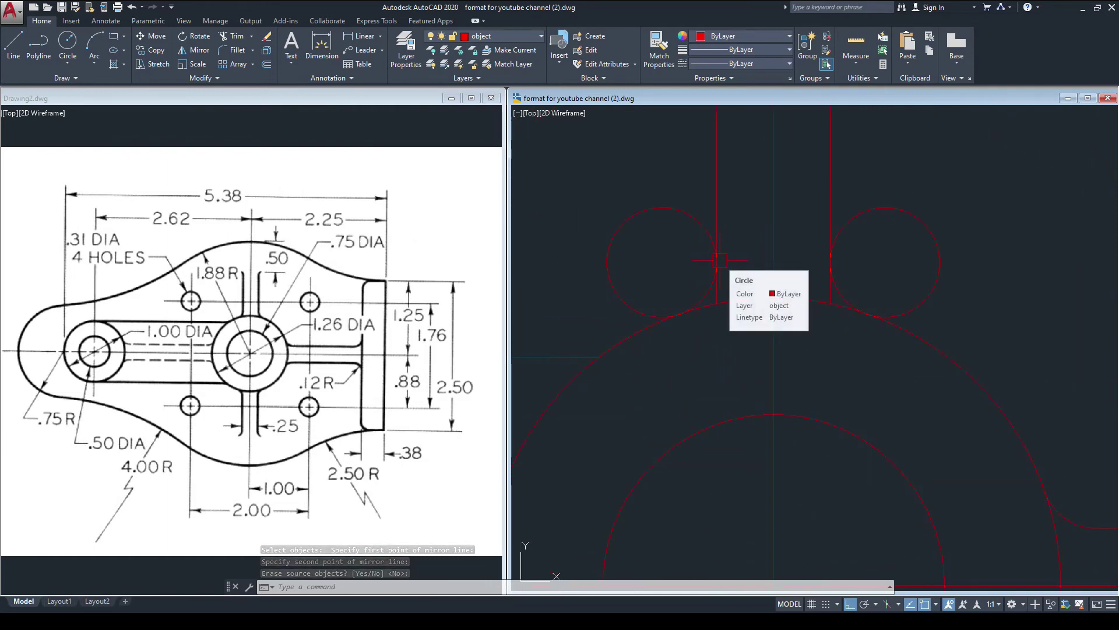
{"action": "type", "text": "tr"}
{"action": "key", "text": "Return"}
{"action": "key", "text": "Return"}
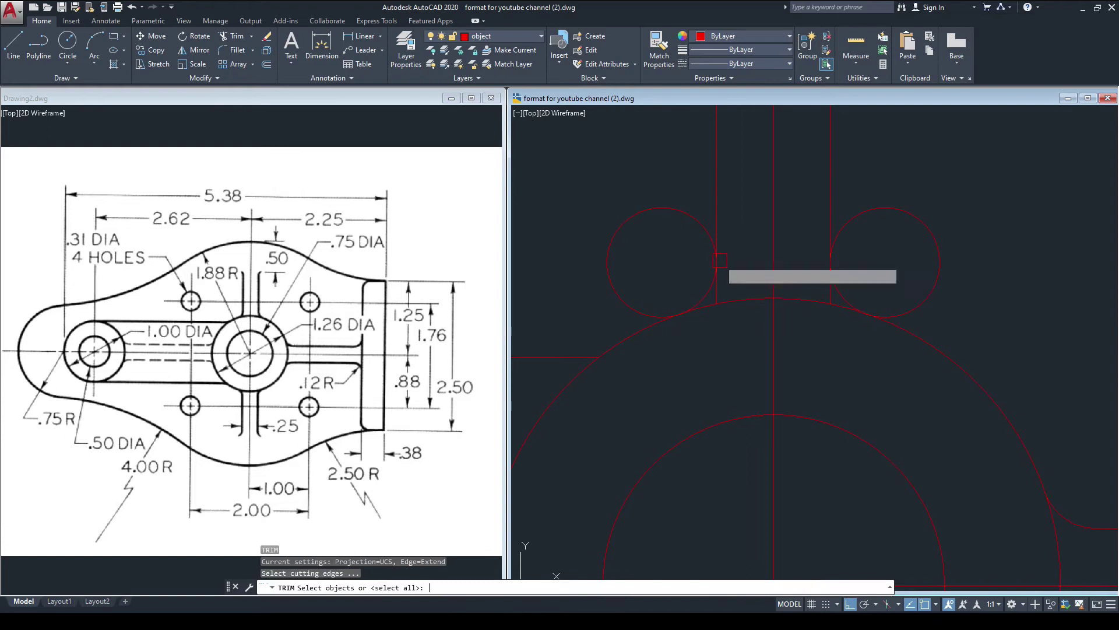
{"action": "scroll", "coordinate": [758, 303], "scroll_direction": "up", "scroll_amount": 5}
{"action": "left_click", "coordinate": [819, 292]}
{"action": "scroll", "coordinate": [816, 280], "scroll_direction": "down", "scroll_amount": 4}
{"action": "scroll", "coordinate": [708, 221], "scroll_direction": "down", "scroll_amount": 4}
{"action": "scroll", "coordinate": [752, 245], "scroll_direction": "up", "scroll_amount": 6}
{"action": "scroll", "coordinate": [694, 310], "scroll_direction": "down", "scroll_amount": 5}
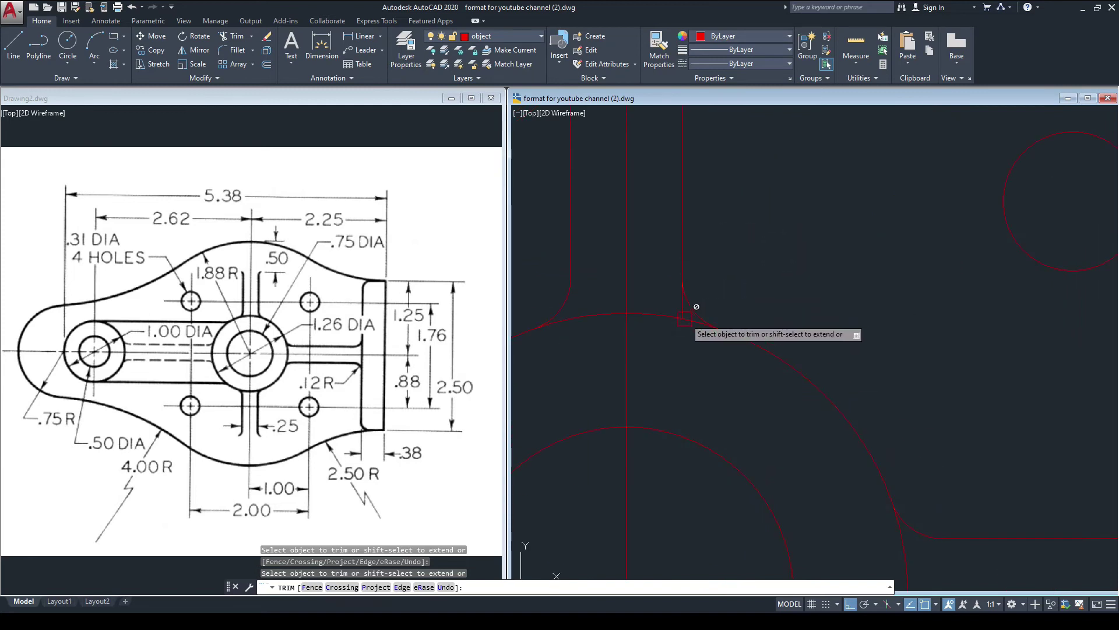
{"action": "scroll", "coordinate": [755, 250], "scroll_direction": "up", "scroll_amount": 6}
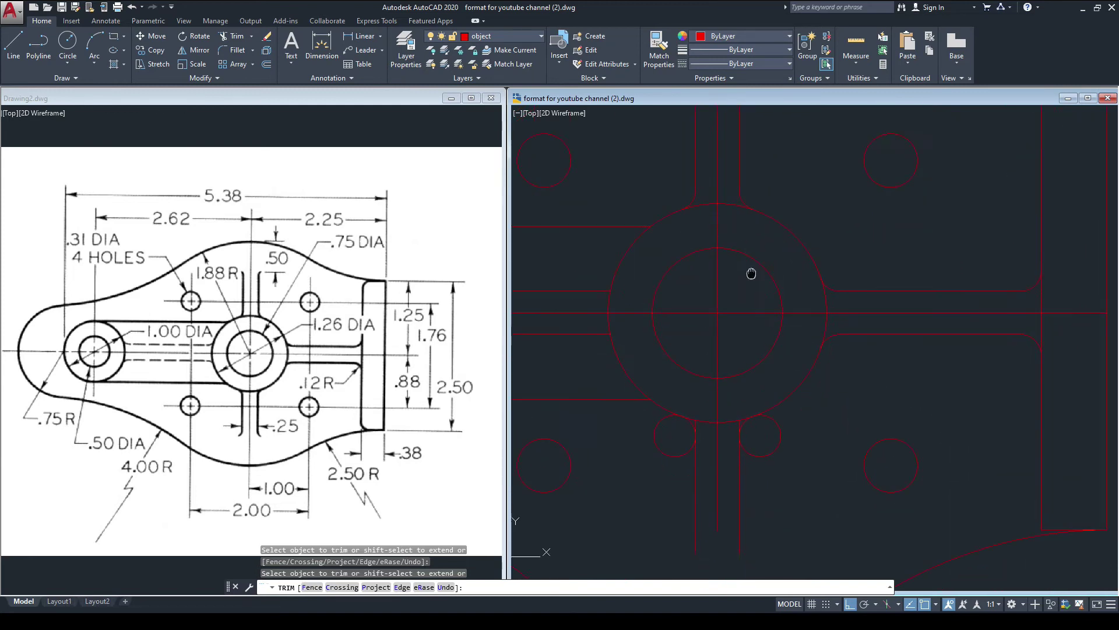
- Trim the two circles below the hub and the adjoining rib line ends into fillet arcs
{"action": "middle_click_drag", "start_coordinate": [778, 427], "coordinate": [864, 408]}
{"action": "scroll", "coordinate": [706, 317], "scroll_direction": "up", "scroll_amount": 5}
{"action": "left_click", "coordinate": [741, 281]}
{"action": "scroll", "coordinate": [799, 288], "scroll_direction": "down", "scroll_amount": 5}
{"action": "scroll", "coordinate": [832, 286], "scroll_direction": "down", "scroll_amount": 2}
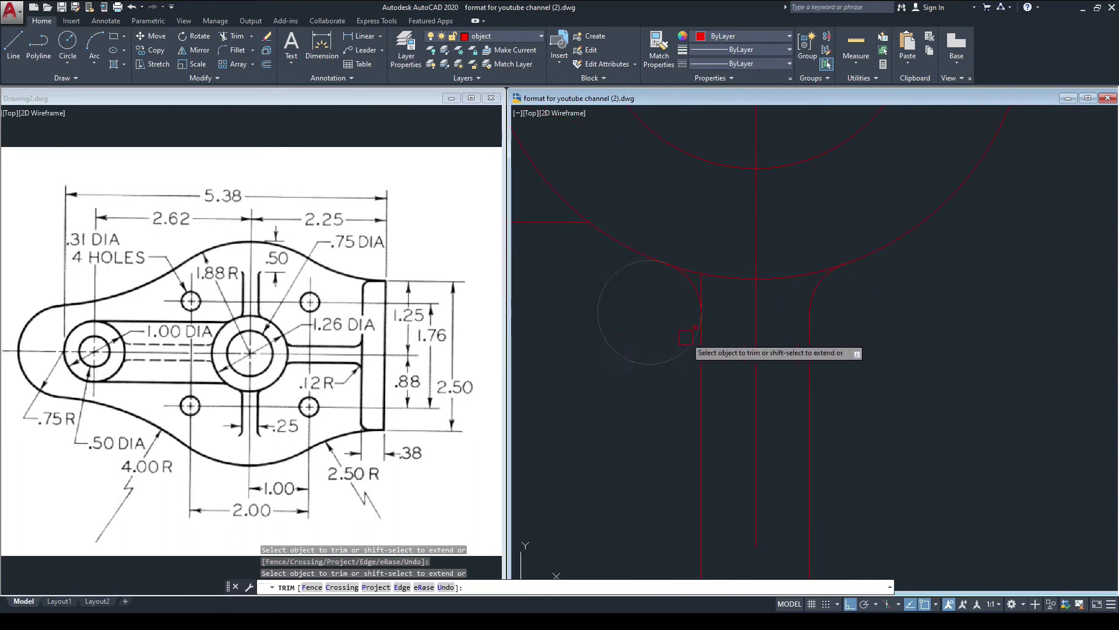
{"action": "left_click", "coordinate": [619, 349]}
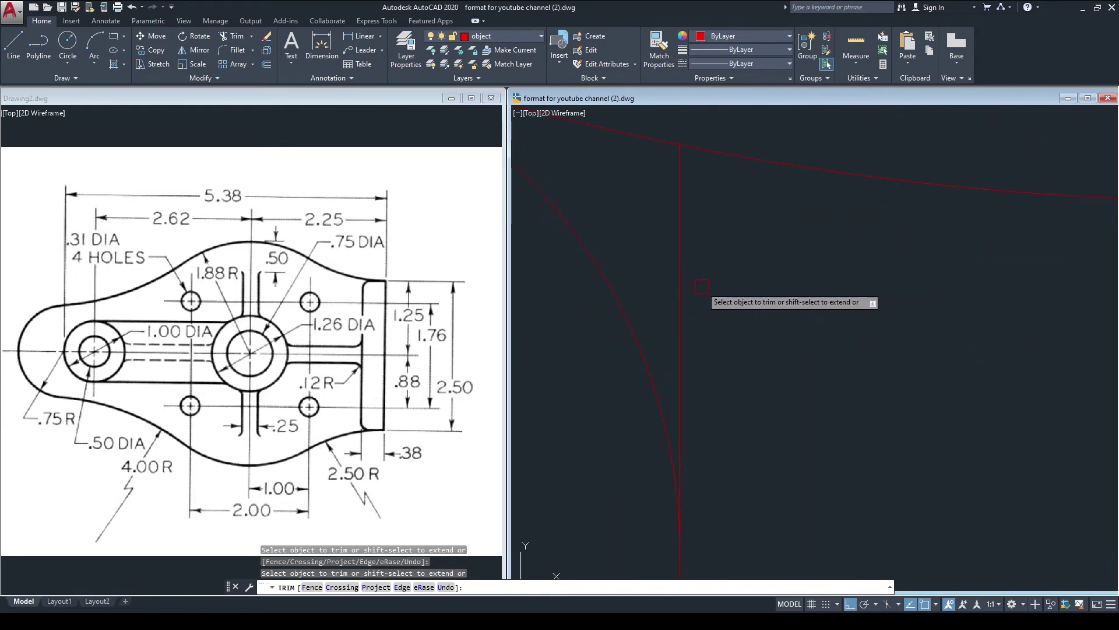
{"action": "scroll", "coordinate": [682, 271], "scroll_direction": "up", "scroll_amount": 2}
{"action": "scroll", "coordinate": [787, 350], "scroll_direction": "down", "scroll_amount": 4}
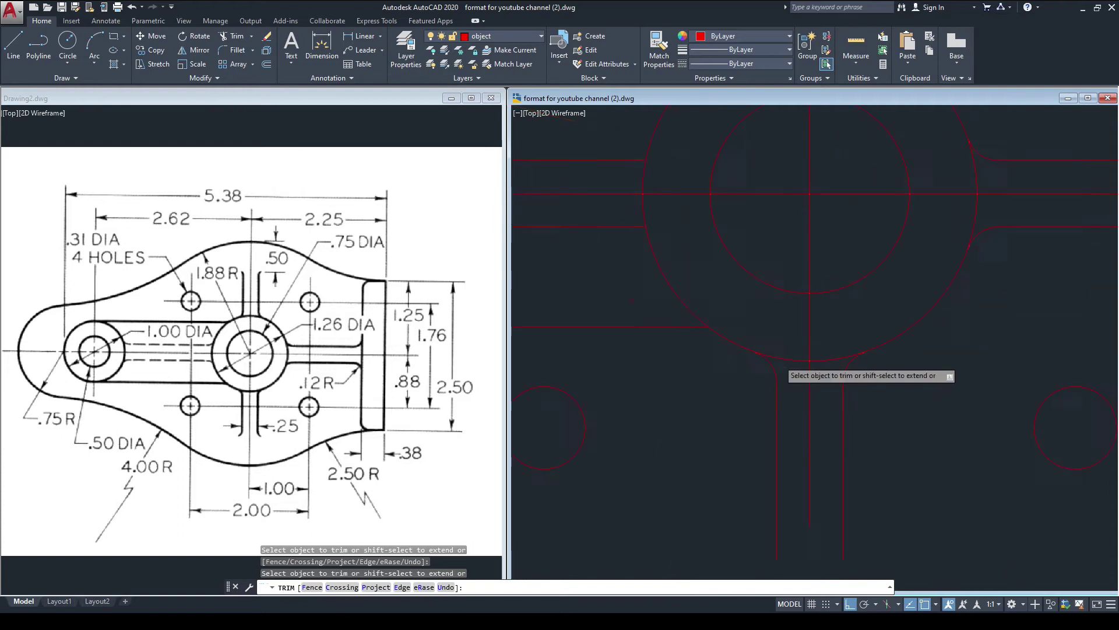
{"action": "scroll", "coordinate": [828, 254], "scroll_direction": "down", "scroll_amount": 2}
{"action": "key", "text": "Escape"}
- Mirror the upper rib's two fillet arcs to its outer end about a horizontal line through the rib's midpoint, keeping the originals
{"action": "left_click", "coordinate": [359, 364]}
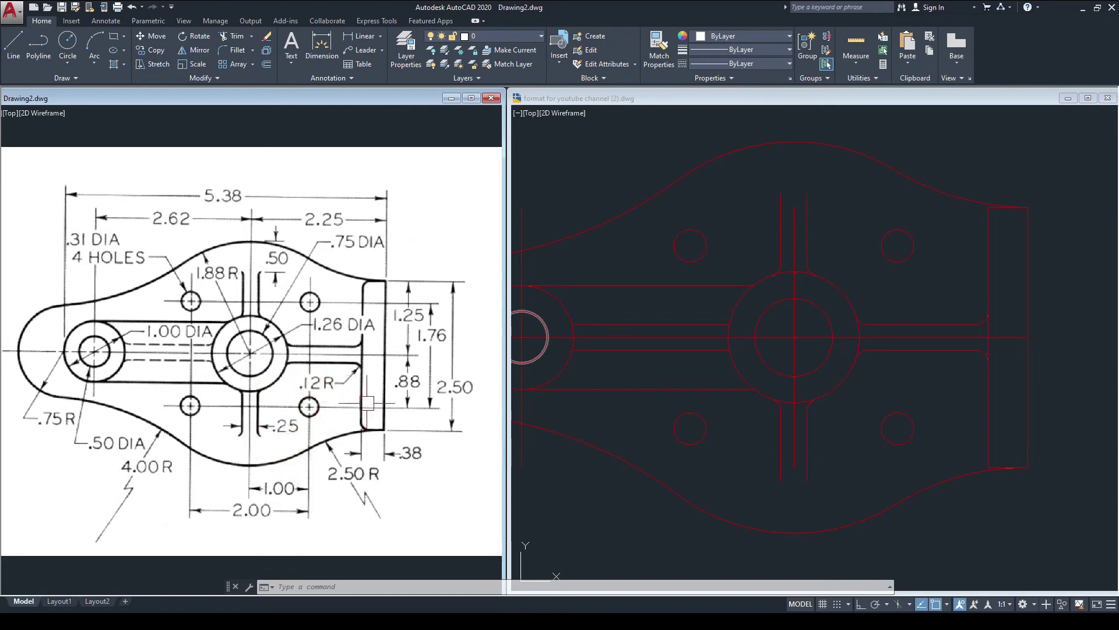
{"action": "left_click", "coordinate": [732, 240]}
{"action": "scroll", "coordinate": [857, 173], "scroll_direction": "up", "scroll_amount": 2}
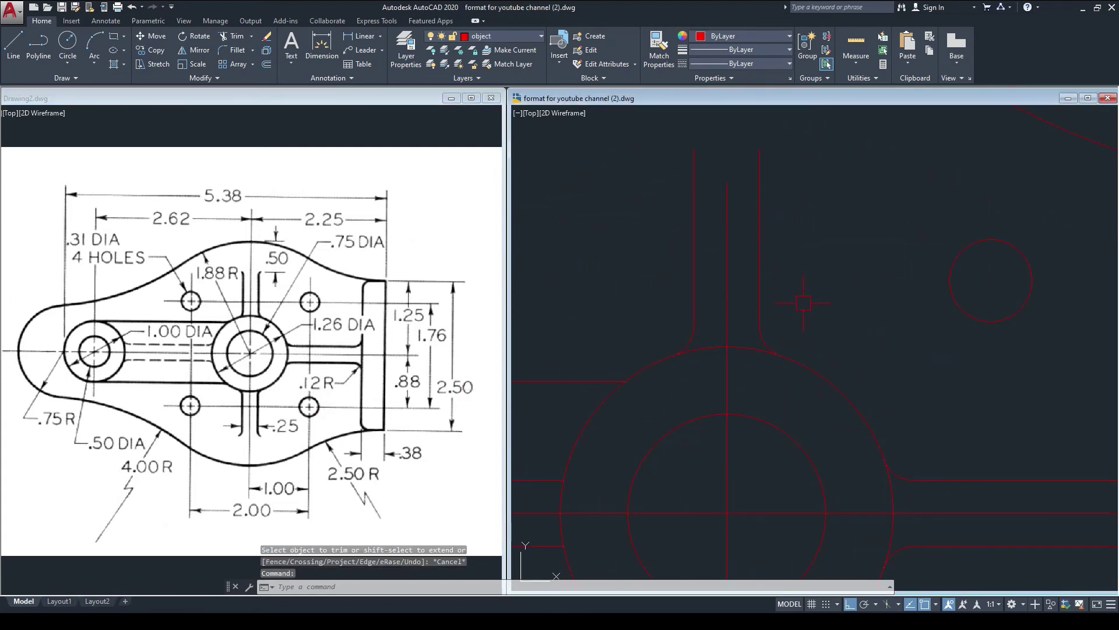
{"action": "type", "text": "MI"}
{"action": "key", "text": "Return"}
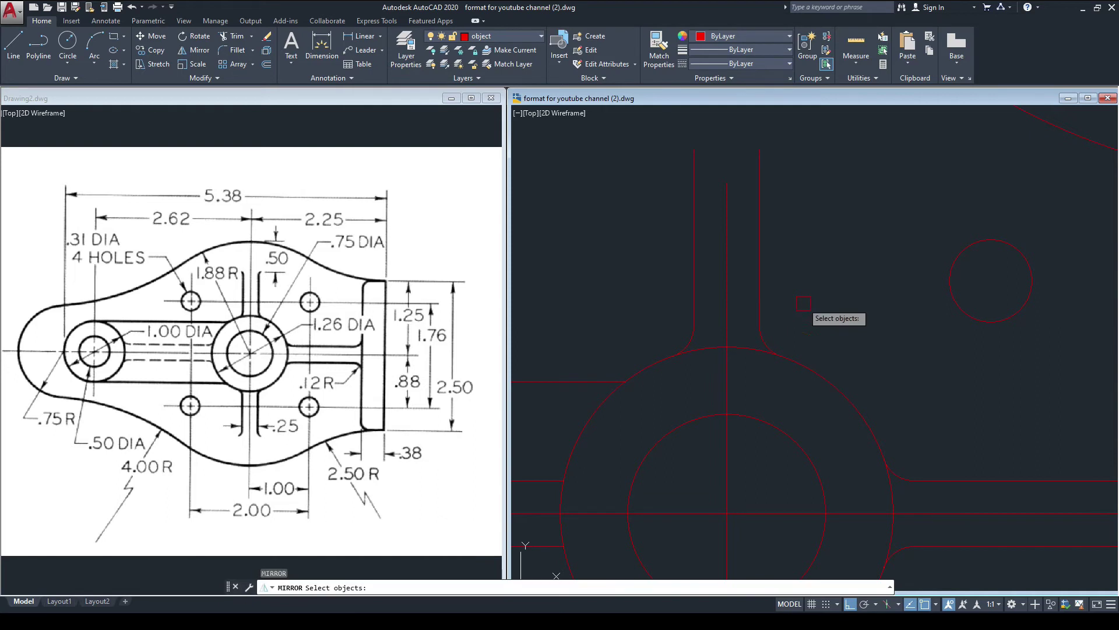
{"action": "left_click", "coordinate": [769, 344]}
{"action": "left_click", "coordinate": [684, 342]}
{"action": "key", "text": "Return"}
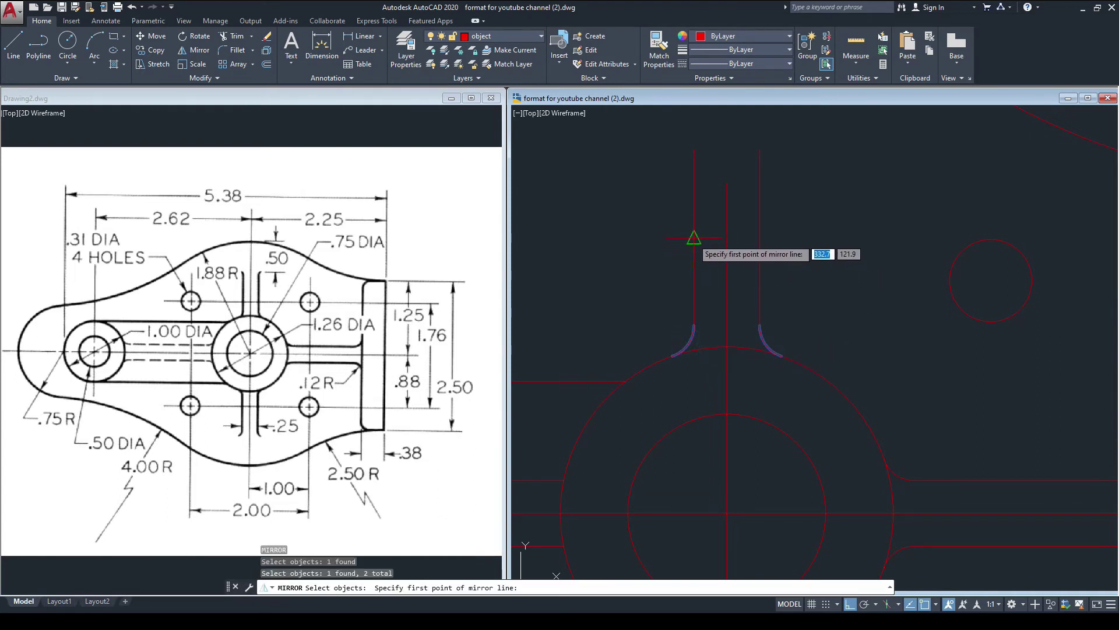
{"action": "left_click", "coordinate": [694, 238]}
{"action": "left_click", "coordinate": [851, 230]}
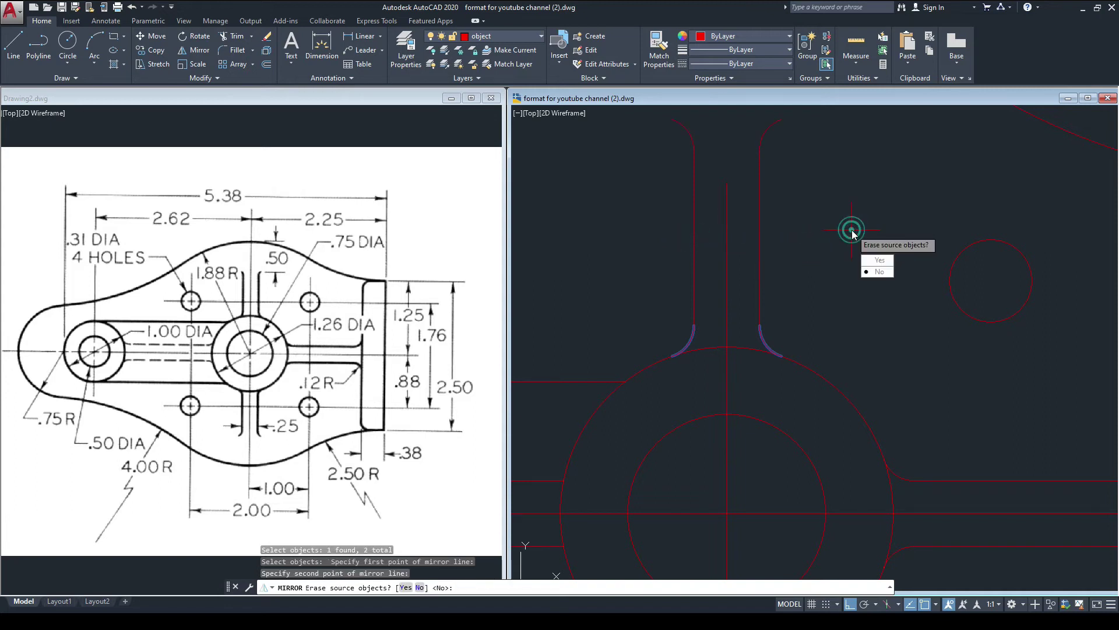
{"action": "key", "text": "Return"}
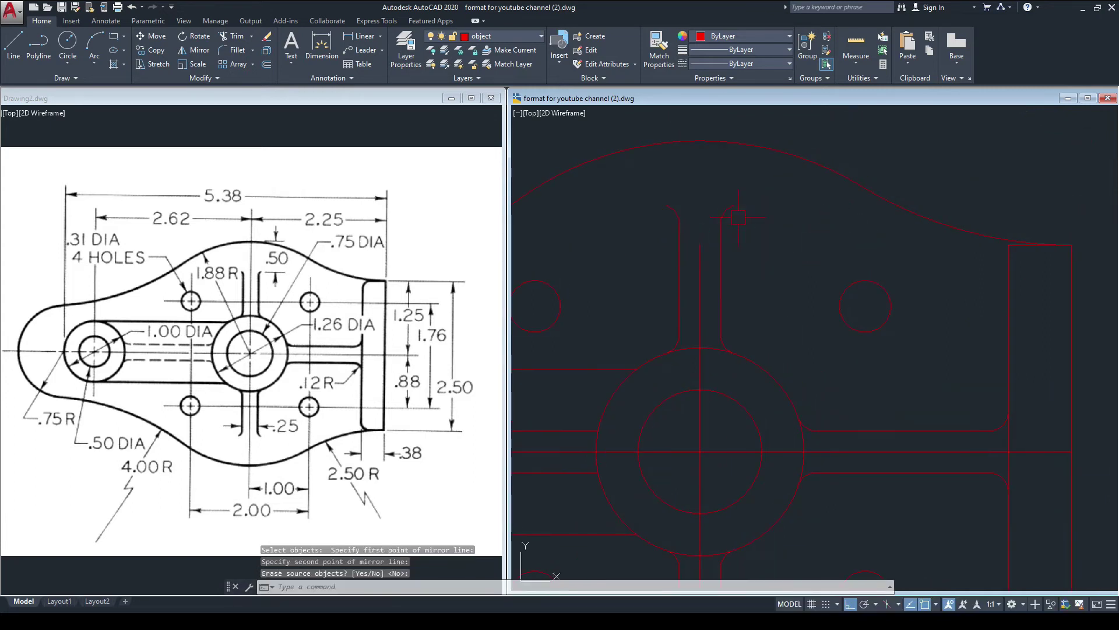
- Mirror the lower rib's two fillet arcs to its outer end about a horizontal line through the rib's midpoint, keeping the originals
{"action": "middle_click_drag", "start_coordinate": [784, 362], "coordinate": [772, 230]}
{"action": "scroll", "coordinate": [772, 231], "scroll_direction": "down", "scroll_amount": 2}
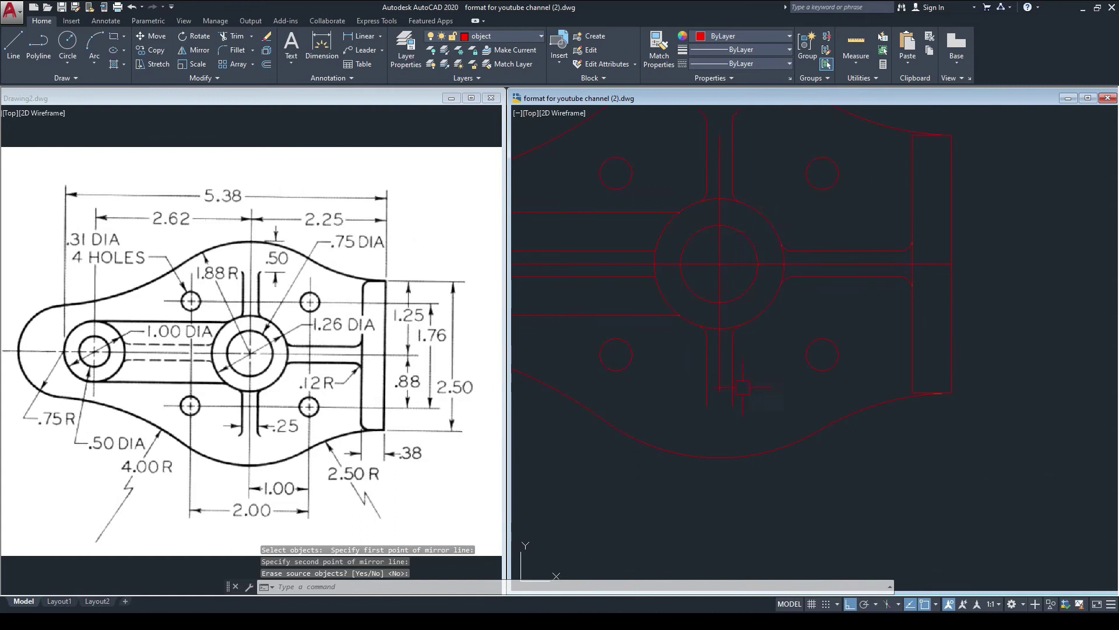
{"action": "scroll", "coordinate": [725, 375], "scroll_direction": "up", "scroll_amount": 4}
{"action": "middle_click_drag", "start_coordinate": [769, 373], "coordinate": [770, 387]}
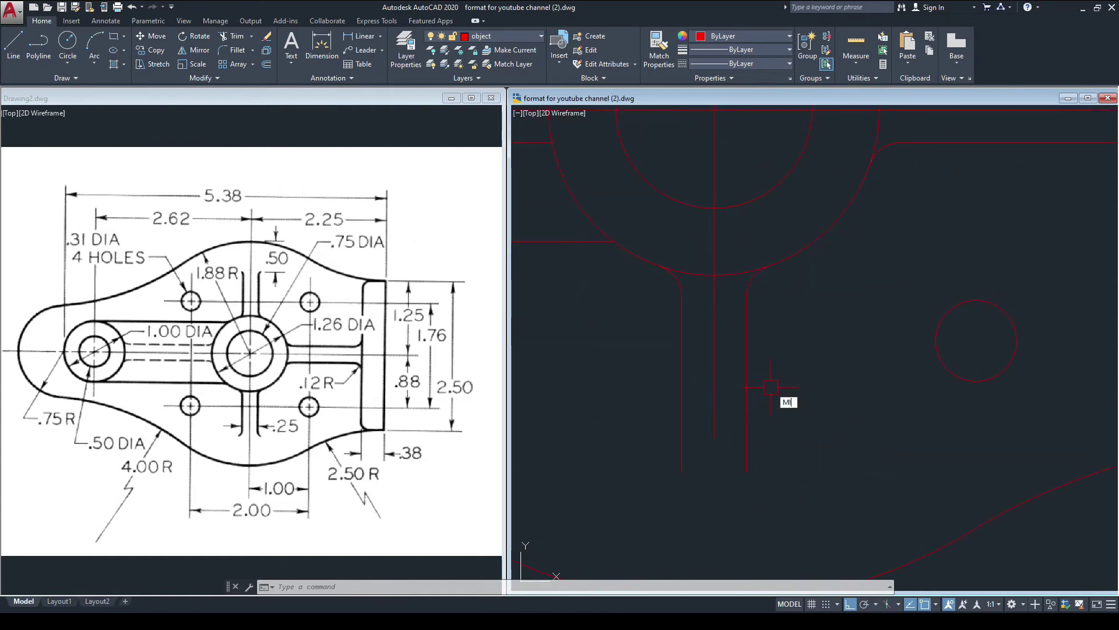
{"action": "key", "text": "Return"}
{"action": "scroll", "coordinate": [750, 298], "scroll_direction": "up", "scroll_amount": 4}
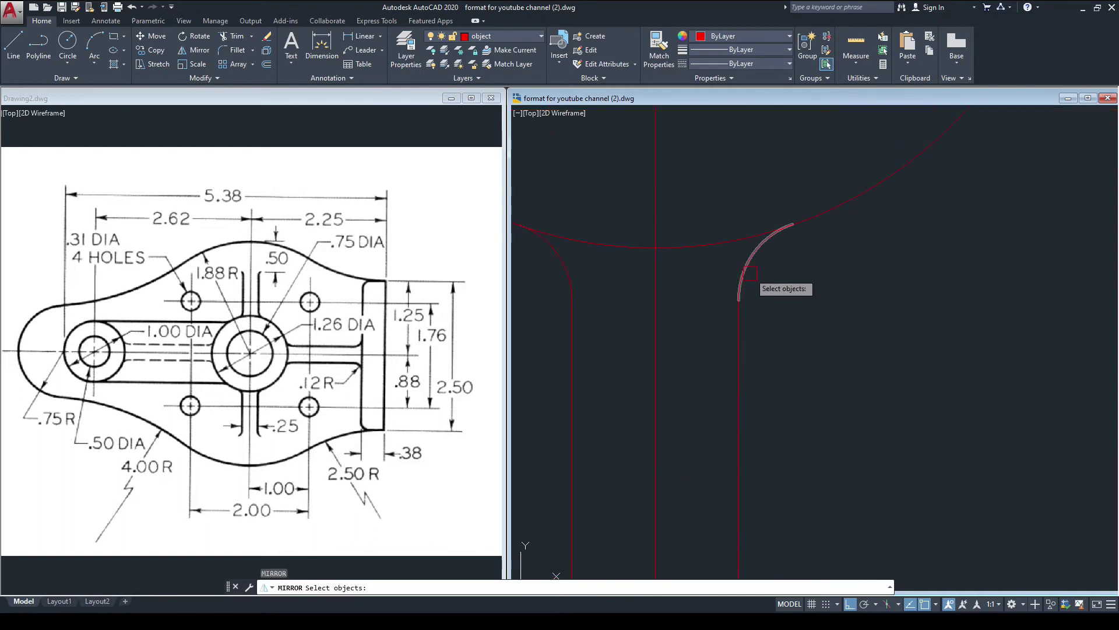
{"action": "left_click", "coordinate": [750, 270]}
{"action": "scroll", "coordinate": [840, 306], "scroll_direction": "down", "scroll_amount": 2}
{"action": "left_click", "coordinate": [665, 285]}
{"action": "scroll", "coordinate": [671, 397], "scroll_direction": "down", "scroll_amount": 5}
{"action": "key", "text": "Return"}
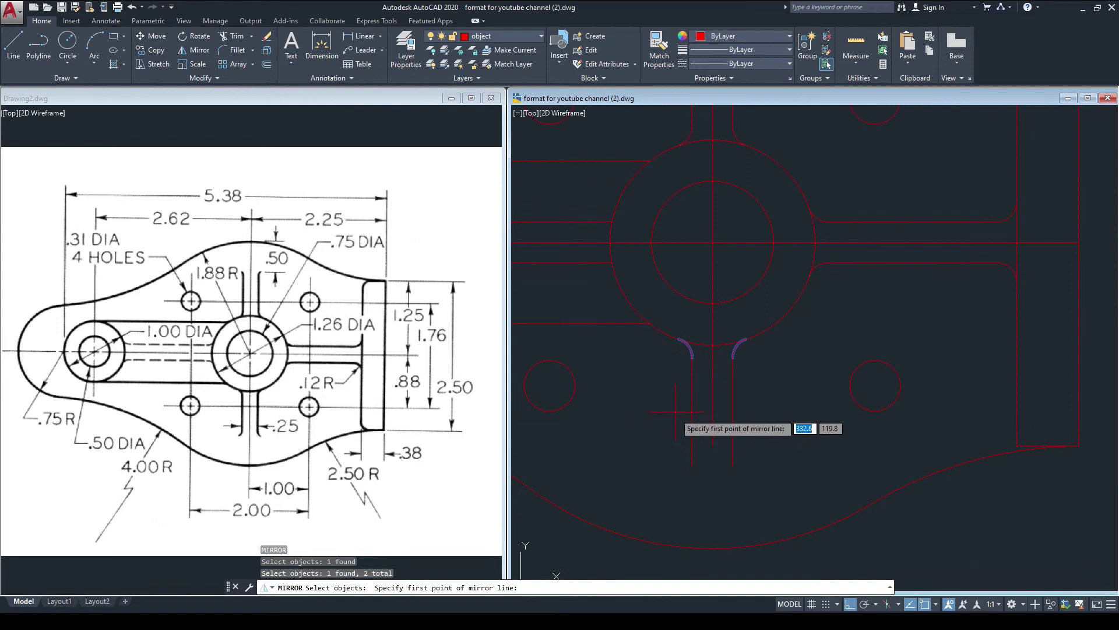
{"action": "left_click", "coordinate": [691, 411]}
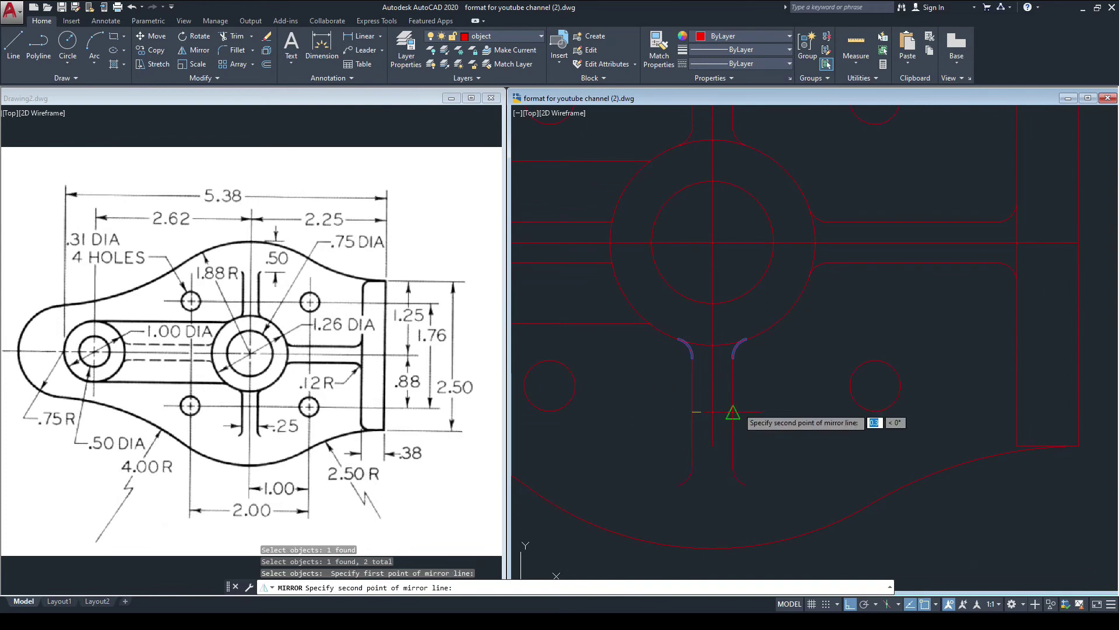
{"action": "left_click", "coordinate": [738, 410]}
{"action": "key", "text": "Return"}
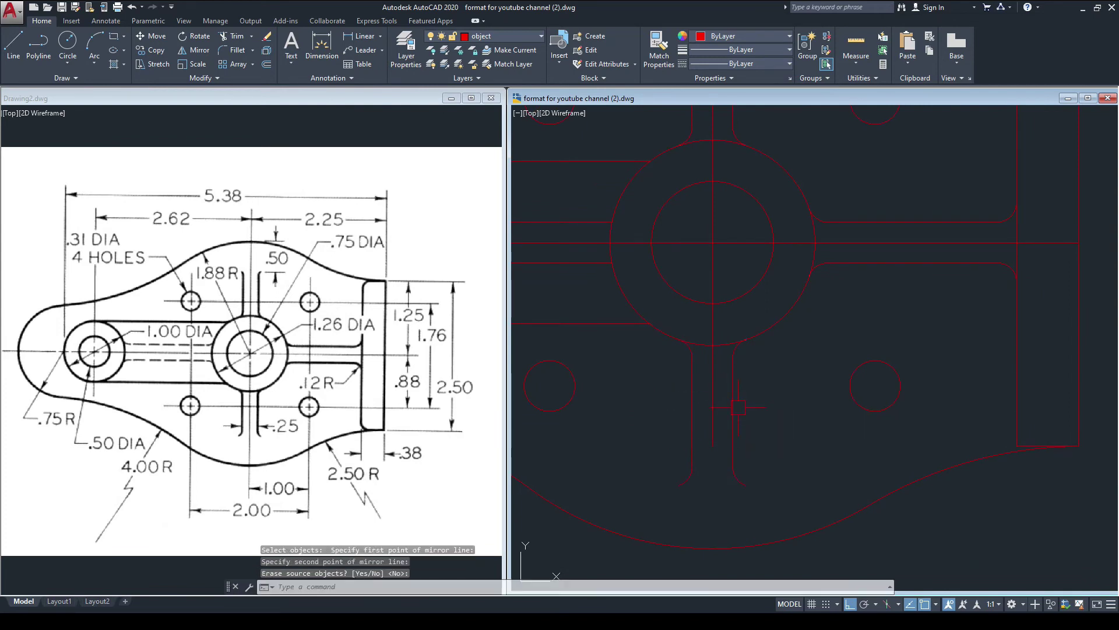
- Draw a circle of radius .12 tangent to the hub's outer circle and the upper line of the rib left of the hub
{"action": "middle_click_drag", "start_coordinate": [730, 407], "coordinate": [781, 458]}
{"action": "left_click", "coordinate": [242, 367]}
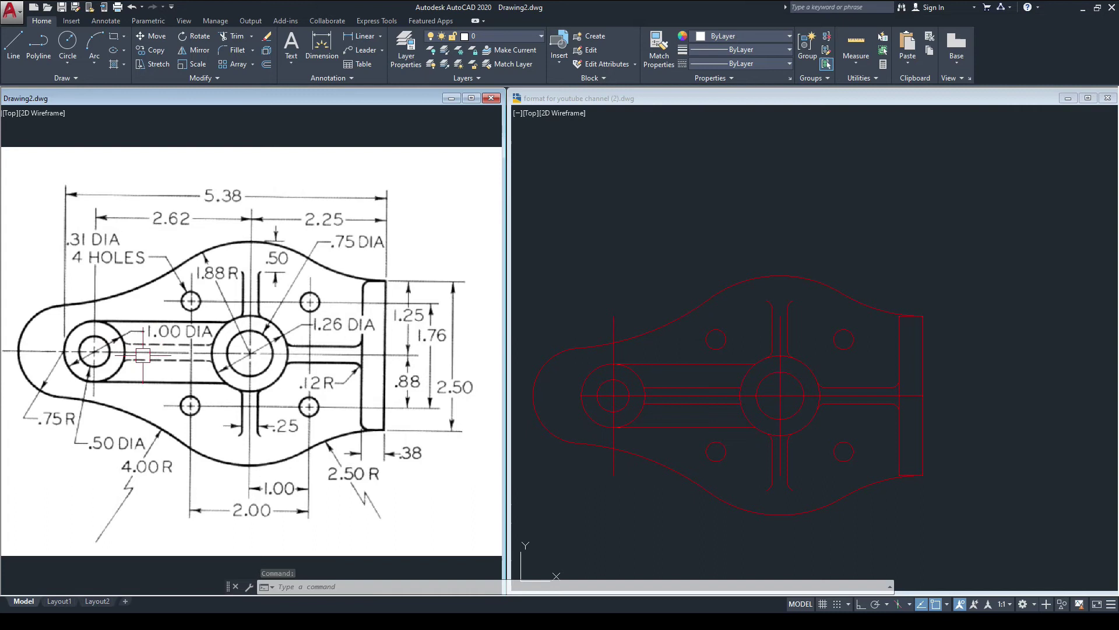
{"action": "left_click", "coordinate": [590, 376]}
{"action": "scroll", "coordinate": [712, 386], "scroll_direction": "up", "scroll_amount": 4}
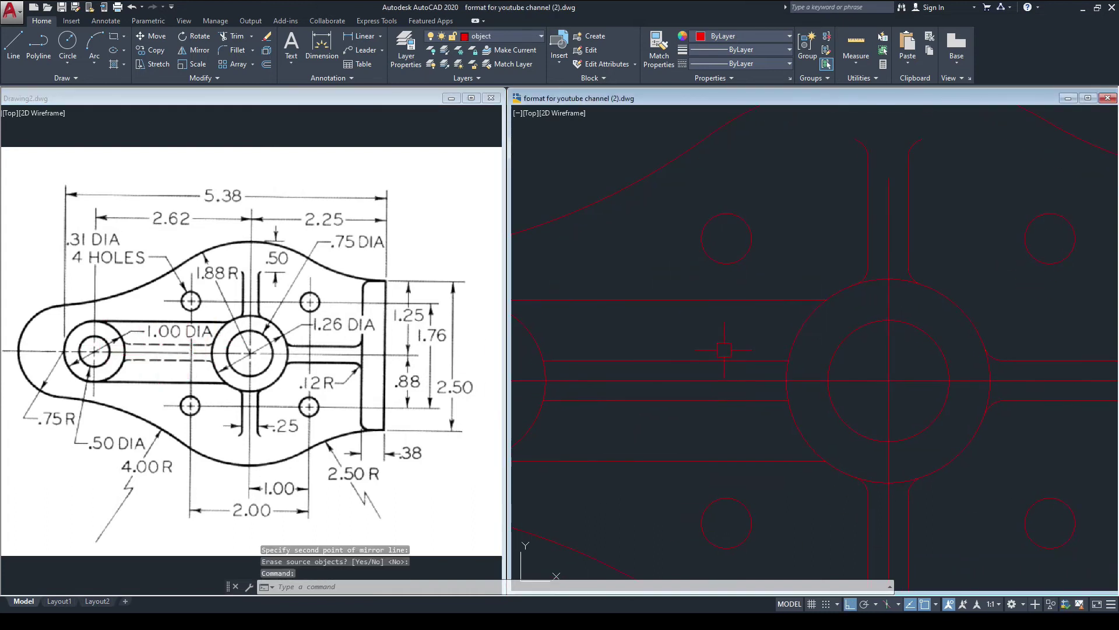
{"action": "scroll", "coordinate": [752, 339], "scroll_direction": "up", "scroll_amount": 2}
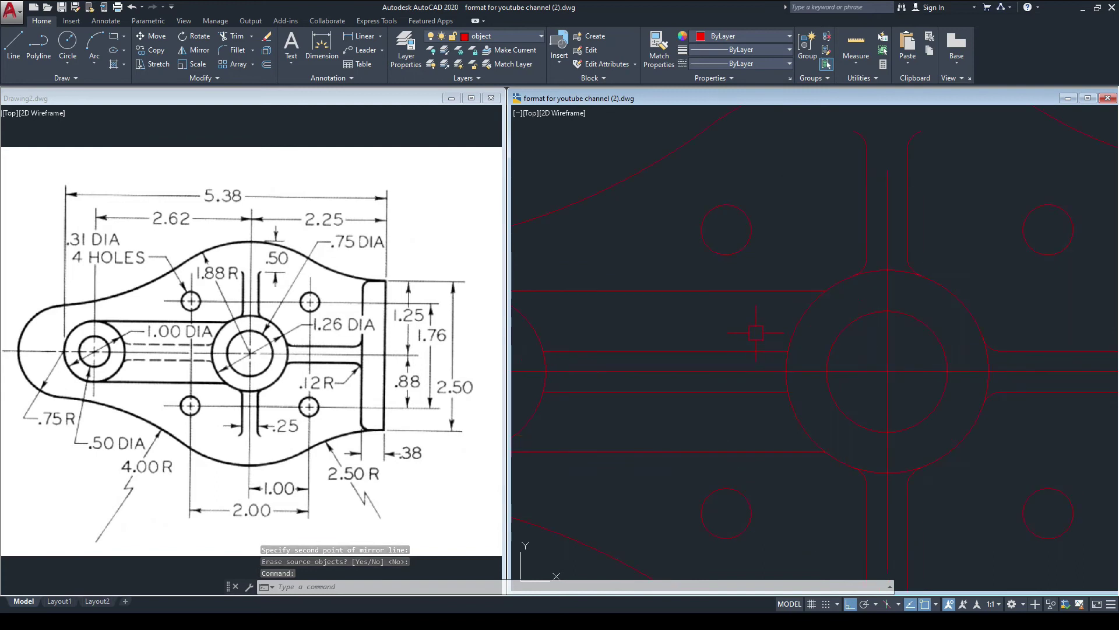
{"action": "type", "text": "c"}
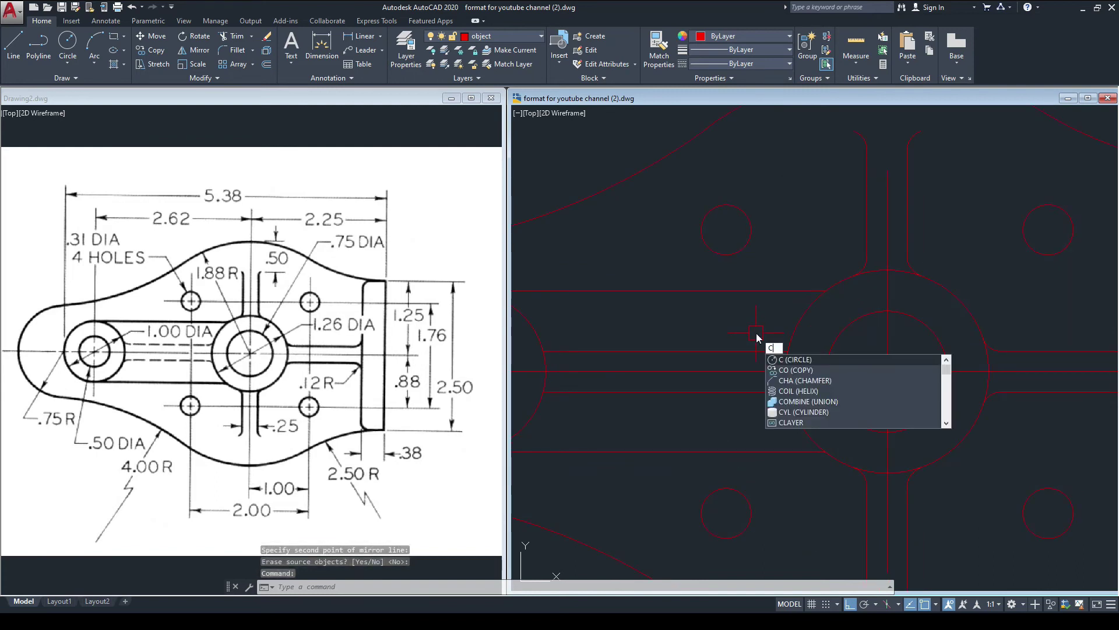
{"action": "key", "text": "Return"}
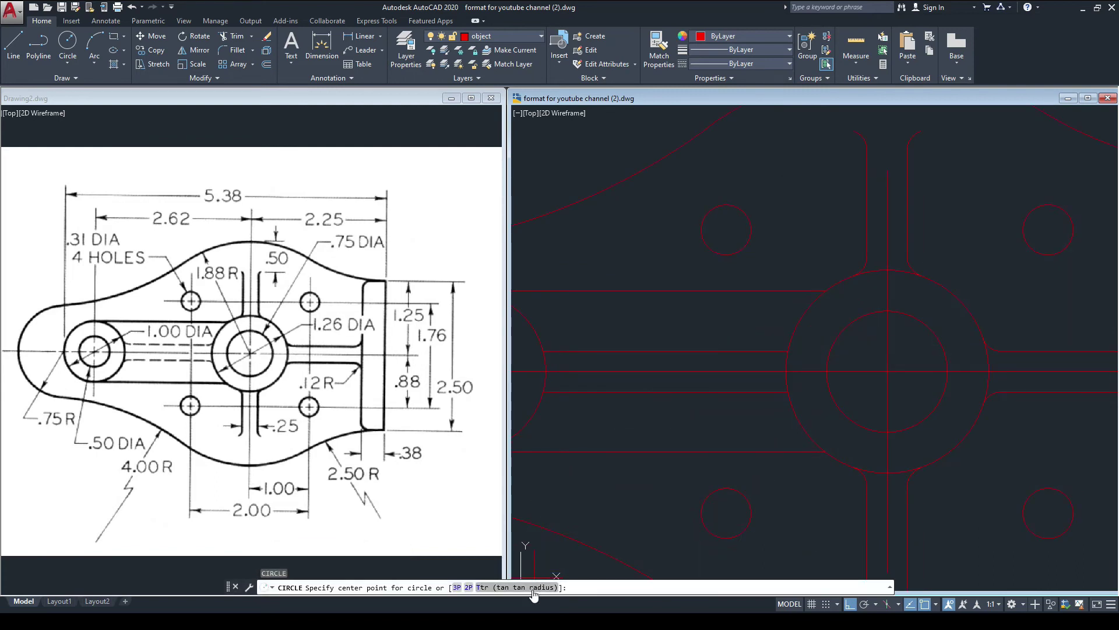
{"action": "left_click", "coordinate": [482, 587]}
{"action": "scroll", "coordinate": [787, 337], "scroll_direction": "up", "scroll_amount": 4}
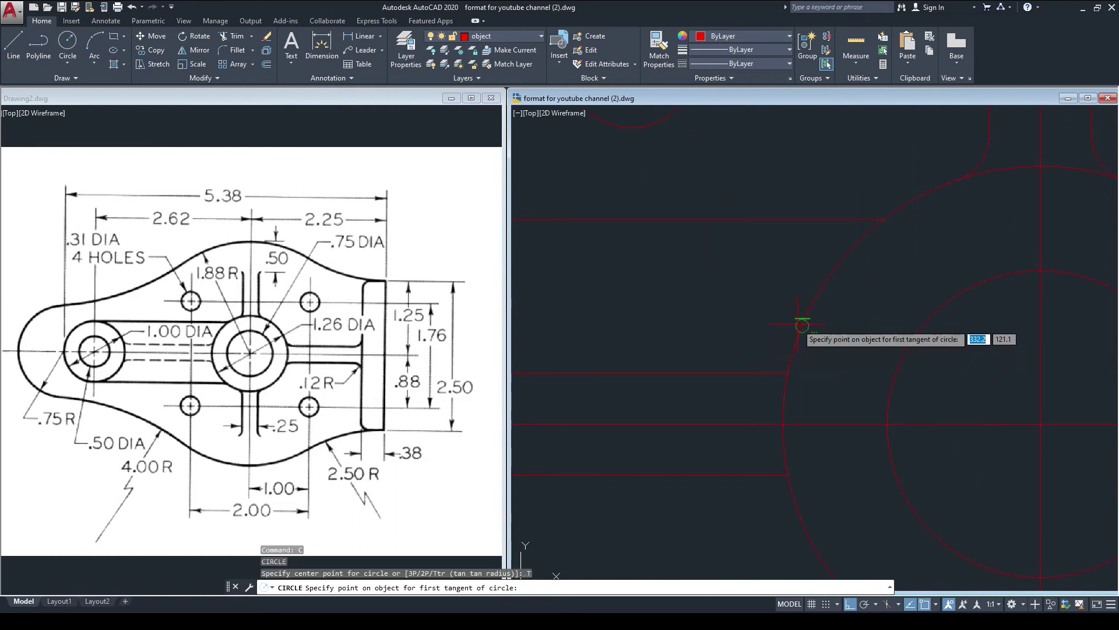
{"action": "left_click", "coordinate": [799, 323]}
{"action": "left_click", "coordinate": [752, 372]}
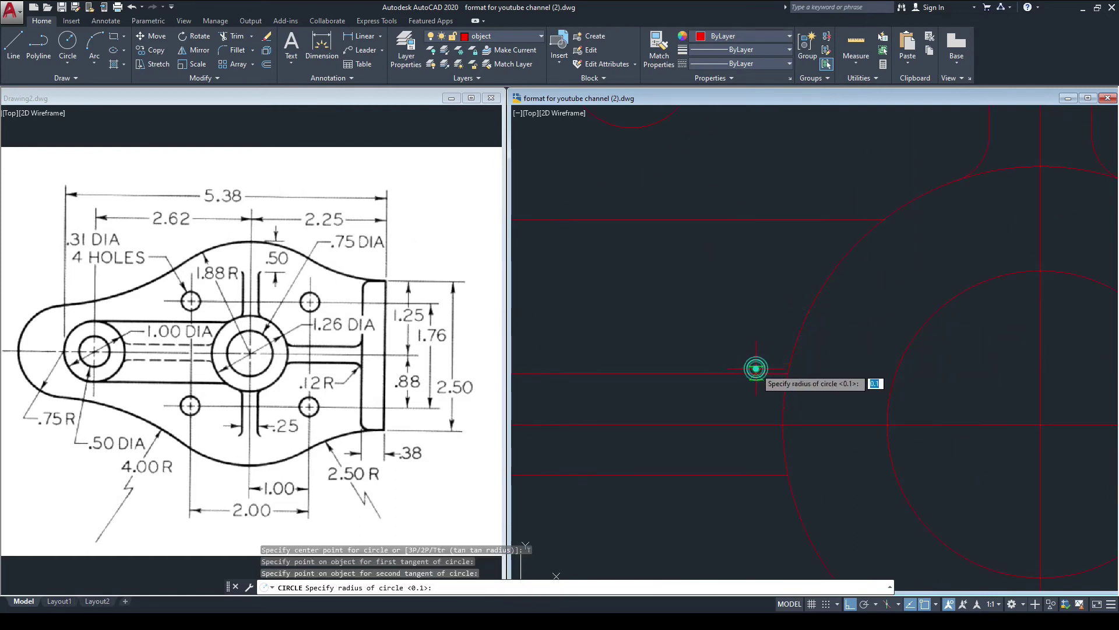
{"action": "type", "text": ".12"}
{"action": "key", "text": "Return"}
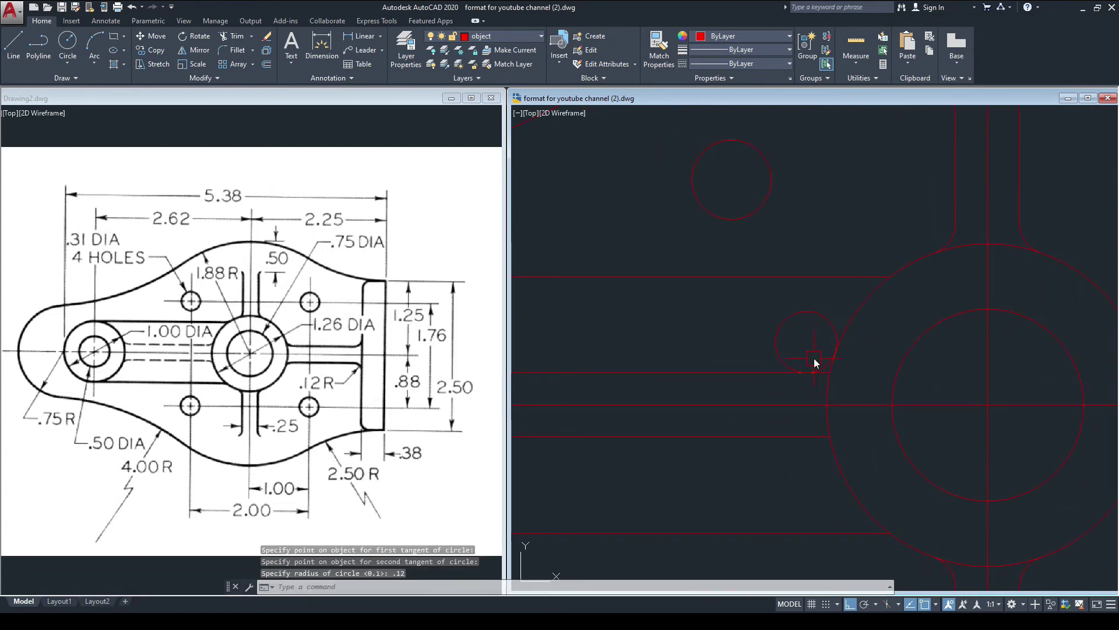
- Mirror the .12 radius circle left of the hub about the horizontal centerline, keeping the original
{"action": "type", "text": "MI"}
{"action": "key", "text": "Return"}
{"action": "left_click", "coordinate": [777, 345]}
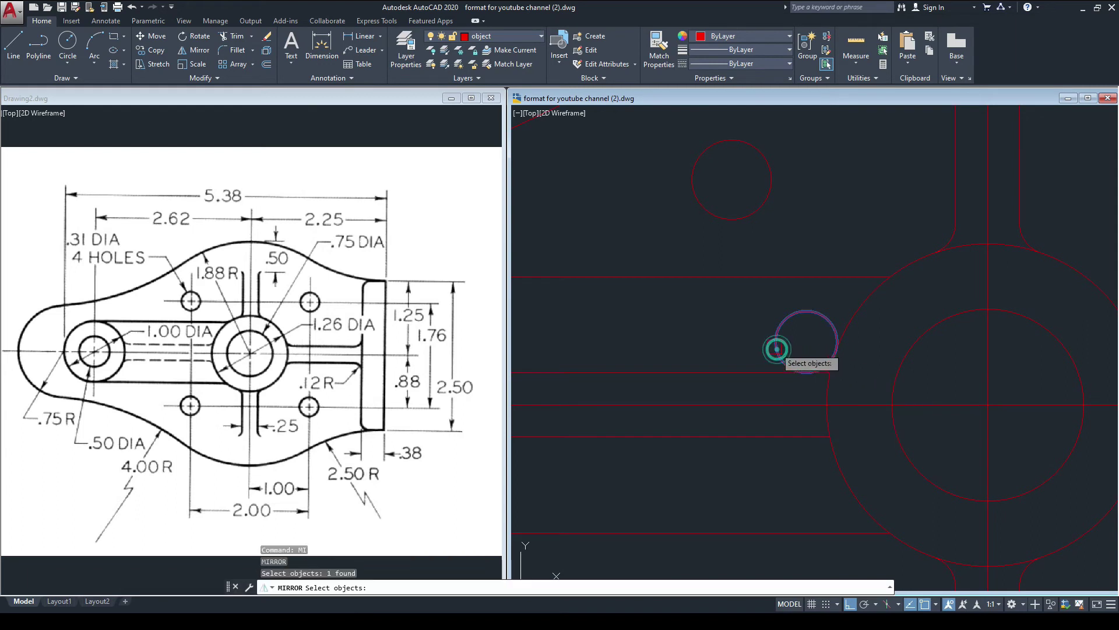
{"action": "key", "text": "Return"}
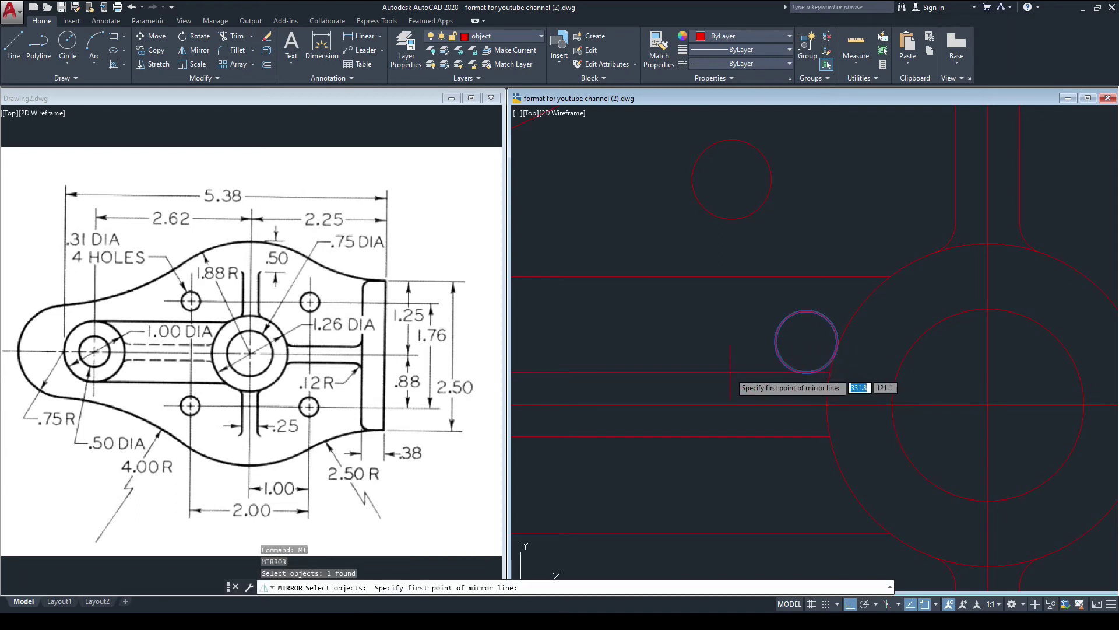
{"action": "left_click", "coordinate": [716, 403]}
{"action": "left_click", "coordinate": [822, 403]}
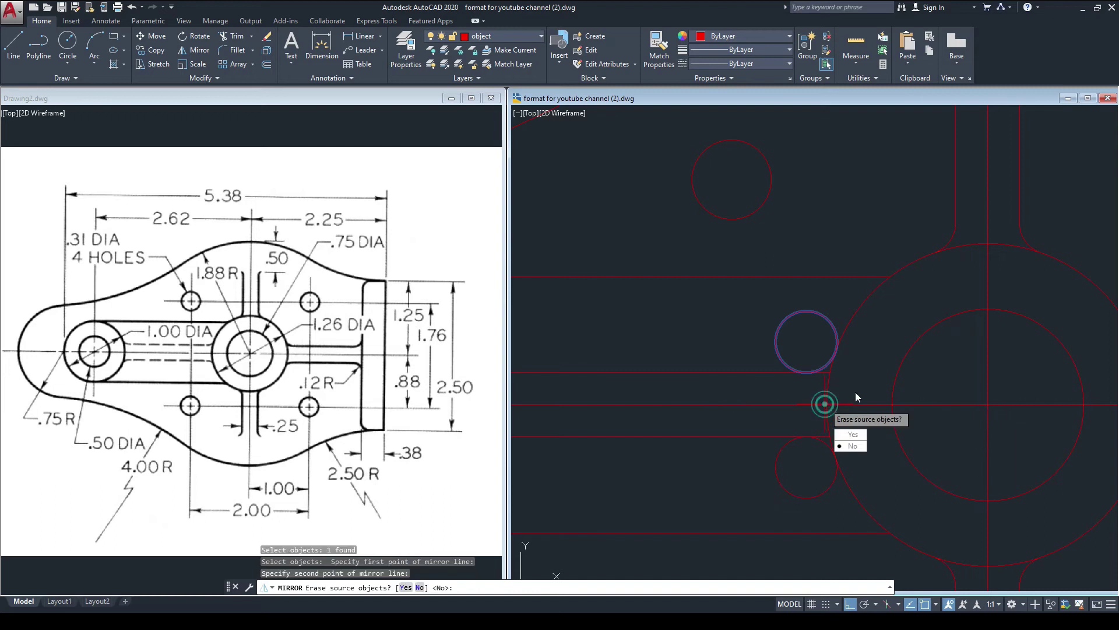
{"action": "key", "text": "Return"}
{"action": "scroll", "coordinate": [838, 390], "scroll_direction": "down", "scroll_amount": 4}
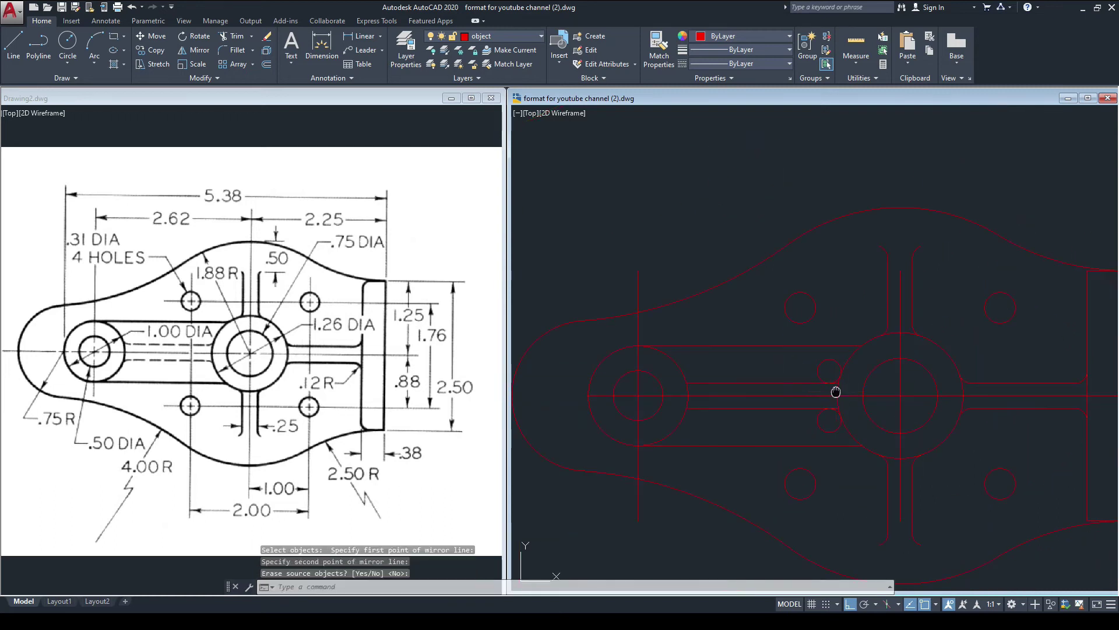
- Draw a circle of radius .12 tangent to the left boss's outer circle and the upper line of the connecting rib
{"action": "scroll", "coordinate": [790, 360], "scroll_direction": "up", "scroll_amount": 4}
{"action": "type", "text": "c"}
{"action": "key", "text": "Return"}
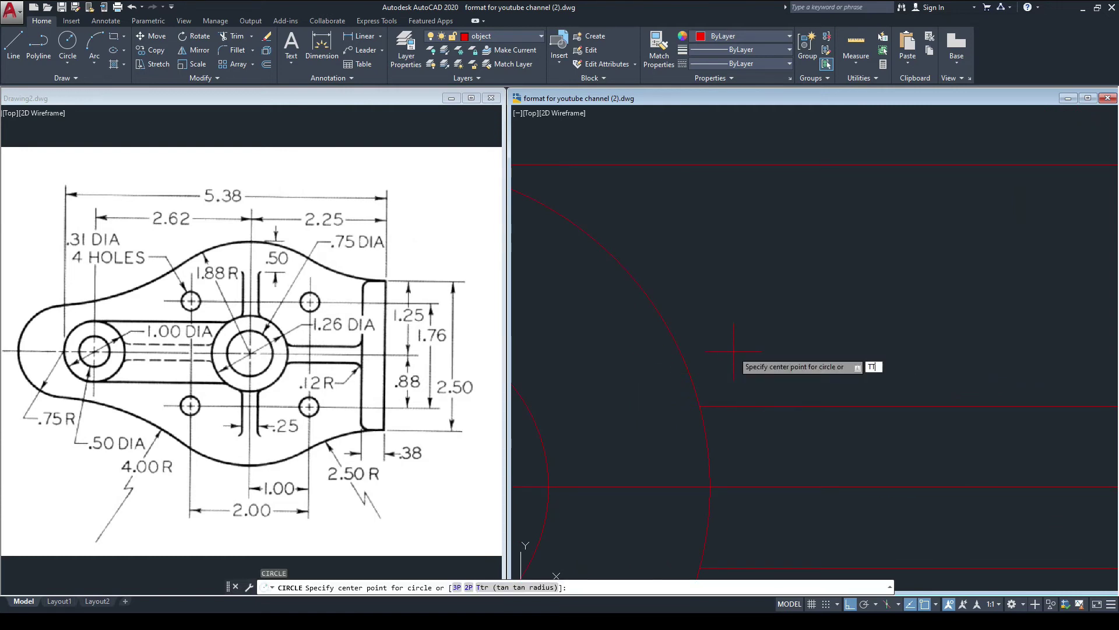
{"action": "type", "text": "TTR"}
{"action": "key", "text": "Return"}
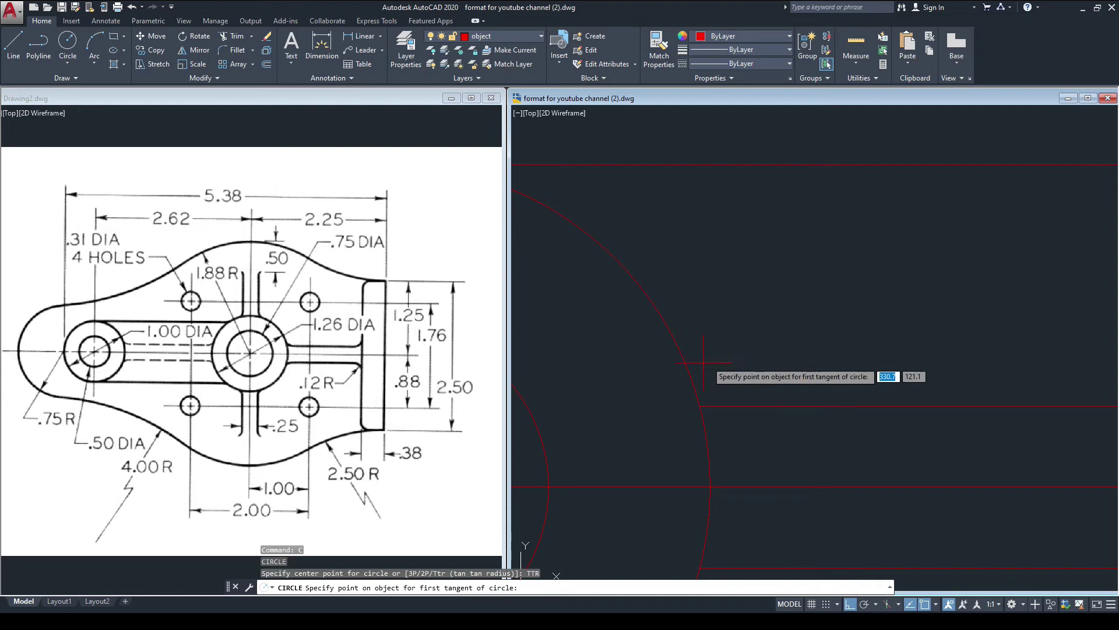
{"action": "left_click", "coordinate": [690, 365]}
{"action": "left_click", "coordinate": [725, 405]}
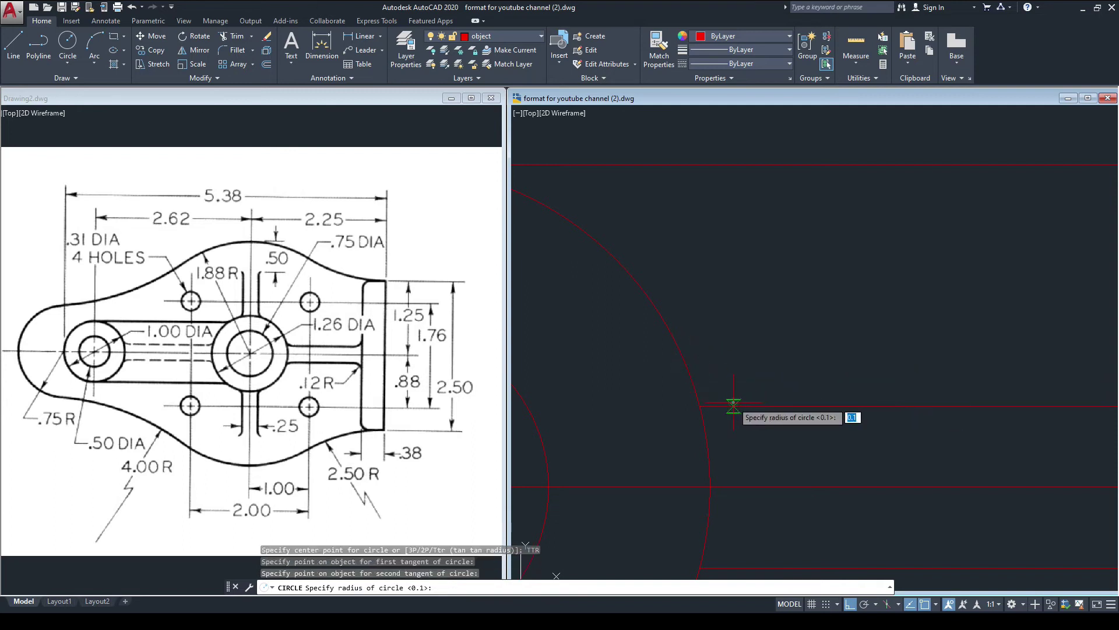
{"action": "type", "text": ".12"}
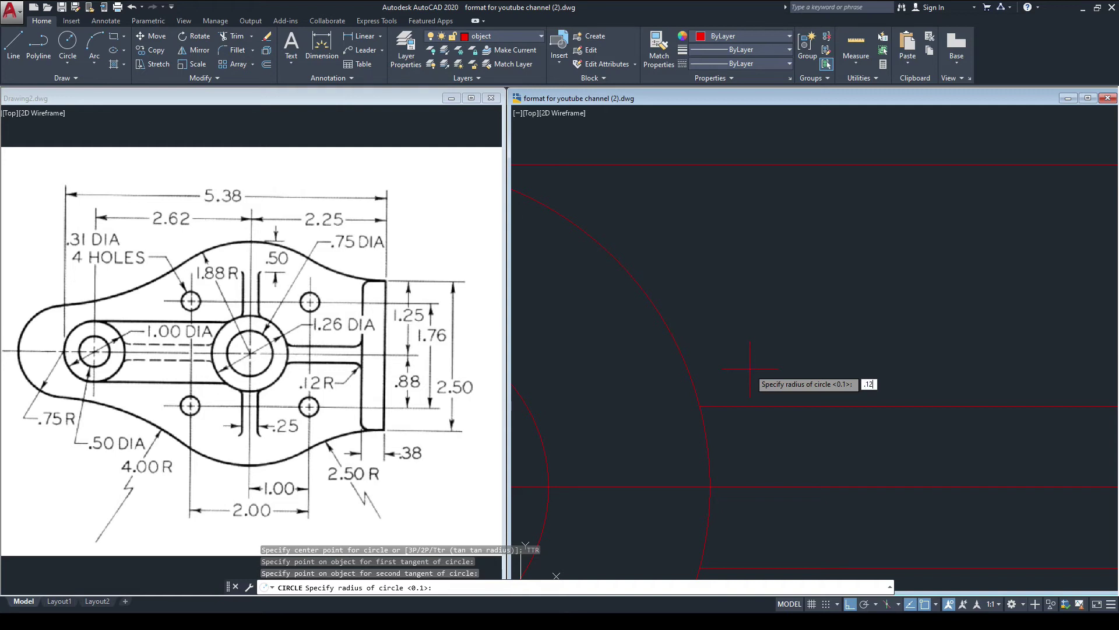
{"action": "key", "text": "Return"}
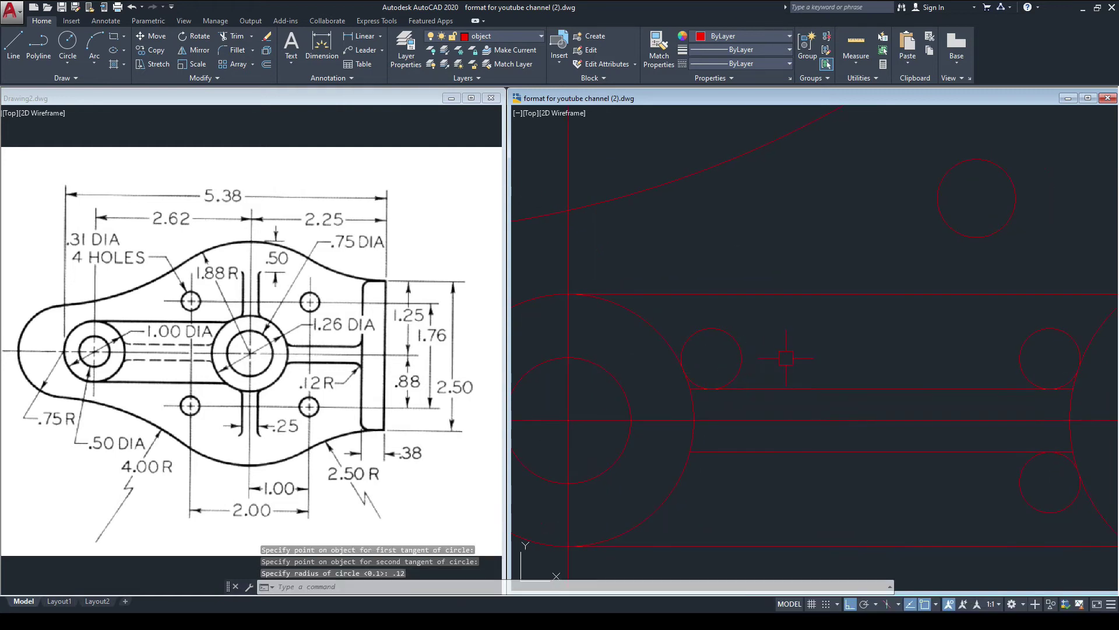
- Mirror the tangent circle beside the left boss about the horizontal centerline, keeping the original
{"action": "key", "text": "Return"}
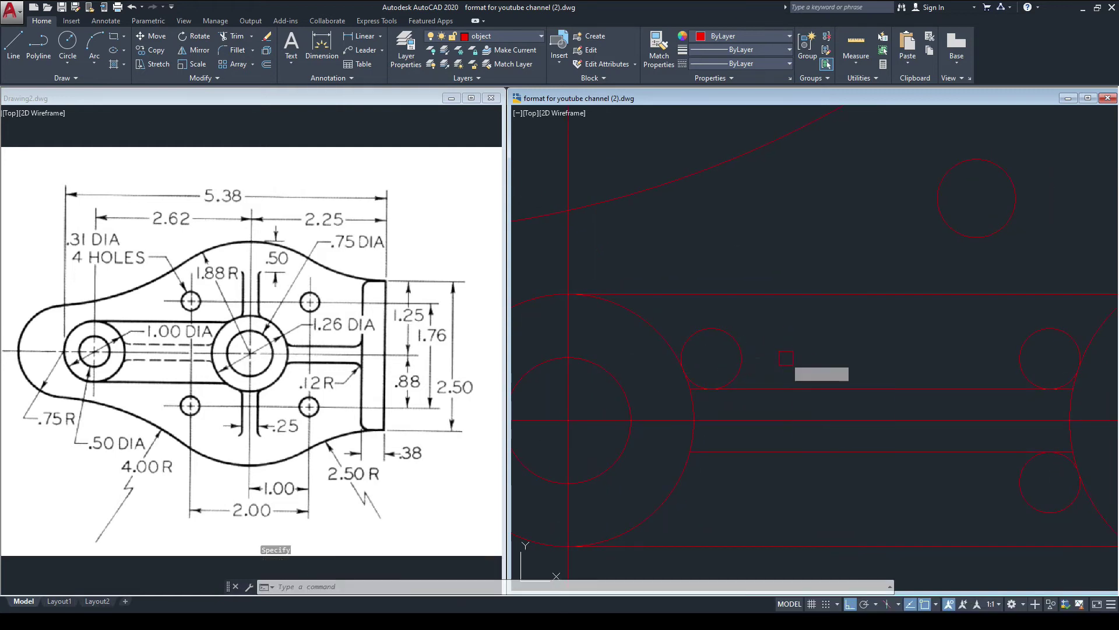
{"action": "left_click", "coordinate": [741, 358]}
{"action": "key", "text": "Return"}
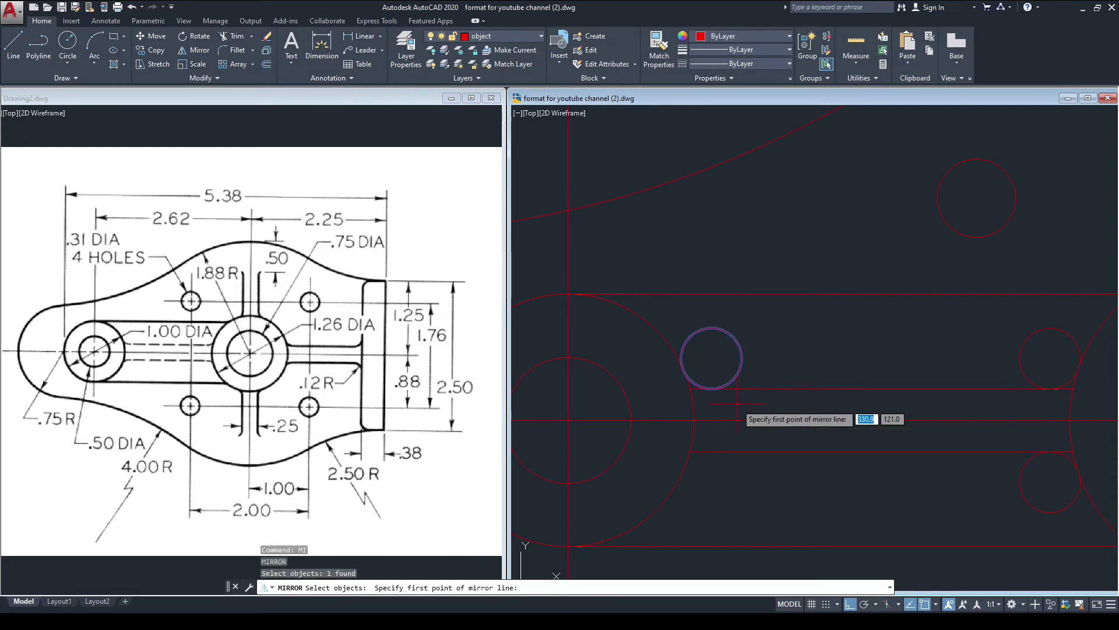
{"action": "left_click", "coordinate": [694, 420]}
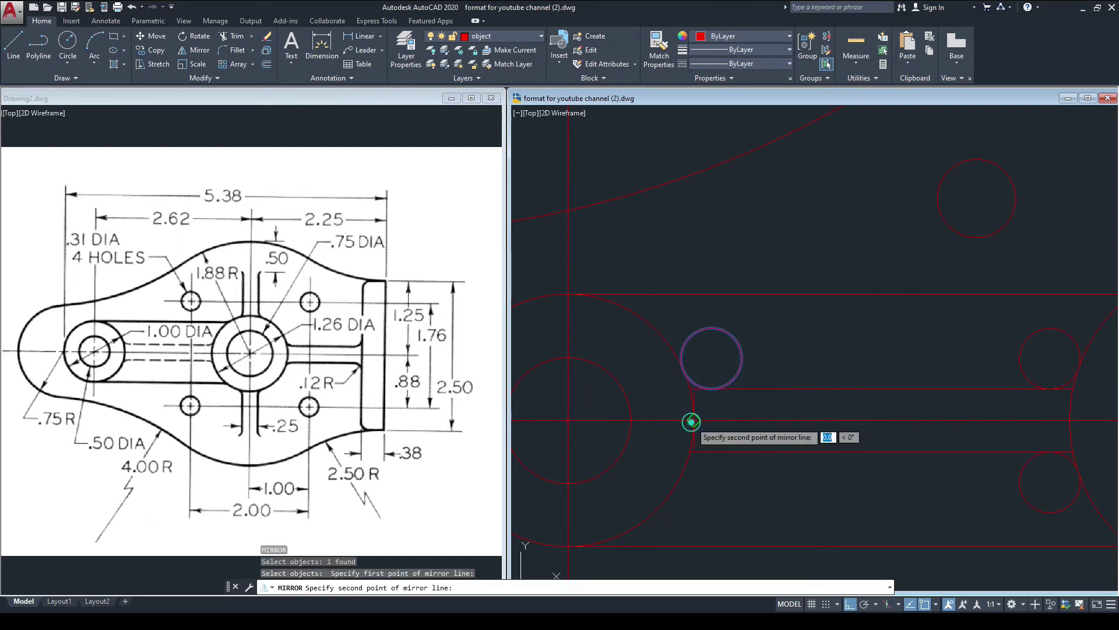
{"action": "left_click", "coordinate": [903, 414]}
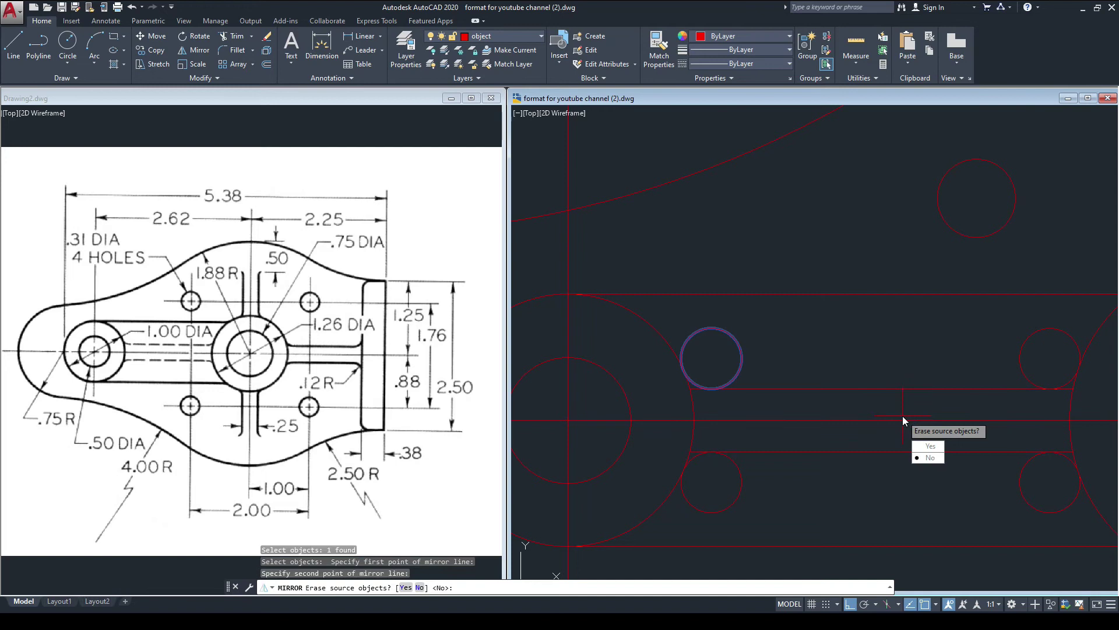
{"action": "key", "text": "Return"}
- Trim the two circles beside the left boss and the adjoining rib line ends into fillet arcs
{"action": "middle_click_drag", "start_coordinate": [903, 415], "coordinate": [843, 410]}
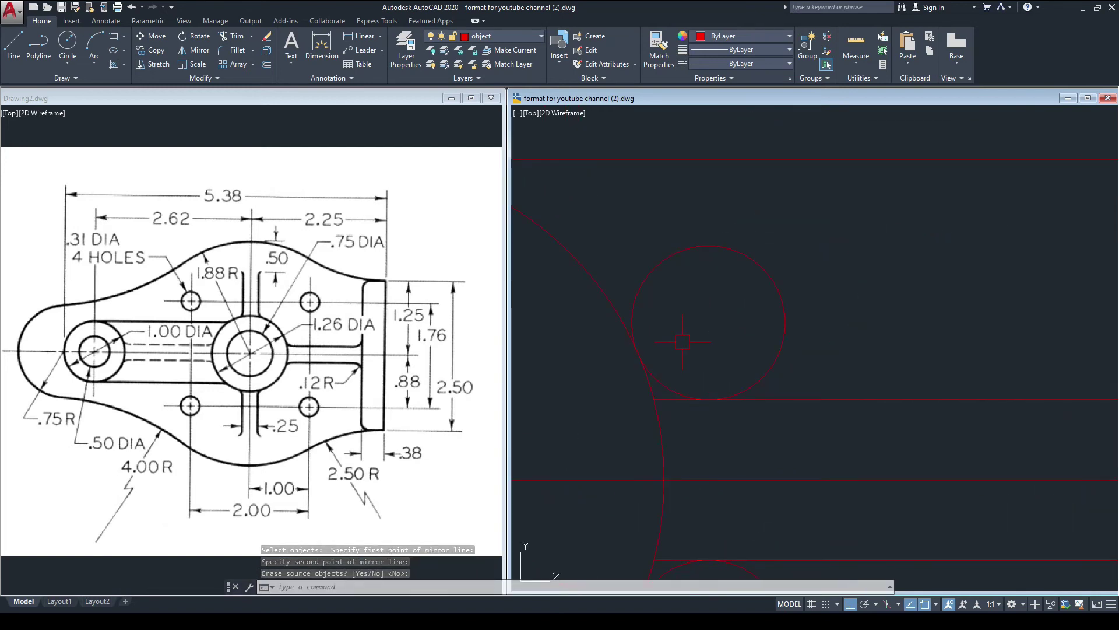
{"action": "middle_click_drag", "start_coordinate": [683, 343], "coordinate": [692, 342]}
{"action": "type", "text": "TR"}
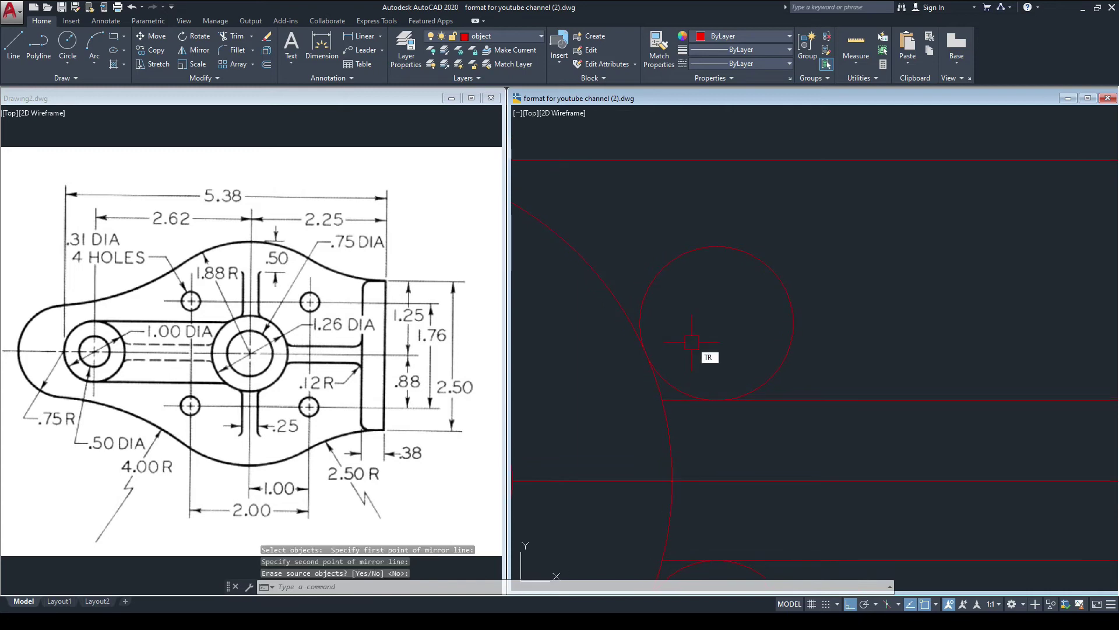
{"action": "key", "text": "Return"}
{"action": "key", "text": "Return"}
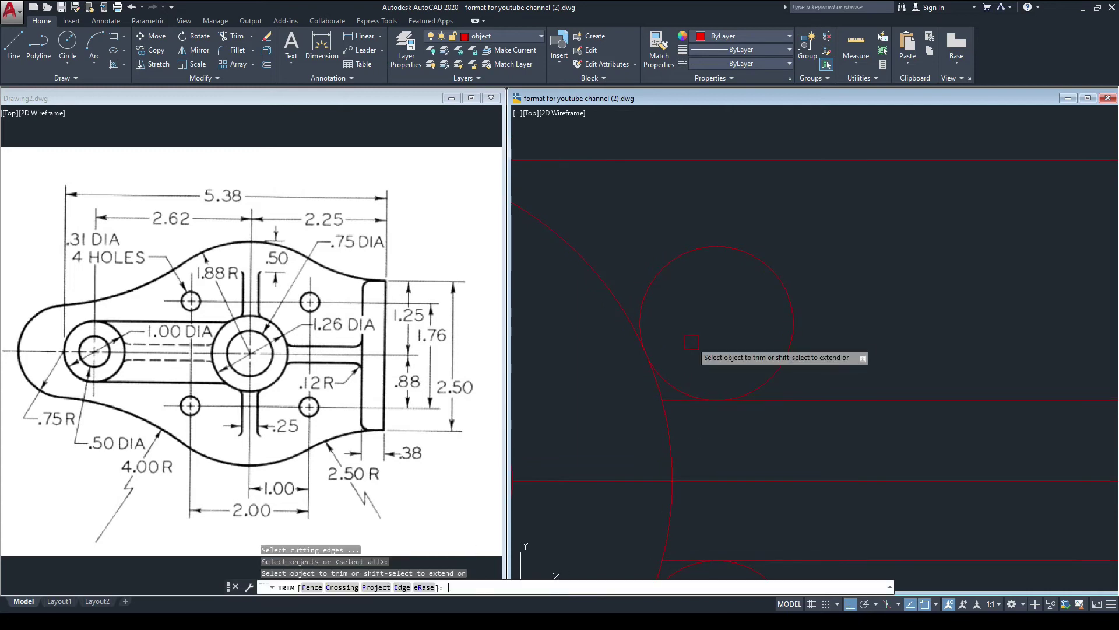
{"action": "left_click", "coordinate": [773, 284]}
{"action": "scroll", "coordinate": [659, 428], "scroll_direction": "up", "scroll_amount": 6}
{"action": "scroll", "coordinate": [740, 327], "scroll_direction": "down", "scroll_amount": 5}
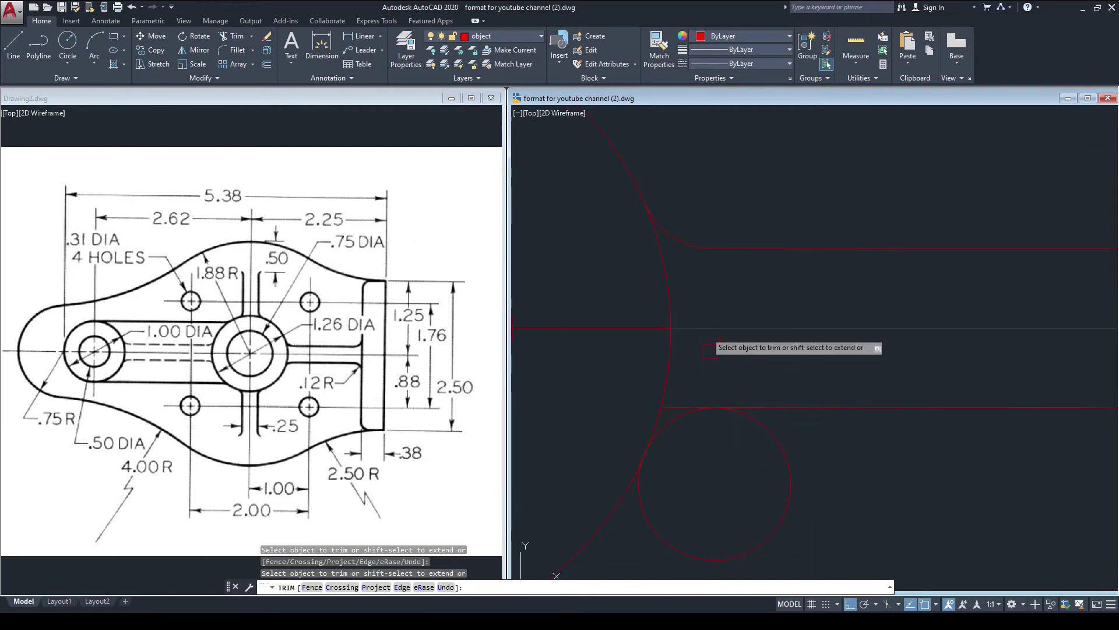
{"action": "left_click", "coordinate": [782, 465]}
{"action": "scroll", "coordinate": [691, 395], "scroll_direction": "up", "scroll_amount": 6}
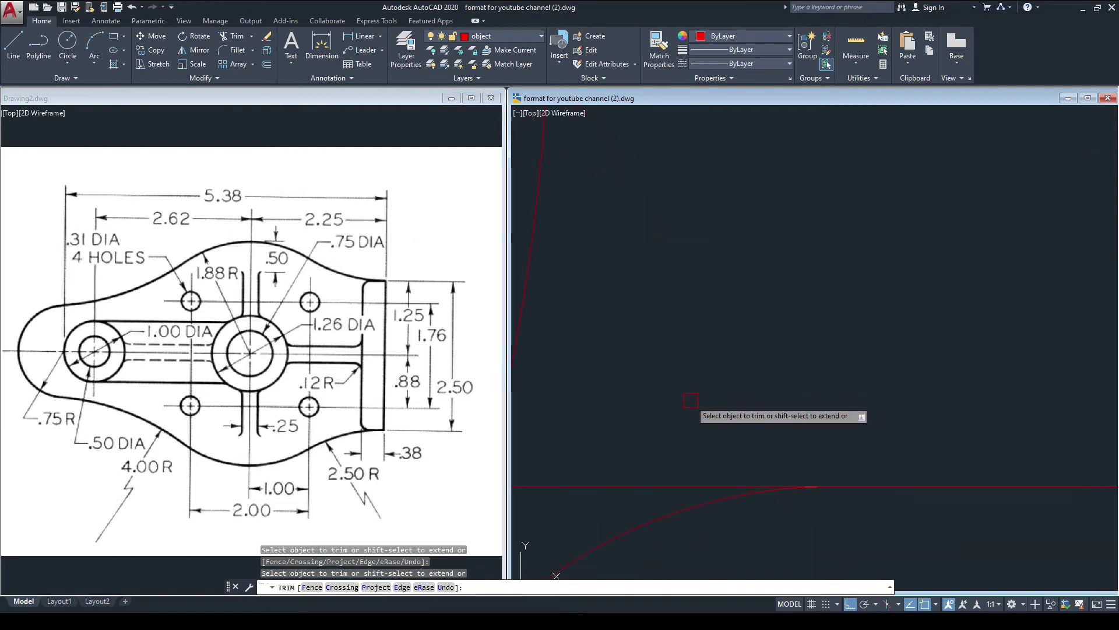
- Trim the two circles left of the hub and the adjoining rib line ends into fillet arcs
{"action": "scroll", "coordinate": [649, 483], "scroll_direction": "down", "scroll_amount": 5}
{"action": "scroll", "coordinate": [857, 378], "scroll_direction": "up", "scroll_amount": 8}
{"action": "scroll", "coordinate": [693, 303], "scroll_direction": "down", "scroll_amount": 3}
{"action": "scroll", "coordinate": [746, 487], "scroll_direction": "up", "scroll_amount": 8}
{"action": "scroll", "coordinate": [772, 201], "scroll_direction": "down", "scroll_amount": 4}
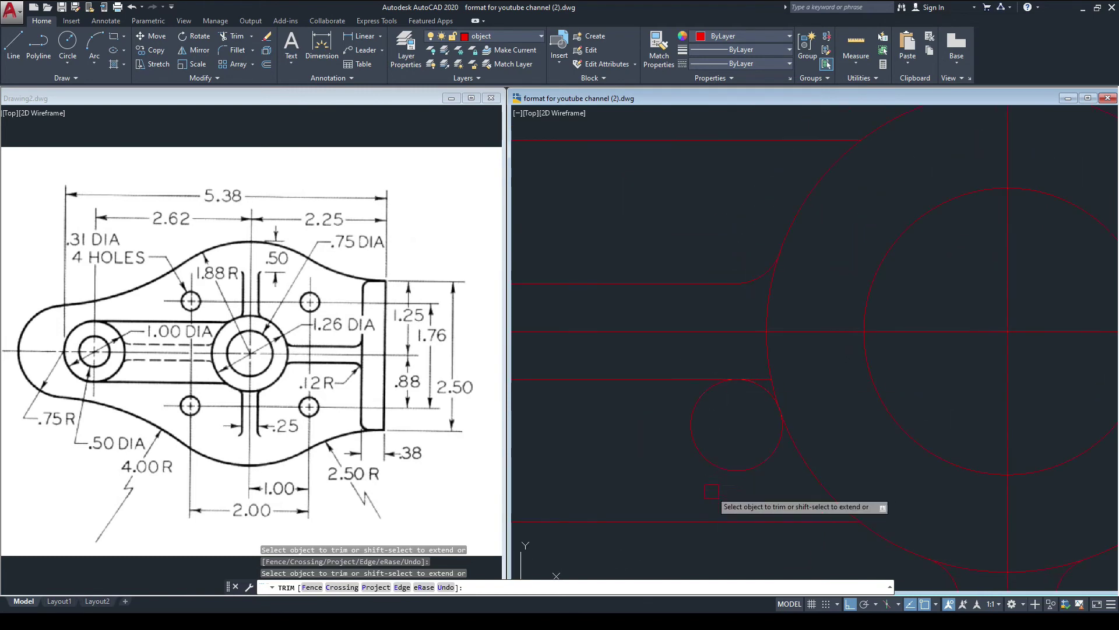
{"action": "left_click", "coordinate": [715, 465]}
{"action": "middle_click_drag", "start_coordinate": [751, 345], "coordinate": [737, 290]}
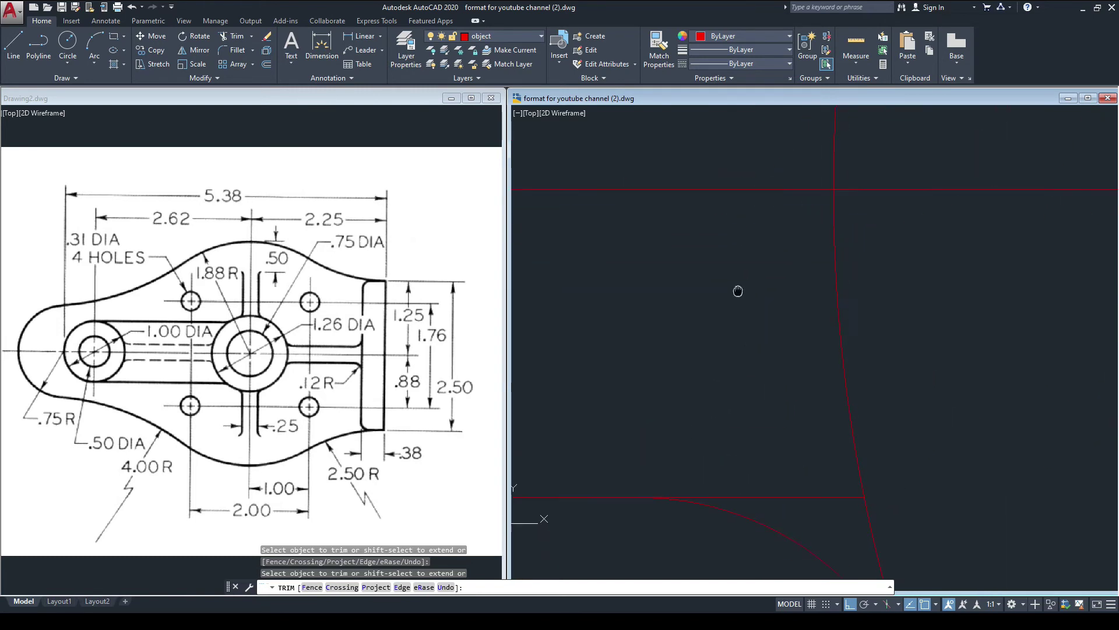
{"action": "scroll", "coordinate": [735, 314], "scroll_direction": "down", "scroll_amount": 5}
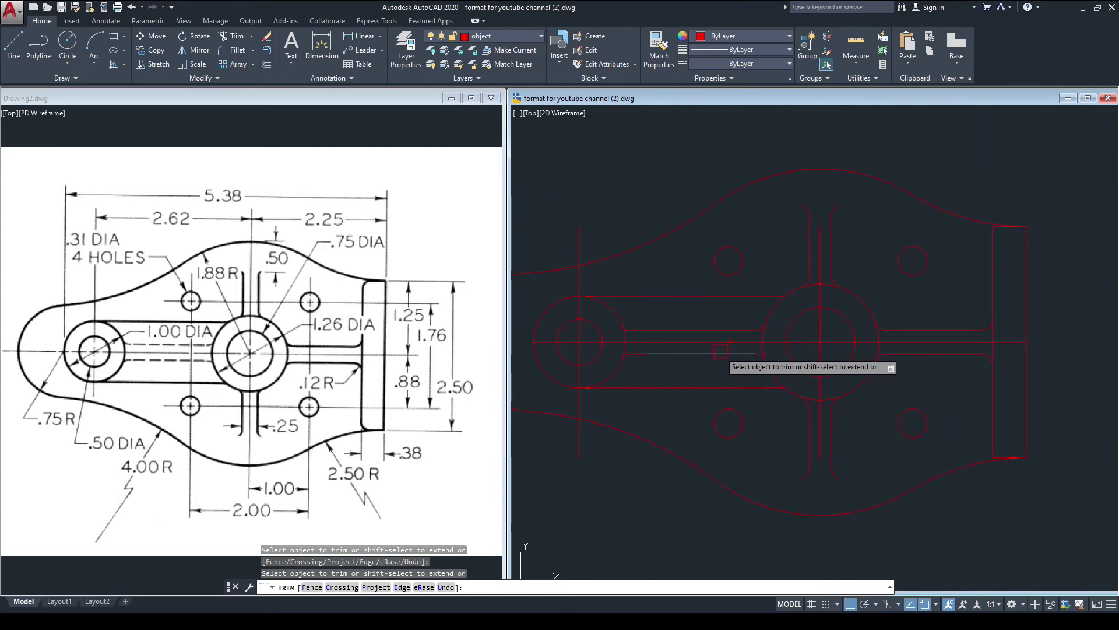
{"action": "scroll", "coordinate": [810, 344], "scroll_direction": "down", "scroll_amount": 2}
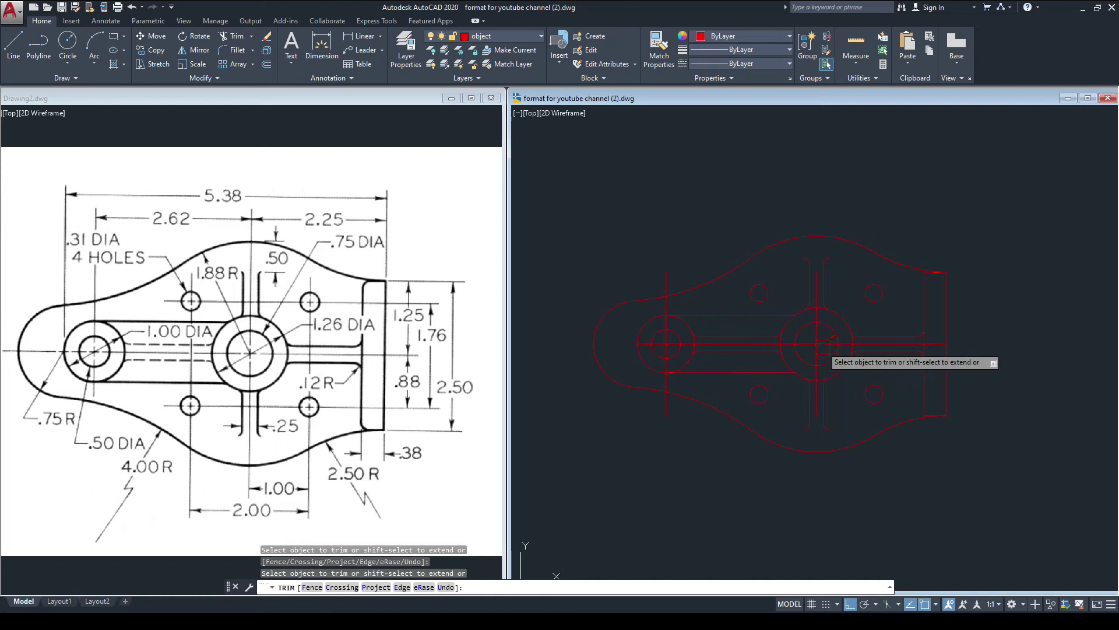
{"action": "key", "text": "Escape"}
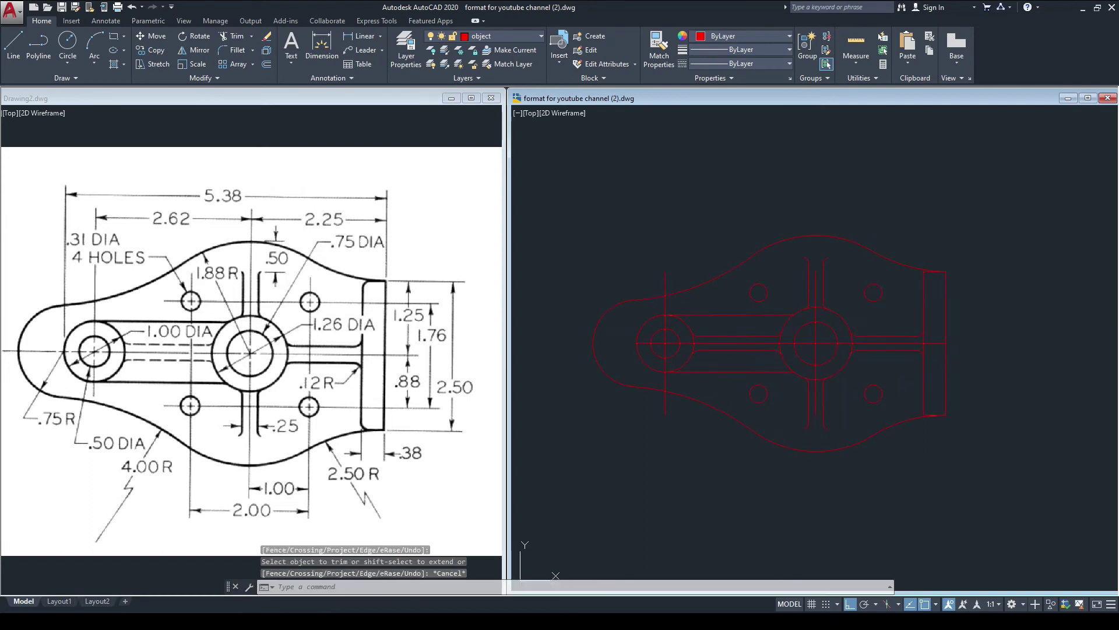
- Fillet the upper inner corner of the rectangular block at the plate's right end with a radius of .12
{"action": "left_click", "coordinate": [376, 335]}
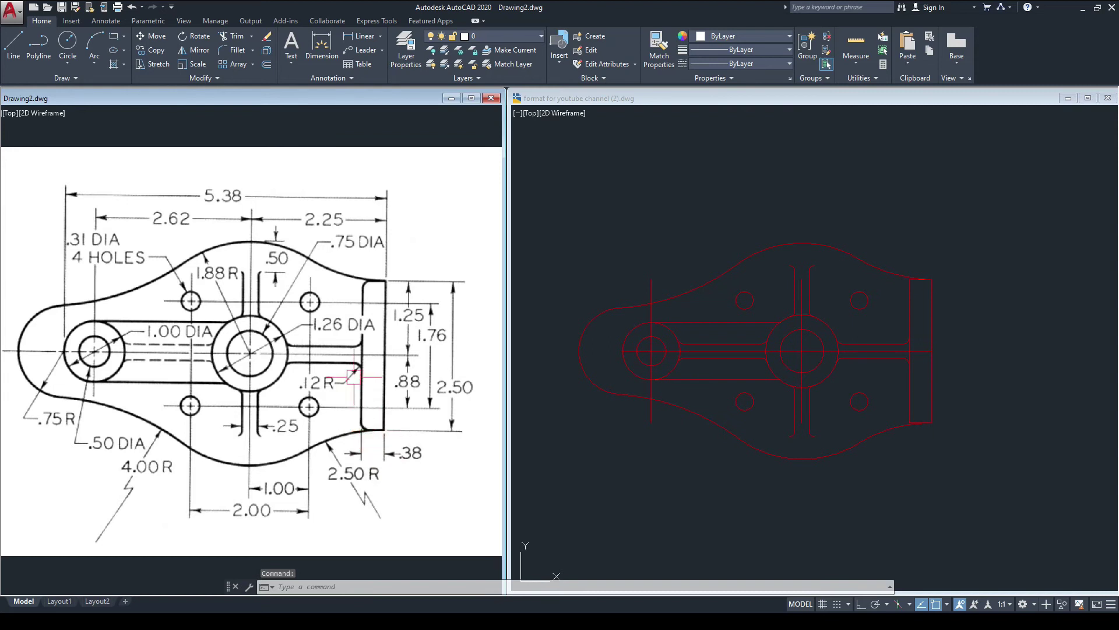
{"action": "left_click", "coordinate": [933, 289]}
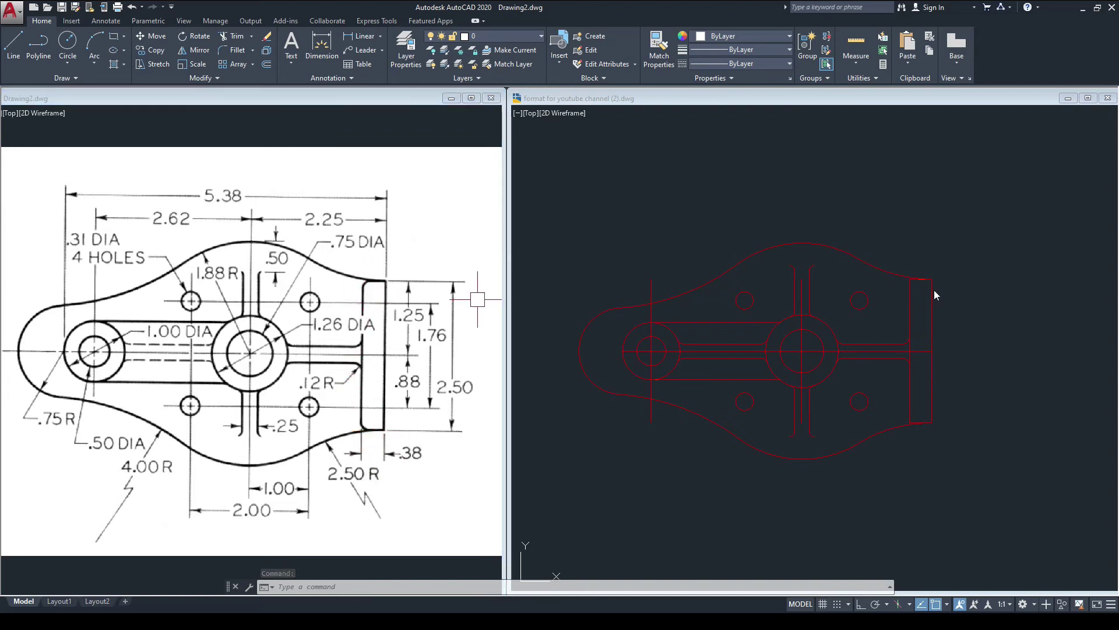
{"action": "scroll", "coordinate": [930, 286], "scroll_direction": "up", "scroll_amount": 6}
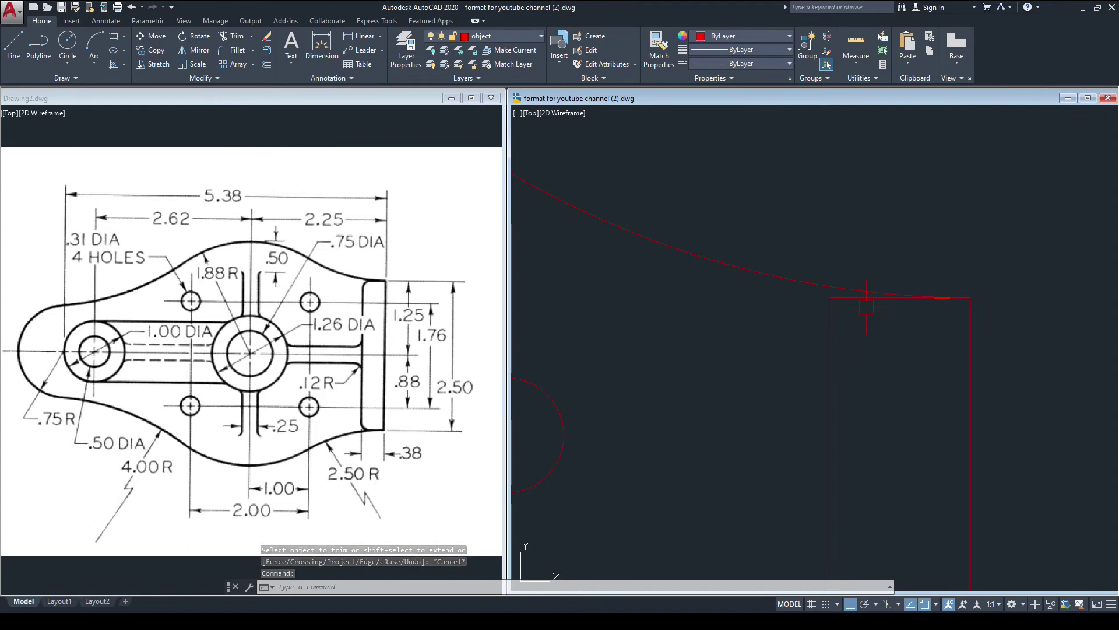
{"action": "type", "text": "f"}
{"action": "key", "text": "Return"}
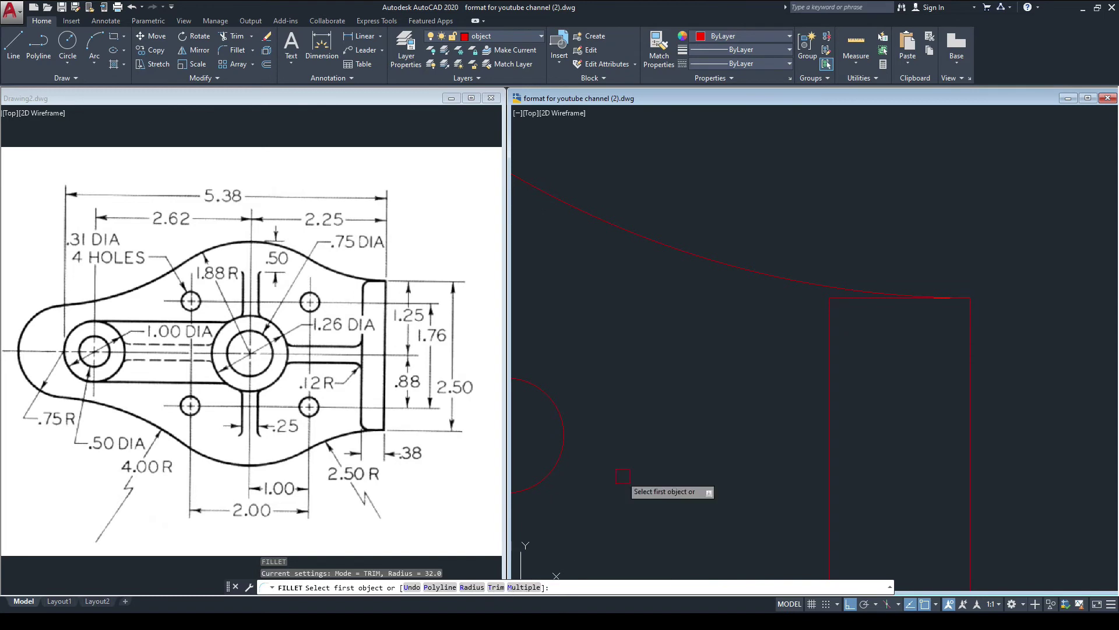
{"action": "left_click", "coordinate": [473, 587]}
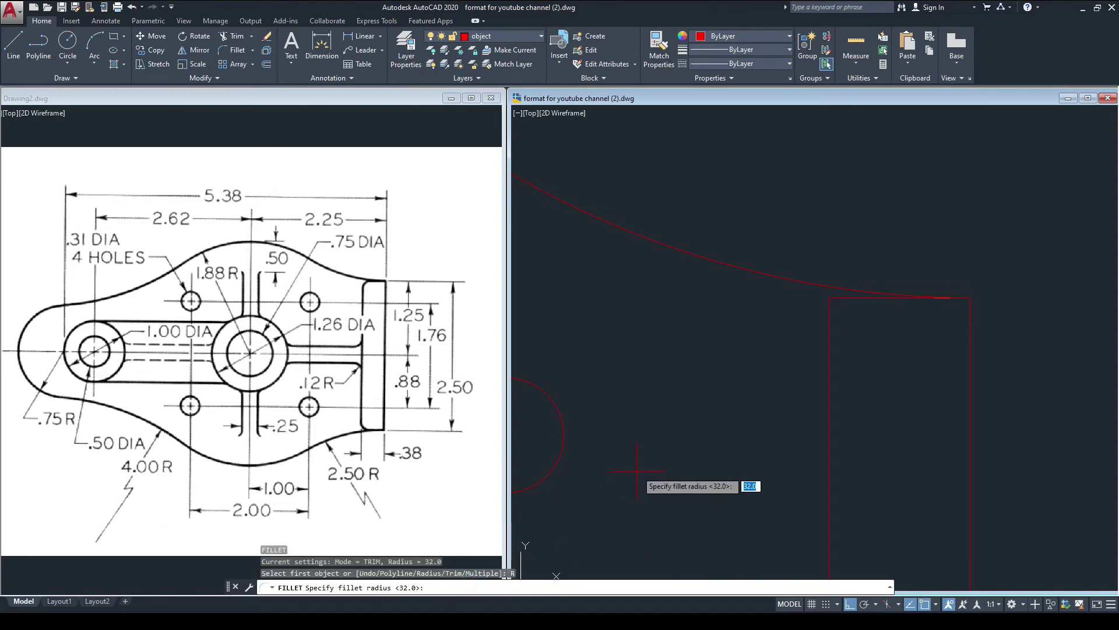
{"action": "type", "text": ".12"}
{"action": "key", "text": "Return"}
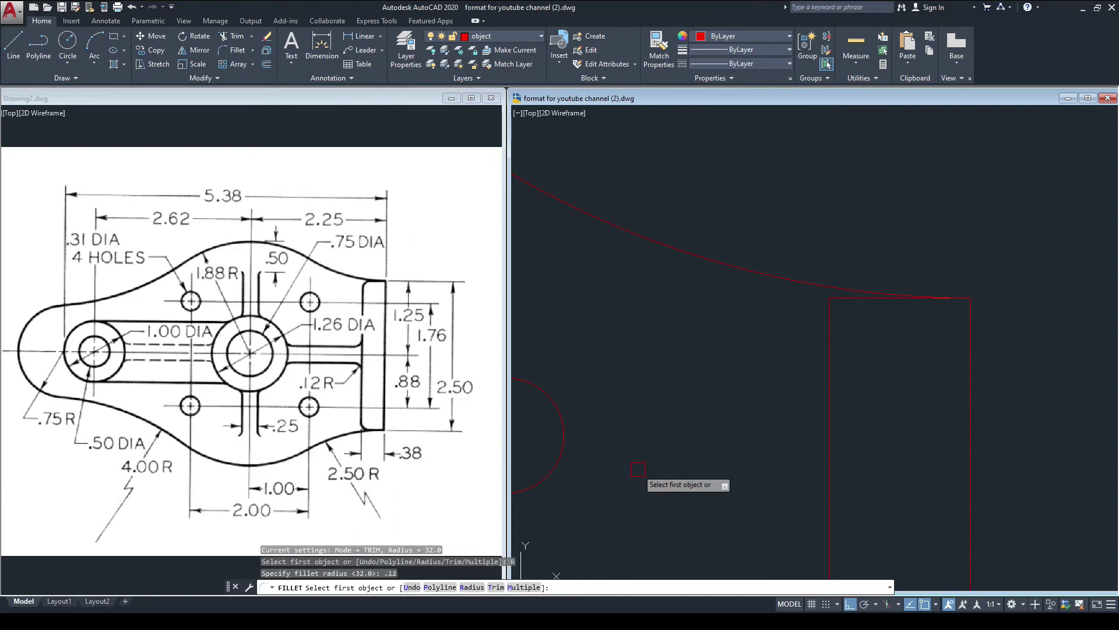
{"action": "scroll", "coordinate": [851, 305], "scroll_direction": "up", "scroll_amount": 5}
{"action": "left_click", "coordinate": [847, 286]}
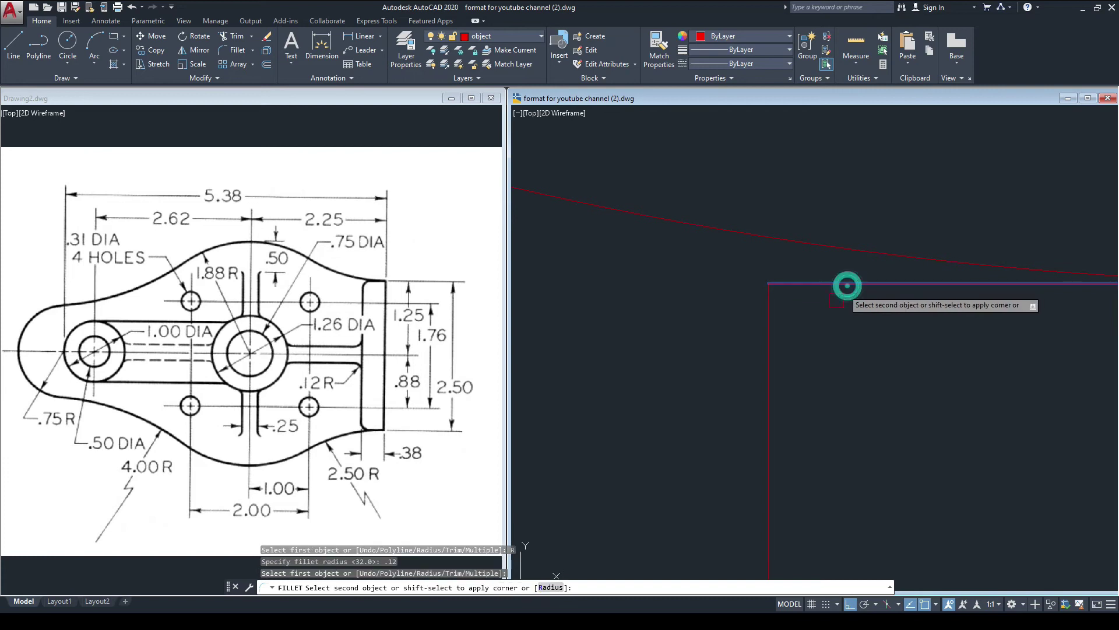
{"action": "scroll", "coordinate": [775, 347], "scroll_direction": "up", "scroll_amount": 2}
{"action": "left_click", "coordinate": [732, 350]}
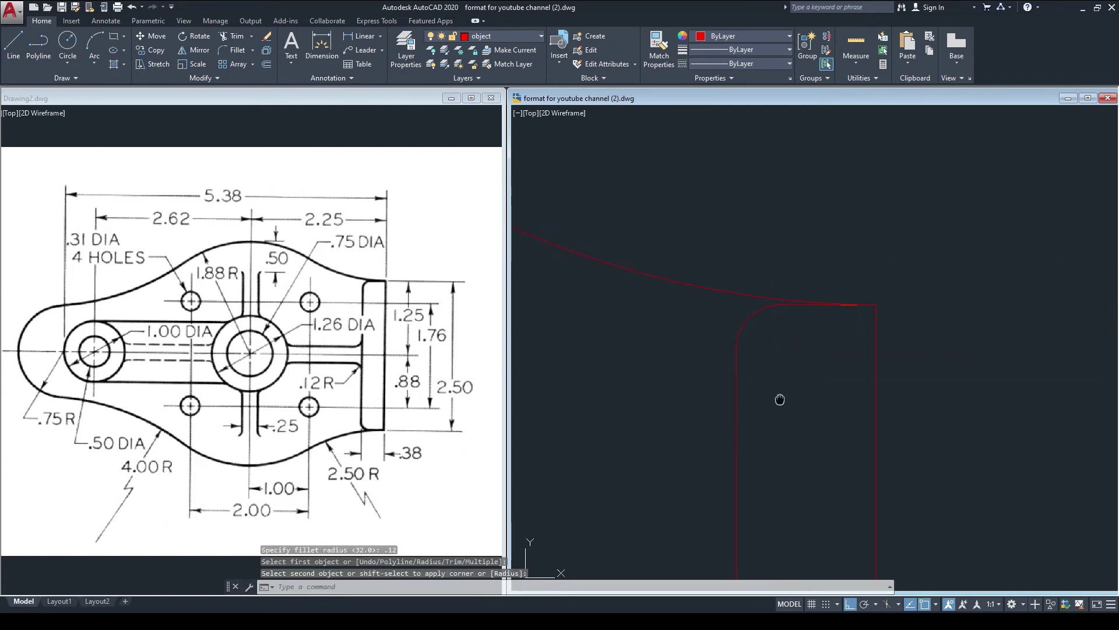
- Fillet the lower inner corner of the right-end block with the same radius
{"action": "scroll", "coordinate": [821, 442], "scroll_direction": "up", "scroll_amount": 6}
{"action": "scroll", "coordinate": [846, 399], "scroll_direction": "up", "scroll_amount": 2}
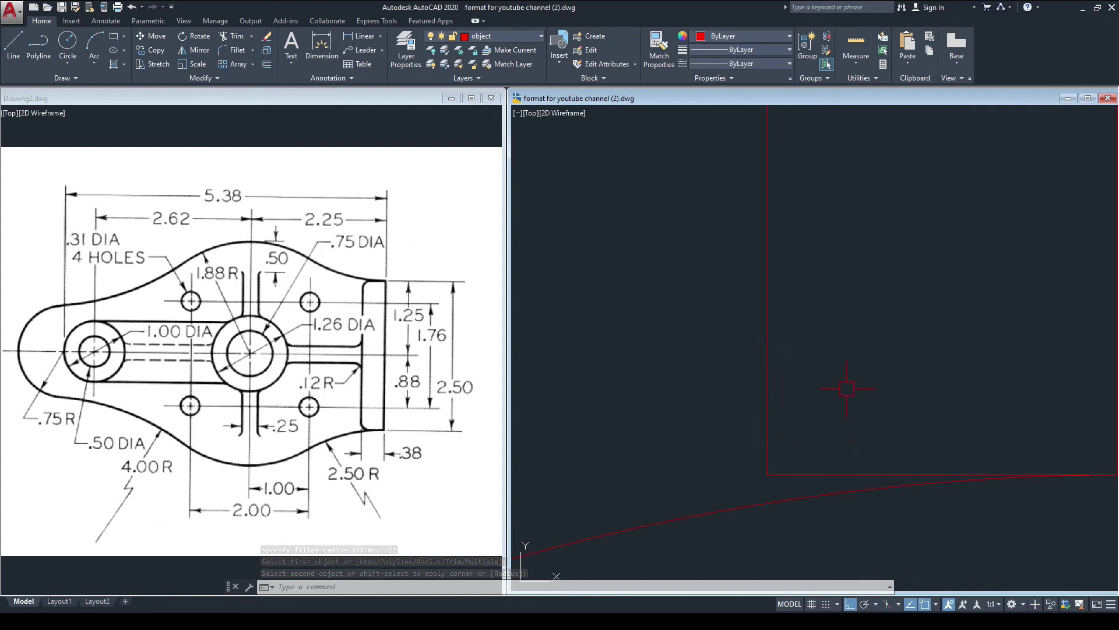
{"action": "type", "text": "f"}
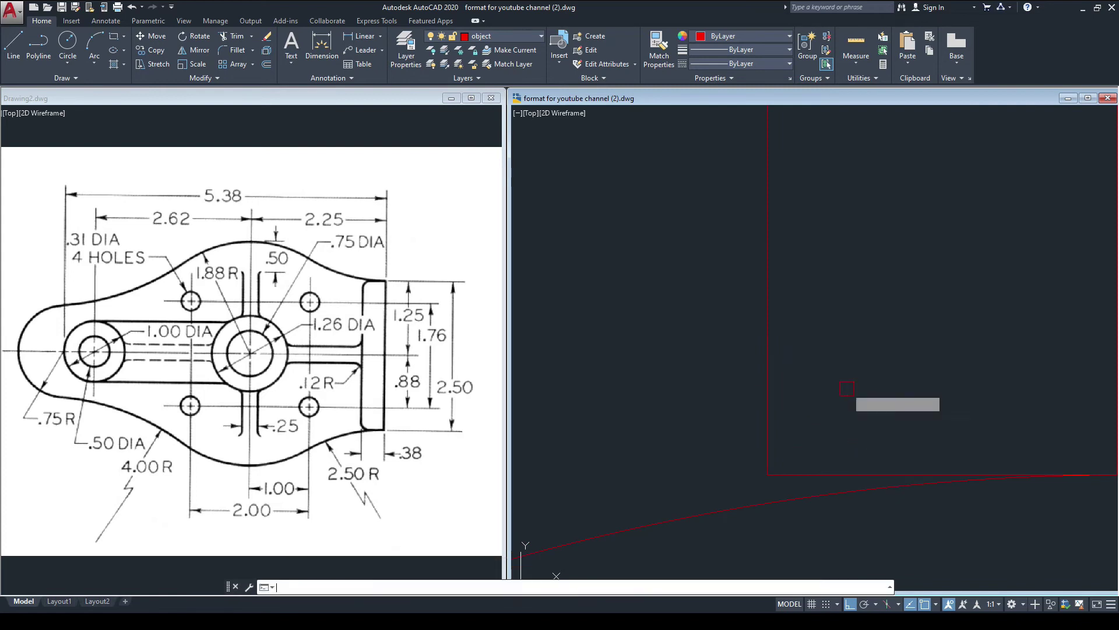
{"action": "key", "text": "Return"}
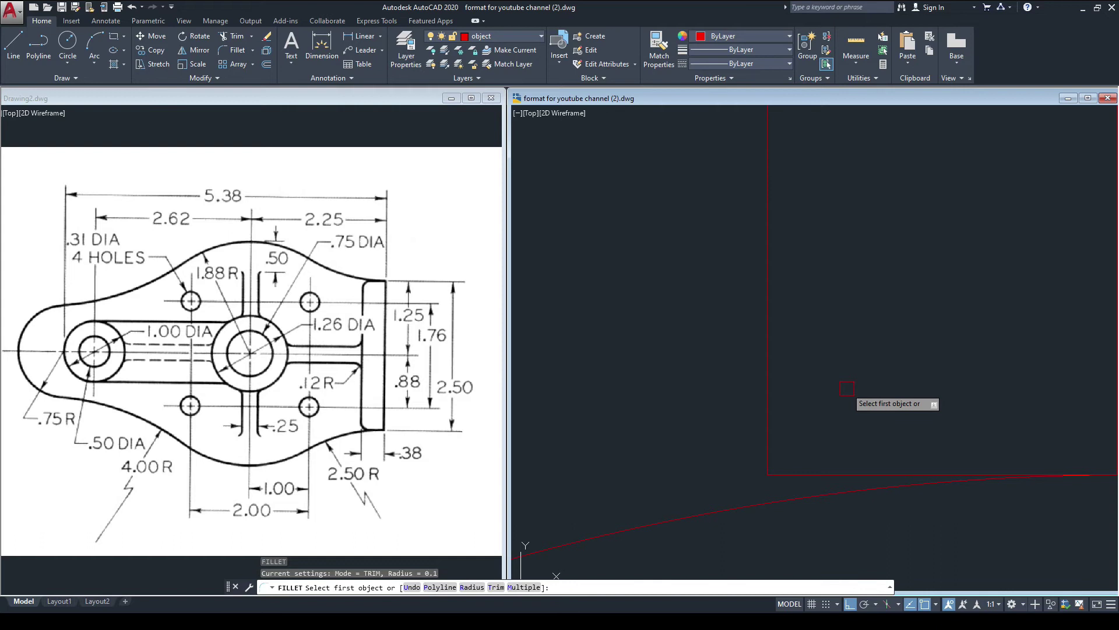
{"action": "left_click", "coordinate": [849, 474]}
{"action": "left_click", "coordinate": [775, 424]}
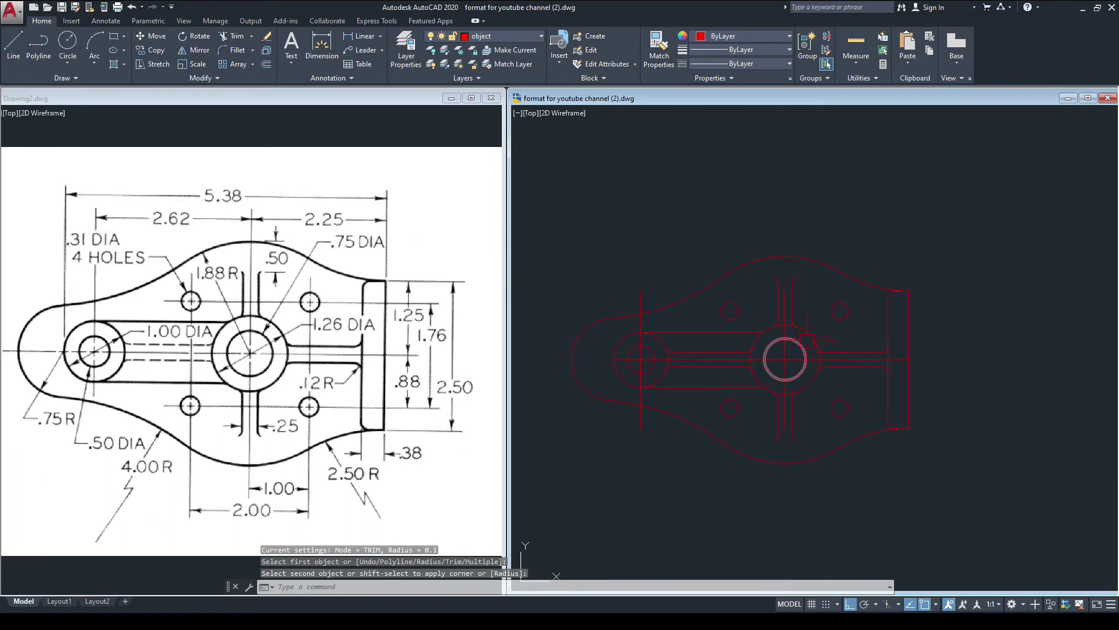
- Add centre marks to the four small holes around the hub
{"action": "scroll", "coordinate": [703, 388], "scroll_direction": "up", "scroll_amount": 2}
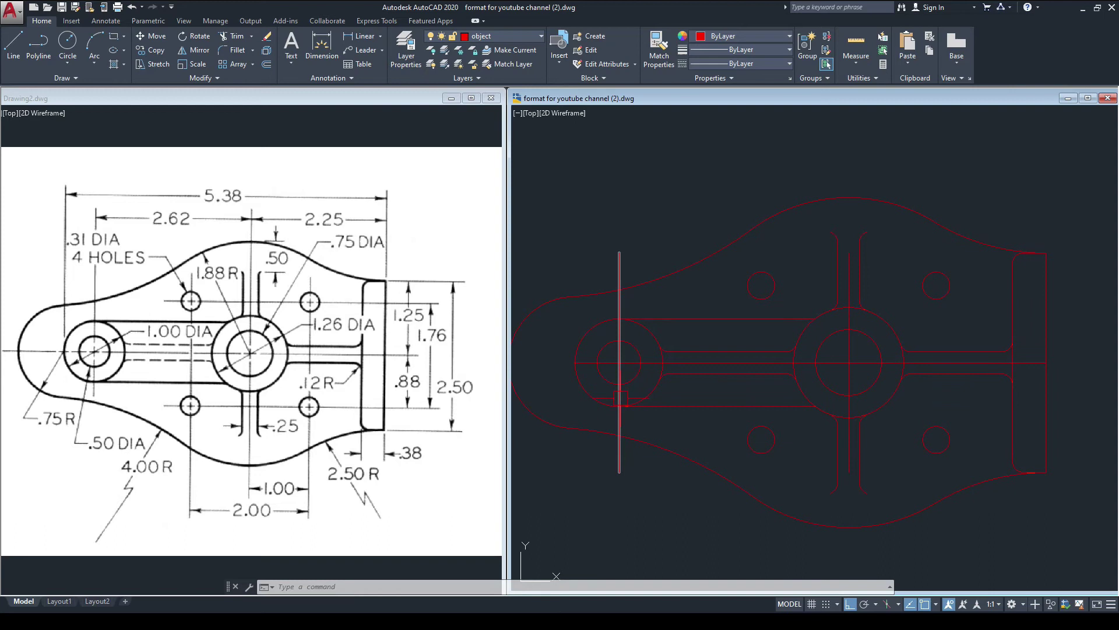
{"action": "middle_click_drag", "start_coordinate": [699, 322], "coordinate": [723, 339]}
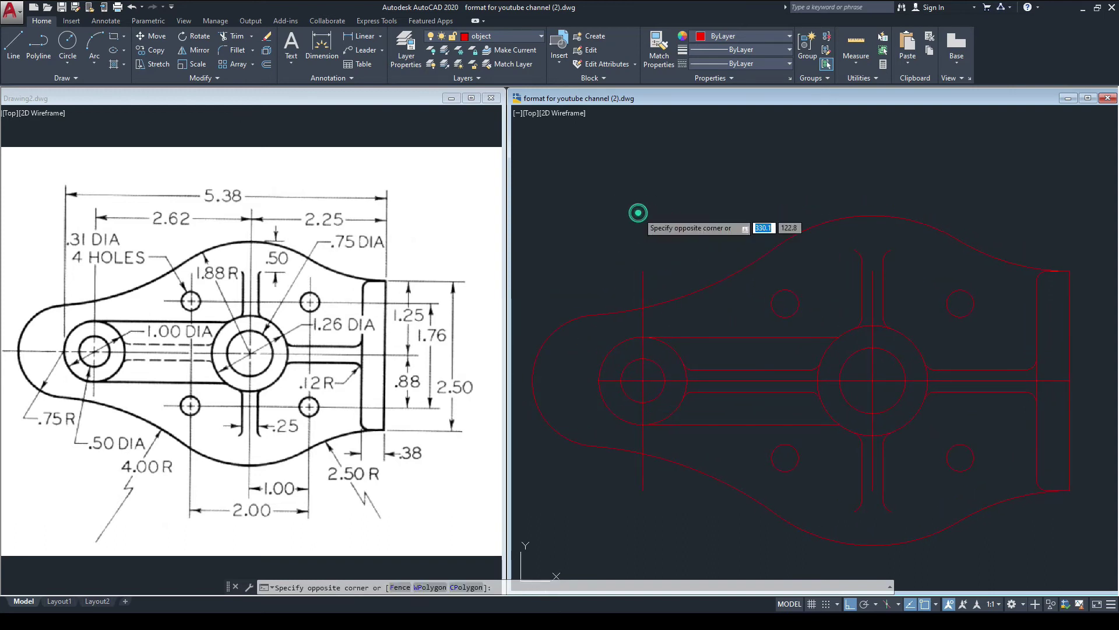
{"action": "left_click", "coordinate": [659, 205]}
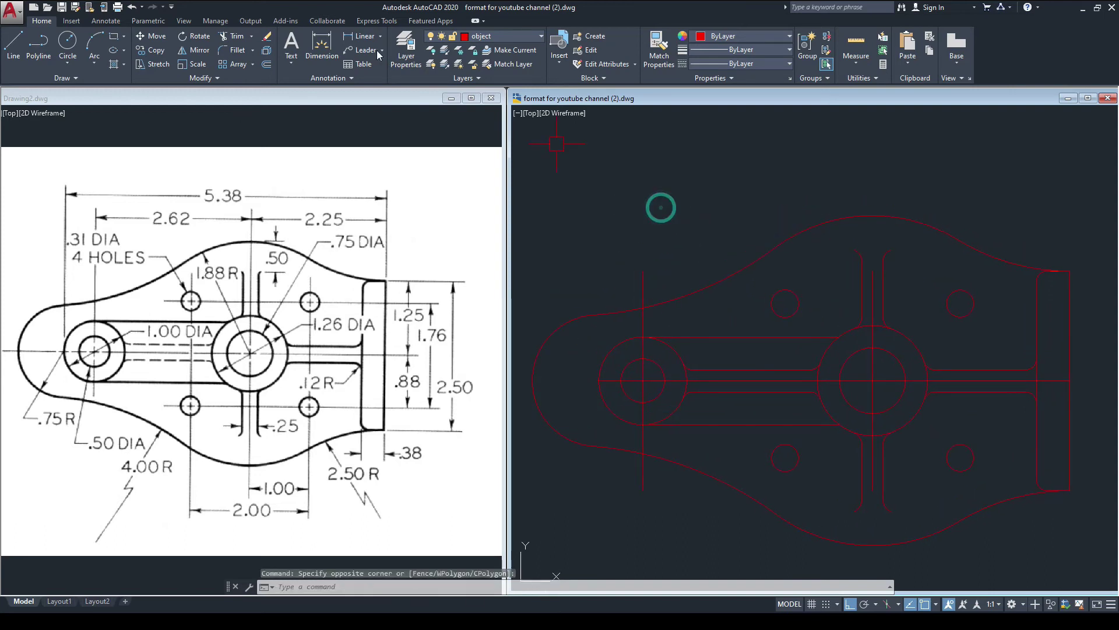
{"action": "left_click", "coordinate": [106, 22]}
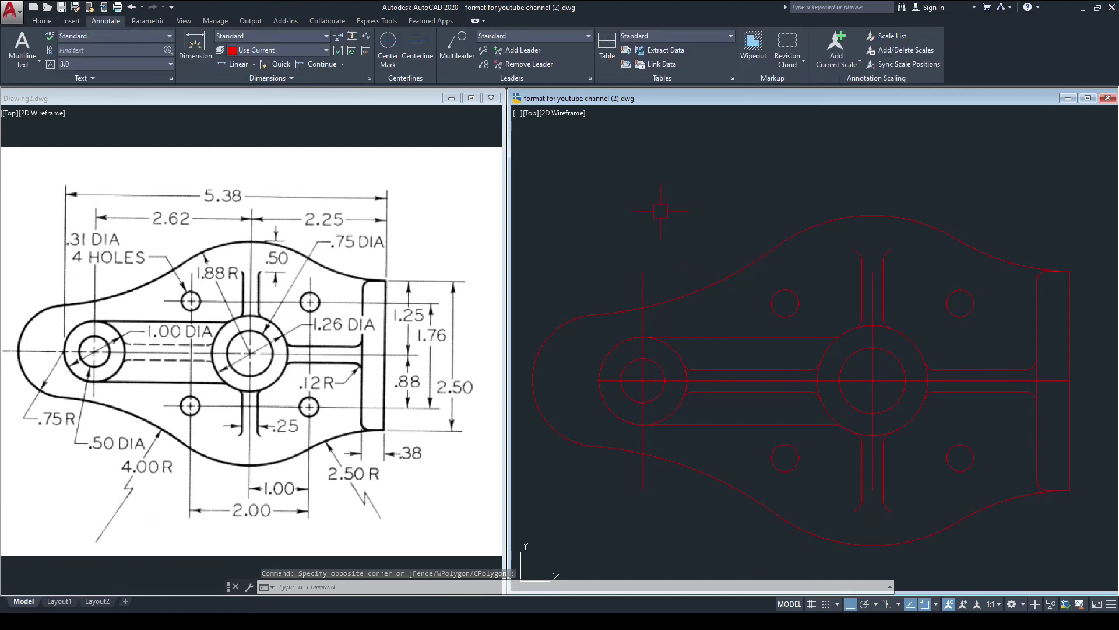
{"action": "left_click", "coordinate": [388, 43]}
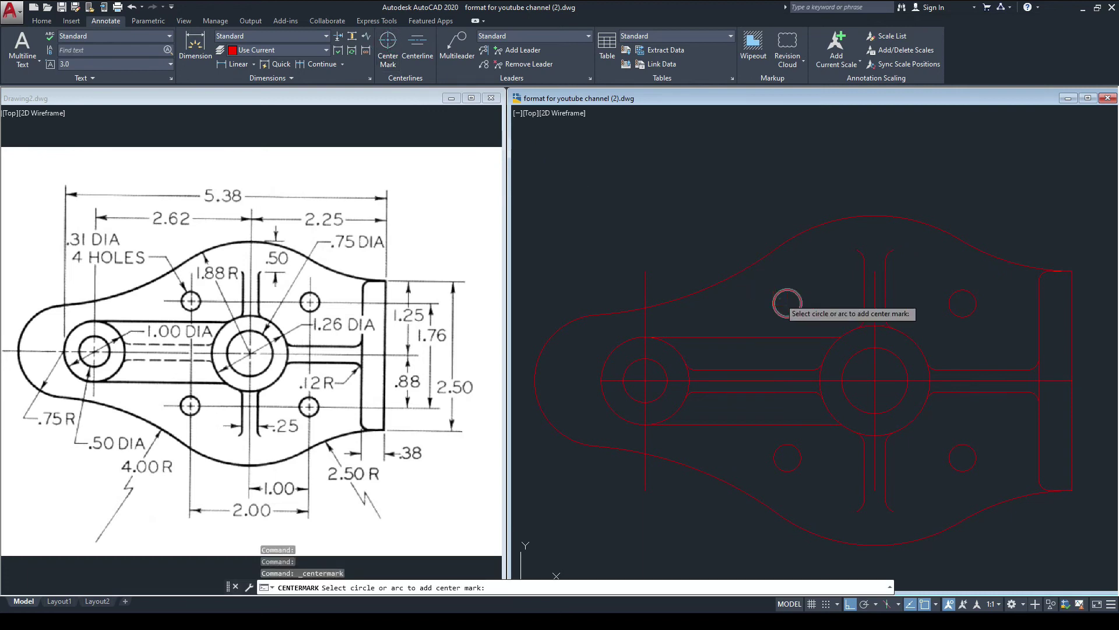
{"action": "left_click", "coordinate": [784, 290]}
{"action": "left_click", "coordinate": [957, 290]}
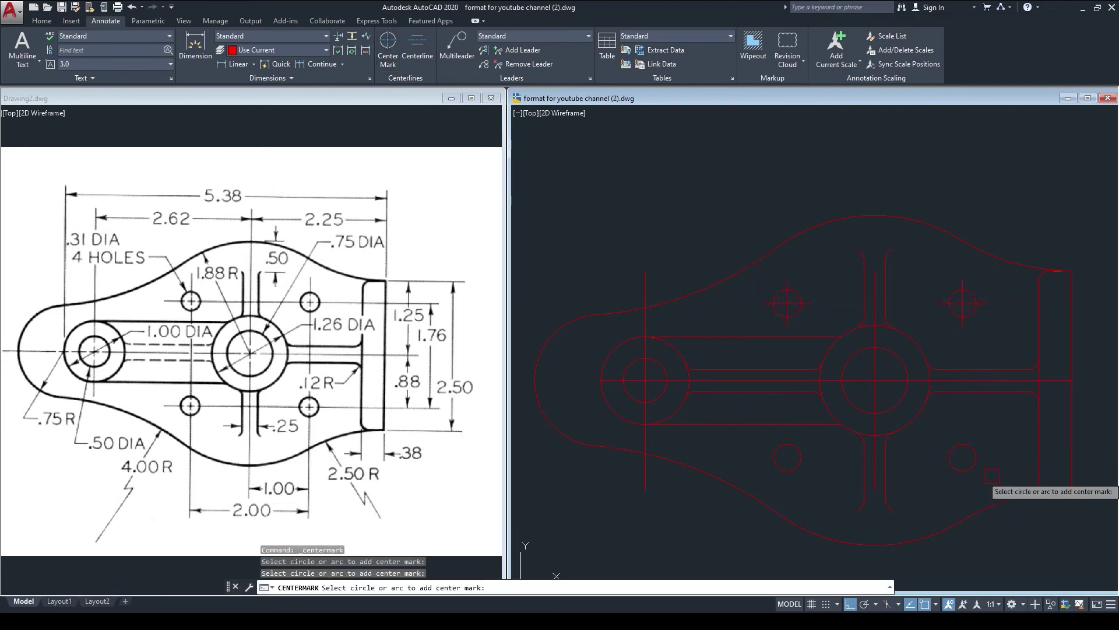
{"action": "left_click", "coordinate": [981, 457]}
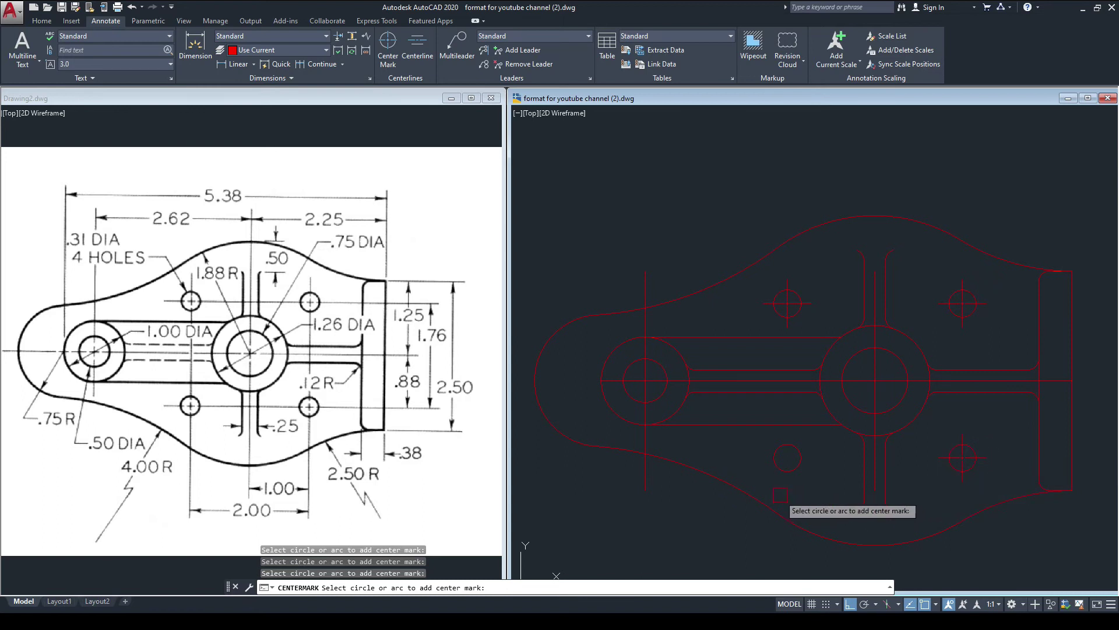
{"action": "left_click", "coordinate": [780, 451]}
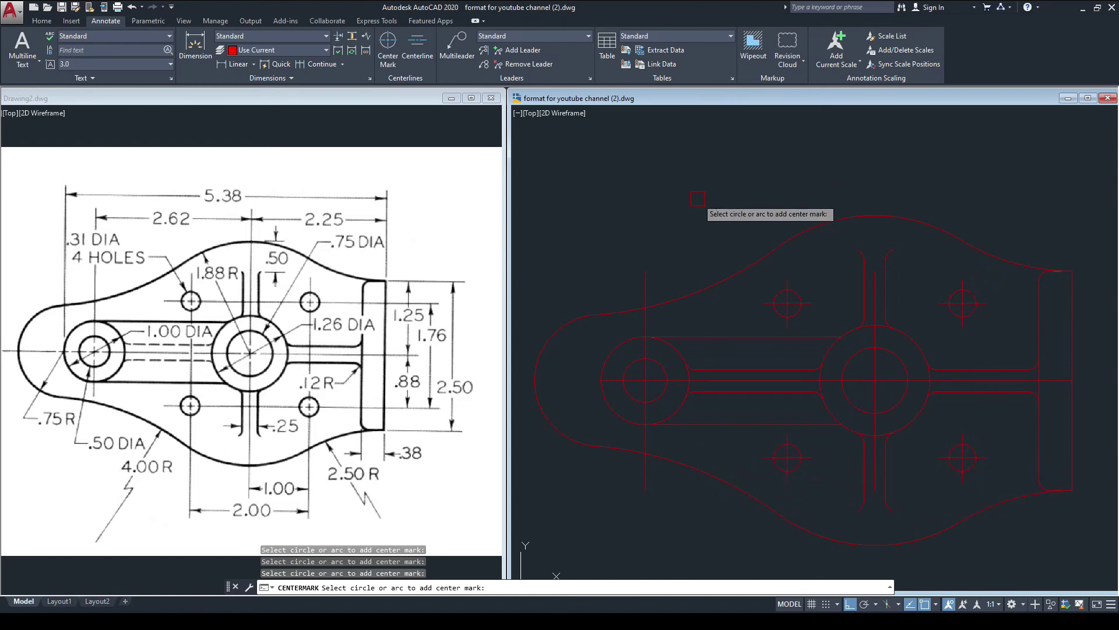
{"action": "key", "text": "Escape"}
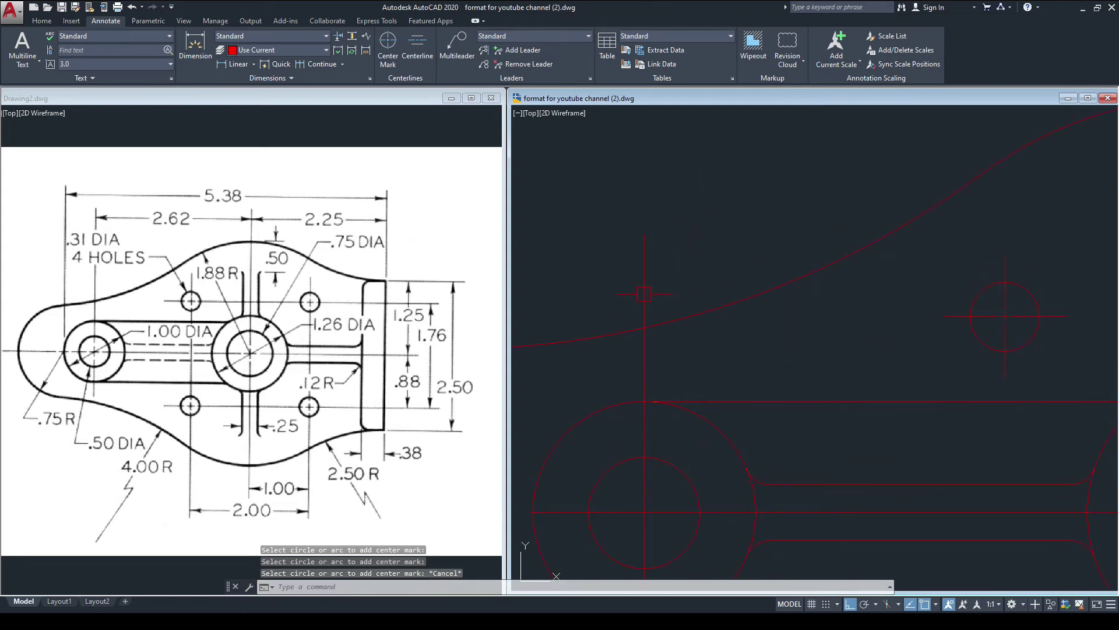
- Delete the old vertical line through the left boss, the long horizontal centre line and the vertical line through the hub
{"action": "left_click", "coordinate": [647, 275]}
{"action": "scroll", "coordinate": [769, 374], "scroll_direction": "up", "scroll_amount": 4}
{"action": "left_click", "coordinate": [765, 375]}
{"action": "scroll", "coordinate": [764, 375], "scroll_direction": "down", "scroll_amount": 4}
{"action": "key", "text": "Delete"}
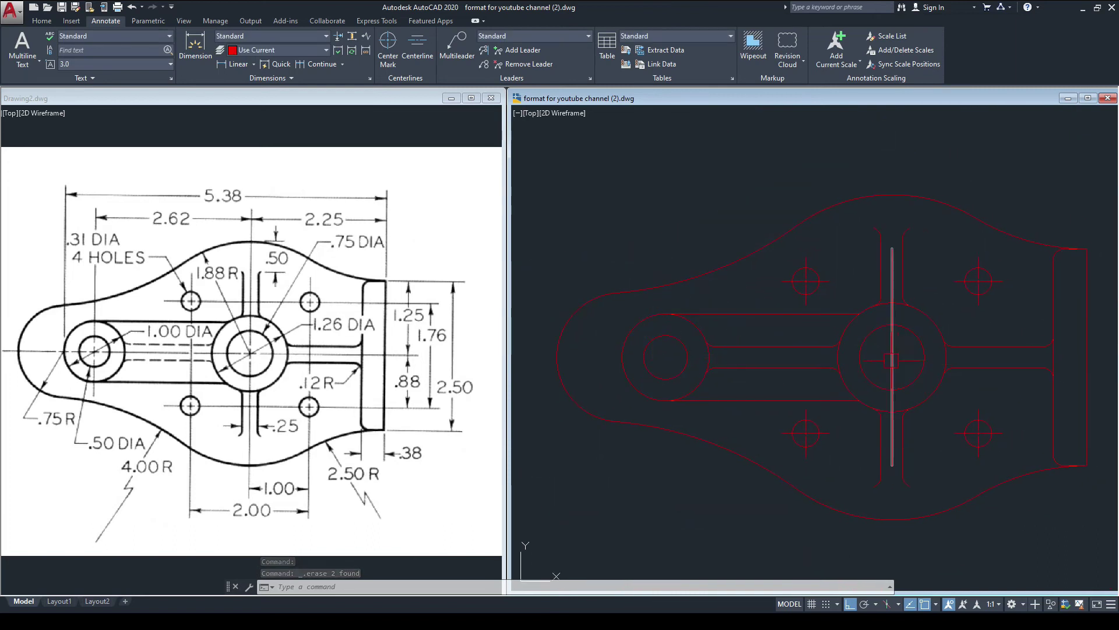
{"action": "left_click", "coordinate": [892, 359]}
{"action": "key", "text": "Delete"}
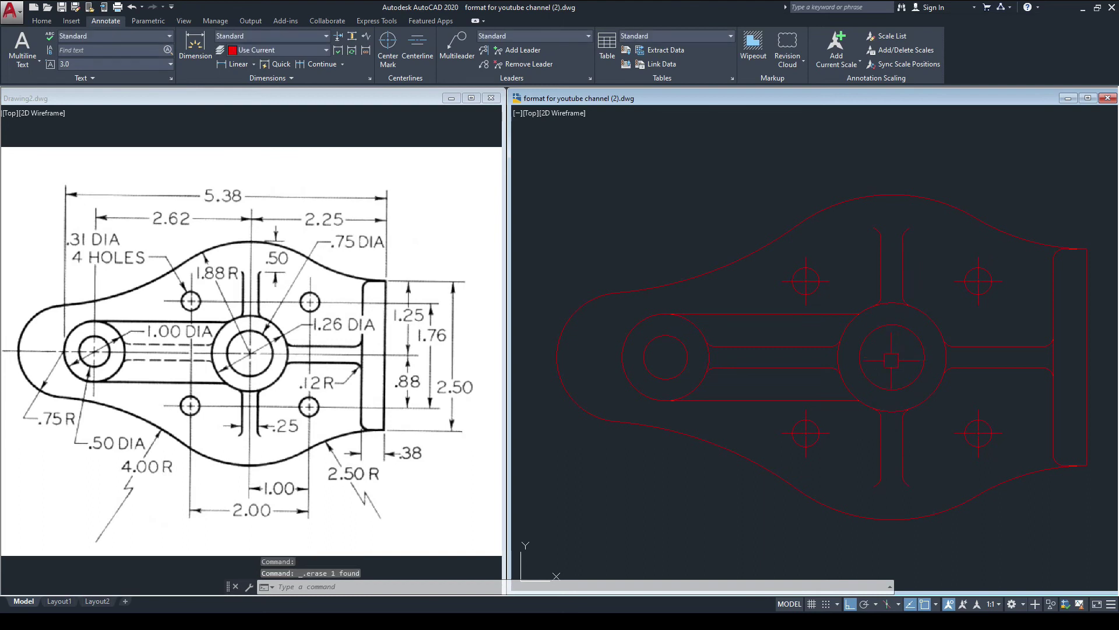
- Add centre marks to the outer circle of the left boss and the outer circle of the hub
{"action": "left_click", "coordinate": [387, 44]}
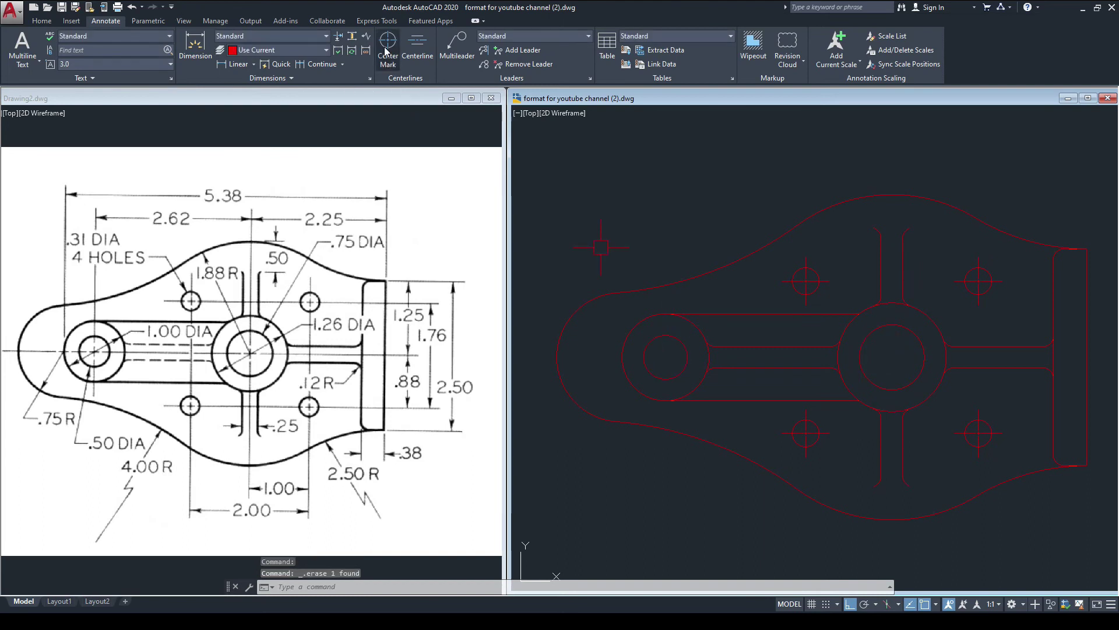
{"action": "scroll", "coordinate": [643, 340], "scroll_direction": "up", "scroll_amount": 4}
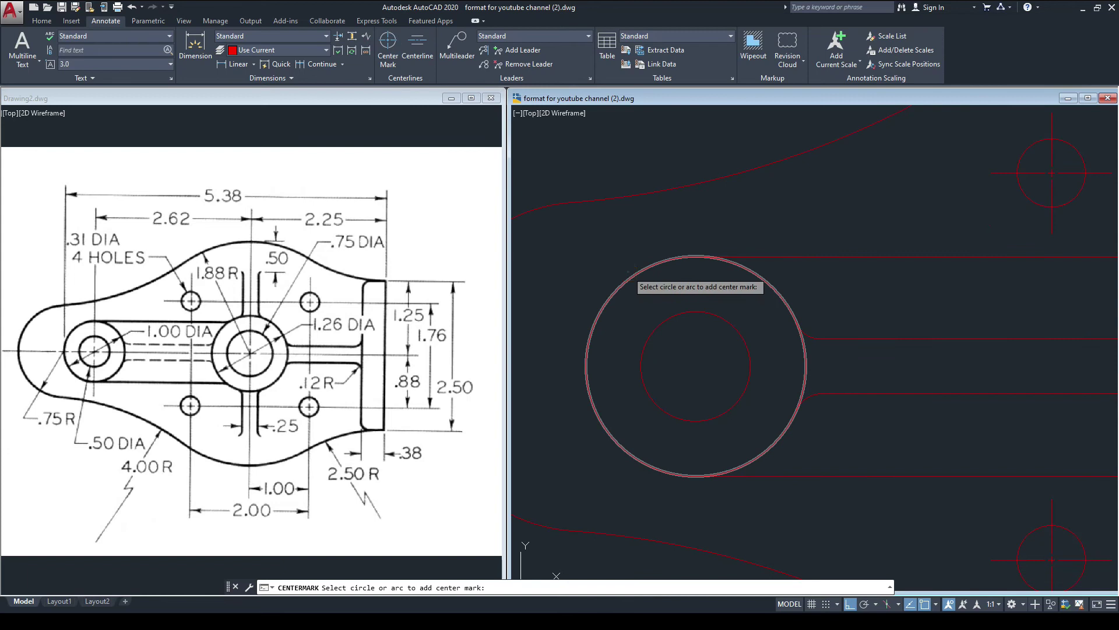
{"action": "left_click", "coordinate": [628, 272]}
{"action": "scroll", "coordinate": [600, 262], "scroll_direction": "down", "scroll_amount": 4}
{"action": "scroll", "coordinate": [879, 357], "scroll_direction": "up", "scroll_amount": 4}
{"action": "left_click", "coordinate": [938, 305]}
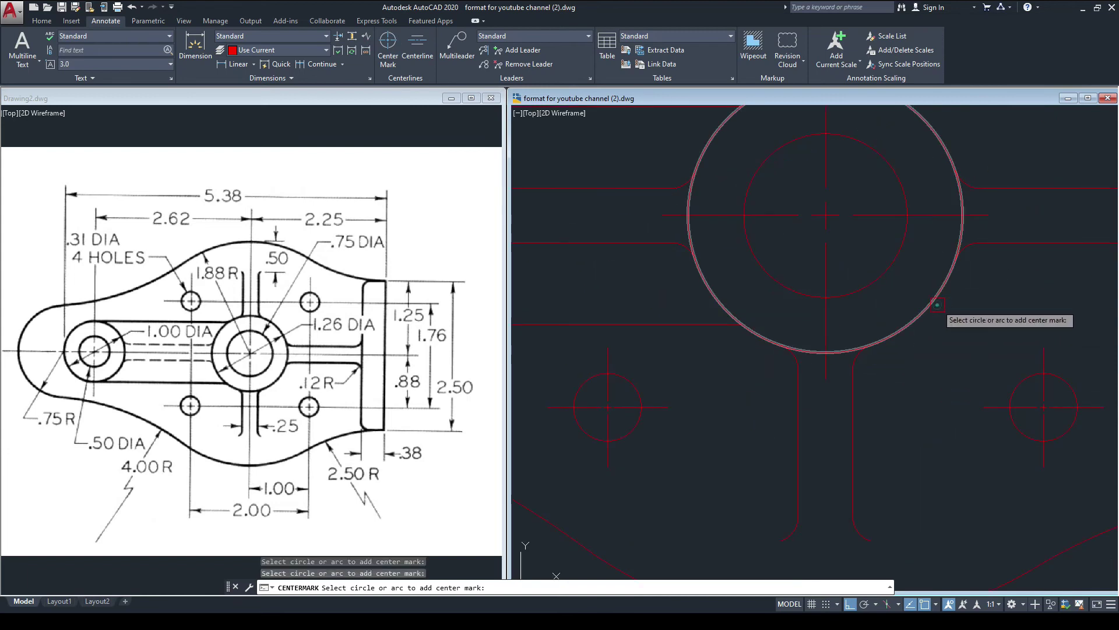
{"action": "scroll", "coordinate": [842, 309], "scroll_direction": "down", "scroll_amount": 5}
{"action": "scroll", "coordinate": [844, 332], "scroll_direction": "up", "scroll_amount": 5}
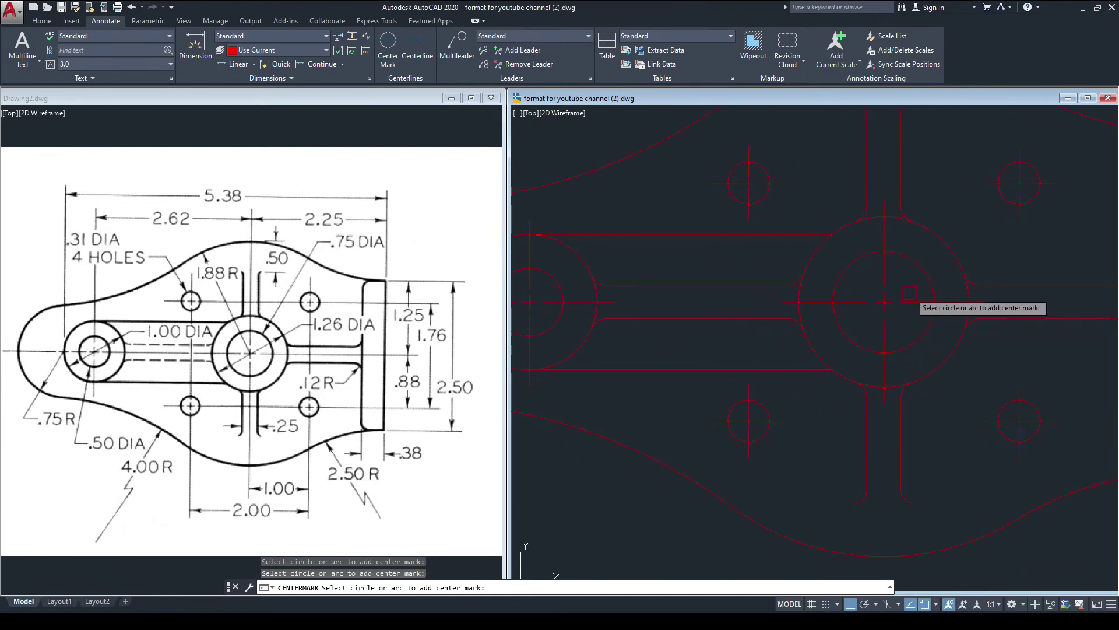
{"action": "key", "text": "Escape"}
- Stretch the left boss's horizontal centre line leftward beyond the plate's rounded end
{"action": "scroll", "coordinate": [957, 315], "scroll_direction": "down", "scroll_amount": 3}
{"action": "scroll", "coordinate": [754, 313], "scroll_direction": "up", "scroll_amount": 3}
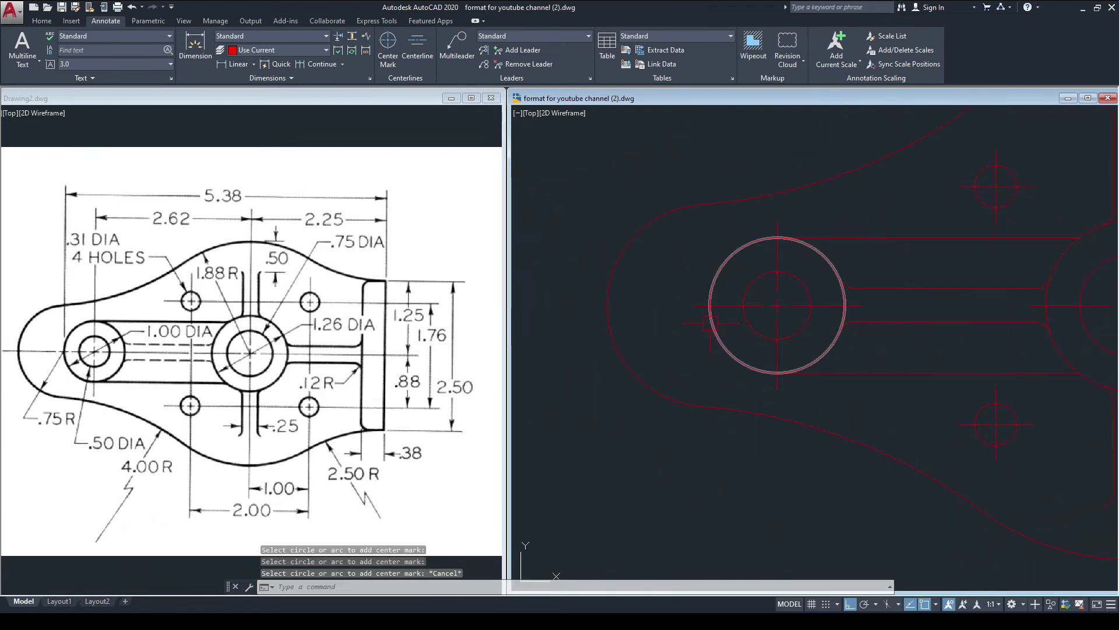
{"action": "left_click", "coordinate": [735, 305]}
{"action": "left_click", "coordinate": [693, 305]}
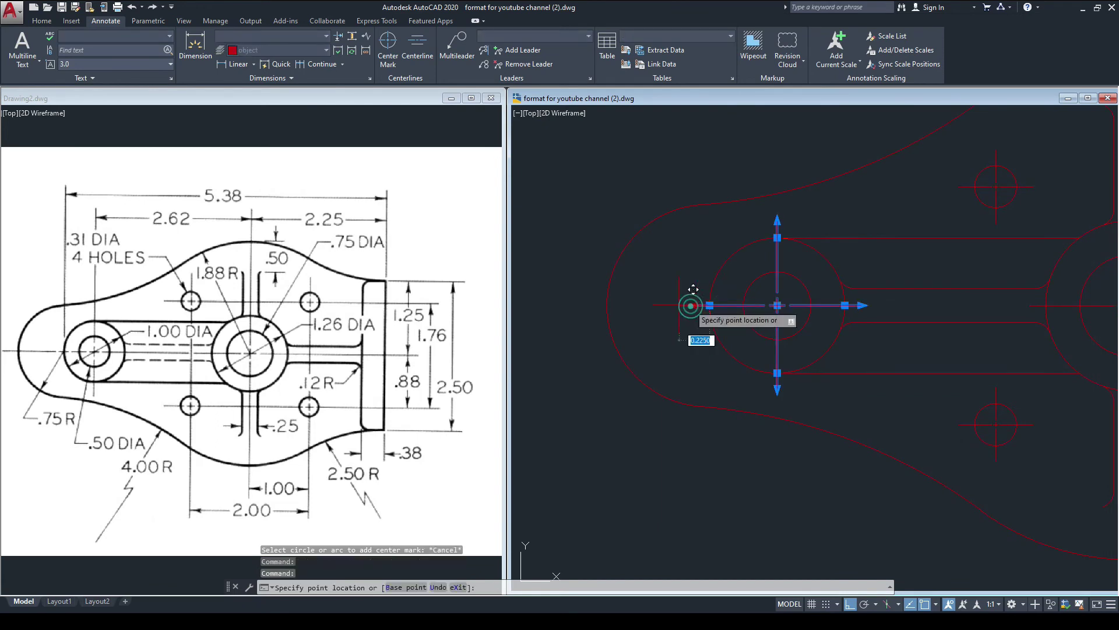
{"action": "left_click", "coordinate": [580, 288]}
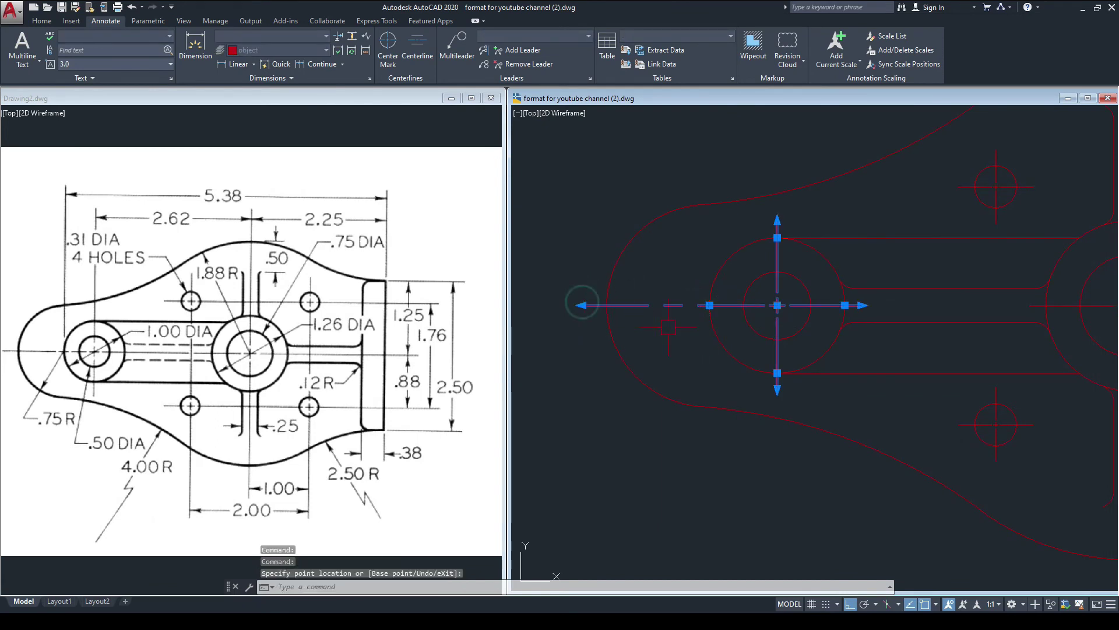
{"action": "middle_click_drag", "start_coordinate": [668, 327], "coordinate": [631, 334]}
{"action": "scroll", "coordinate": [650, 334], "scroll_direction": "down", "scroll_amount": 2}
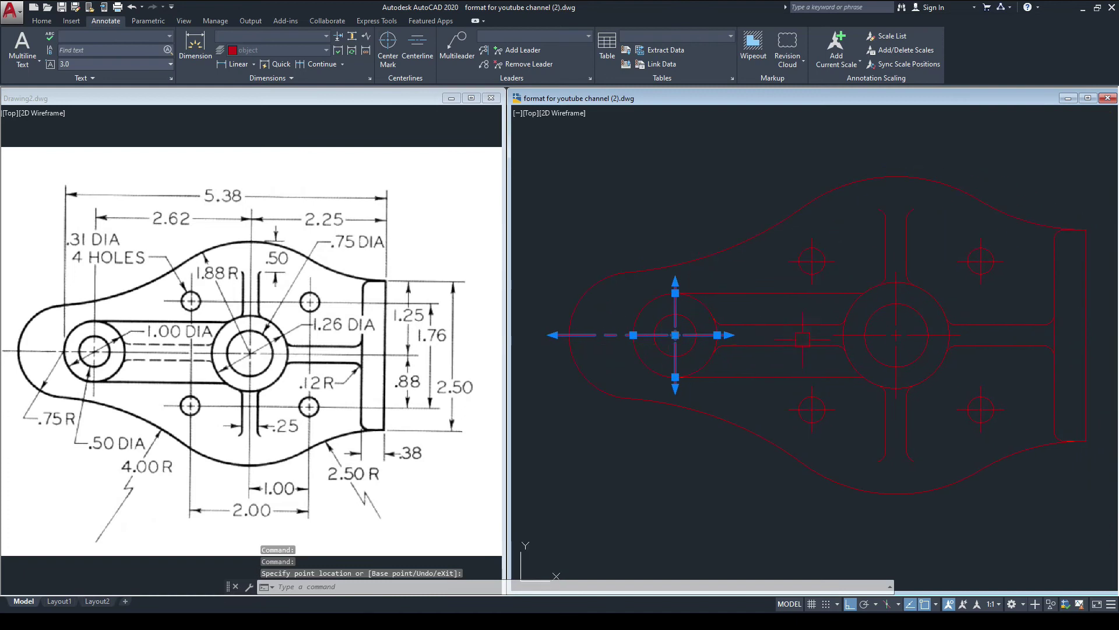
{"action": "middle_click_drag", "start_coordinate": [822, 336], "coordinate": [726, 336]}
{"action": "scroll", "coordinate": [524, 335], "scroll_direction": "up", "scroll_amount": 5}
{"action": "key", "text": "Escape"}
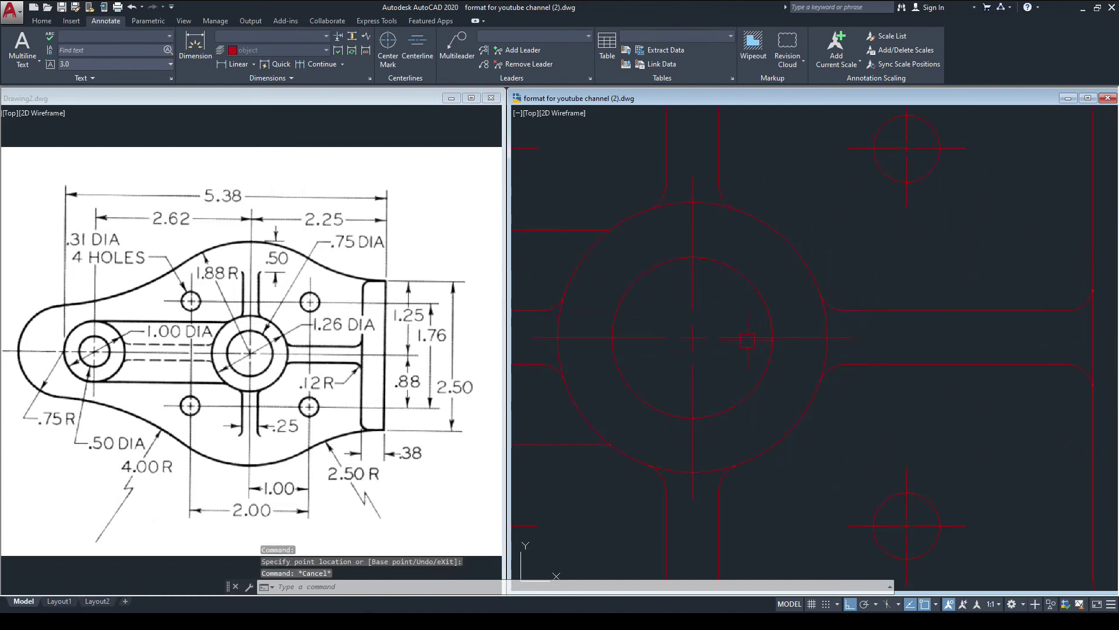
- Stretch the hub's horizontal centre line rightward past the outer edge of the right-end block
{"action": "left_click", "coordinate": [853, 337]}
{"action": "scroll", "coordinate": [852, 332], "scroll_direction": "down", "scroll_amount": 4}
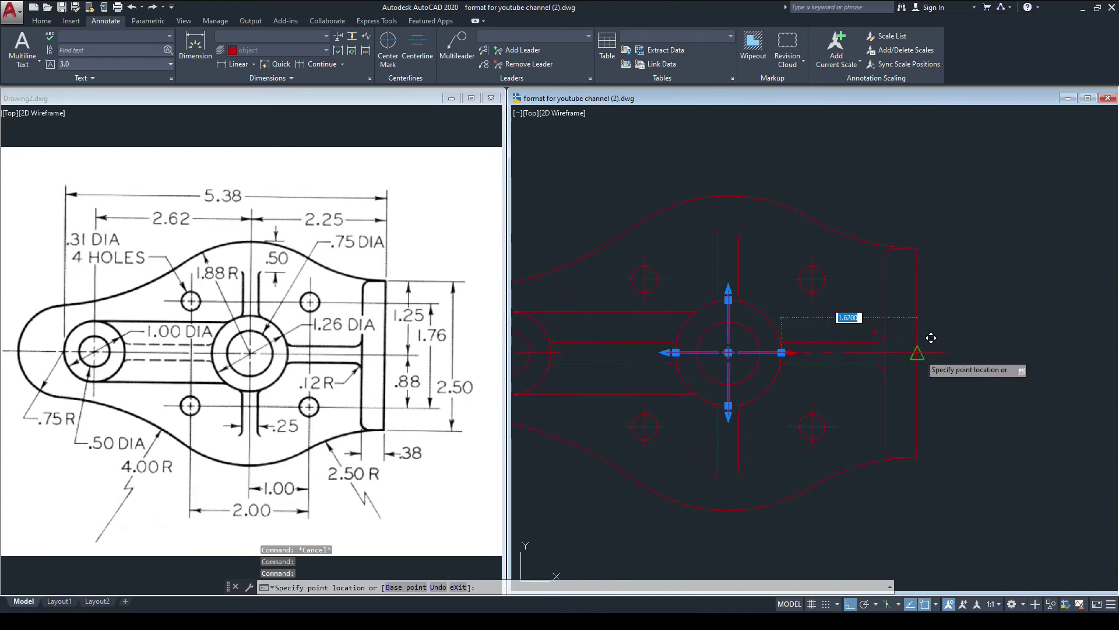
{"action": "key", "text": "Escape"}
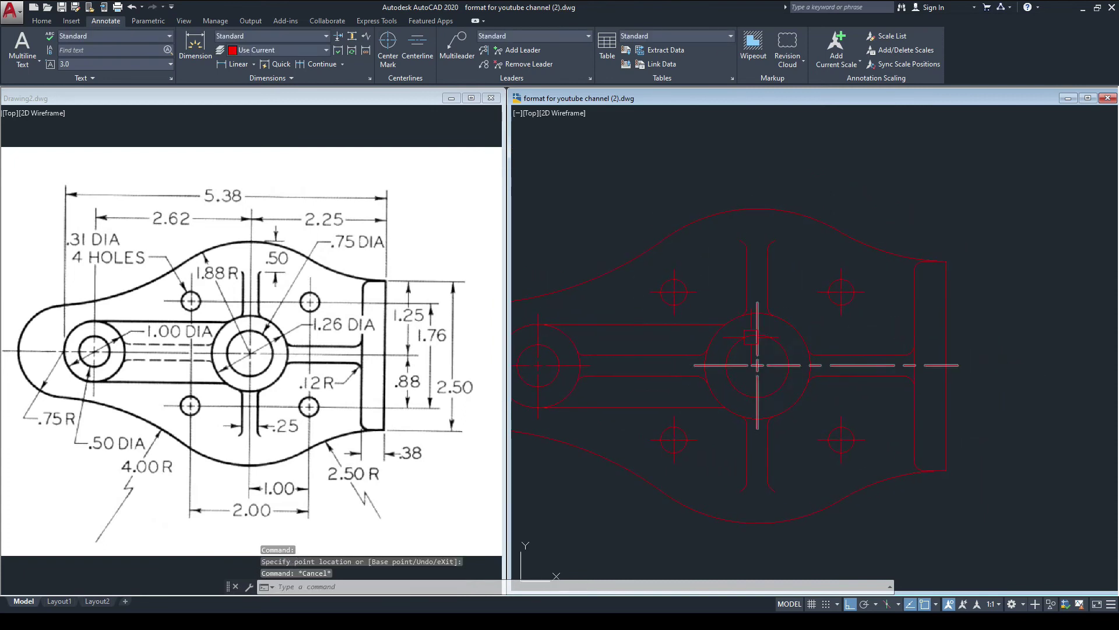
- Stretch the hub's vertical centre line upward beyond the plate's upper outline
{"action": "left_click", "coordinate": [758, 322]}
{"action": "scroll", "coordinate": [713, 346], "scroll_direction": "up", "scroll_amount": 2}
{"action": "middle_click_drag", "start_coordinate": [827, 297], "coordinate": [803, 353]}
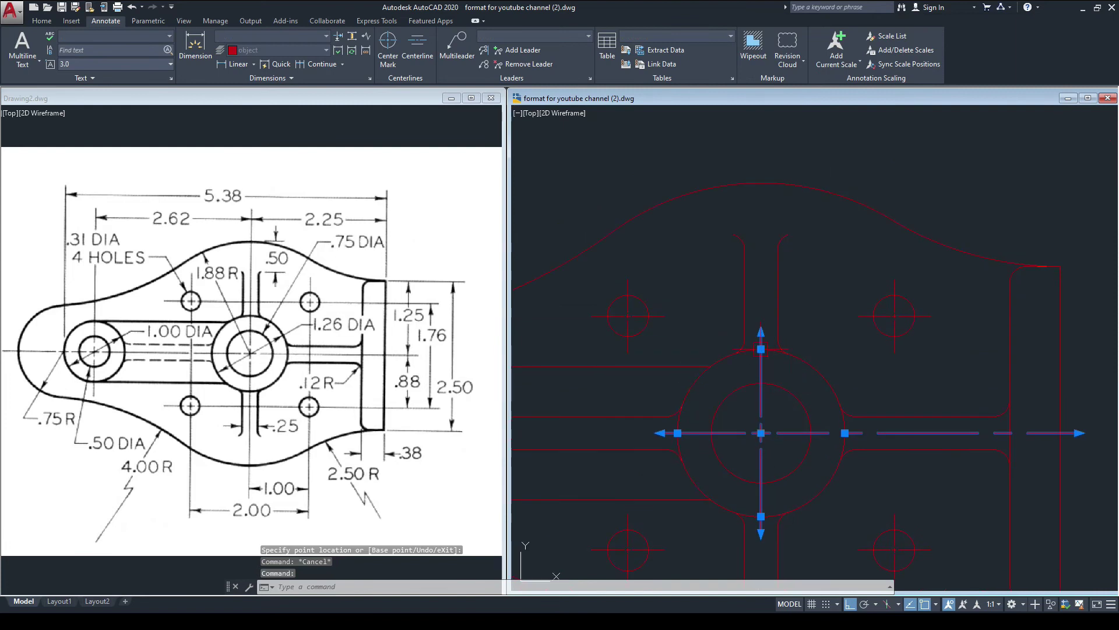
{"action": "left_click", "coordinate": [761, 332]}
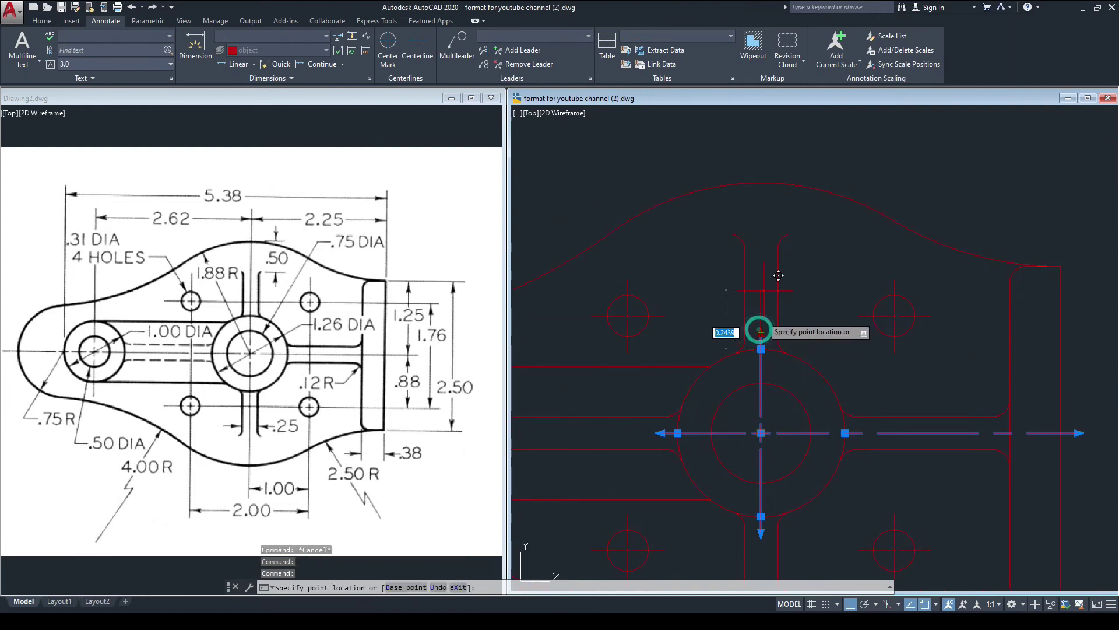
{"action": "left_click", "coordinate": [758, 166]}
{"action": "left_click", "coordinate": [758, 166]}
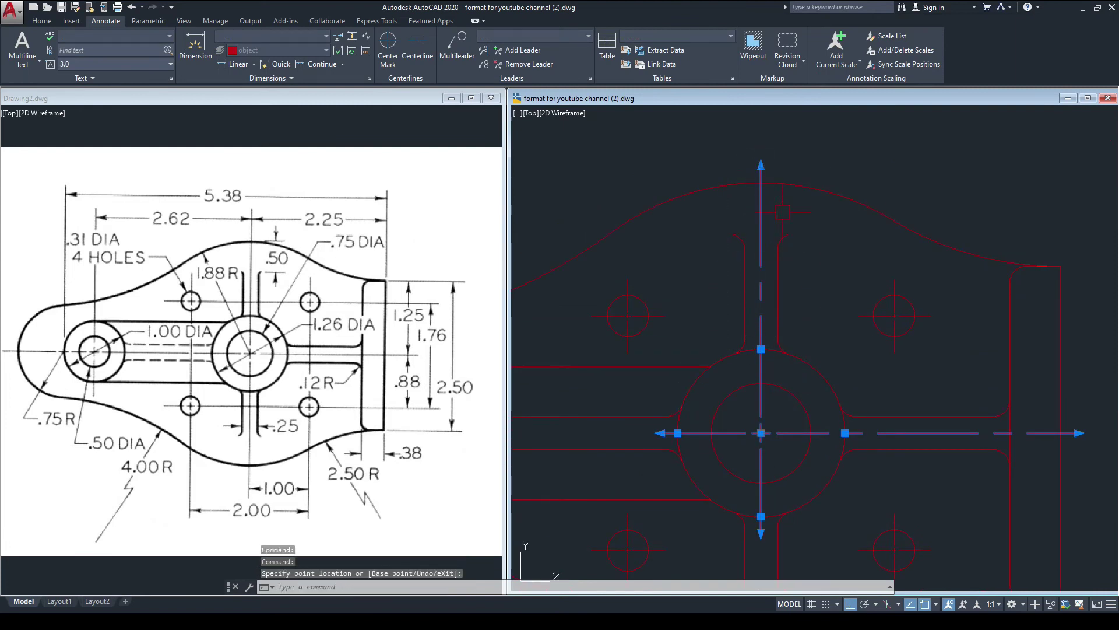
- Stretch the hub's vertical centre line downward beyond the plate's lower outline
{"action": "scroll", "coordinate": [823, 117], "scroll_direction": "down", "scroll_amount": 2}
{"action": "scroll", "coordinate": [781, 381], "scroll_direction": "up", "scroll_amount": 4}
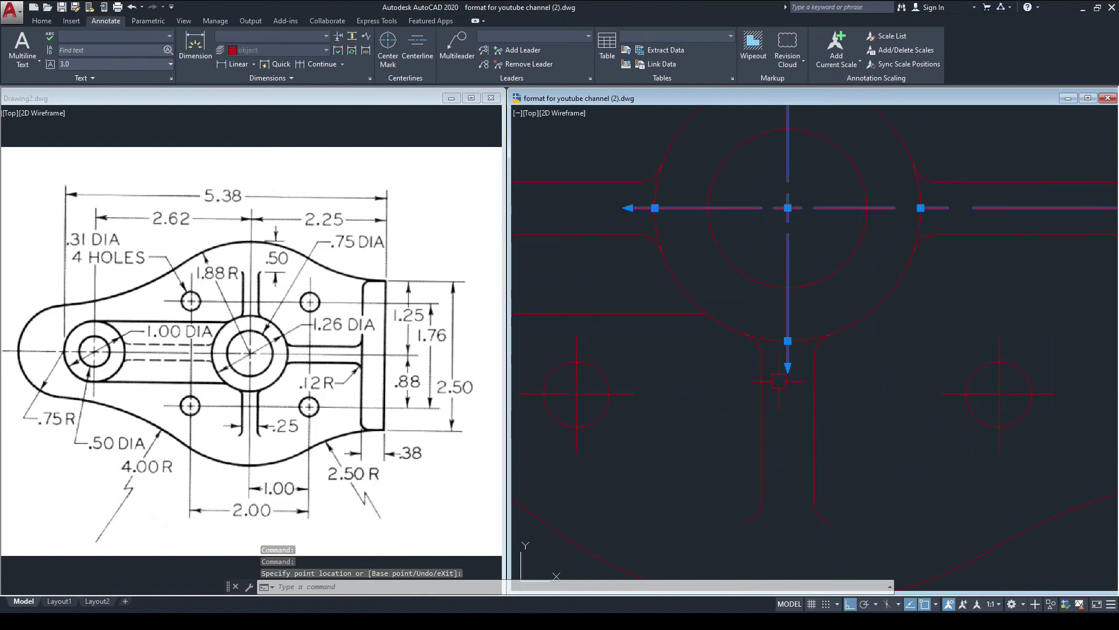
{"action": "left_click", "coordinate": [787, 371]}
{"action": "scroll", "coordinate": [782, 346], "scroll_direction": "down", "scroll_amount": 2}
{"action": "middle_click_drag", "start_coordinate": [781, 398], "coordinate": [773, 346]}
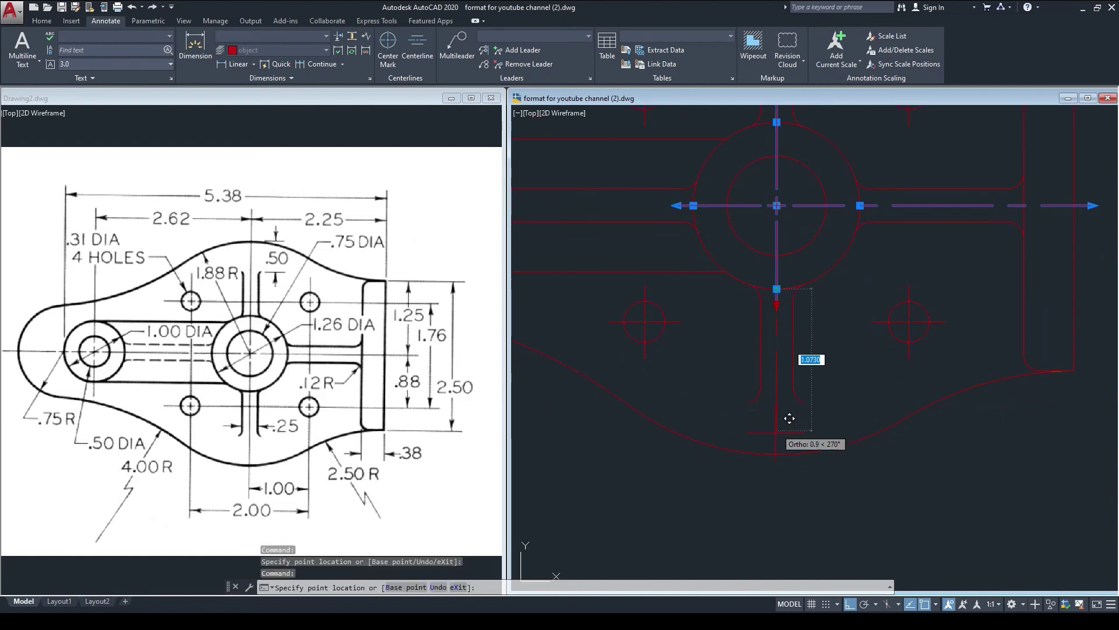
{"action": "key", "text": "Escape"}
- Stretch the left boss's horizontal centre line rightward between the ribs to just short of the hub's outer circle
{"action": "scroll", "coordinate": [885, 427], "scroll_direction": "down", "scroll_amount": 4}
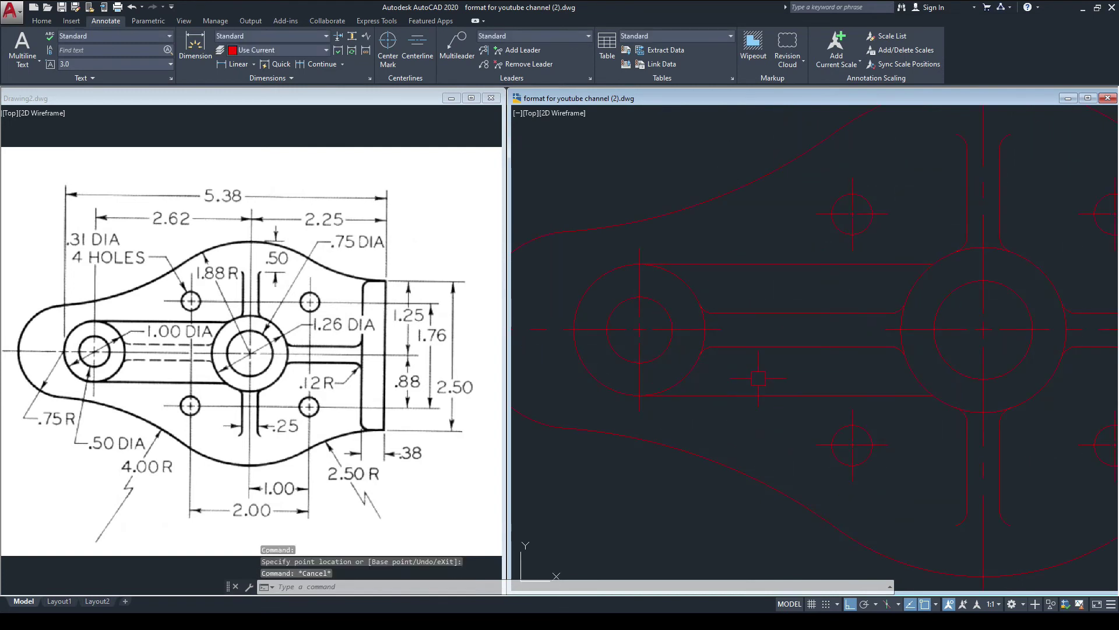
{"action": "scroll", "coordinate": [724, 343], "scroll_direction": "up", "scroll_amount": 5}
{"action": "left_click", "coordinate": [723, 316]}
{"action": "left_click", "coordinate": [756, 314]}
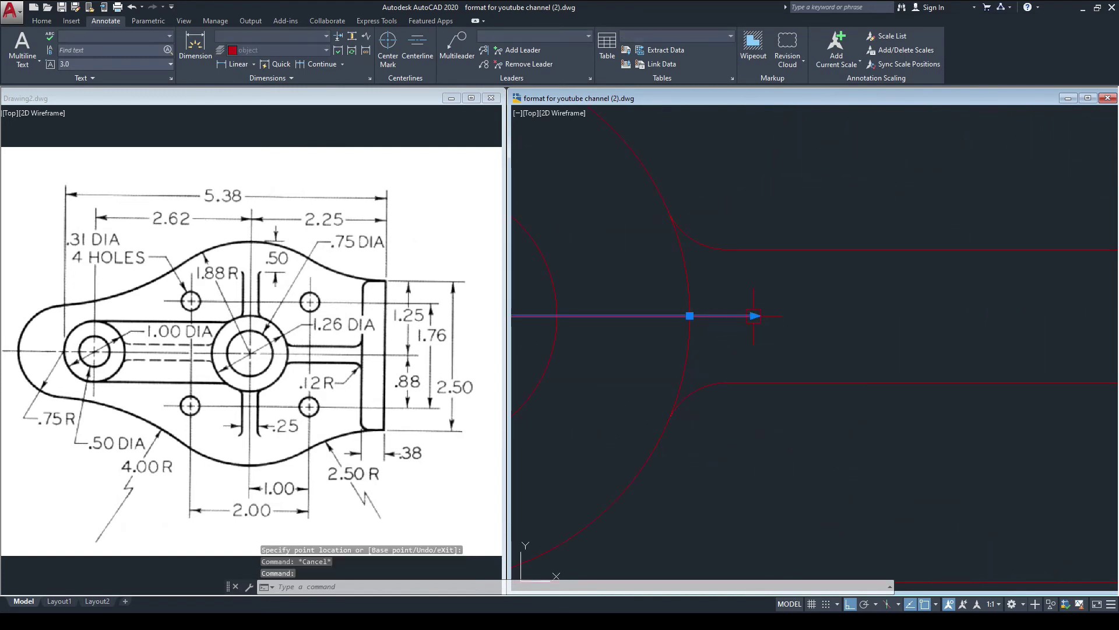
{"action": "scroll", "coordinate": [768, 300], "scroll_direction": "down", "scroll_amount": 4}
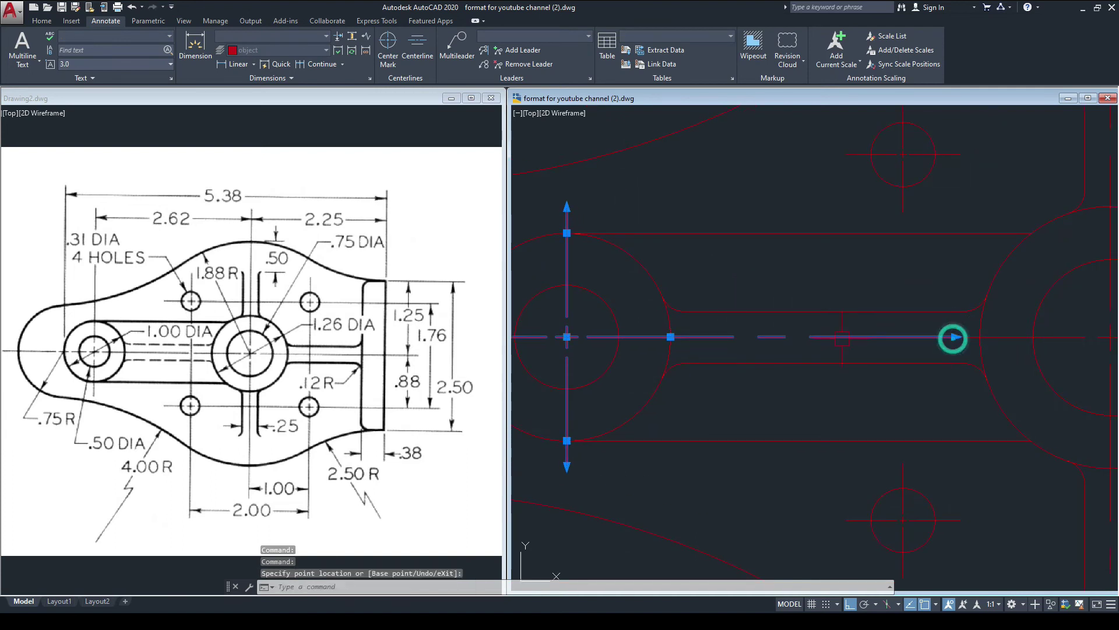
{"action": "key", "text": "Escape"}
{"action": "scroll", "coordinate": [833, 324], "scroll_direction": "down", "scroll_amount": 3}
{"action": "middle_click_drag", "start_coordinate": [769, 332], "coordinate": [764, 310]}
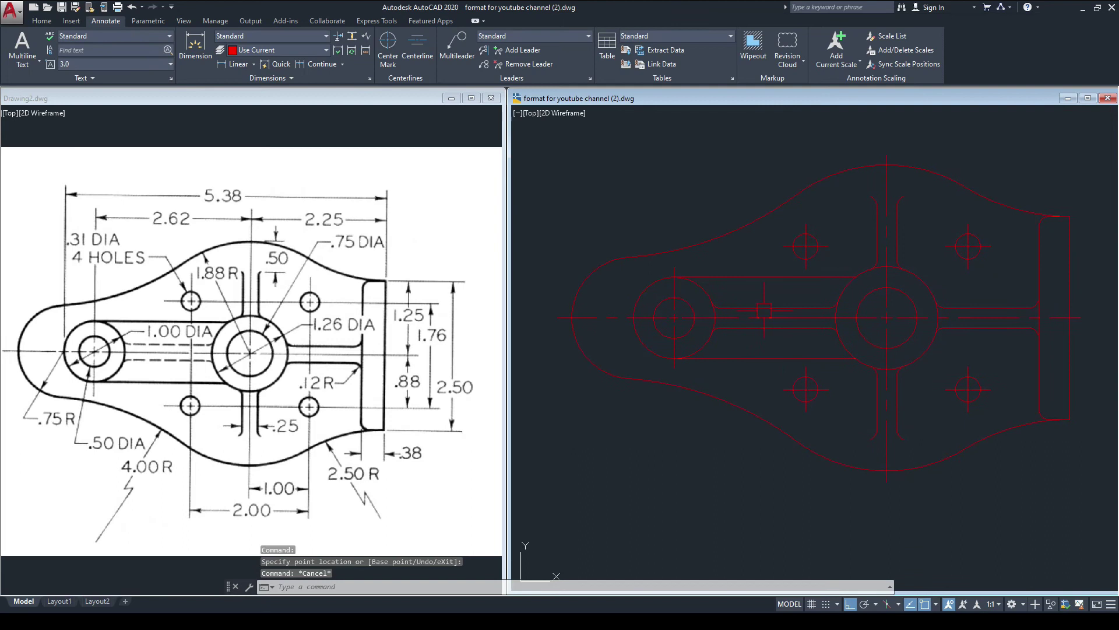
- Move the two rib lines between the left boss and hub, with their end fillet arcs, to the hidden layer
{"action": "scroll", "coordinate": [762, 338], "scroll_direction": "up", "scroll_amount": 4}
{"action": "left_click", "coordinate": [761, 332]}
{"action": "scroll", "coordinate": [897, 323], "scroll_direction": "up", "scroll_amount": 4}
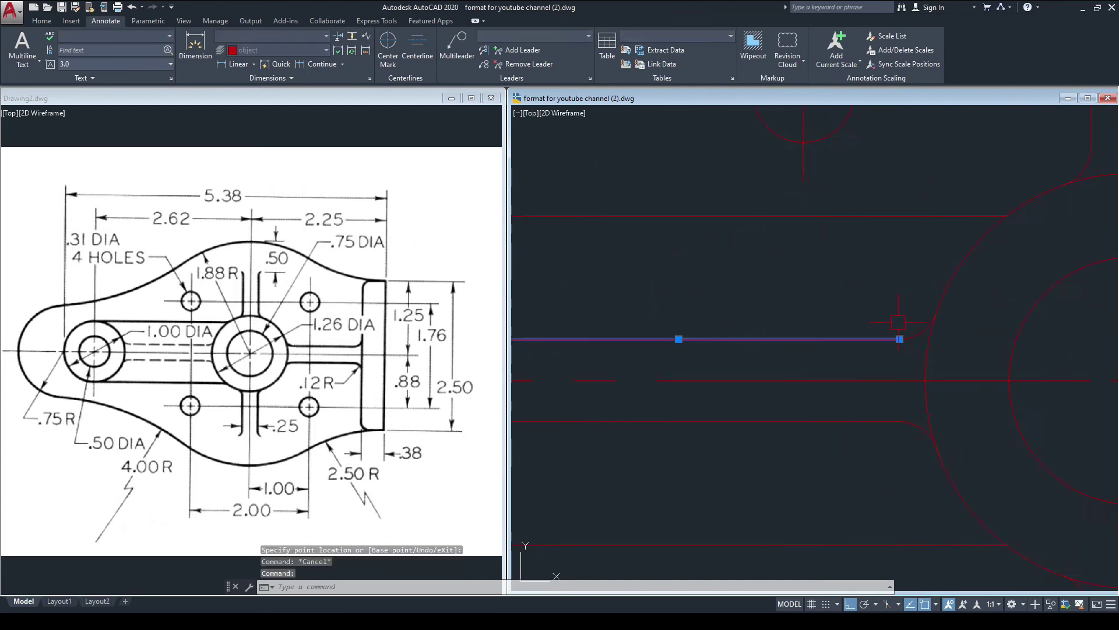
{"action": "left_click", "coordinate": [927, 333]}
{"action": "scroll", "coordinate": [815, 298], "scroll_direction": "down", "scroll_amount": 4}
{"action": "middle_click_drag", "start_coordinate": [750, 295], "coordinate": [813, 306]}
{"action": "scroll", "coordinate": [636, 336], "scroll_direction": "up", "scroll_amount": 6}
{"action": "middle_click_drag", "start_coordinate": [671, 428], "coordinate": [682, 358]}
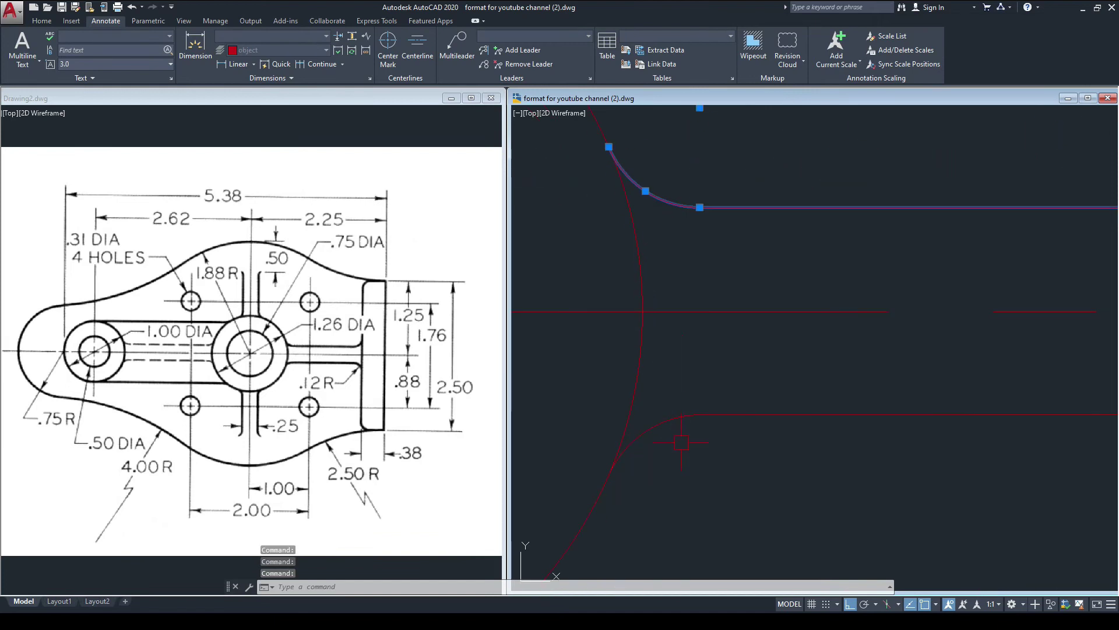
{"action": "left_click", "coordinate": [792, 414]}
{"action": "scroll", "coordinate": [846, 415], "scroll_direction": "down", "scroll_amount": 6}
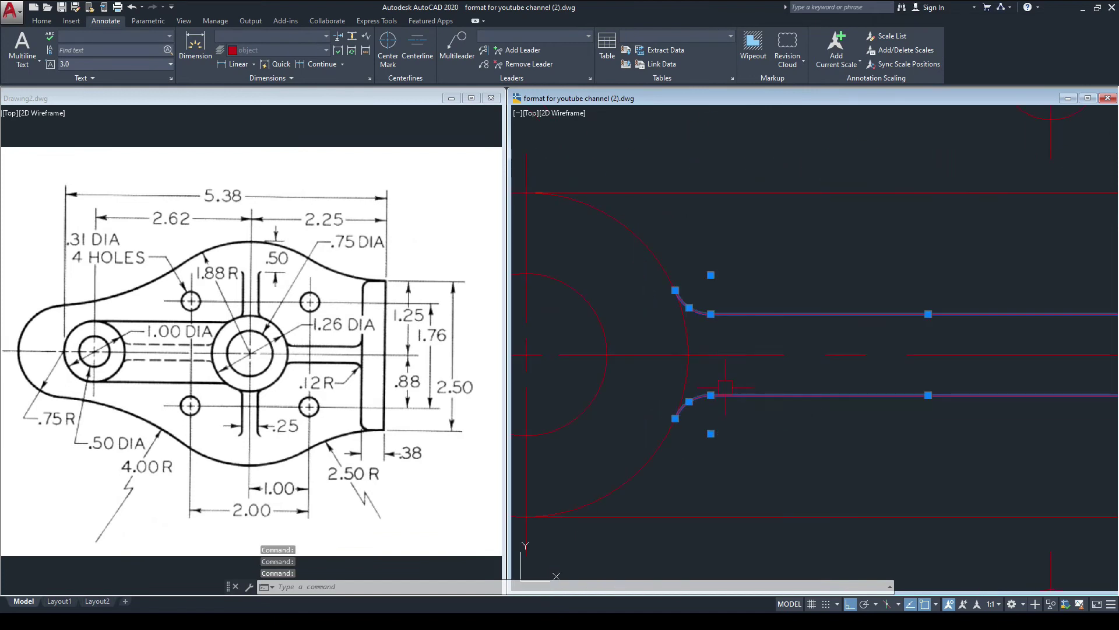
{"action": "scroll", "coordinate": [917, 409], "scroll_direction": "up", "scroll_amount": 6}
{"action": "scroll", "coordinate": [954, 372], "scroll_direction": "down", "scroll_amount": 8}
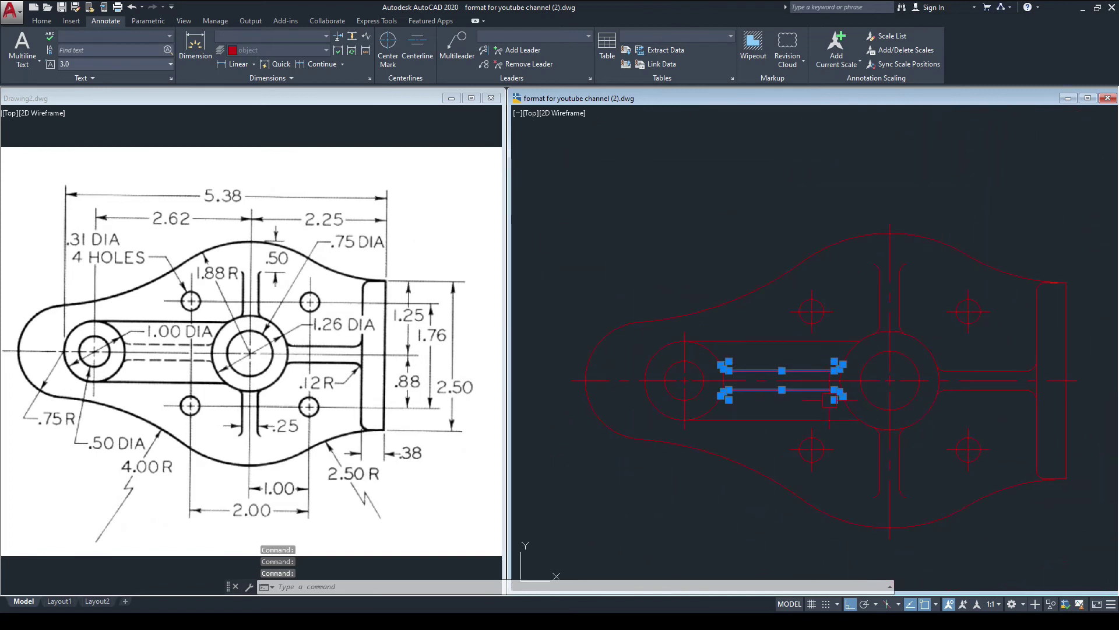
{"action": "left_click", "coordinate": [39, 21]}
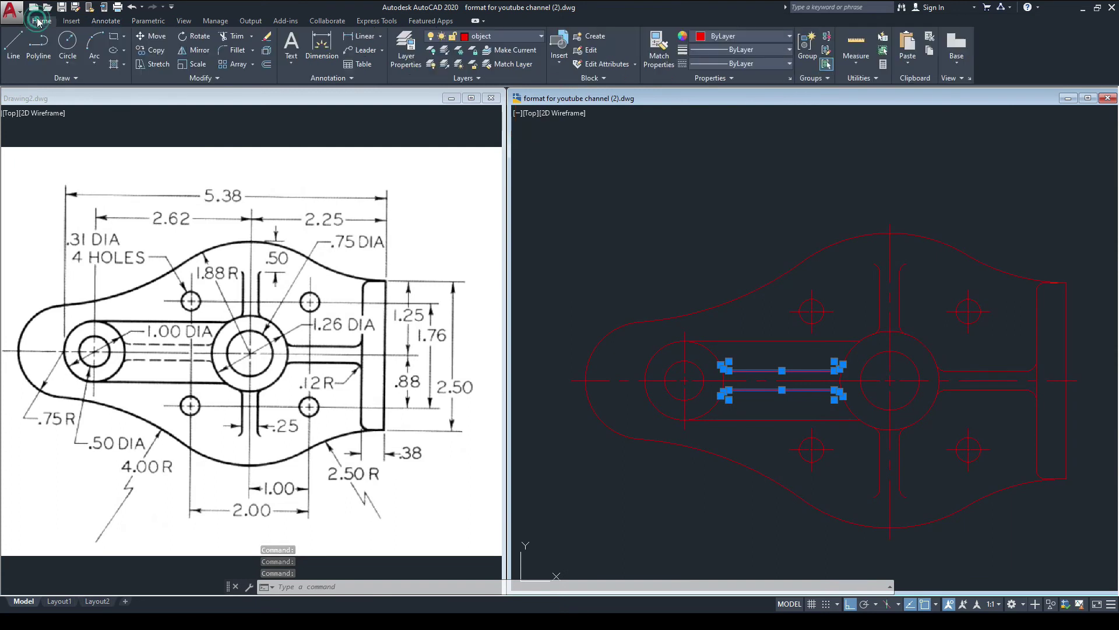
{"action": "left_click", "coordinate": [524, 36]}
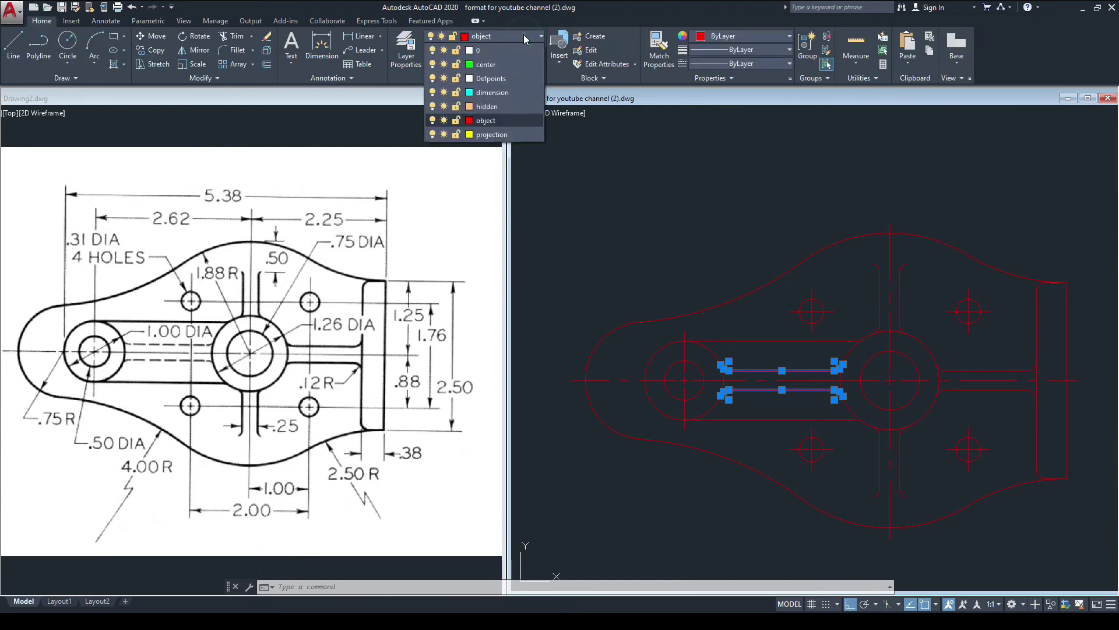
{"action": "left_click", "coordinate": [492, 107]}
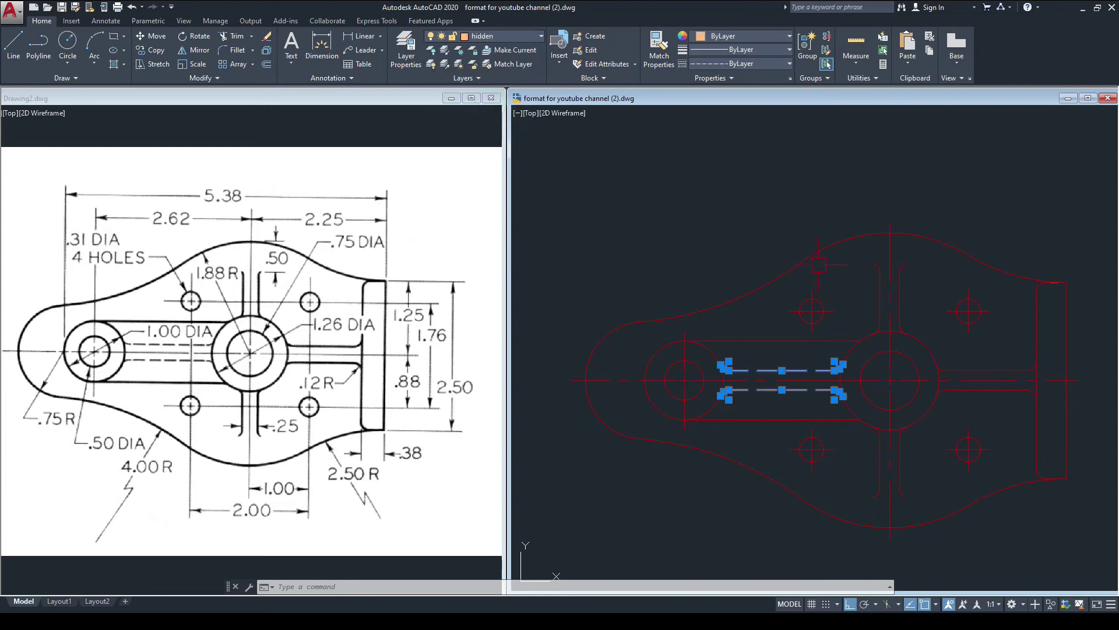
{"action": "key", "text": "Escape"}
{"action": "middle_click_drag", "start_coordinate": [742, 289], "coordinate": [758, 291]}
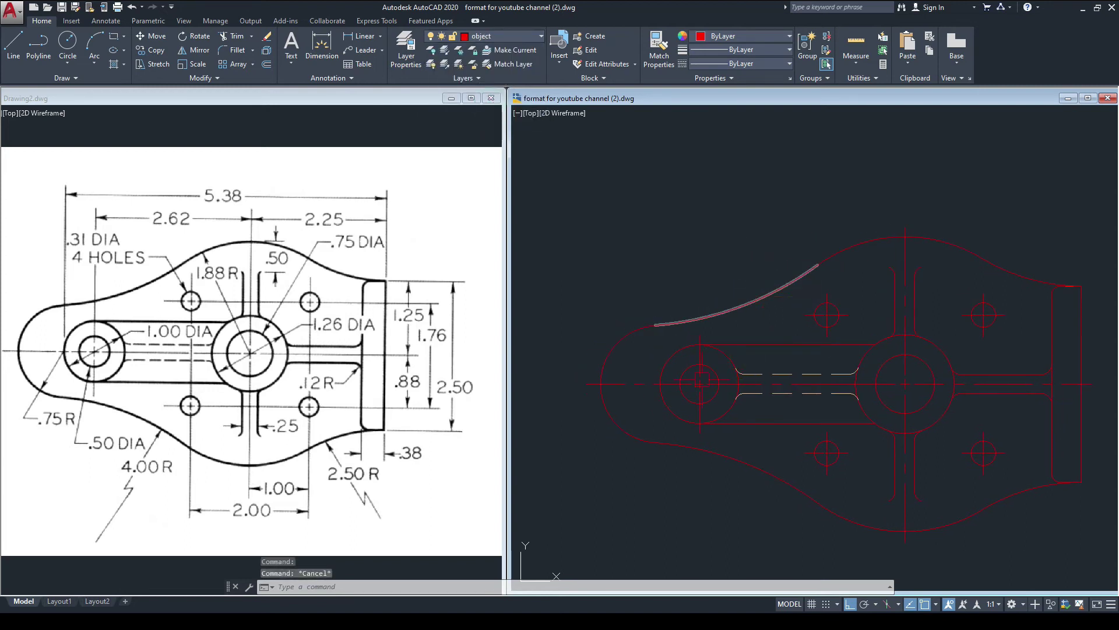
- Move the centre marks of the left boss, the hub and the four small holes to the center layer
{"action": "middle_click_drag", "start_coordinate": [663, 358], "coordinate": [587, 374]}
{"action": "middle_click_drag", "start_coordinate": [850, 244], "coordinate": [834, 210]}
{"action": "middle_click_drag", "start_coordinate": [840, 302], "coordinate": [884, 271]}
{"action": "left_click", "coordinate": [650, 335]}
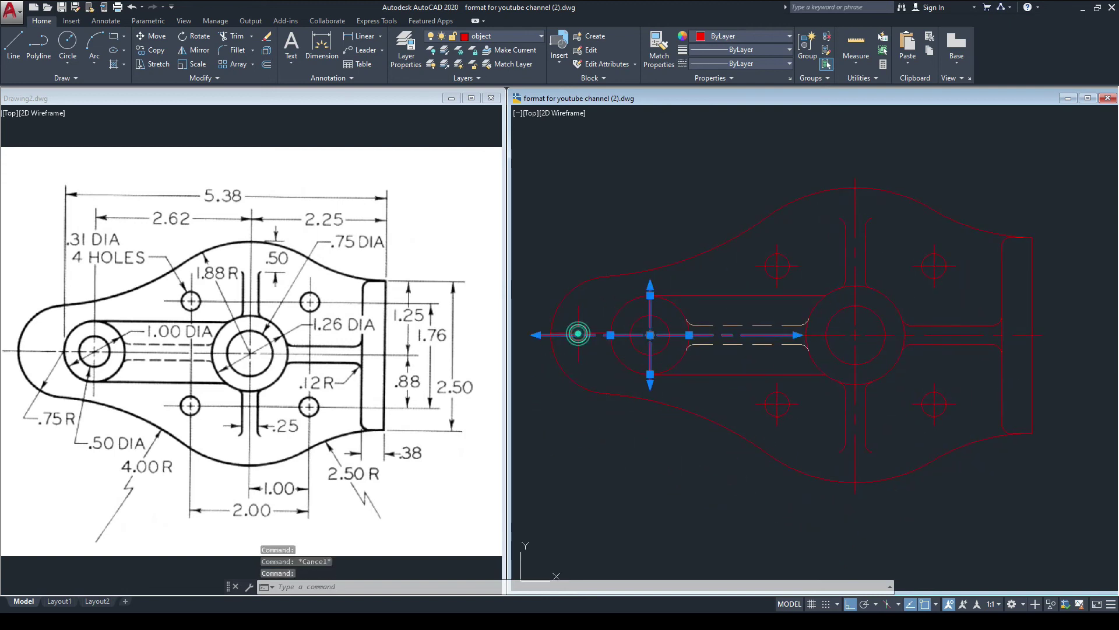
{"action": "left_click", "coordinate": [851, 322]}
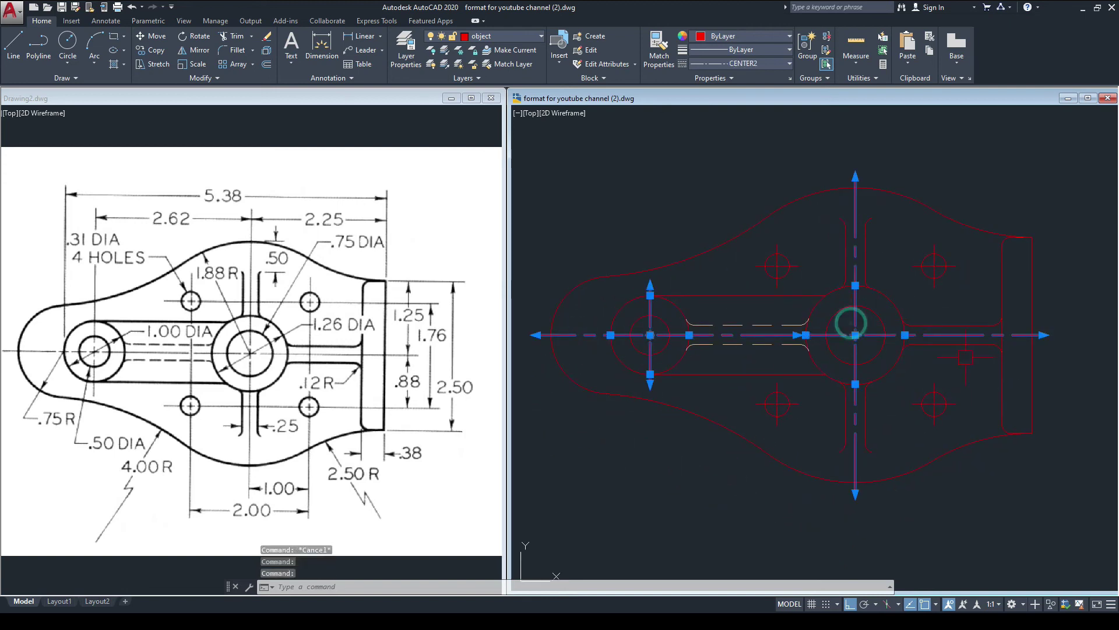
{"action": "scroll", "coordinate": [924, 409], "scroll_direction": "up", "scroll_amount": 4}
{"action": "left_click", "coordinate": [937, 387]}
{"action": "scroll", "coordinate": [938, 309], "scroll_direction": "down", "scroll_amount": 2}
{"action": "middle_click_drag", "start_coordinate": [939, 274], "coordinate": [908, 359]}
{"action": "left_click", "coordinate": [909, 220]}
{"action": "left_click", "coordinate": [619, 221]}
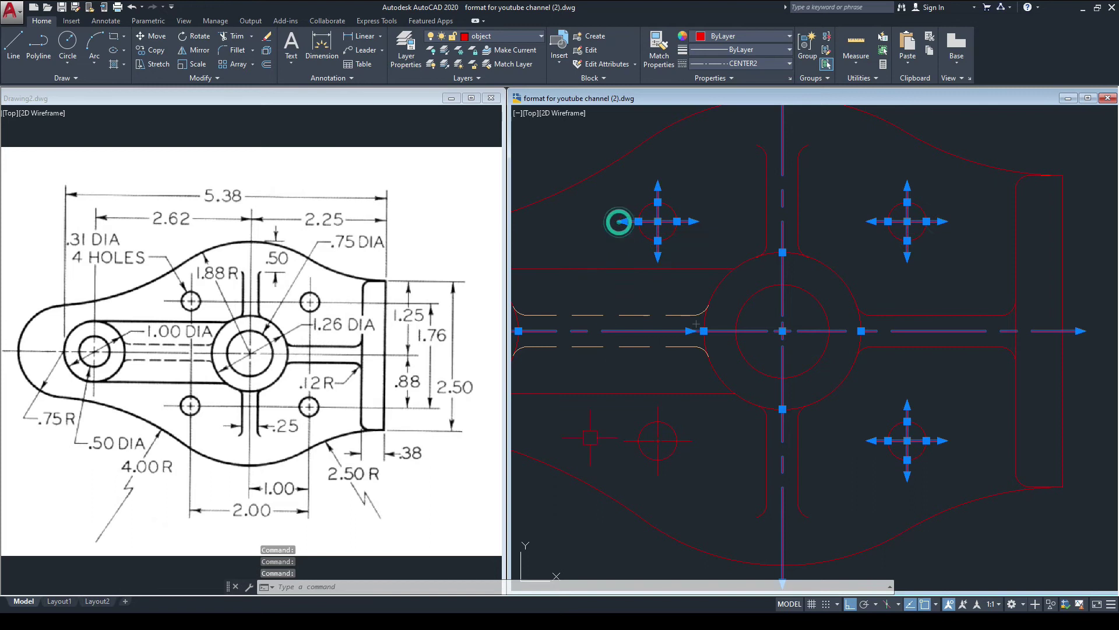
{"action": "scroll", "coordinate": [704, 379], "scroll_direction": "down", "scroll_amount": 3}
{"action": "middle_click_drag", "start_coordinate": [704, 379], "coordinate": [736, 402]}
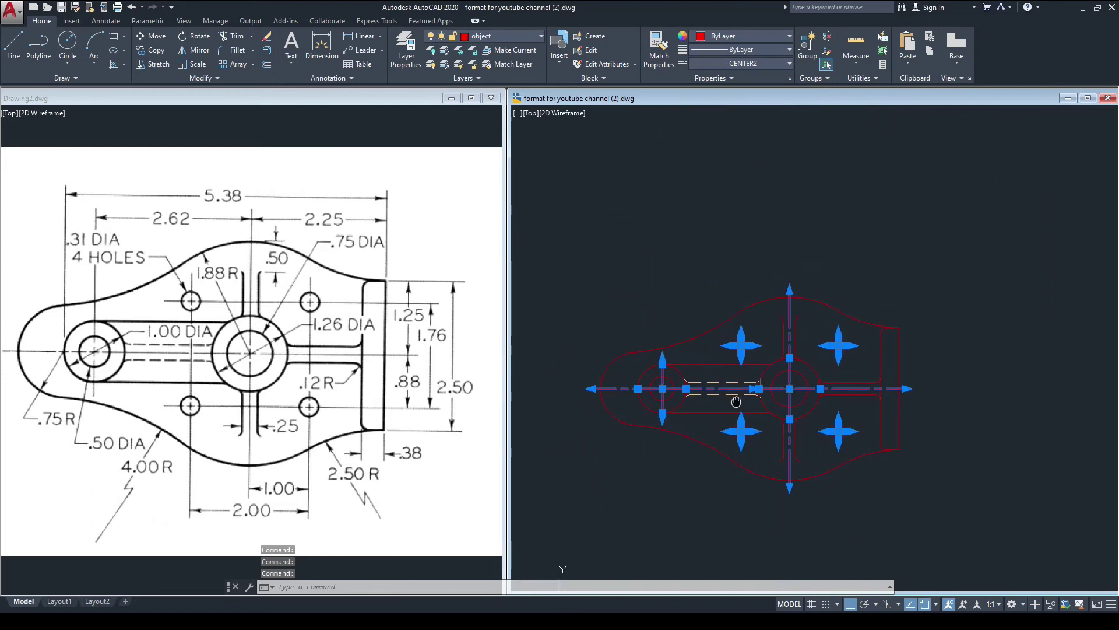
{"action": "left_click", "coordinate": [526, 39]}
{"action": "left_click", "coordinate": [500, 55]}
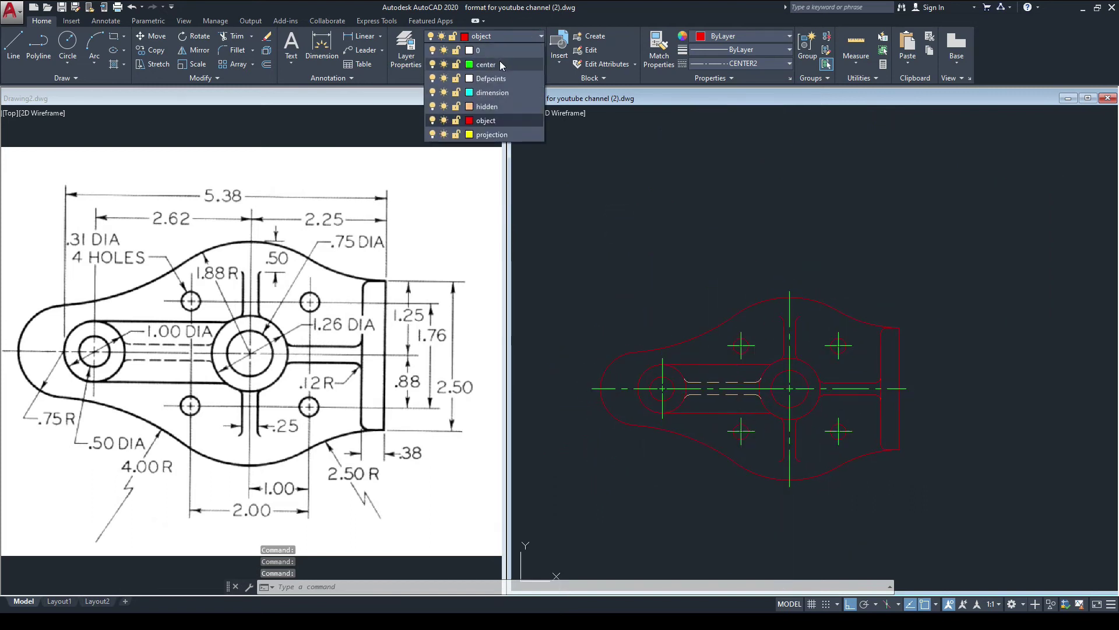
{"action": "key", "text": "Escape"}
{"action": "middle_click_drag", "start_coordinate": [781, 372], "coordinate": [841, 330]}
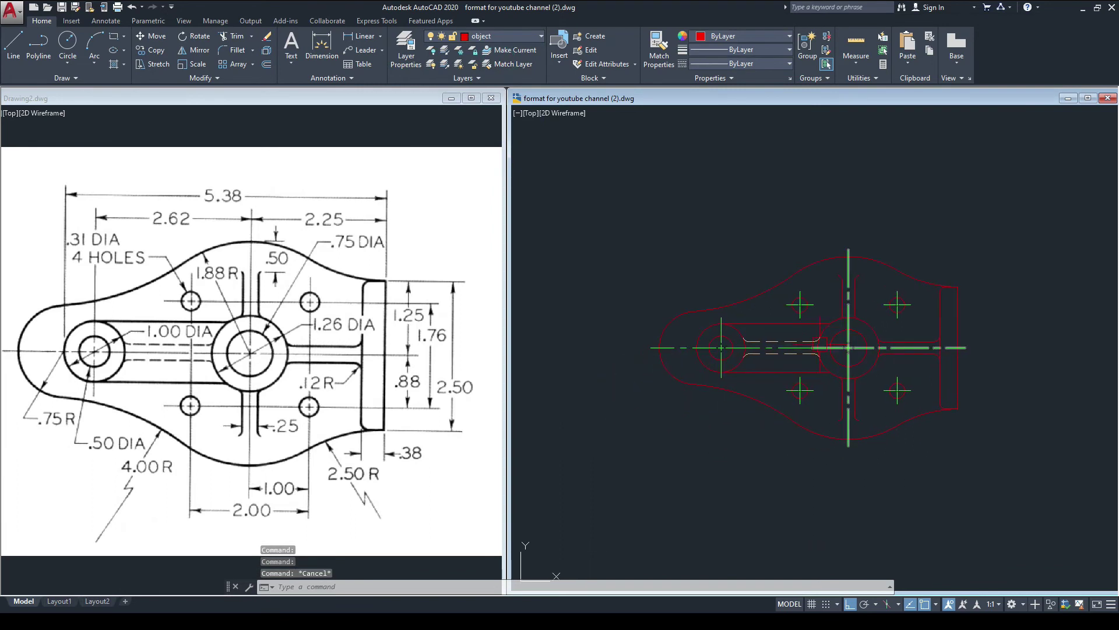
{"action": "scroll", "coordinate": [842, 362], "scroll_direction": "up", "scroll_amount": 2}
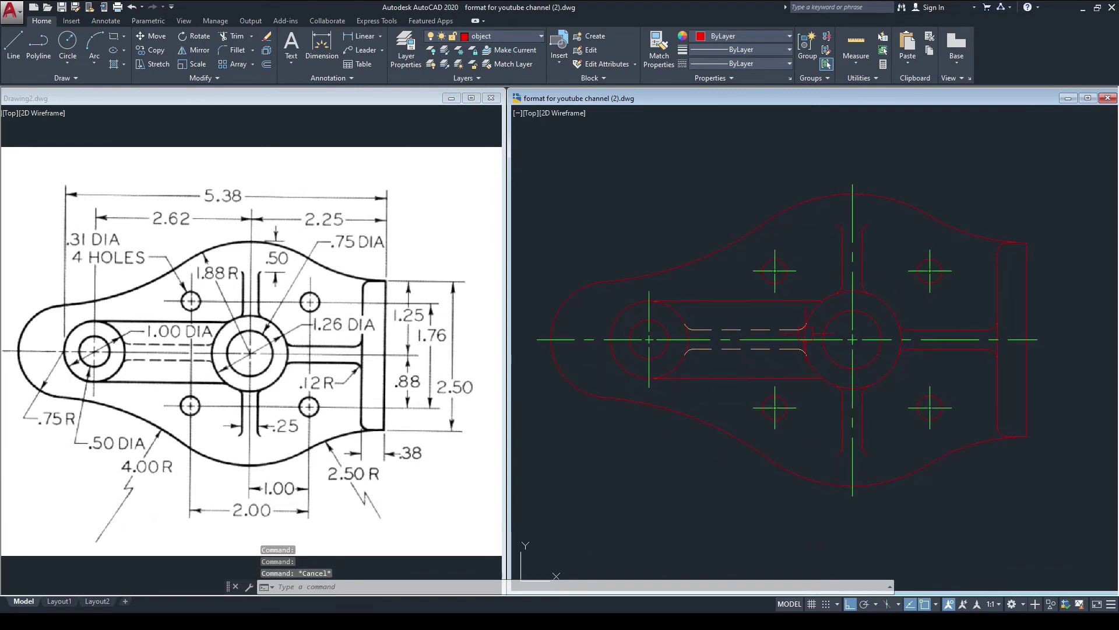
{"action": "middle_click_drag", "start_coordinate": [819, 315], "coordinate": [826, 320]}
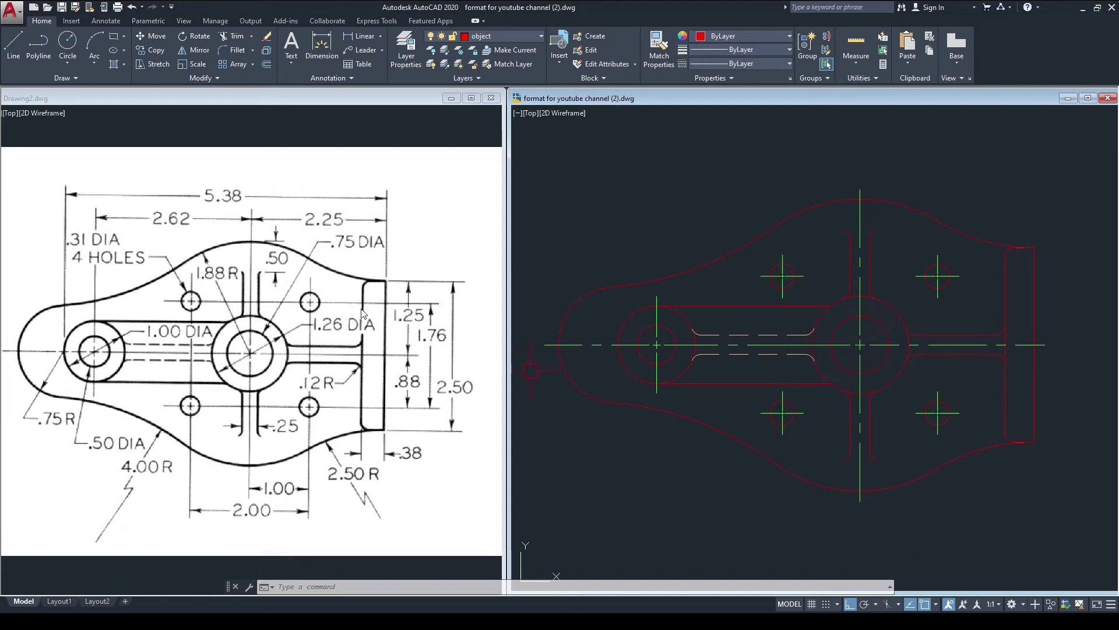
- Make the dimension layer current in the plate drawing
{"action": "left_click", "coordinate": [267, 344]}
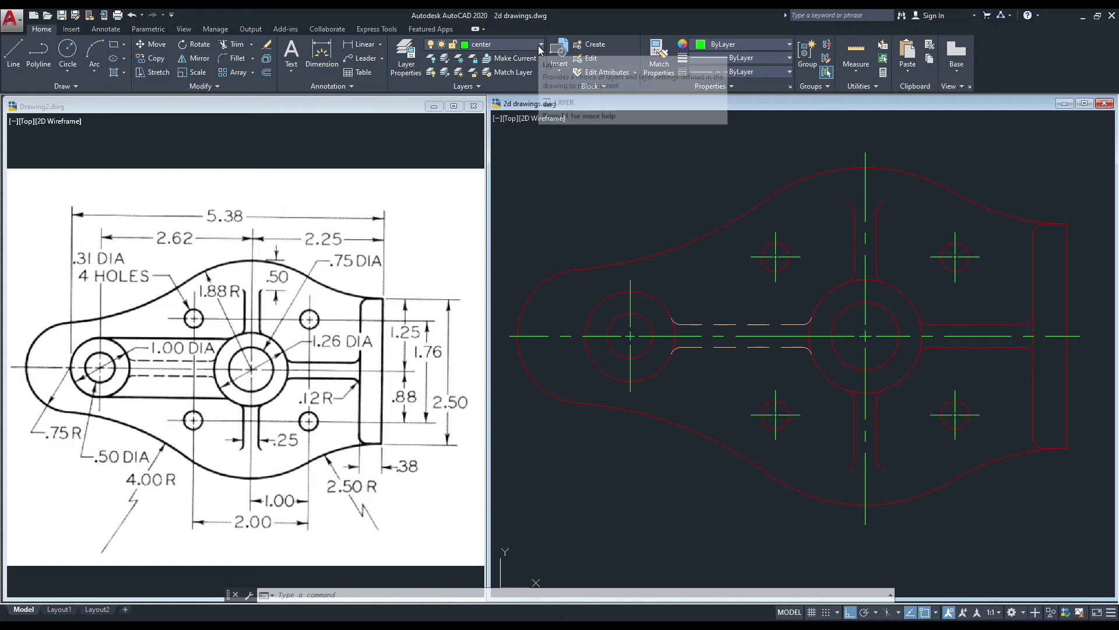
{"action": "left_click", "coordinate": [538, 47]}
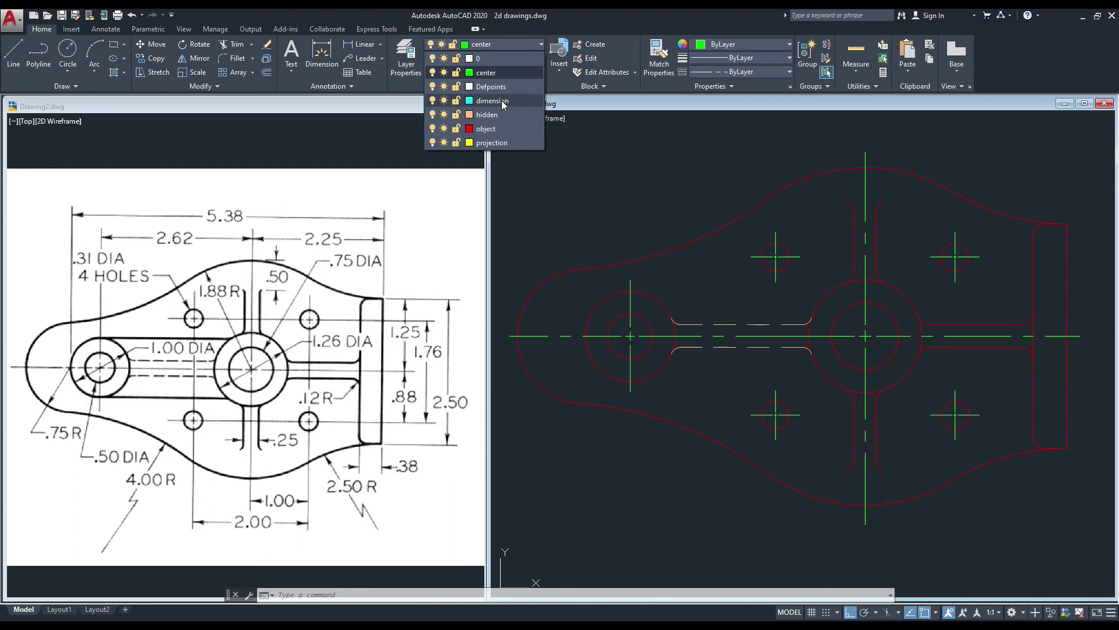
{"action": "left_click", "coordinate": [493, 101]}
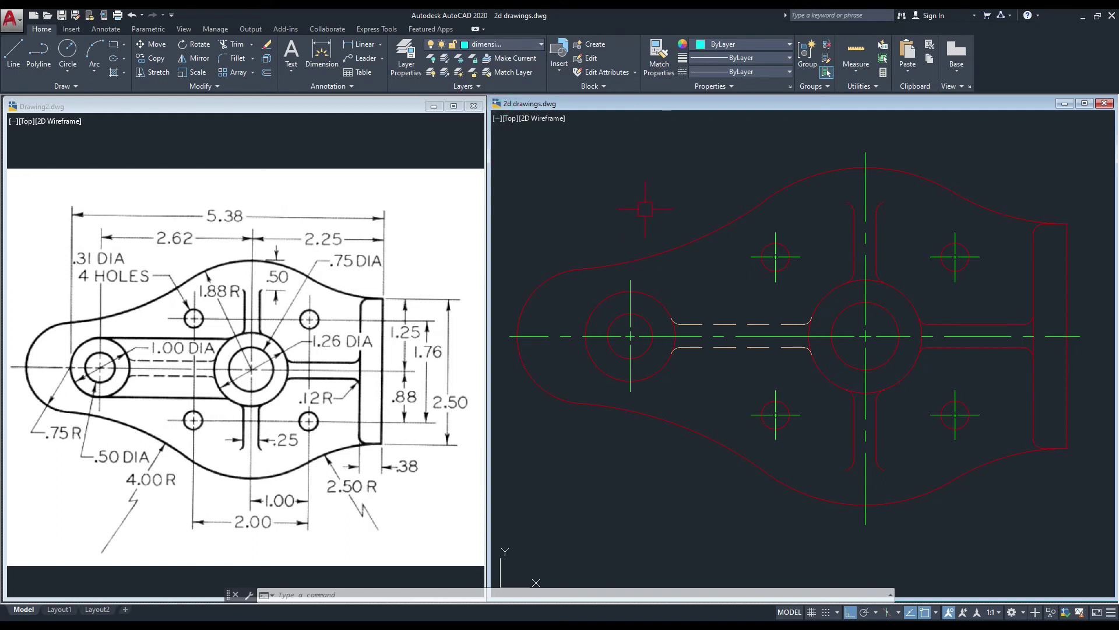
{"action": "scroll", "coordinate": [645, 208], "scroll_direction": "down", "scroll_amount": 2}
{"action": "middle_click_drag", "start_coordinate": [645, 209], "coordinate": [652, 236]}
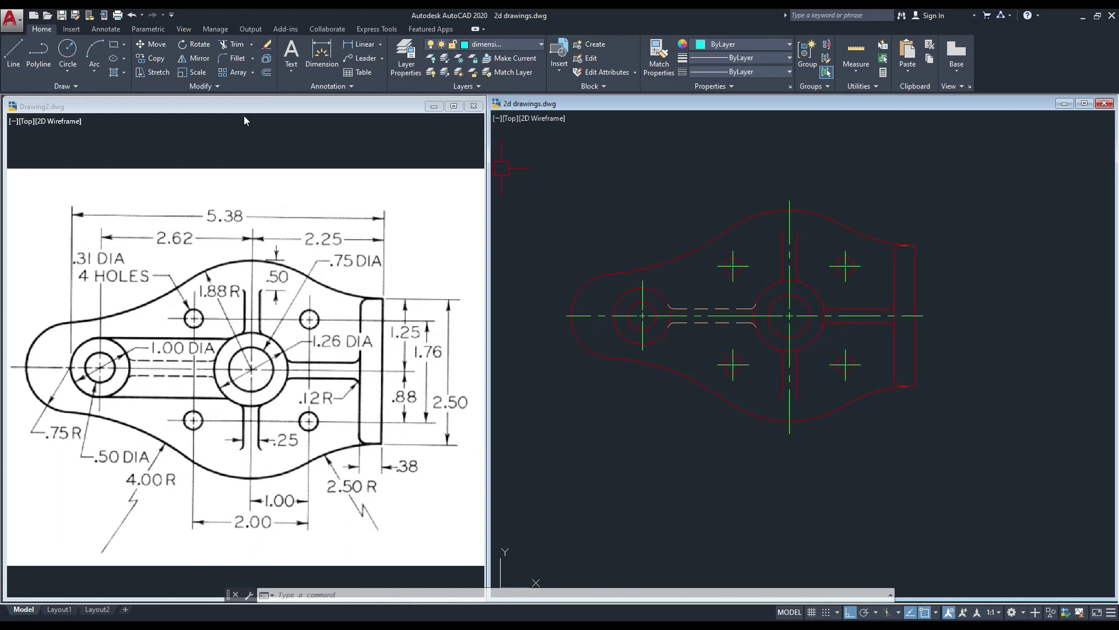
- Add a linear dimension for the right-end block's full height, placed well outside the block's outer edge
{"action": "left_click", "coordinate": [101, 30]}
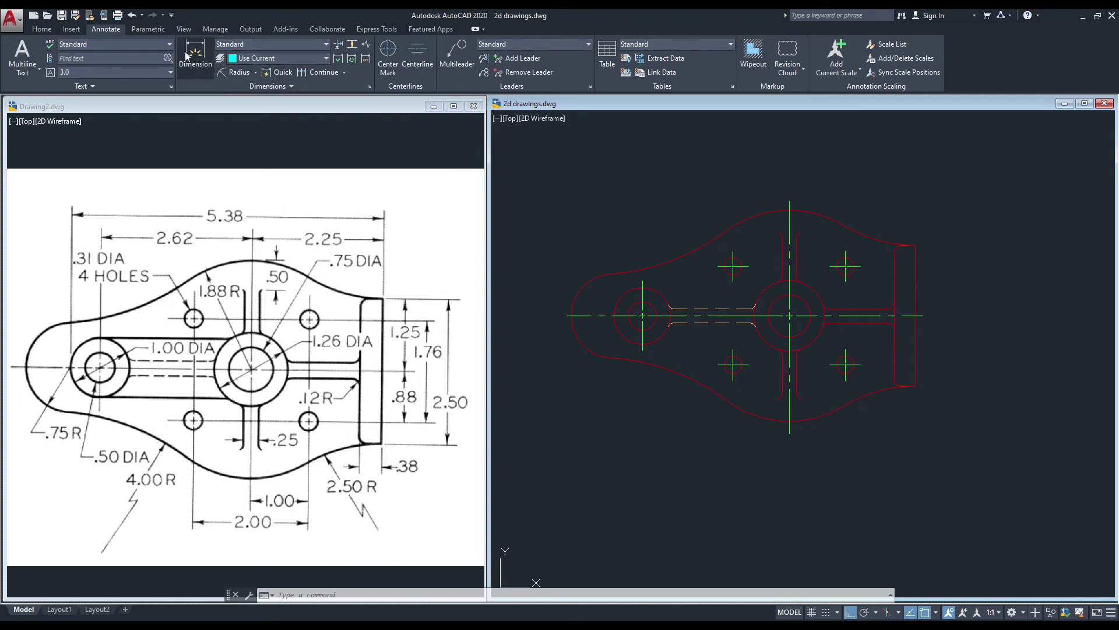
{"action": "left_click", "coordinate": [256, 73]}
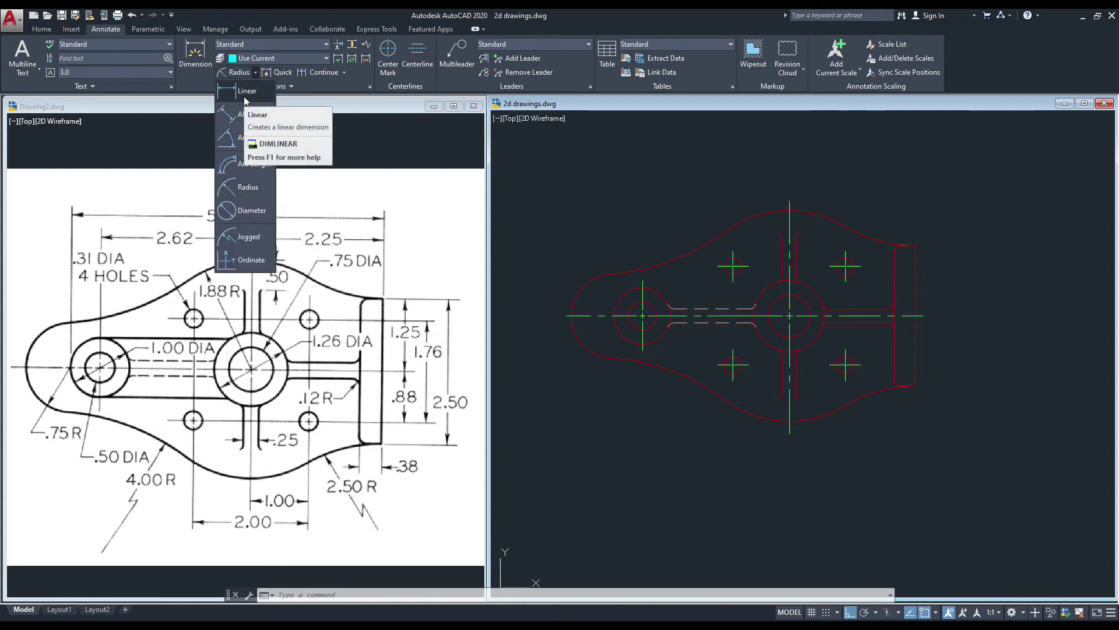
{"action": "left_click", "coordinate": [245, 98]}
{"action": "scroll", "coordinate": [945, 254], "scroll_direction": "up", "scroll_amount": 4}
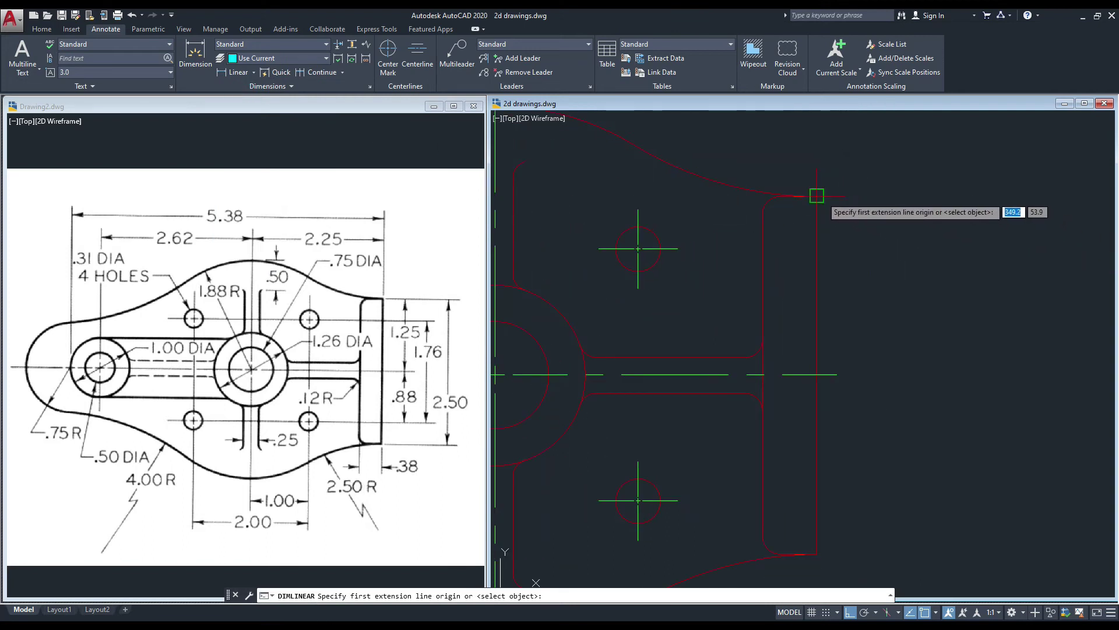
{"action": "left_click", "coordinate": [817, 195]}
{"action": "scroll", "coordinate": [819, 192], "scroll_direction": "down", "scroll_amount": 4}
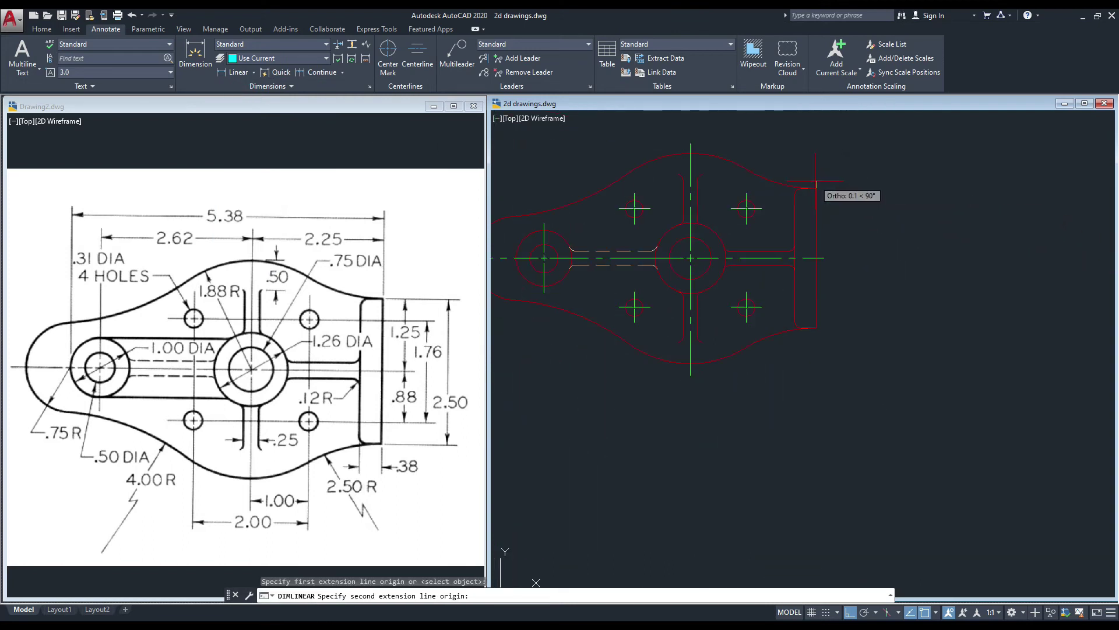
{"action": "left_click", "coordinate": [817, 321]}
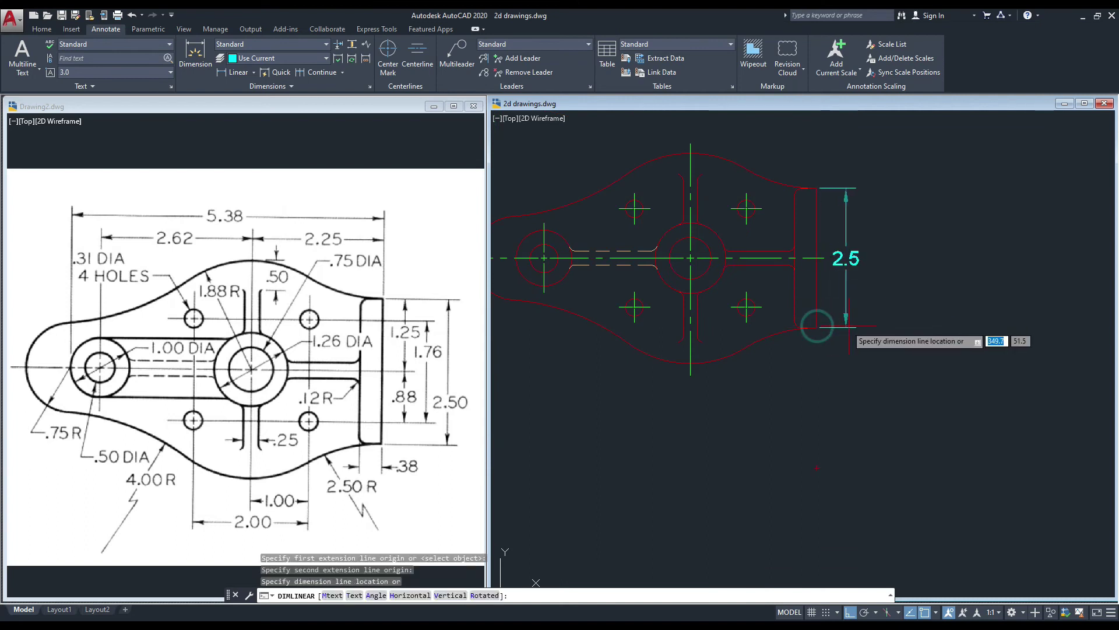
{"action": "left_click", "coordinate": [926, 319]}
{"action": "middle_click_drag", "start_coordinate": [849, 200], "coordinate": [872, 221]}
- Stretch the hub's horizontal centre line about 0.5 further rightward beyond the end block's outer edge
{"action": "left_click", "coordinate": [412, 291]}
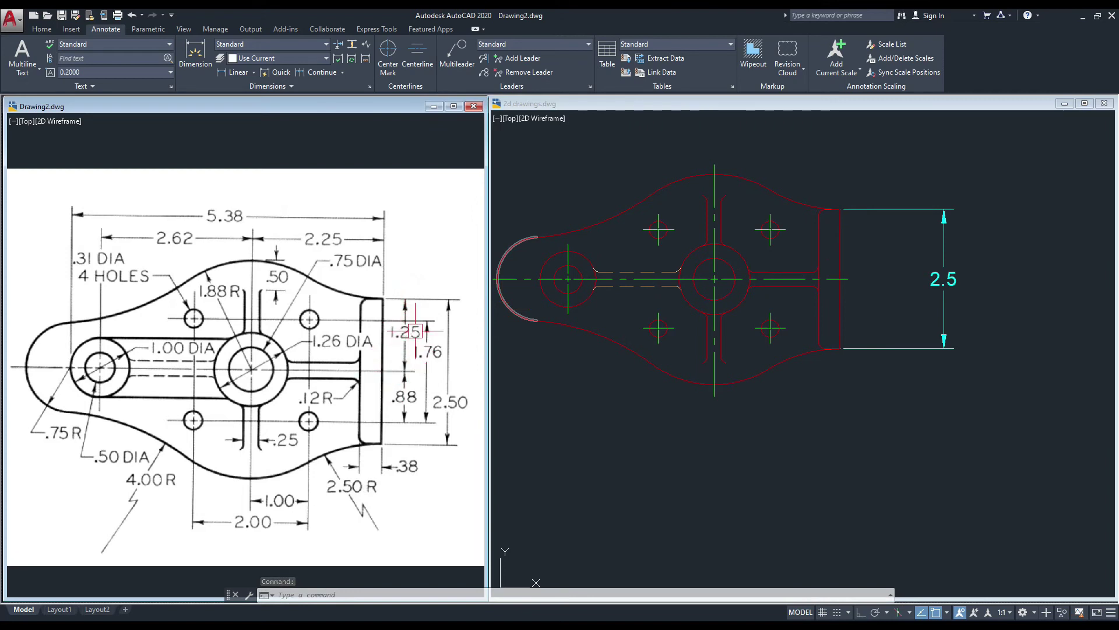
{"action": "left_click", "coordinate": [869, 260]}
{"action": "scroll", "coordinate": [847, 277], "scroll_direction": "up", "scroll_amount": 2}
{"action": "left_click", "coordinate": [847, 280]}
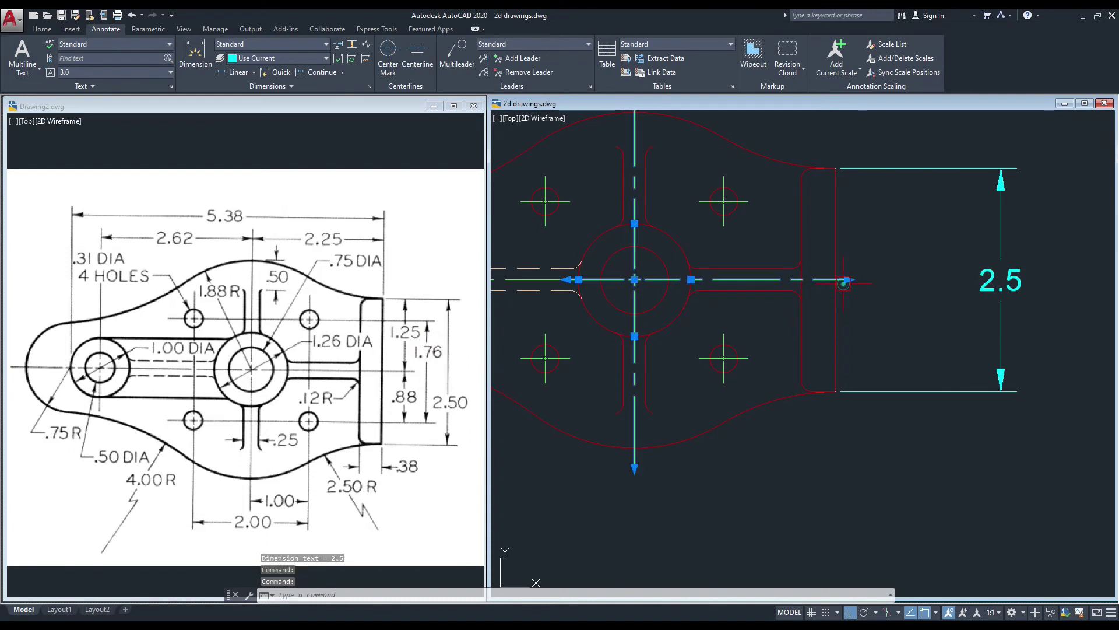
{"action": "left_click", "coordinate": [849, 279]}
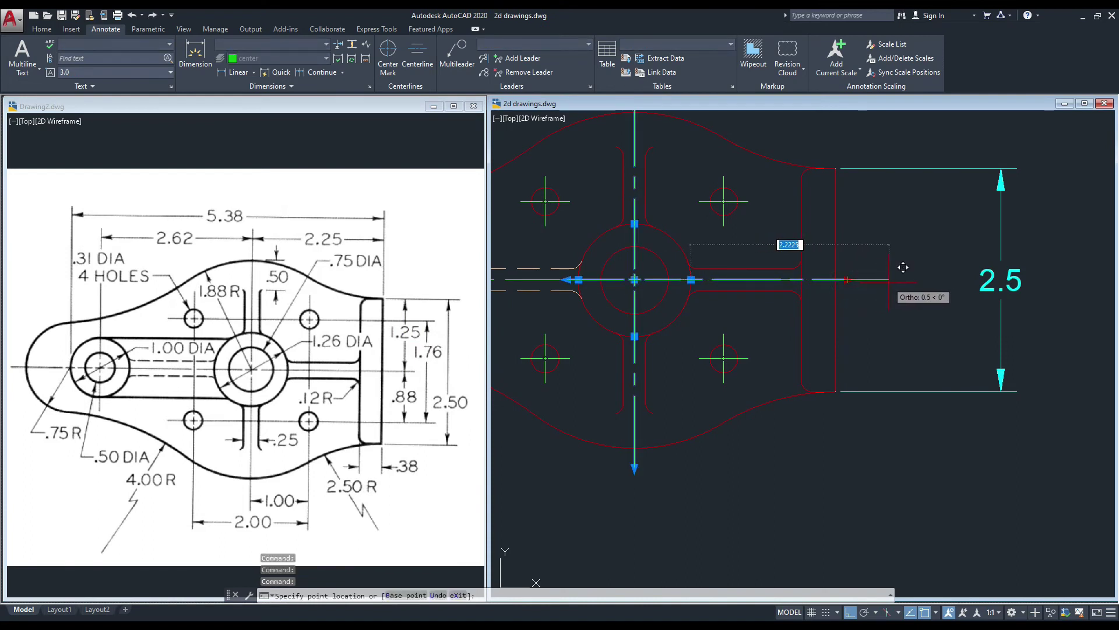
- Add a vertical linear dimension from the end block's upper outer corner to the horizontal centre line, placed inside the full-height dimension
{"action": "left_click", "coordinate": [236, 73]}
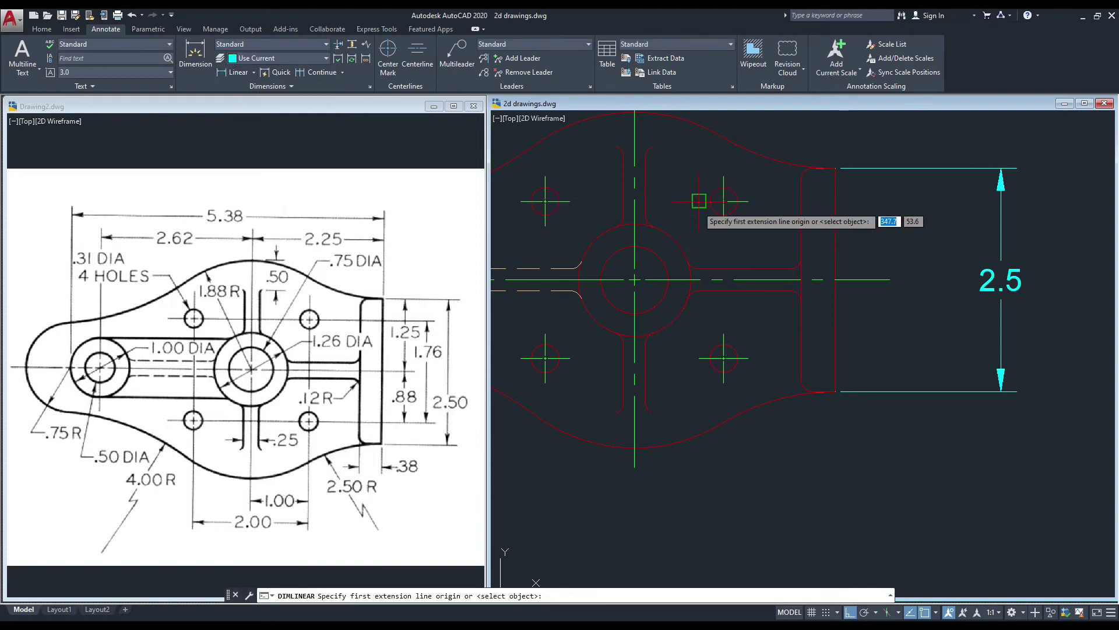
{"action": "left_click", "coordinate": [834, 168]}
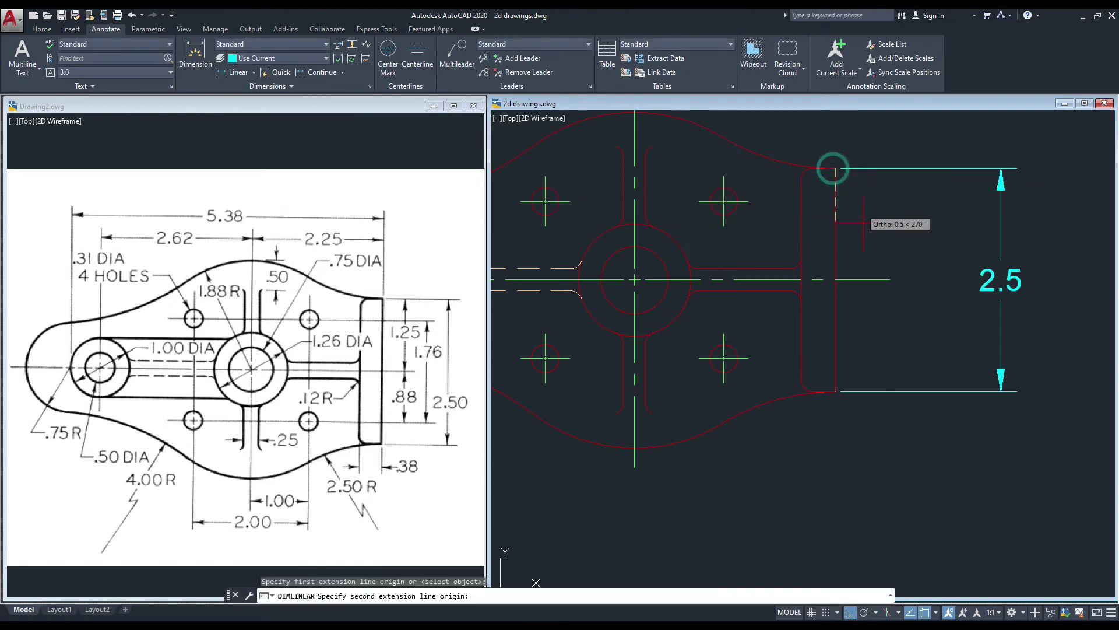
{"action": "left_click", "coordinate": [836, 279]}
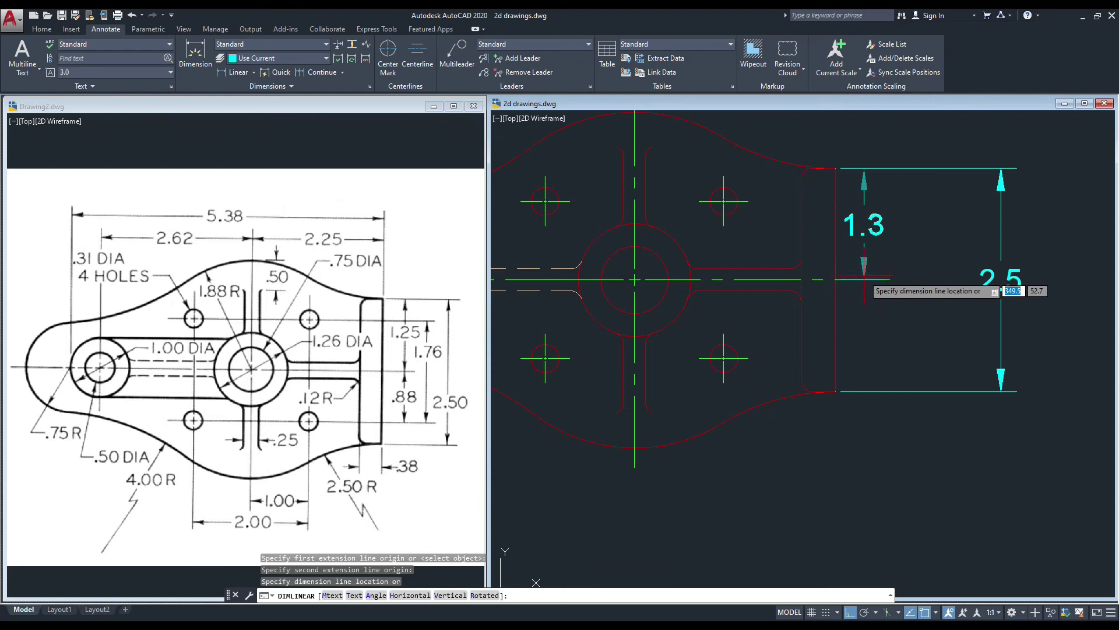
{"action": "left_click", "coordinate": [881, 271]}
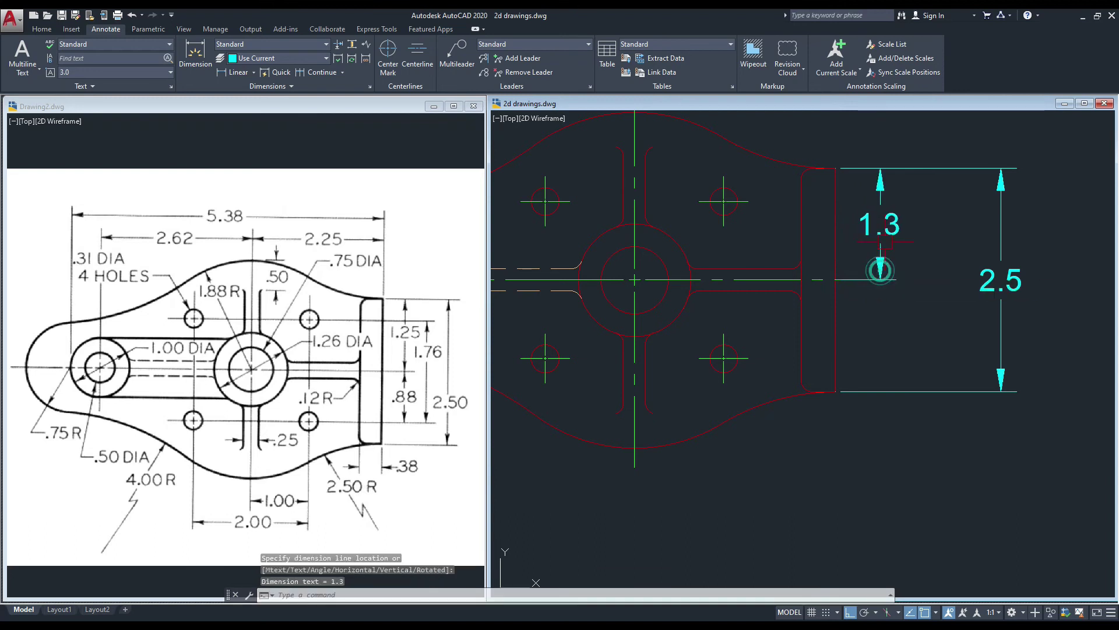
{"action": "middle_click_drag", "start_coordinate": [838, 255], "coordinate": [836, 247]}
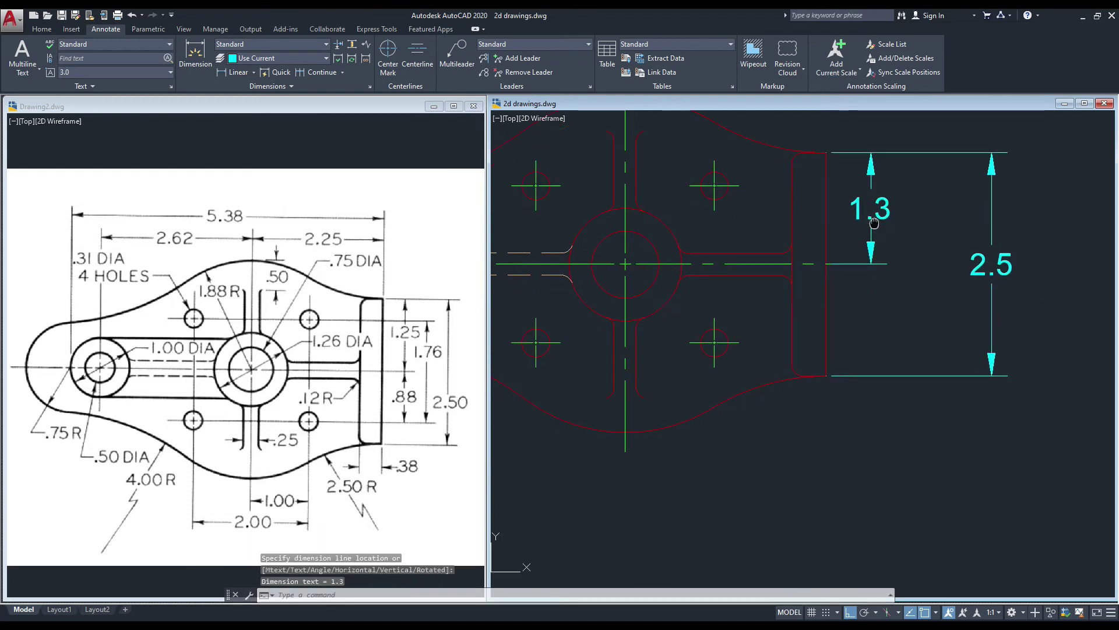
{"action": "left_click", "coordinate": [387, 353]}
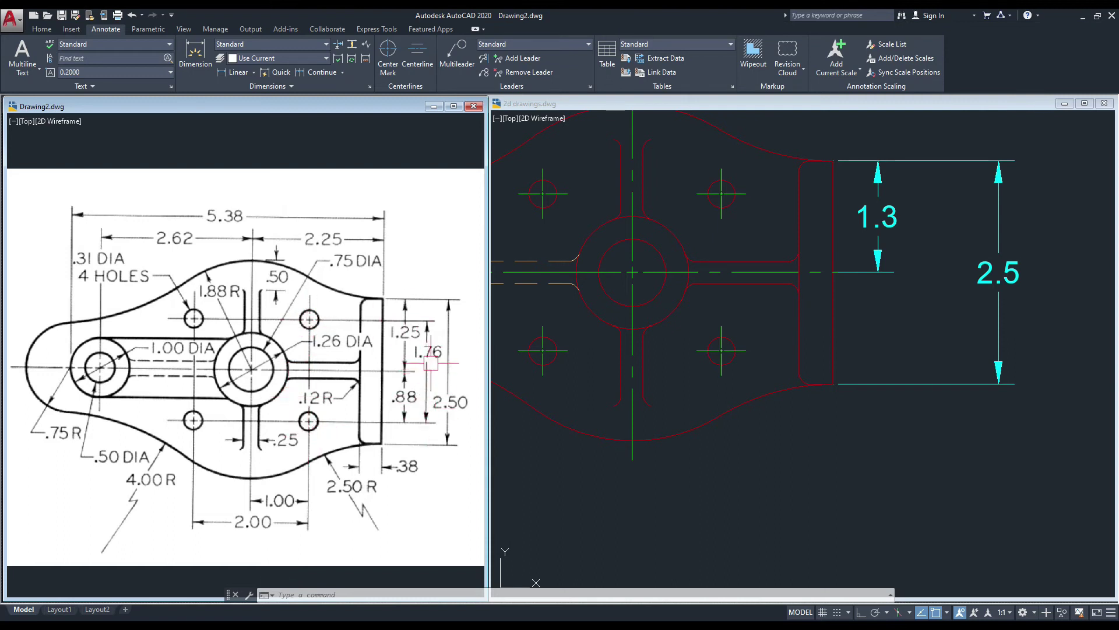
{"action": "left_click", "coordinate": [902, 316]}
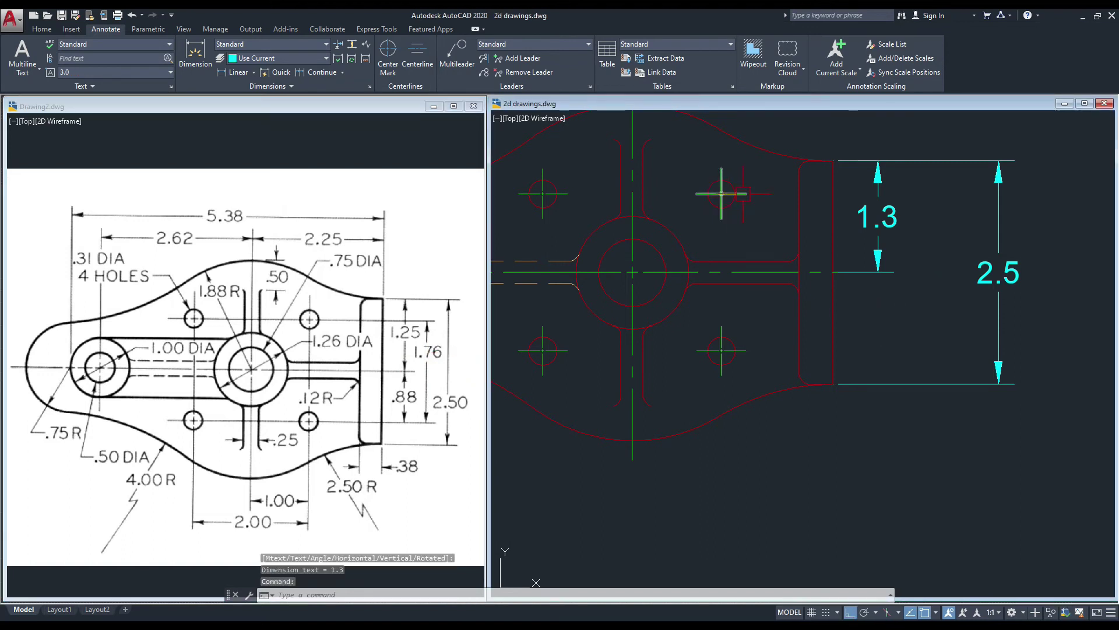
- Stretch the horizontal centre lines of the upper and lower holes nearest the end block outward beyond the block's outer edge
{"action": "left_click", "coordinate": [721, 194]}
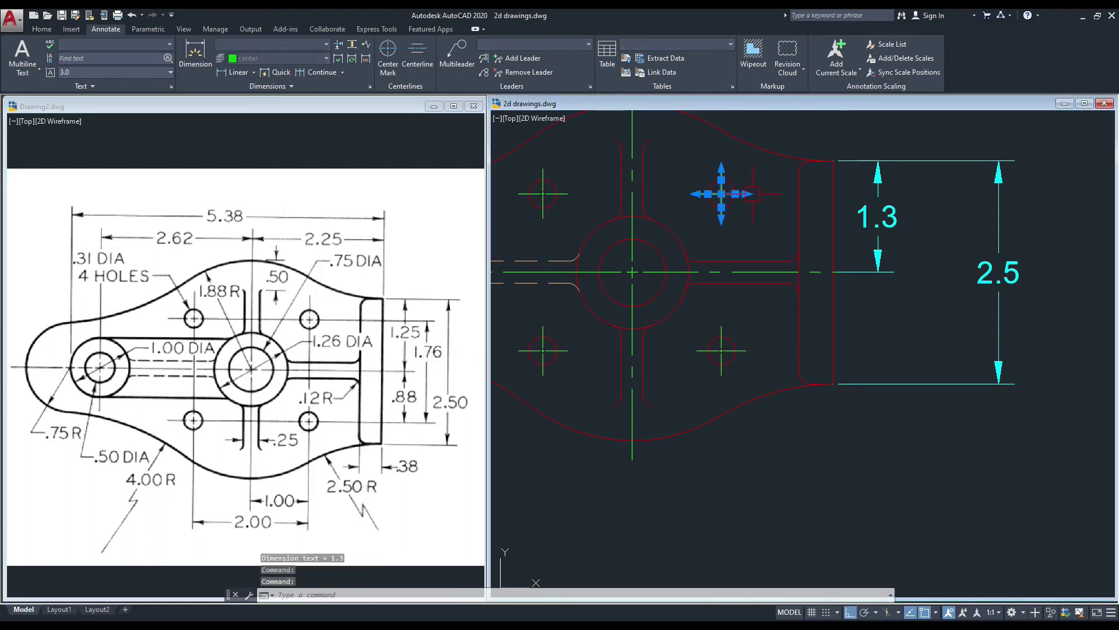
{"action": "left_click", "coordinate": [748, 193]}
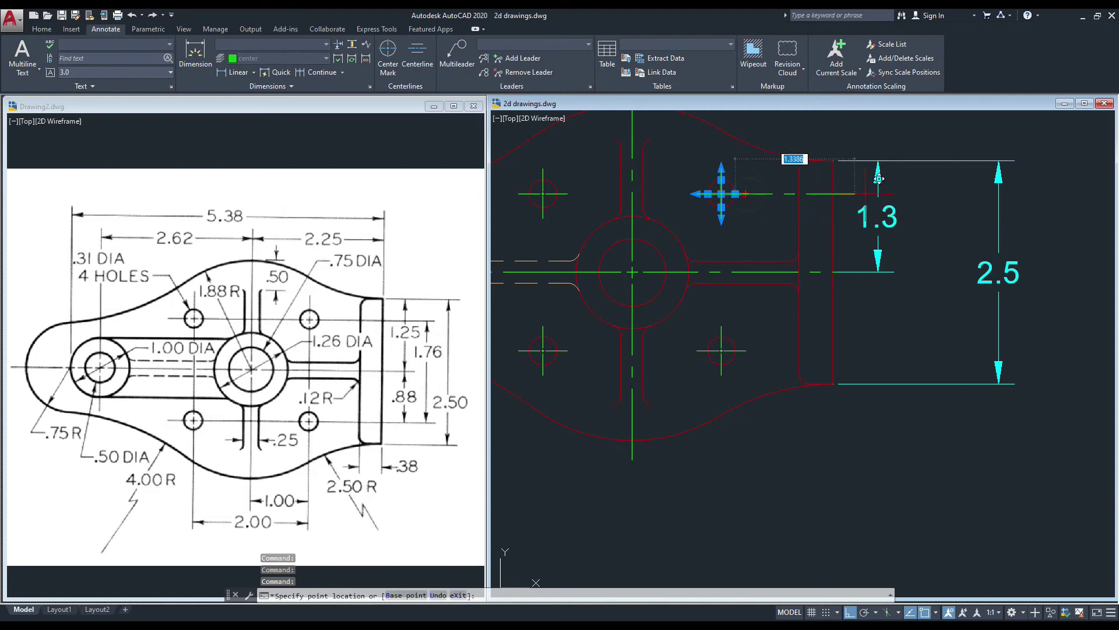
{"action": "left_click", "coordinate": [914, 194]}
{"action": "left_click", "coordinate": [743, 356]}
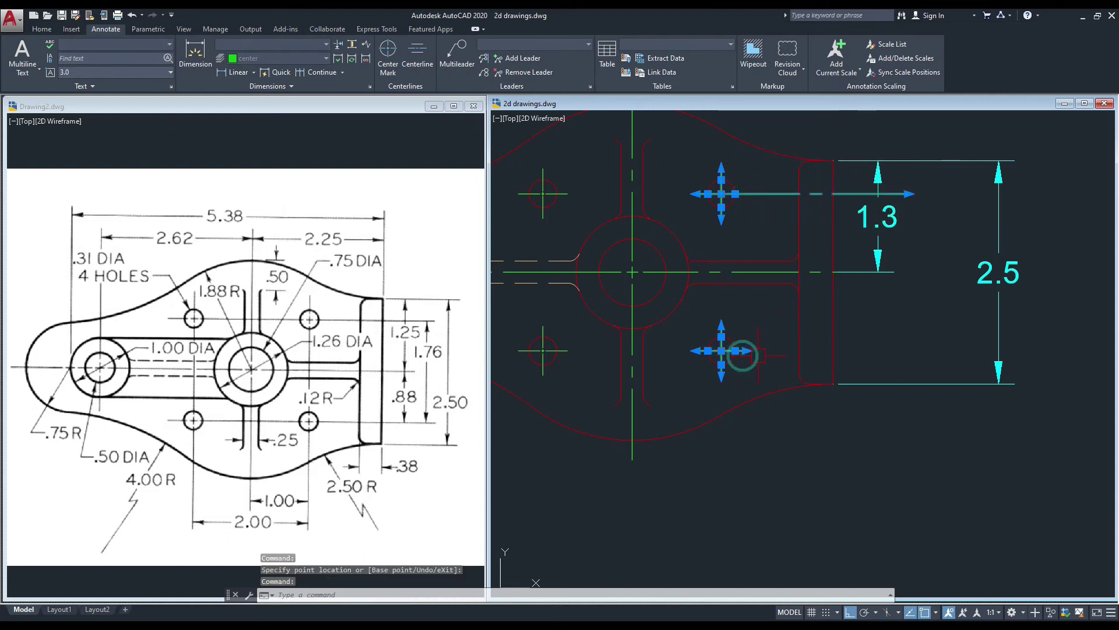
{"action": "key", "text": "Escape"}
{"action": "left_click", "coordinate": [743, 353]}
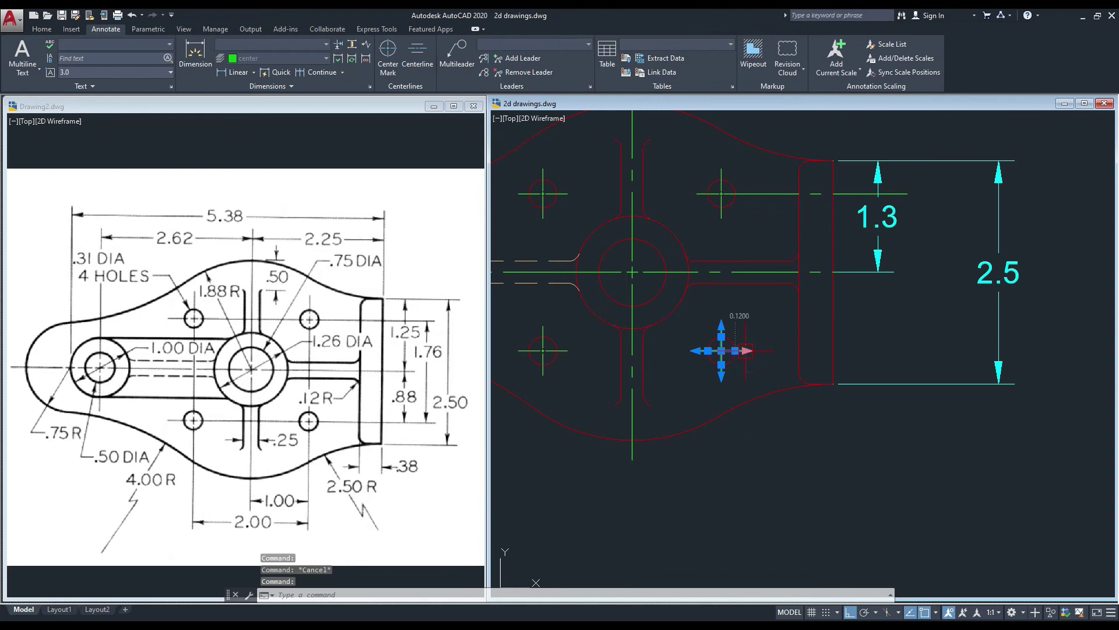
{"action": "left_click", "coordinate": [735, 350]}
{"action": "left_click", "coordinate": [926, 337]}
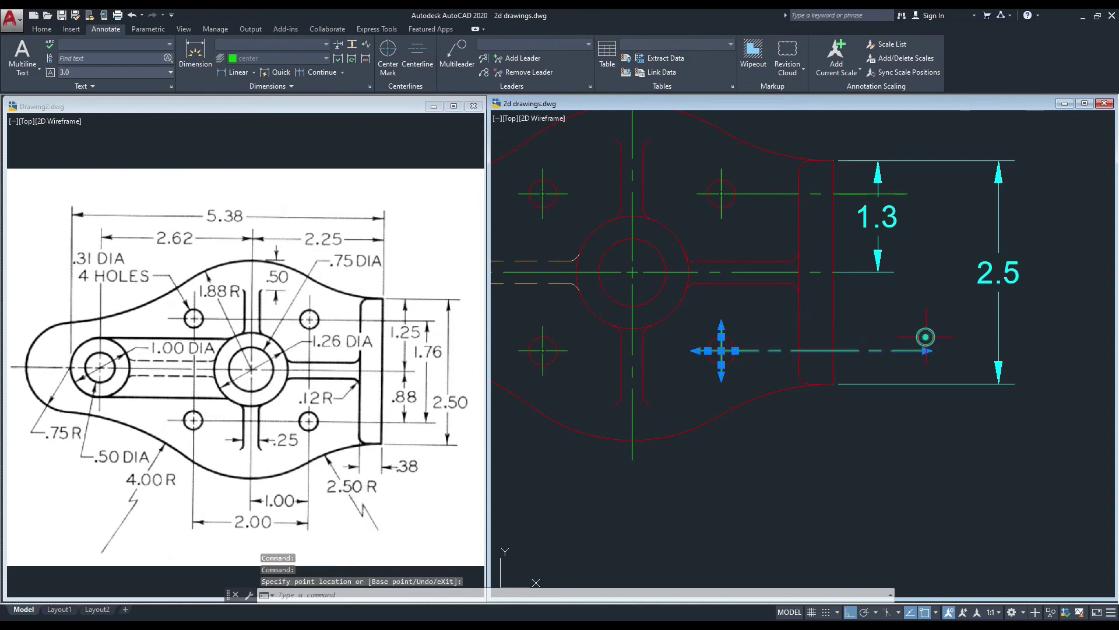
- Extend the upper hole's horizontal centre line slightly further outward past the inner vertical dimension line
{"action": "scroll", "coordinate": [859, 188], "scroll_direction": "up", "scroll_amount": 4}
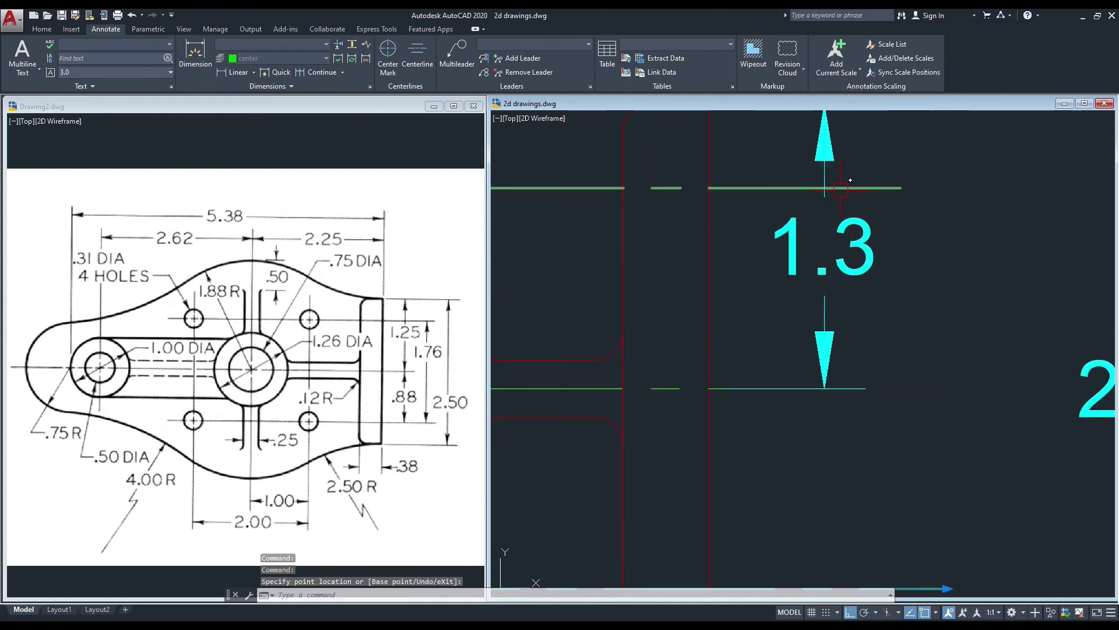
{"action": "scroll", "coordinate": [841, 191], "scroll_direction": "down", "scroll_amount": 4}
{"action": "left_click", "coordinate": [868, 191]}
{"action": "key", "text": "Escape"}
{"action": "left_click", "coordinate": [866, 191]}
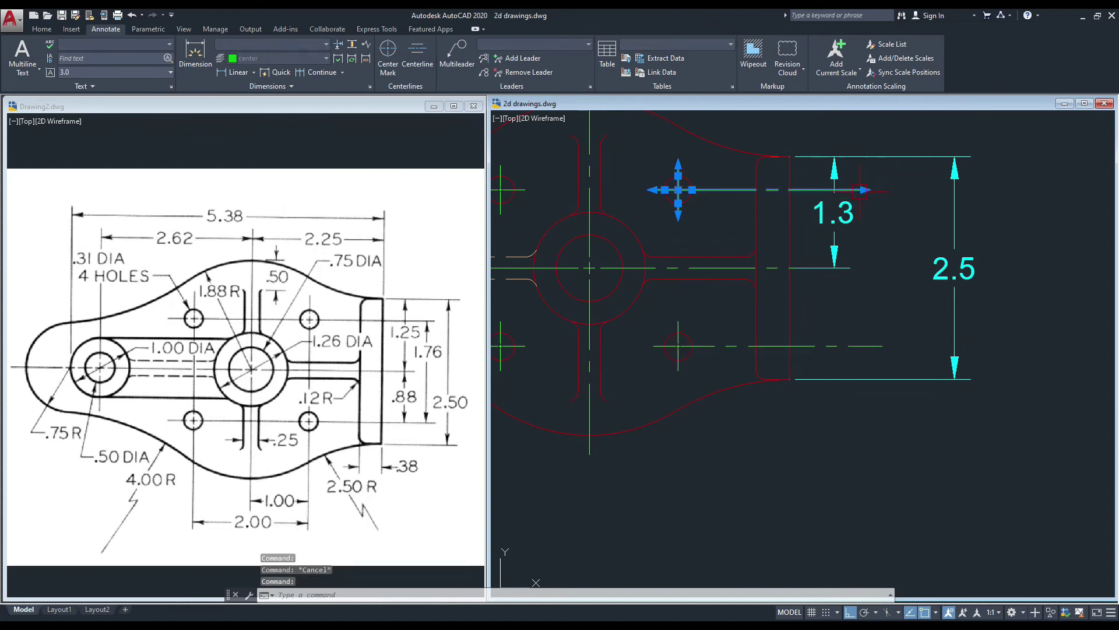
{"action": "left_click", "coordinate": [862, 191]}
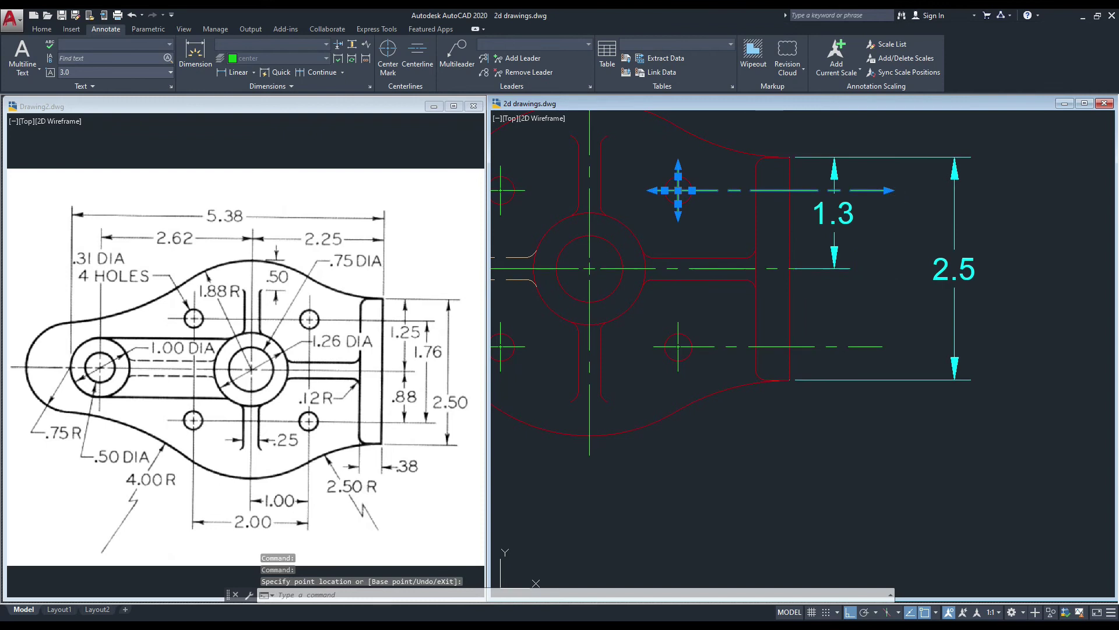
{"action": "key", "text": "Escape"}
{"action": "middle_click_drag", "start_coordinate": [863, 252], "coordinate": [840, 240]}
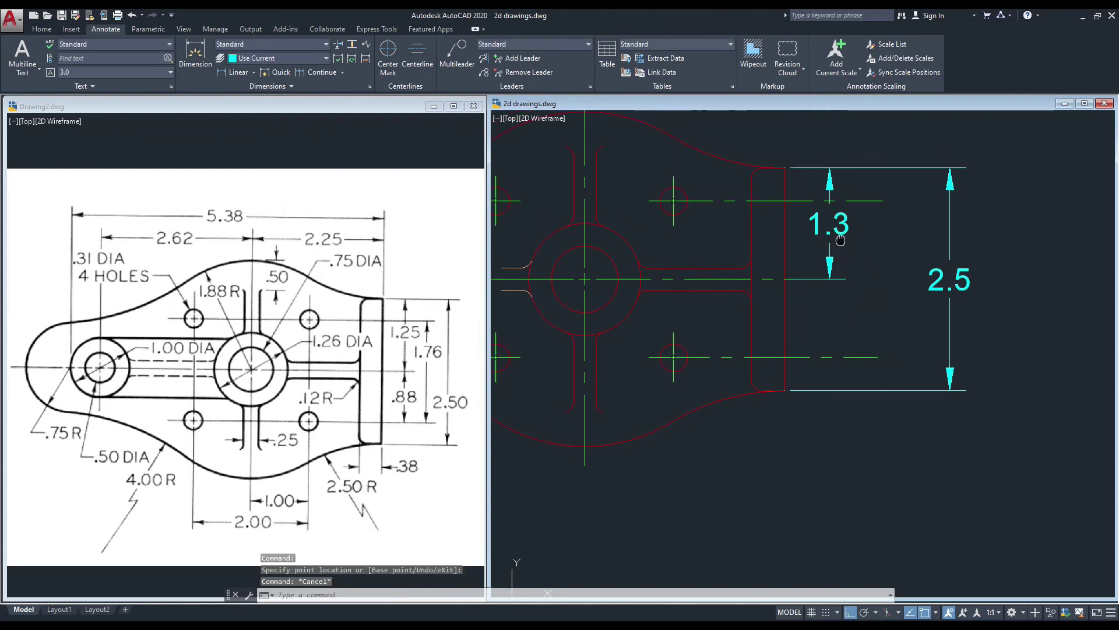
- Add a vertical linear dimension between the two extended hole centre lines, placed between the two existing vertical dimensions
{"action": "left_click", "coordinate": [236, 71]}
{"action": "left_click", "coordinate": [868, 202]}
{"action": "left_click", "coordinate": [868, 357]}
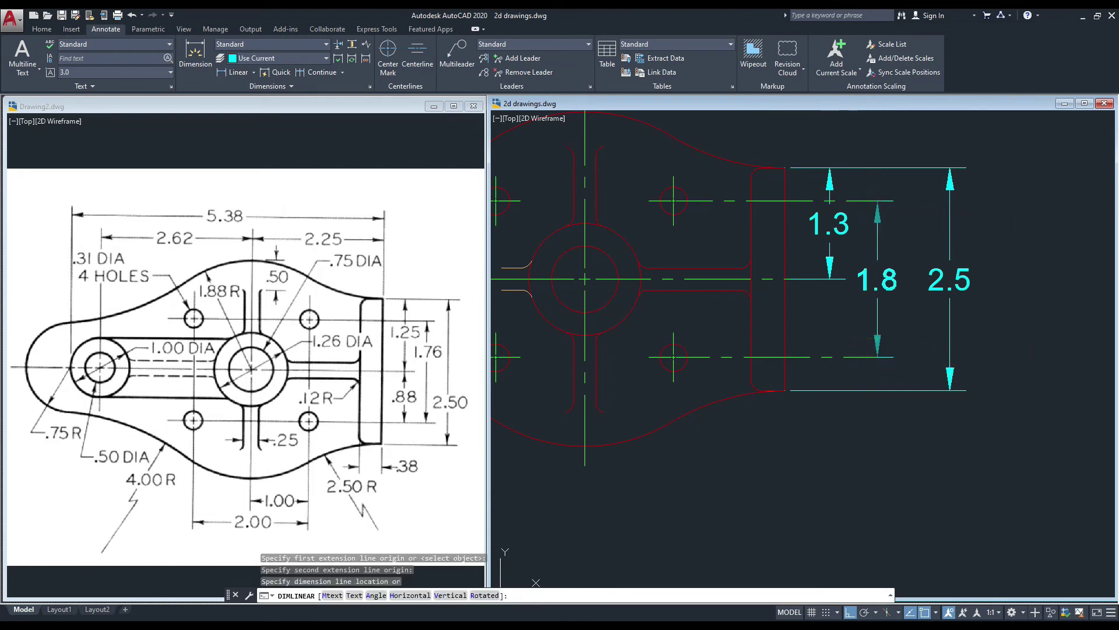
{"action": "left_click", "coordinate": [878, 350]}
{"action": "mouse_move", "coordinate": [824, 231]}
{"action": "middle_mouse_down"}
{"action": "mouse_move", "coordinate": [815, 227]}
{"action": "mouse_move", "coordinate": [846, 264]}
{"action": "middle_mouse_up"}
- Add a vertical linear dimension from the hub's horizontal centre line to the lower hole's centre line, placed close outside the end block
{"action": "left_click", "coordinate": [431, 396]}
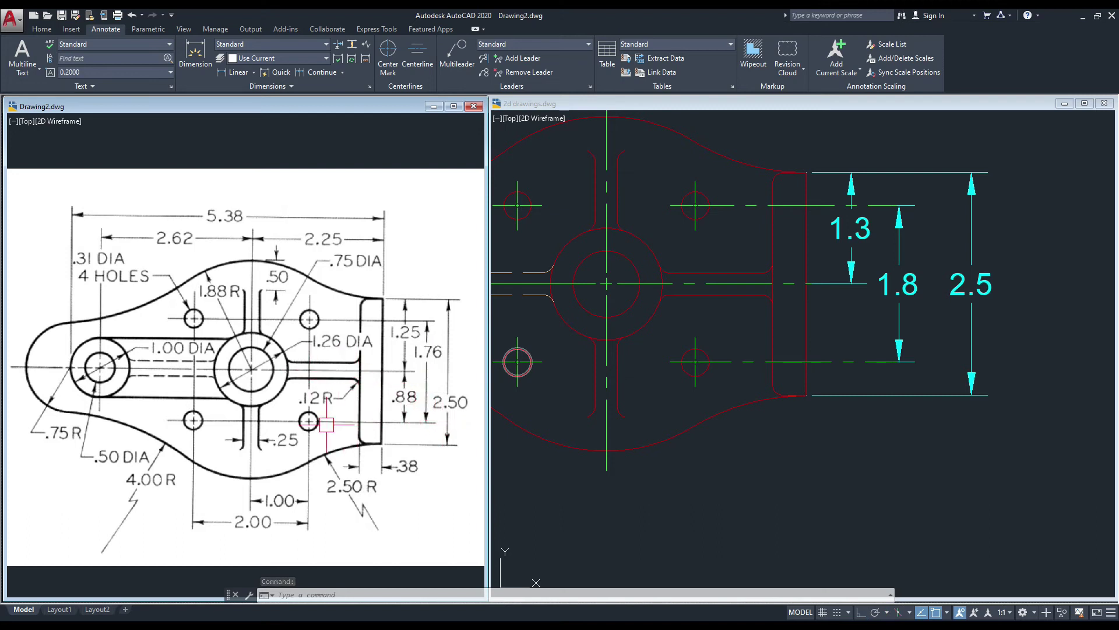
{"action": "left_click", "coordinate": [827, 319]}
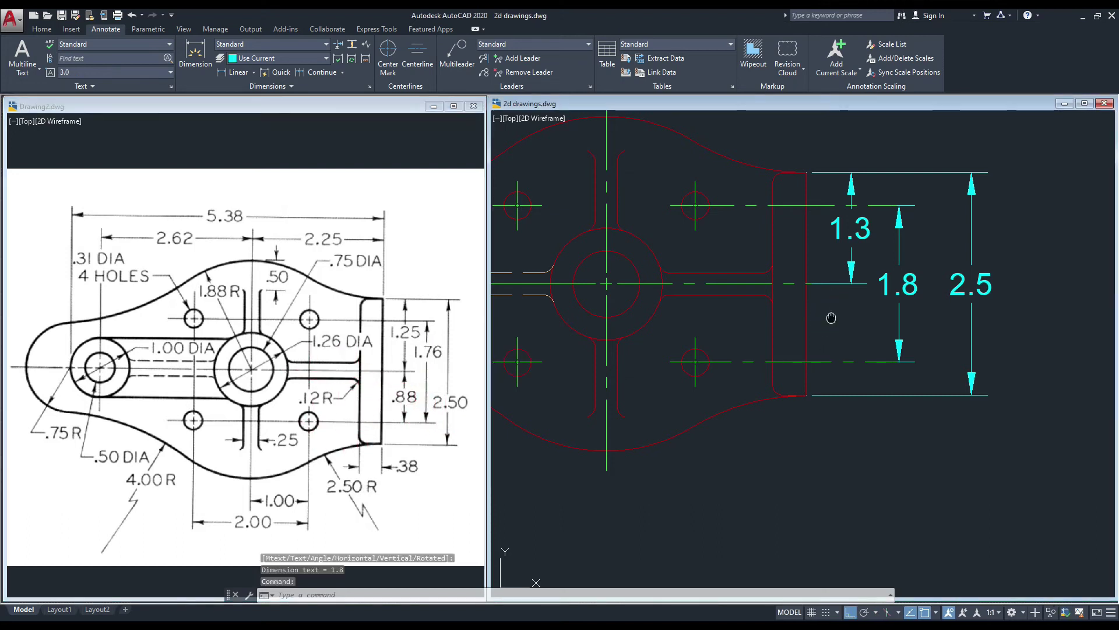
{"action": "middle_click_drag", "start_coordinate": [827, 318], "coordinate": [815, 309]}
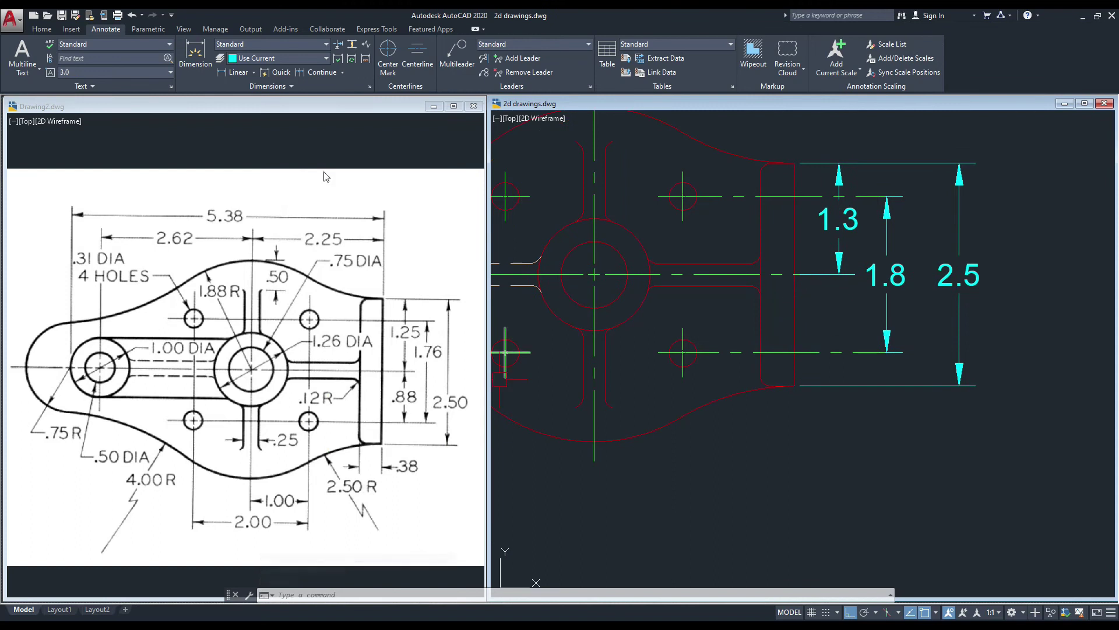
{"action": "left_click", "coordinate": [225, 72]}
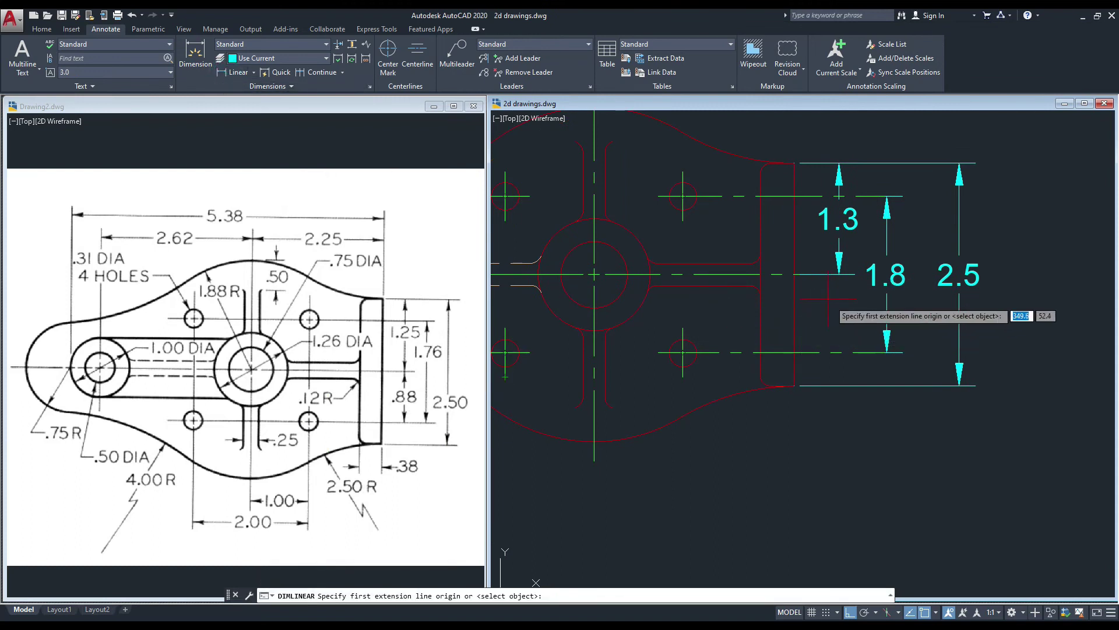
{"action": "scroll", "coordinate": [849, 265], "scroll_direction": "up", "scroll_amount": 4}
{"action": "left_click", "coordinate": [849, 265]}
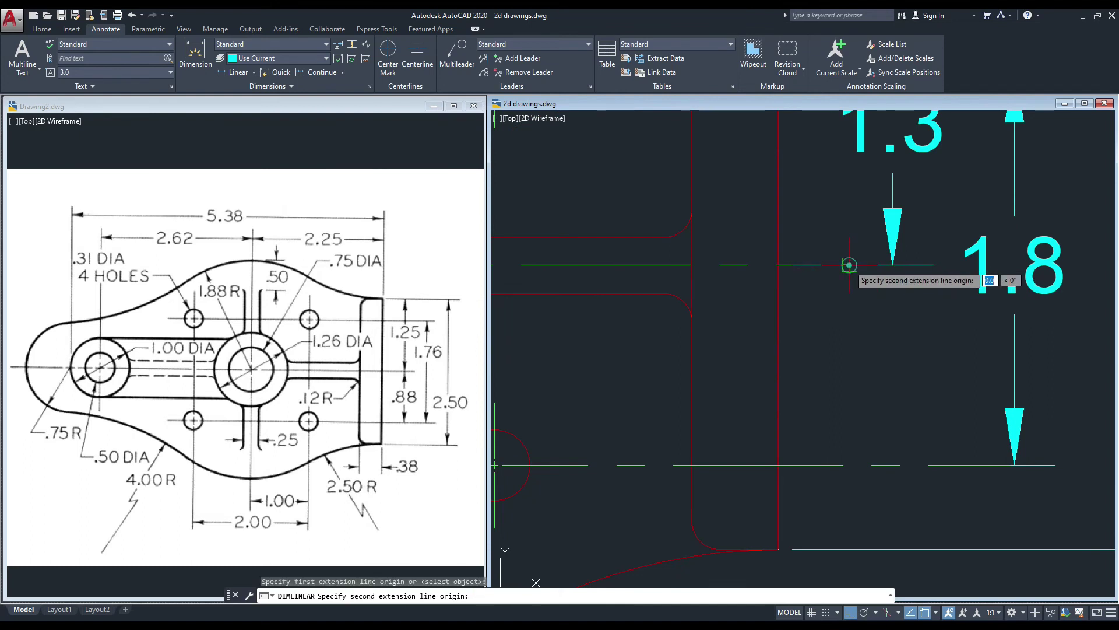
{"action": "left_click", "coordinate": [838, 460]}
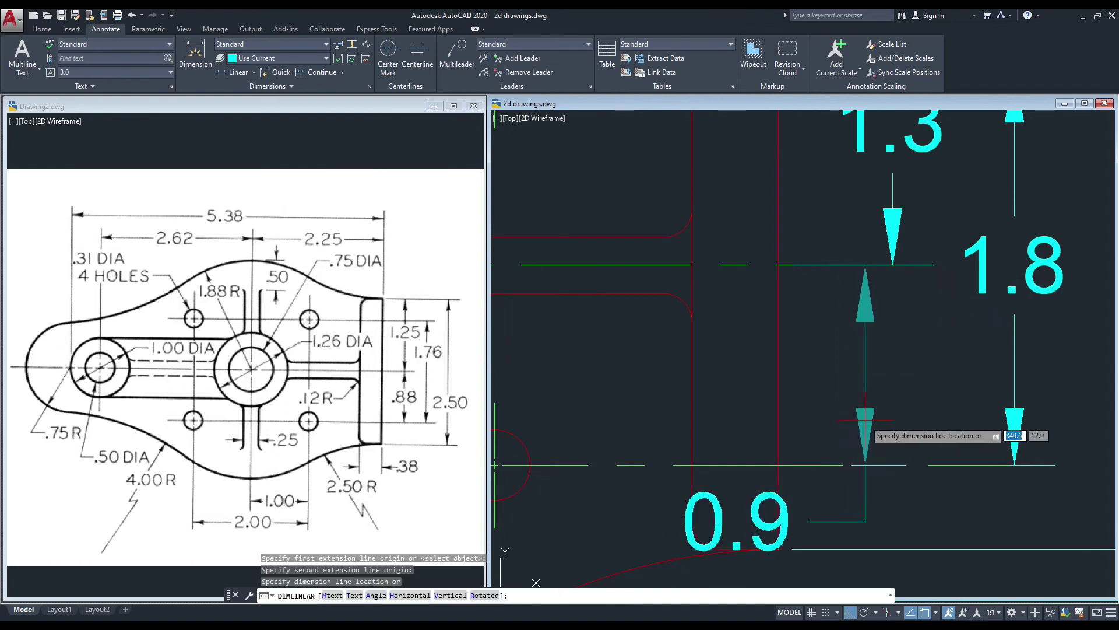
{"action": "left_click", "coordinate": [901, 417]}
{"action": "scroll", "coordinate": [705, 292], "scroll_direction": "down", "scroll_amount": 2}
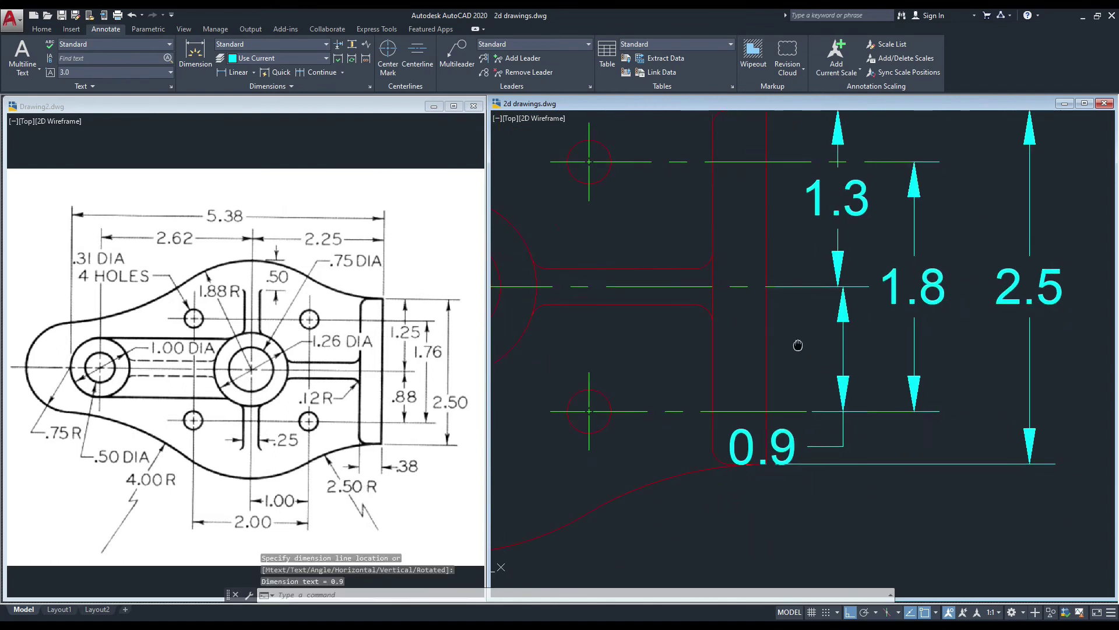
- Move the text of the hub-to-lower-hole dimension straight down, clear below the end block's lower edge
{"action": "left_click", "coordinate": [767, 447]}
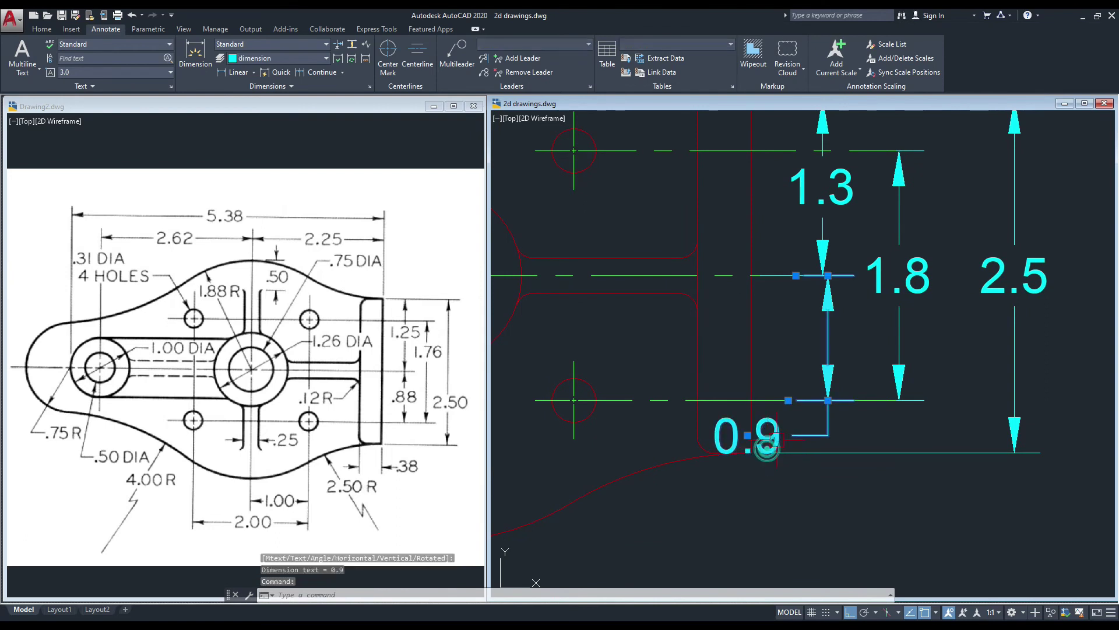
{"action": "left_click", "coordinate": [747, 435]}
{"action": "key", "text": "Escape"}
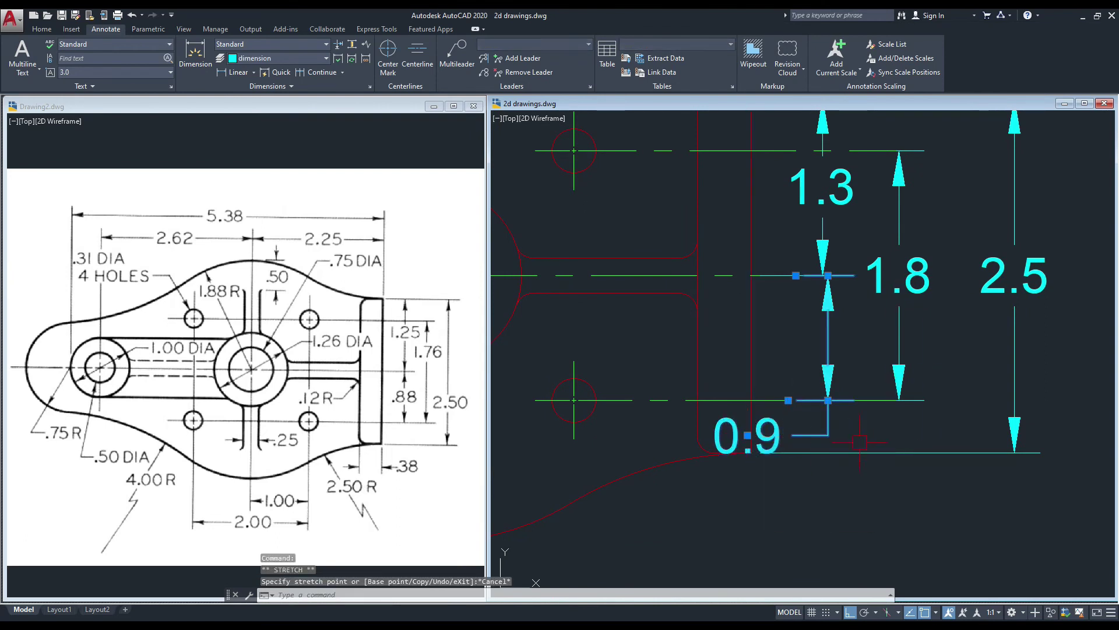
{"action": "left_click", "coordinate": [748, 435]}
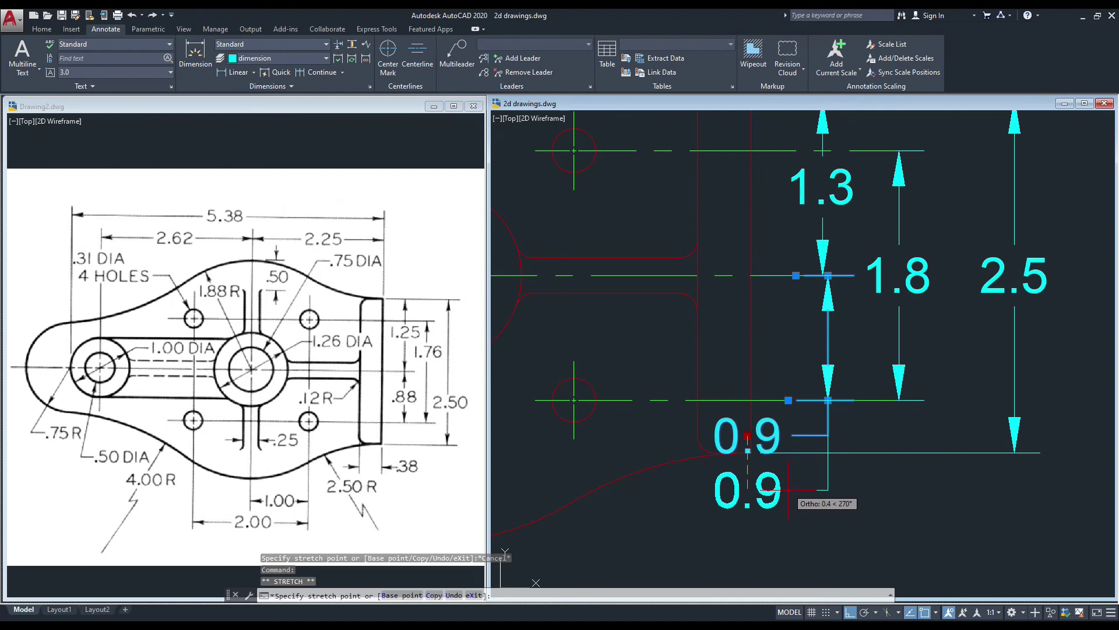
{"action": "left_click", "coordinate": [791, 510]}
{"action": "key", "text": "Escape"}
{"action": "middle_click_drag", "start_coordinate": [835, 395], "coordinate": [825, 394]}
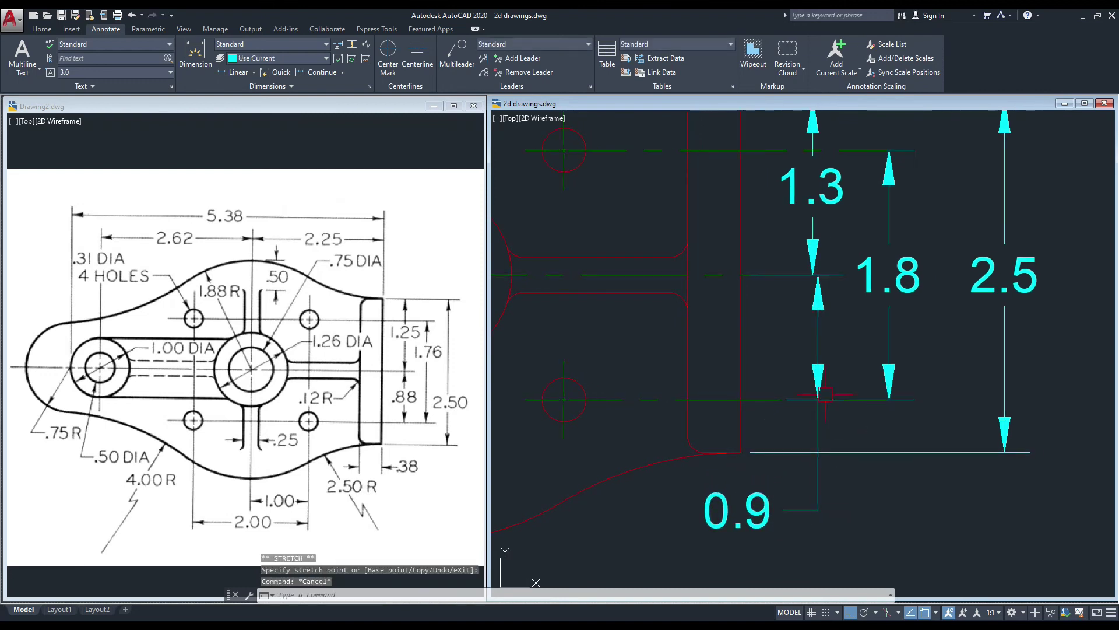
- Stretch the extension-line origins on the hub's horizontal centre line onto their dimension lines for the two innermost vertical dimensions
{"action": "middle_click_drag", "start_coordinate": [767, 248], "coordinate": [790, 273]}
{"action": "left_click", "coordinate": [816, 302]}
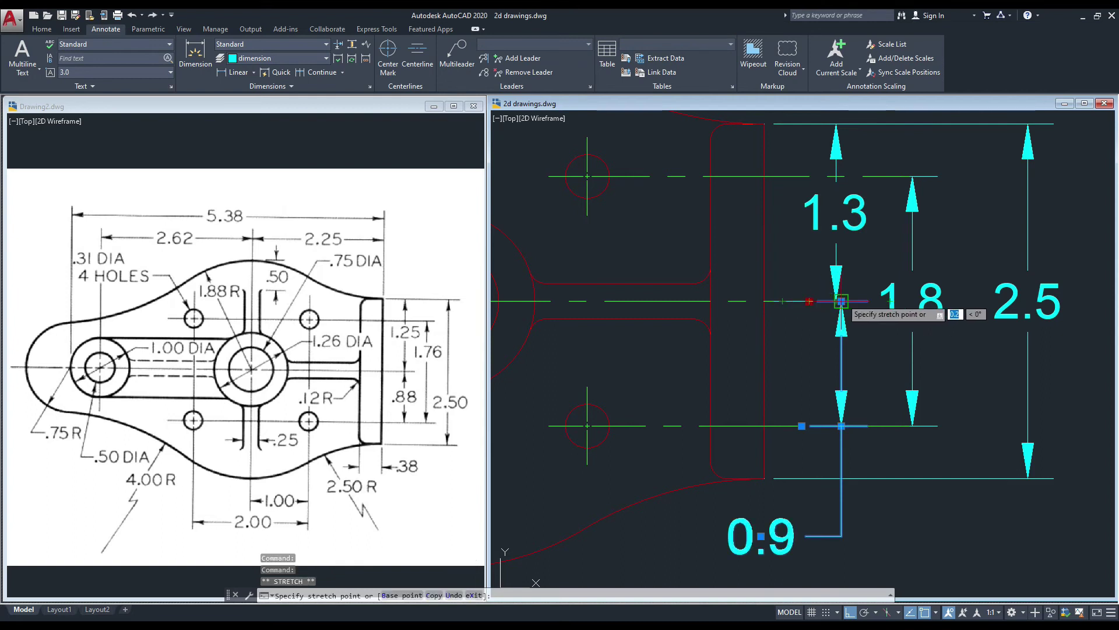
{"action": "key", "text": "Escape"}
{"action": "middle_click_drag", "start_coordinate": [803, 272], "coordinate": [802, 299]}
{"action": "left_click", "coordinate": [775, 328]}
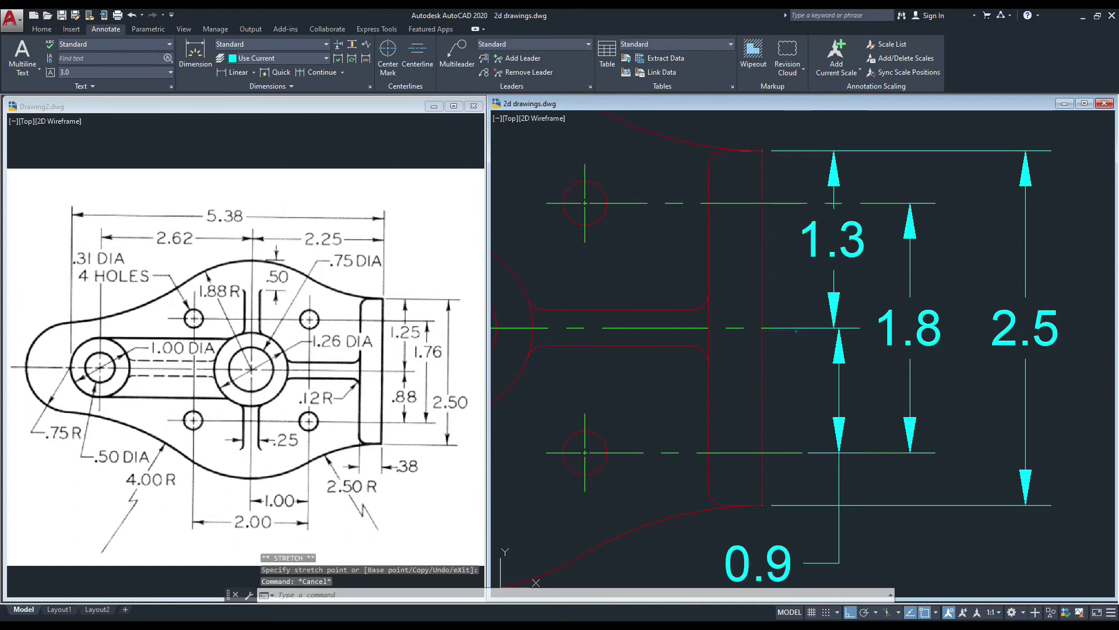
{"action": "left_click", "coordinate": [762, 327]}
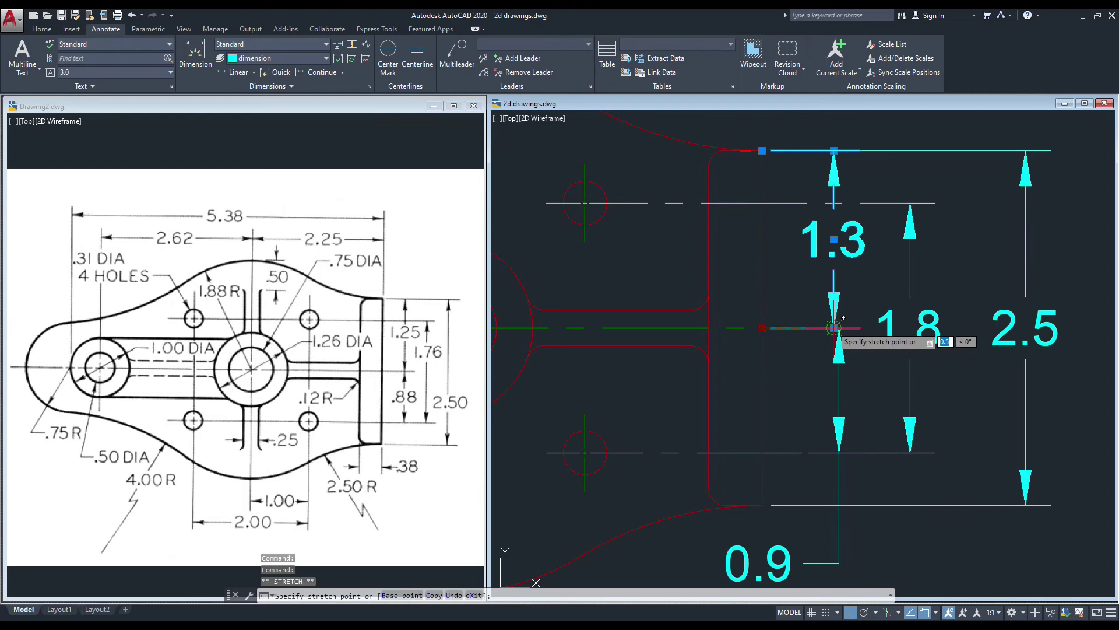
- Align the hub-to-lower-hole dimension line with the half-height dimension line directly above it
{"action": "scroll", "coordinate": [834, 336], "scroll_direction": "up", "scroll_amount": 4}
{"action": "left_click", "coordinate": [850, 376]}
{"action": "key", "text": "Escape"}
{"action": "left_click", "coordinate": [851, 386]}
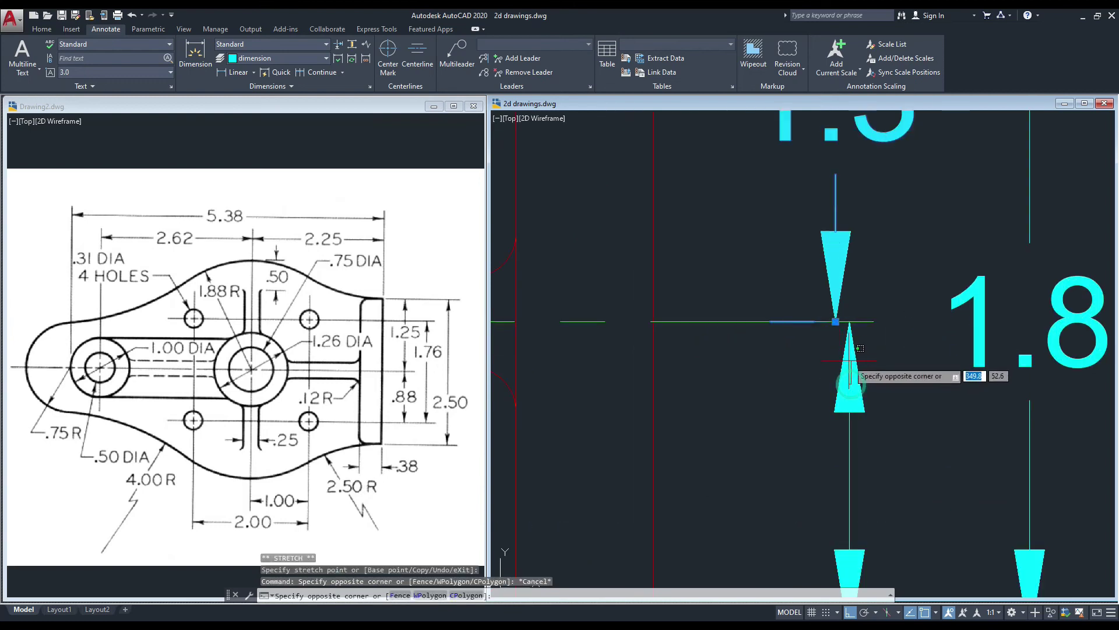
{"action": "left_click", "coordinate": [848, 364]}
{"action": "key", "text": "Escape"}
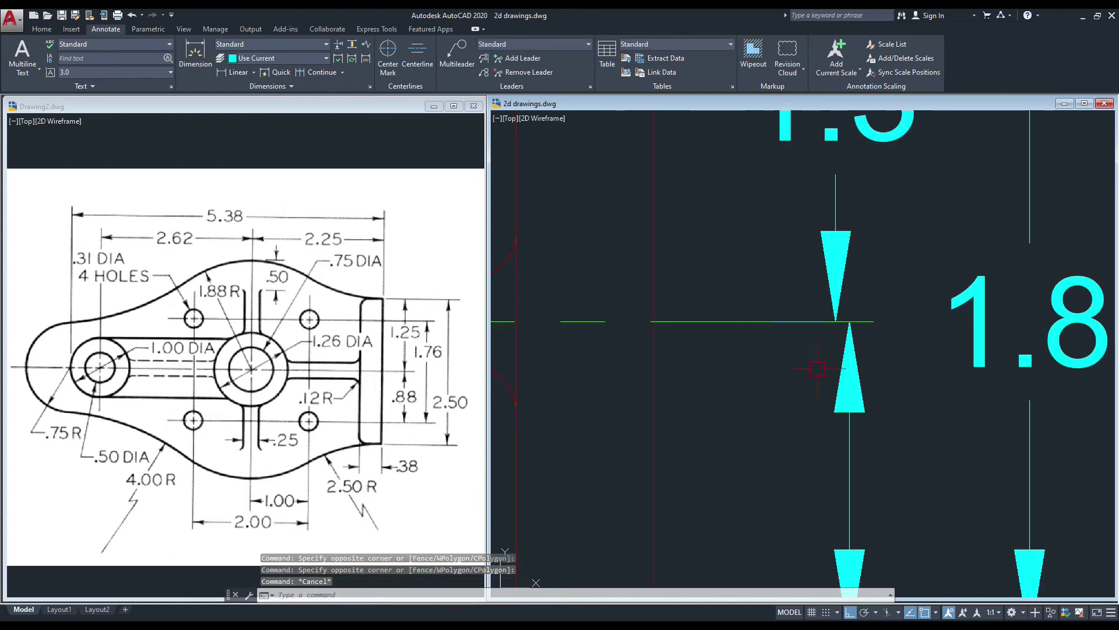
{"action": "left_click", "coordinate": [845, 407]}
{"action": "left_click", "coordinate": [849, 321]}
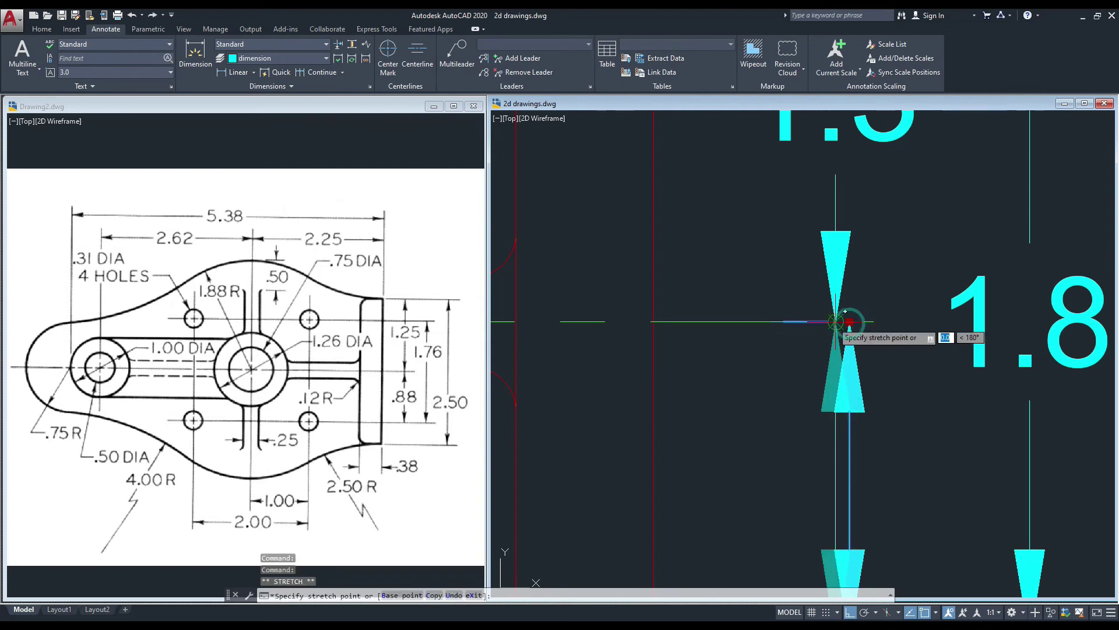
{"action": "scroll", "coordinate": [757, 273], "scroll_direction": "down", "scroll_amount": 4}
{"action": "middle_click_drag", "start_coordinate": [758, 275], "coordinate": [765, 280]}
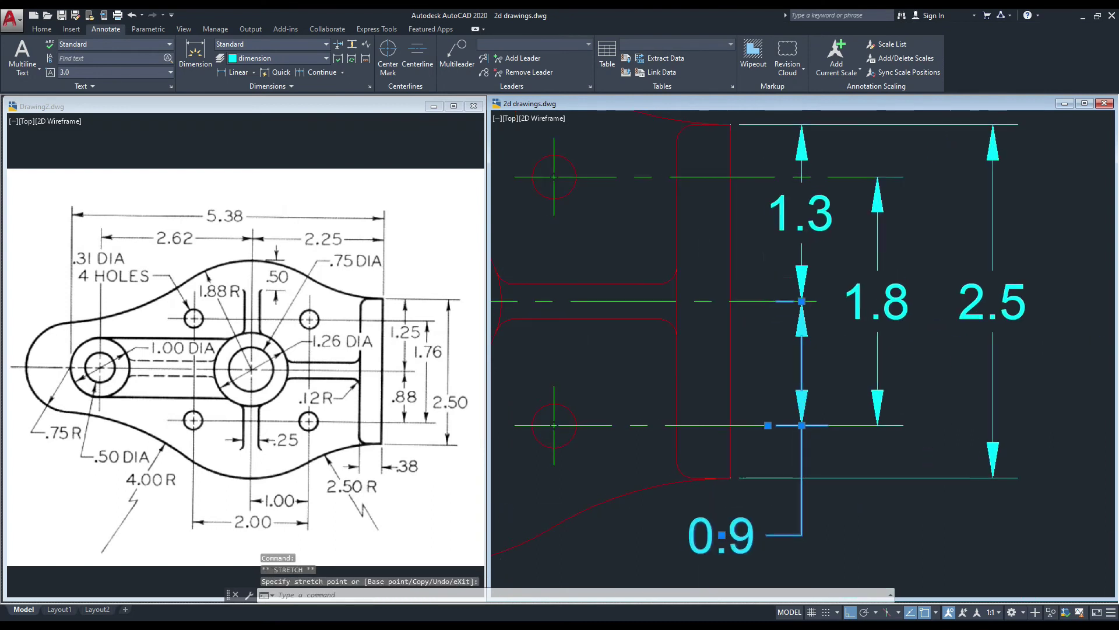
{"action": "scroll", "coordinate": [774, 275], "scroll_direction": "down", "scroll_amount": 2}
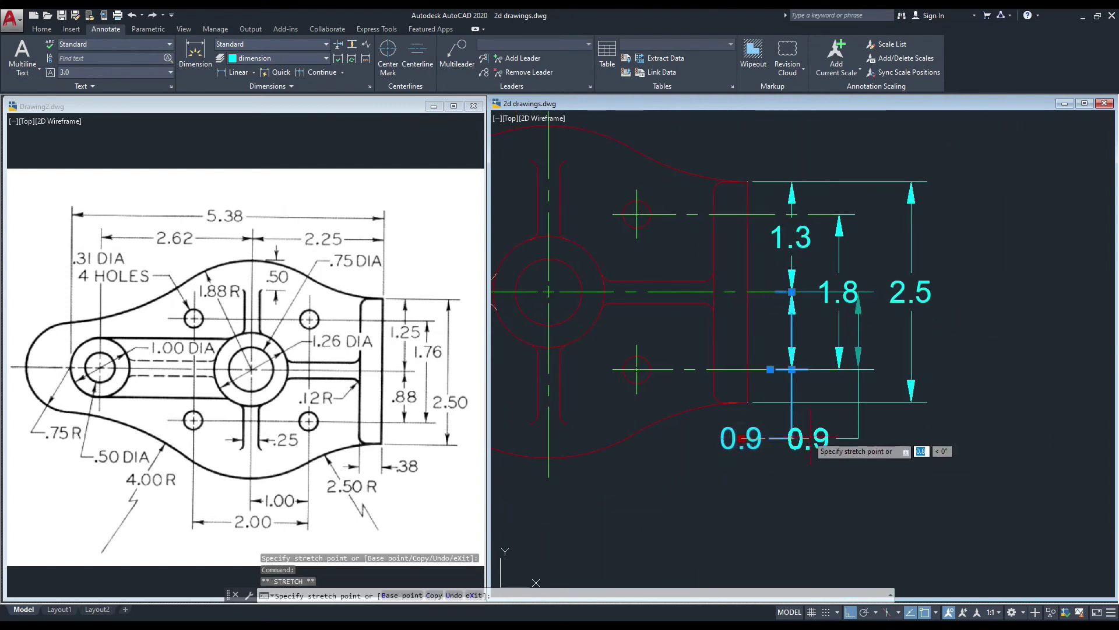
{"action": "key", "text": "Escape"}
{"action": "middle_click_drag", "start_coordinate": [765, 336], "coordinate": [810, 360]}
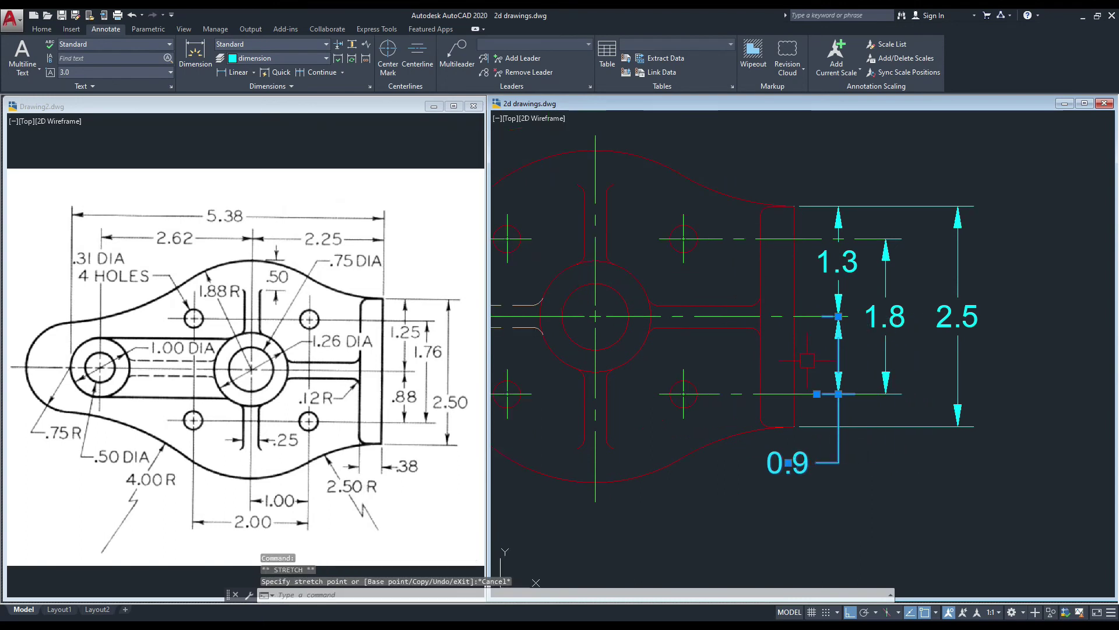
{"action": "key", "text": "Escape"}
- Add a horizontal linear dimension across the end block's width, placed above the block's upper edge
{"action": "mouse_move", "coordinate": [752, 318]}
{"action": "middle_mouse_down"}
{"action": "mouse_move", "coordinate": [770, 341]}
{"action": "mouse_move", "coordinate": [777, 313]}
{"action": "mouse_move", "coordinate": [794, 310]}
{"action": "middle_mouse_up"}
{"action": "scroll", "coordinate": [769, 327], "scroll_direction": "down", "scroll_amount": 2}
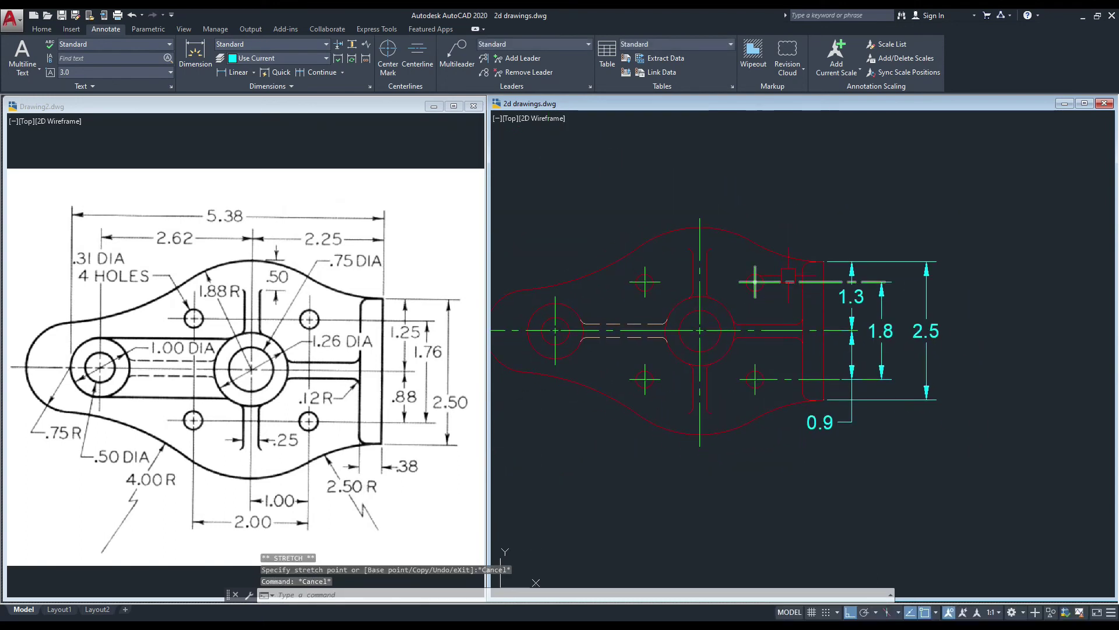
{"action": "left_click", "coordinate": [396, 397]}
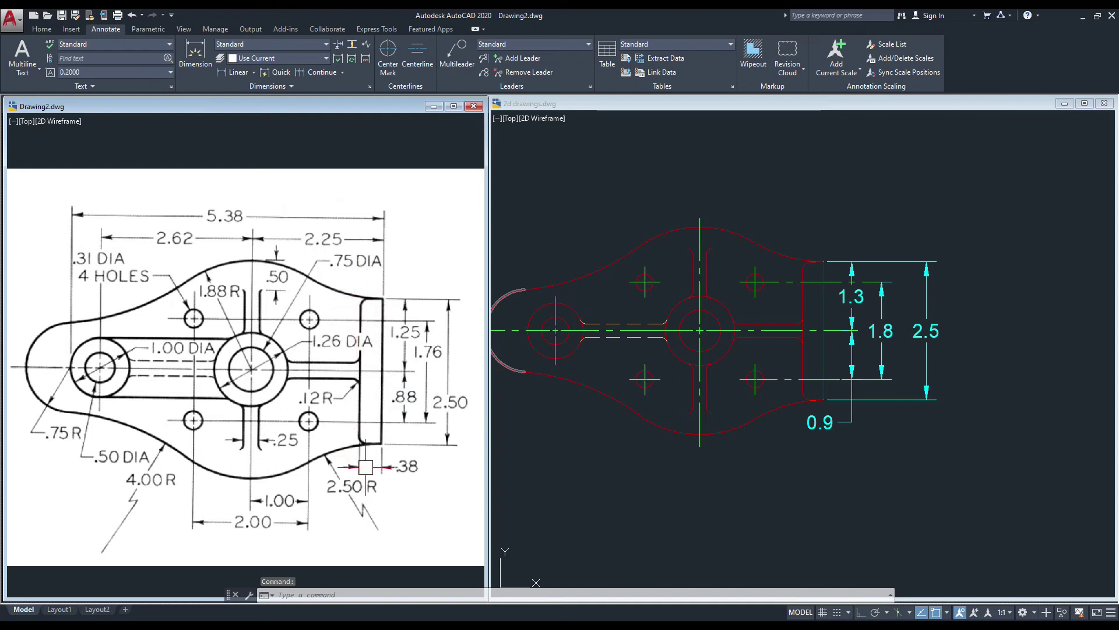
{"action": "left_click", "coordinate": [810, 233]}
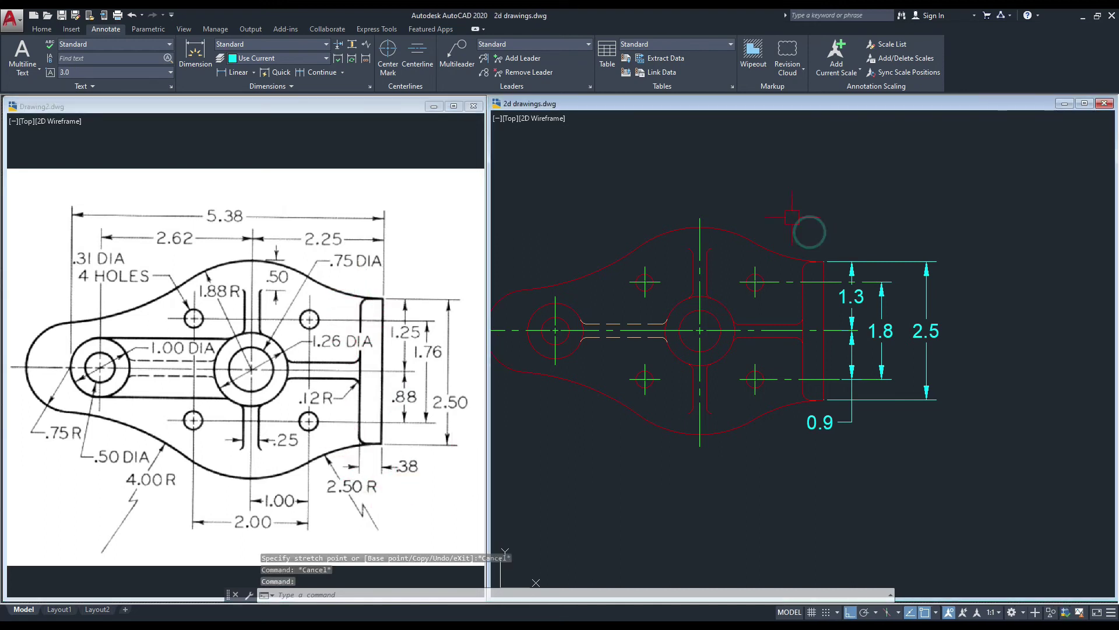
{"action": "left_click", "coordinate": [228, 71]}
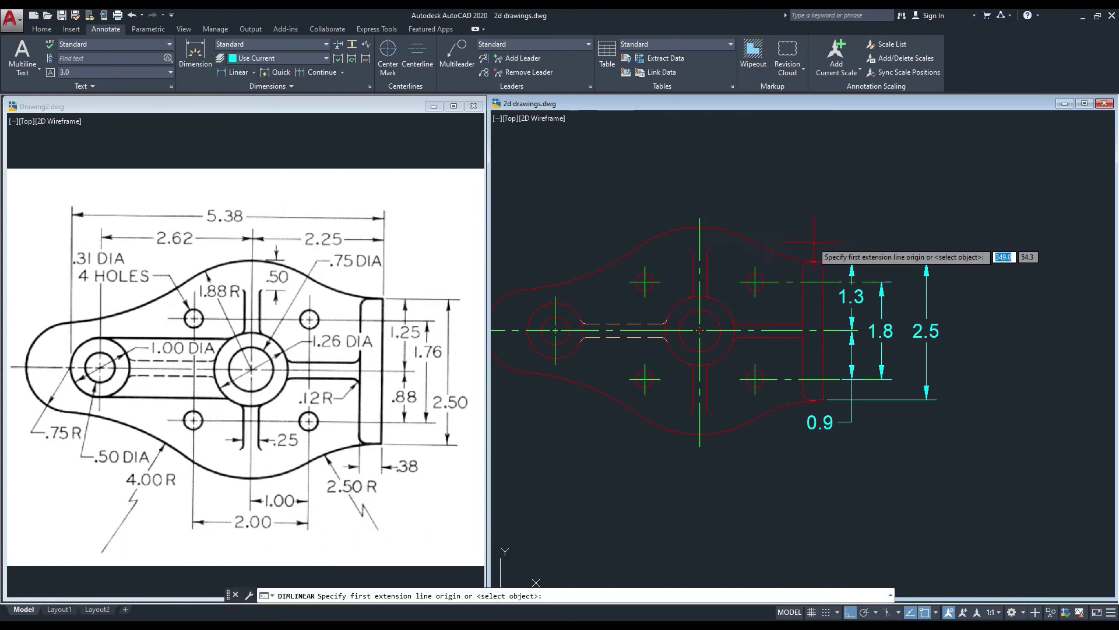
{"action": "scroll", "coordinate": [824, 246], "scroll_direction": "up", "scroll_amount": 3}
{"action": "left_click", "coordinate": [822, 286]}
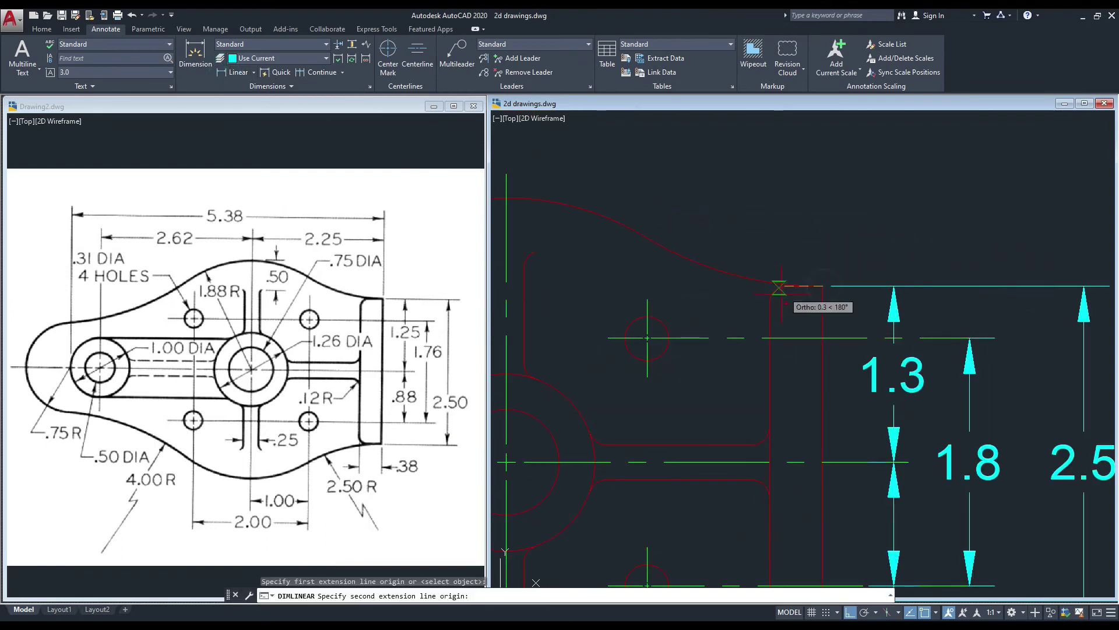
{"action": "left_click", "coordinate": [771, 303]}
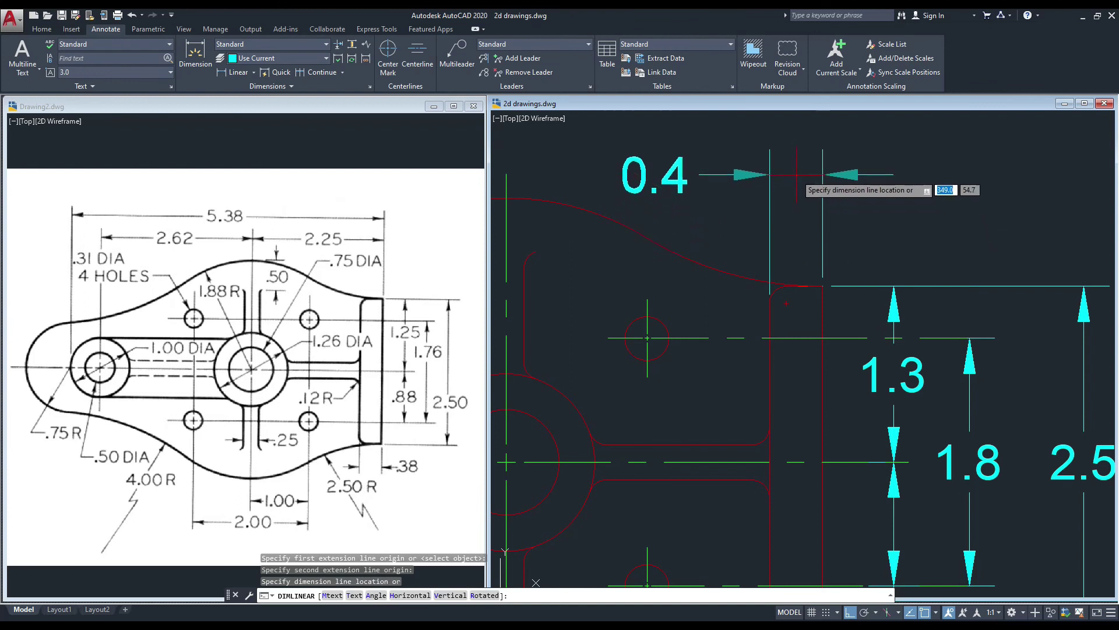
{"action": "left_click", "coordinate": [805, 174]}
- Move the text of the end block's width dimension to the outer side, beyond the block's outer edge
{"action": "left_click", "coordinate": [795, 173]}
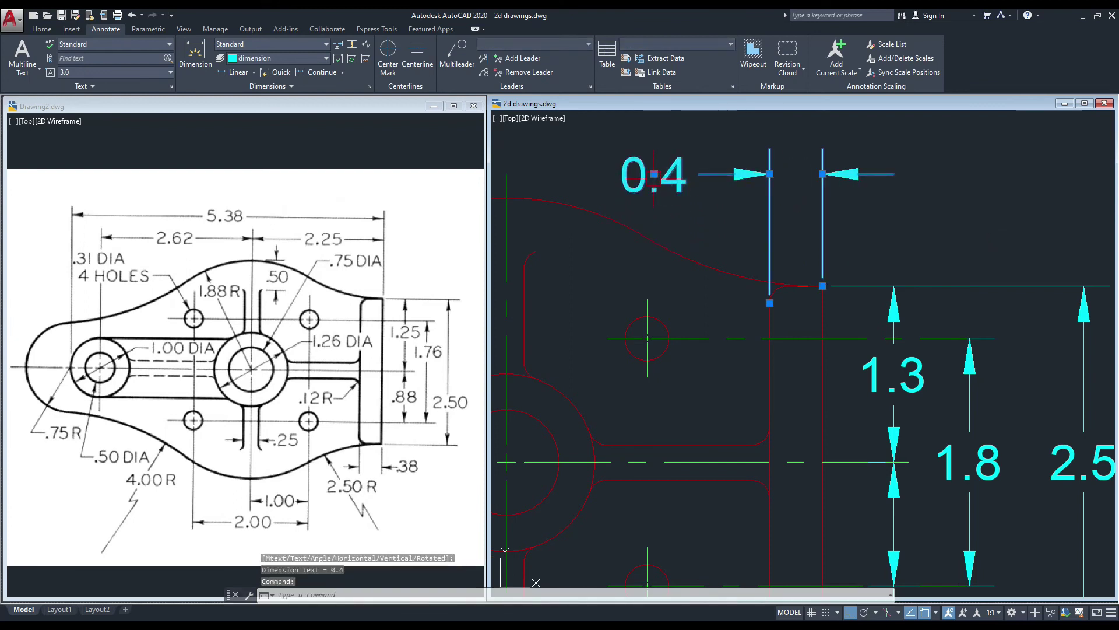
{"action": "left_click", "coordinate": [654, 174]}
{"action": "left_click", "coordinate": [936, 173]}
{"action": "key", "text": "Escape"}
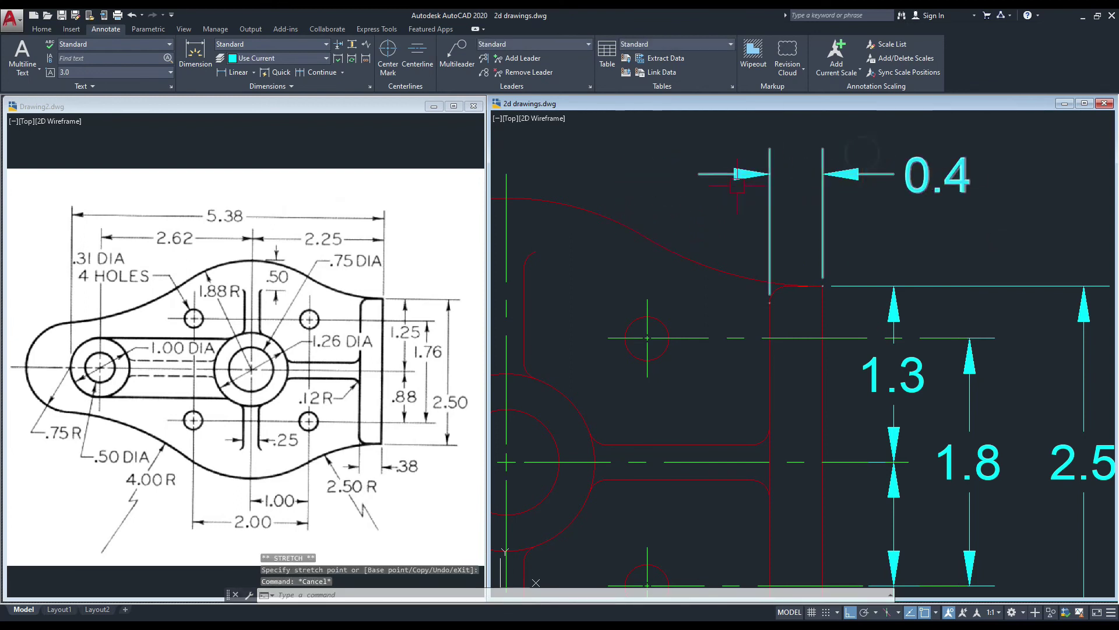
- Add a radius dimension to the lower concave arc next to the end block, placed below the plate outline
{"action": "scroll", "coordinate": [738, 186], "scroll_direction": "down", "scroll_amount": 2}
{"action": "mouse_move", "coordinate": [581, 223]}
{"action": "middle_mouse_down"}
{"action": "mouse_move", "coordinate": [826, 202]}
{"action": "mouse_move", "coordinate": [828, 244]}
{"action": "mouse_move", "coordinate": [804, 194]}
{"action": "mouse_move", "coordinate": [784, 284]}
{"action": "middle_mouse_up"}
{"action": "left_click", "coordinate": [329, 284]}
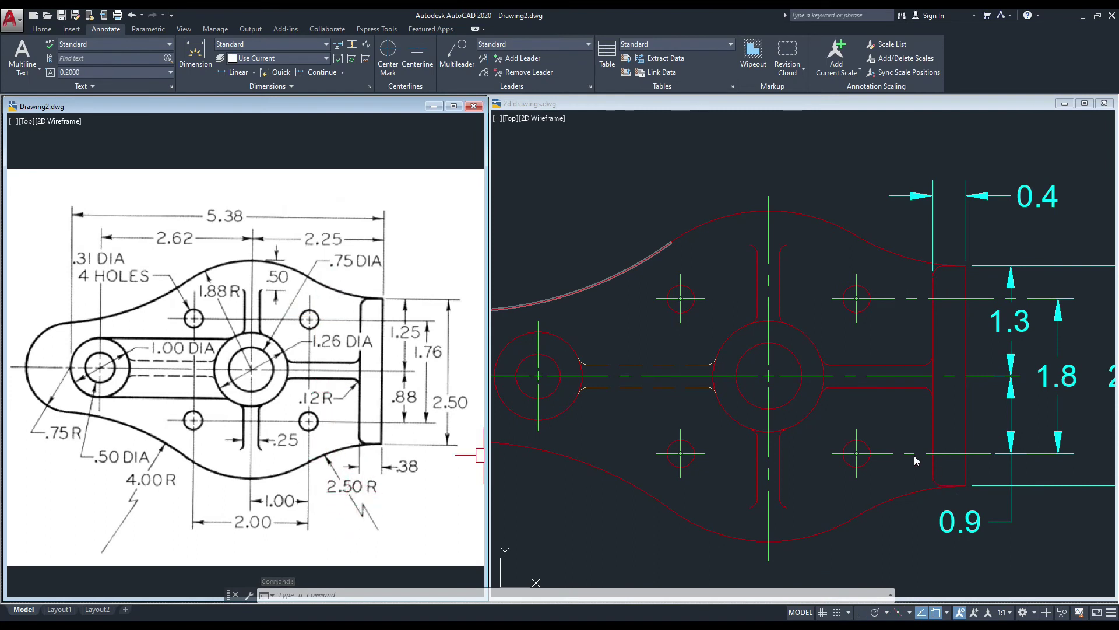
{"action": "left_click", "coordinate": [831, 295]}
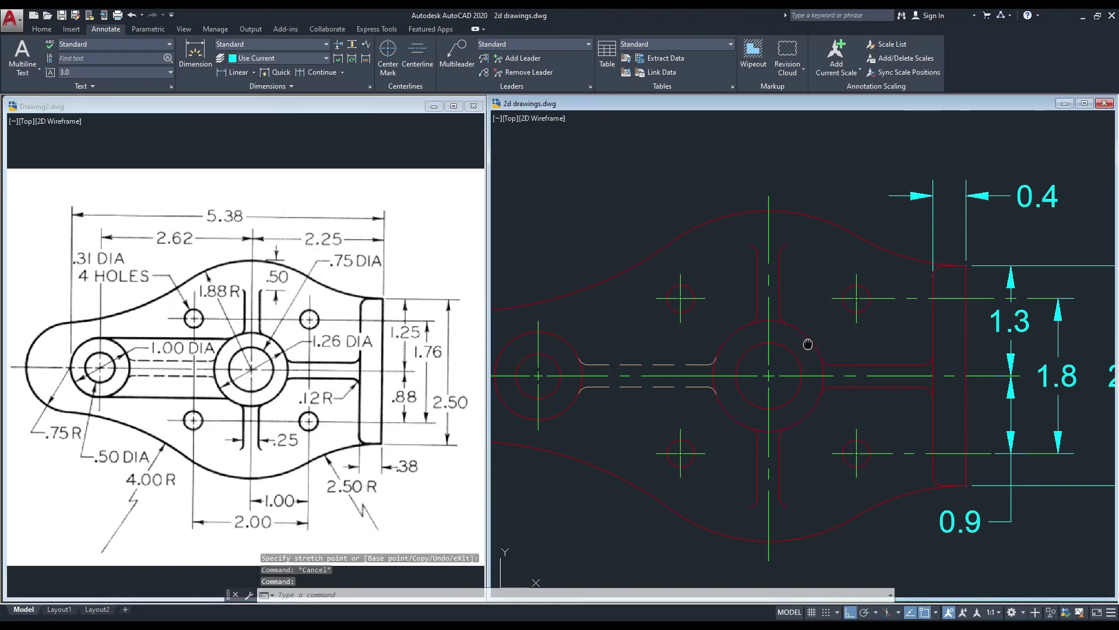
{"action": "middle_click_drag", "start_coordinate": [837, 435], "coordinate": [815, 332]}
{"action": "left_click", "coordinate": [253, 73]}
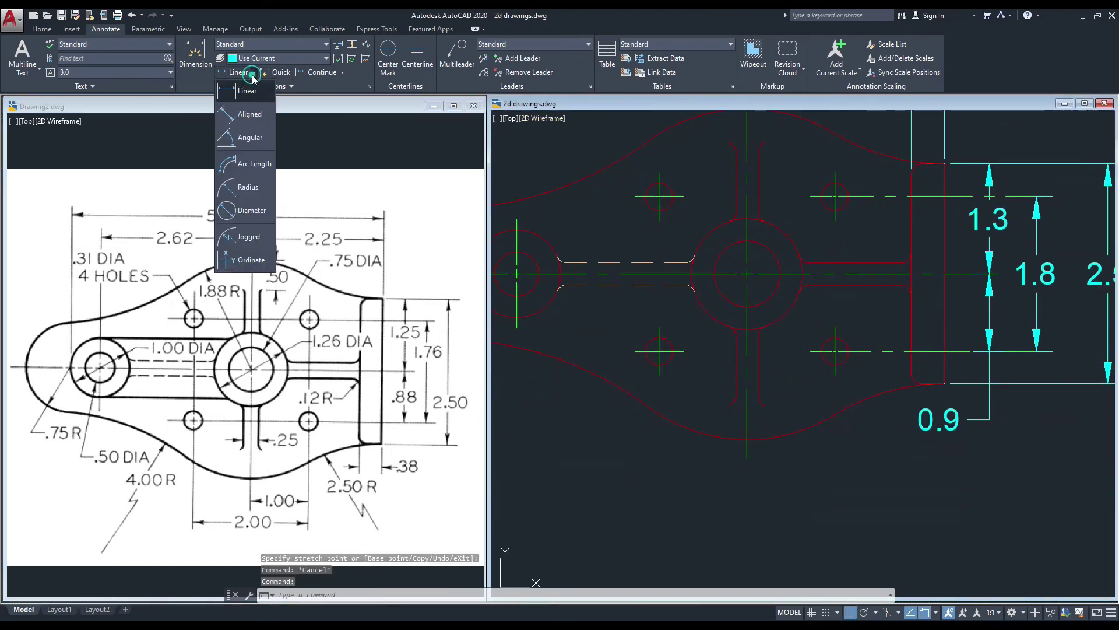
{"action": "left_click", "coordinate": [248, 187]}
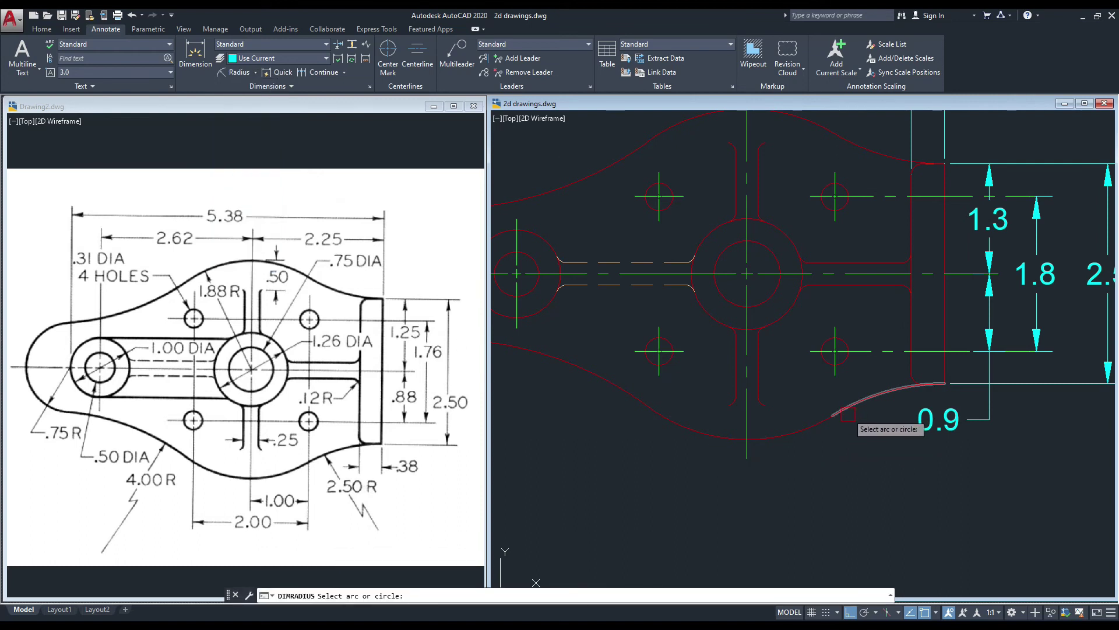
{"action": "left_click", "coordinate": [863, 404]}
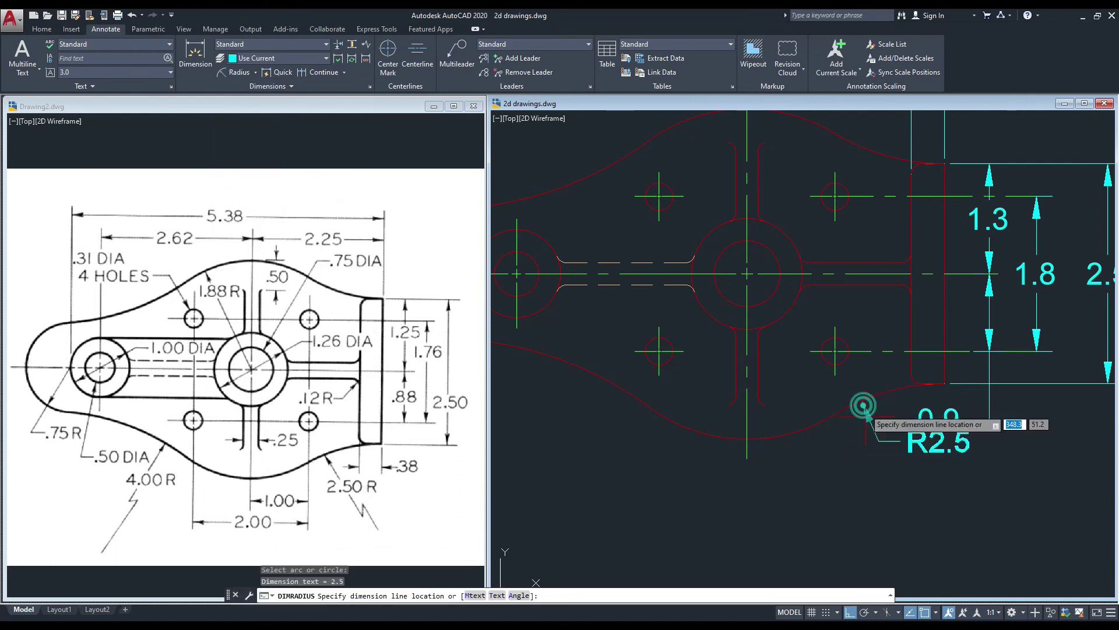
{"action": "left_click", "coordinate": [909, 500]}
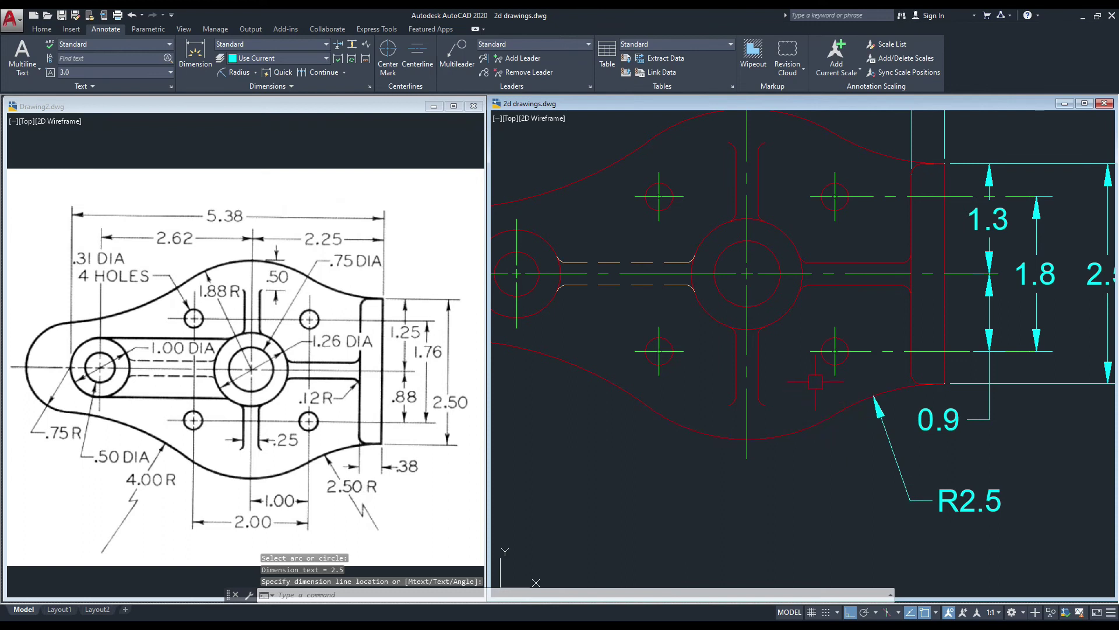
- Add a horizontal linear dimension from the end block's outer edge to the hub's vertical centre line, placed above the block's width dimension
{"action": "scroll", "coordinate": [913, 536], "scroll_direction": "down", "scroll_amount": 2}
{"action": "left_click", "coordinate": [326, 281]}
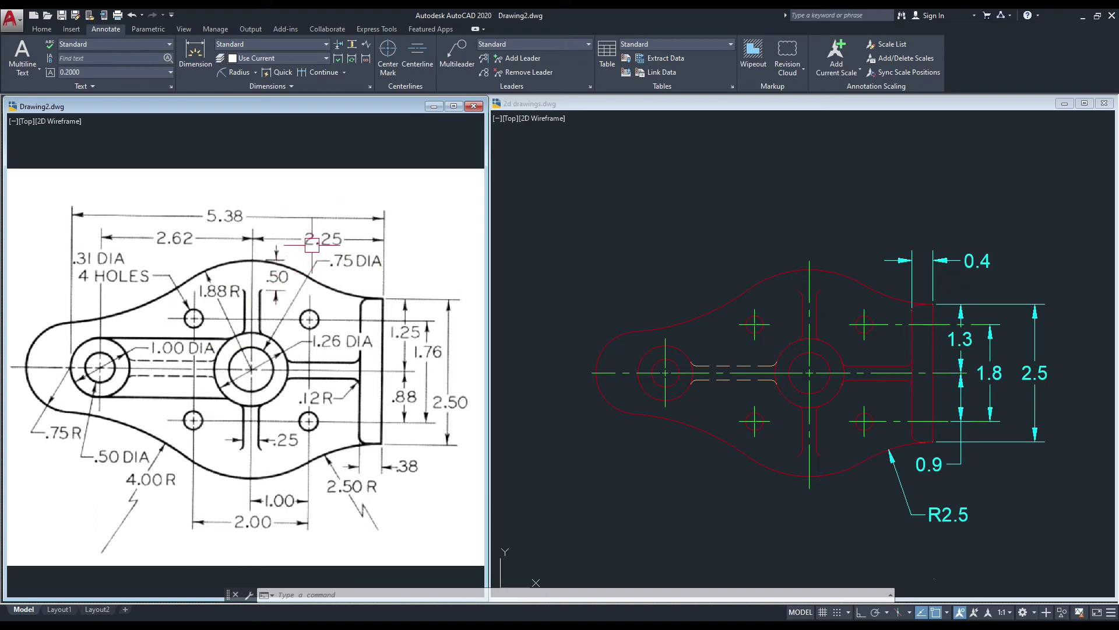
{"action": "left_click", "coordinate": [658, 240]}
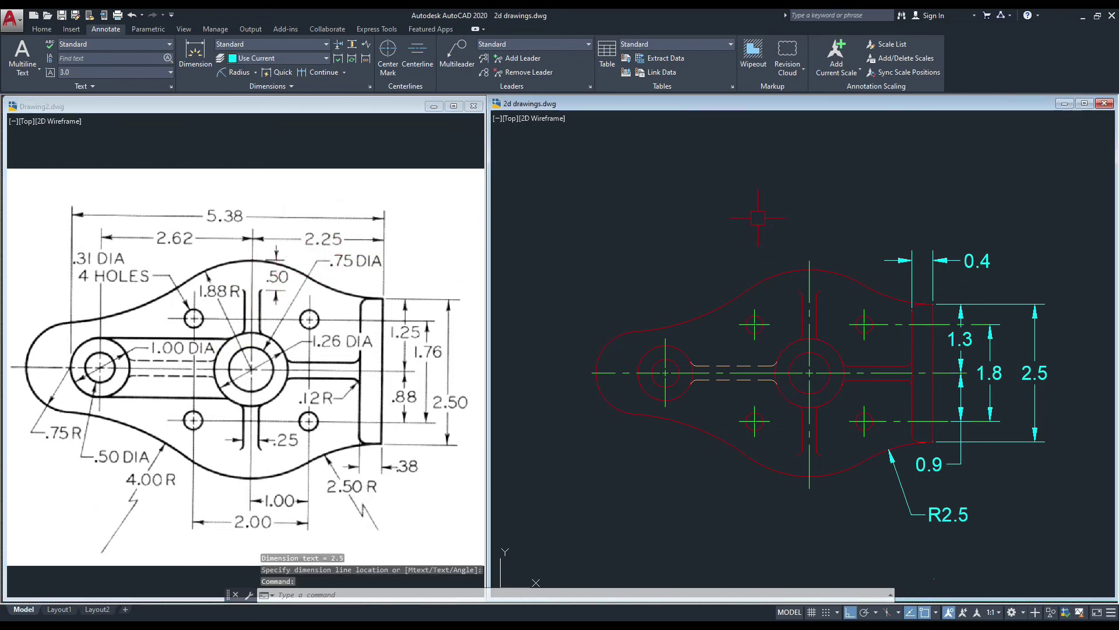
{"action": "middle_click_drag", "start_coordinate": [754, 218], "coordinate": [747, 227]}
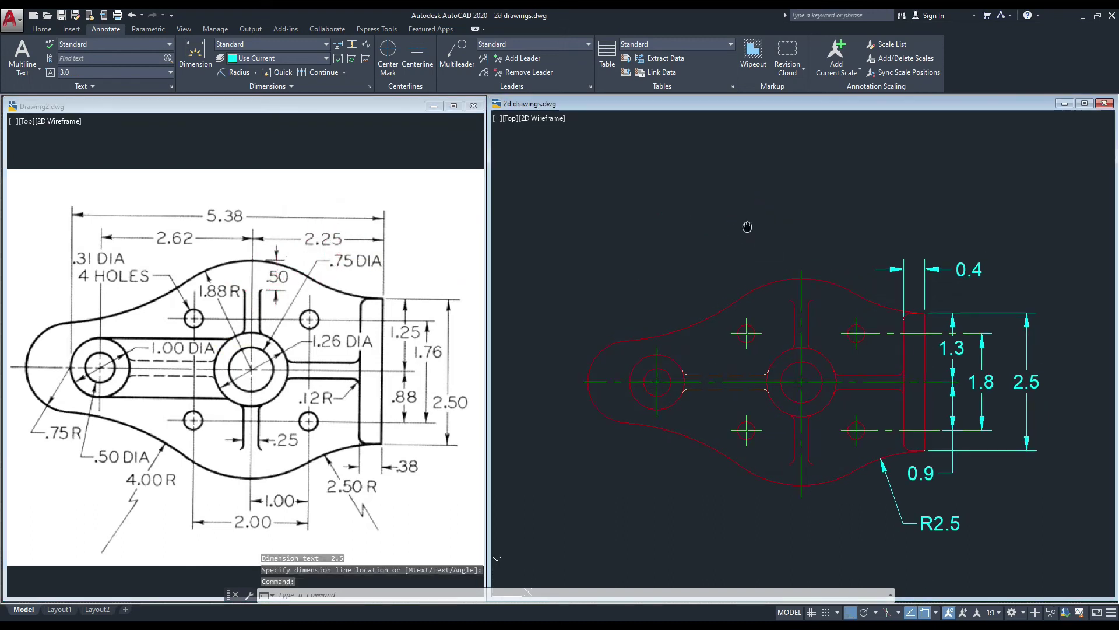
{"action": "left_click", "coordinate": [258, 72]}
{"action": "left_click", "coordinate": [240, 91]}
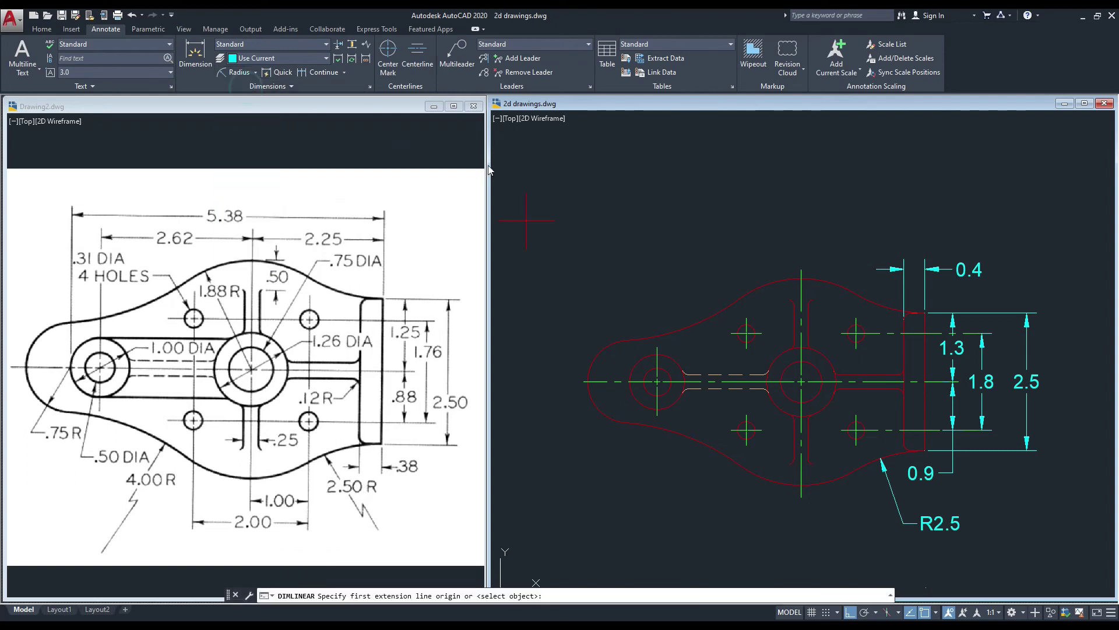
{"action": "scroll", "coordinate": [909, 326], "scroll_direction": "up", "scroll_amount": 4}
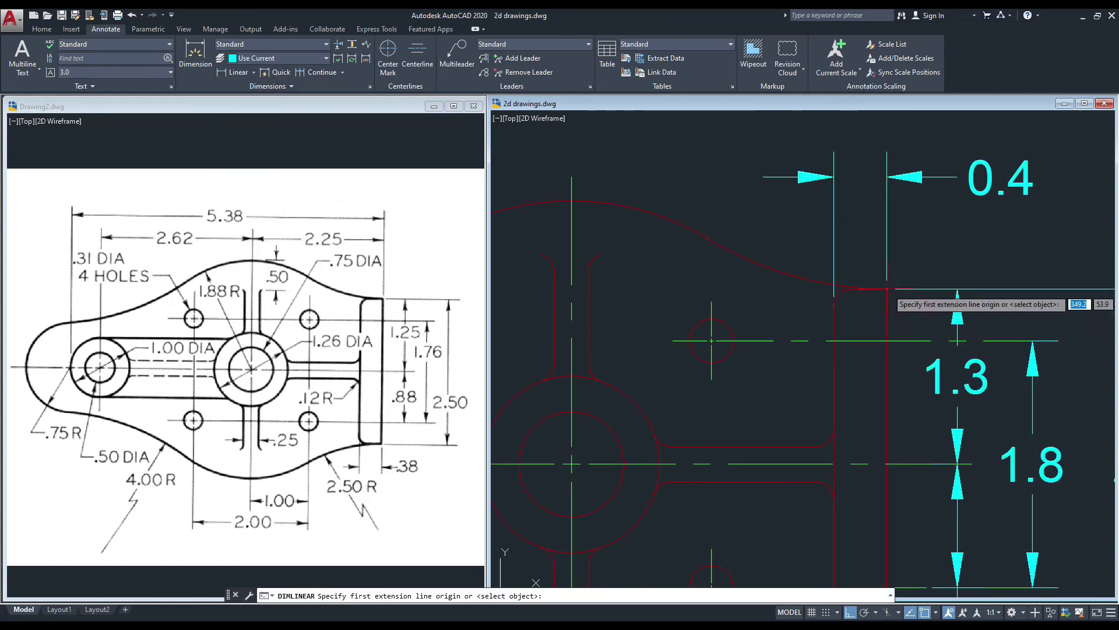
{"action": "left_click", "coordinate": [887, 152]}
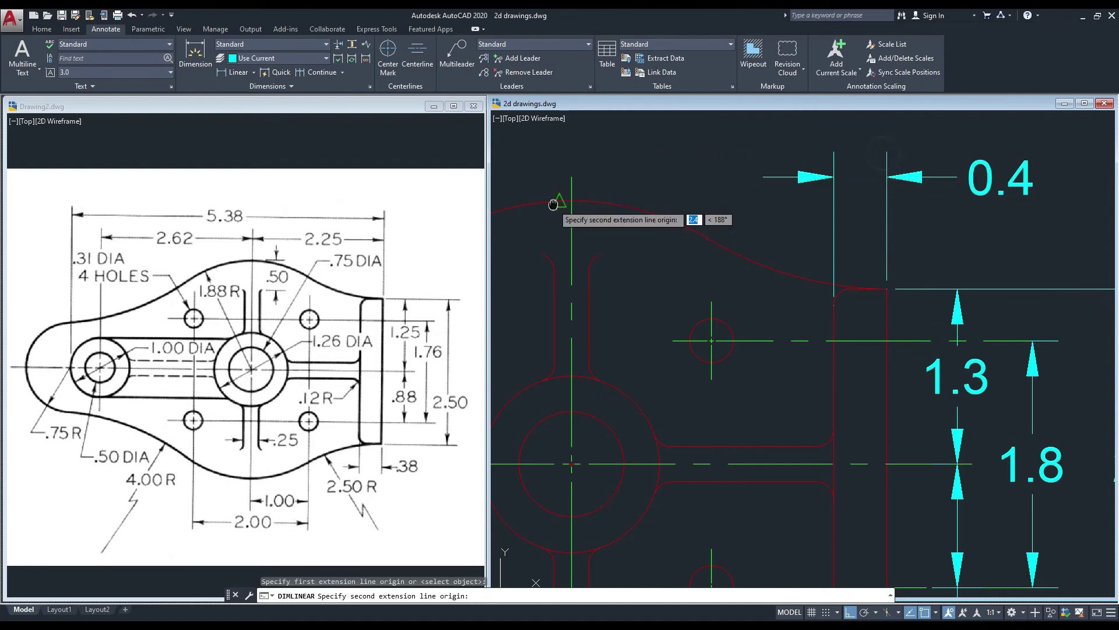
{"action": "scroll", "coordinate": [594, 258], "scroll_direction": "up", "scroll_amount": 2}
{"action": "left_click", "coordinate": [625, 256]}
{"action": "scroll", "coordinate": [728, 205], "scroll_direction": "down", "scroll_amount": 2}
{"action": "middle_click_drag", "start_coordinate": [728, 205], "coordinate": [722, 267]}
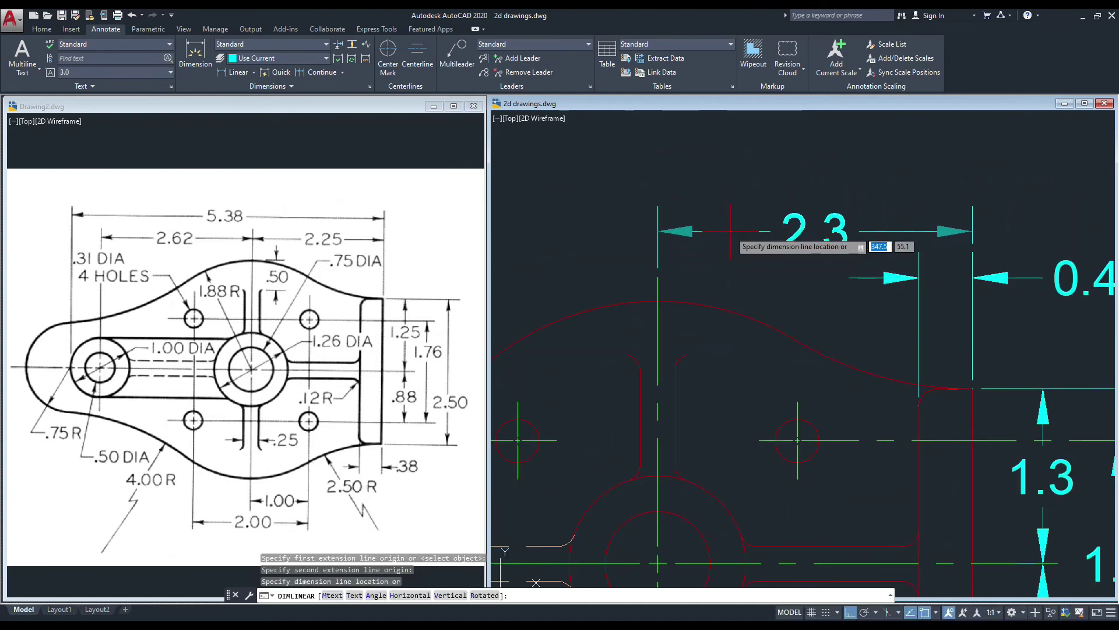
{"action": "left_click", "coordinate": [733, 199]}
- Extend the upper end of the small boss's vertical centre line straight up beyond the plate outline
{"action": "scroll", "coordinate": [759, 266], "scroll_direction": "down", "scroll_amount": 2}
{"action": "middle_click_drag", "start_coordinate": [618, 265], "coordinate": [882, 266]}
{"action": "scroll", "coordinate": [788, 318], "scroll_direction": "down", "scroll_amount": 2}
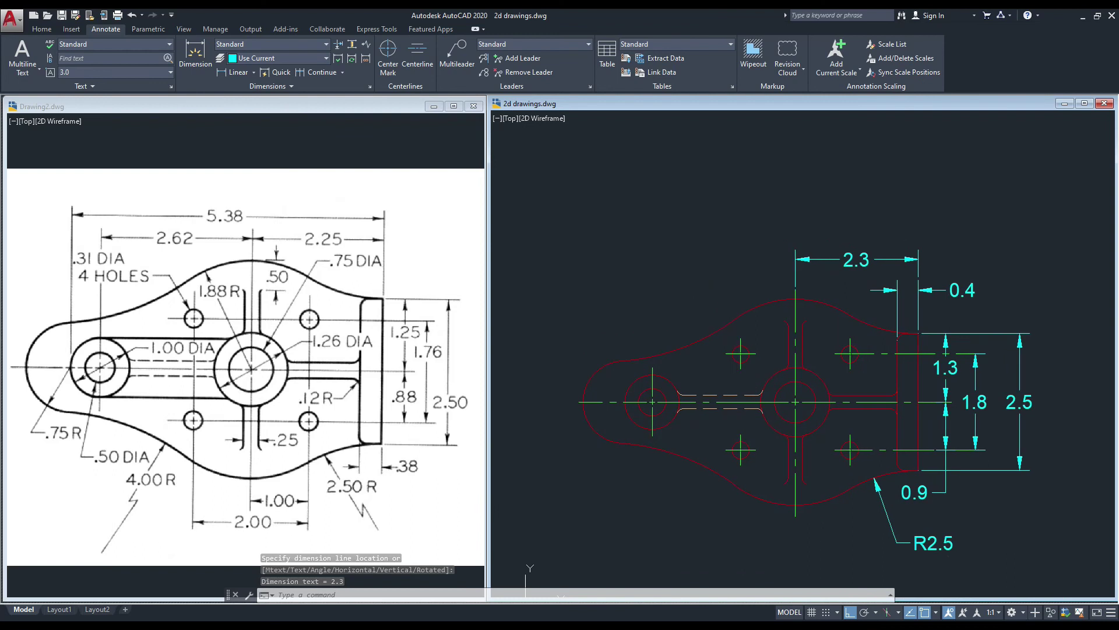
{"action": "left_click", "coordinate": [397, 284]}
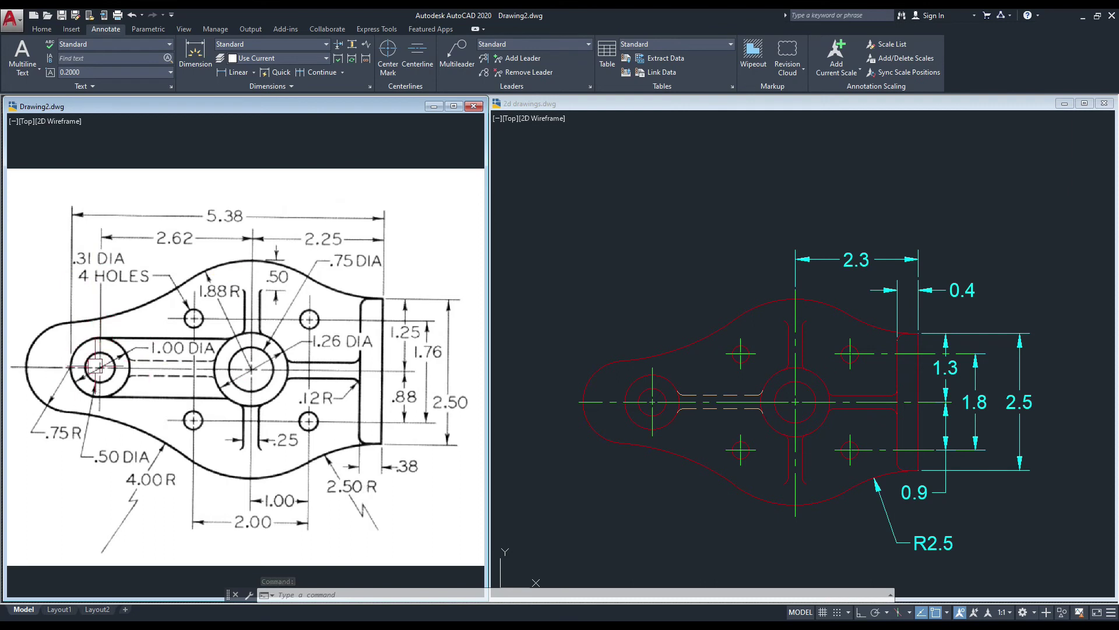
{"action": "left_click", "coordinate": [705, 274]}
{"action": "scroll", "coordinate": [653, 382], "scroll_direction": "up", "scroll_amount": 6}
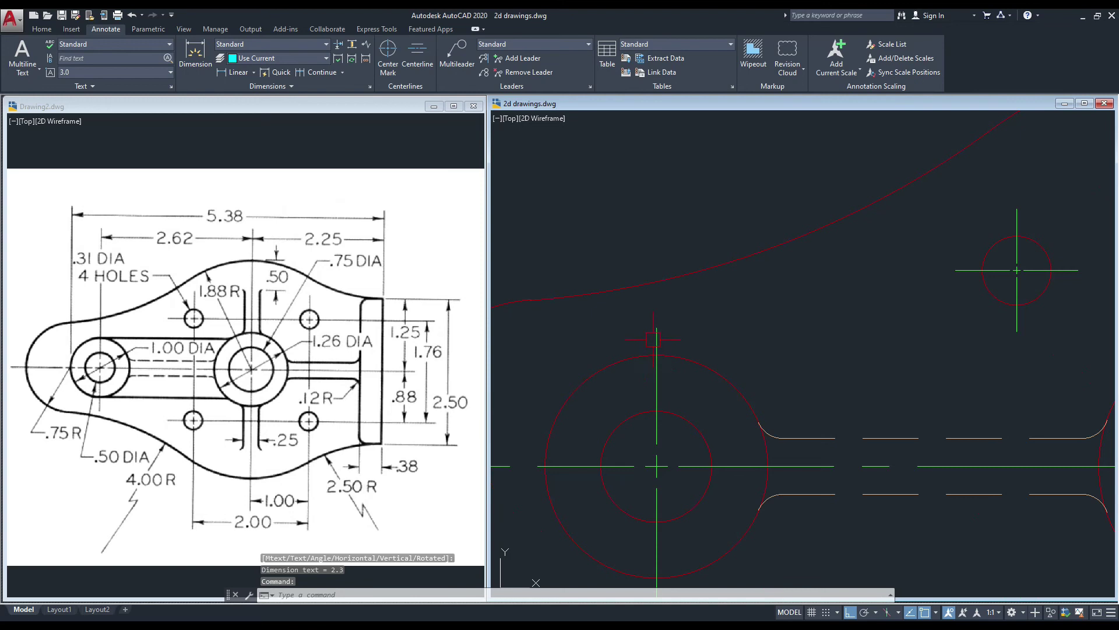
{"action": "left_click", "coordinate": [653, 338]}
{"action": "scroll", "coordinate": [670, 324], "scroll_direction": "down", "scroll_amount": 2}
{"action": "left_click", "coordinate": [663, 325]}
{"action": "scroll", "coordinate": [662, 325], "scroll_direction": "down", "scroll_amount": 5}
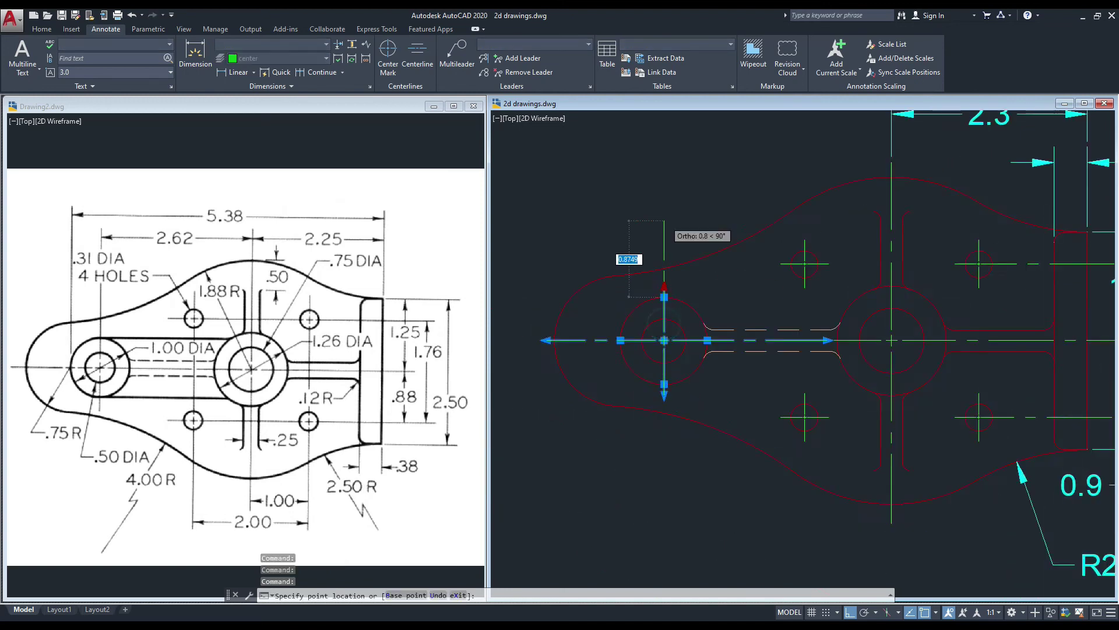
{"action": "left_click", "coordinate": [652, 245]}
{"action": "middle_click_drag", "start_coordinate": [692, 220], "coordinate": [699, 237]}
{"action": "key", "text": "Escape"}
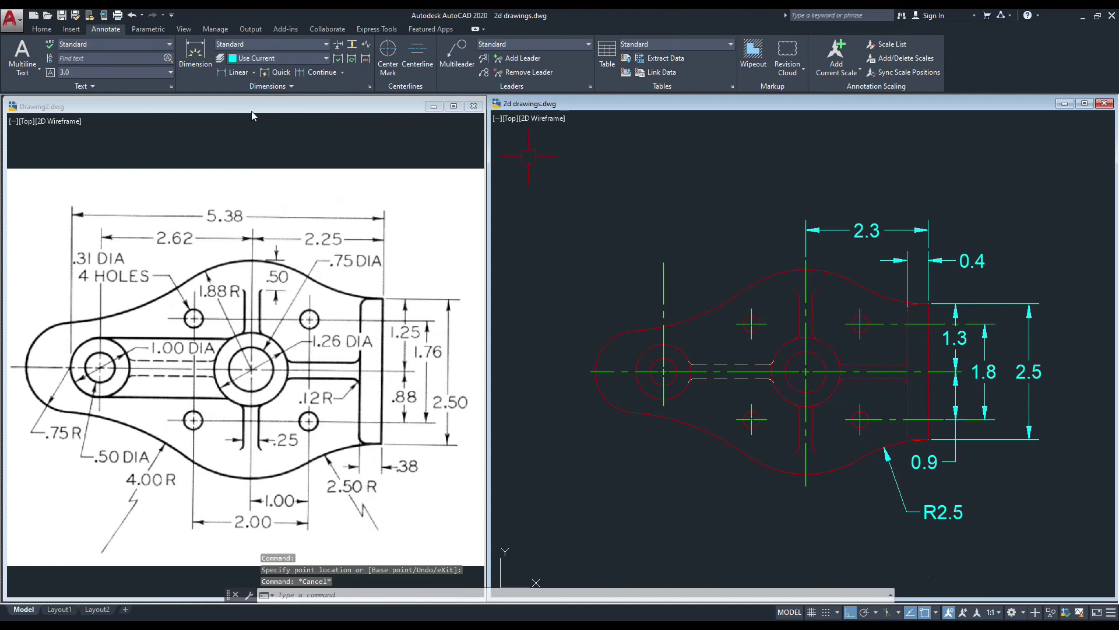
- Add a linear dimension from the hub's vertical centre line to the small boss's centre line, aligned with the neighbouring hub-to-end-block dimension
{"action": "left_click", "coordinate": [239, 72]}
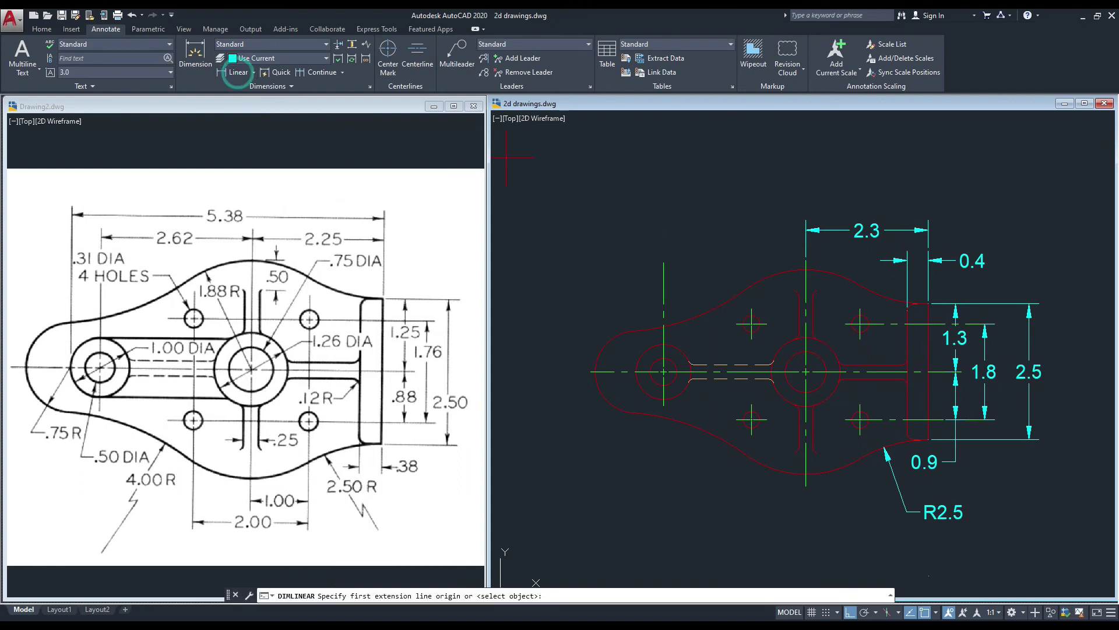
{"action": "left_click", "coordinate": [805, 260]}
{"action": "left_click", "coordinate": [664, 263]}
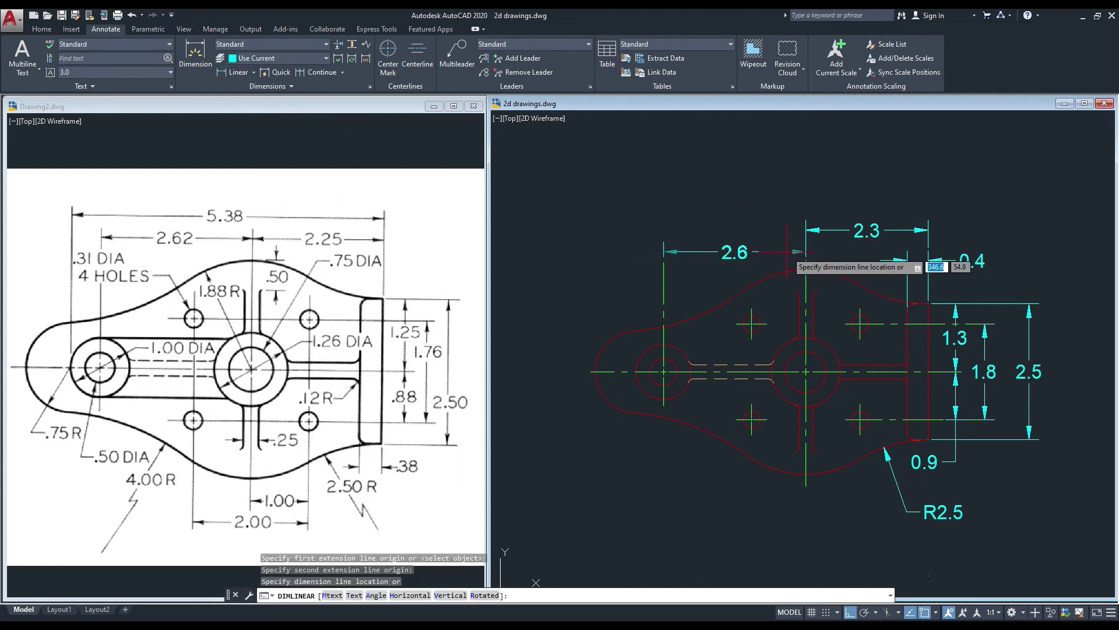
{"action": "scroll", "coordinate": [808, 232], "scroll_direction": "up", "scroll_amount": 8}
{"action": "scroll", "coordinate": [816, 199], "scroll_direction": "down", "scroll_amount": 3}
{"action": "left_click", "coordinate": [828, 188]}
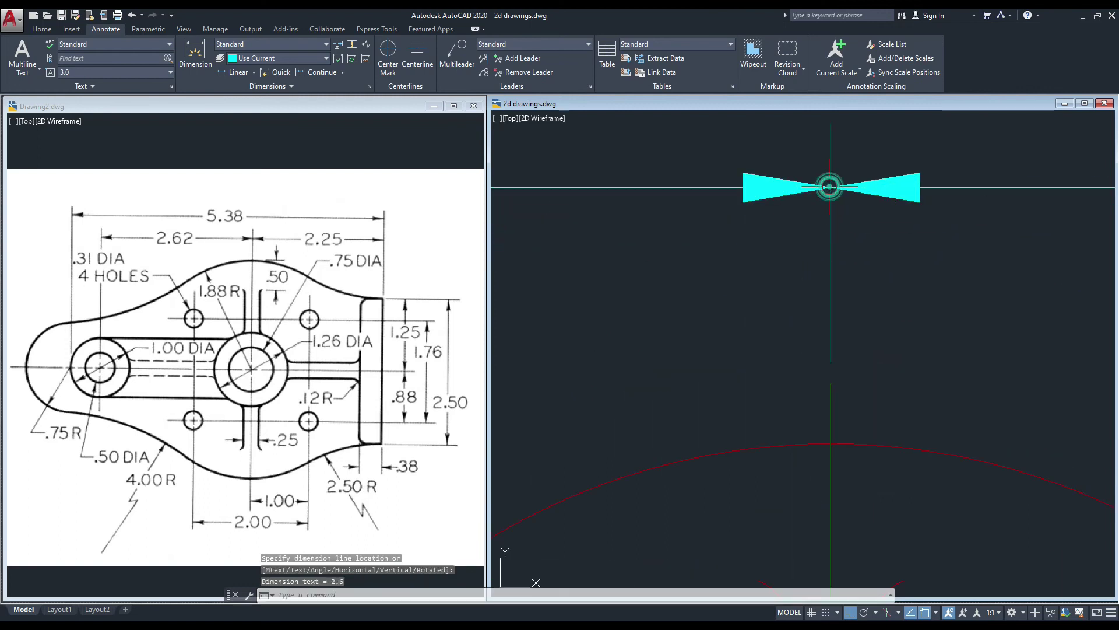
{"action": "scroll", "coordinate": [758, 193], "scroll_direction": "down", "scroll_amount": 6}
{"action": "middle_click_drag", "start_coordinate": [708, 193], "coordinate": [729, 286]}
{"action": "key", "text": "Escape"}
- Add the overall linear dimension from the end block's outer edge to the small boss's far outer edge, above the existing horizontal dimensions
{"action": "left_click", "coordinate": [341, 307]}
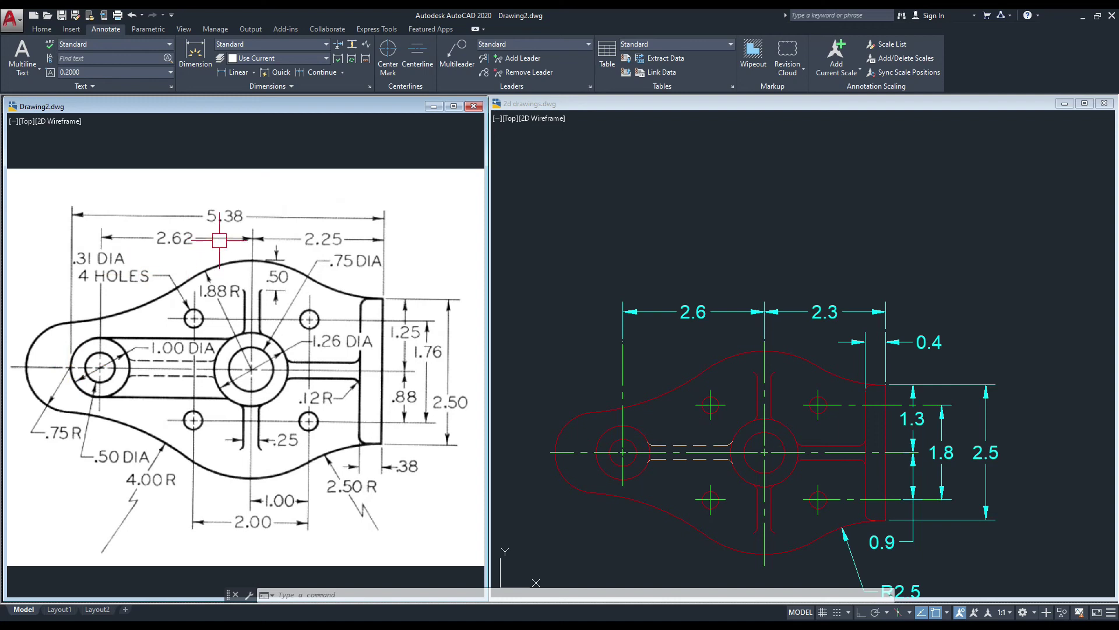
{"action": "left_click", "coordinate": [659, 242]}
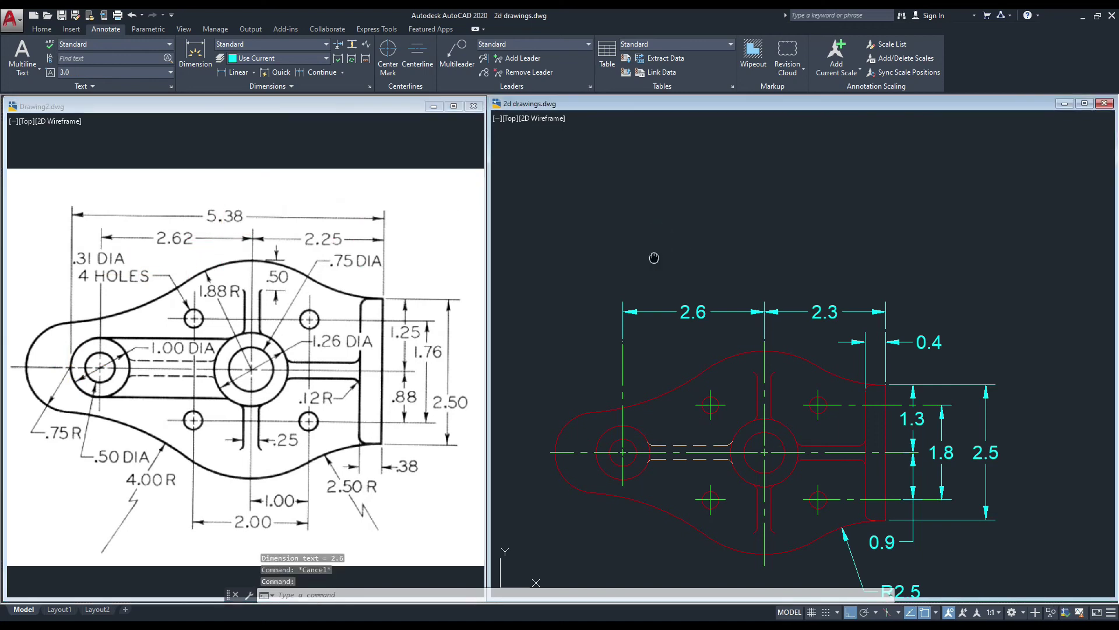
{"action": "middle_click_drag", "start_coordinate": [731, 310], "coordinate": [708, 284]}
{"action": "middle_click_drag", "start_coordinate": [845, 289], "coordinate": [862, 310]}
{"action": "left_click", "coordinate": [237, 74]}
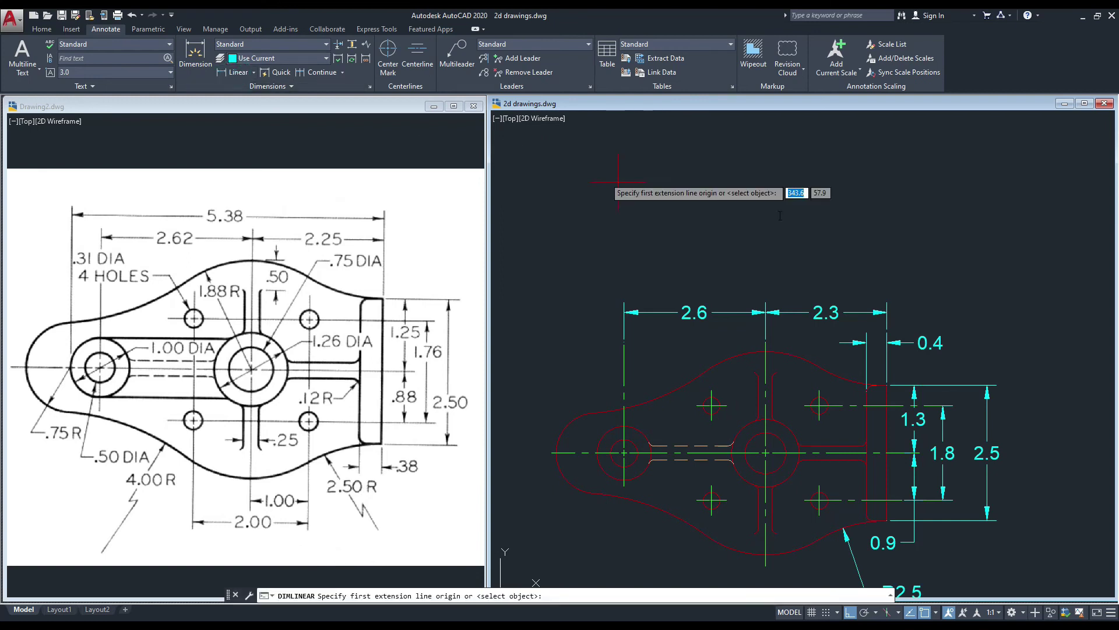
{"action": "scroll", "coordinate": [888, 293], "scroll_direction": "up", "scroll_amount": 4}
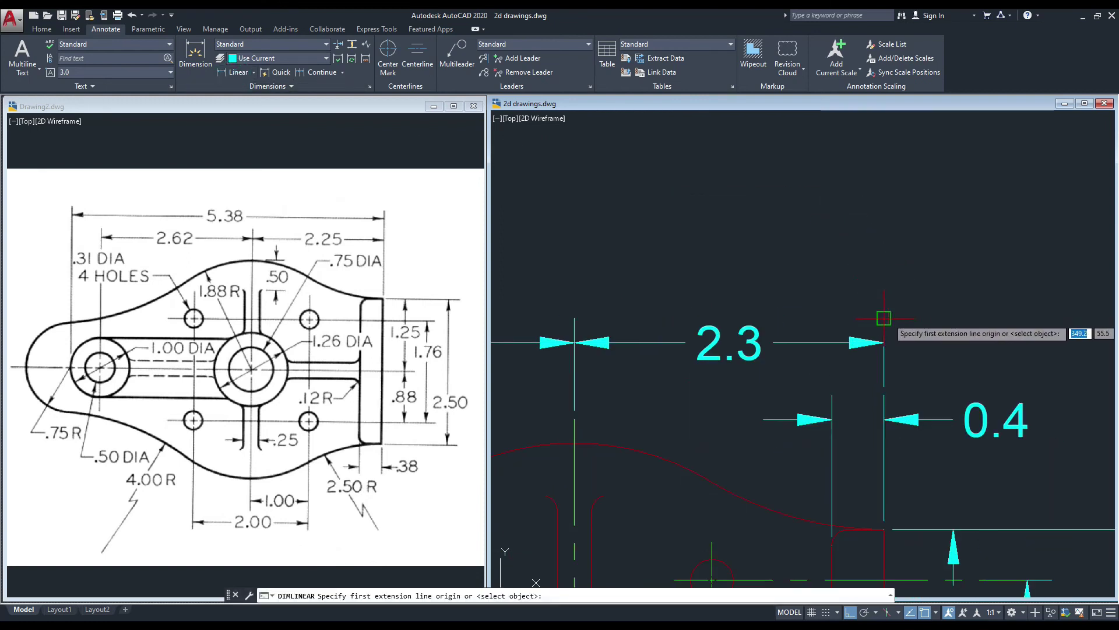
{"action": "left_click", "coordinate": [884, 386]}
{"action": "scroll", "coordinate": [933, 332], "scroll_direction": "down", "scroll_amount": 4}
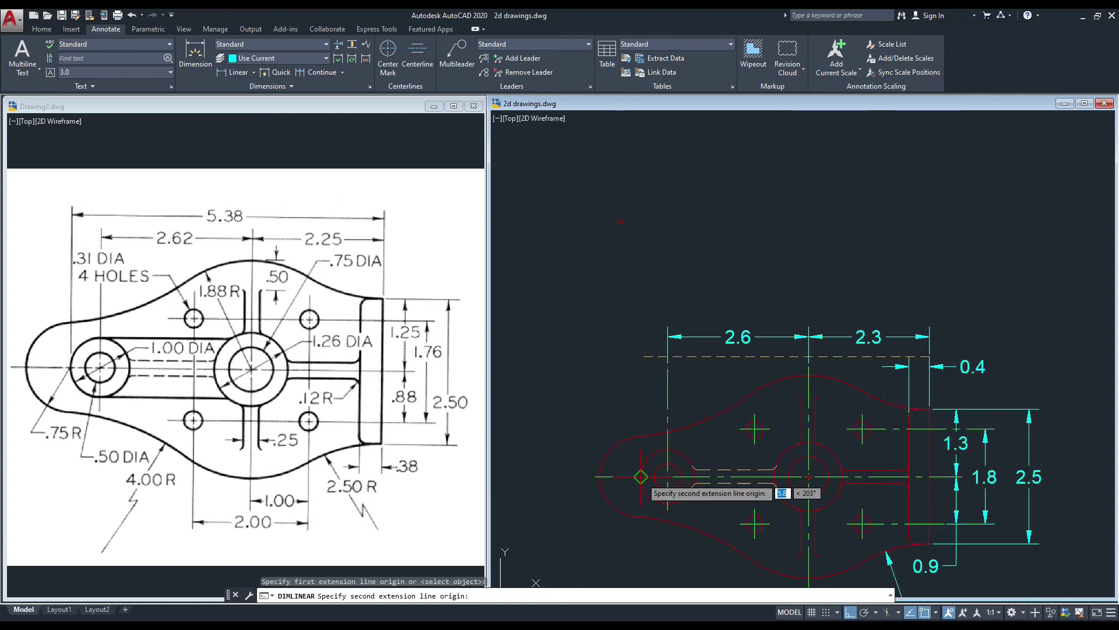
{"action": "left_click", "coordinate": [642, 473]}
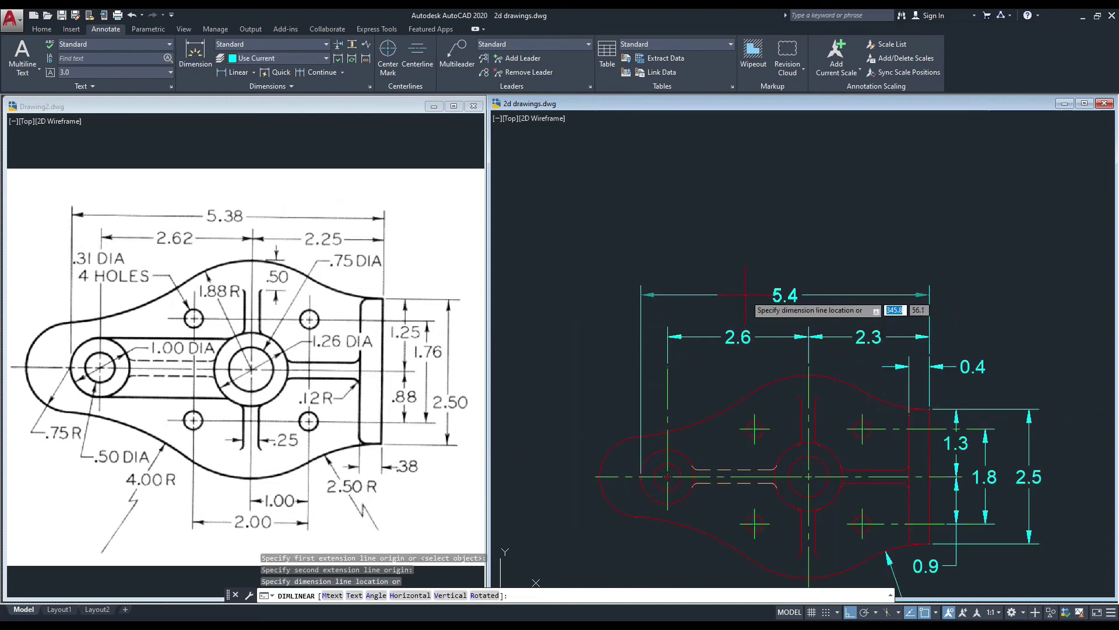
{"action": "mouse_move", "coordinate": [857, 327]}
{"action": "middle_mouse_down"}
{"action": "mouse_move", "coordinate": [830, 304]}
{"action": "mouse_move", "coordinate": [808, 321]}
{"action": "middle_mouse_up"}
{"action": "left_click", "coordinate": [784, 274]}
{"action": "scroll", "coordinate": [896, 342], "scroll_direction": "up", "scroll_amount": 4}
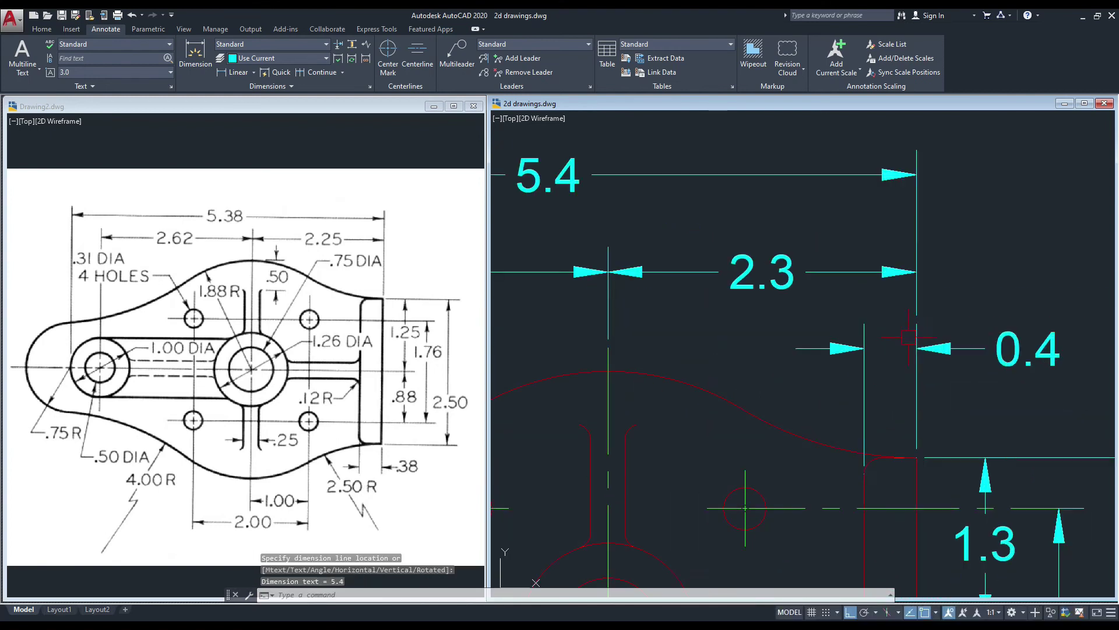
{"action": "left_click", "coordinate": [916, 348]}
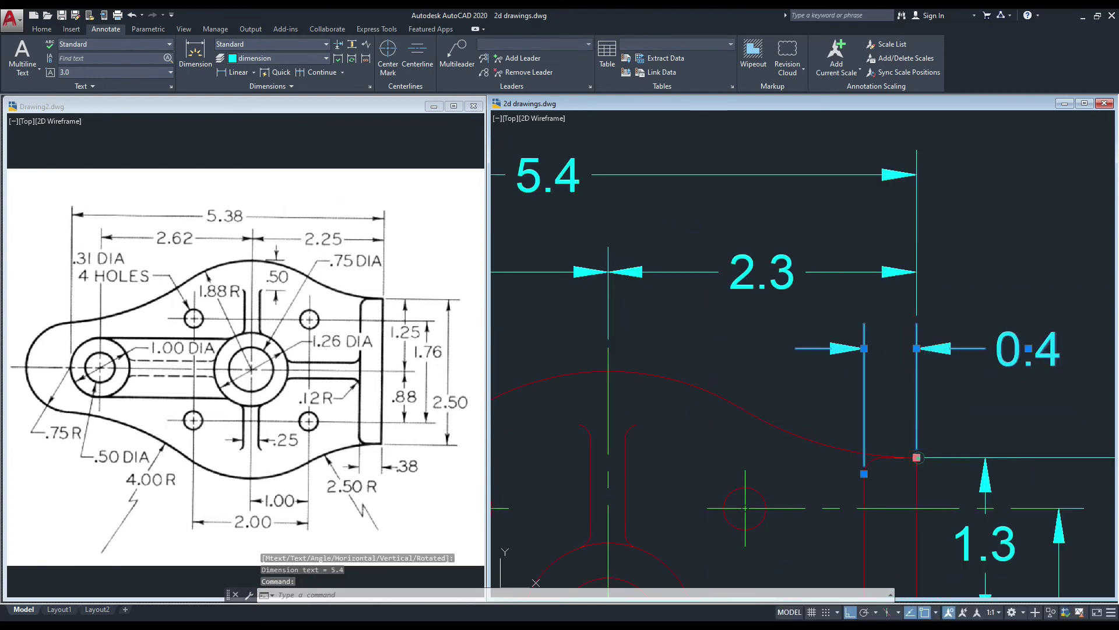
{"action": "left_click", "coordinate": [916, 457]}
{"action": "scroll", "coordinate": [917, 457], "scroll_direction": "down", "scroll_amount": 6}
{"action": "key", "text": "Escape"}
{"action": "key", "text": "Escape"}
{"action": "middle_click_drag", "start_coordinate": [754, 360], "coordinate": [791, 311]}
- Add a radius dimension to the lower concave arc next to the small boss end, placed below the plate outline
{"action": "left_click", "coordinate": [297, 312]}
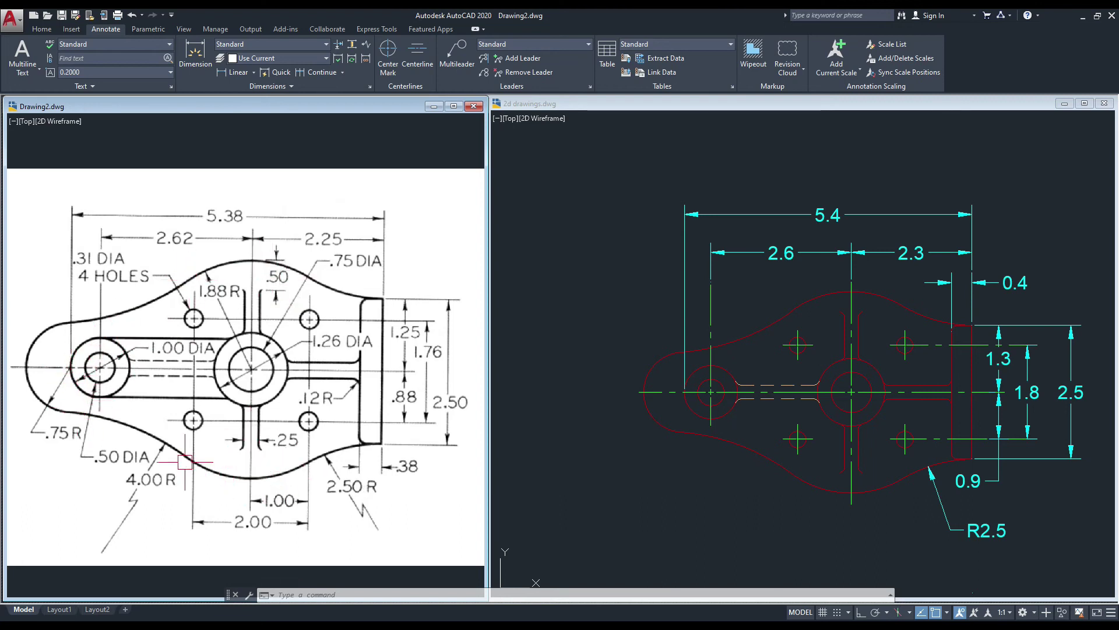
{"action": "left_click", "coordinate": [561, 460]}
{"action": "middle_click_drag", "start_coordinate": [573, 407], "coordinate": [597, 371]}
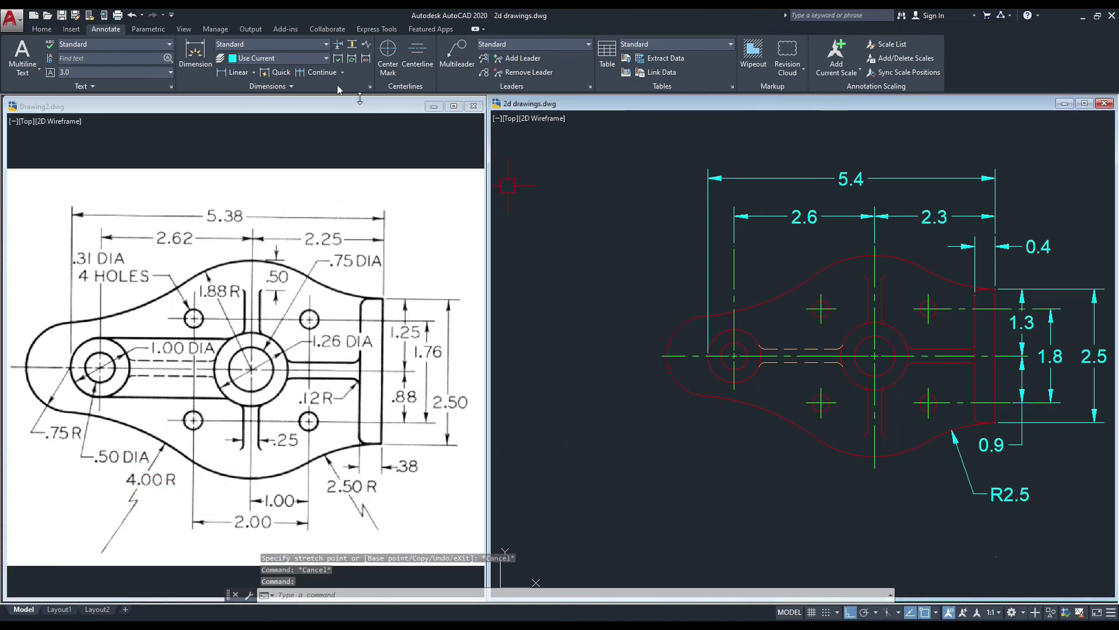
{"action": "left_click", "coordinate": [259, 74]}
{"action": "left_click", "coordinate": [245, 187]}
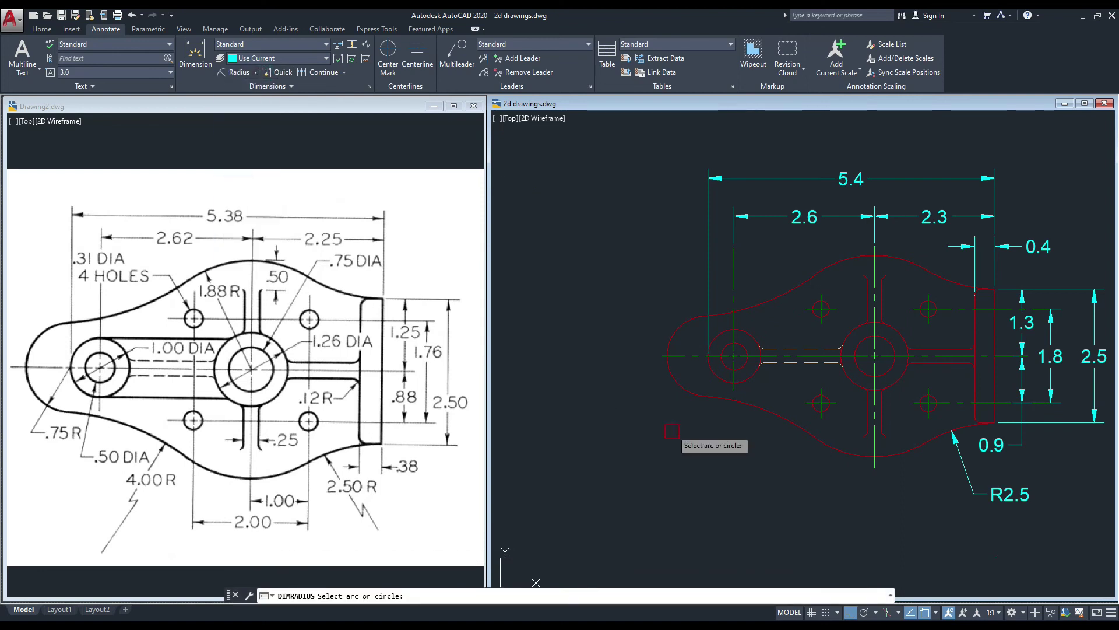
{"action": "left_click", "coordinate": [726, 404]}
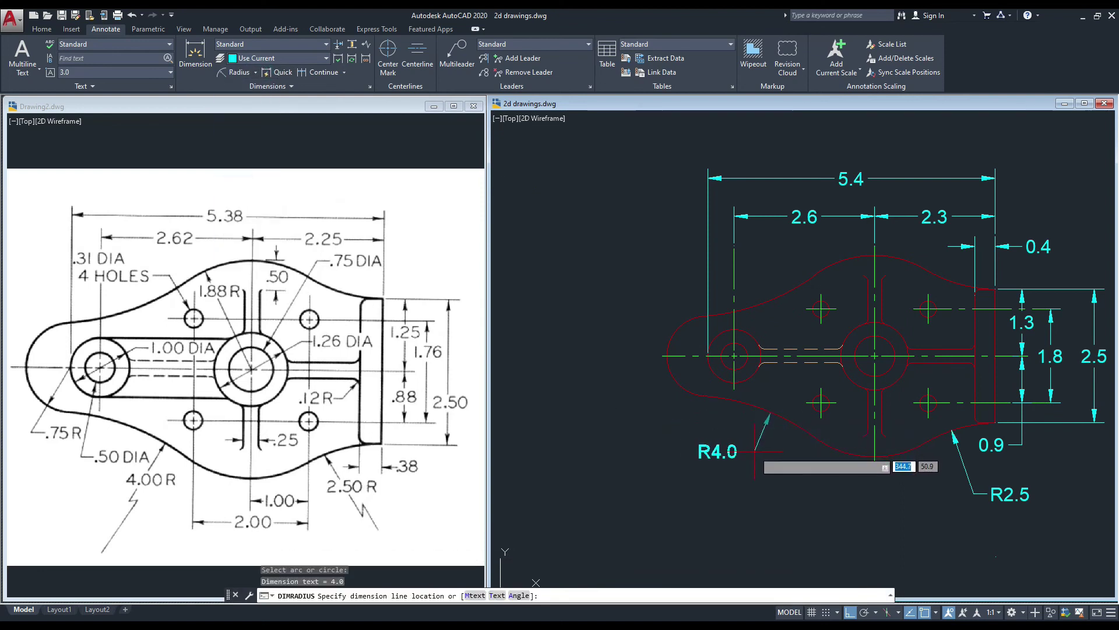
{"action": "left_click", "coordinate": [754, 452]}
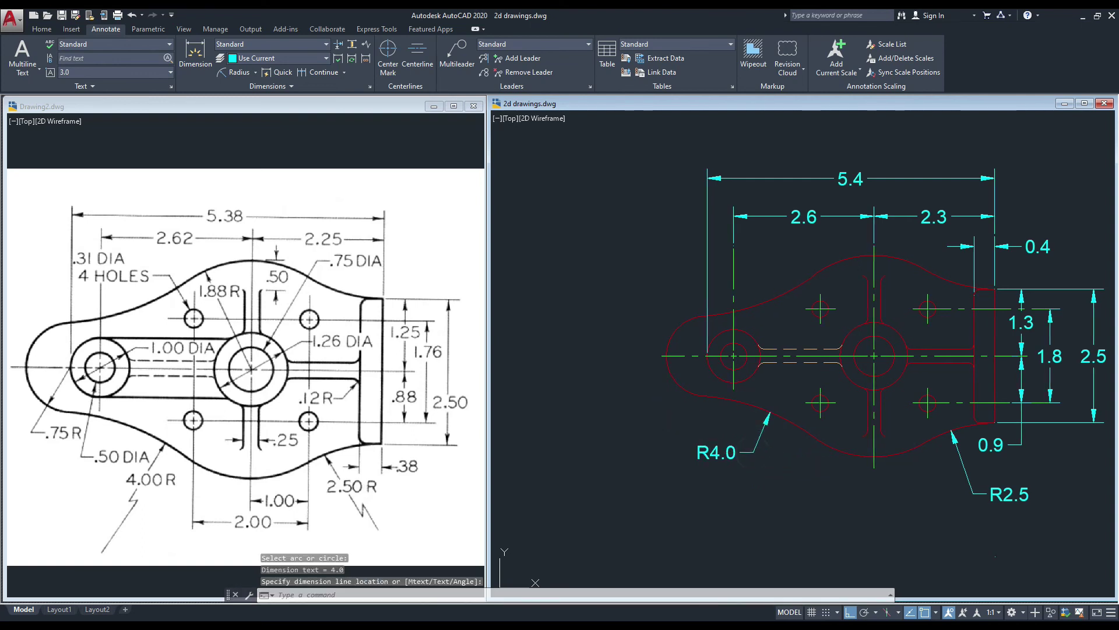
- Add a radius dimension to the plate's large lower convex arc around the hub, with its text below the outline
{"action": "middle_click_drag", "start_coordinate": [654, 370], "coordinate": [629, 333]}
{"action": "left_click", "coordinate": [104, 365]}
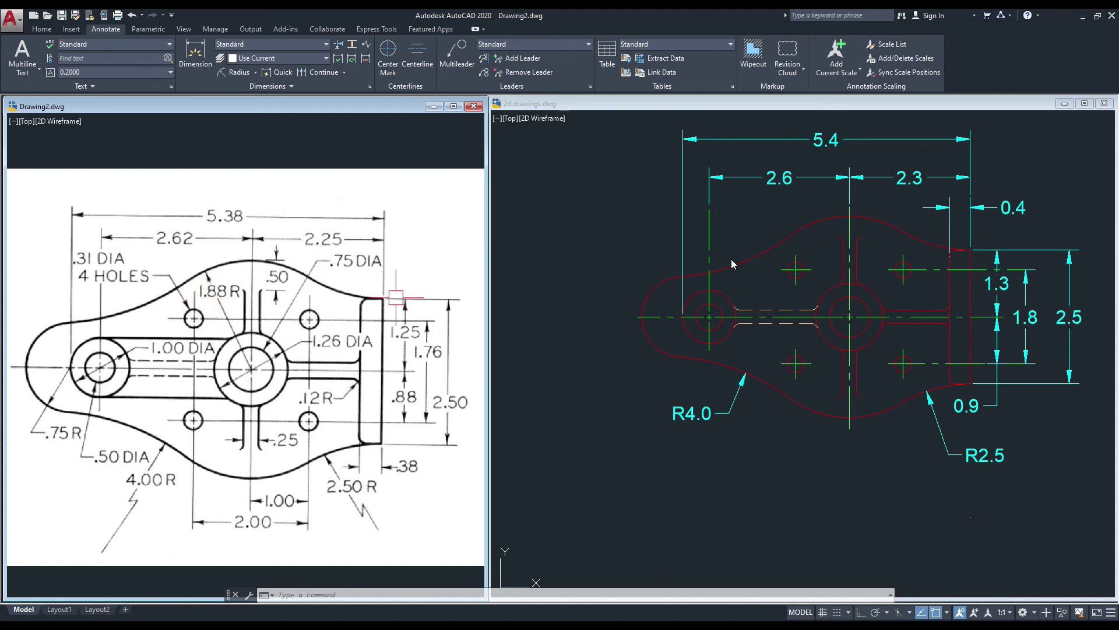
{"action": "left_click", "coordinate": [760, 229]}
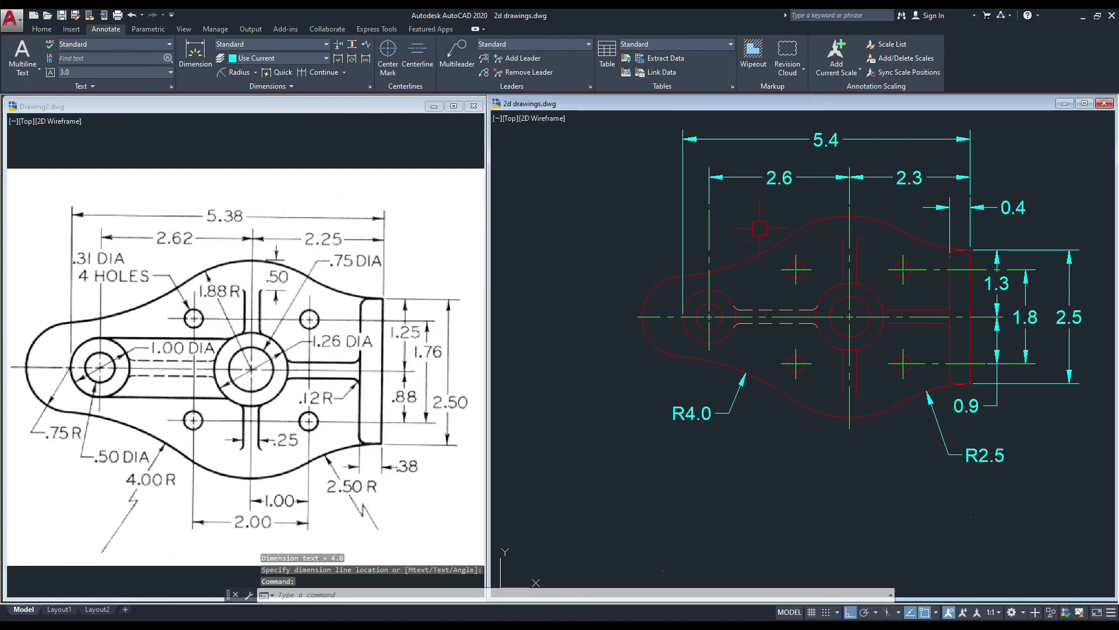
{"action": "left_click", "coordinate": [239, 72]}
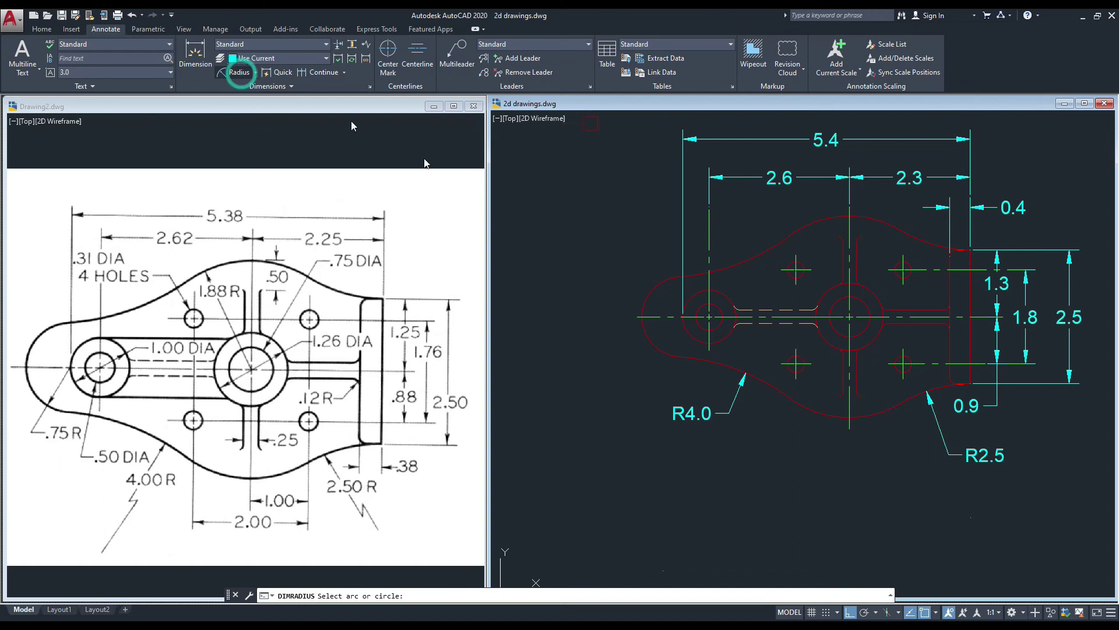
{"action": "left_click", "coordinate": [839, 417]}
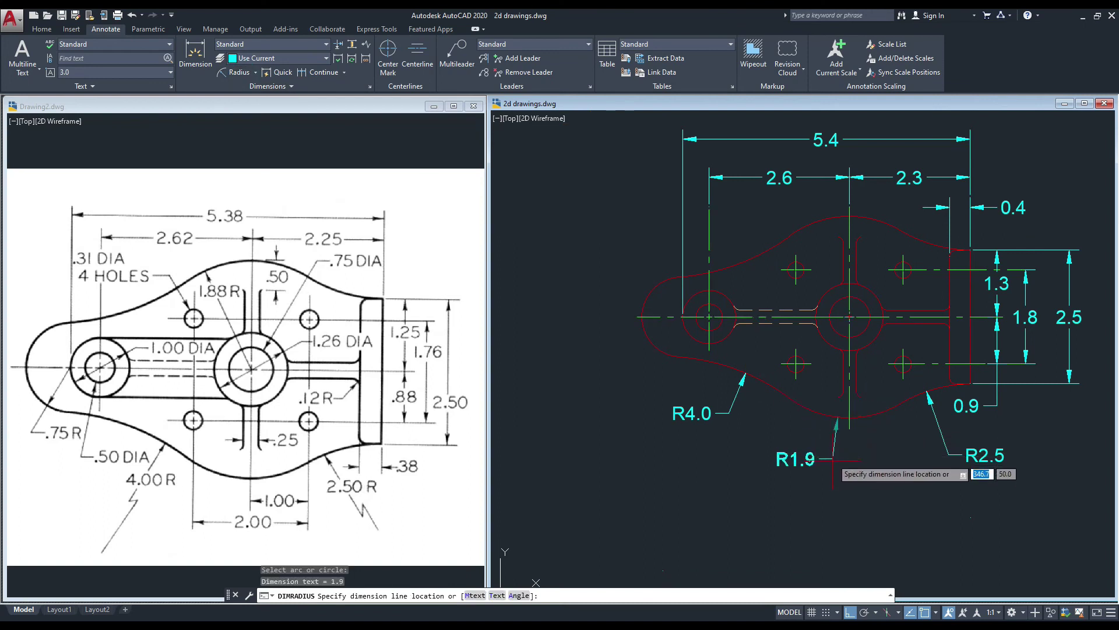
{"action": "left_click", "coordinate": [833, 483]}
- Add a diameter dimension to the small boss's inner hole, with its leader running down outside the plate outline
{"action": "middle_click_drag", "start_coordinate": [779, 453], "coordinate": [751, 471]}
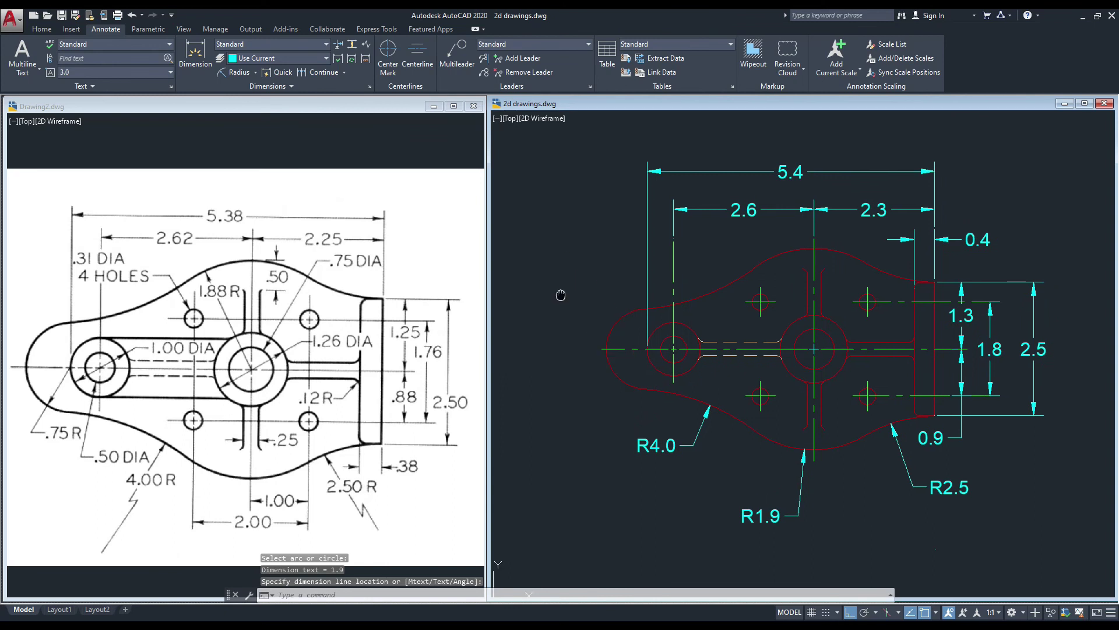
{"action": "scroll", "coordinate": [583, 312], "scroll_direction": "up", "scroll_amount": 2}
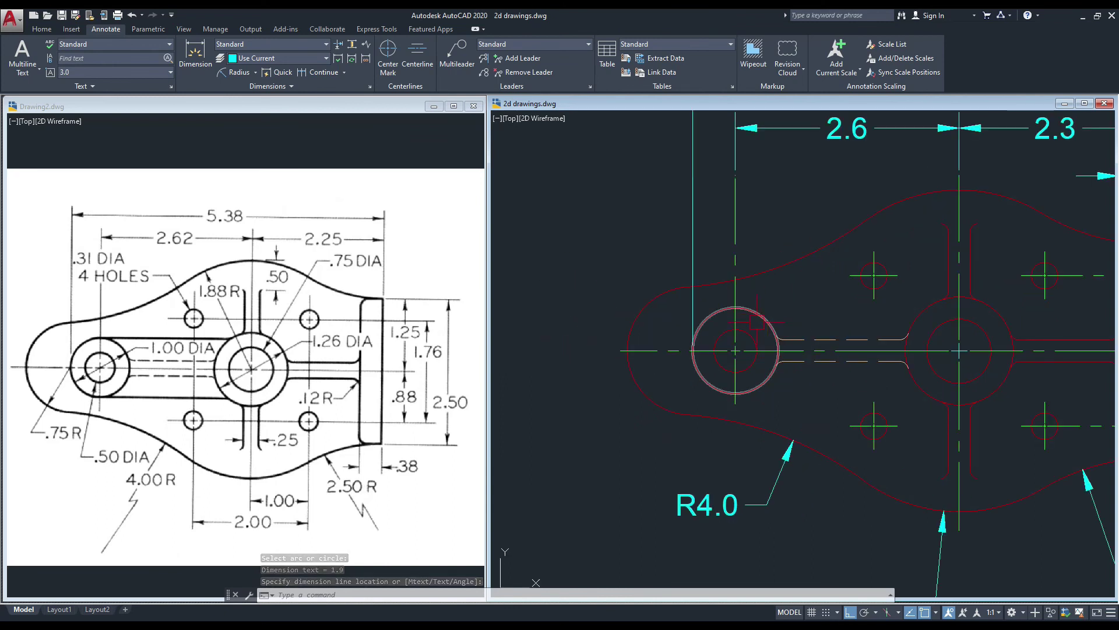
{"action": "left_click", "coordinate": [256, 72]}
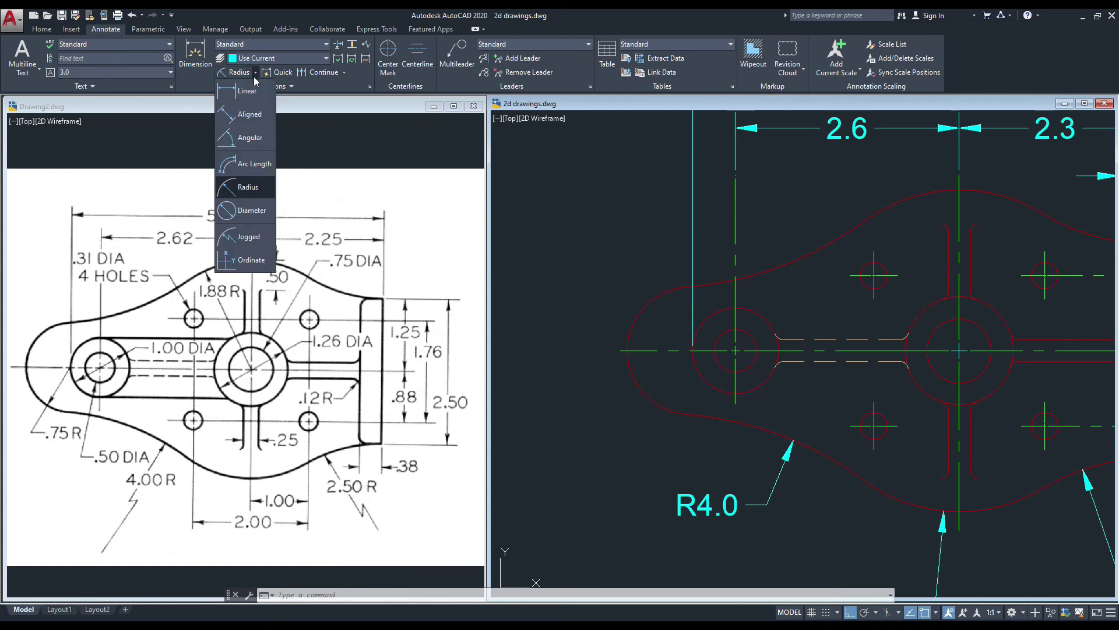
{"action": "left_click", "coordinate": [246, 213]}
{"action": "left_click", "coordinate": [722, 333]}
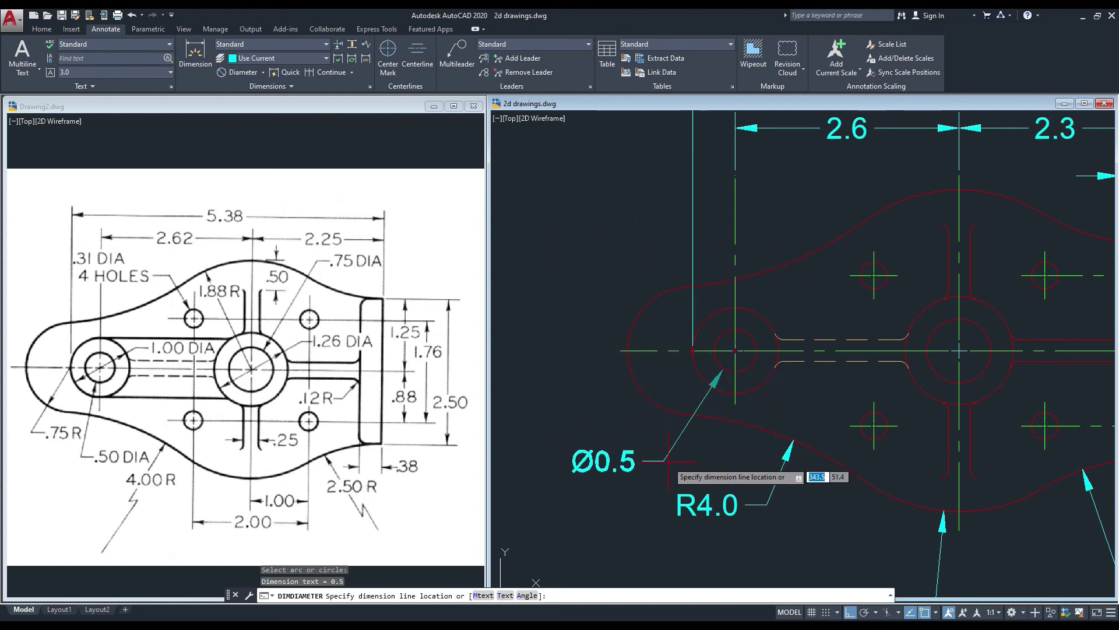
{"action": "left_click", "coordinate": [685, 465]}
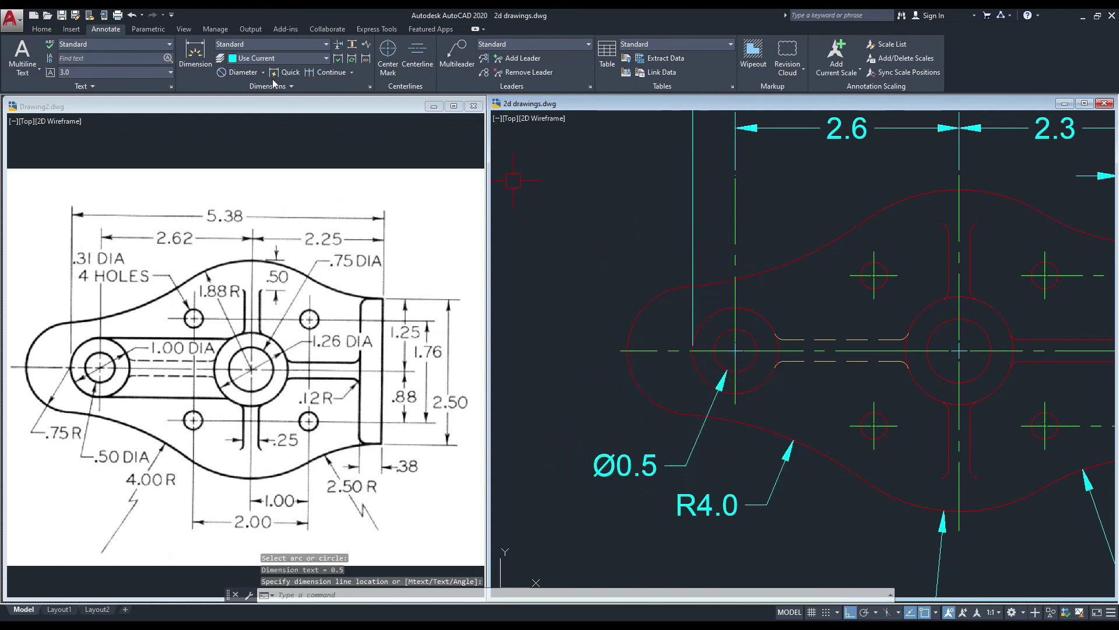
- Add a diameter dimension to the small boss's outer circle, placed outside the plate above the inner hole's diameter dimension
{"action": "left_click", "coordinate": [236, 72]}
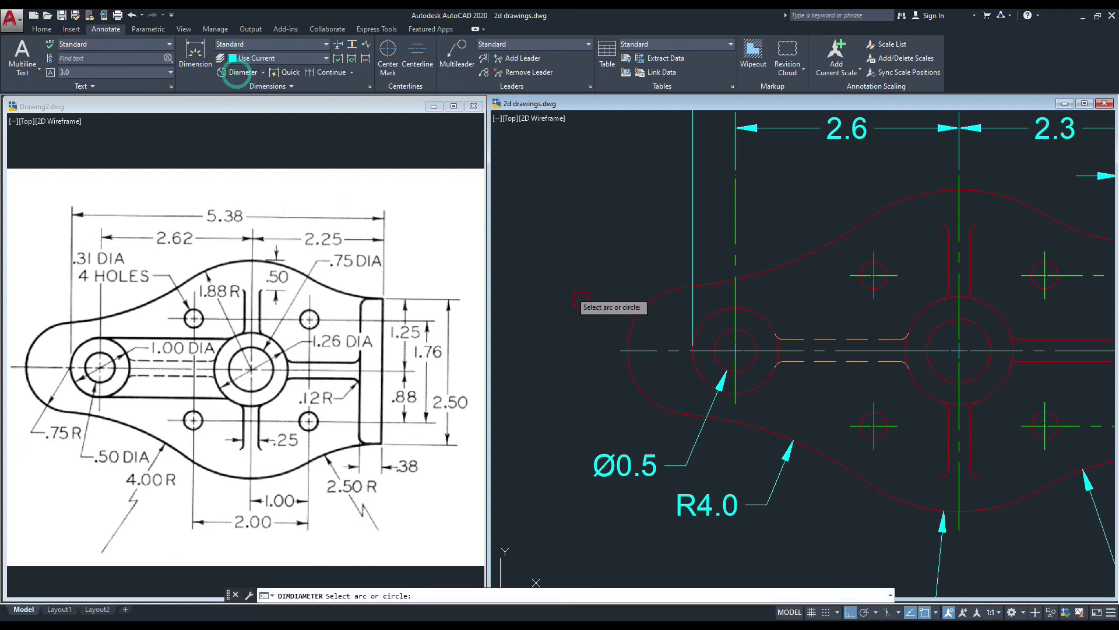
{"action": "left_click", "coordinate": [694, 377]}
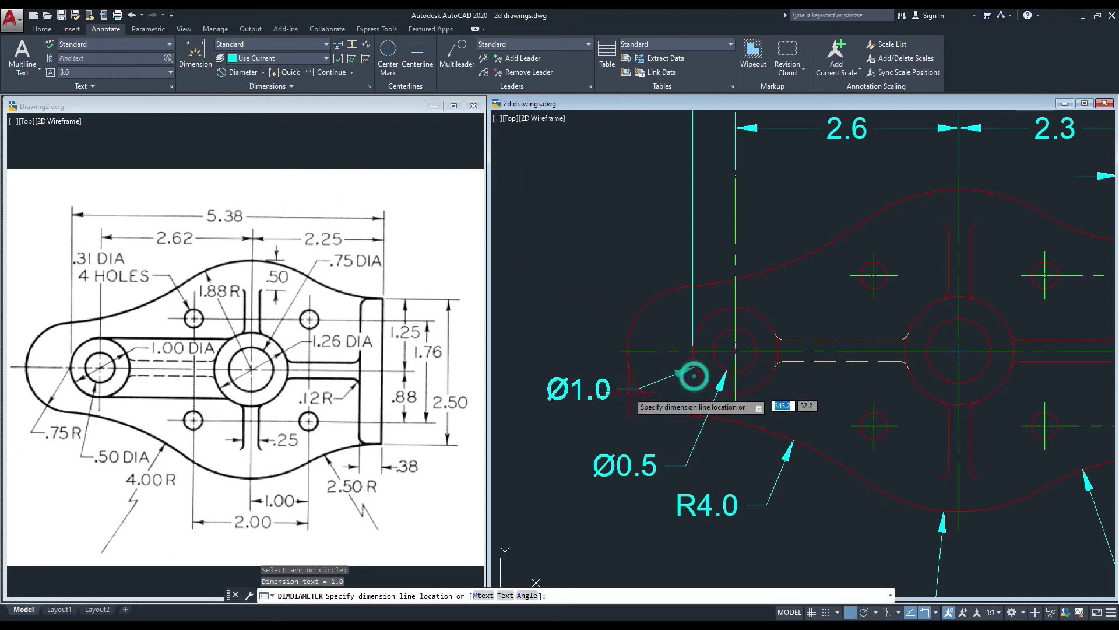
{"action": "left_click", "coordinate": [611, 416]}
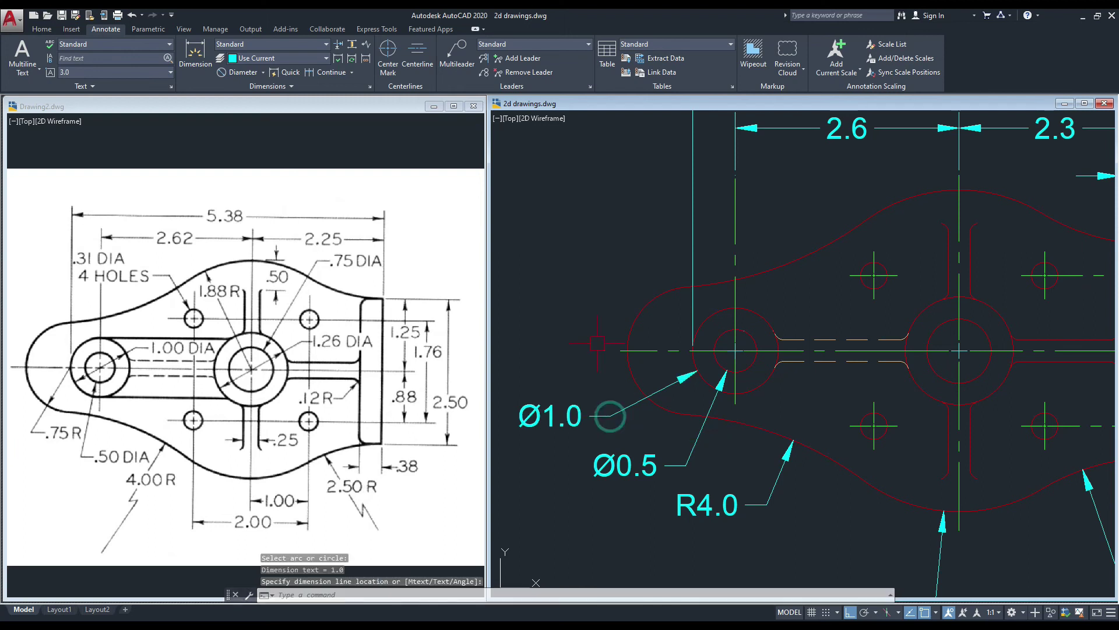
{"action": "scroll", "coordinate": [589, 309], "scroll_direction": "down", "scroll_amount": 2}
{"action": "middle_click_drag", "start_coordinate": [589, 310], "coordinate": [608, 318]}
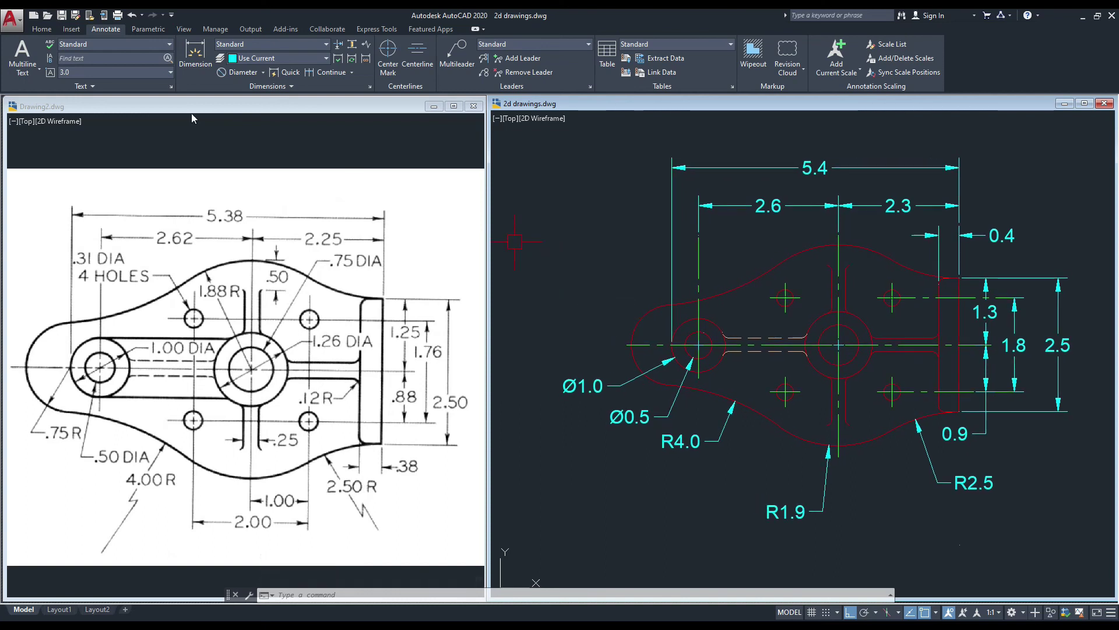
- Add a diameter dimension to the lower small hole between the boss and hub, placed well below the plate outline
{"action": "left_click", "coordinate": [245, 72]}
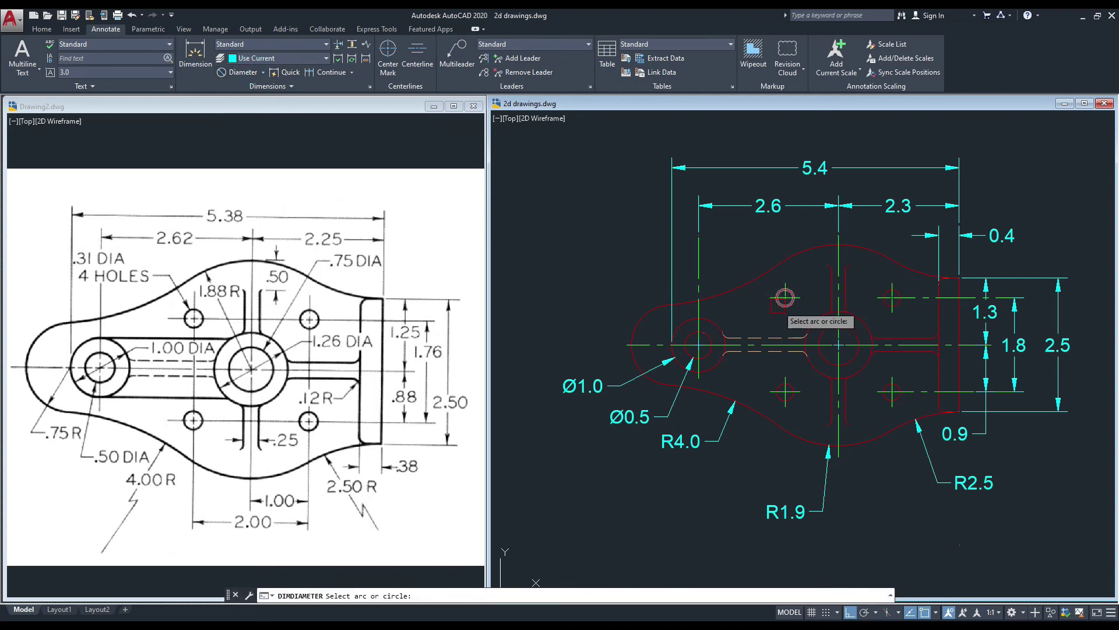
{"action": "scroll", "coordinate": [784, 297], "scroll_direction": "up", "scroll_amount": 3}
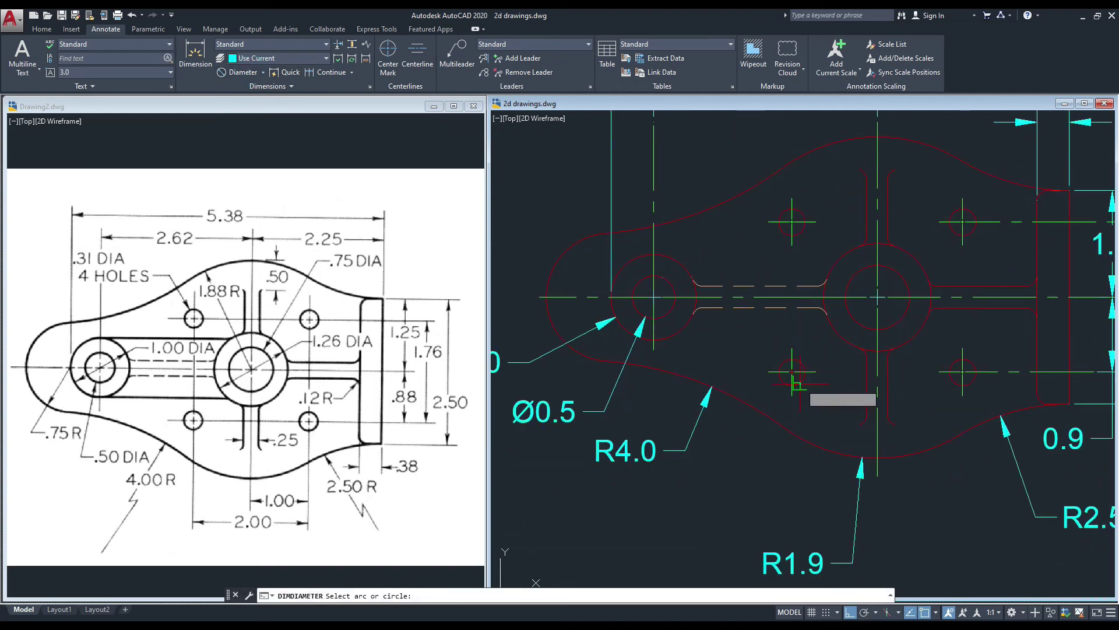
{"action": "left_click", "coordinate": [801, 383]}
{"action": "middle_click_drag", "start_coordinate": [704, 535], "coordinate": [795, 346]}
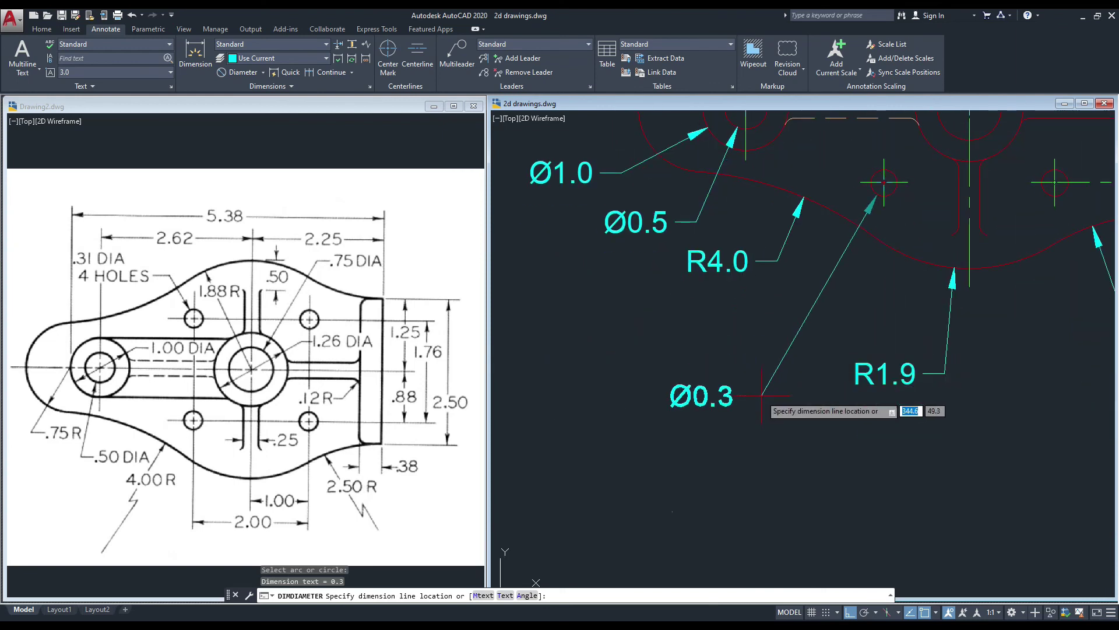
{"action": "left_click", "coordinate": [762, 408]}
{"action": "scroll", "coordinate": [721, 355], "scroll_direction": "down", "scroll_amount": 2}
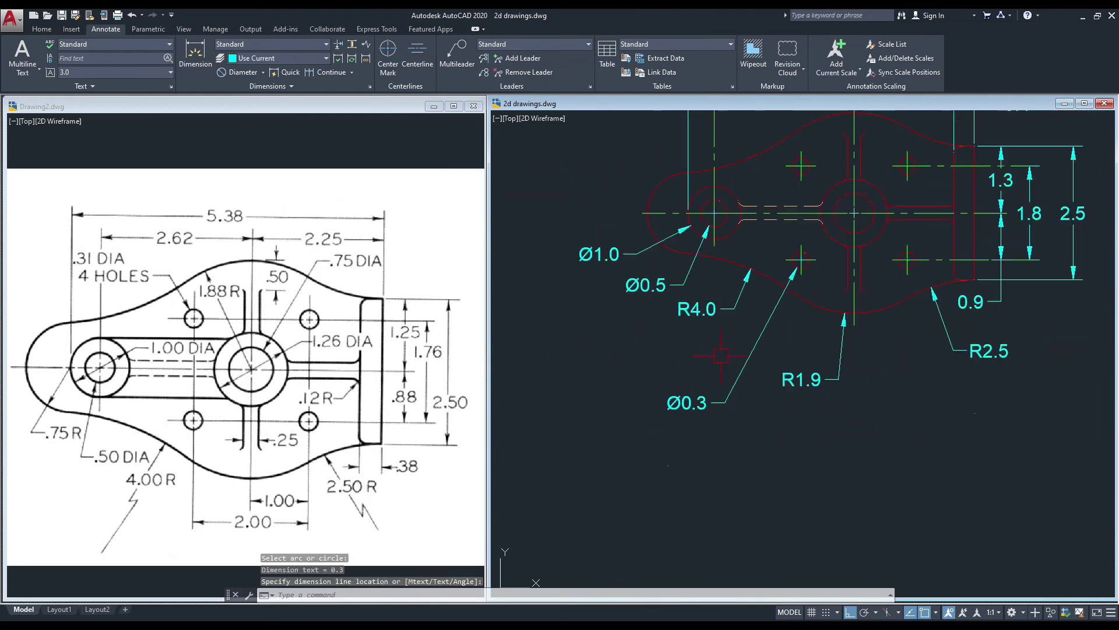
{"action": "middle_click_drag", "start_coordinate": [721, 355], "coordinate": [652, 450]}
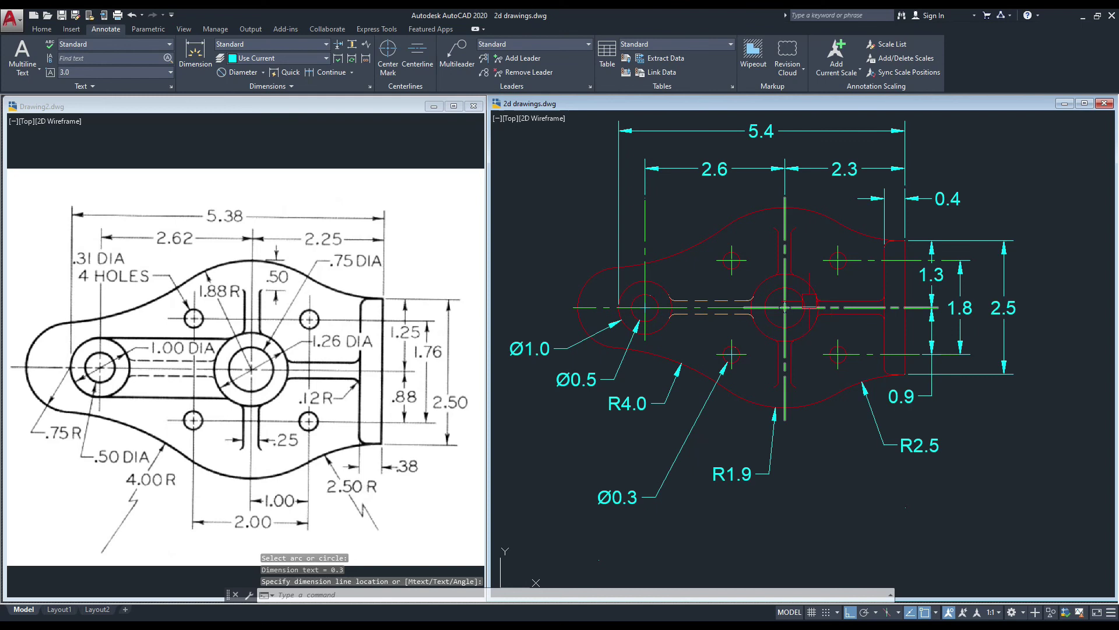
- Add a diameter dimension to the hub's outer circle, placed above the plate outline beneath the boss-to-hub distance dimension
{"action": "middle_click_drag", "start_coordinate": [812, 305], "coordinate": [830, 317]}
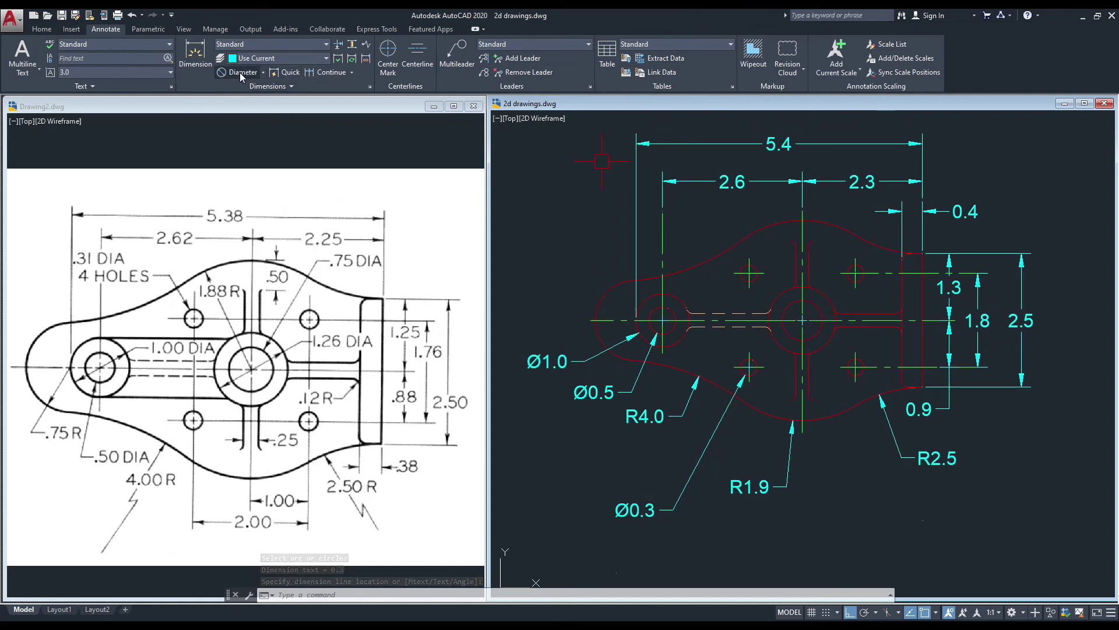
{"action": "left_click", "coordinate": [242, 72]}
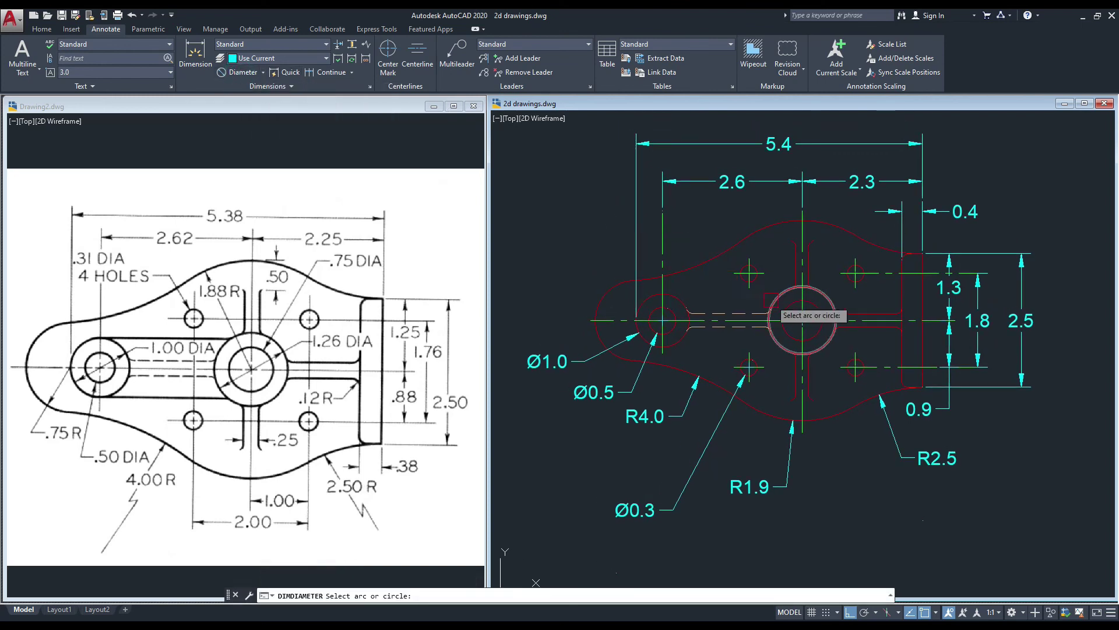
{"action": "scroll", "coordinate": [773, 294], "scroll_direction": "up", "scroll_amount": 4}
{"action": "left_click", "coordinate": [781, 301]}
{"action": "scroll", "coordinate": [788, 188], "scroll_direction": "down", "scroll_amount": 4}
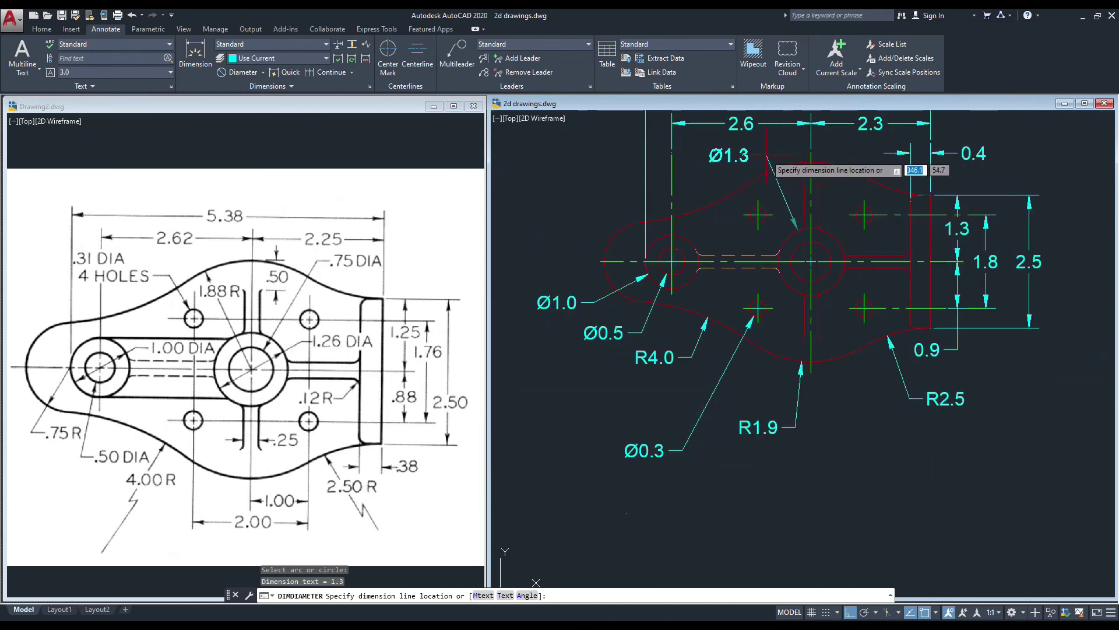
{"action": "left_click", "coordinate": [769, 155]}
{"action": "middle_click_drag", "start_coordinate": [765, 213], "coordinate": [768, 220]}
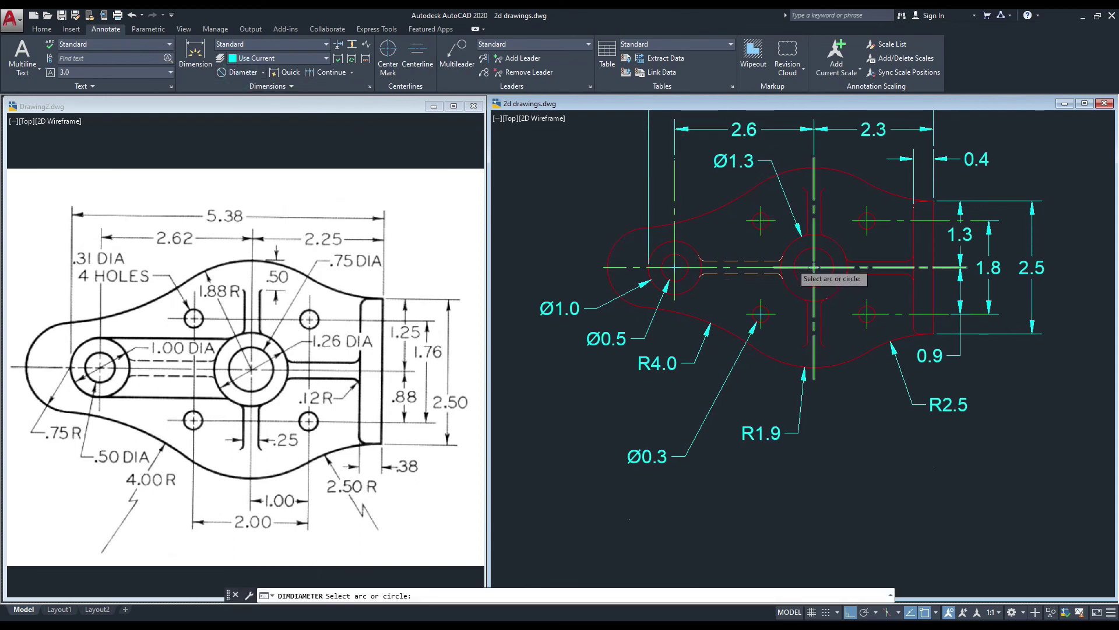
- Add a diameter dimension to the hub's inner circle, with its leader running up and left inside the plate outline
{"action": "scroll", "coordinate": [779, 261], "scroll_direction": "up", "scroll_amount": 3}
{"action": "left_click", "coordinate": [805, 248]}
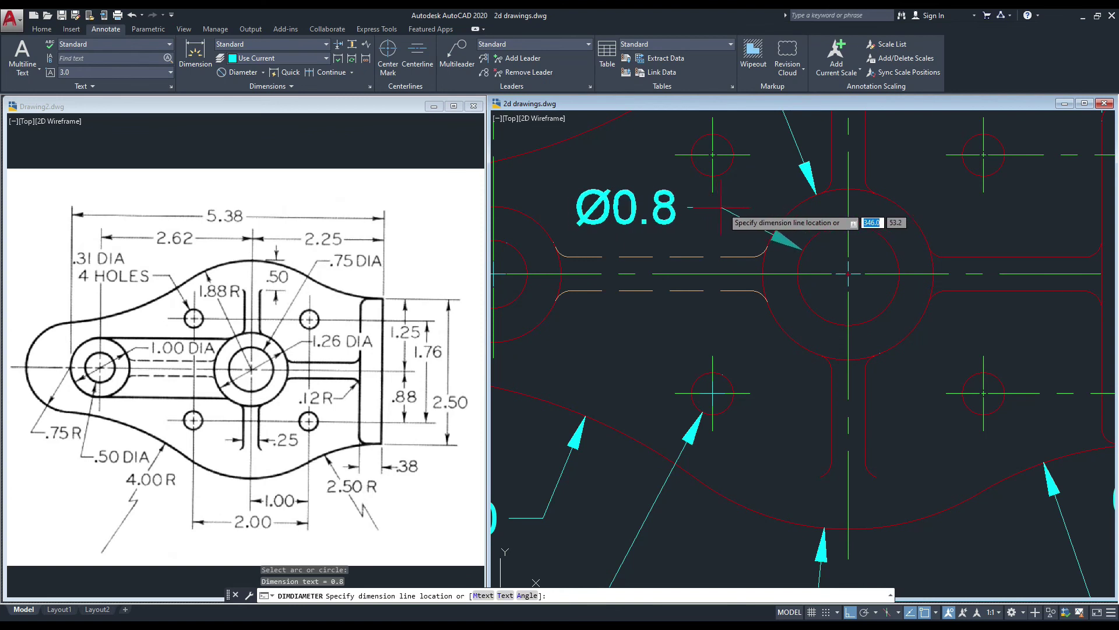
{"action": "left_click", "coordinate": [736, 212]}
{"action": "scroll", "coordinate": [690, 241], "scroll_direction": "down", "scroll_amount": 2}
{"action": "scroll", "coordinate": [505, 552], "scroll_direction": "down", "scroll_amount": 3}
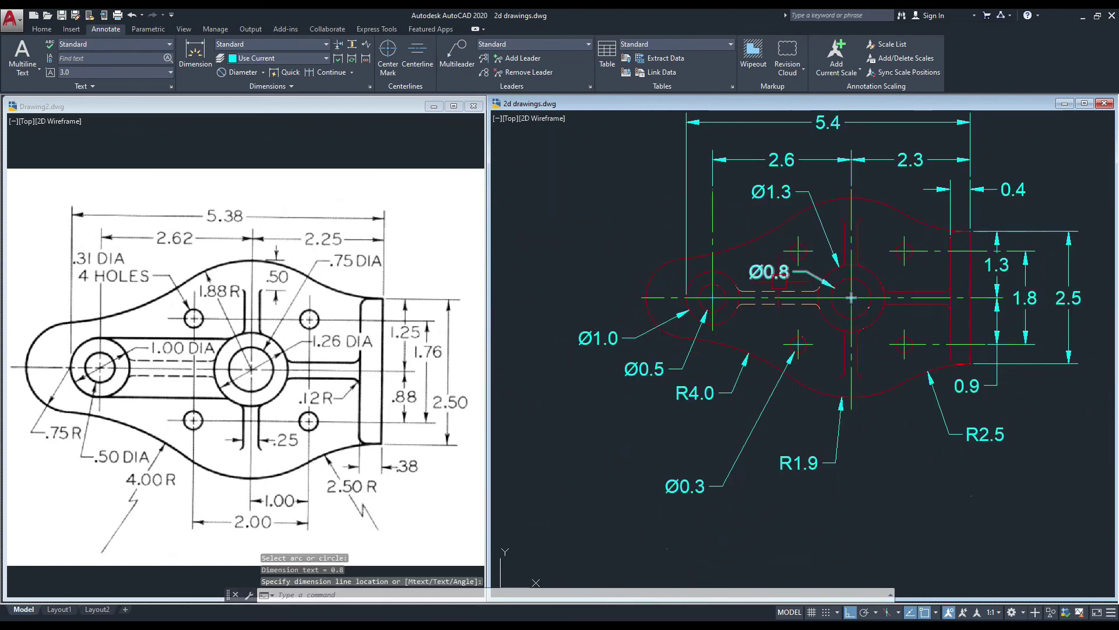
- Add a radius dimension to the small fillet where the lower edge of the hub-to-flange rib meets the flange
{"action": "left_click", "coordinate": [336, 335]}
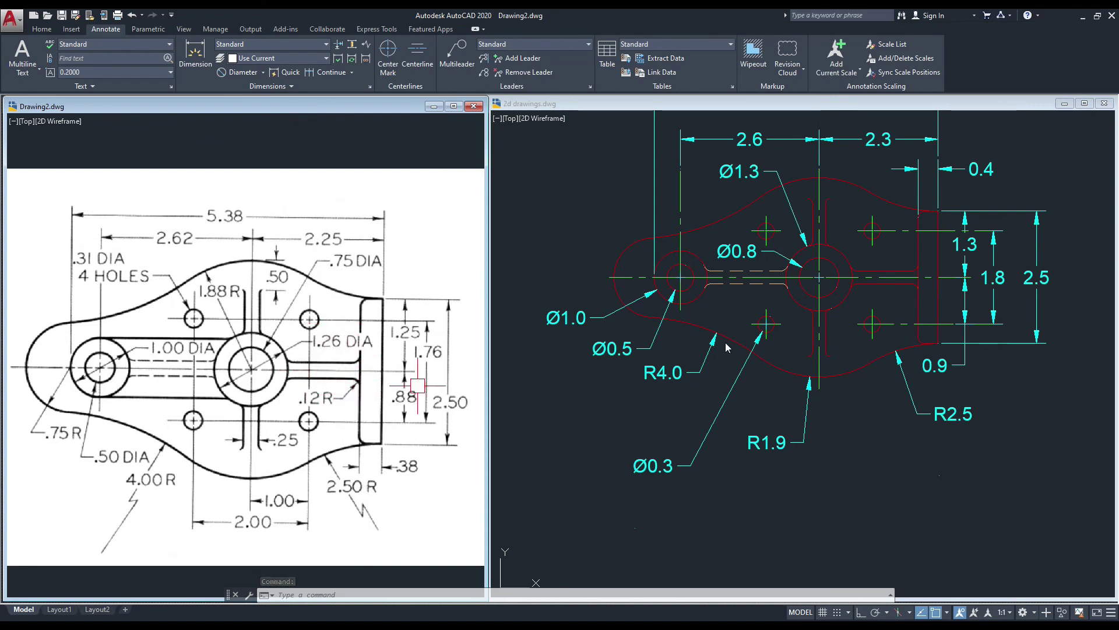
{"action": "left_click", "coordinate": [851, 308]}
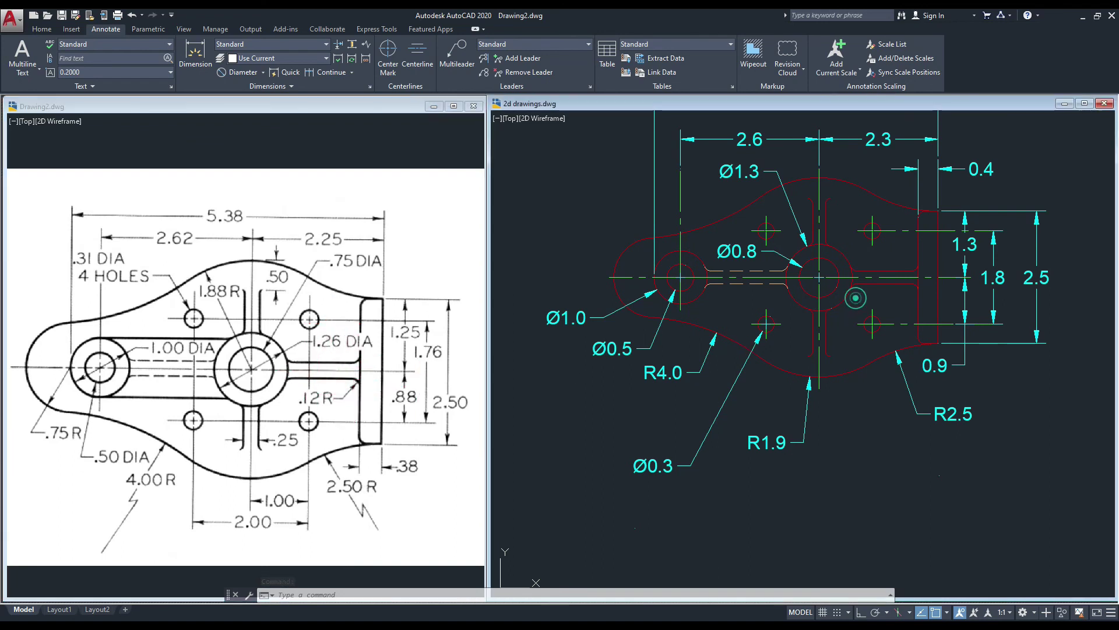
{"action": "left_click", "coordinate": [264, 73]}
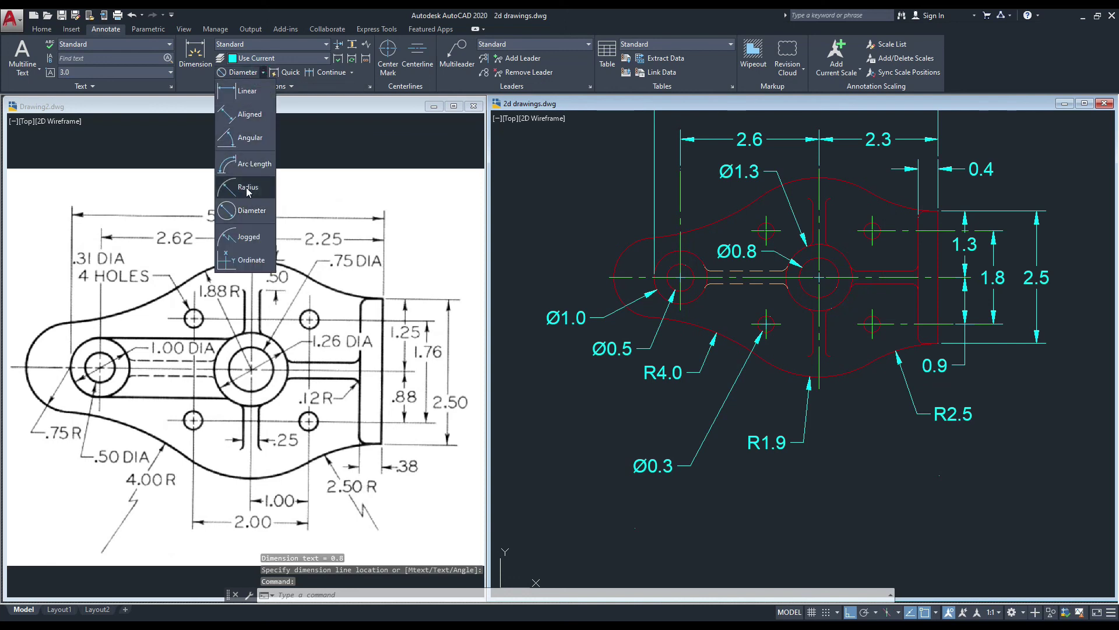
{"action": "left_click", "coordinate": [246, 188]}
{"action": "scroll", "coordinate": [933, 288], "scroll_direction": "up", "scroll_amount": 5}
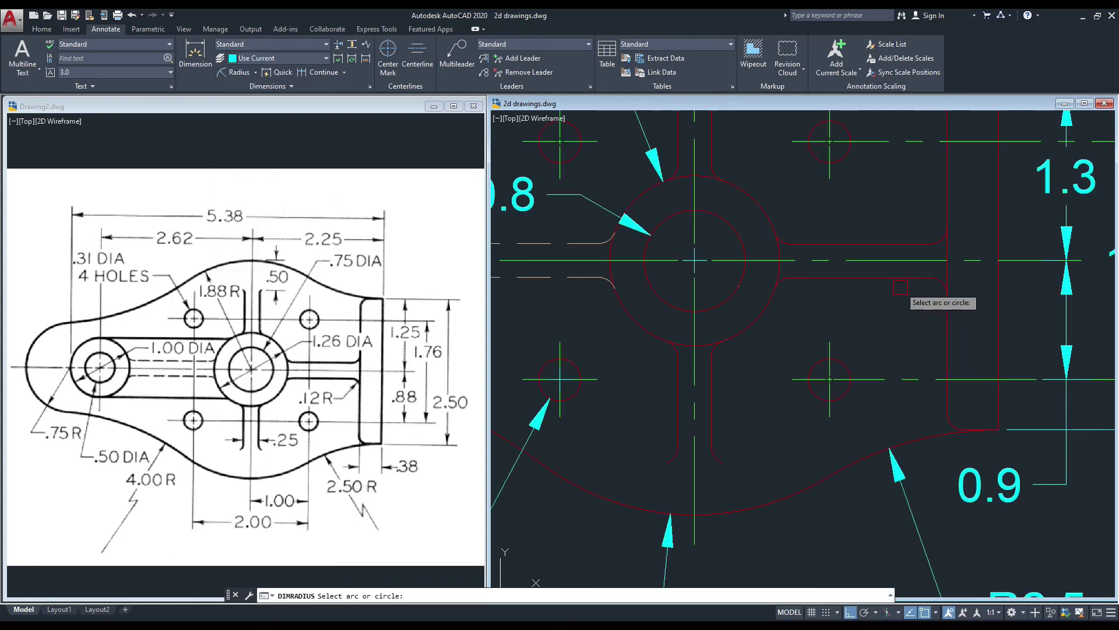
{"action": "left_click", "coordinate": [937, 286]}
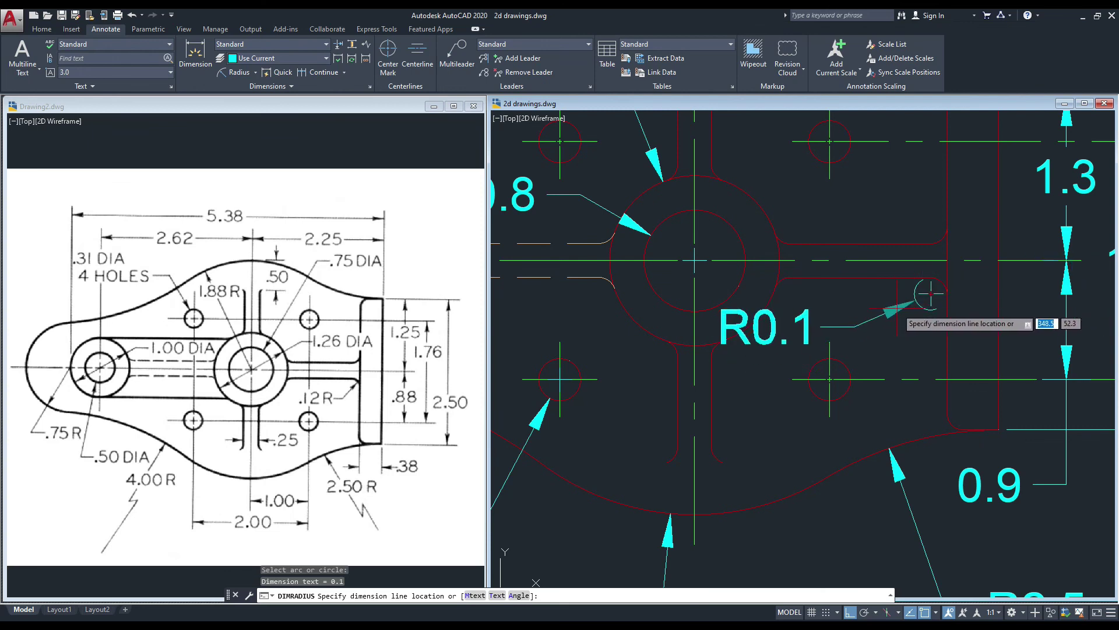
{"action": "left_click", "coordinate": [931, 294]}
{"action": "middle_click_drag", "start_coordinate": [829, 295], "coordinate": [785, 254]}
- Move the rib fillet's radius text below the plate outline, between the R1.9 and R2.5 dimensions
{"action": "left_click", "coordinate": [747, 308]}
{"action": "left_click", "coordinate": [734, 308]}
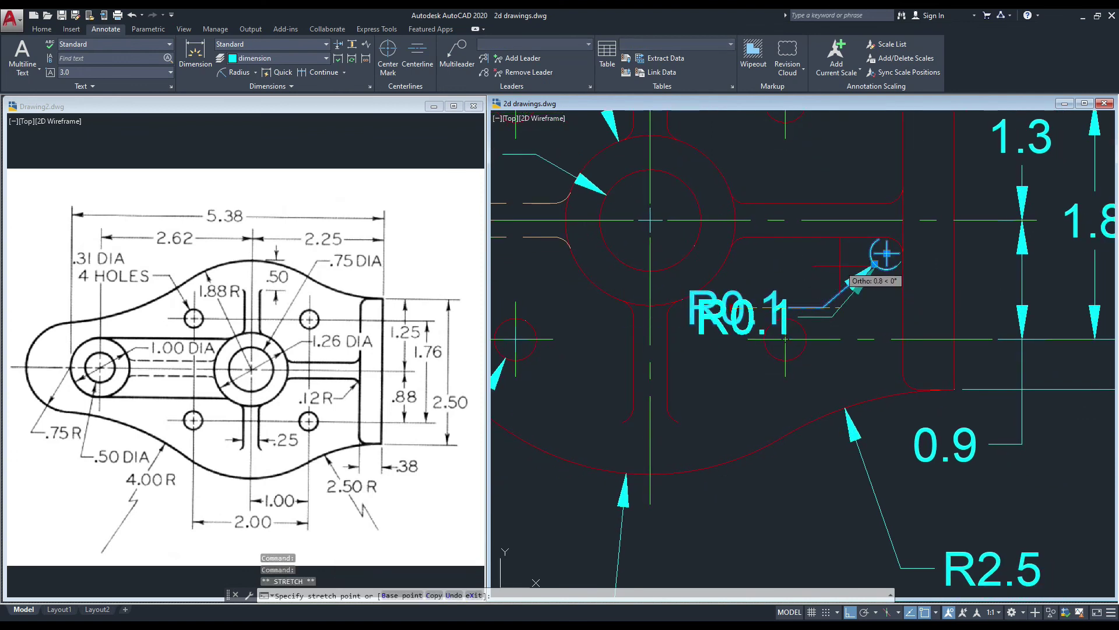
{"action": "left_click", "coordinate": [825, 260]}
{"action": "key", "text": "Escape"}
{"action": "scroll", "coordinate": [825, 260], "scroll_direction": "down", "scroll_amount": 5}
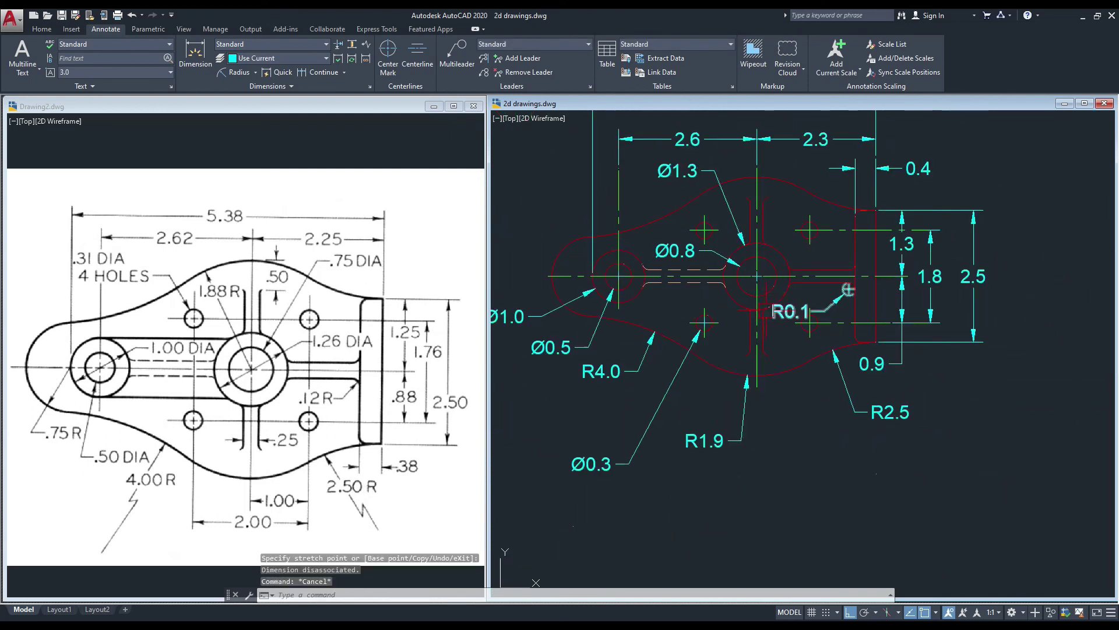
{"action": "scroll", "coordinate": [848, 290], "scroll_direction": "up", "scroll_amount": 2}
{"action": "left_click", "coordinate": [897, 279]}
{"action": "left_click", "coordinate": [803, 313]}
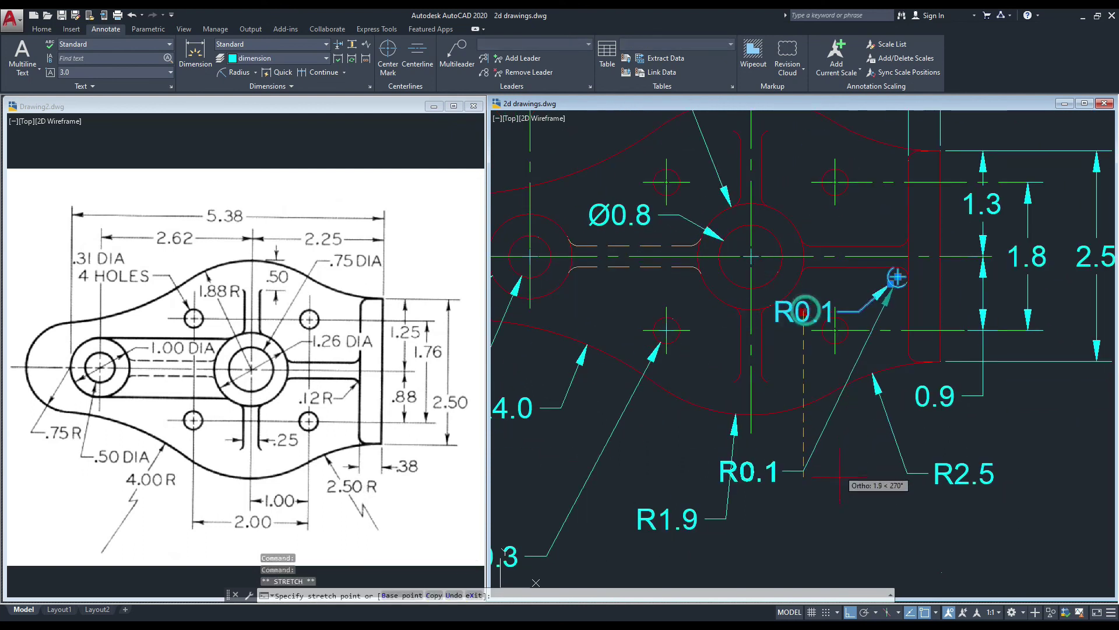
{"action": "left_click", "coordinate": [748, 465]}
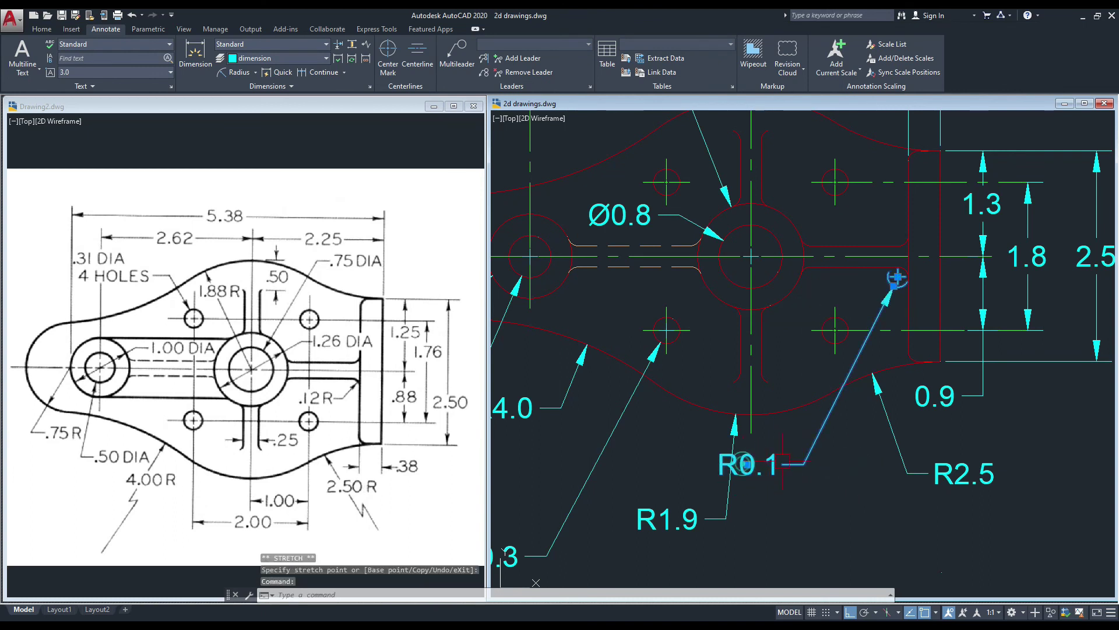
{"action": "left_click", "coordinate": [748, 465]}
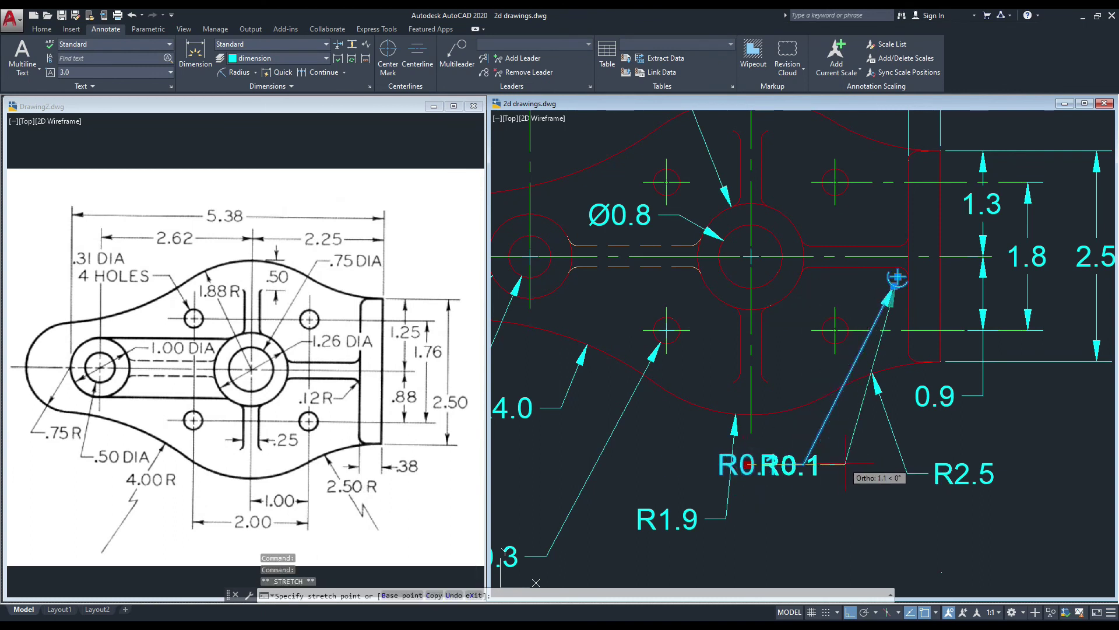
{"action": "key", "text": "Escape"}
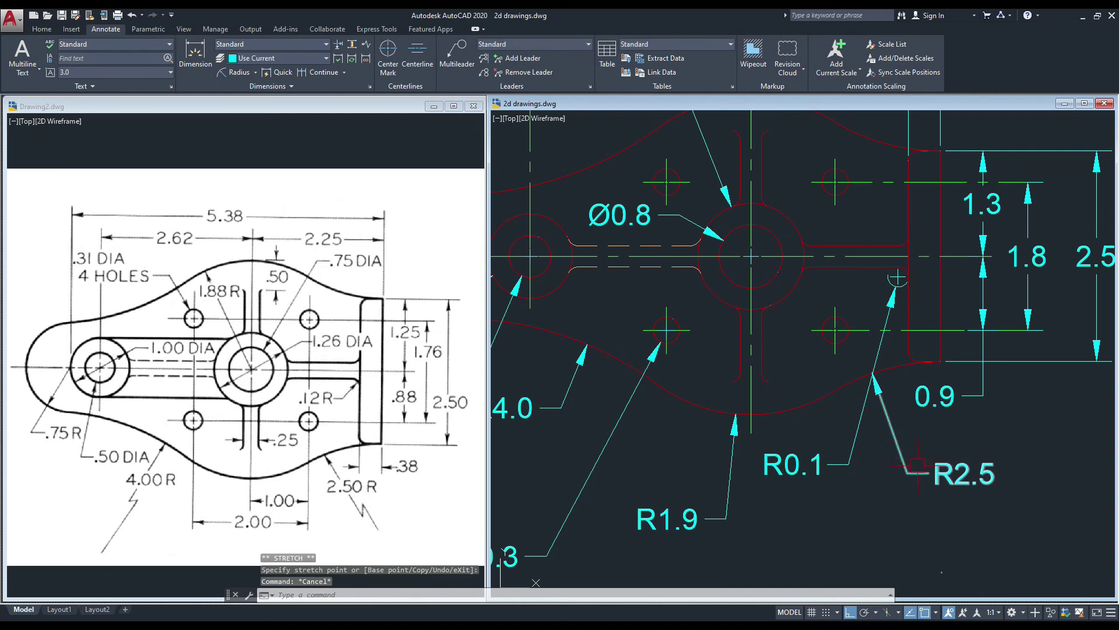
- Shift the R2.5 radius dimension's text slightly upward, to the right of the rib fillet's radius text
{"action": "left_click", "coordinate": [962, 474]}
{"action": "left_click", "coordinate": [969, 473]}
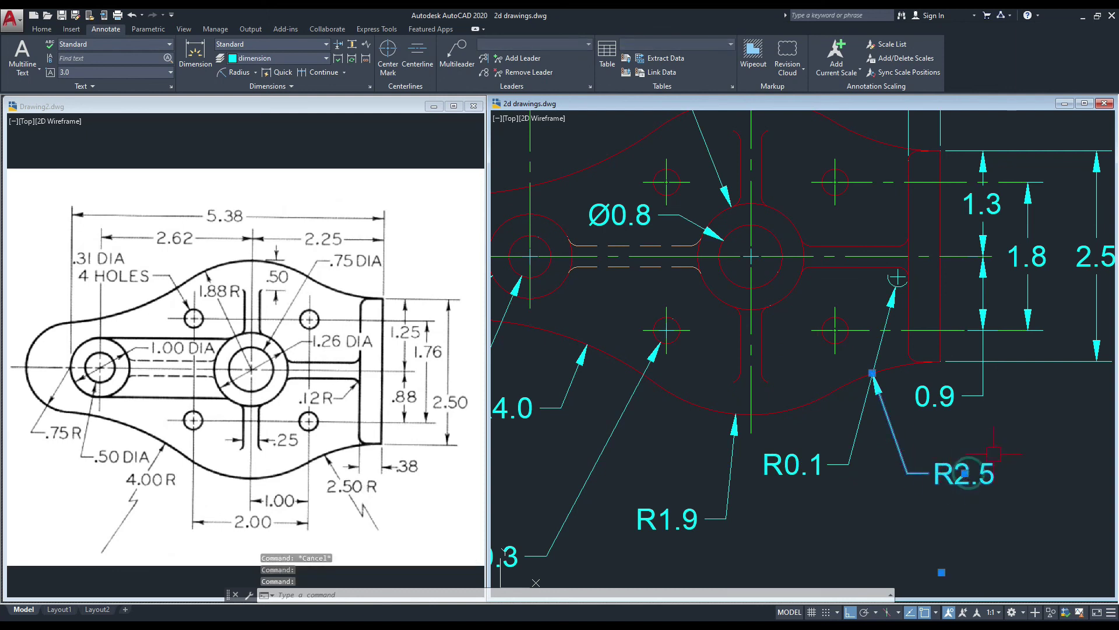
{"action": "left_click", "coordinate": [965, 474]}
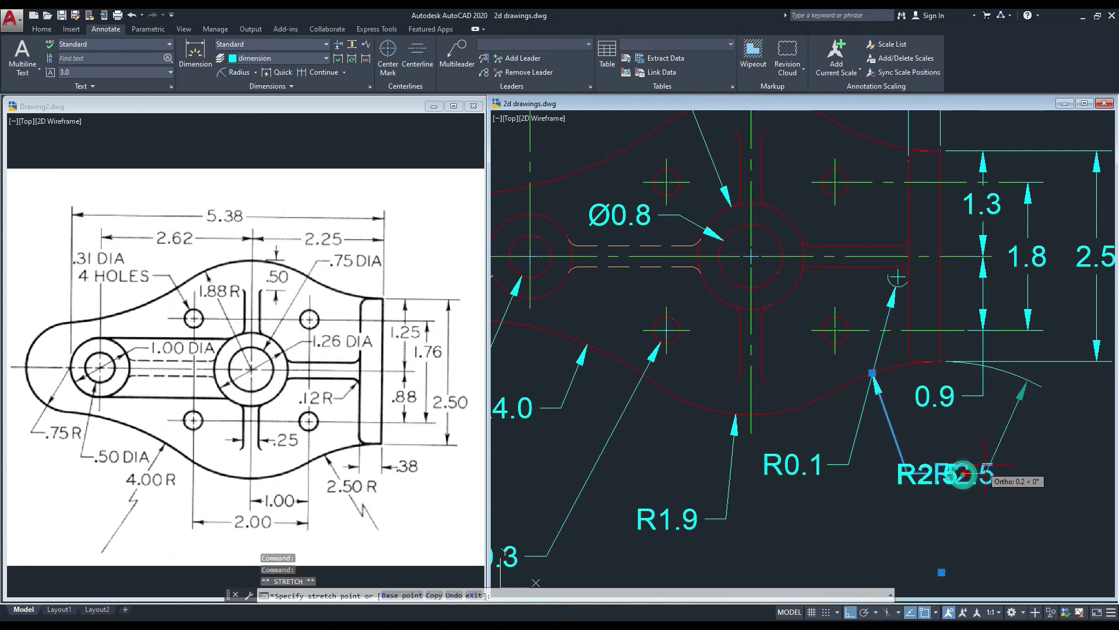
{"action": "left_click", "coordinate": [907, 450]}
{"action": "key", "text": "Escape"}
{"action": "scroll", "coordinate": [1012, 452], "scroll_direction": "down", "scroll_amount": 3}
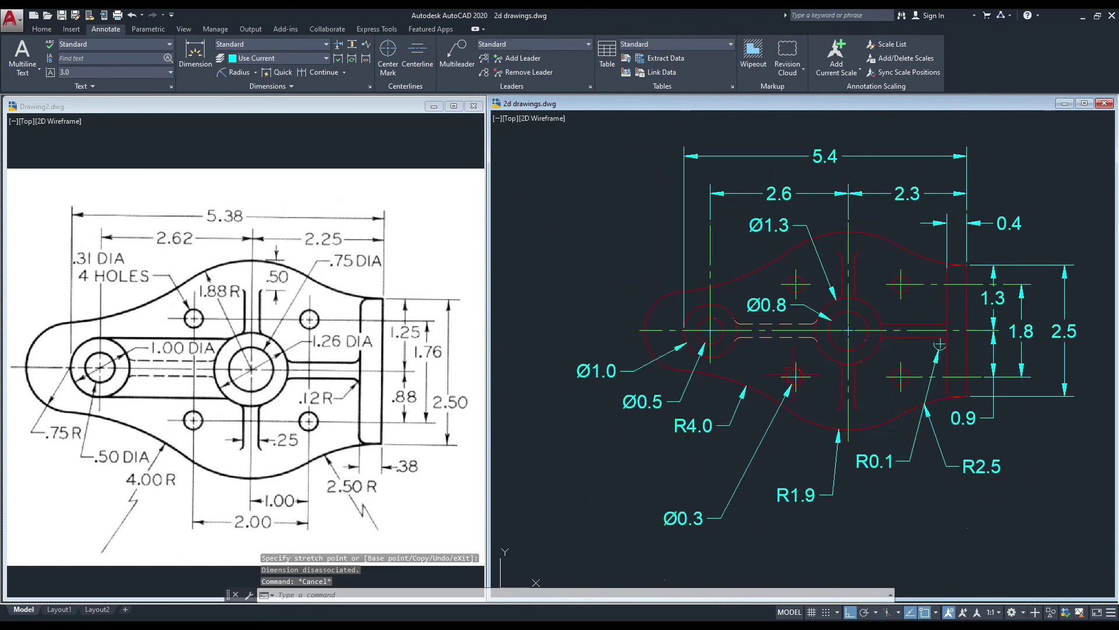
- Add a vertical linear dimension from the plate outline's top point to the upper rib's end, right of the vertical centre line
{"action": "middle_click_drag", "start_coordinate": [760, 351], "coordinate": [750, 365]}
{"action": "left_click", "coordinate": [344, 322]}
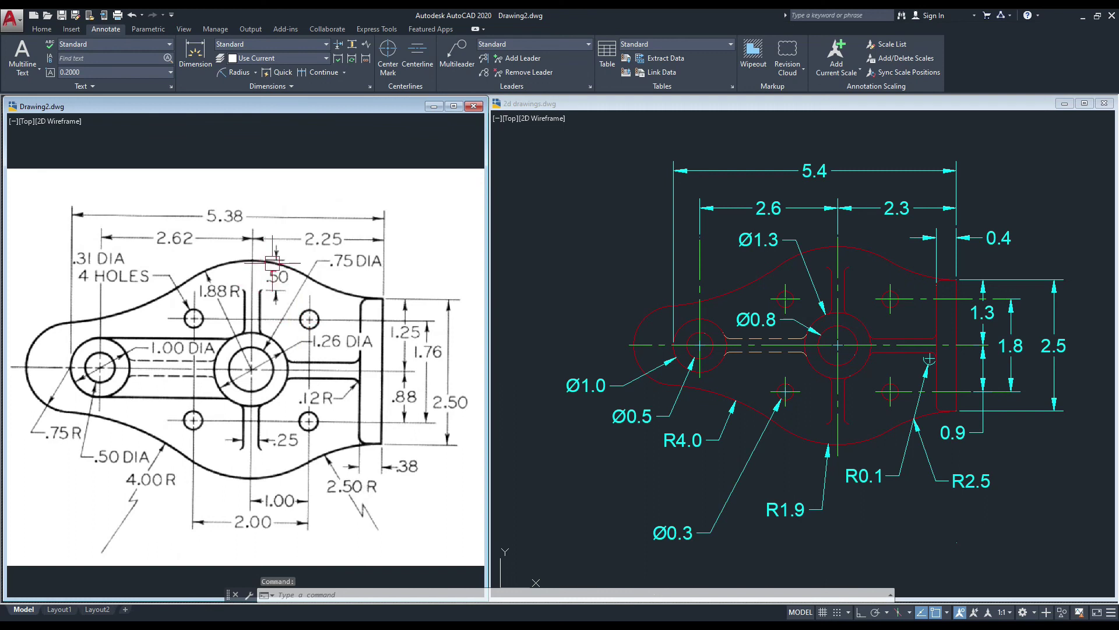
{"action": "left_click", "coordinate": [849, 265]}
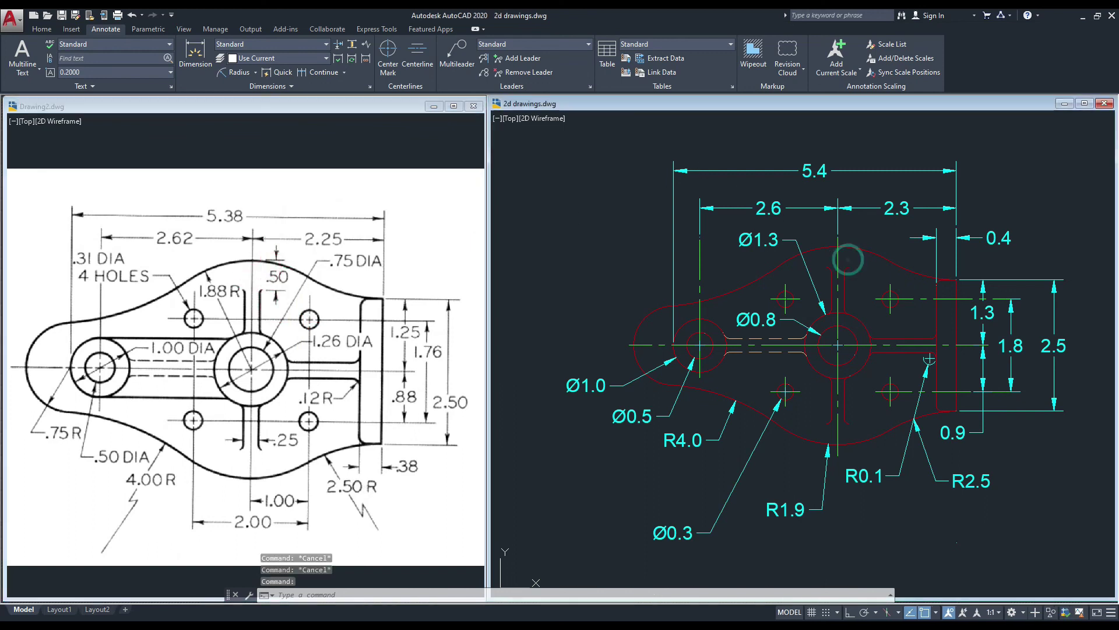
{"action": "scroll", "coordinate": [832, 247], "scroll_direction": "up", "scroll_amount": 2}
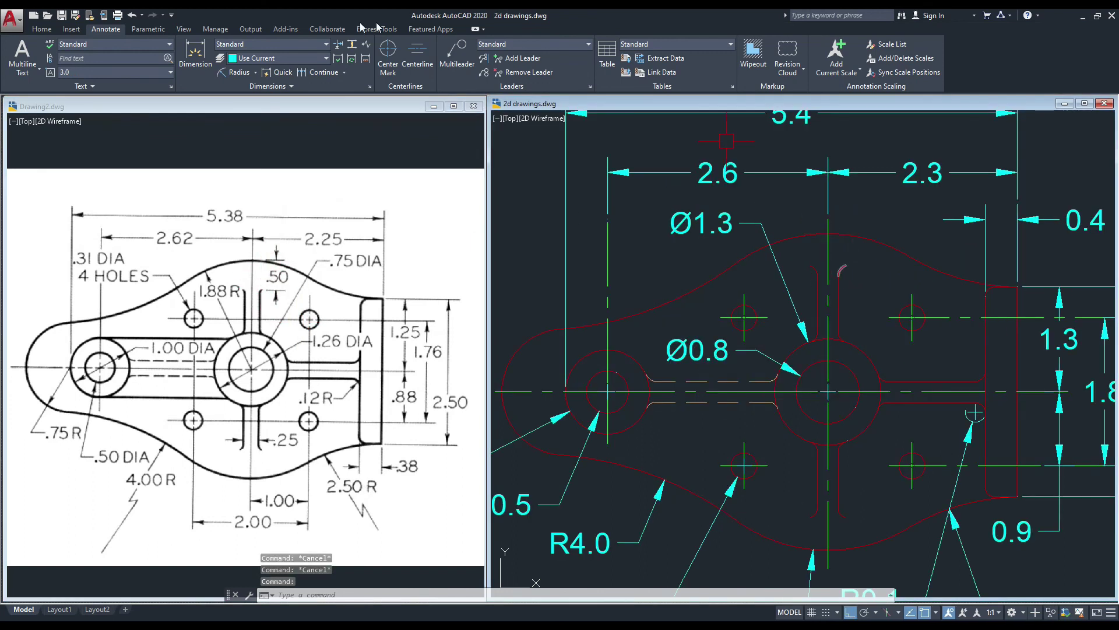
{"action": "left_click", "coordinate": [255, 72]}
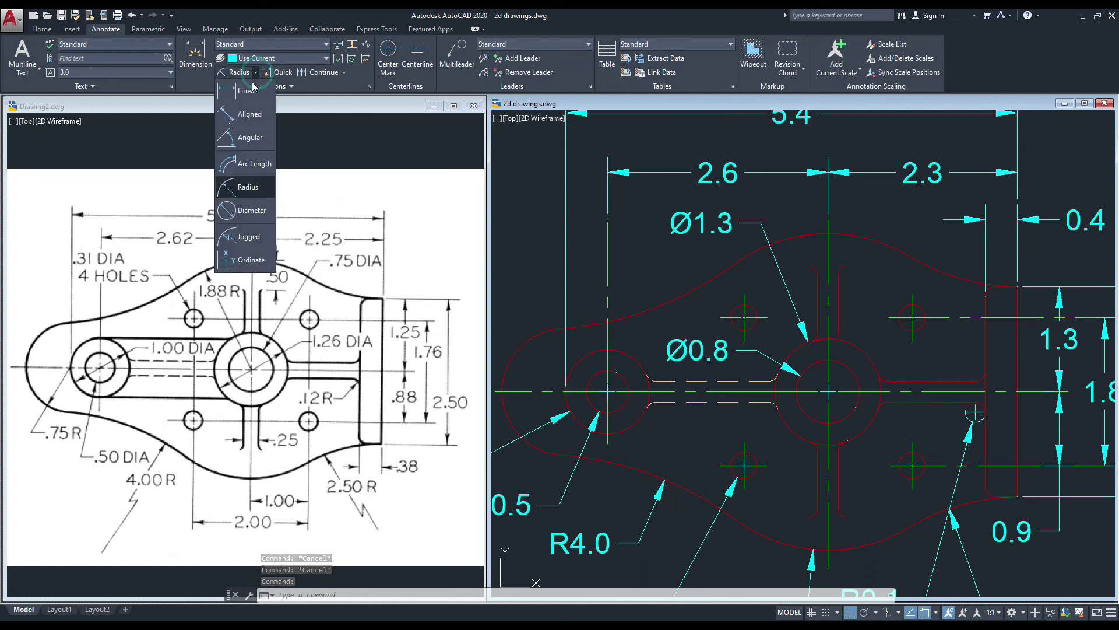
{"action": "left_click", "coordinate": [246, 92]}
{"action": "scroll", "coordinate": [793, 227], "scroll_direction": "up", "scroll_amount": 2}
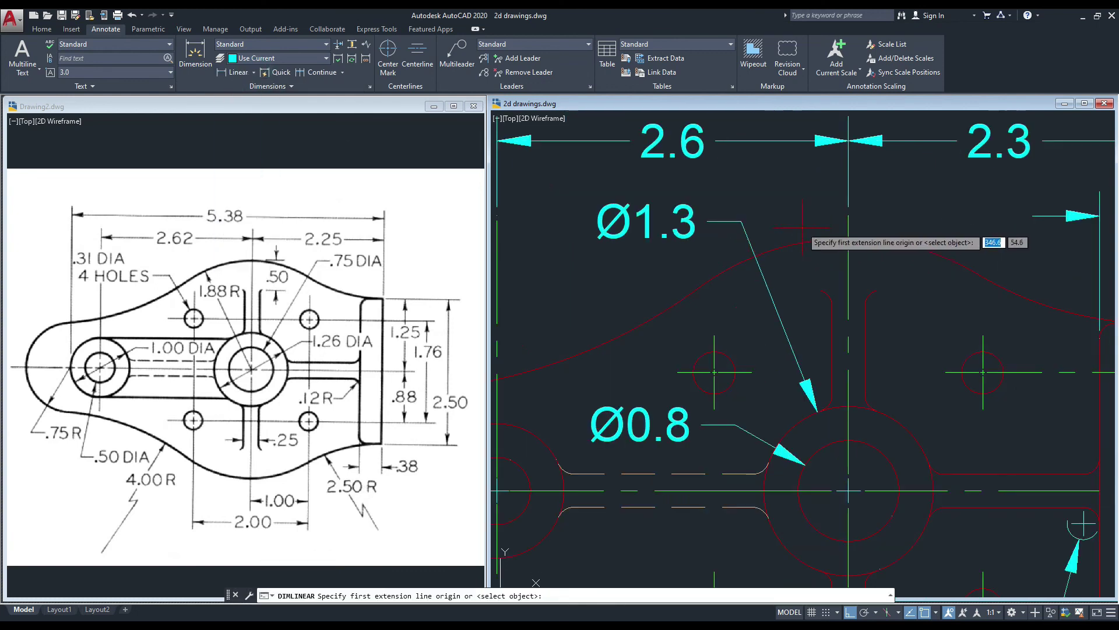
{"action": "left_click", "coordinate": [849, 238]}
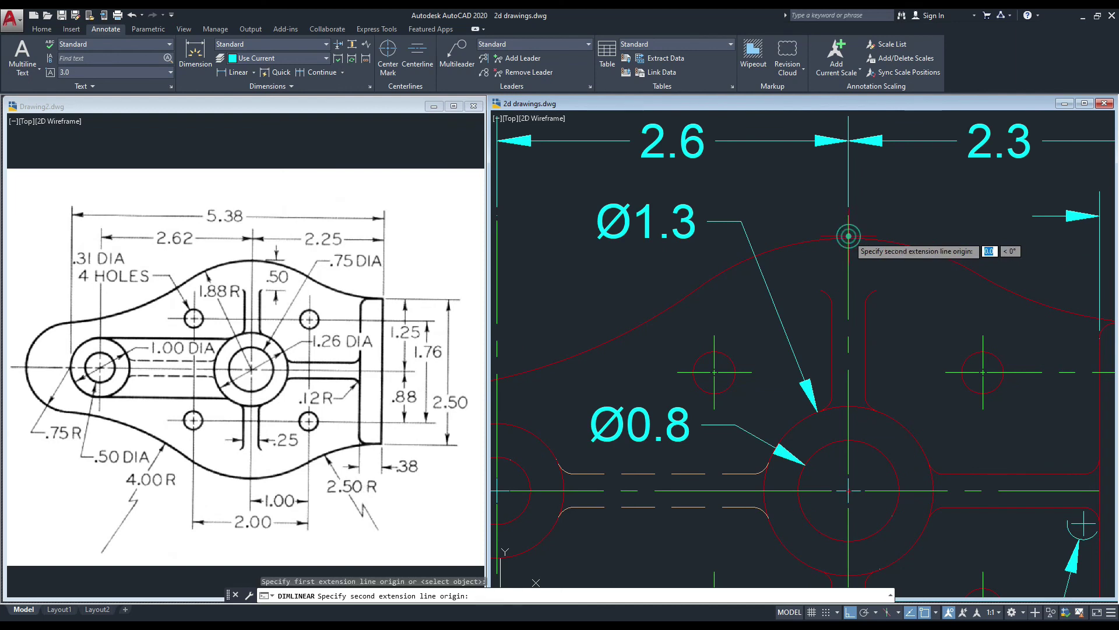
{"action": "left_click", "coordinate": [876, 289]}
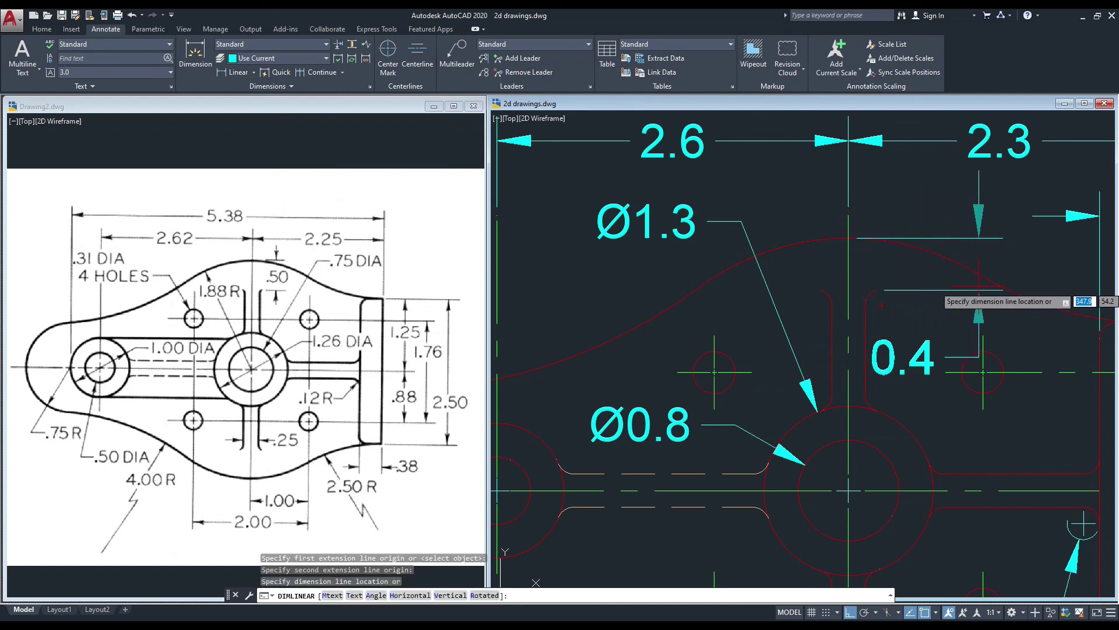
{"action": "left_click", "coordinate": [955, 284]}
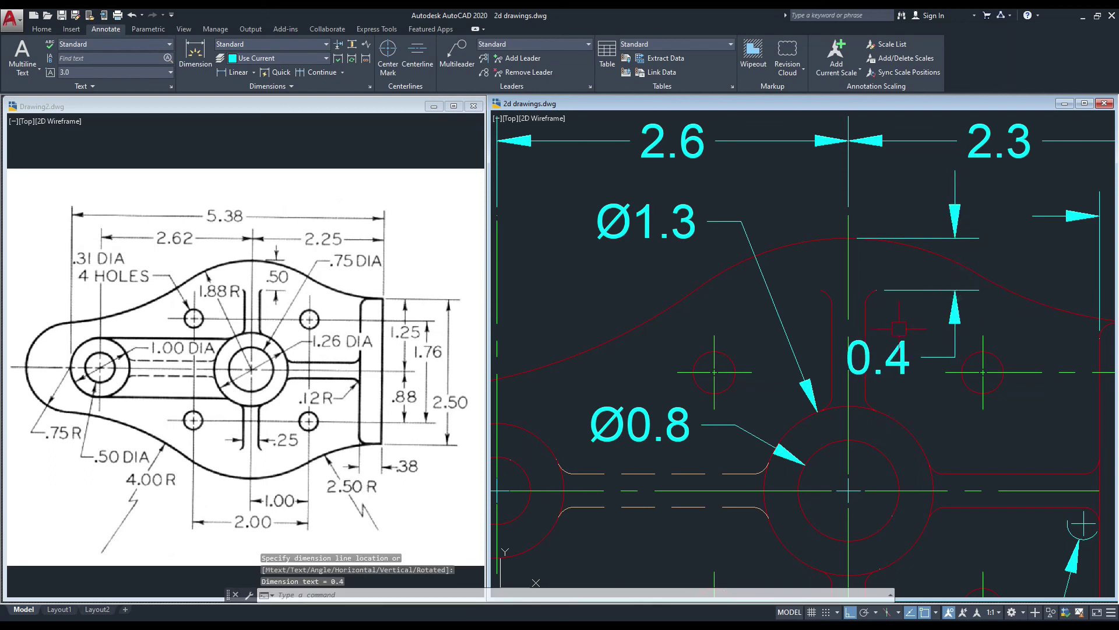
{"action": "scroll", "coordinate": [899, 328], "scroll_direction": "down", "scroll_amount": 5}
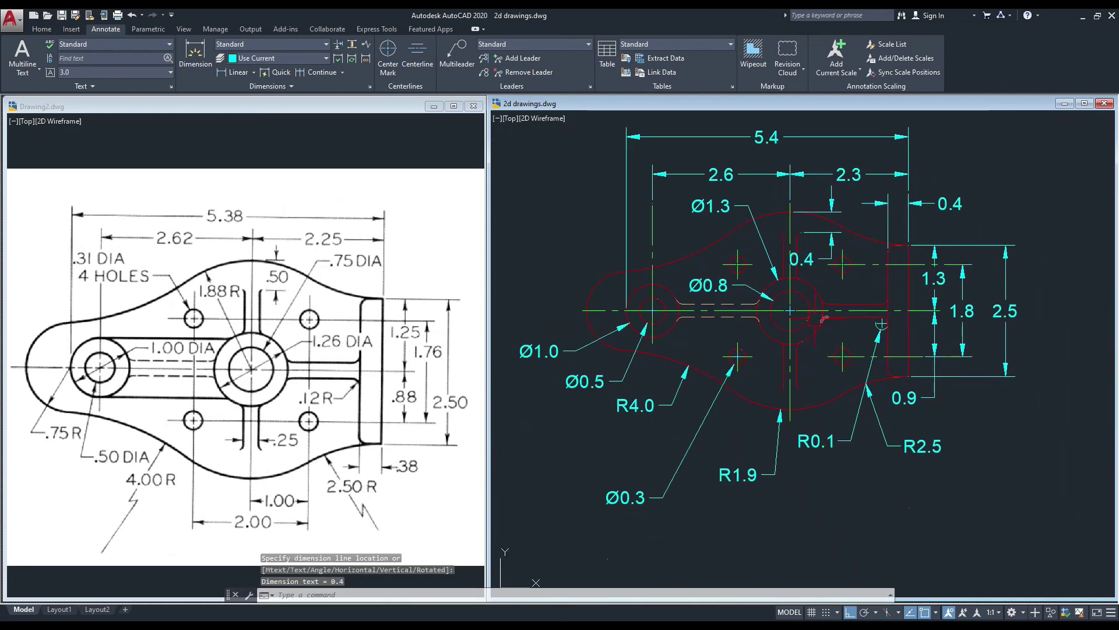
- Move the upper rib gap dimension's text up between its two extension lines, close to the vertical centre line
{"action": "scroll", "coordinate": [799, 257], "scroll_direction": "up", "scroll_amount": 4}
{"action": "left_click", "coordinate": [807, 262]}
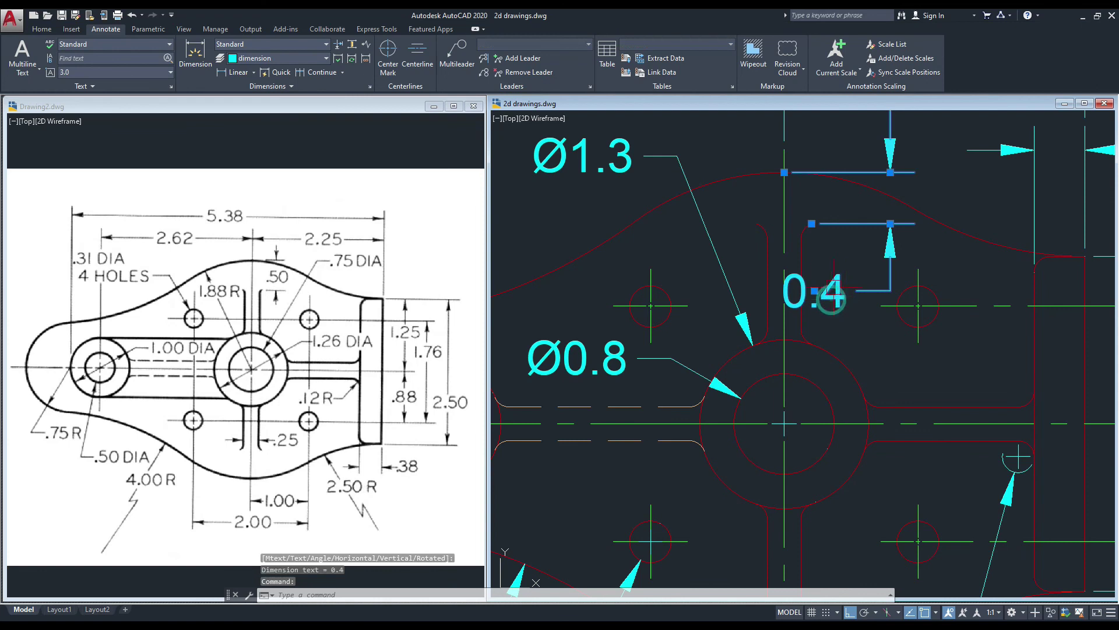
{"action": "left_click", "coordinate": [814, 290]}
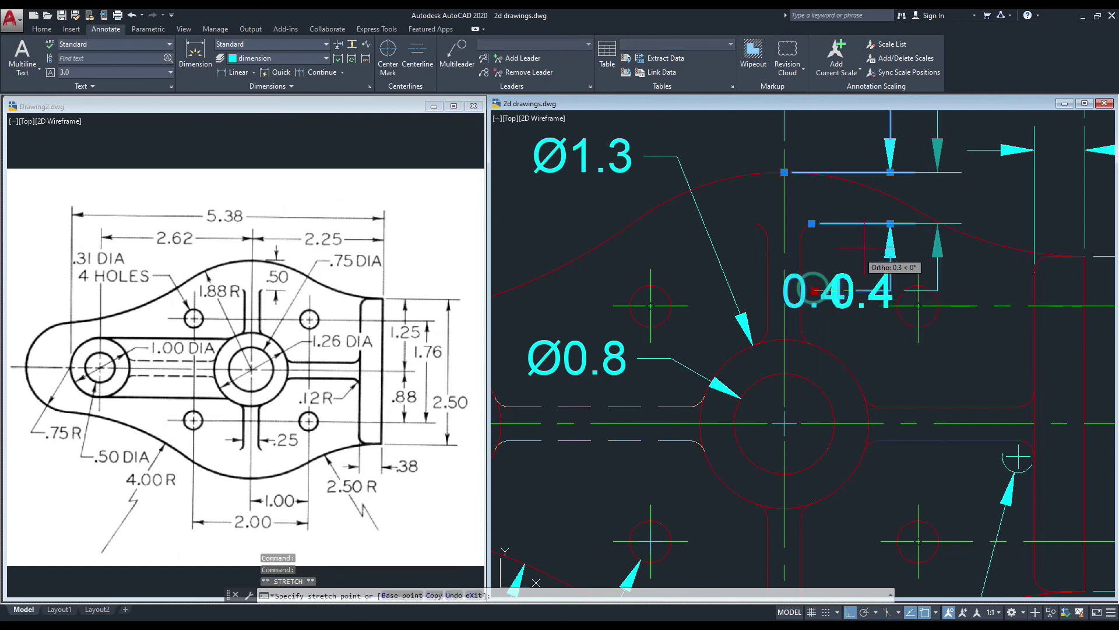
{"action": "left_click", "coordinate": [854, 202]}
{"action": "key", "text": "Escape"}
{"action": "scroll", "coordinate": [857, 220], "scroll_direction": "down", "scroll_amount": 4}
{"action": "scroll", "coordinate": [851, 217], "scroll_direction": "up", "scroll_amount": 4}
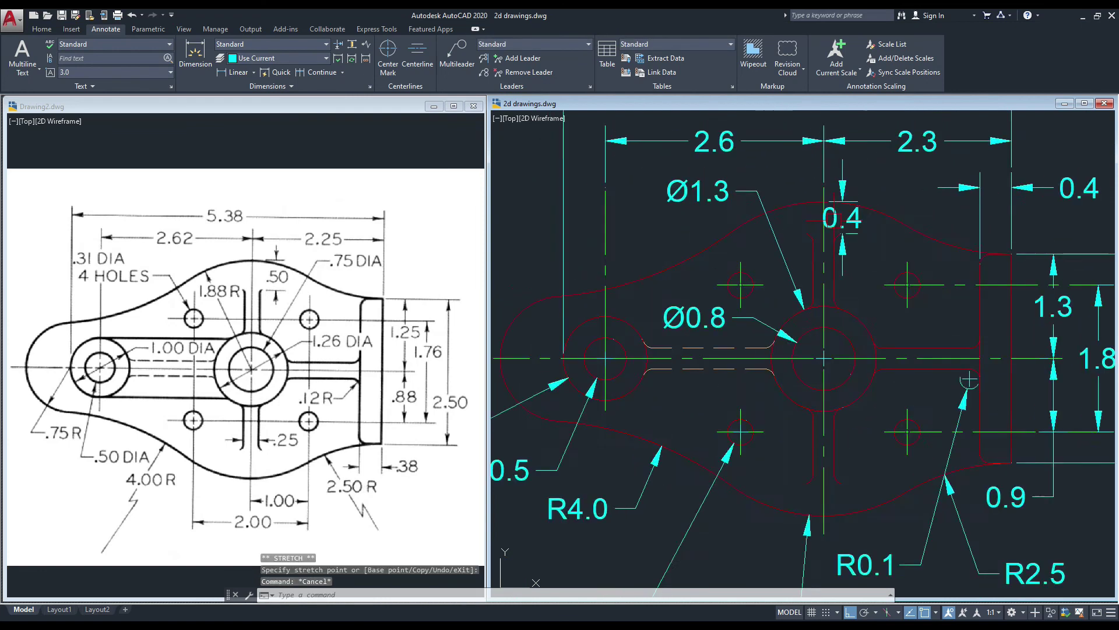
- Shift the upper rib gap dimension horizontally to the right, clear of the vertical centre line
{"action": "left_click", "coordinate": [848, 217]}
{"action": "left_click", "coordinate": [848, 217]}
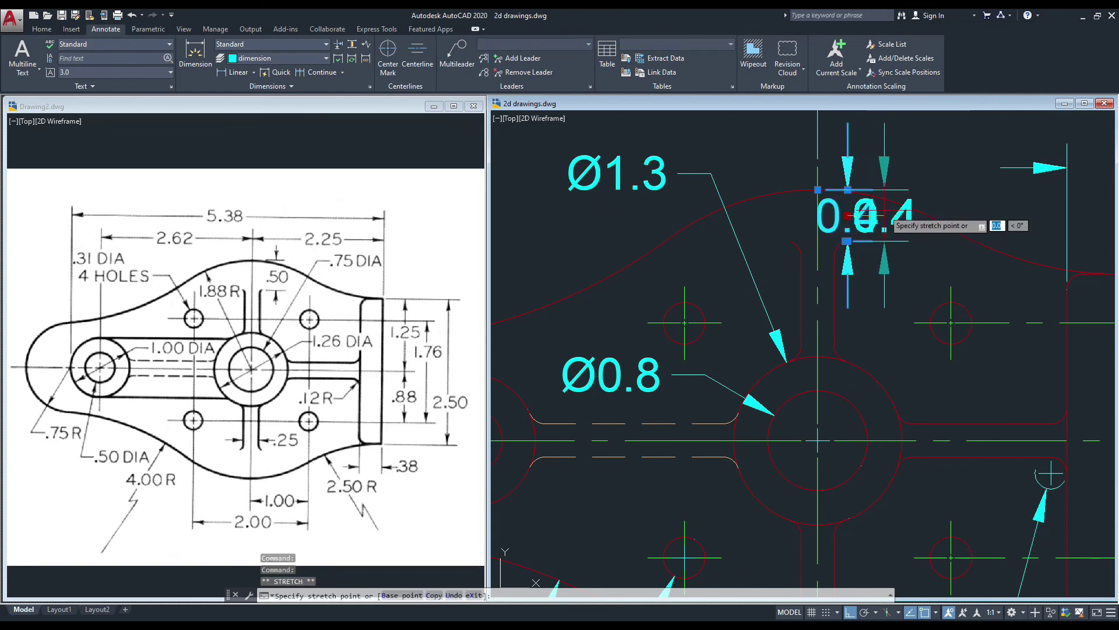
{"action": "key", "text": "Escape"}
{"action": "left_click", "coordinate": [857, 217]}
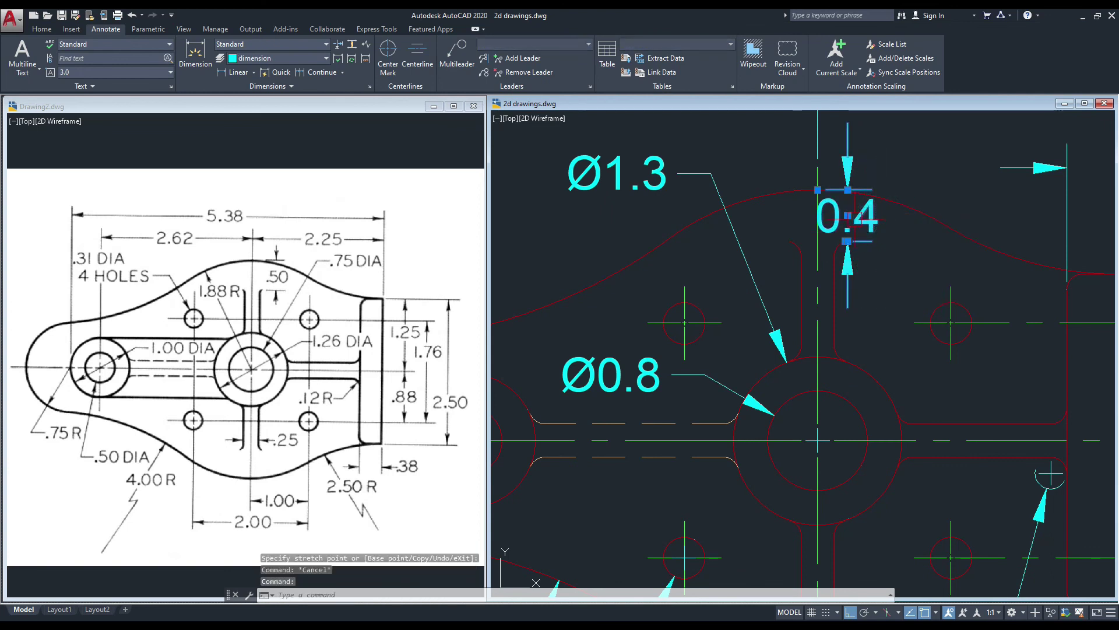
{"action": "left_click", "coordinate": [848, 216]}
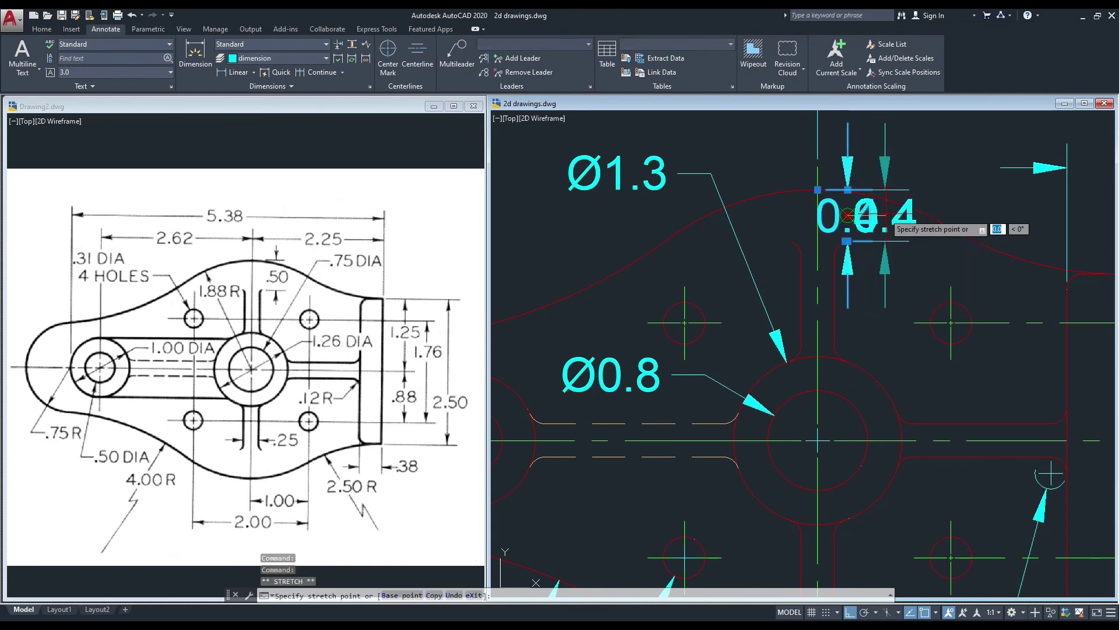
{"action": "left_click", "coordinate": [897, 216]}
{"action": "key", "text": "Escape"}
{"action": "scroll", "coordinate": [838, 219], "scroll_direction": "down", "scroll_amount": 2}
{"action": "mouse_move", "coordinate": [778, 316]}
{"action": "middle_mouse_down"}
{"action": "mouse_move", "coordinate": [817, 262]}
{"action": "mouse_move", "coordinate": [830, 349]}
{"action": "middle_mouse_up"}
{"action": "scroll", "coordinate": [817, 263], "scroll_direction": "down", "scroll_amount": 2}
- Add a horizontal linear dimension across the lower rib's width, between its two vertical edges near the rib's lower end
{"action": "left_click", "coordinate": [351, 341]}
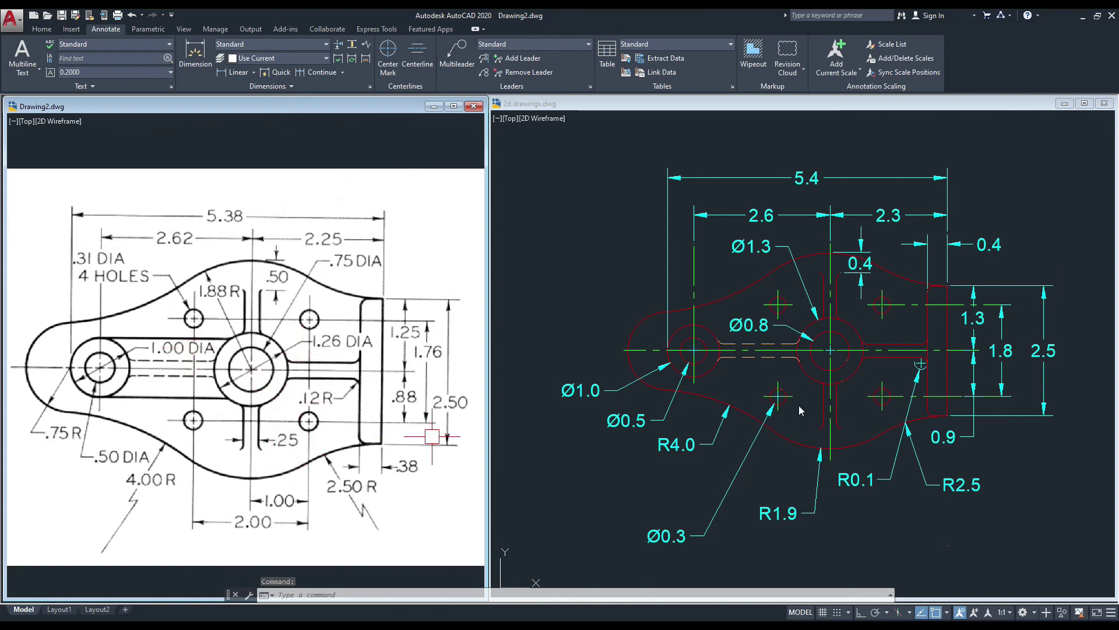
{"action": "left_click", "coordinate": [240, 74]}
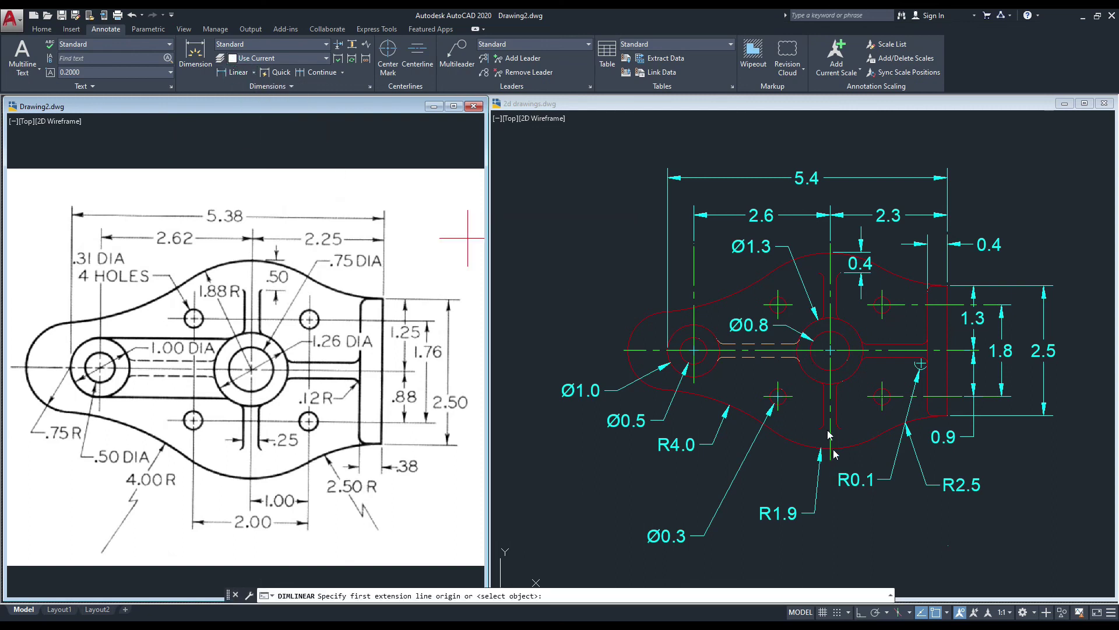
{"action": "left_click", "coordinate": [623, 220]}
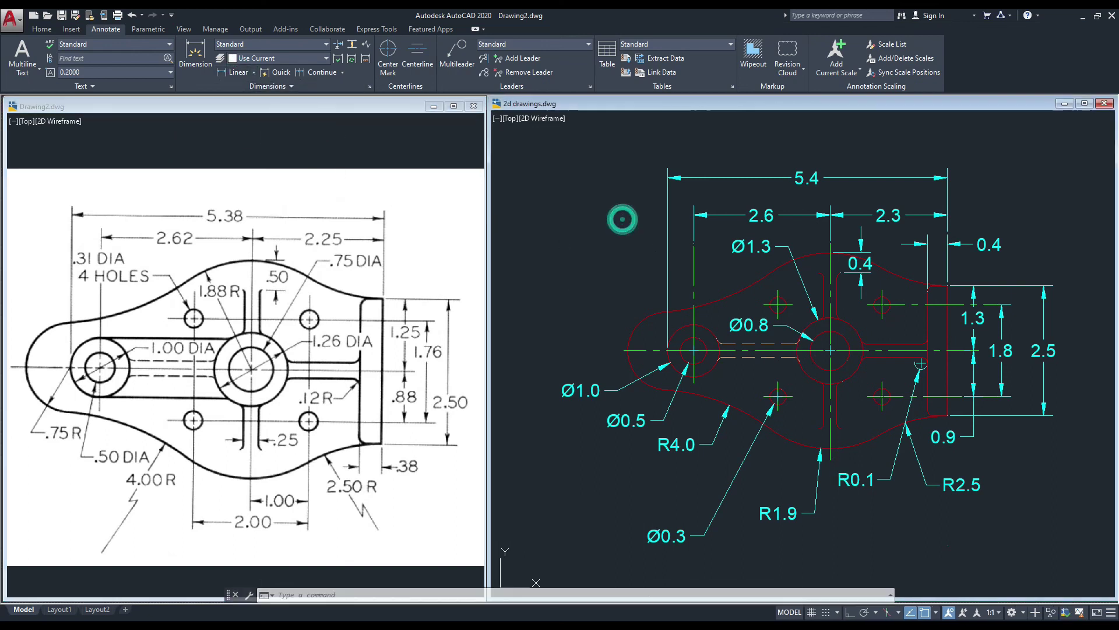
{"action": "left_click", "coordinate": [237, 74]}
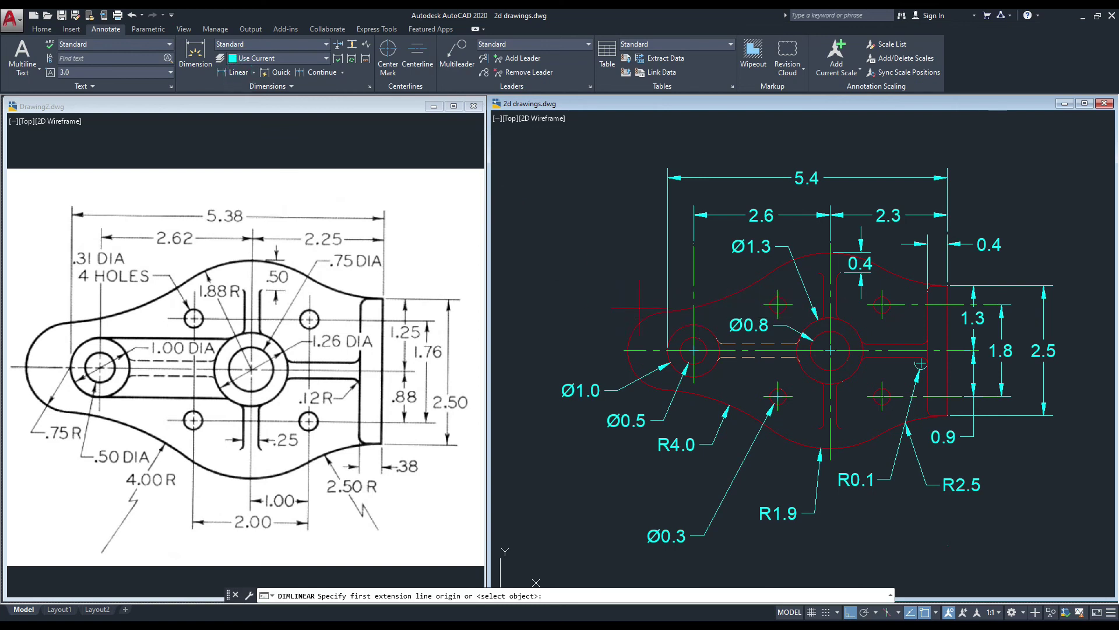
{"action": "scroll", "coordinate": [822, 408], "scroll_direction": "up", "scroll_amount": 5}
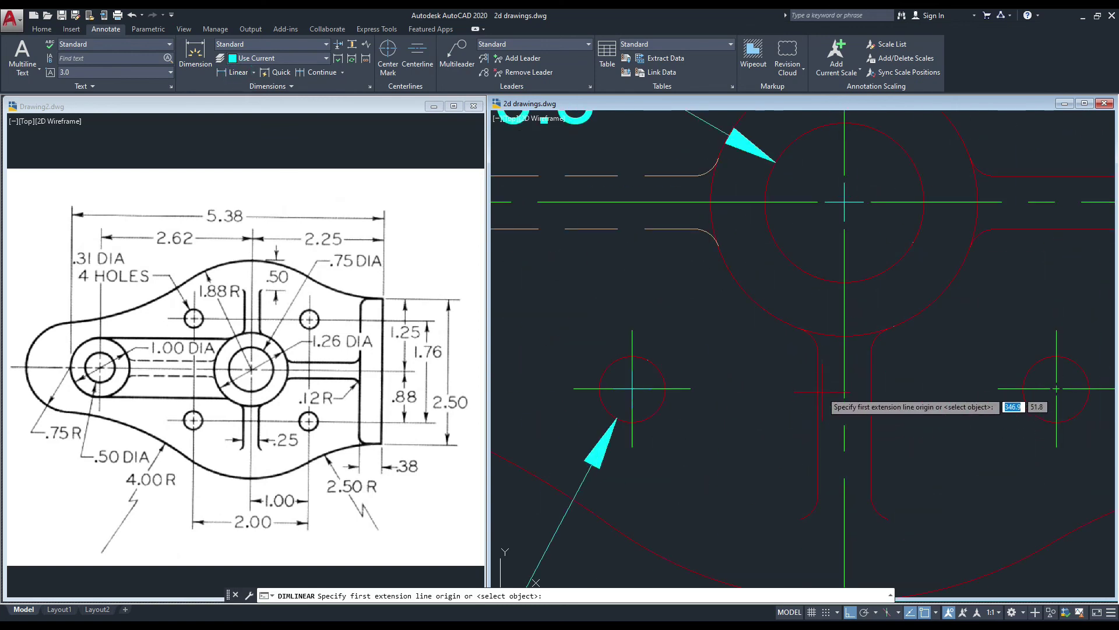
{"action": "left_click", "coordinate": [818, 423]}
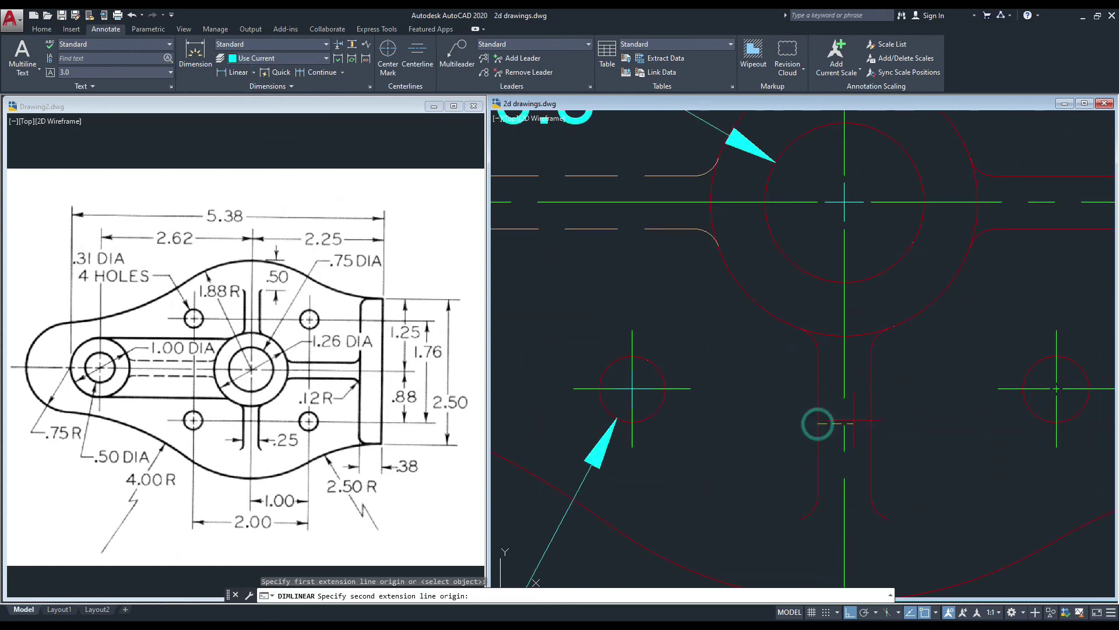
{"action": "left_click", "coordinate": [871, 424]}
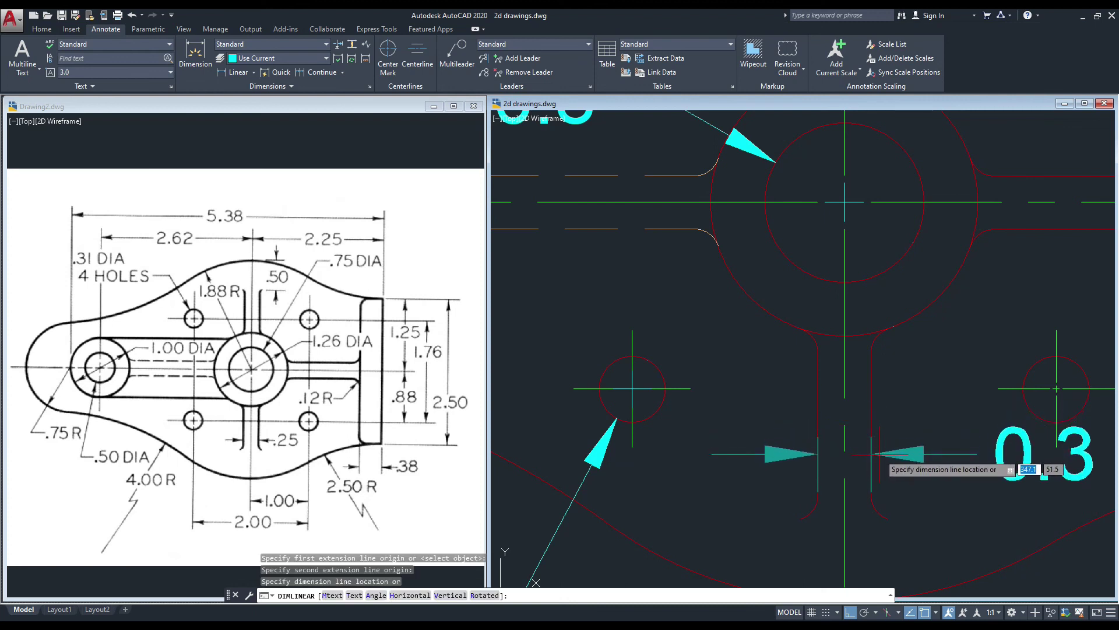
{"action": "left_click", "coordinate": [880, 472]}
- Compare the dimensioned plate with the reference image to check which dimensions and hole notes are still missing
{"action": "scroll", "coordinate": [723, 333], "scroll_direction": "down", "scroll_amount": 1}
{"action": "scroll", "coordinate": [796, 411], "scroll_direction": "up", "scroll_amount": 1}
{"action": "scroll", "coordinate": [752, 343], "scroll_direction": "down", "scroll_amount": 3}
{"action": "middle_click_drag", "start_coordinate": [747, 332], "coordinate": [787, 376]}
{"action": "left_click", "coordinate": [371, 376]}
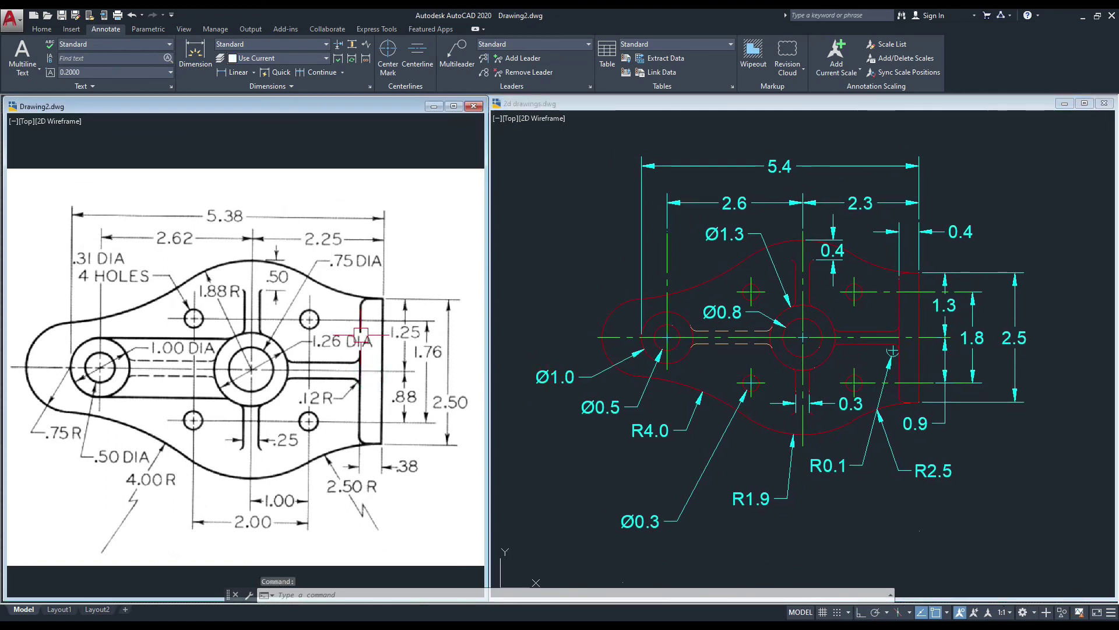
{"action": "left_click", "coordinate": [844, 519]}
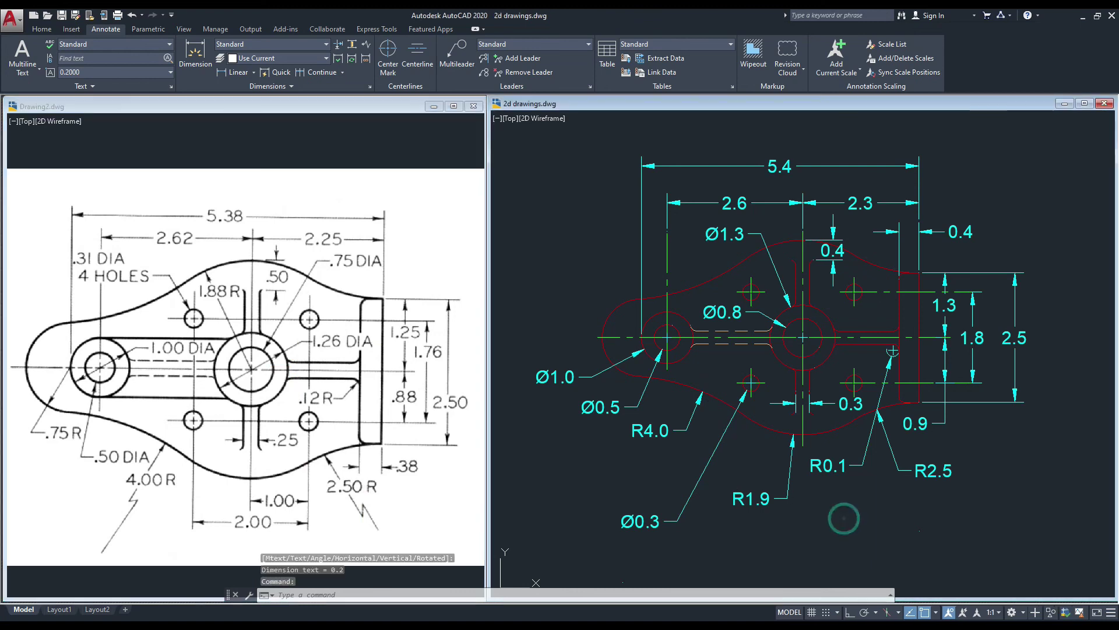
{"action": "mouse_move", "coordinate": [831, 475]}
{"action": "middle_mouse_down"}
{"action": "mouse_move", "coordinate": [817, 467]}
{"action": "mouse_move", "coordinate": [853, 489]}
{"action": "middle_mouse_up"}
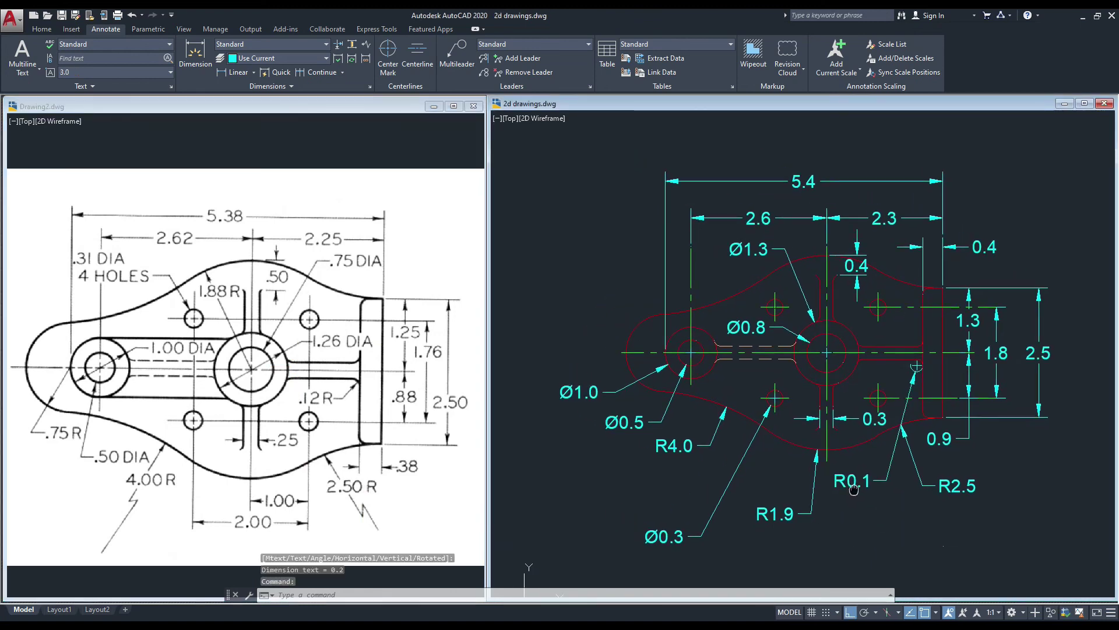
{"action": "left_click", "coordinate": [284, 410]}
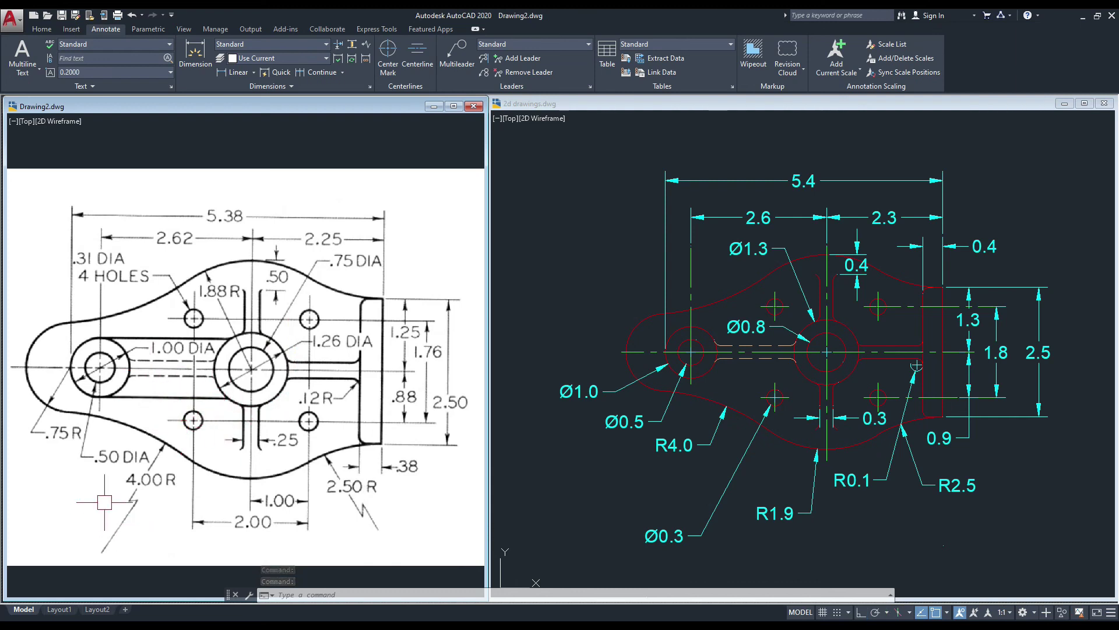
{"action": "left_click", "coordinate": [662, 504]}
{"action": "mouse_move", "coordinate": [616, 479]}
{"action": "middle_mouse_down"}
{"action": "mouse_move", "coordinate": [637, 470]}
{"action": "mouse_move", "coordinate": [631, 479]}
{"action": "middle_mouse_up"}
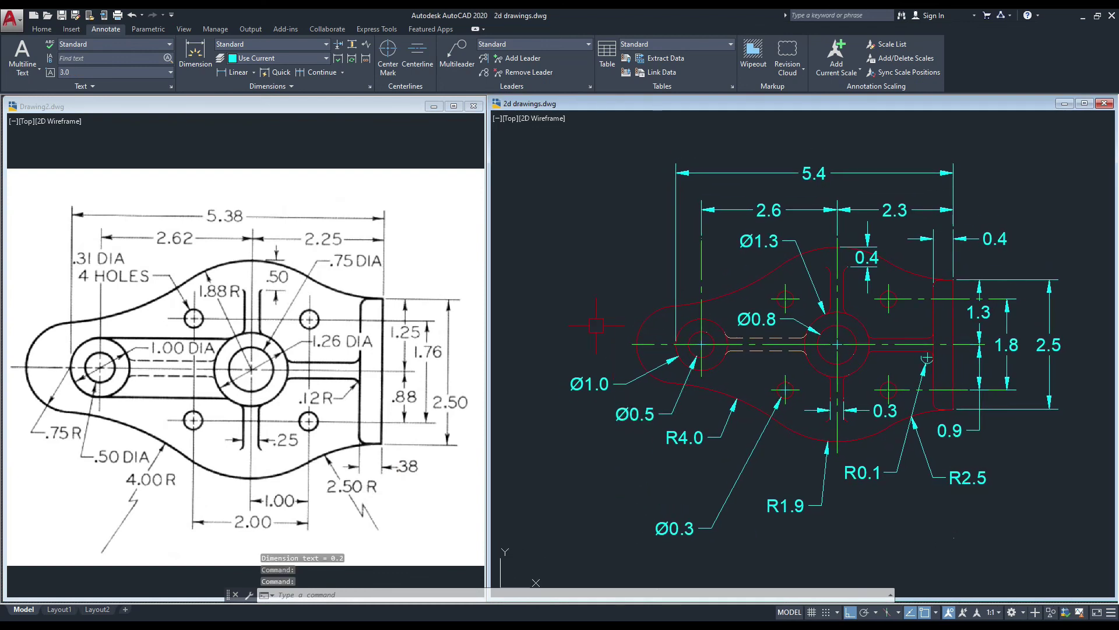
{"action": "scroll", "coordinate": [595, 325], "scroll_direction": "up", "scroll_amount": 2}
{"action": "scroll", "coordinate": [596, 325], "scroll_direction": "down", "scroll_amount": 2}
{"action": "mouse_move", "coordinate": [596, 326]}
{"action": "middle_mouse_down"}
{"action": "mouse_move", "coordinate": [569, 326]}
{"action": "mouse_move", "coordinate": [576, 320]}
{"action": "middle_mouse_up"}
{"action": "left_click", "coordinate": [116, 477]}
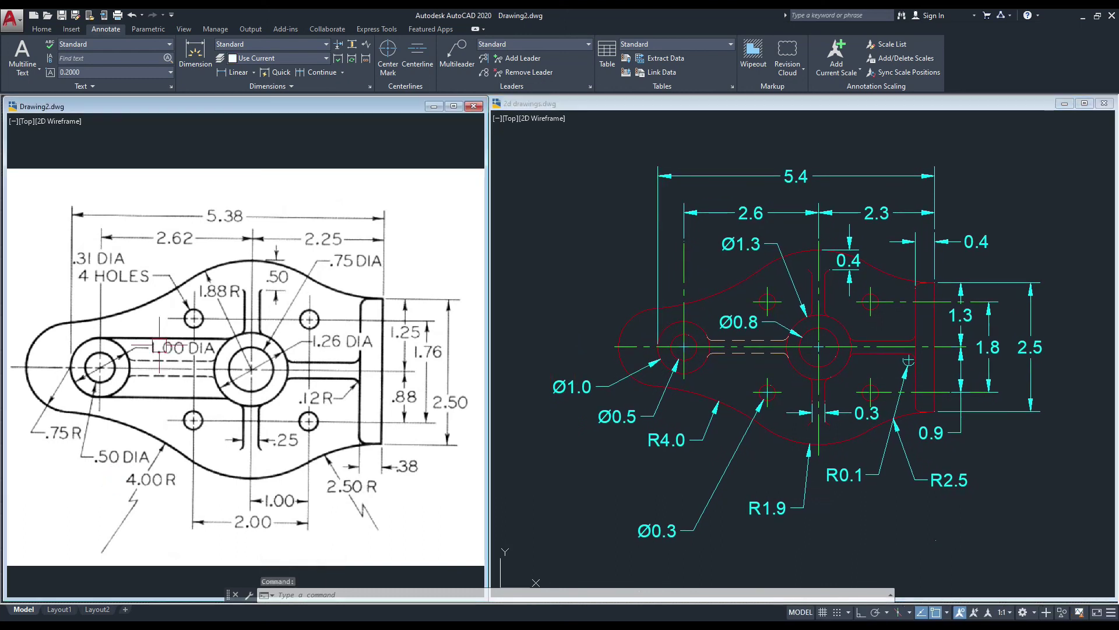
- Replace the small hole's diameter dimension text with ".31 DIA" and a second line reading "4 HOLES"
{"action": "left_click", "coordinate": [702, 516]}
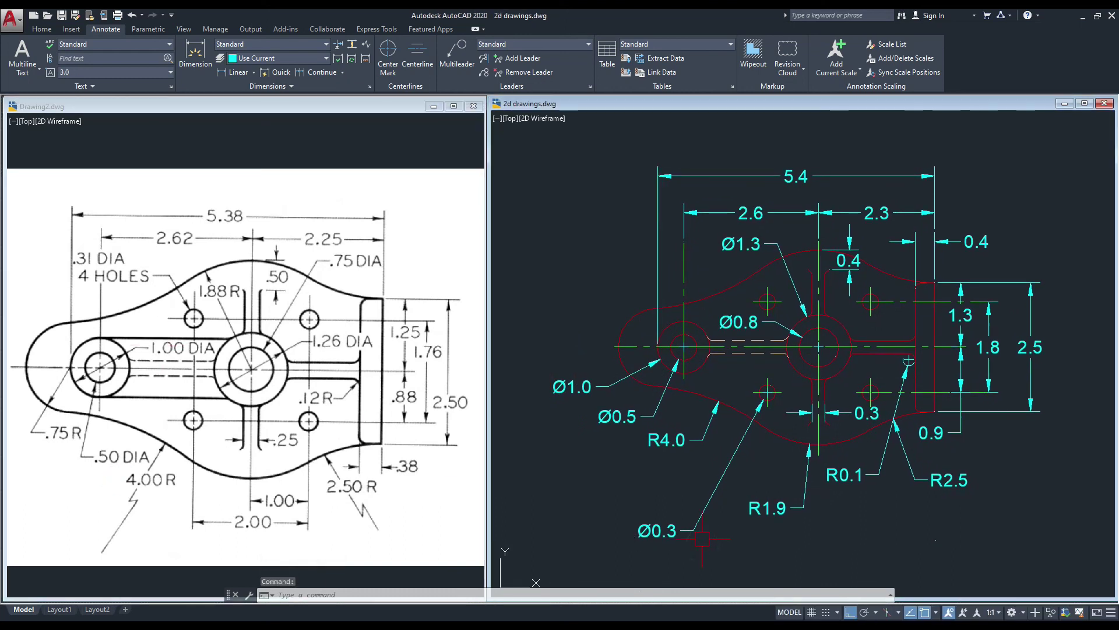
{"action": "scroll", "coordinate": [685, 517], "scroll_direction": "up", "scroll_amount": 3}
{"action": "middle_click_drag", "start_coordinate": [683, 518], "coordinate": [687, 504]}
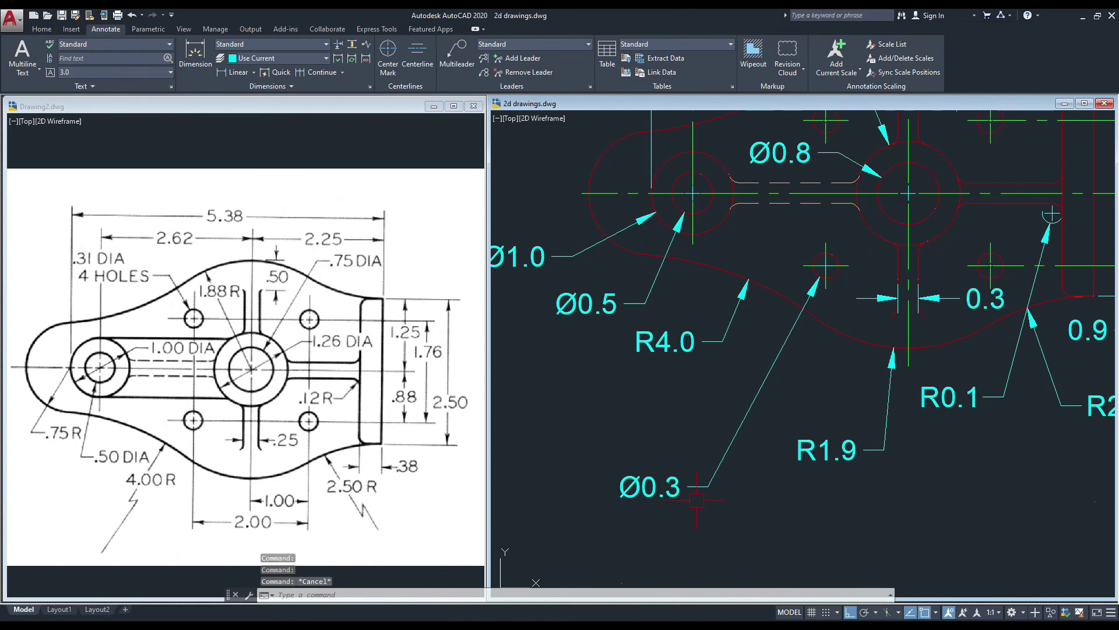
{"action": "key", "text": "Return"}
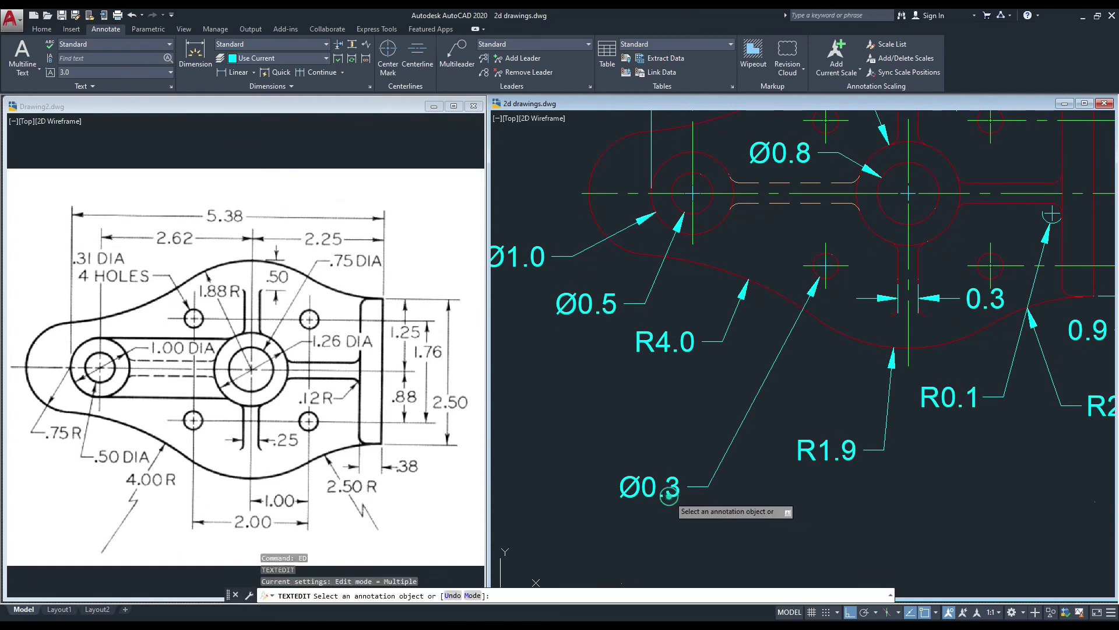
{"action": "left_click", "coordinate": [676, 494]}
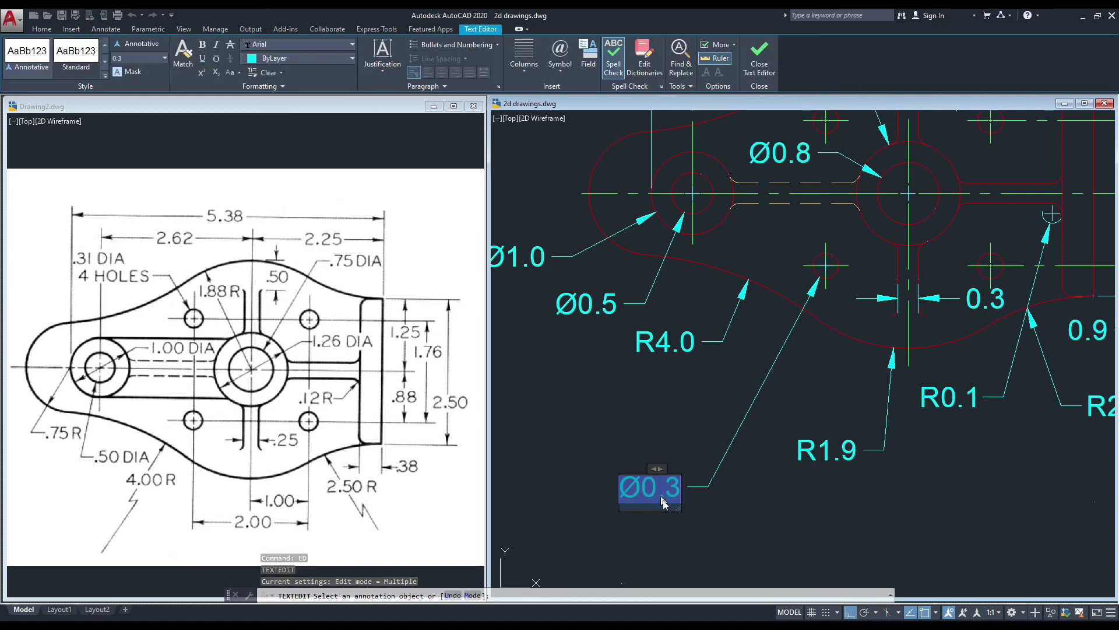
{"action": "type", "text": "31"}
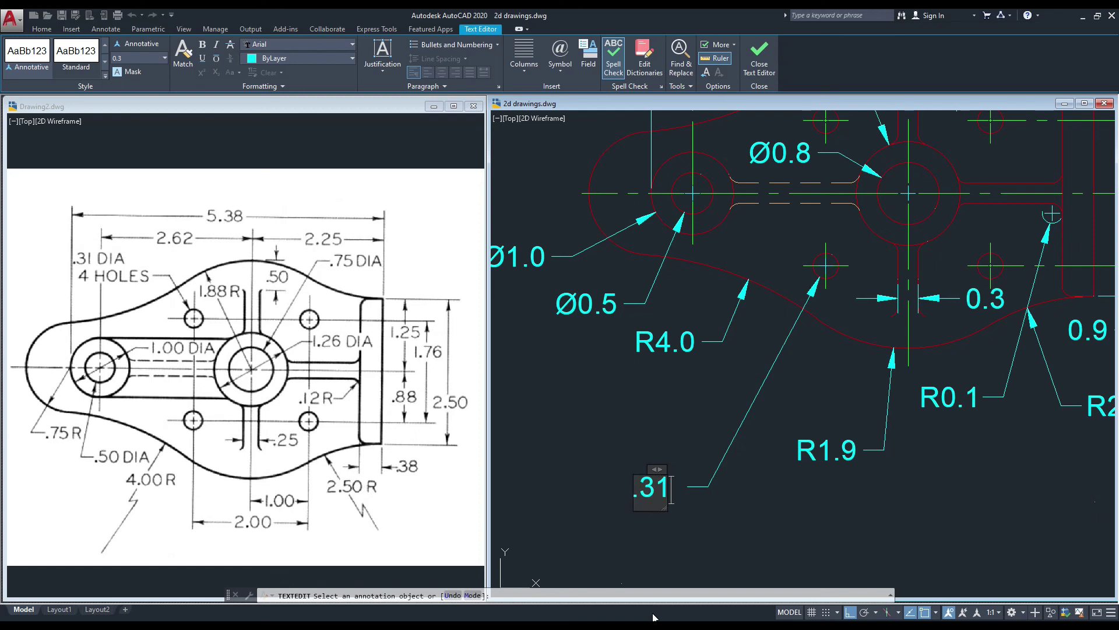
{"action": "type", "text": " DIA"}
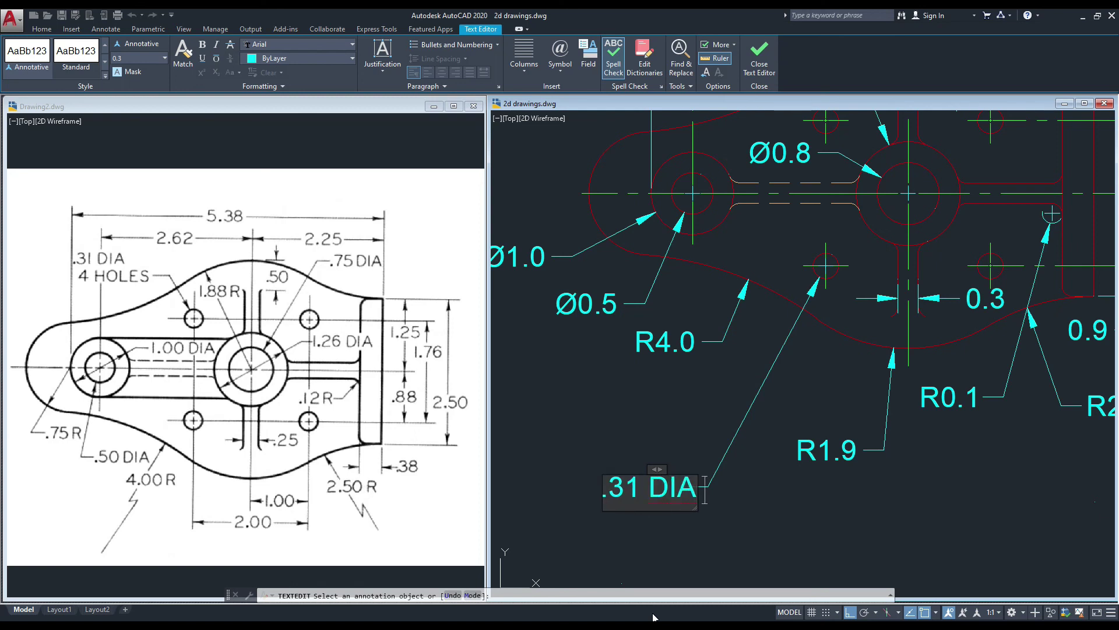
{"action": "key", "text": "Return"}
{"action": "type", "text": "4"}
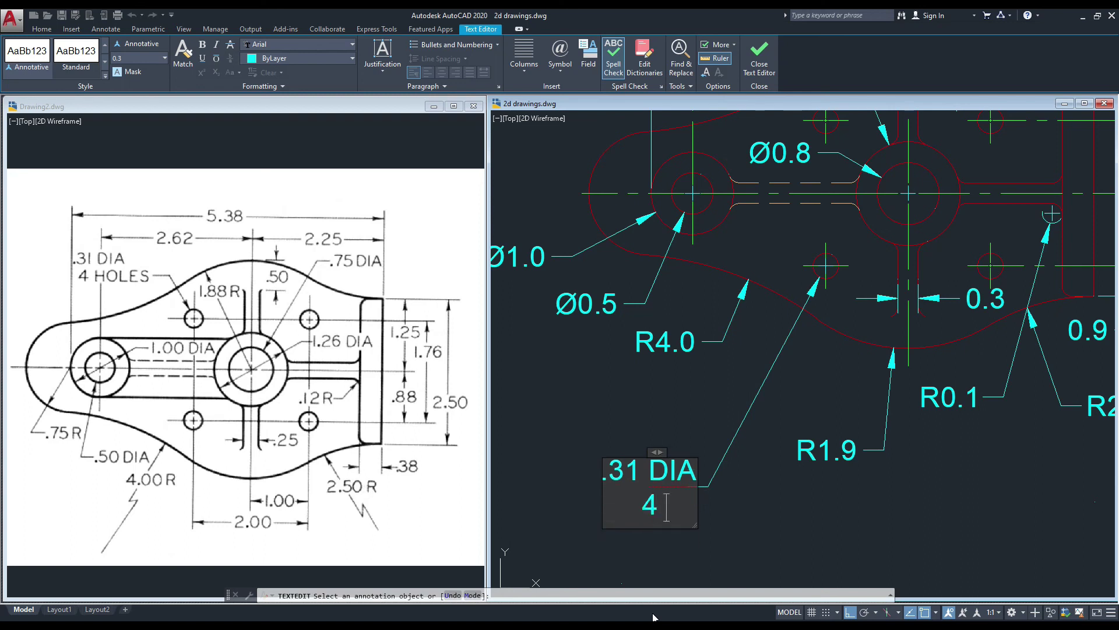
{"action": "type", "text": " HOLES"}
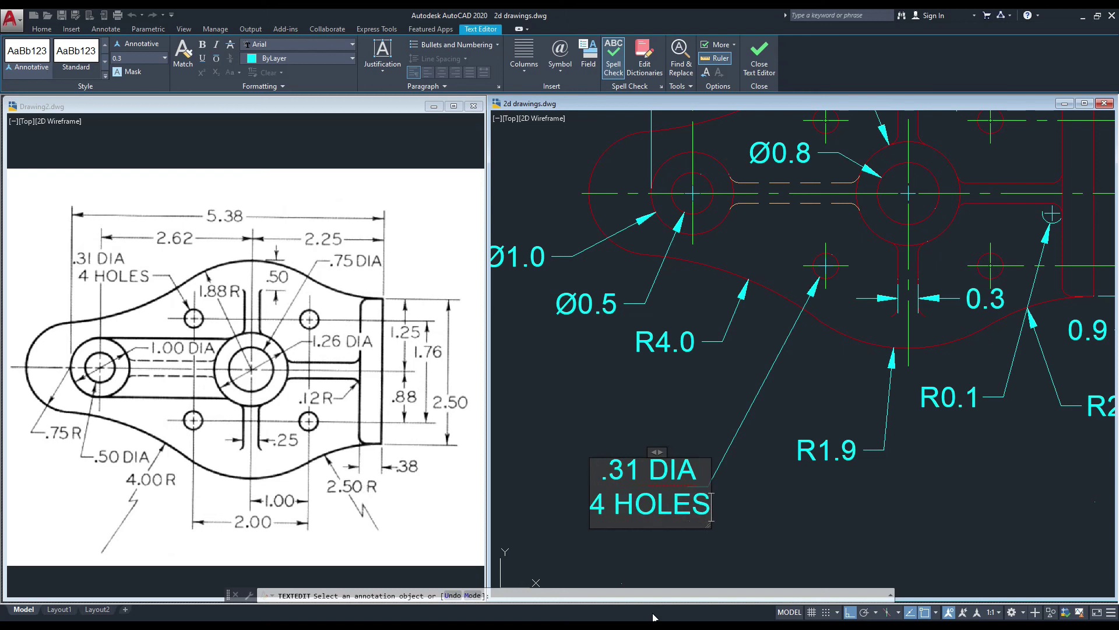
{"action": "left_click", "coordinate": [757, 58]}
{"action": "scroll", "coordinate": [688, 431], "scroll_direction": "down", "scroll_amount": 3}
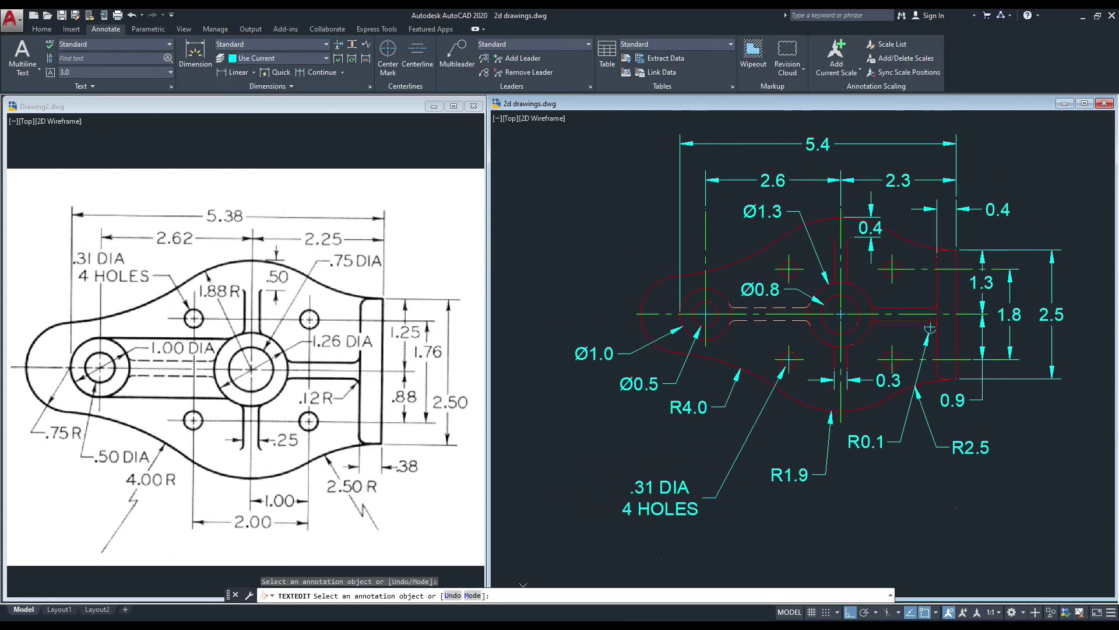
{"action": "middle_click_drag", "start_coordinate": [718, 435], "coordinate": [703, 444]}
{"action": "key", "text": "Escape"}
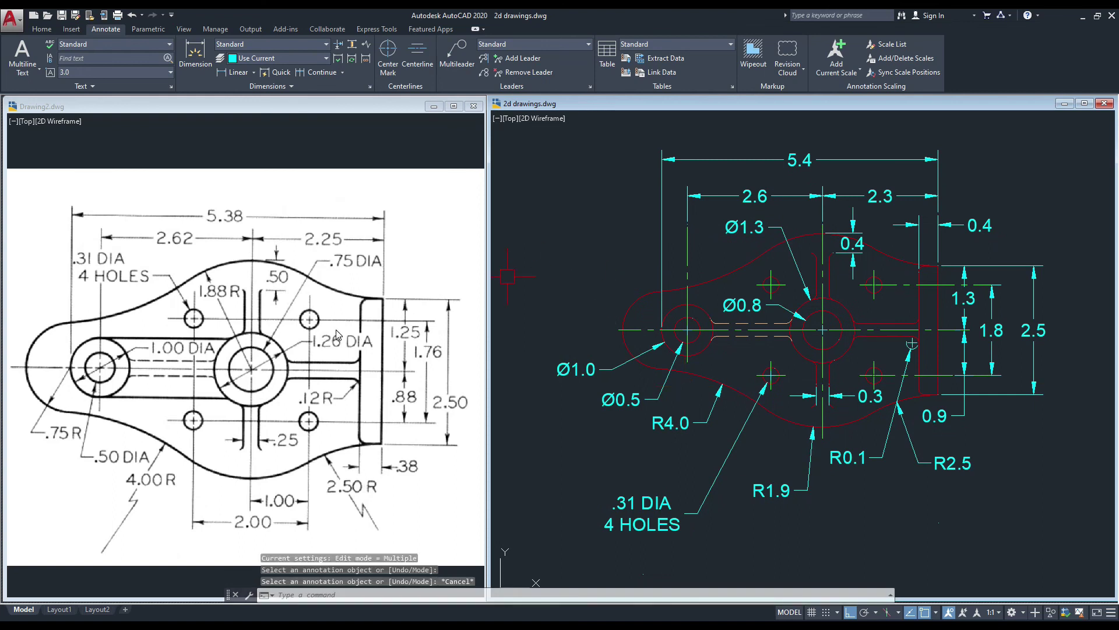
{"action": "middle_click_drag", "start_coordinate": [566, 300], "coordinate": [575, 308]}
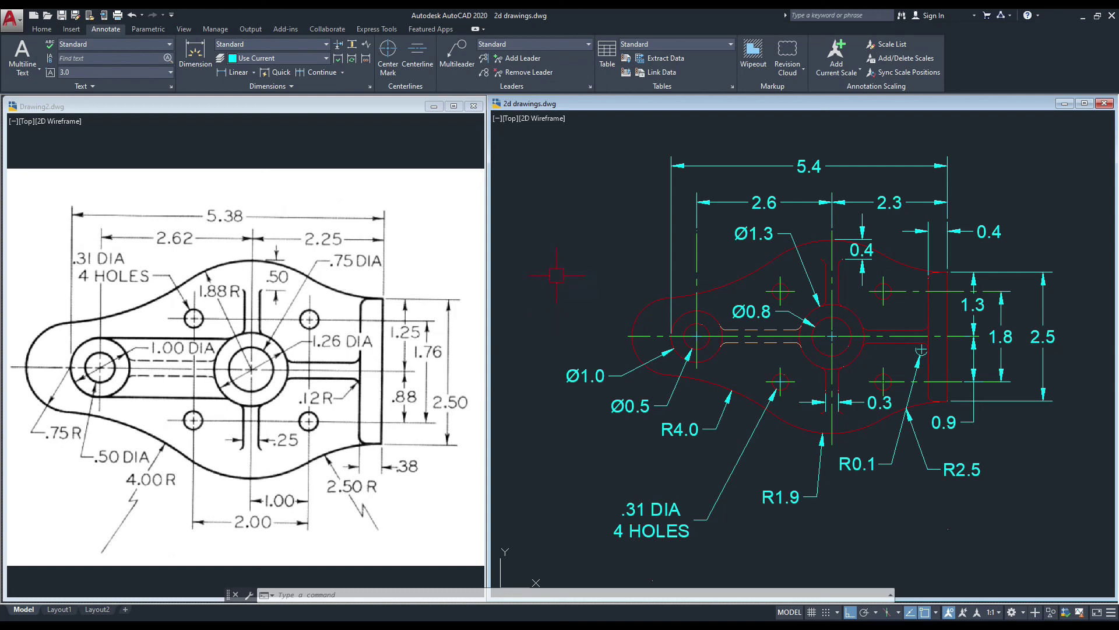
{"action": "middle_click_drag", "start_coordinate": [568, 285], "coordinate": [573, 292]}
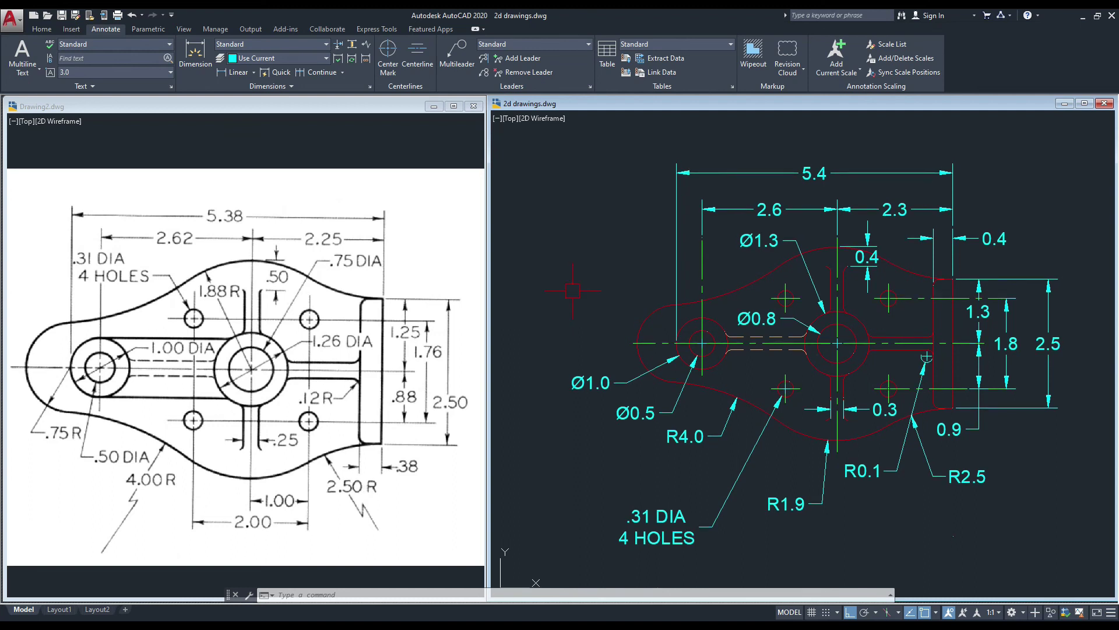